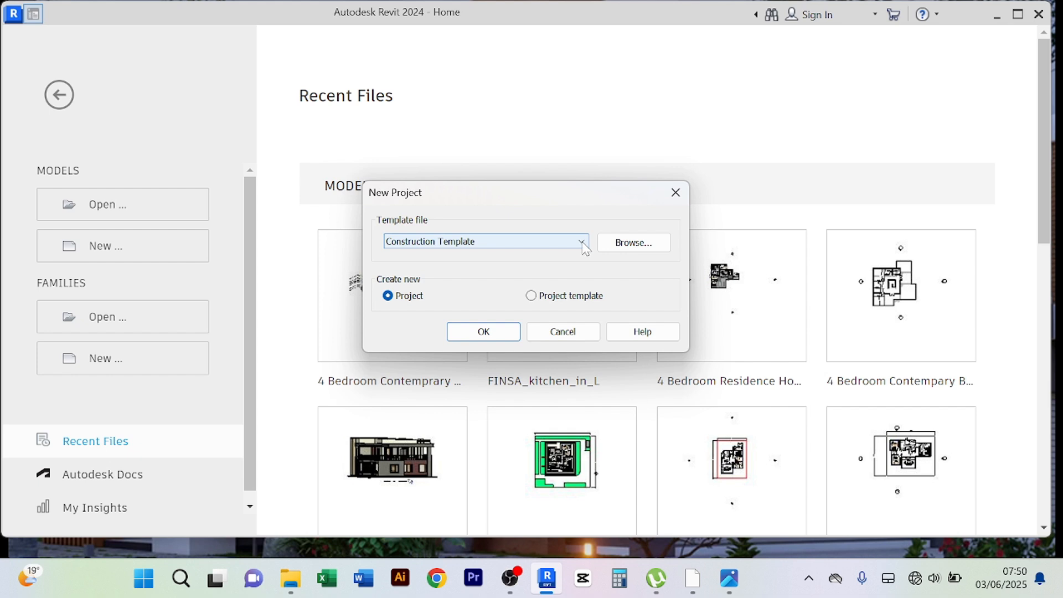
# - Choose the Architectural Template as the template file for the new project
pyautogui.click(583, 242)
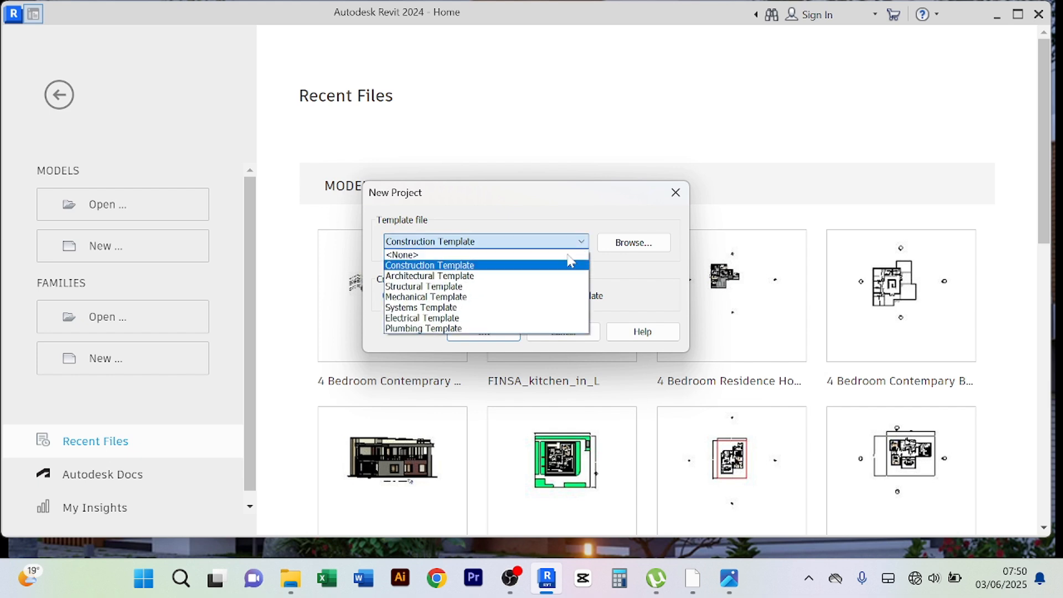
pyautogui.click(470, 276)
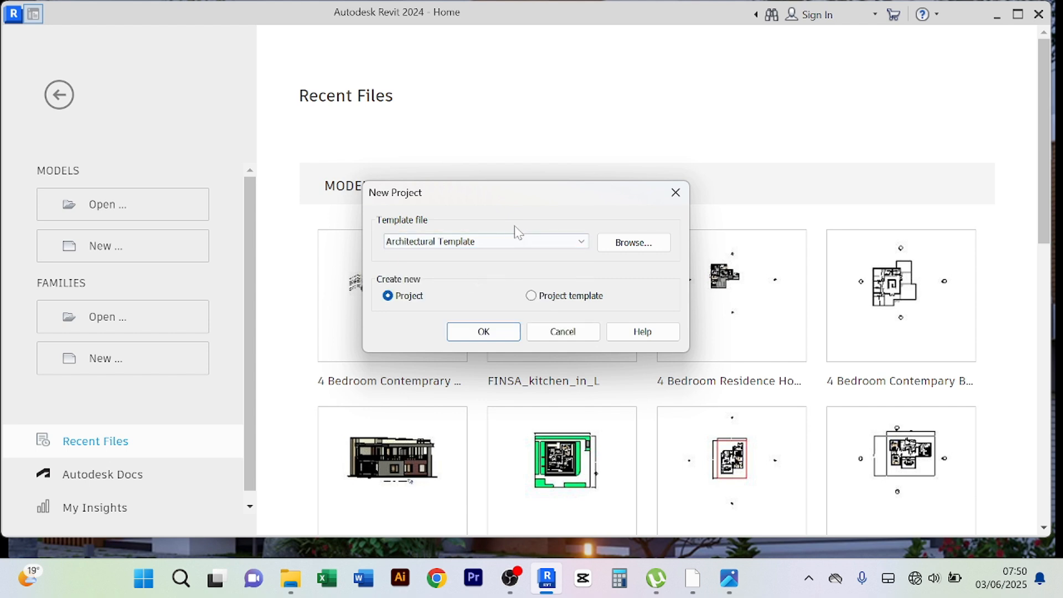
pyautogui.click(581, 242)
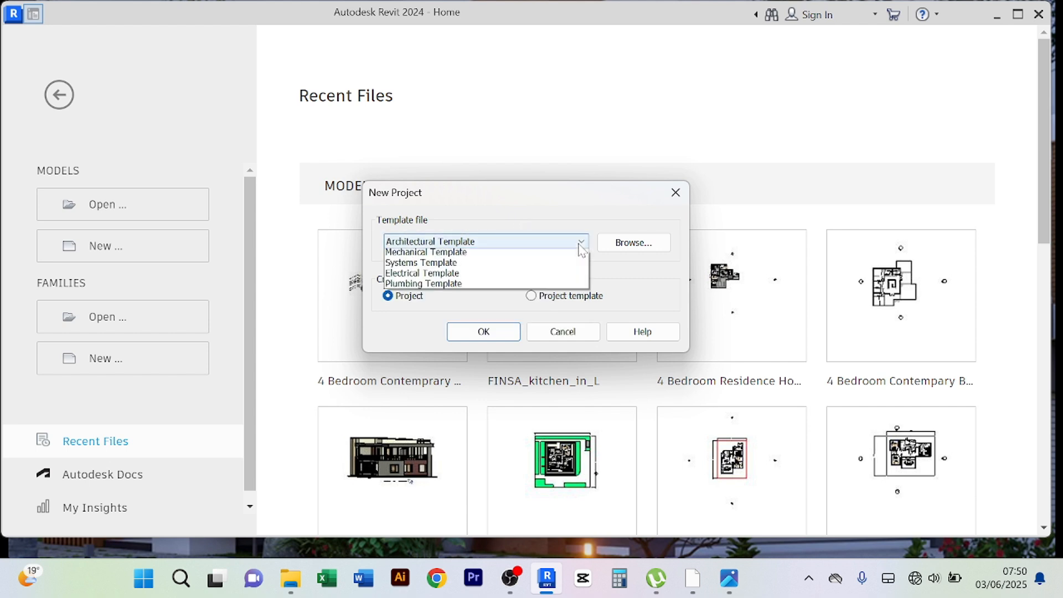
pyautogui.click(546, 209)
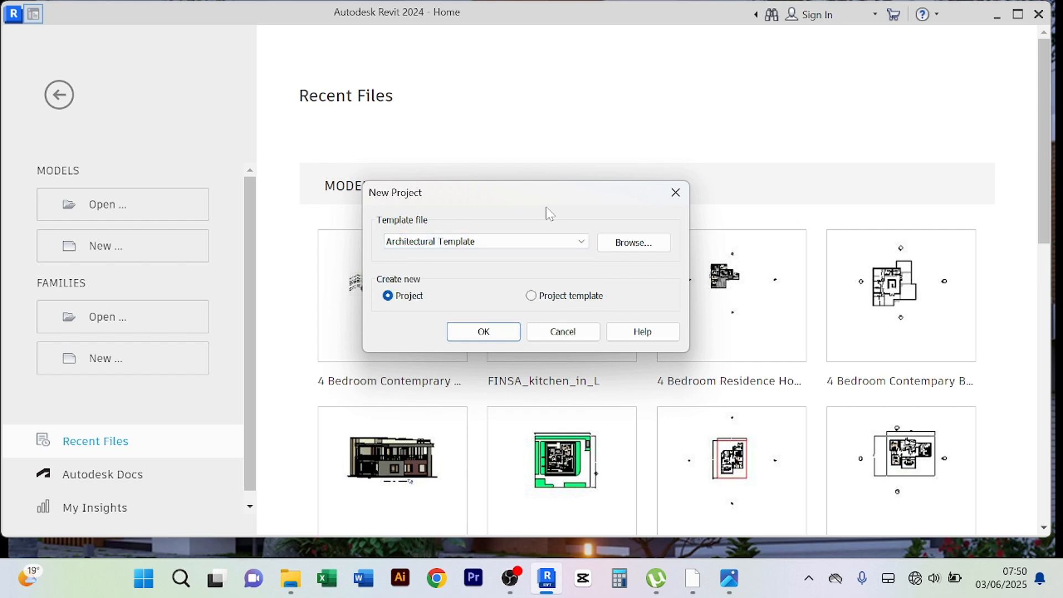
pyautogui.click(631, 245)
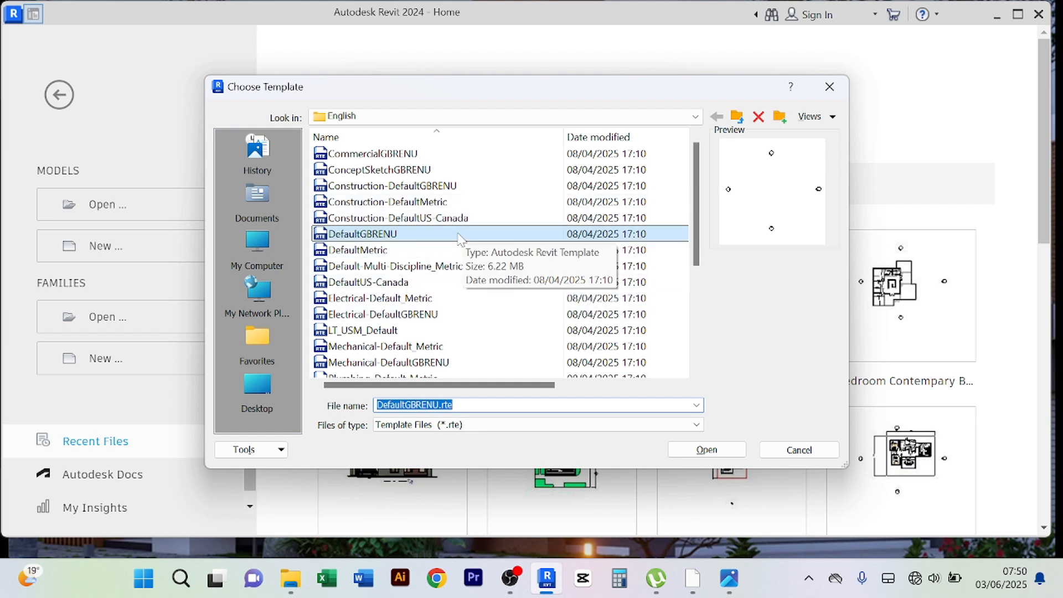
pyautogui.click(480, 234)
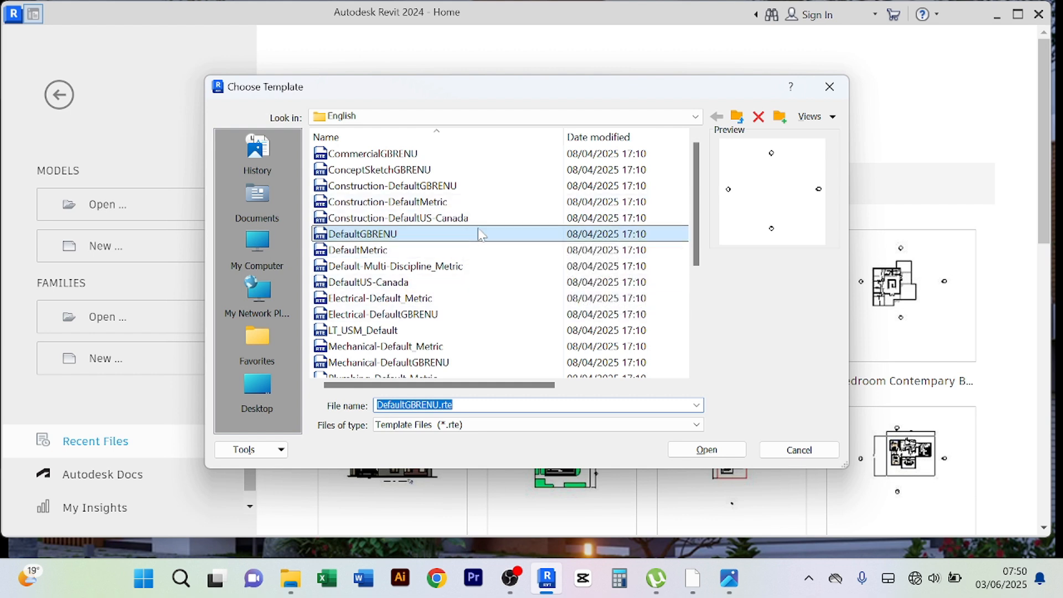
pyautogui.click(740, 123)
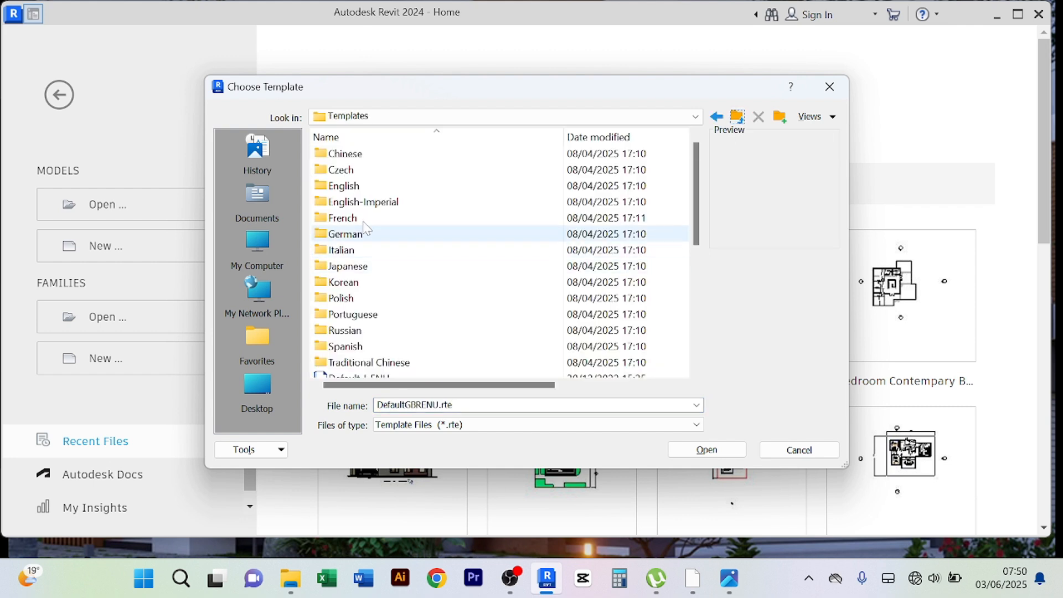
pyautogui.click(356, 187)
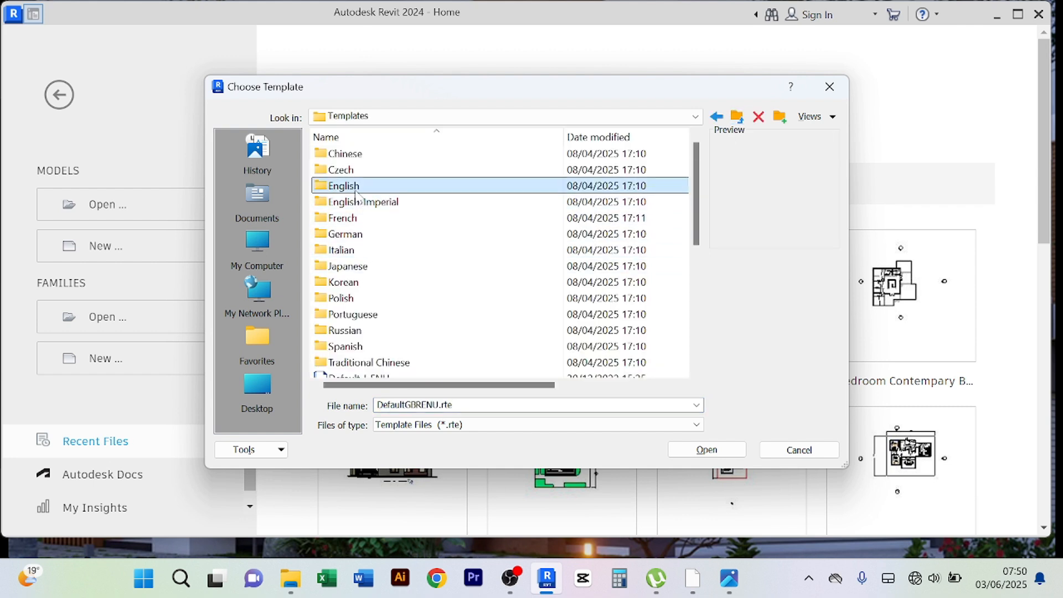
pyautogui.click(716, 452)
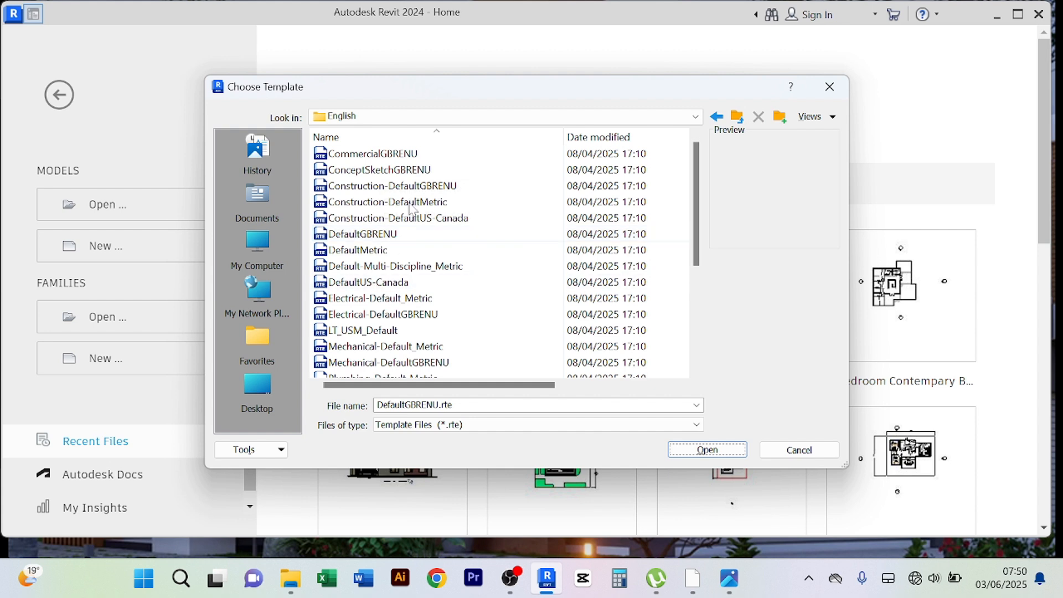
pyautogui.click(370, 252)
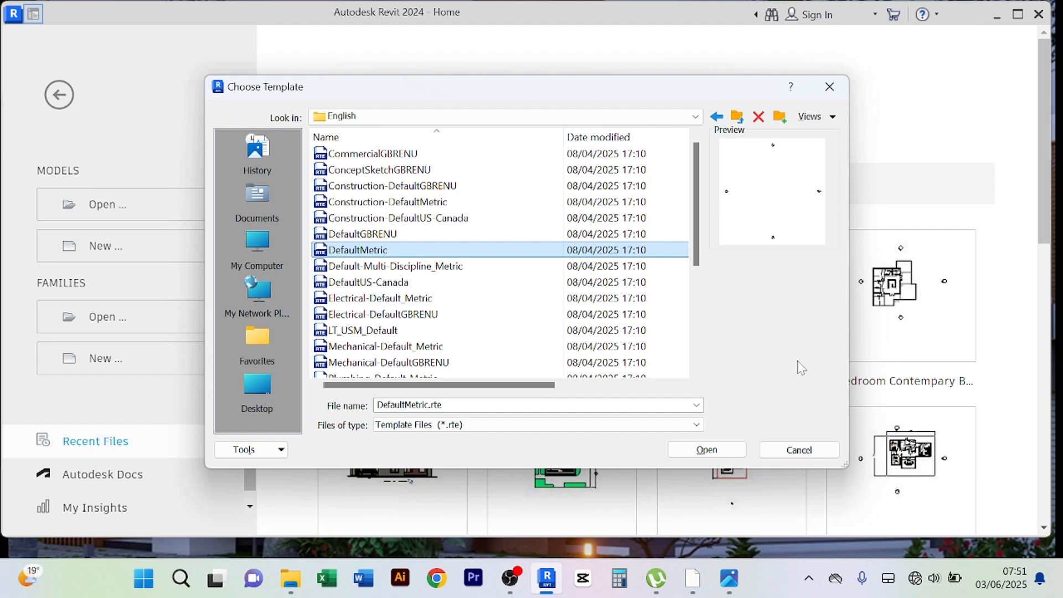
pyautogui.click(798, 448)
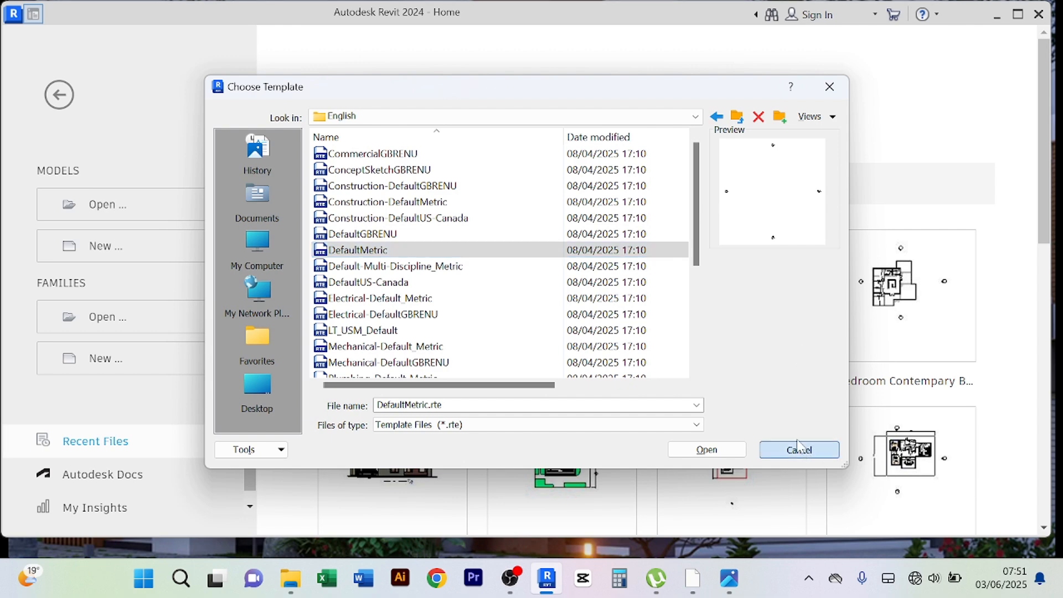
# - Create the new project from the Architectural Template
pyautogui.click(572, 242)
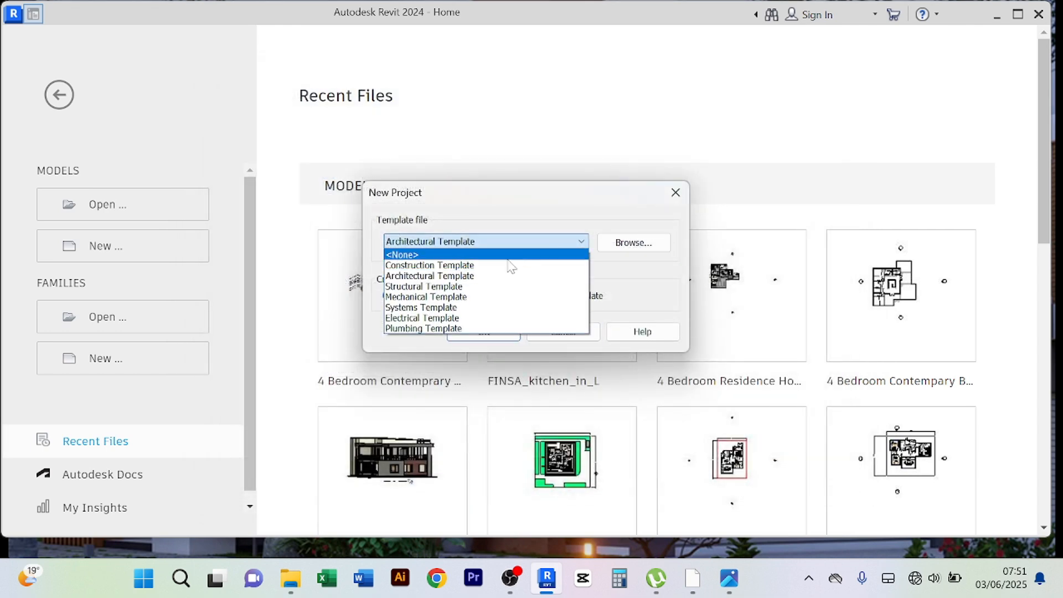
pyautogui.click(453, 275)
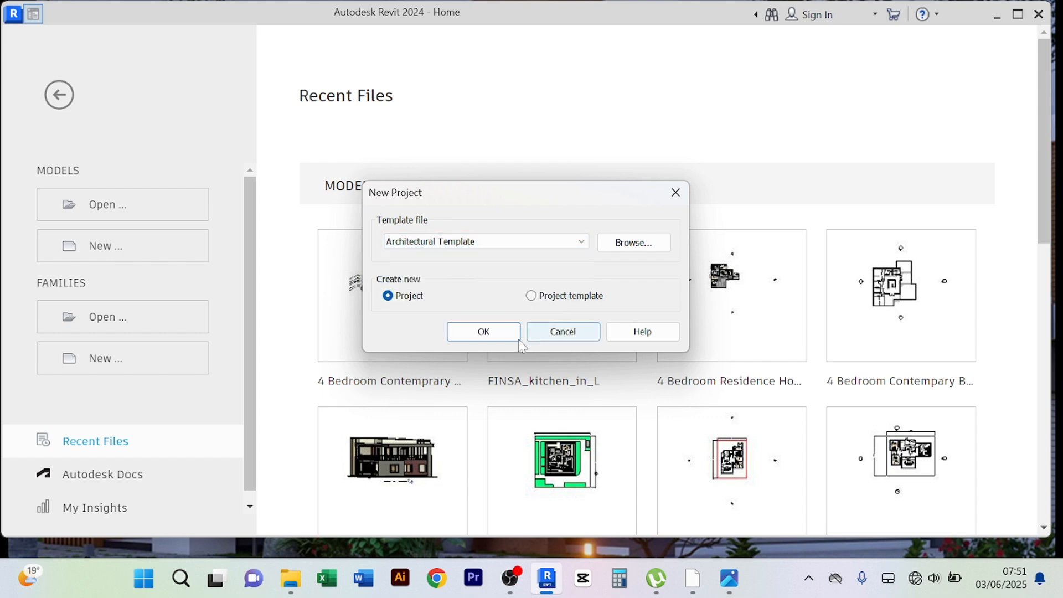
pyautogui.click(480, 334)
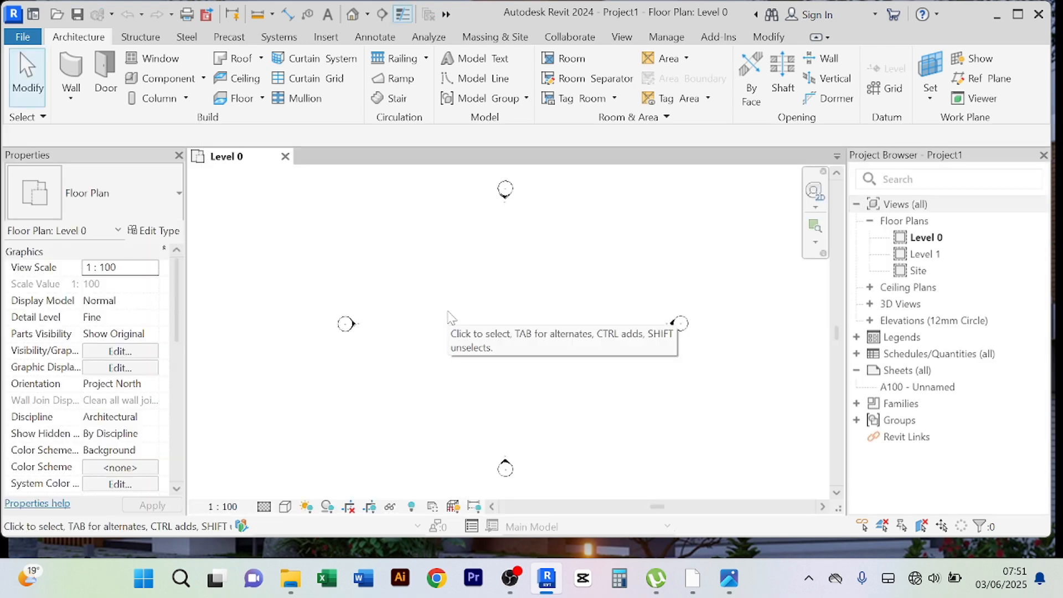
# - Try docking the Project Browser beneath the Properties palette, and return it to its original place
pyautogui.scroll(2, 522, 308)
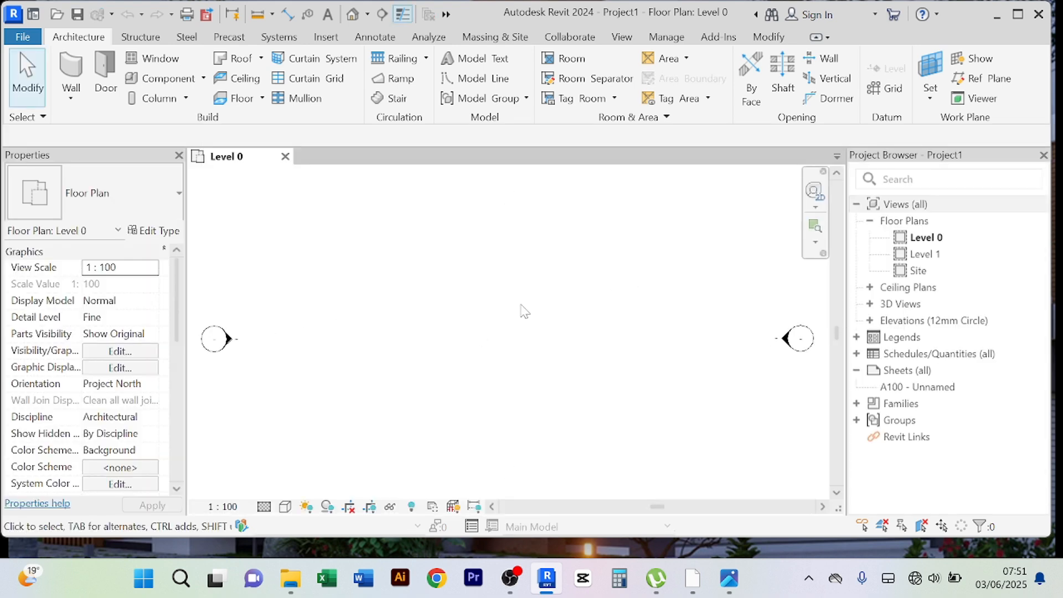
pyautogui.scroll(-3, 522, 308)
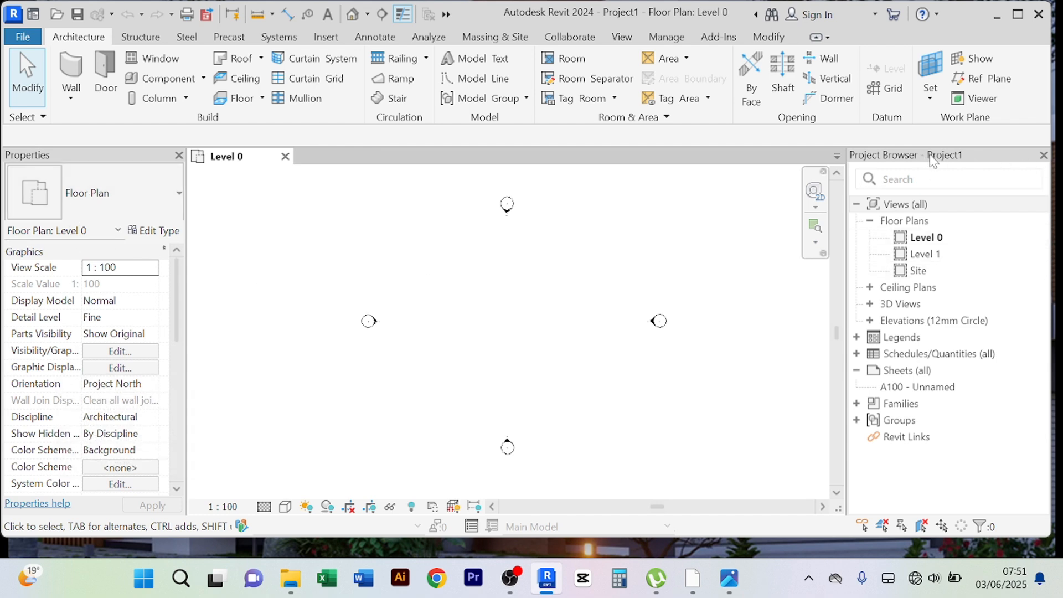
pyautogui.moveTo(932, 160)
pyautogui.mouseDown()
pyautogui.moveTo(856, 207)
pyautogui.moveTo(678, 268)
pyautogui.moveTo(427, 303)
pyautogui.moveTo(440, 275)
pyautogui.moveTo(640, 268)
pyautogui.moveTo(370, 278)
pyautogui.moveTo(53, 512)
pyautogui.mouseUp()
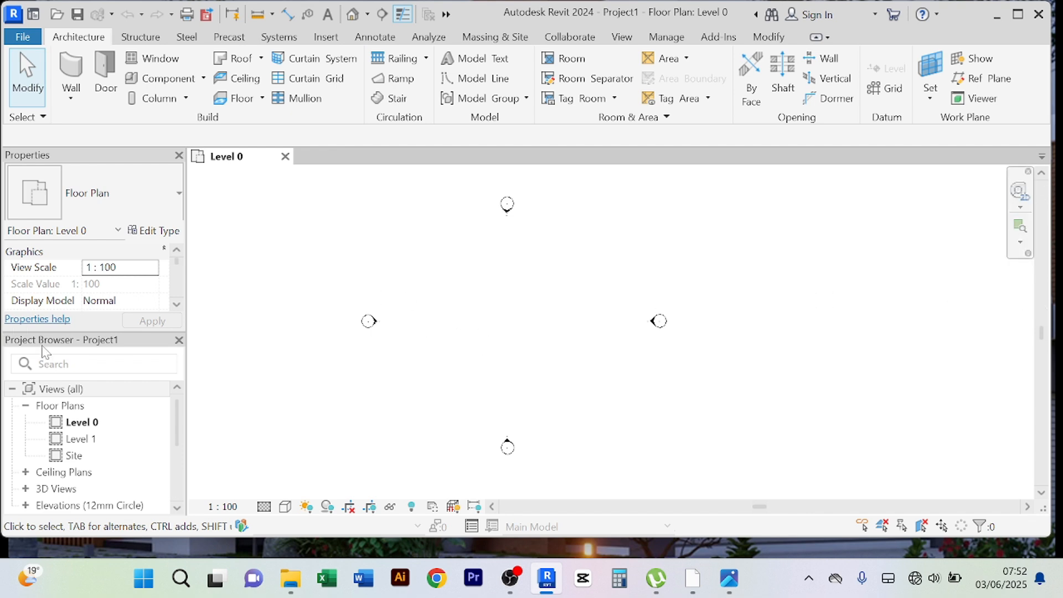
pyautogui.moveTo(36, 346)
pyautogui.mouseDown()
pyautogui.moveTo(112, 356)
pyautogui.moveTo(214, 393)
pyautogui.moveTo(948, 324)
pyautogui.moveTo(945, 304)
pyautogui.moveTo(1018, 339)
pyautogui.moveTo(1051, 339)
pyautogui.mouseUp()
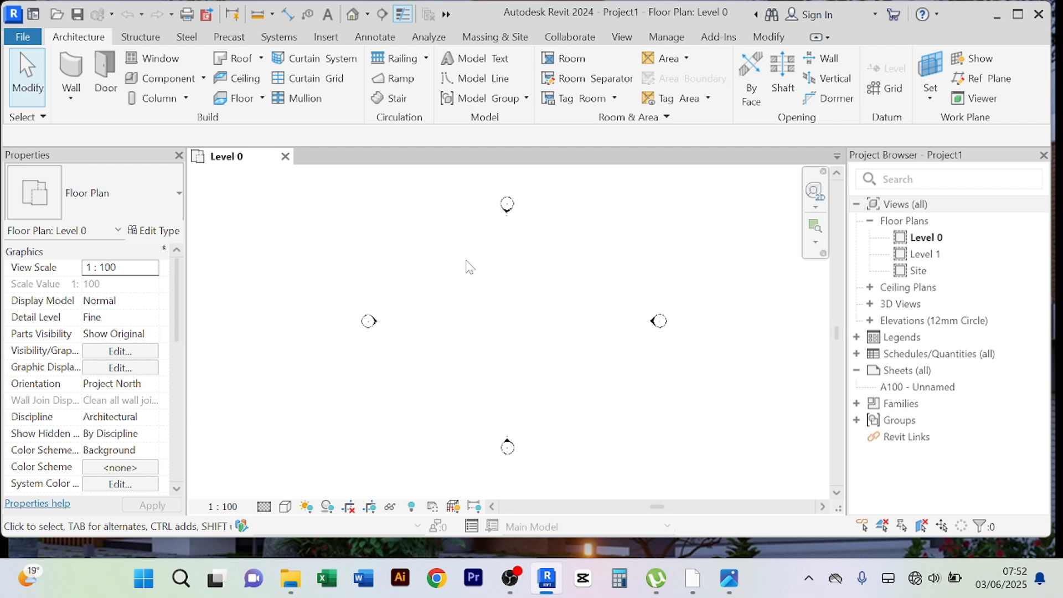
# - Collapse the floor plans in the Project Browser and open the East elevation view
pyautogui.click(870, 221)
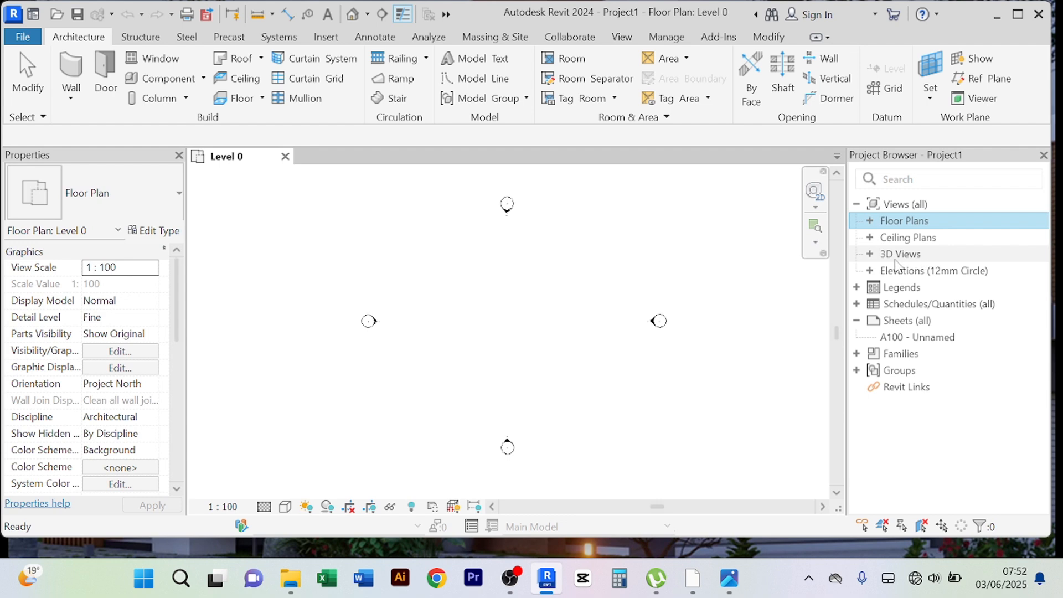
pyautogui.click(933, 277)
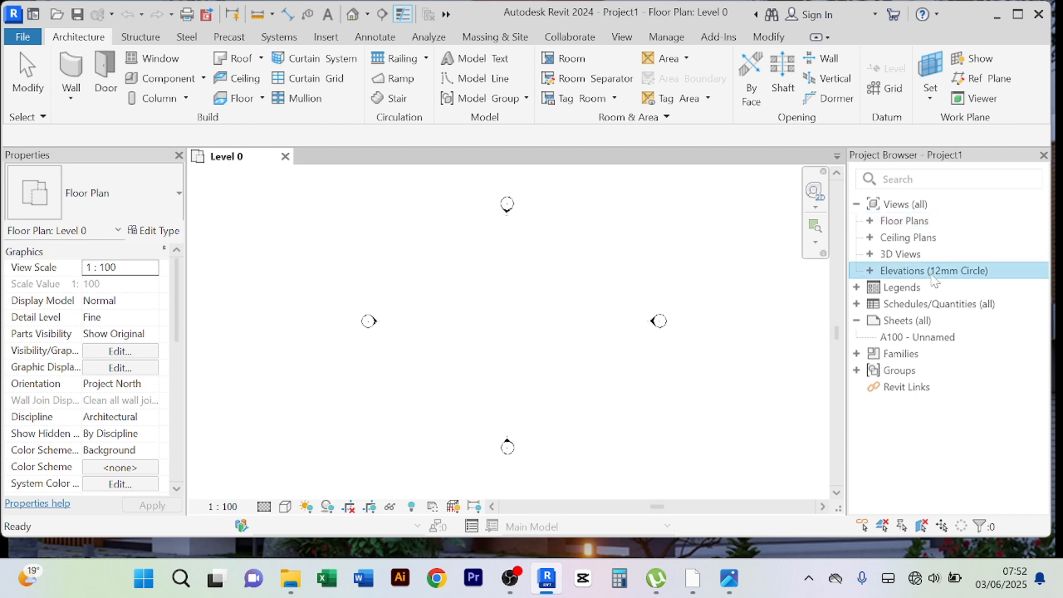
pyautogui.click(870, 270)
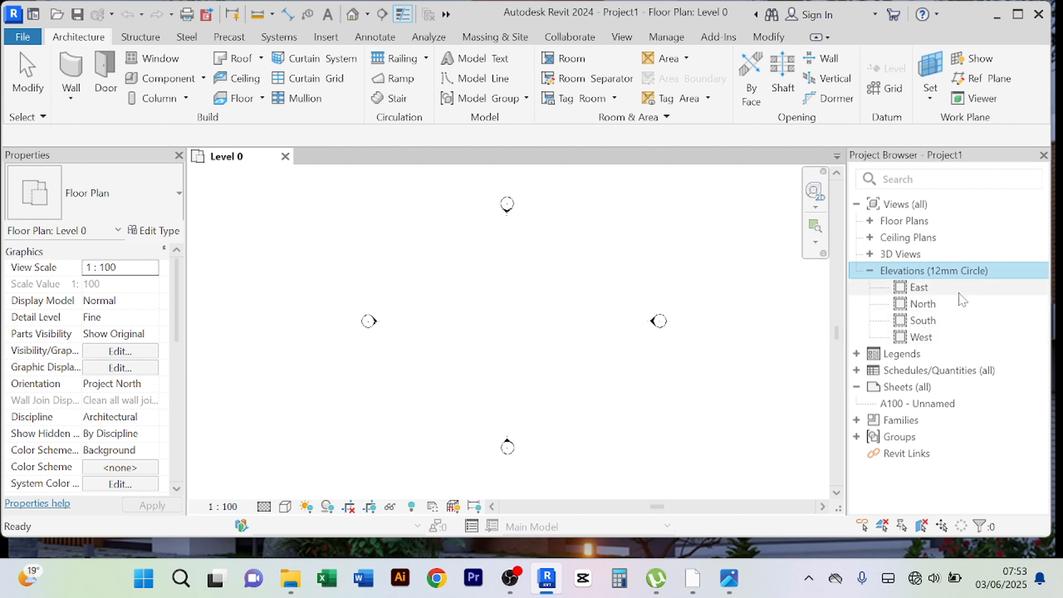
pyautogui.doubleClick(919, 288)
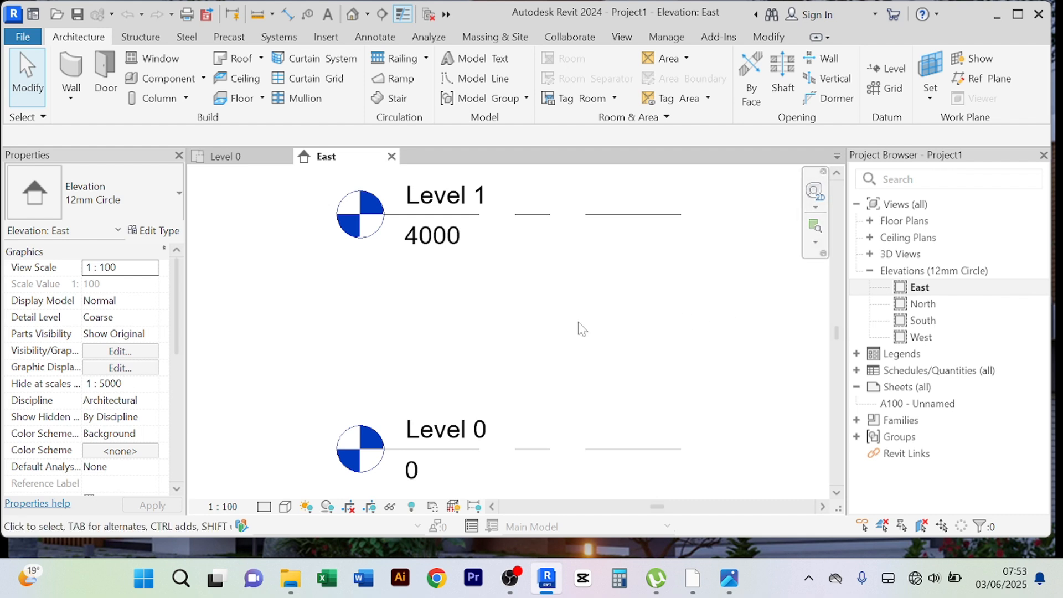
# - Examine the Level 0 and Level 1 lines with their names and elevation values in the East elevation
pyautogui.scroll(-3, 577, 327)
pyautogui.scroll(4, 541, 294)
pyautogui.scroll(-5, 523, 252)
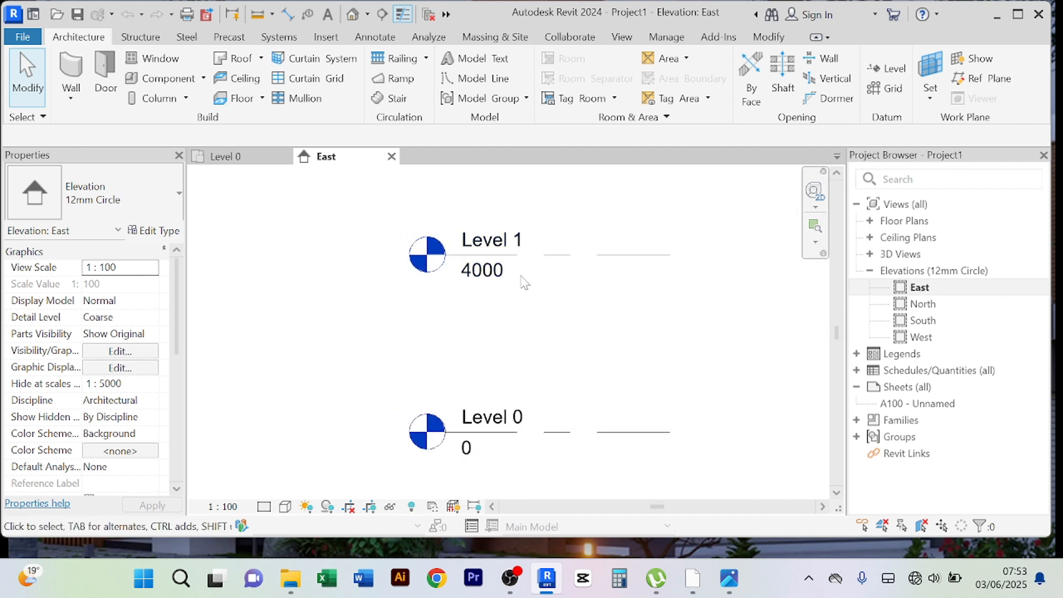
pyautogui.scroll(3, 498, 356)
pyautogui.scroll(-1, 499, 358)
pyautogui.moveTo(491, 357); pyautogui.dragTo(434, 342, button='middle')
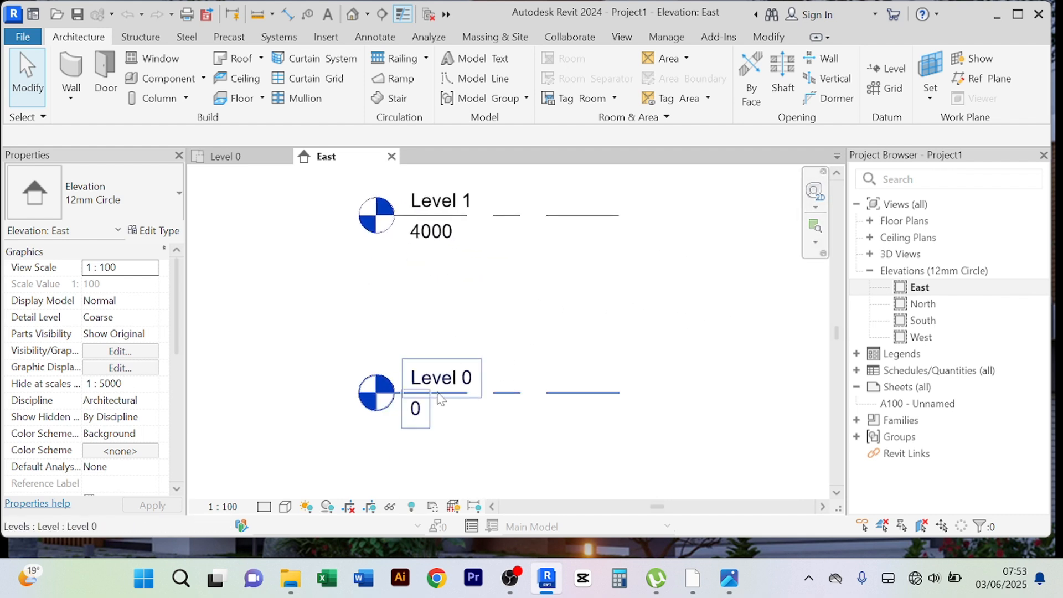
pyautogui.scroll(2, 459, 382)
pyautogui.scroll(-2, 457, 365)
pyautogui.scroll(-1, 461, 362)
pyautogui.moveTo(526, 337); pyautogui.dragTo(539, 380, button='middle')
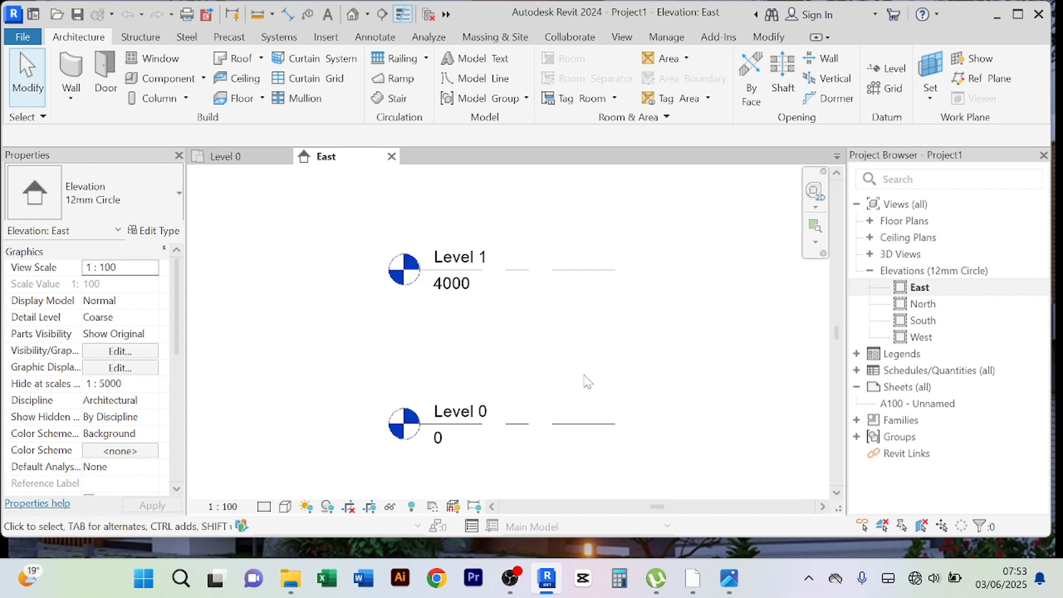
# - Rename Level 0 to "Ground floor", together with its corresponding plan view
pyautogui.moveTo(583, 380); pyautogui.dragTo(564, 337, button='middle')
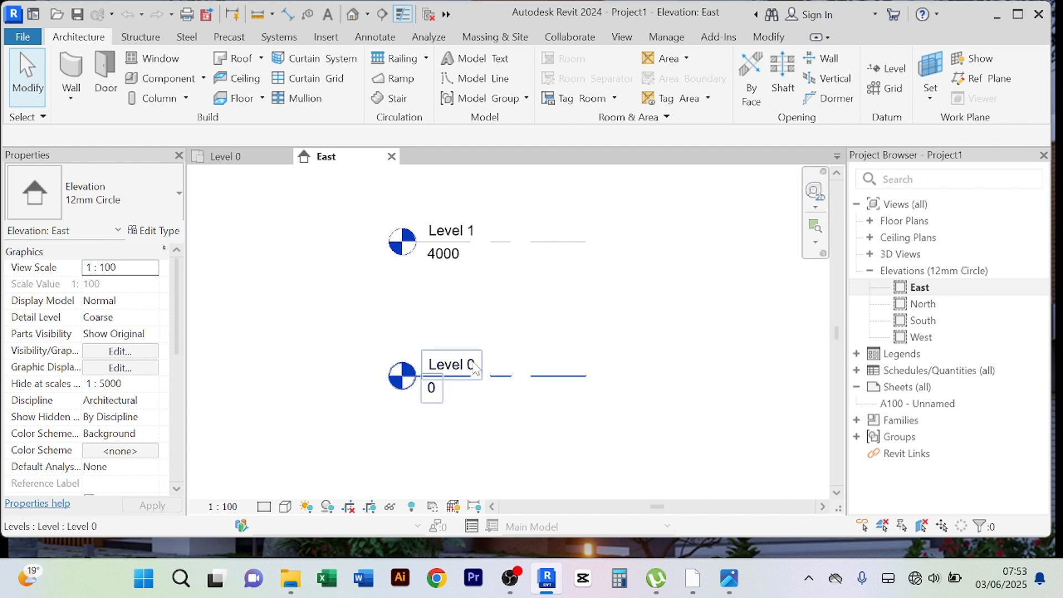
pyautogui.scroll(1, 475, 368)
pyautogui.click(600, 391)
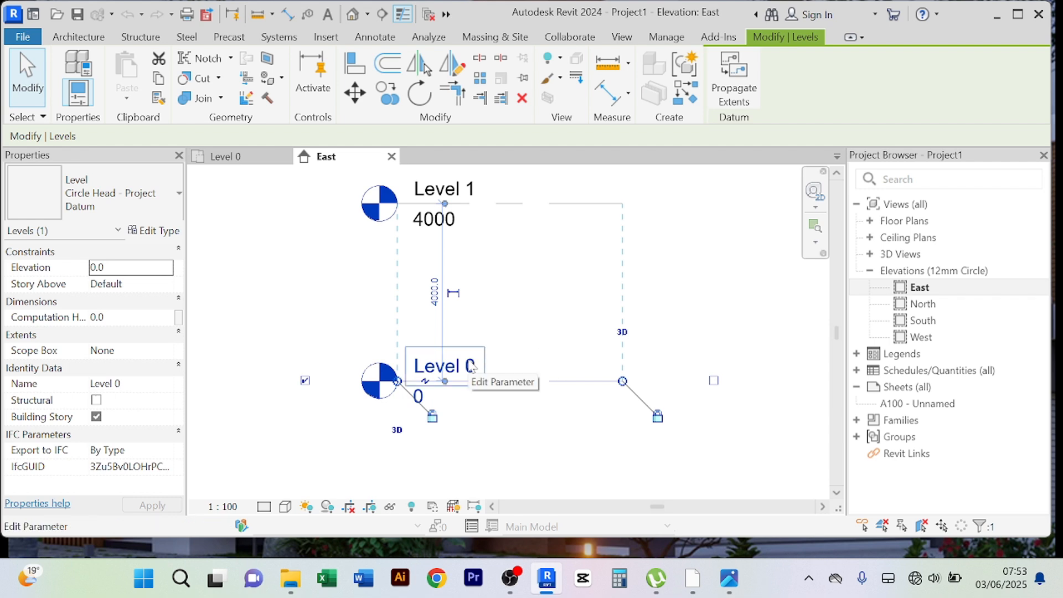
pyautogui.click(473, 367)
pyautogui.moveTo(469, 366); pyautogui.dragTo(380, 359)
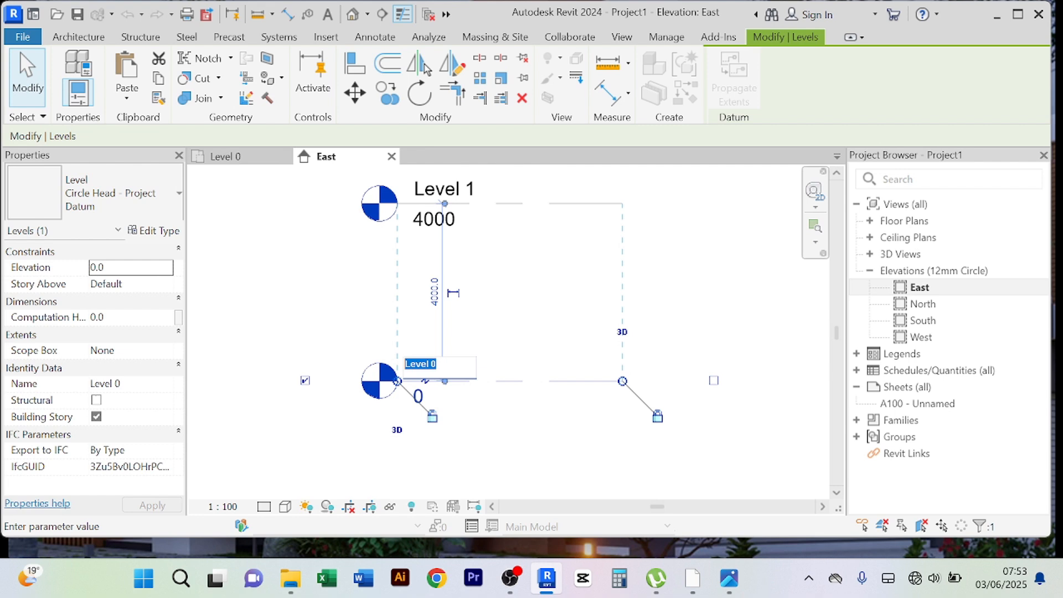
pyautogui.write('Ground floor')
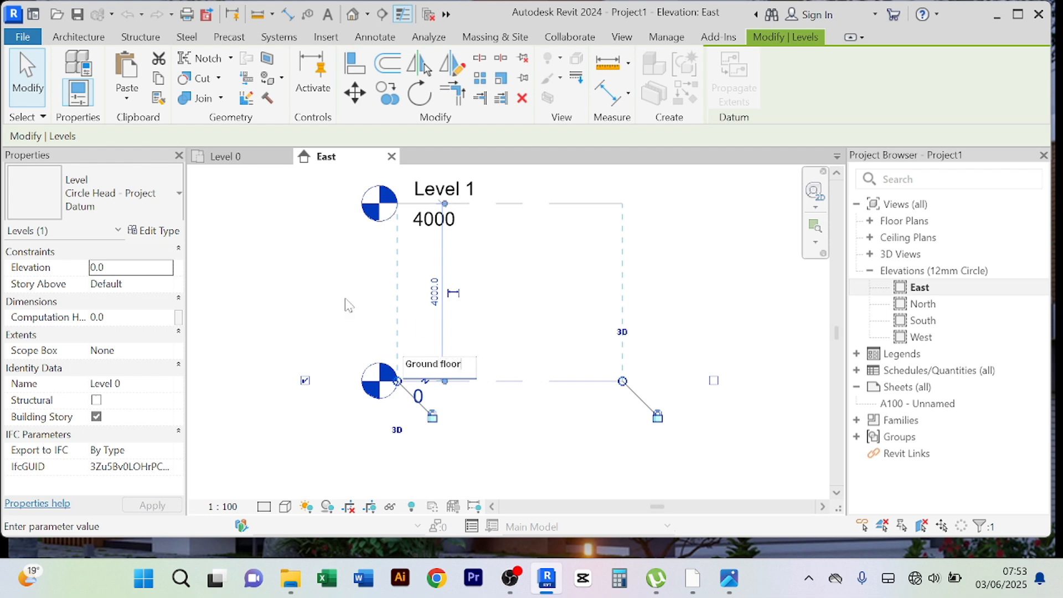
pyautogui.click(323, 286)
pyautogui.click(498, 441)
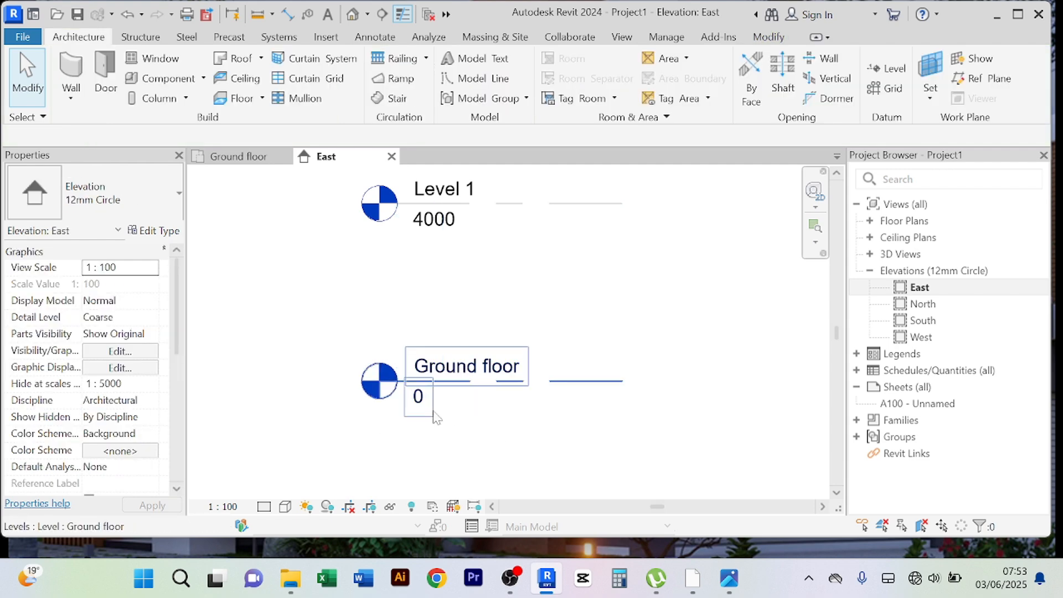
# - Rename Level 1 to "First floor"
pyautogui.scroll(-1, 473, 423)
pyautogui.moveTo(582, 346); pyautogui.dragTo(580, 382, button='middle')
pyautogui.click(573, 297)
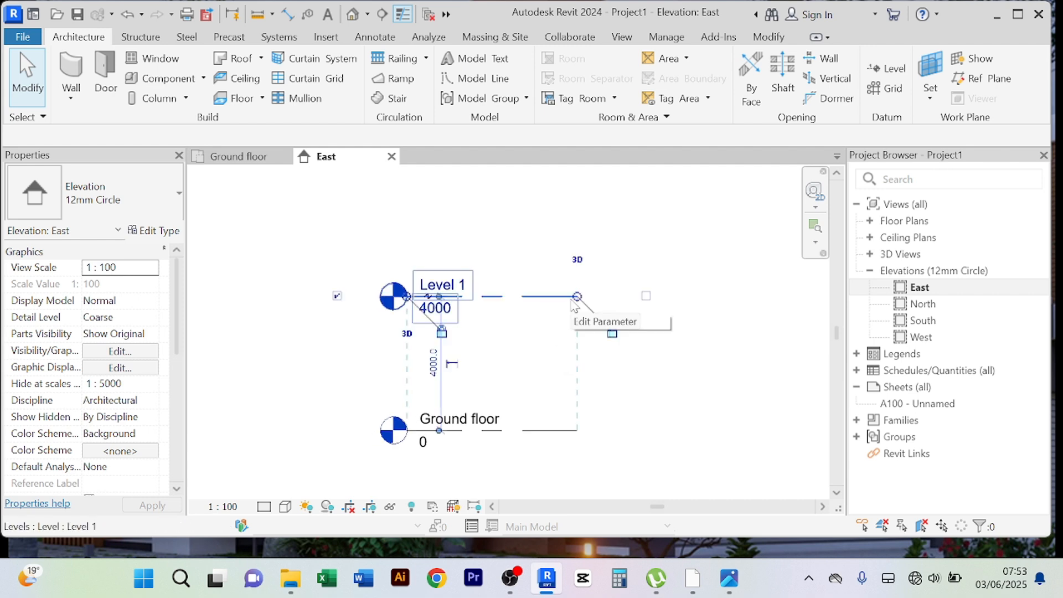
pyautogui.click(467, 288)
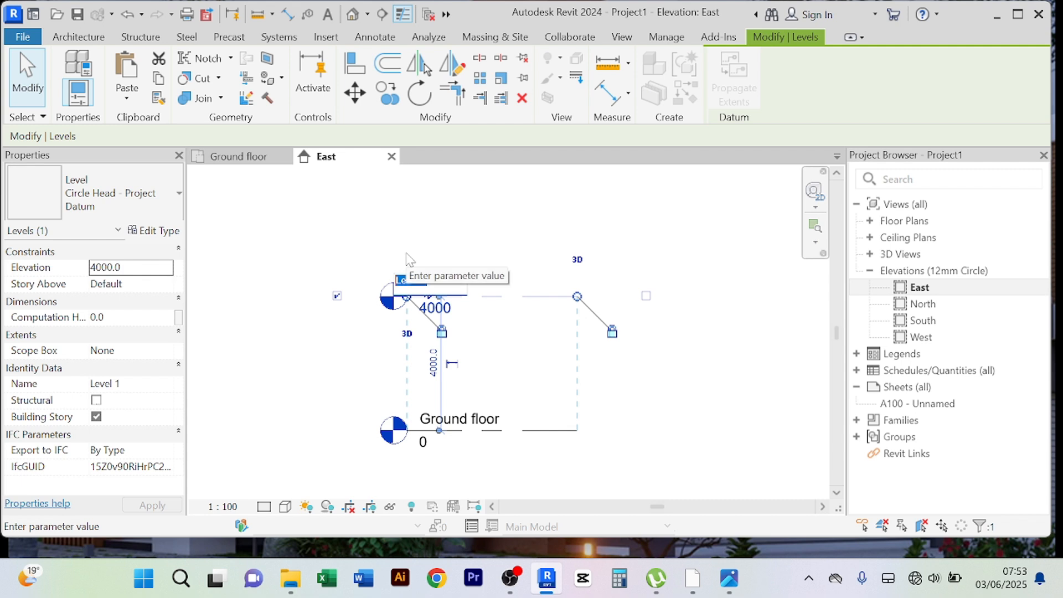
pyautogui.write('First')
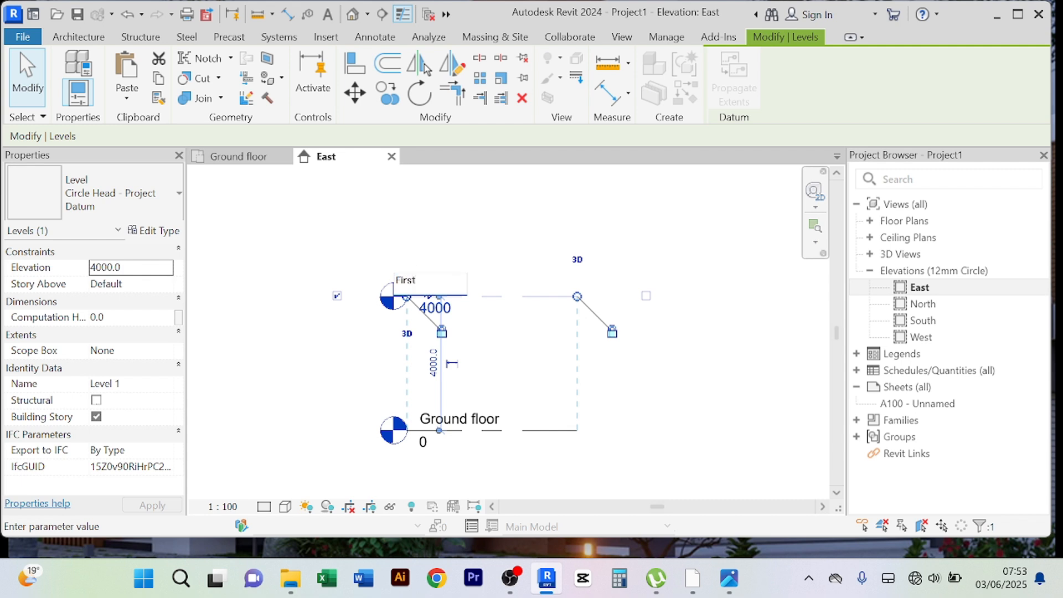
pyautogui.write(' floor')
pyautogui.press('Return')
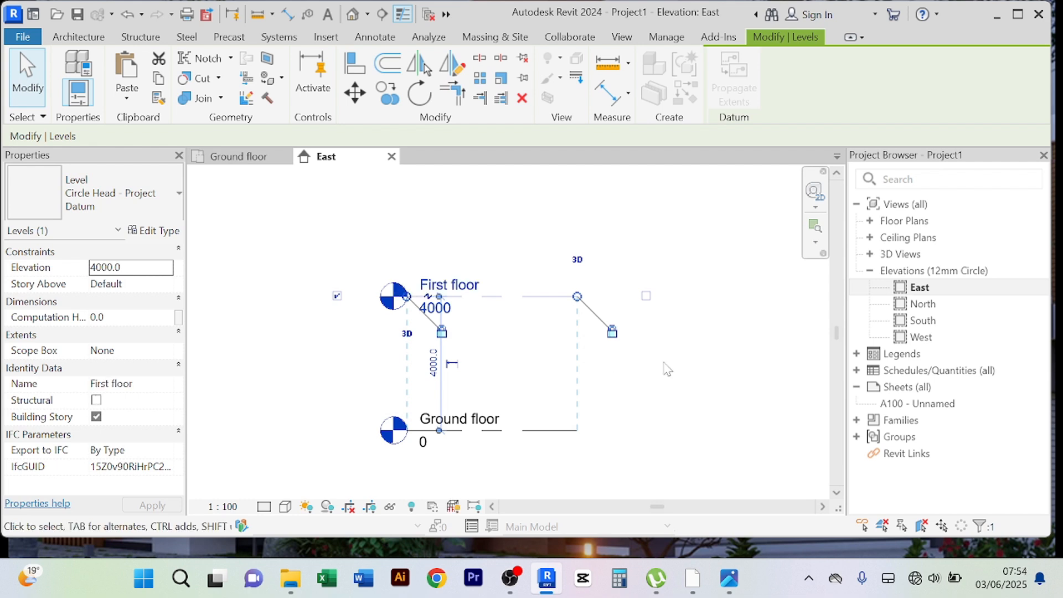
# - Set the First floor level's elevation to 3500
pyautogui.click(445, 314)
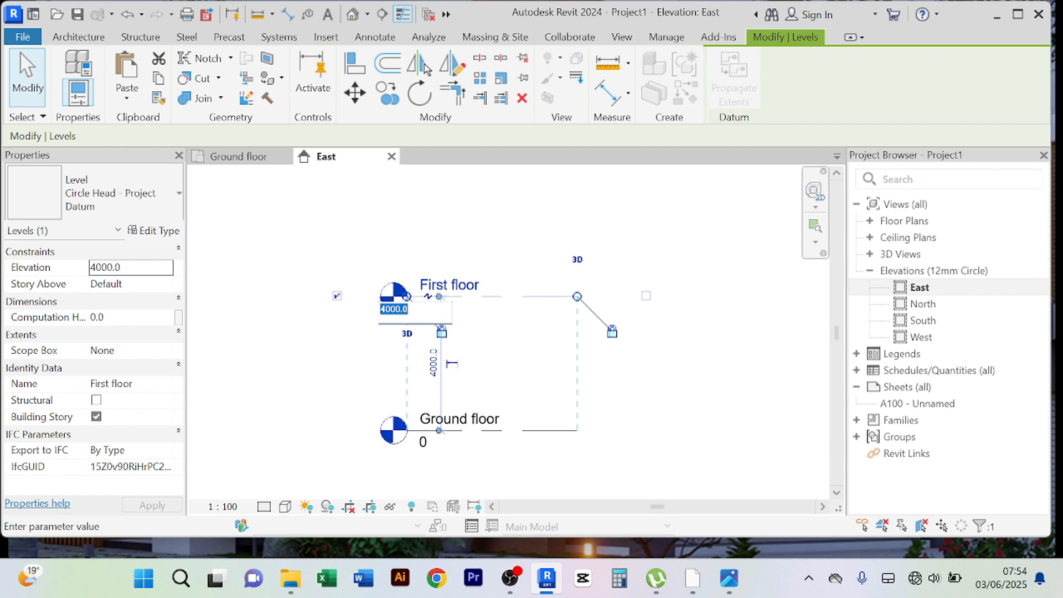
pyautogui.write('3500')
pyautogui.press('Return')
pyautogui.scroll(-1, 687, 412)
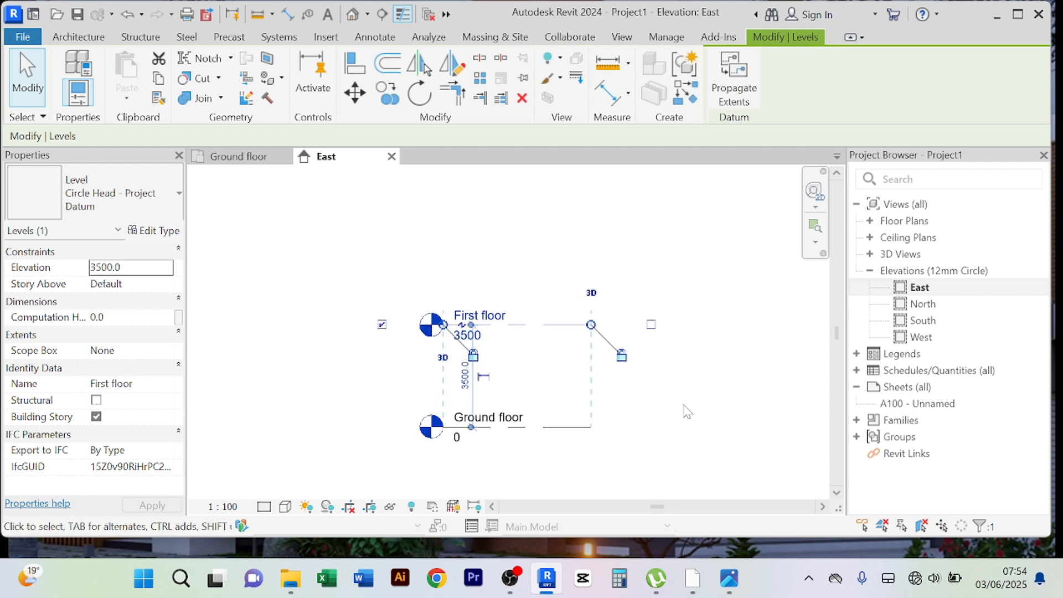
pyautogui.click(683, 405)
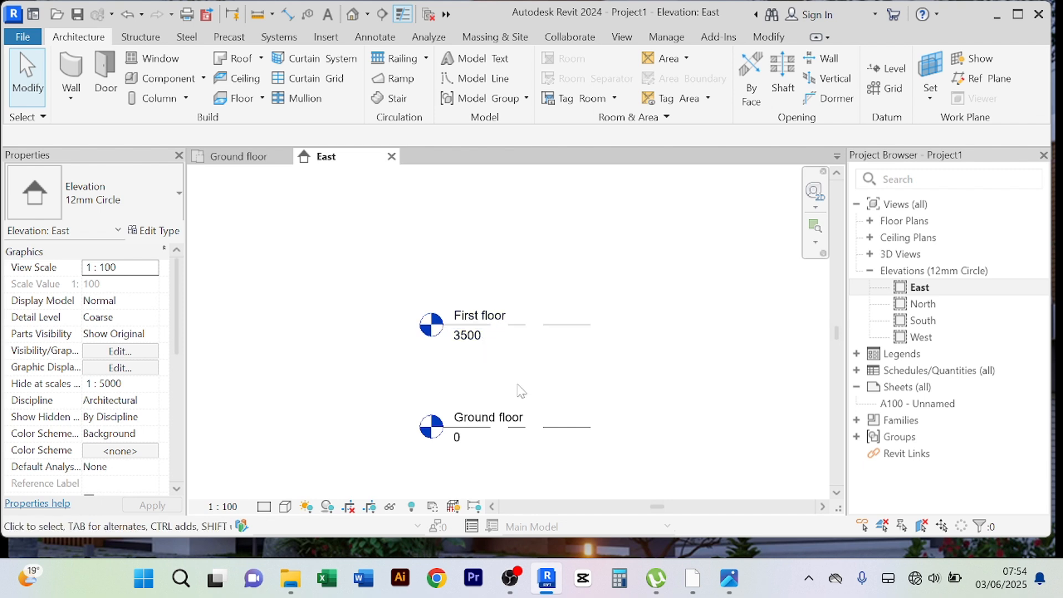
# - Place a new level 1500 below the Ground floor level, aligned with both ends of the existing level lines
pyautogui.scroll(-1, 536, 387)
pyautogui.moveTo(541, 386); pyautogui.dragTo(507, 351, button='middle')
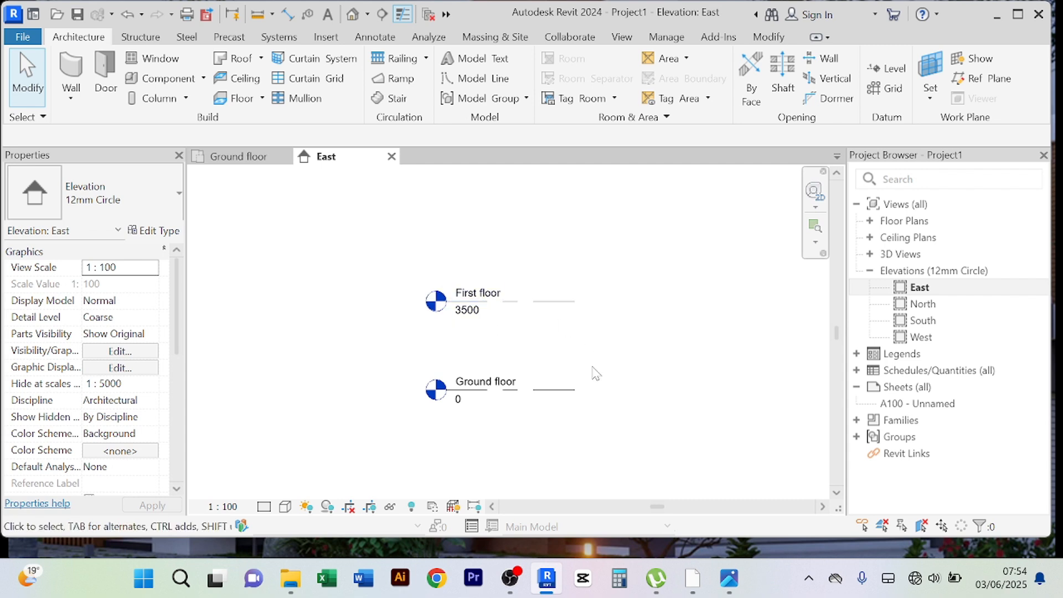
pyautogui.moveTo(595, 372); pyautogui.dragTo(597, 349, button='middle')
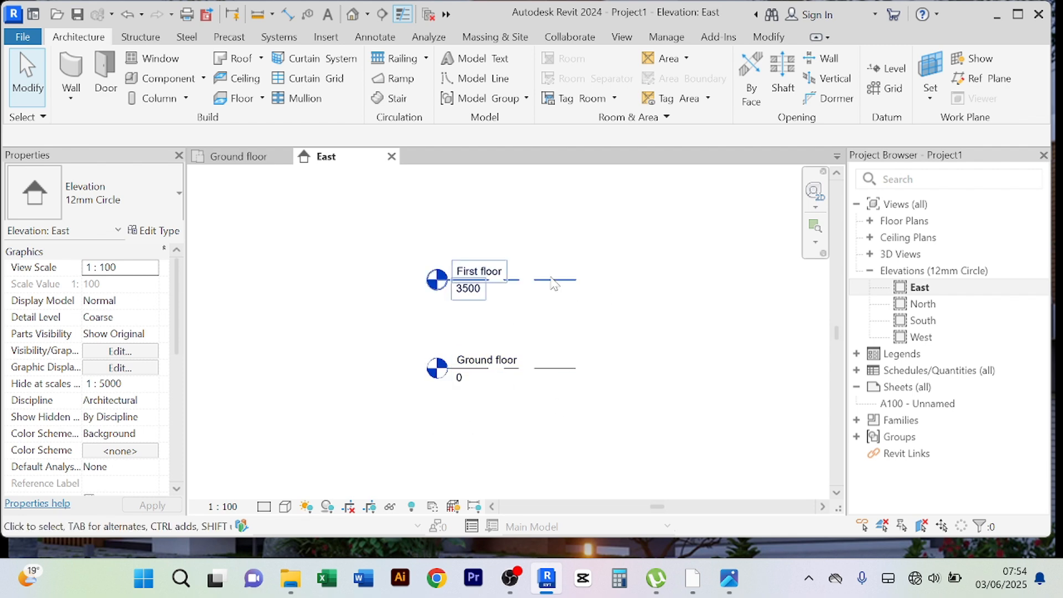
pyautogui.moveTo(624, 330); pyautogui.dragTo(606, 317, button='middle')
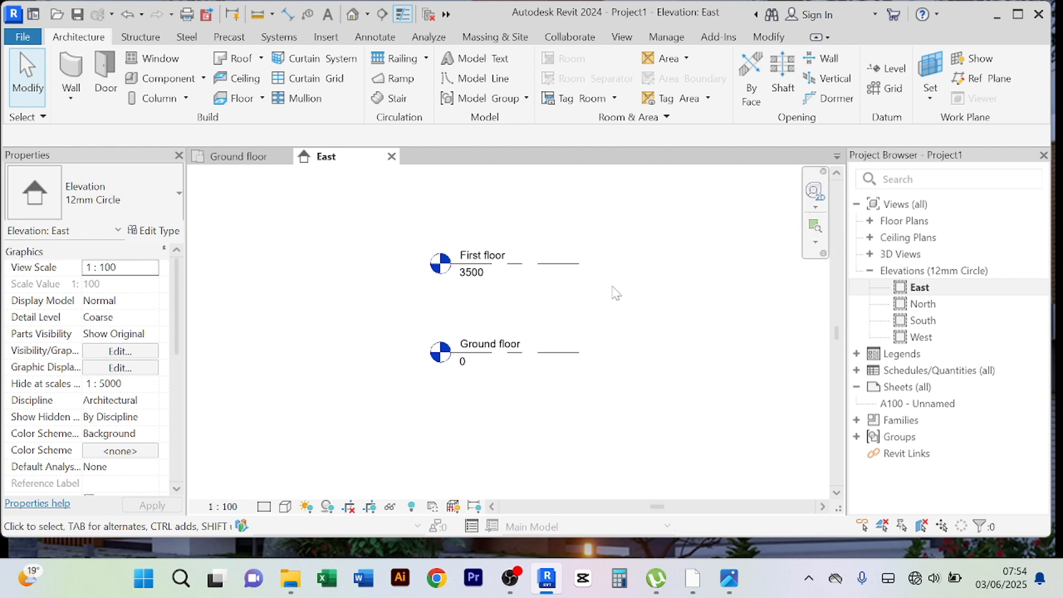
pyautogui.click(893, 69)
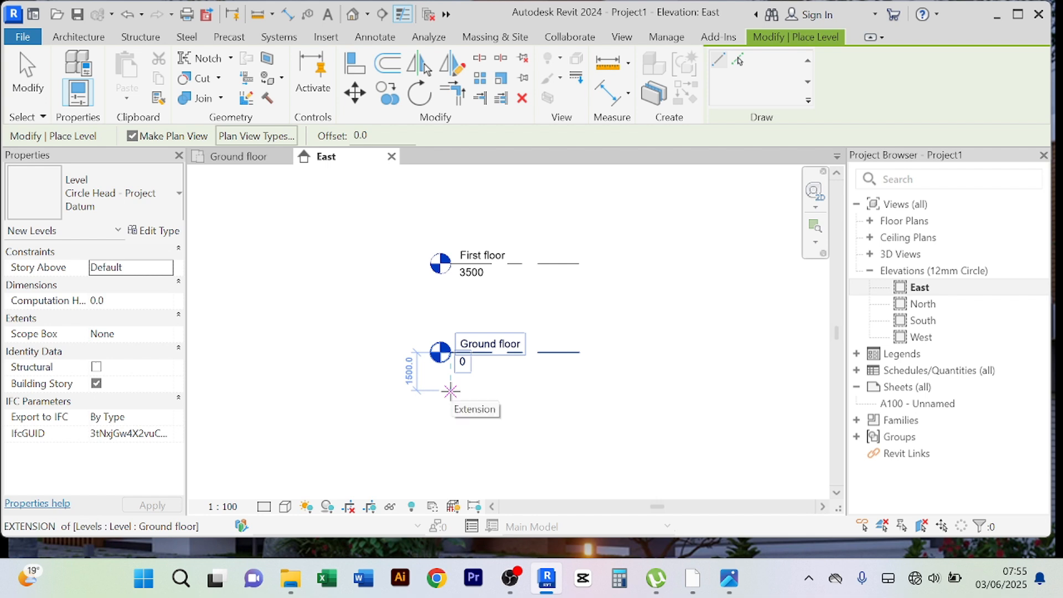
pyautogui.click(451, 391)
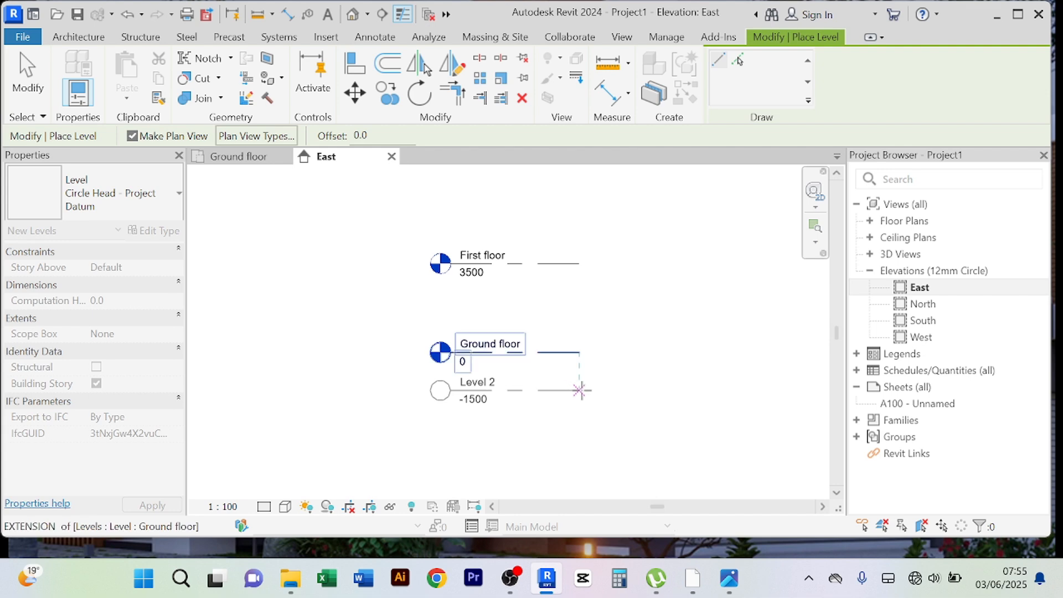
pyautogui.click(579, 390)
pyautogui.rightClick(703, 276)
pyautogui.click(715, 274)
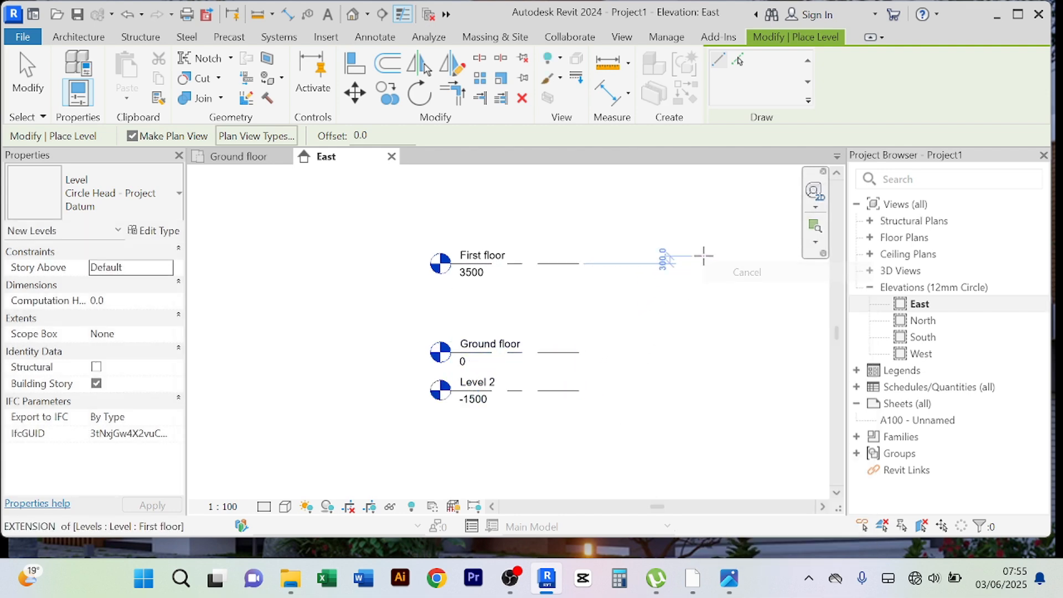
pyautogui.rightClick(724, 264)
pyautogui.click(742, 272)
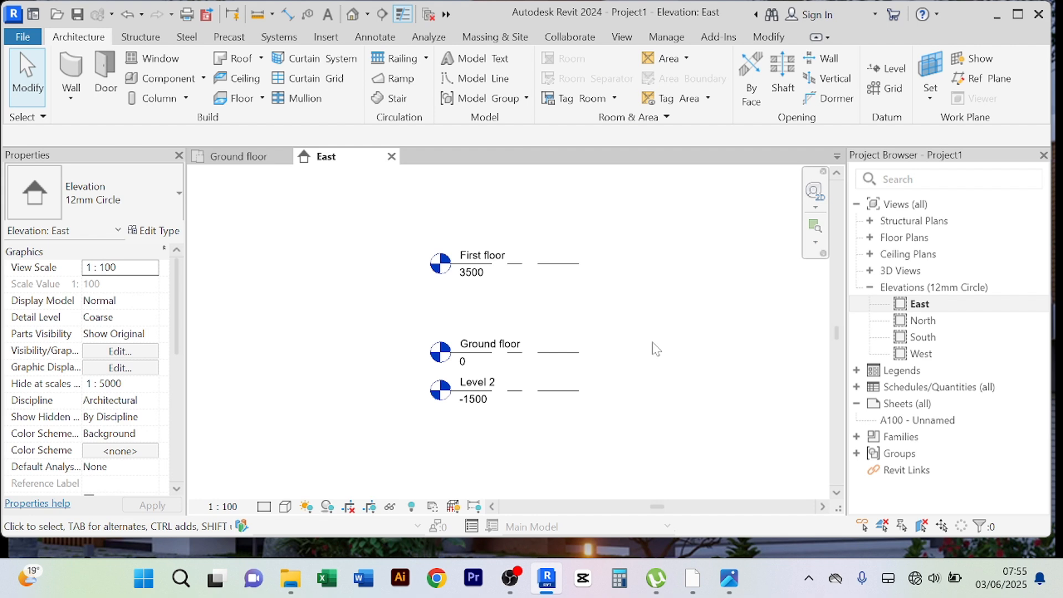
pyautogui.click(574, 393)
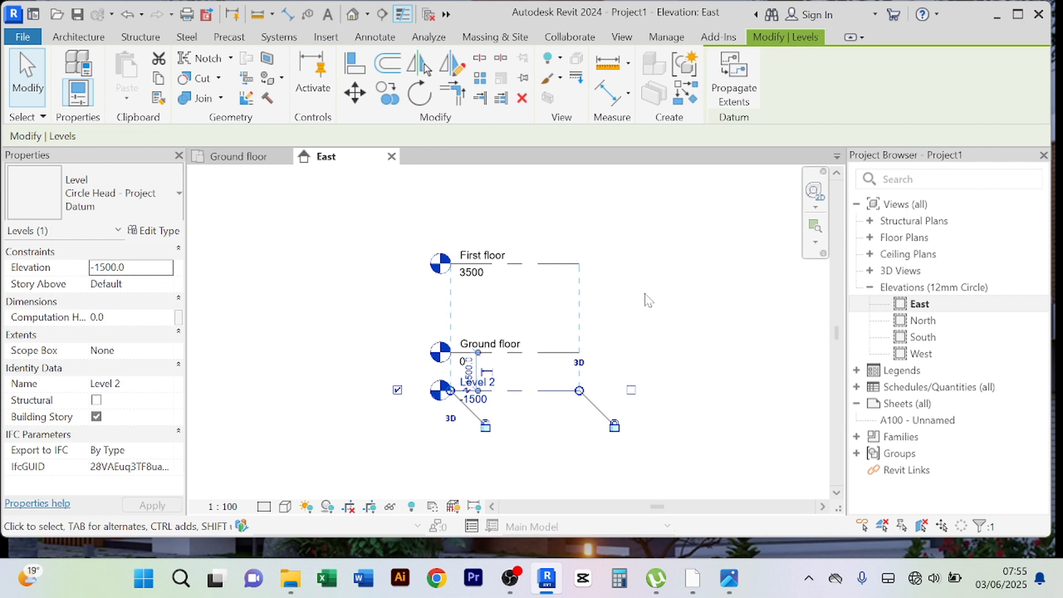
pyautogui.rightClick(646, 258)
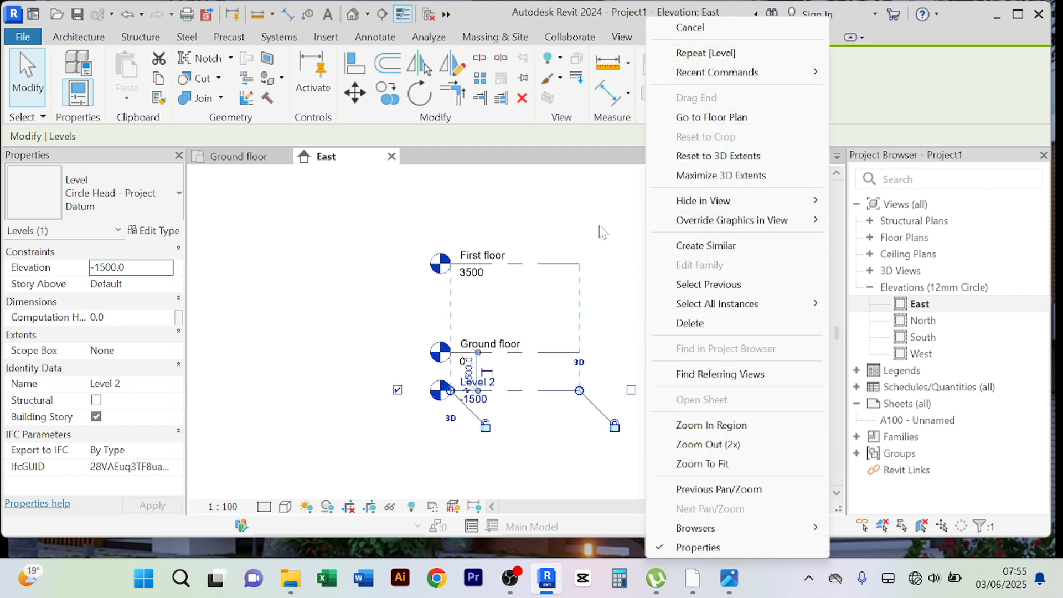
pyautogui.click(726, 28)
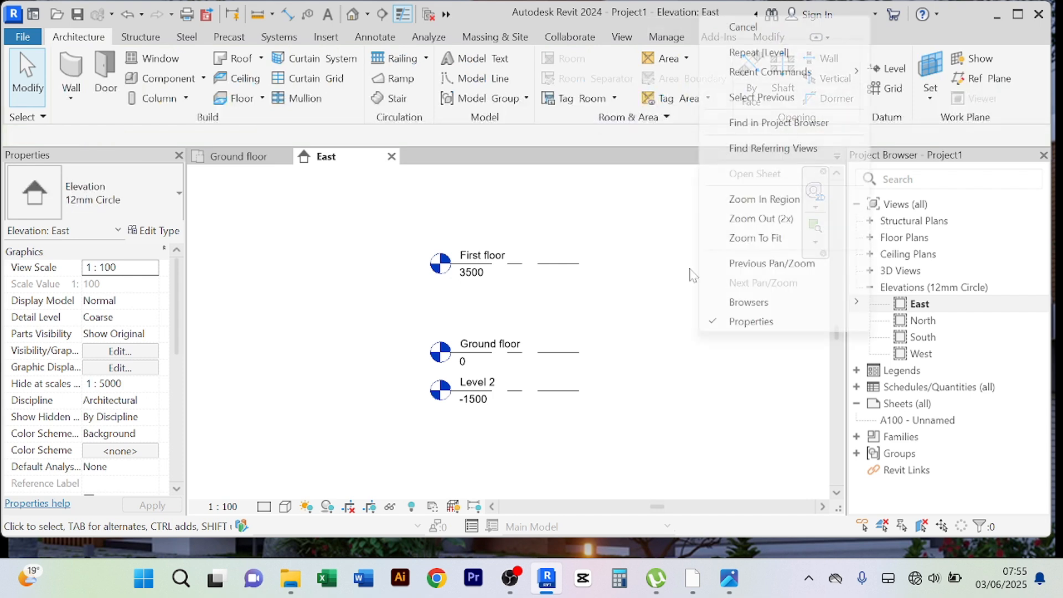
pyautogui.click(734, 36)
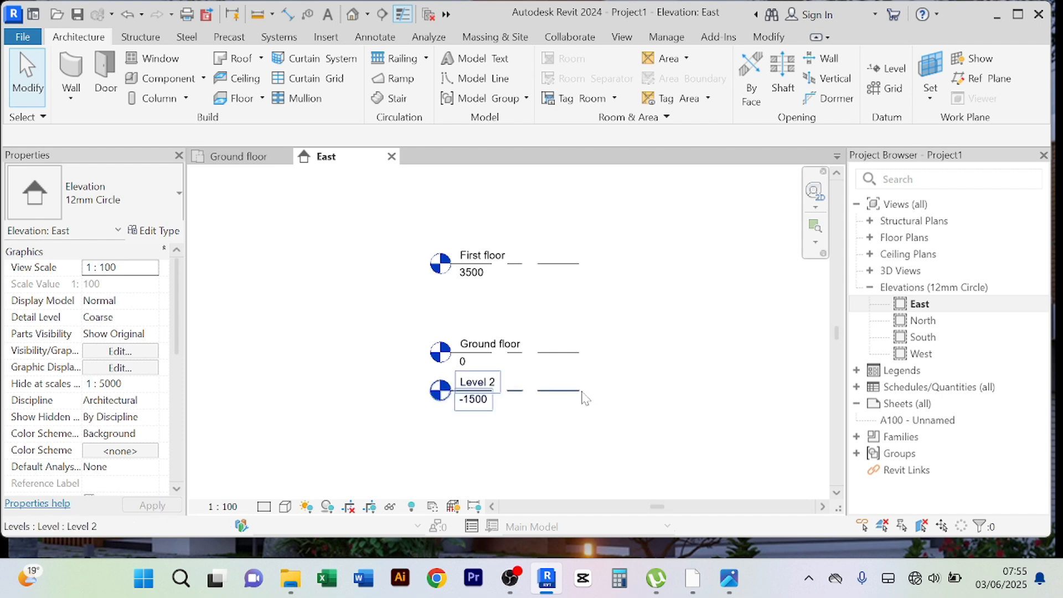
# - Rename the level below the Ground floor as "Foundation level"
pyautogui.click(516, 391)
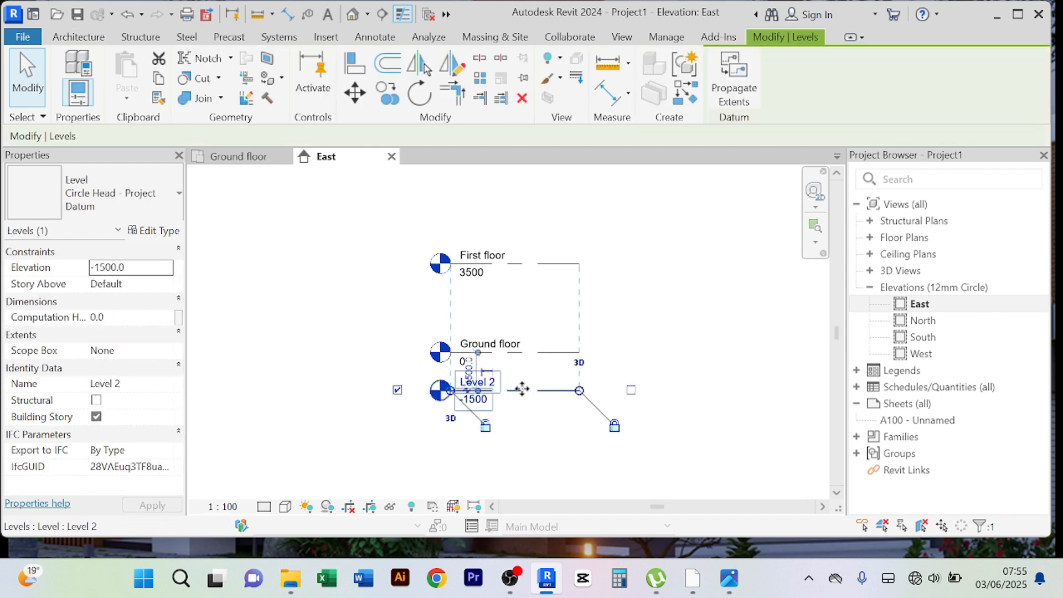
pyautogui.scroll(2, 521, 389)
pyautogui.click(481, 385)
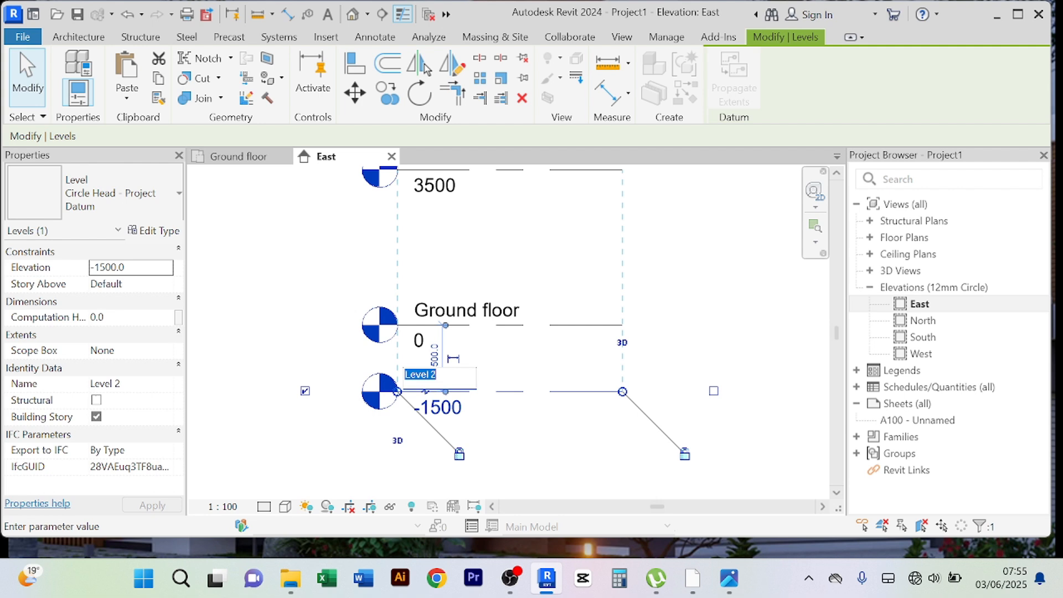
pyautogui.write('Houn')
pyautogui.write('dation level')
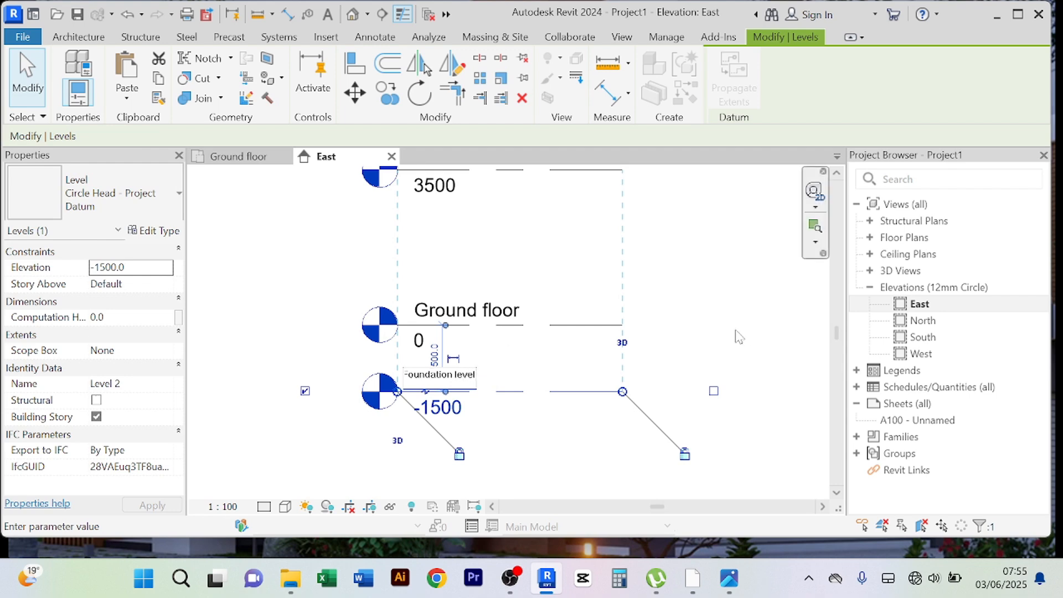
pyautogui.click(734, 333)
pyautogui.scroll(-2, 728, 325)
pyautogui.click(469, 325)
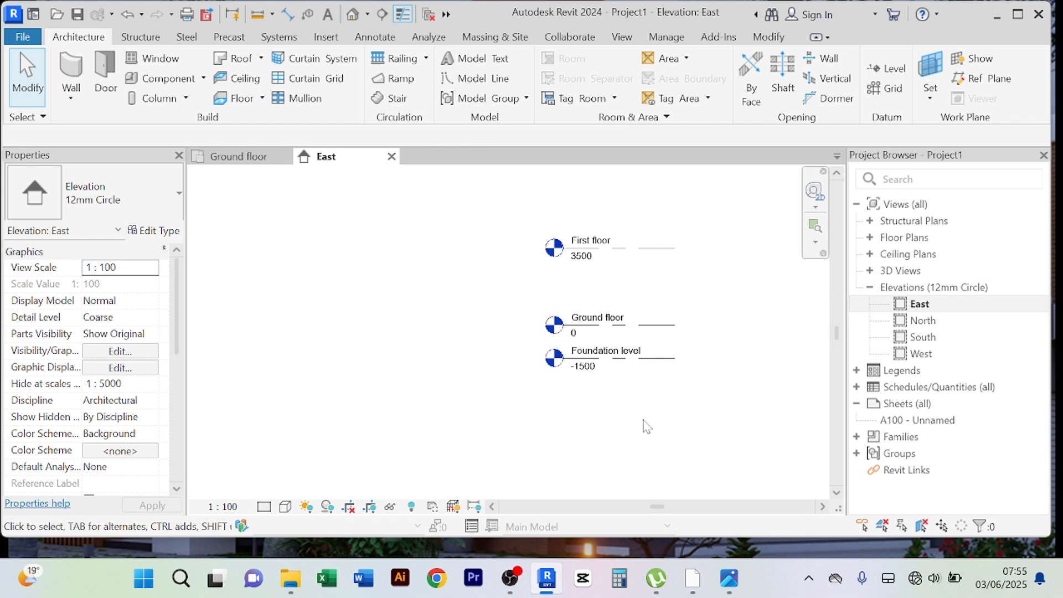
pyautogui.moveTo(642, 427); pyautogui.dragTo(578, 448, button='middle')
pyautogui.scroll(2, 498, 419)
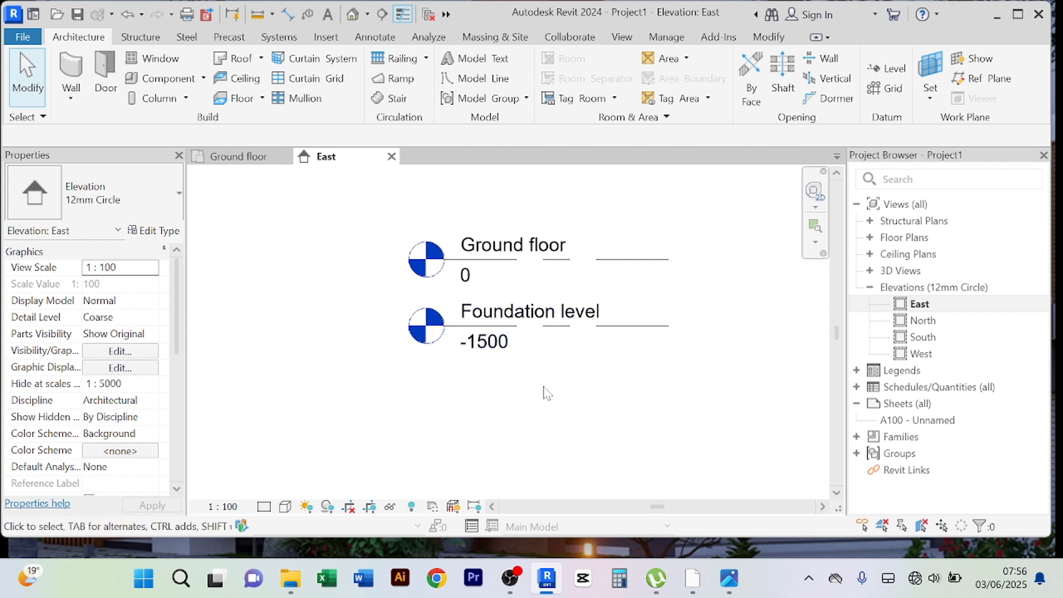
pyautogui.scroll(-1, 543, 391)
pyautogui.moveTo(543, 391); pyautogui.dragTo(528, 410, button='middle')
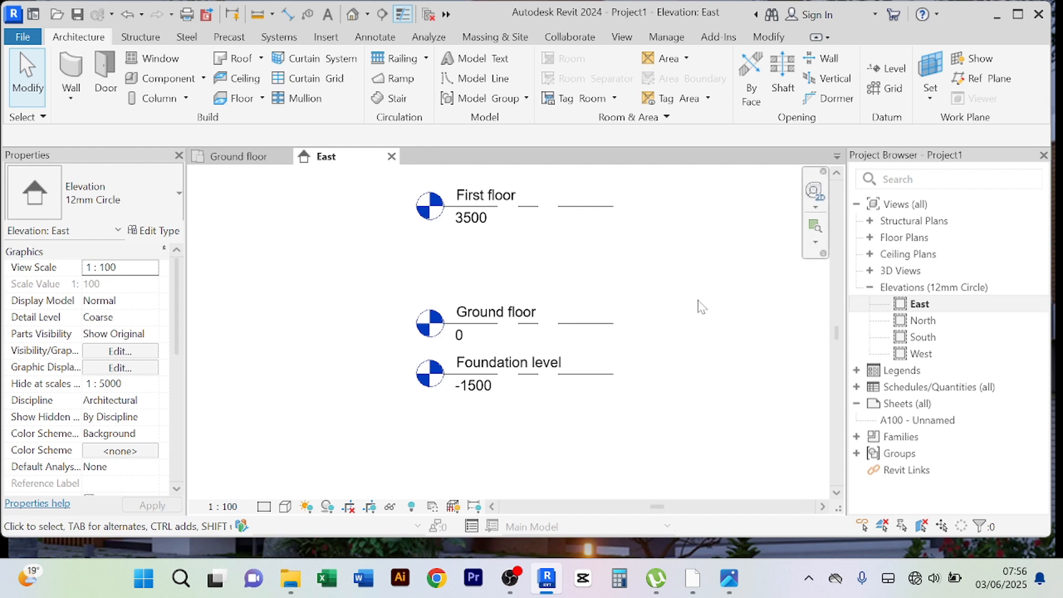
# - Create a level similar to First floor about 1900 above it, aligned with both ends of the existing level lines
pyautogui.moveTo(699, 305); pyautogui.dragTo(686, 372, button='middle')
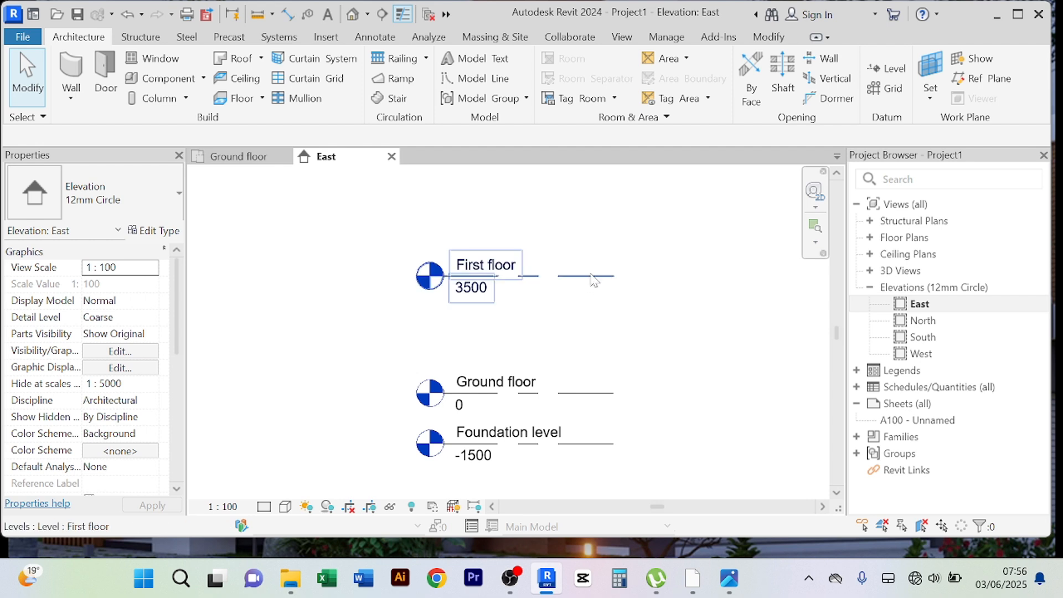
pyautogui.moveTo(656, 211); pyautogui.dragTo(658, 259, button='middle')
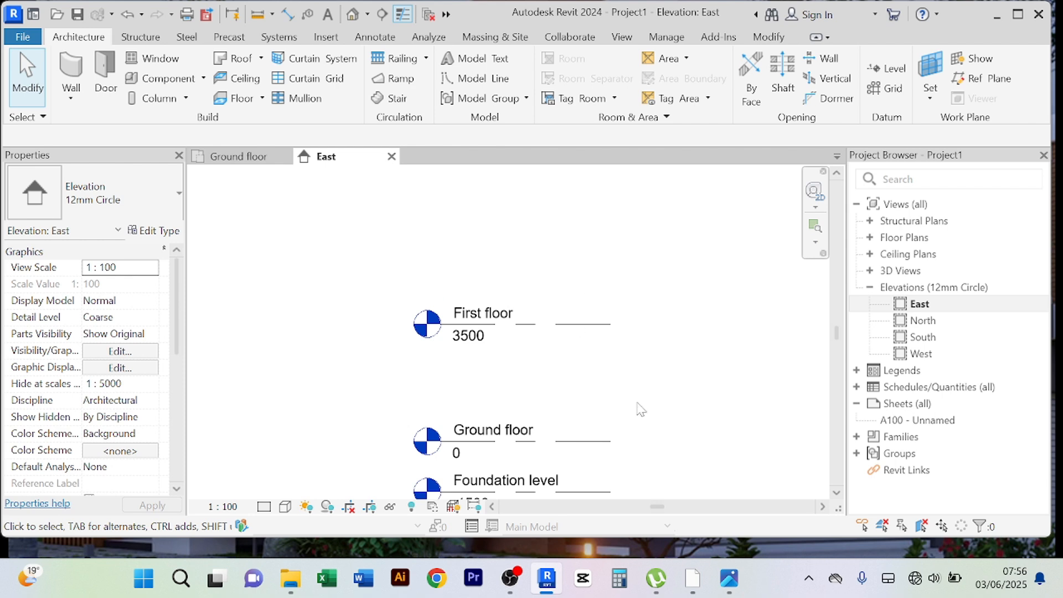
pyautogui.moveTo(636, 408); pyautogui.dragTo(639, 359, button='middle')
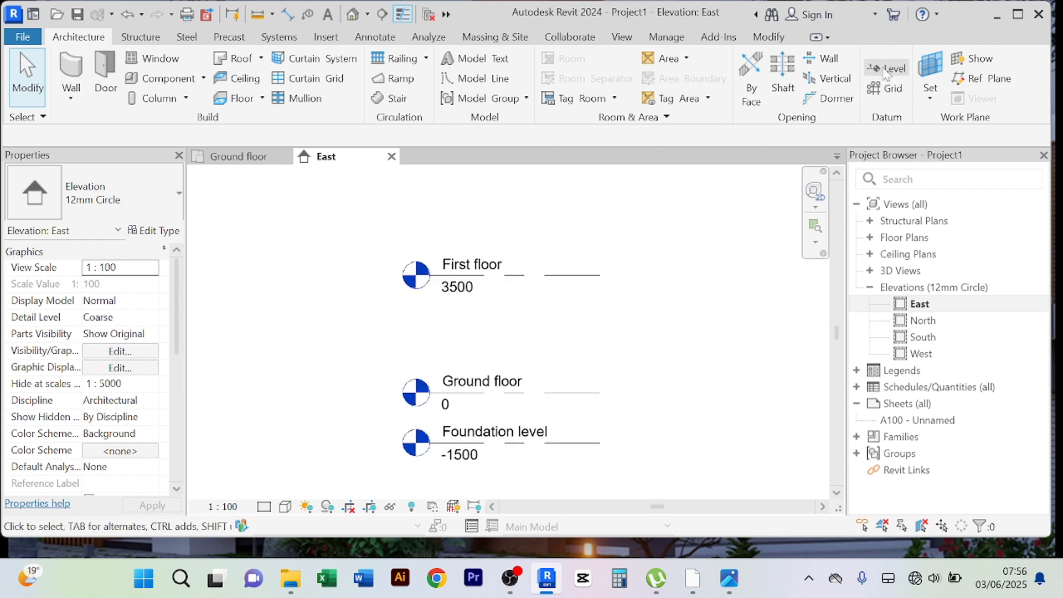
pyautogui.click(592, 281)
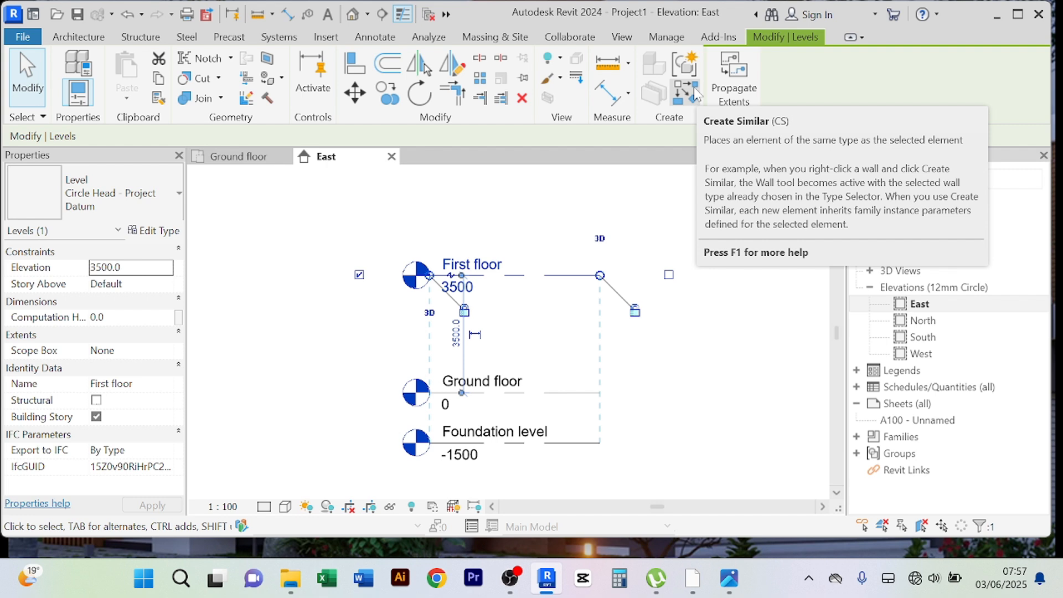
pyautogui.click(693, 93)
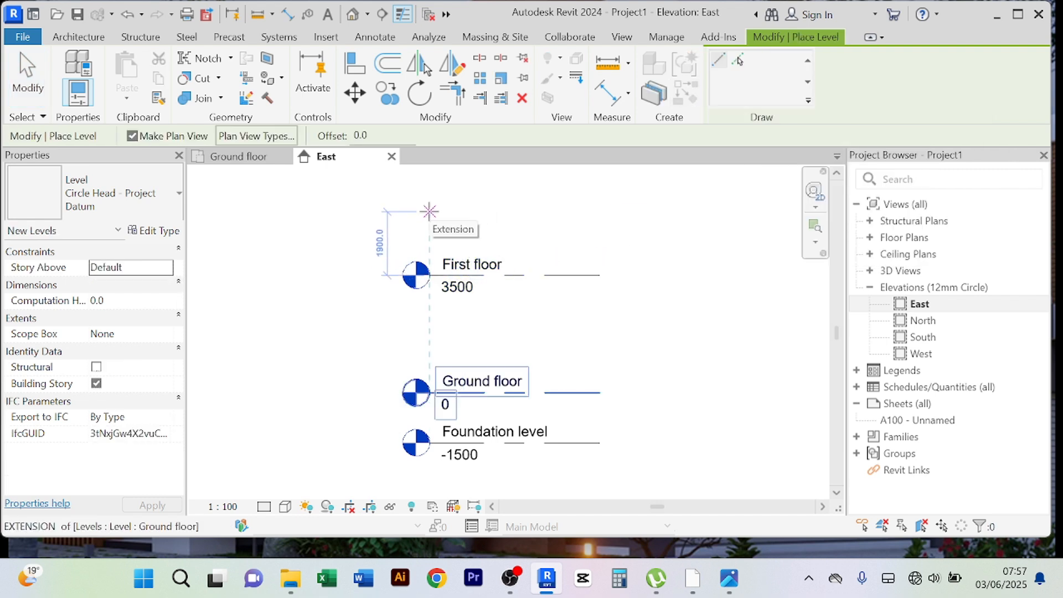
pyautogui.click(429, 211)
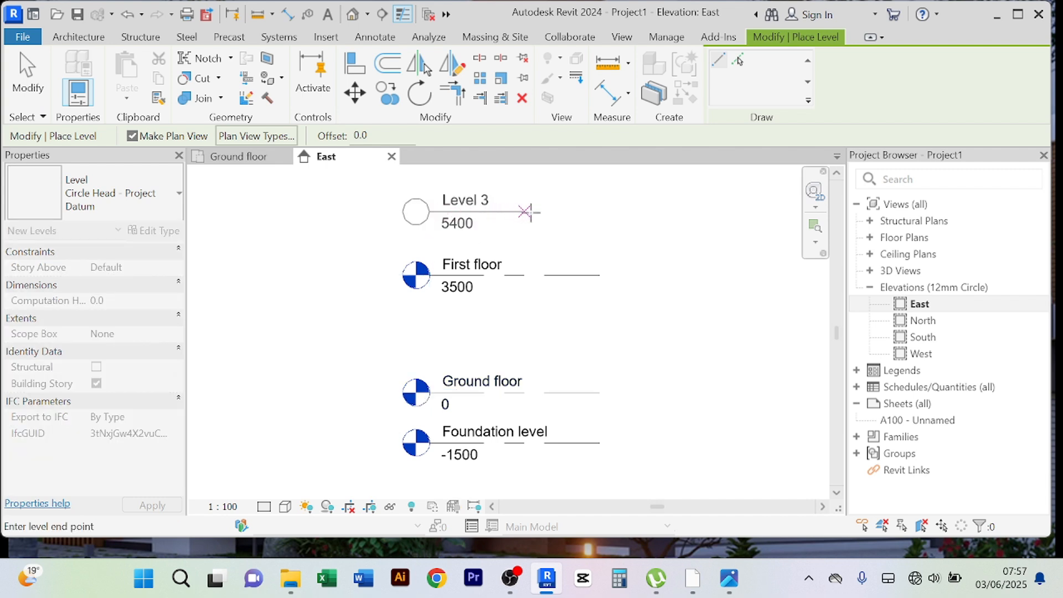
pyautogui.click(600, 211)
pyautogui.click(600, 211)
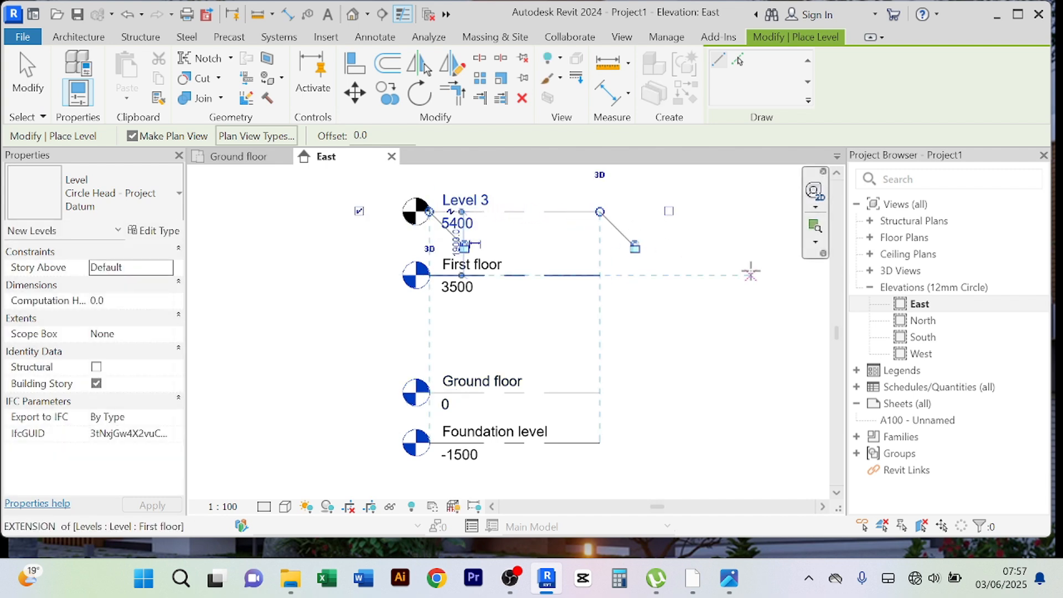
pyautogui.rightClick(730, 252)
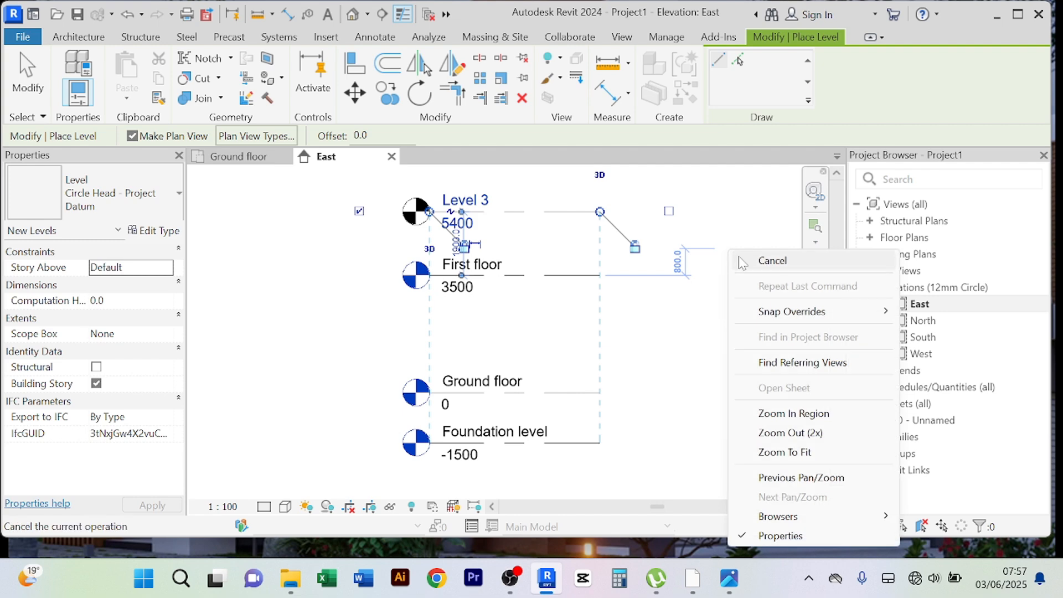
pyautogui.click(741, 259)
pyautogui.rightClick(728, 250)
pyautogui.click(738, 260)
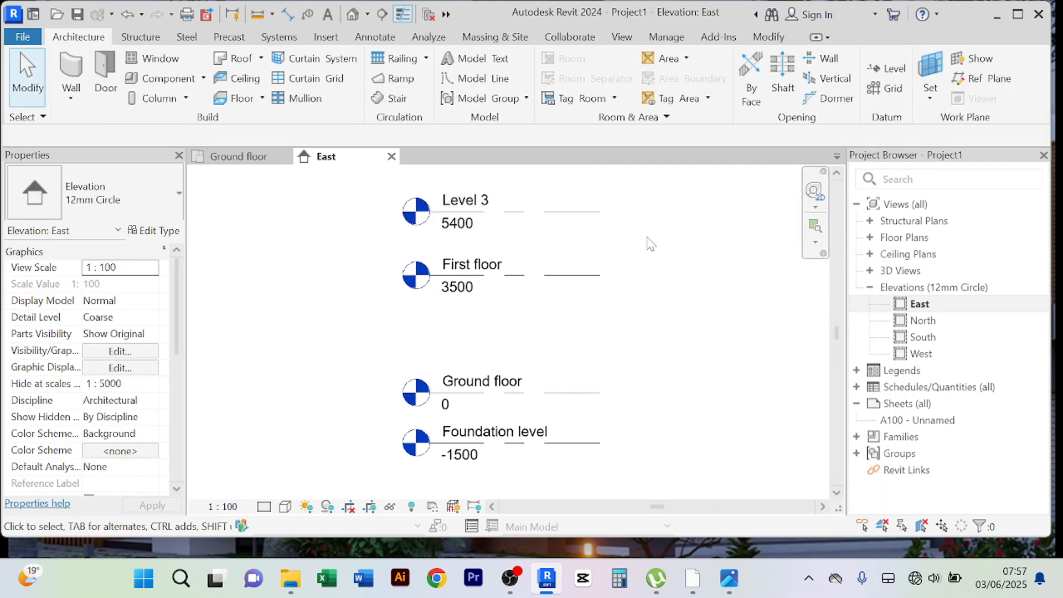
# - Rename the topmost level above the First floor as "Roof level"
pyautogui.moveTo(689, 253); pyautogui.dragTo(690, 325, button='middle')
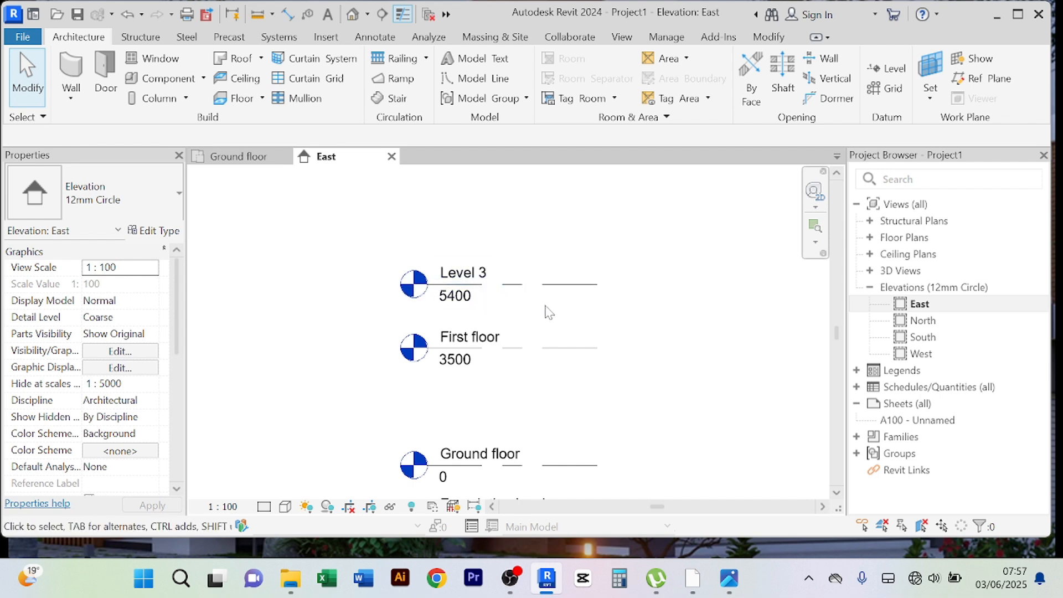
pyautogui.scroll(-1, 549, 310)
pyautogui.moveTo(560, 318); pyautogui.dragTo(478, 297, button='middle')
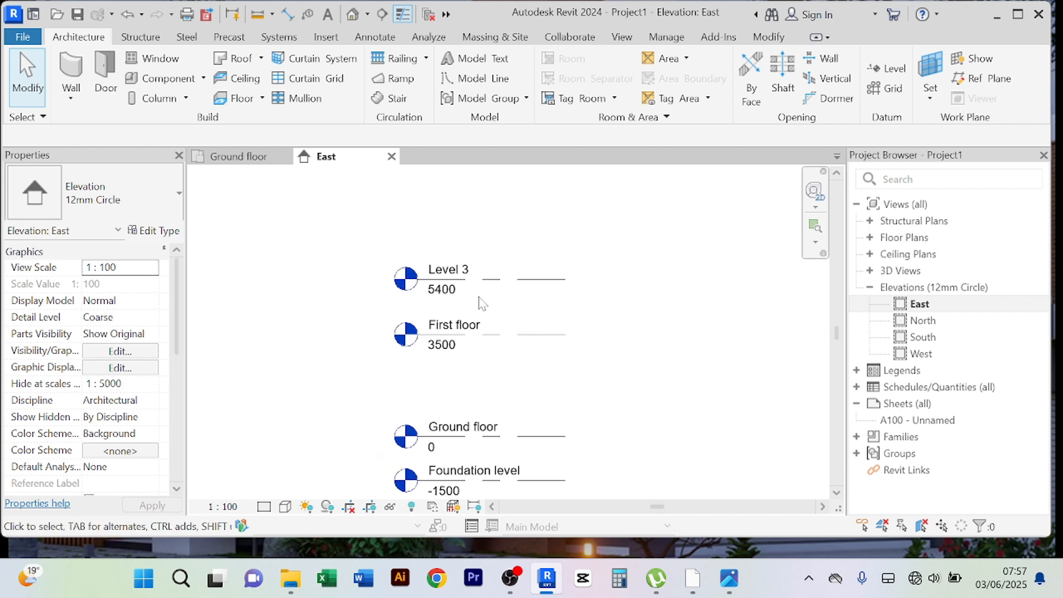
pyautogui.scroll(1, 481, 303)
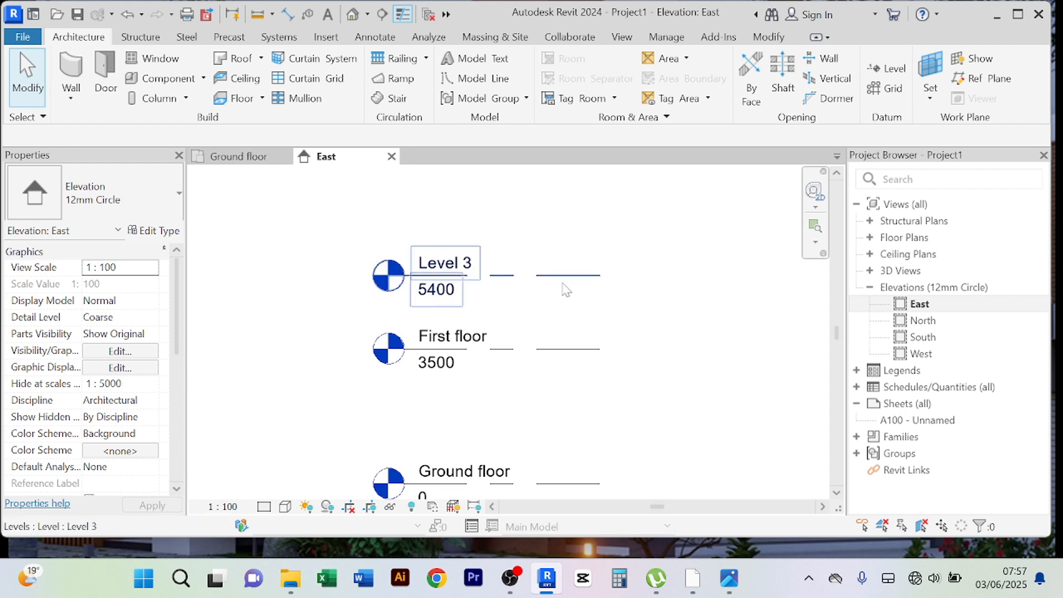
pyautogui.click(506, 276)
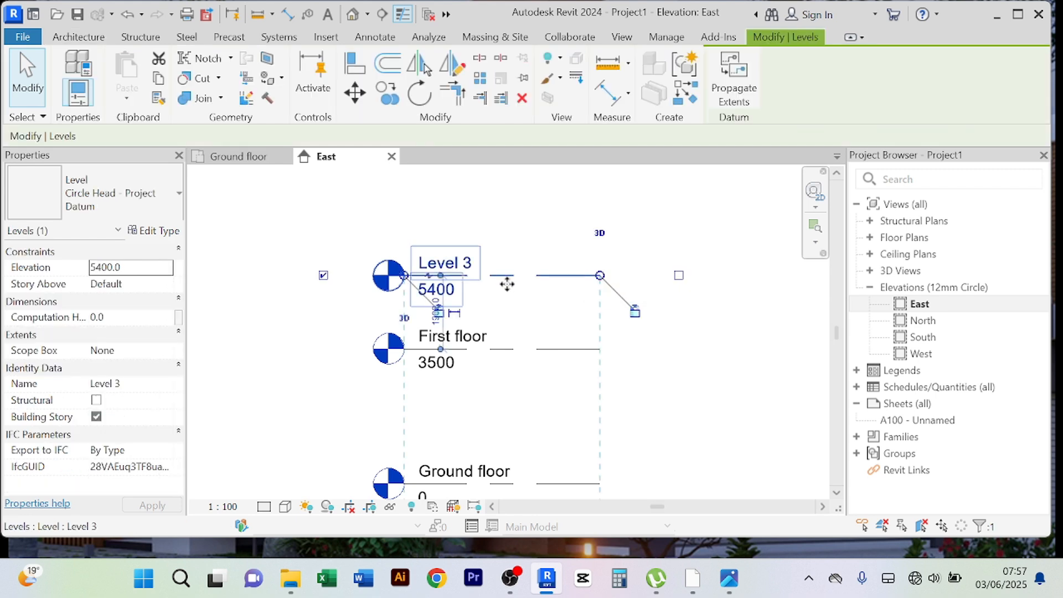
pyautogui.click(471, 265)
pyautogui.write('Roof l')
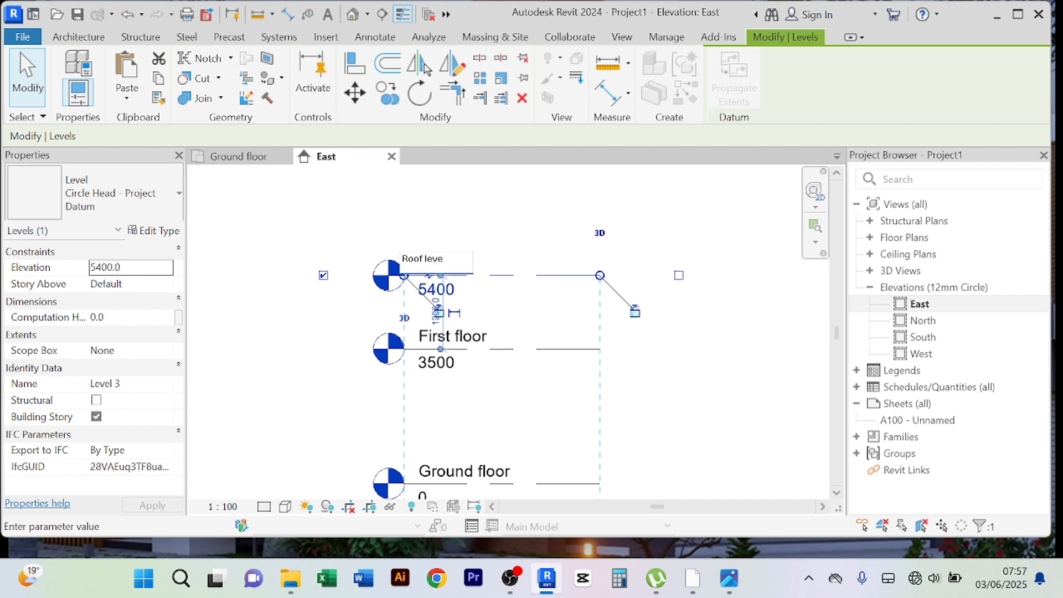
pyautogui.press('Return')
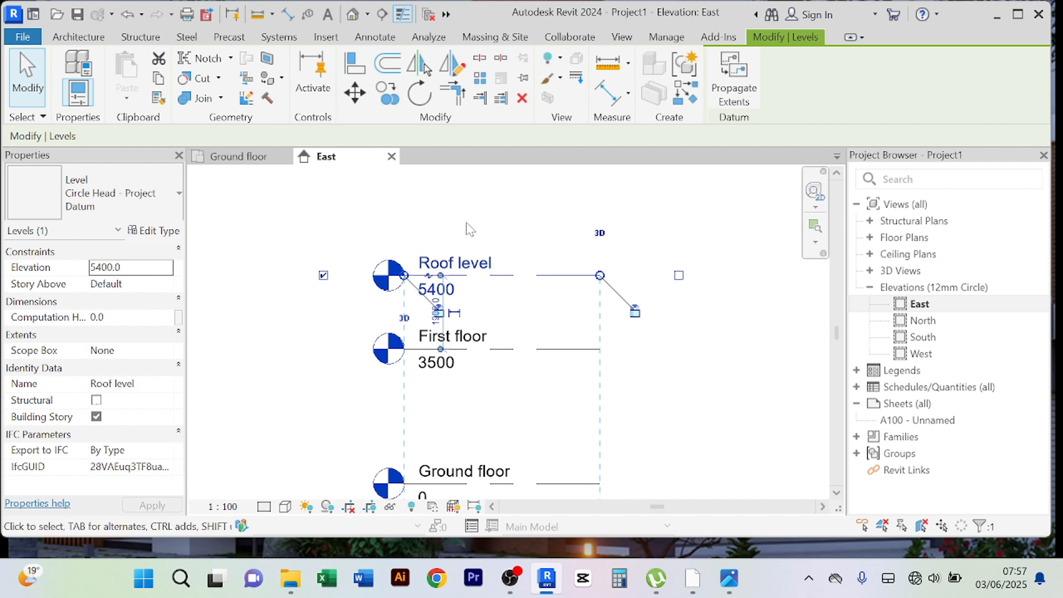
# - Set the elevation of the Roof level to 7000 in the East elevation
pyautogui.click(438, 289)
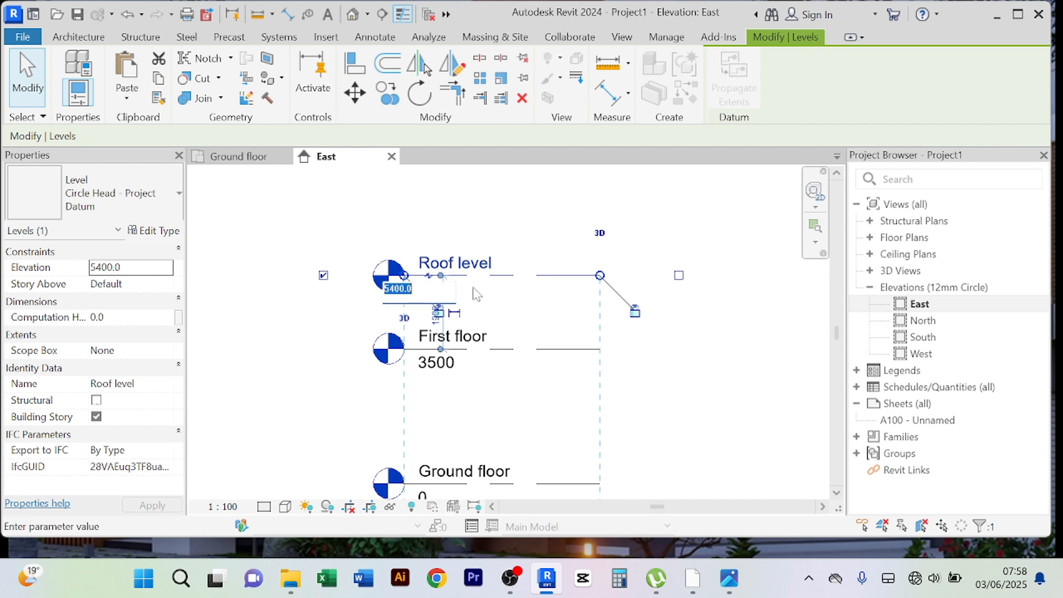
pyautogui.write('7000')
pyautogui.press('Return')
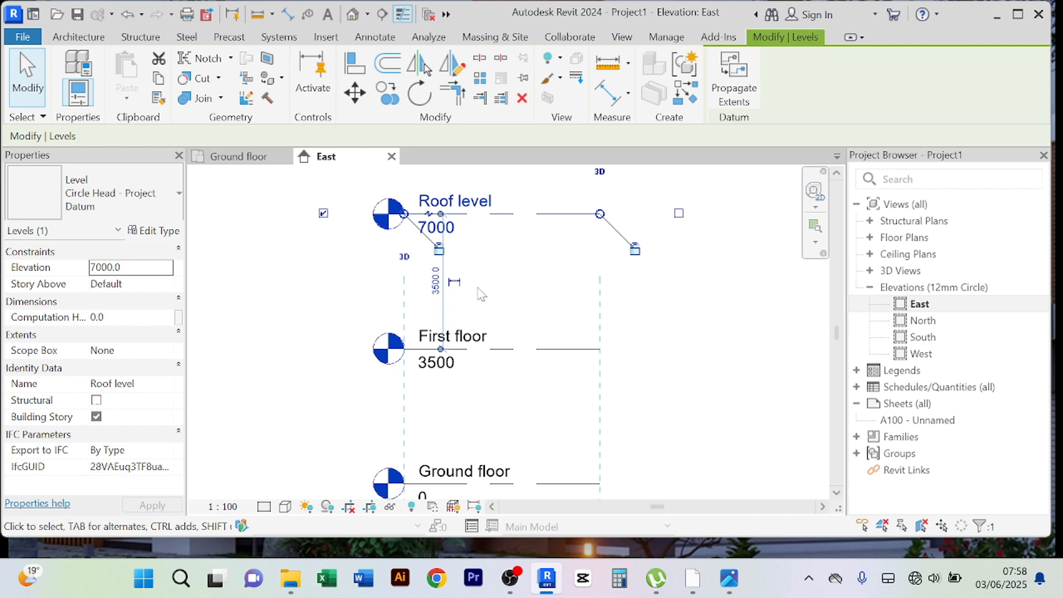
pyautogui.click(695, 353)
pyautogui.scroll(-2, 695, 353)
pyautogui.moveTo(692, 351); pyautogui.dragTo(609, 327, button='middle')
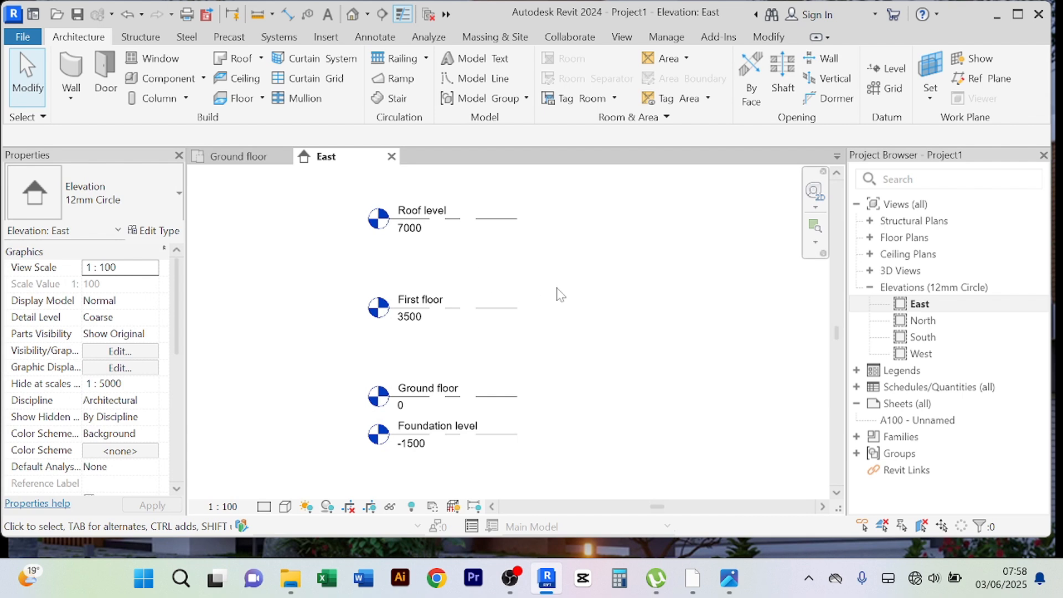
pyautogui.moveTo(559, 294); pyautogui.dragTo(577, 300, button='middle')
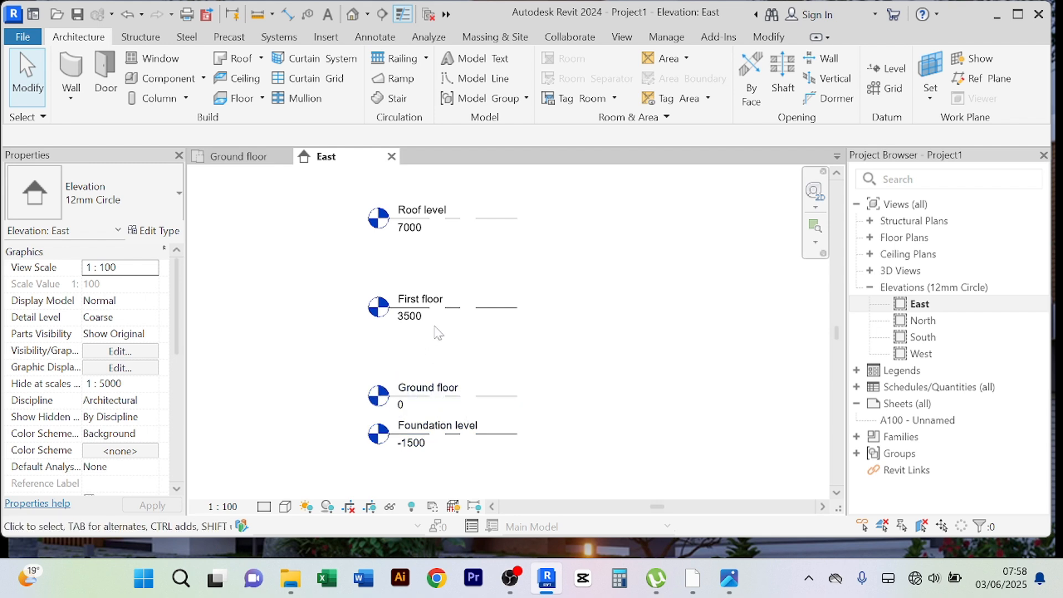
pyautogui.moveTo(438, 335); pyautogui.dragTo(447, 362, button='middle')
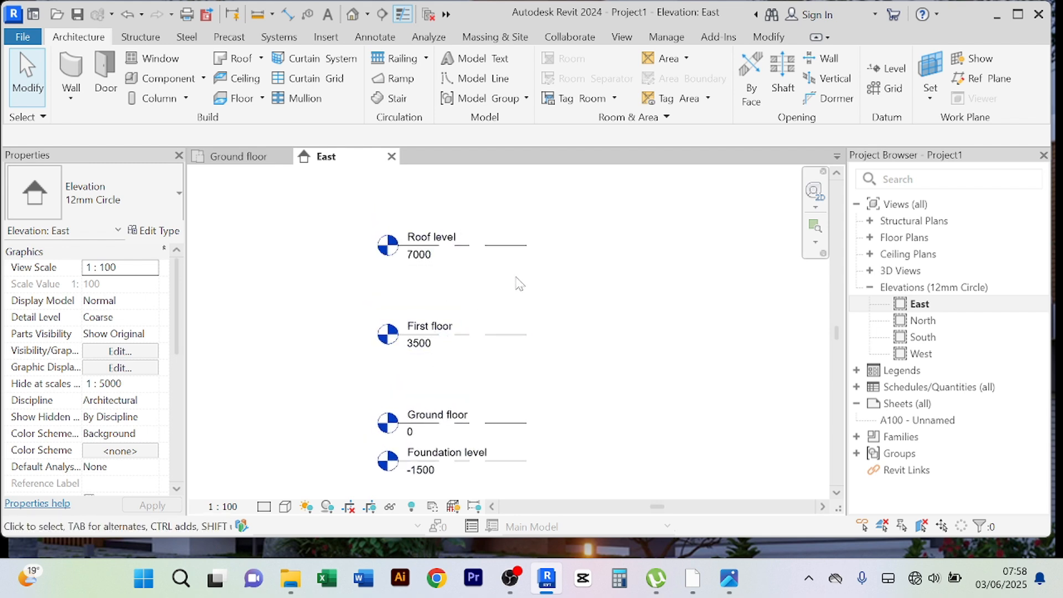
pyautogui.scroll(-2, 500, 299)
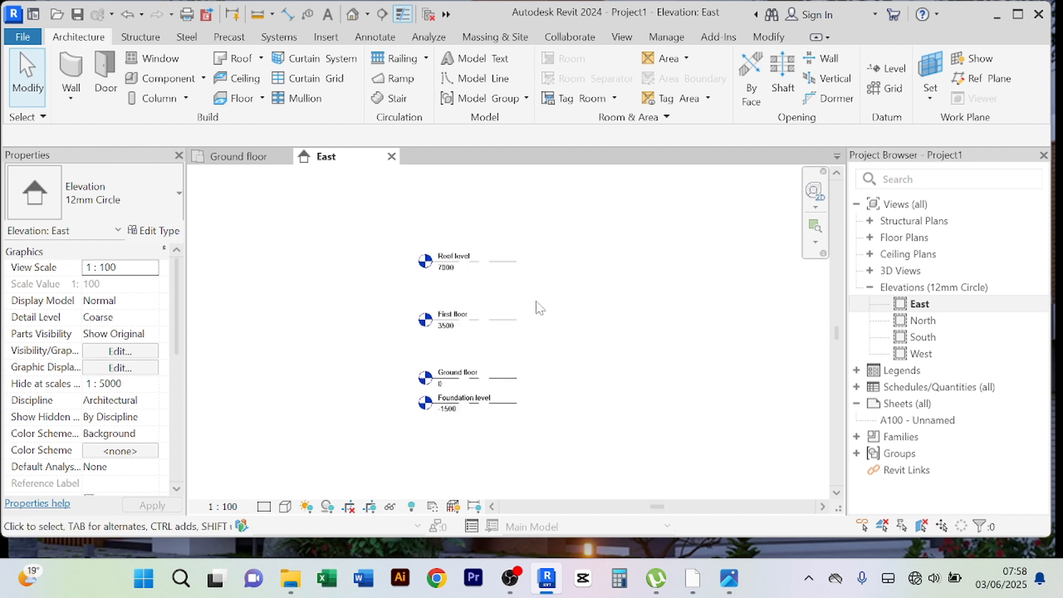
# - Collapse the elevations and list the floor plans in the project browser, and close the Ground floor view, keeping the project open
pyautogui.doubleClick(885, 288)
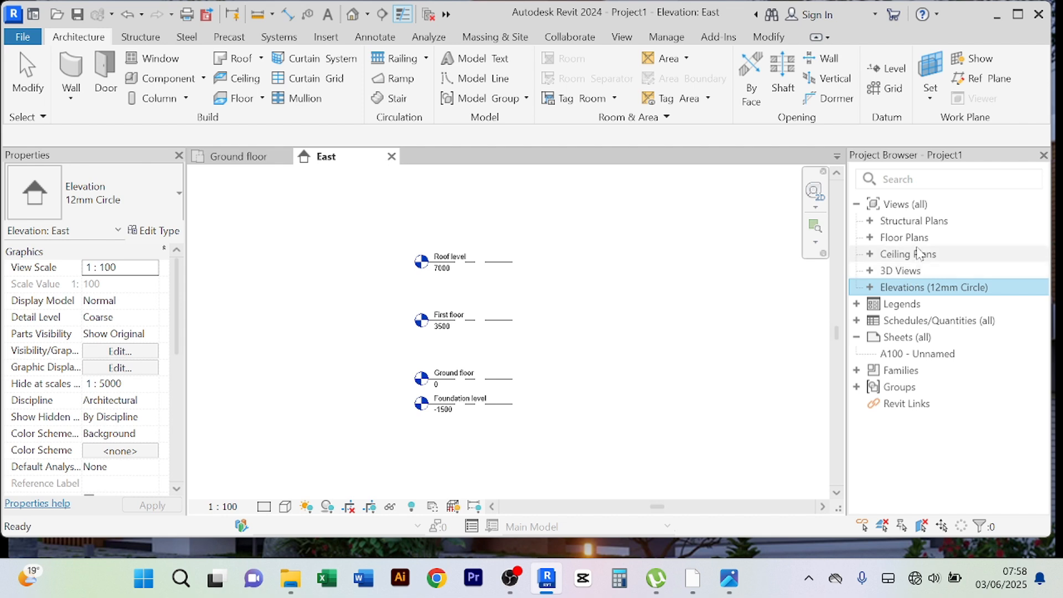
pyautogui.click(870, 238)
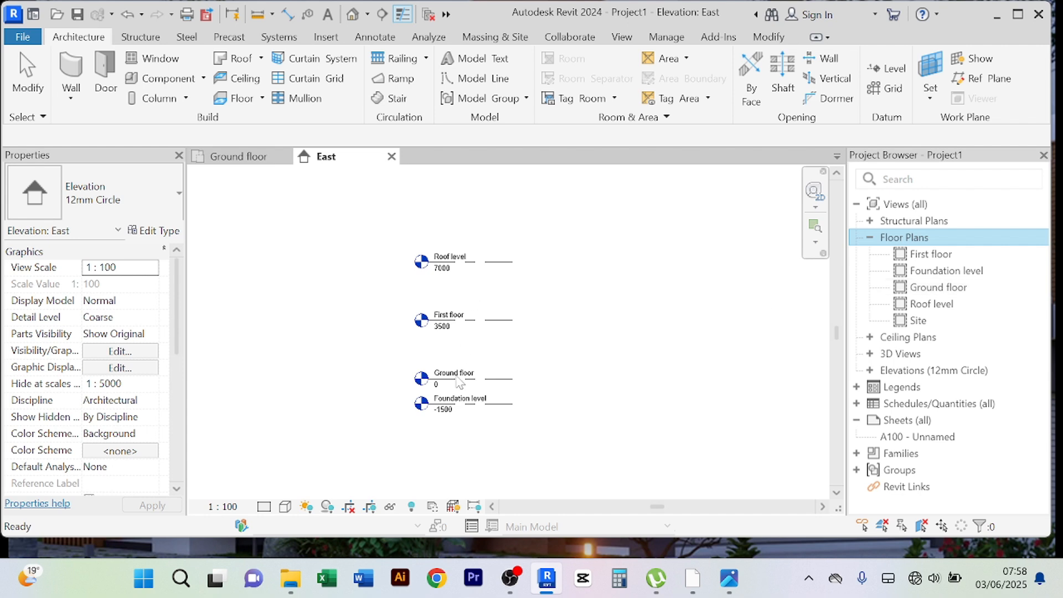
pyautogui.click(237, 158)
pyautogui.click(285, 157)
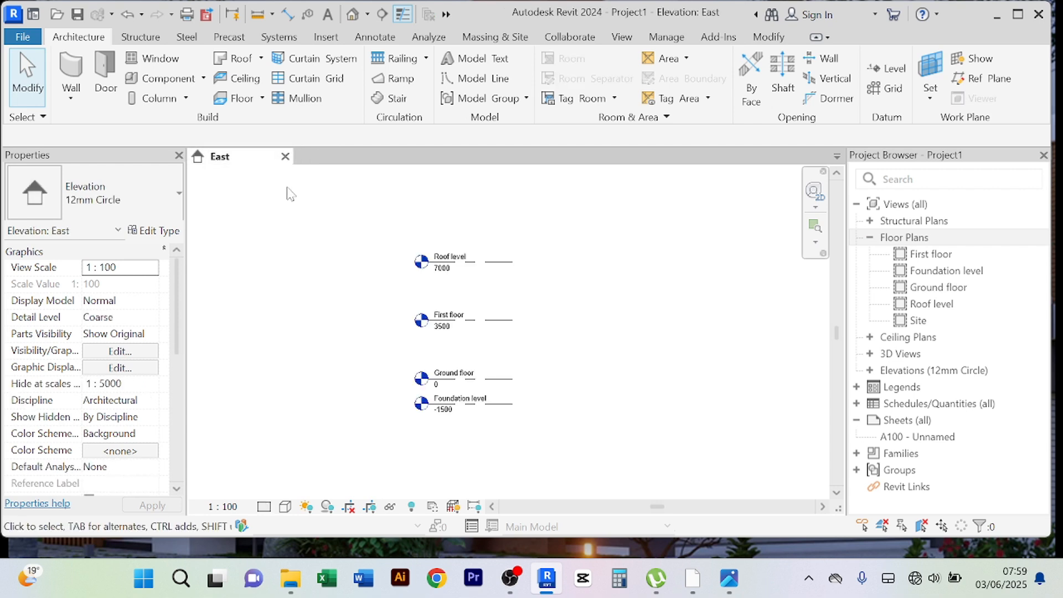
pyautogui.click(285, 157)
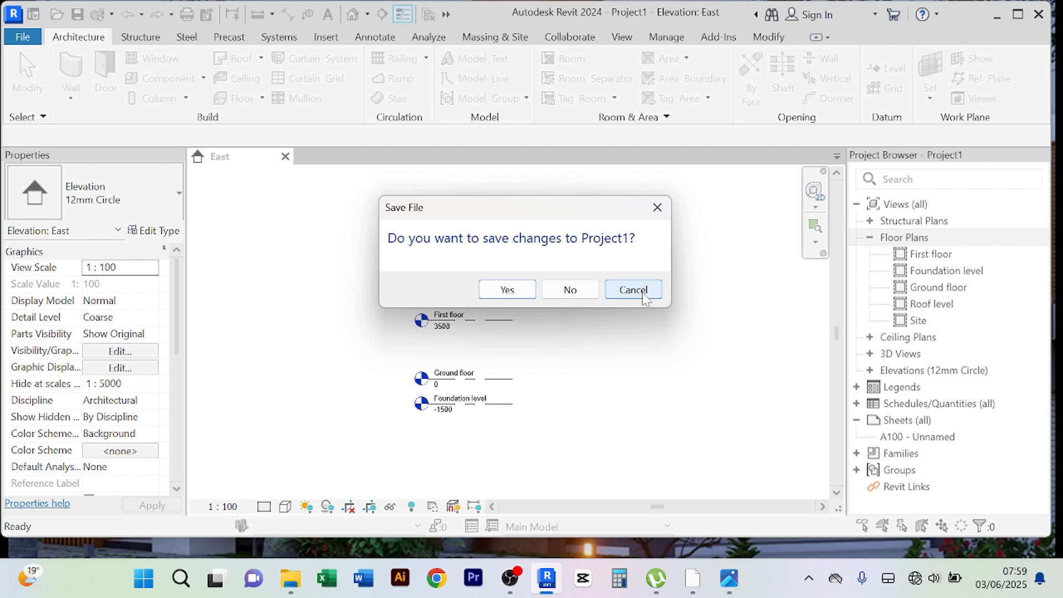
pyautogui.click(642, 293)
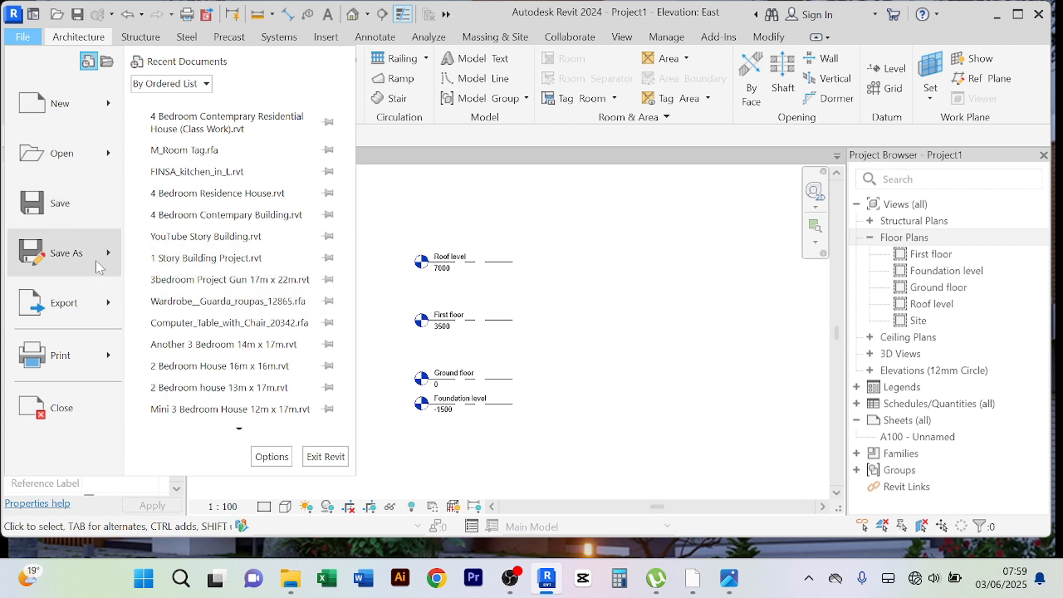
# - Start saving the model as a project file in the YouTube Project 1 folder on drive D:
pyautogui.click(110, 255)
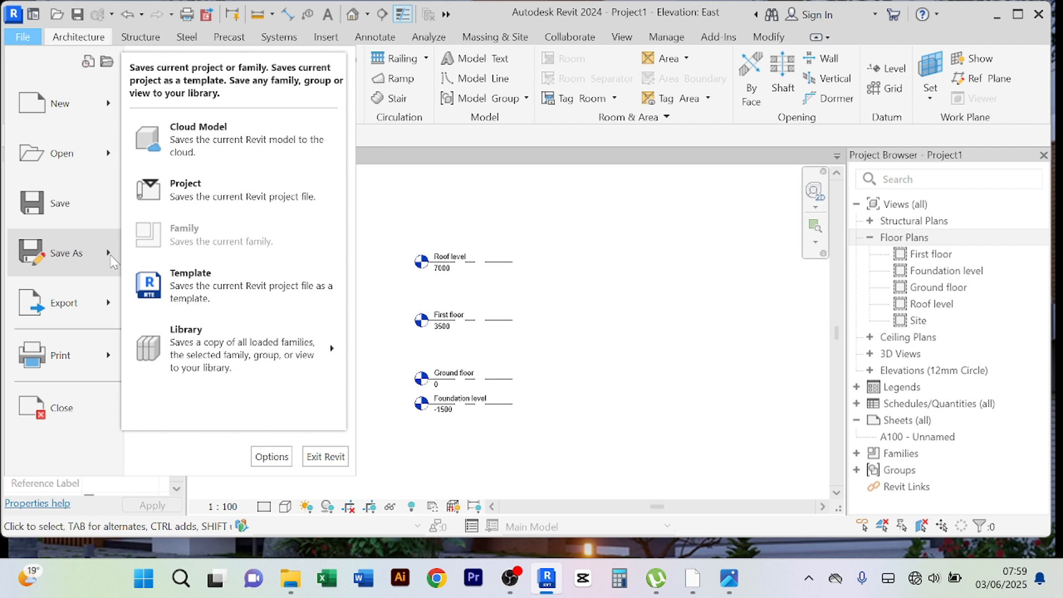
pyautogui.click(204, 198)
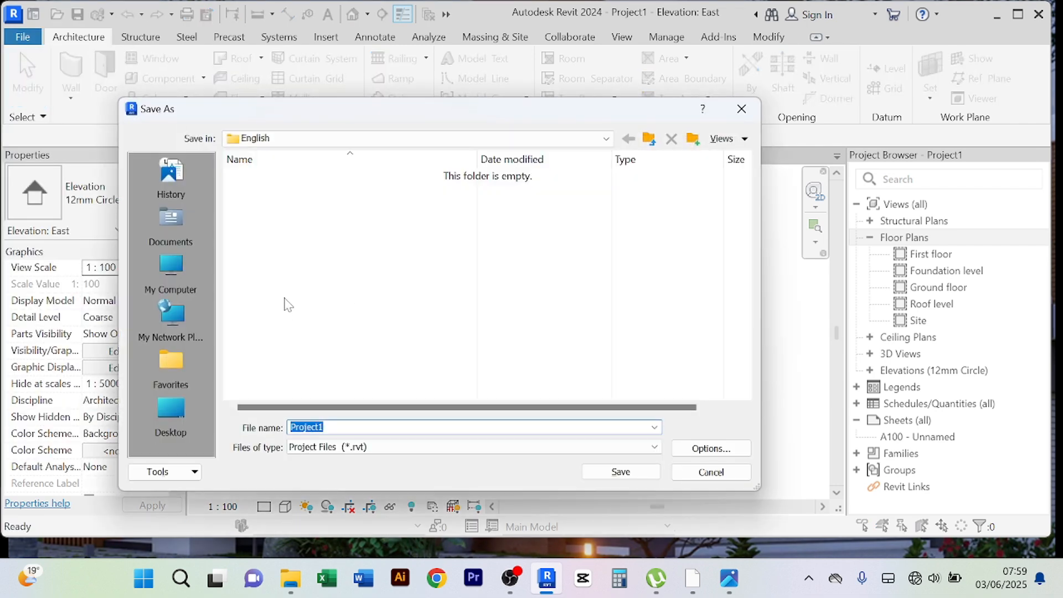
pyautogui.click(186, 272)
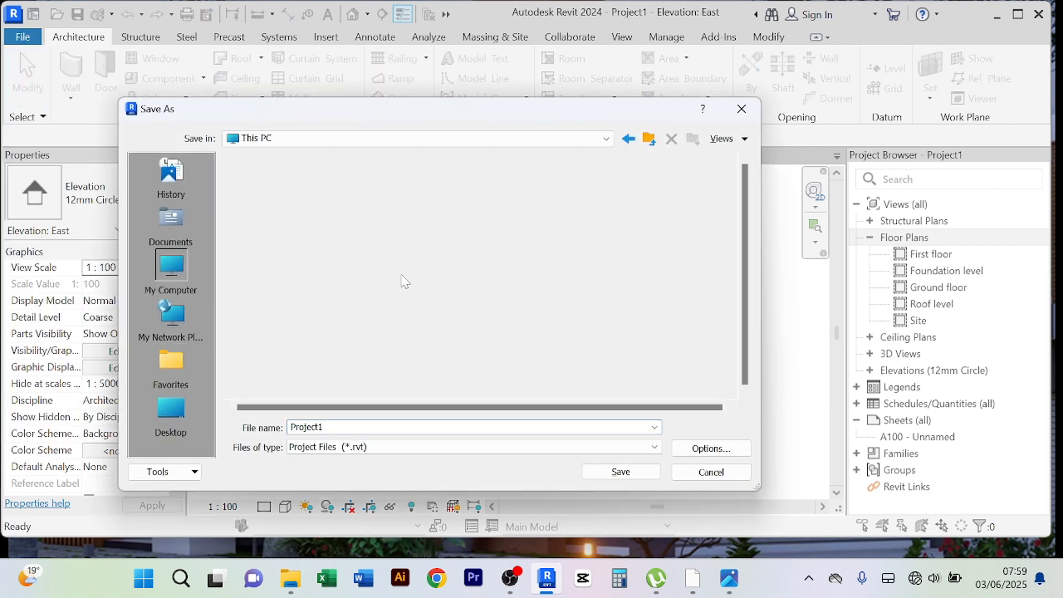
pyautogui.click(295, 215)
pyautogui.doubleClick(295, 214)
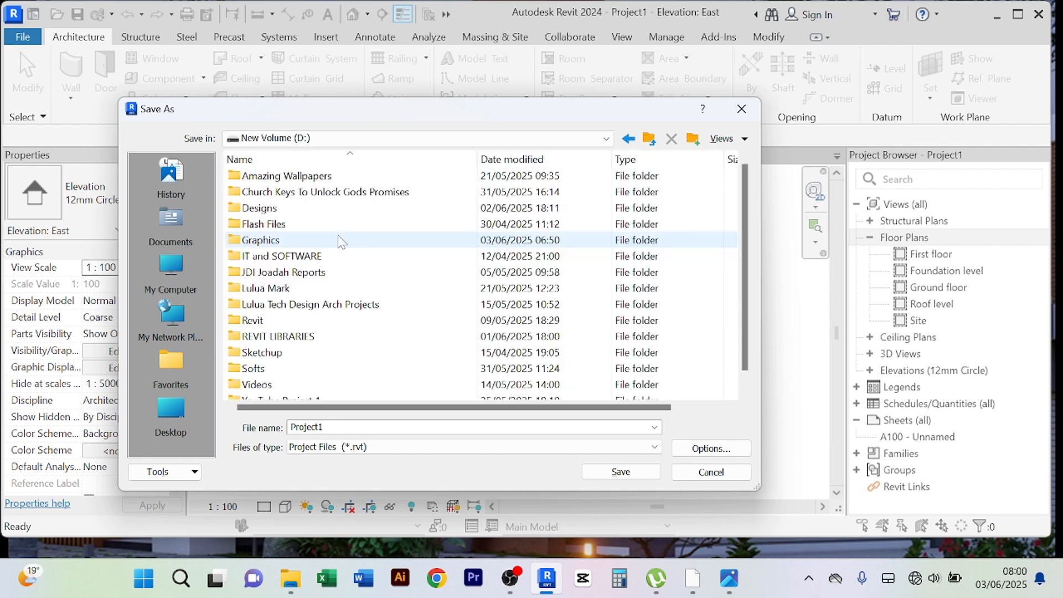
pyautogui.click(298, 256)
pyautogui.scroll(-1, 298, 261)
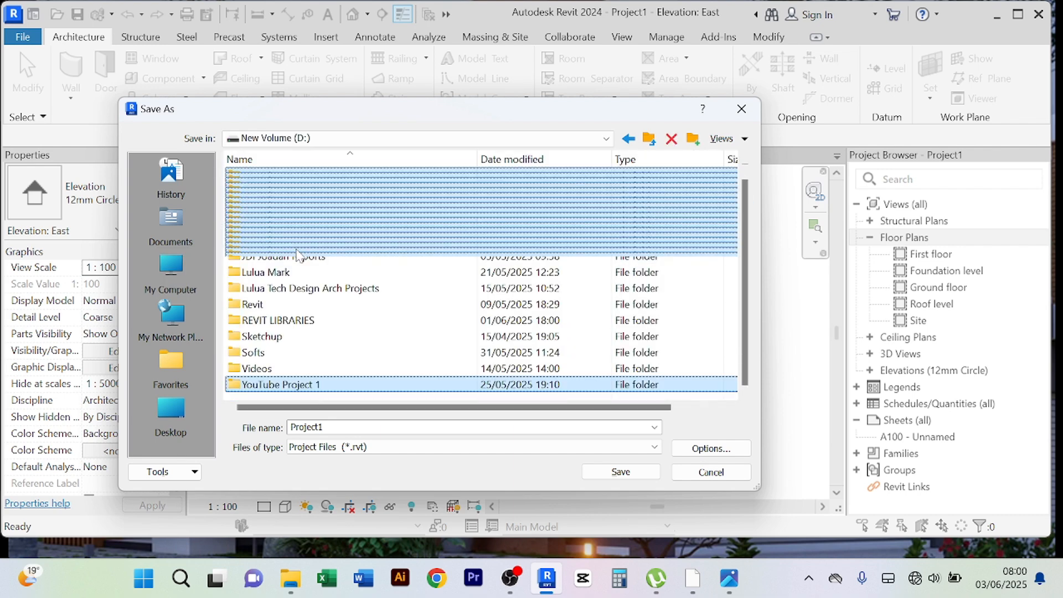
pyautogui.click(336, 387)
pyautogui.doubleClick(336, 387)
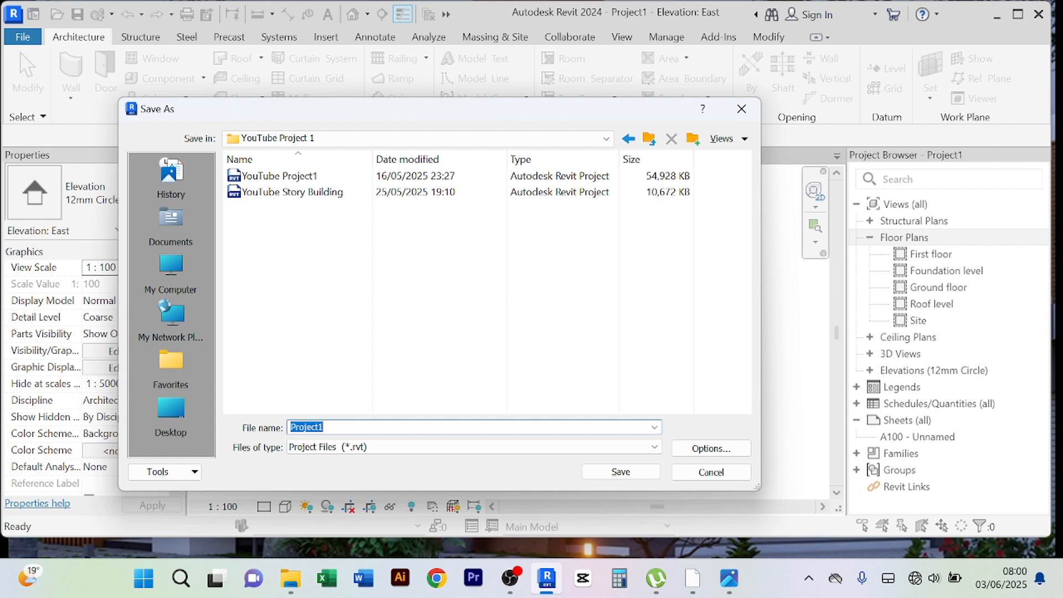
# - Name the project file "YouTube Third" and save it
pyautogui.write('Yout')
pyautogui.press('BackSpace')
pyautogui.write('Tube Third')
pyautogui.click(620, 472)
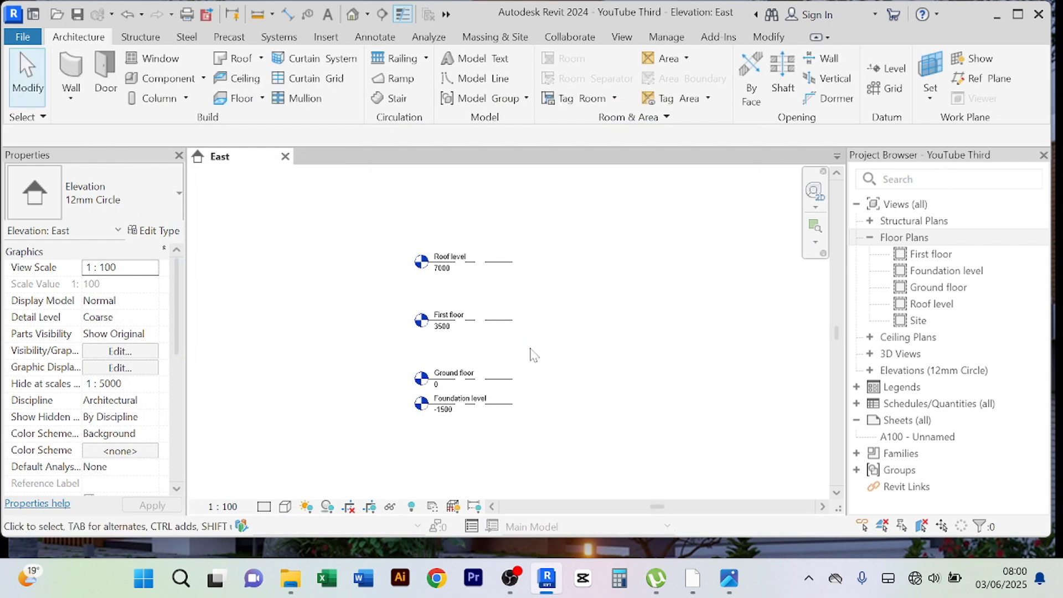
# - Open the Ground floor plan and close the East elevation view
pyautogui.doubleClick(945, 287)
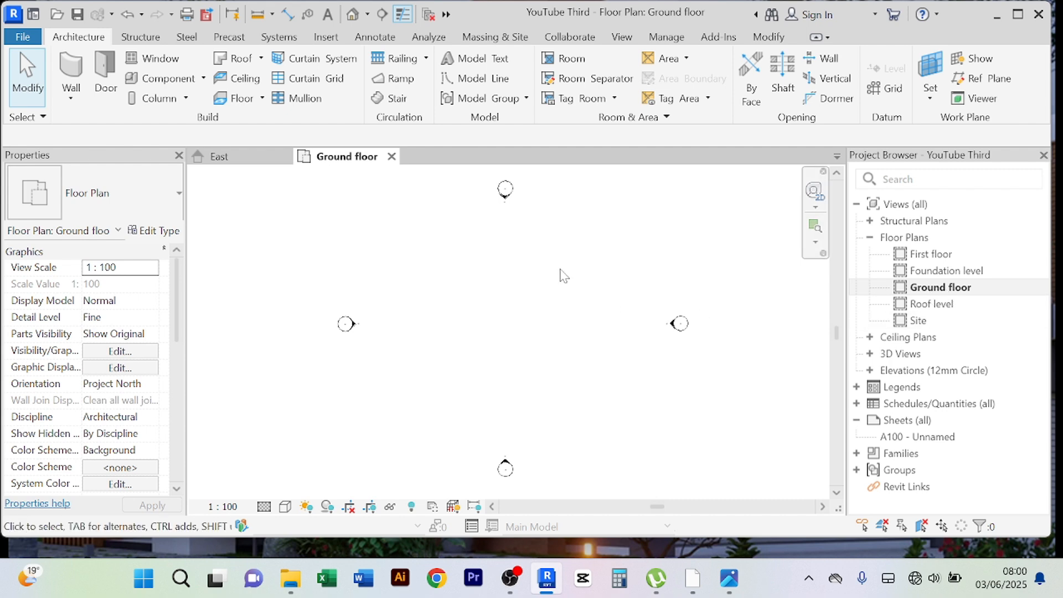
pyautogui.scroll(-2, 468, 297)
pyautogui.moveTo(475, 298); pyautogui.dragTo(467, 307, button='middle')
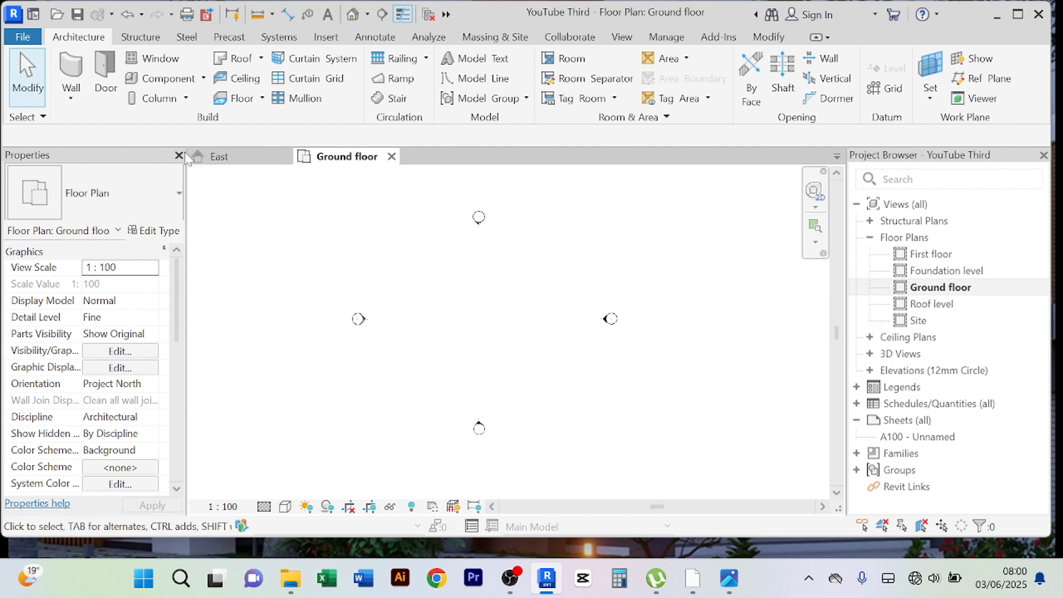
pyautogui.click(252, 158)
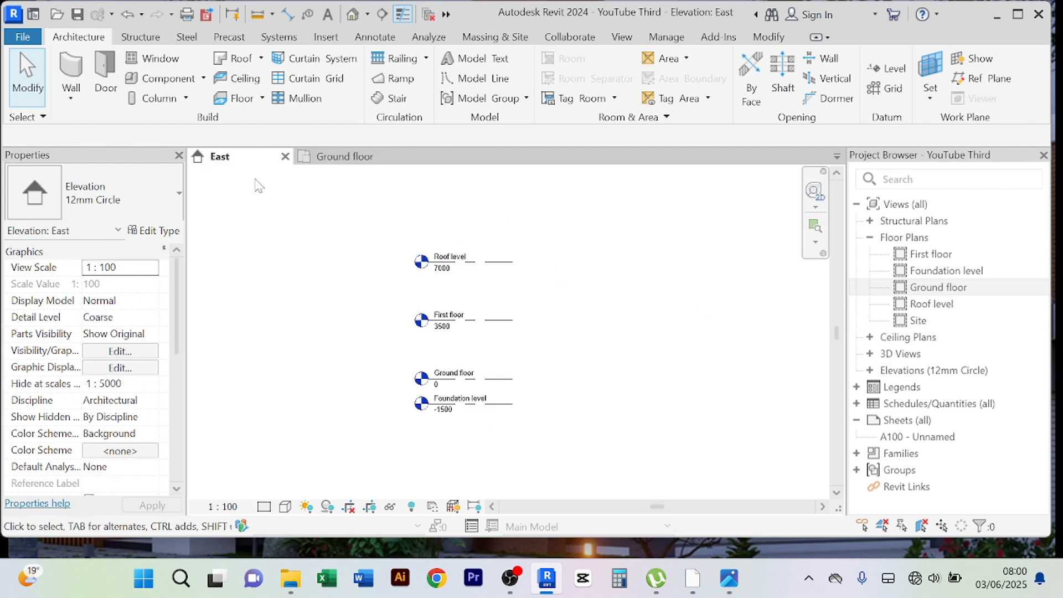
pyautogui.click(285, 157)
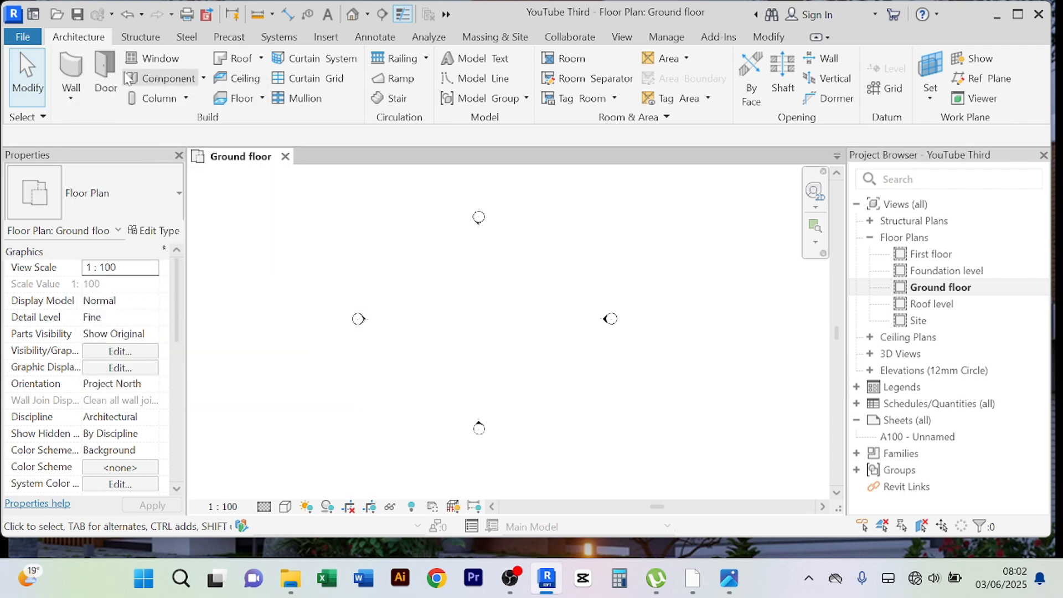
# - Start an architectural wall and look through the available basic, curtain and stacked wall types
pyautogui.click(70, 102)
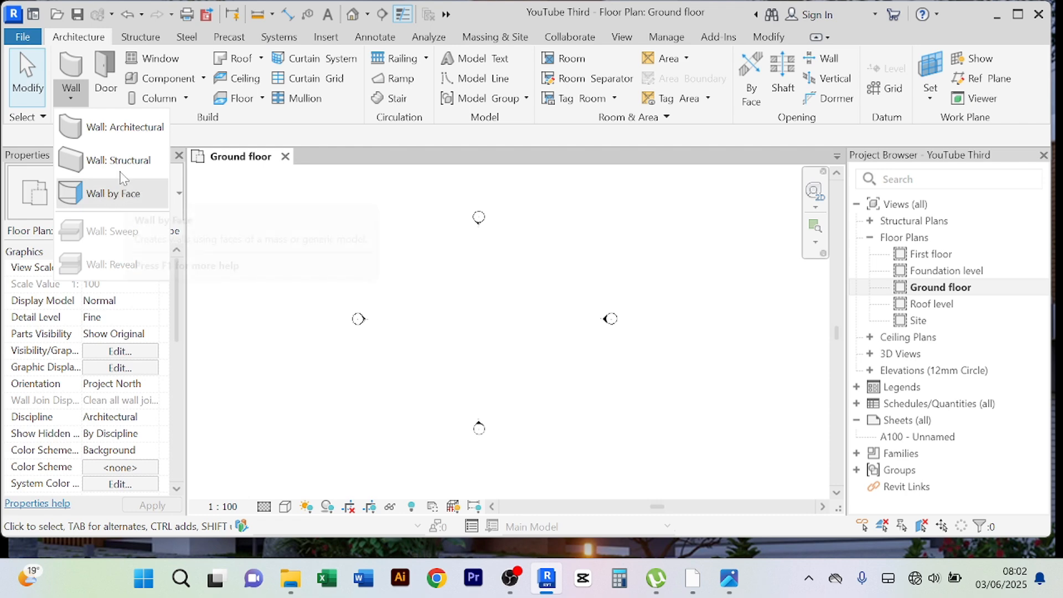
pyautogui.click(103, 132)
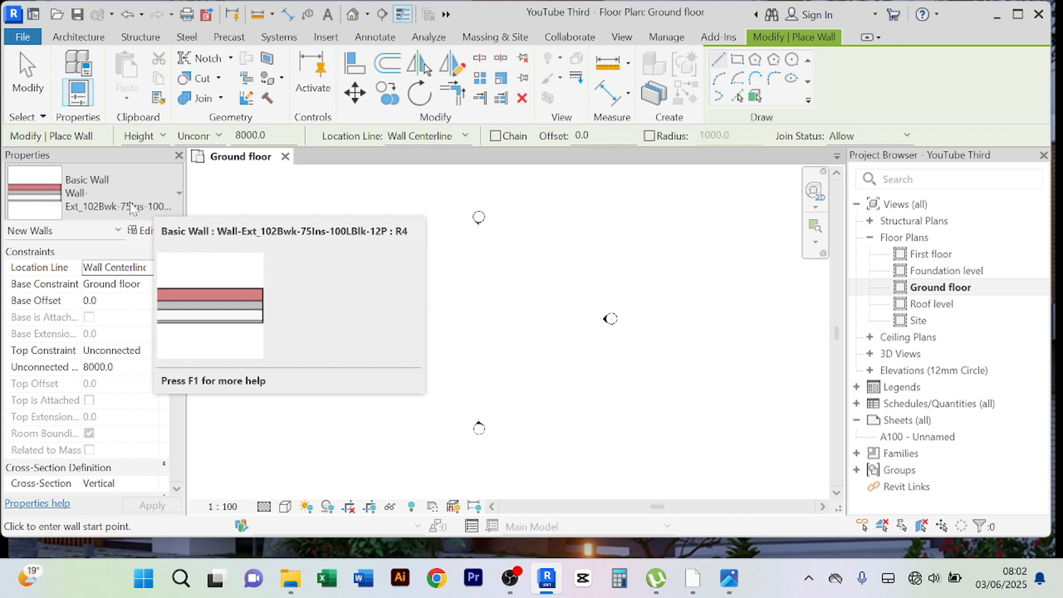
pyautogui.click(179, 194)
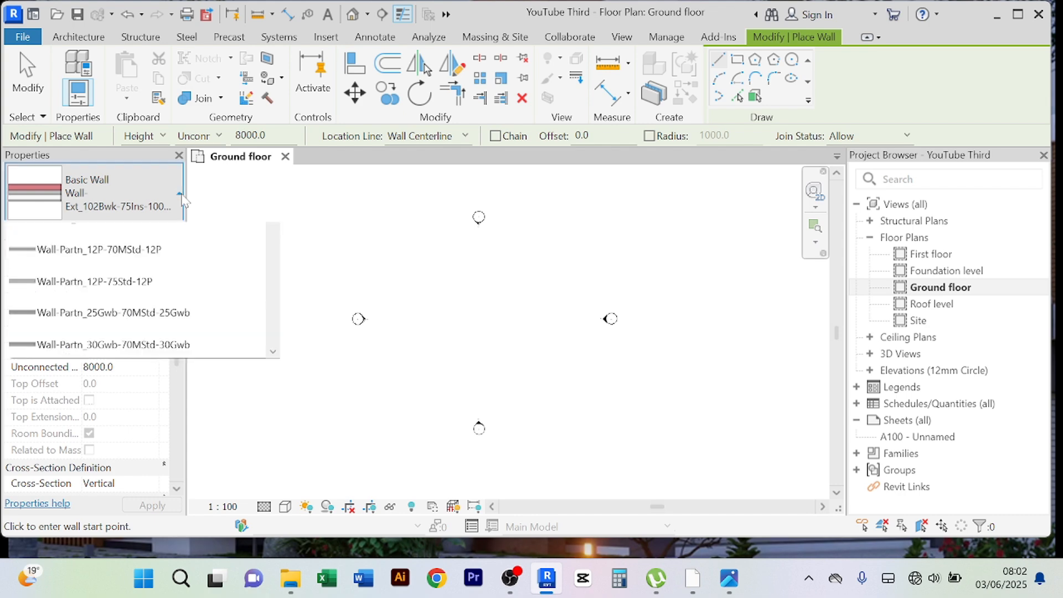
pyautogui.scroll(-5, 164, 346)
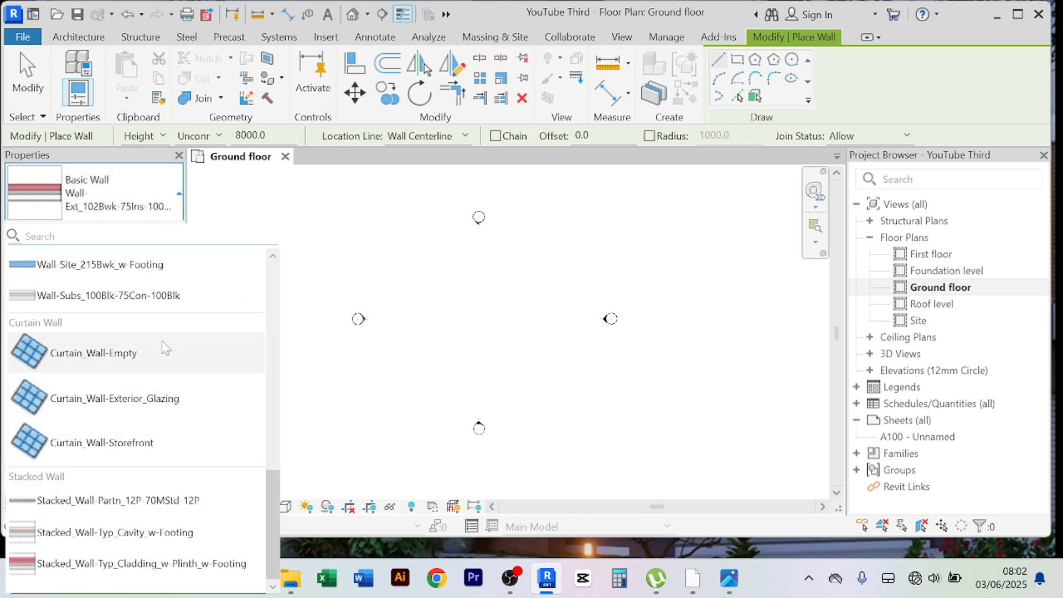
pyautogui.scroll(8, 159, 345)
pyautogui.scroll(-5, 157, 331)
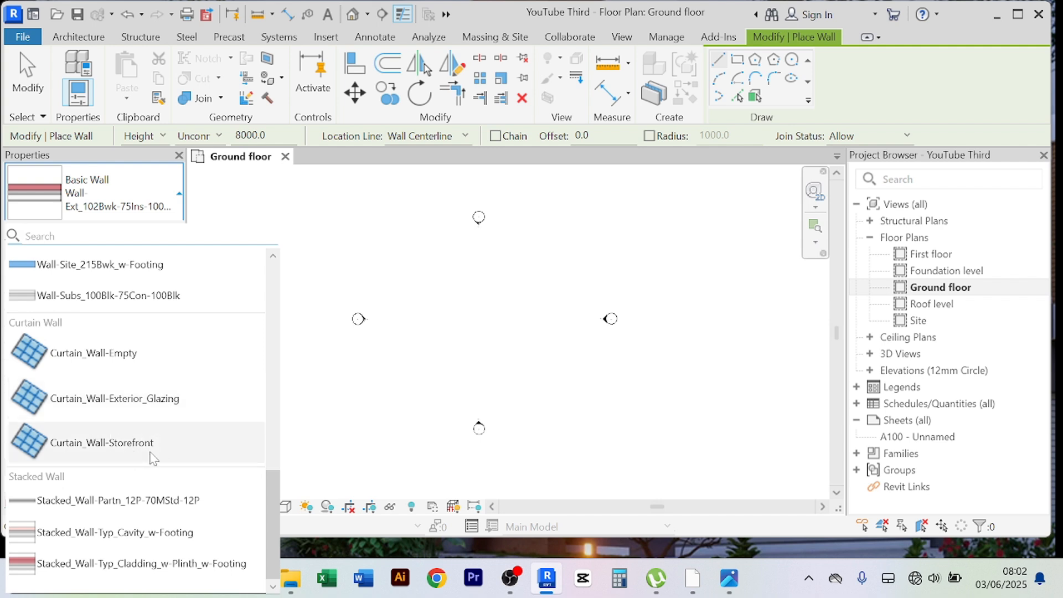
pyautogui.scroll(6, 130, 332)
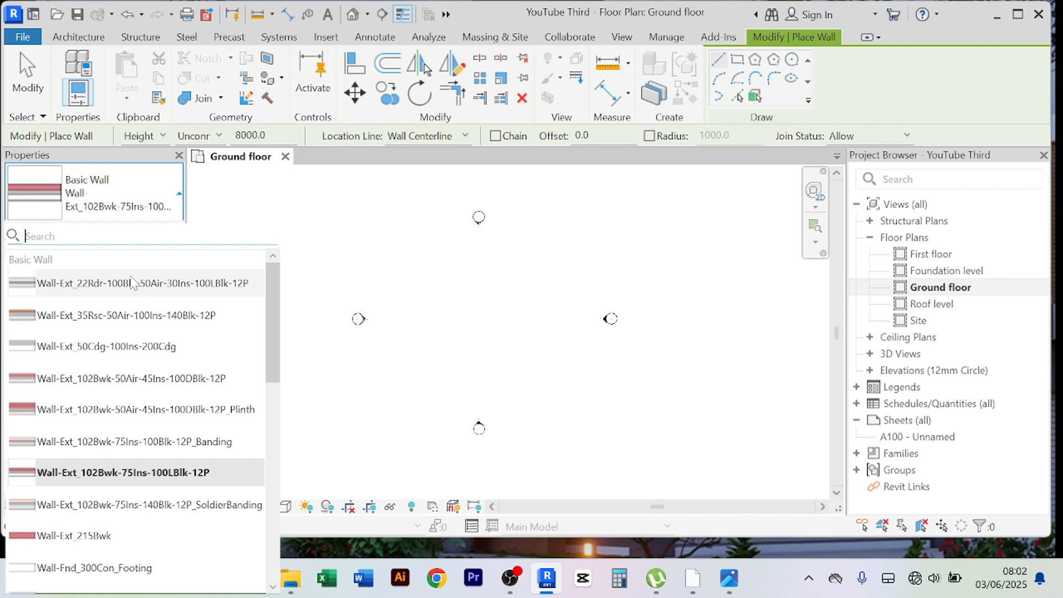
pyautogui.click(179, 194)
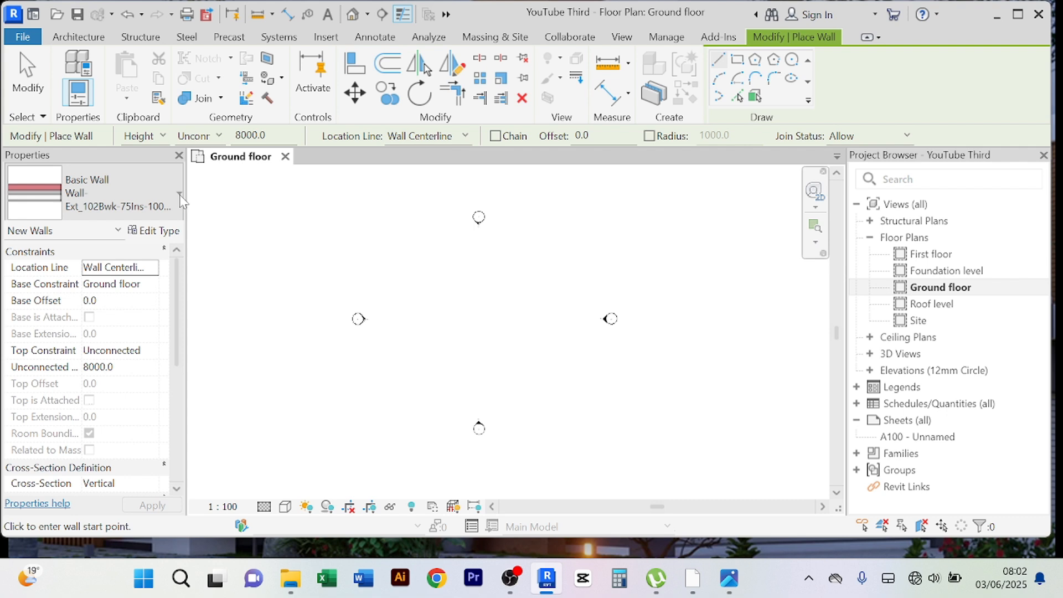
# - Duplicate the wall type Wall-Ext_102Bwk-75Ins-100LBlk-12P under the name "Main Wall 200m"
pyautogui.click(154, 234)
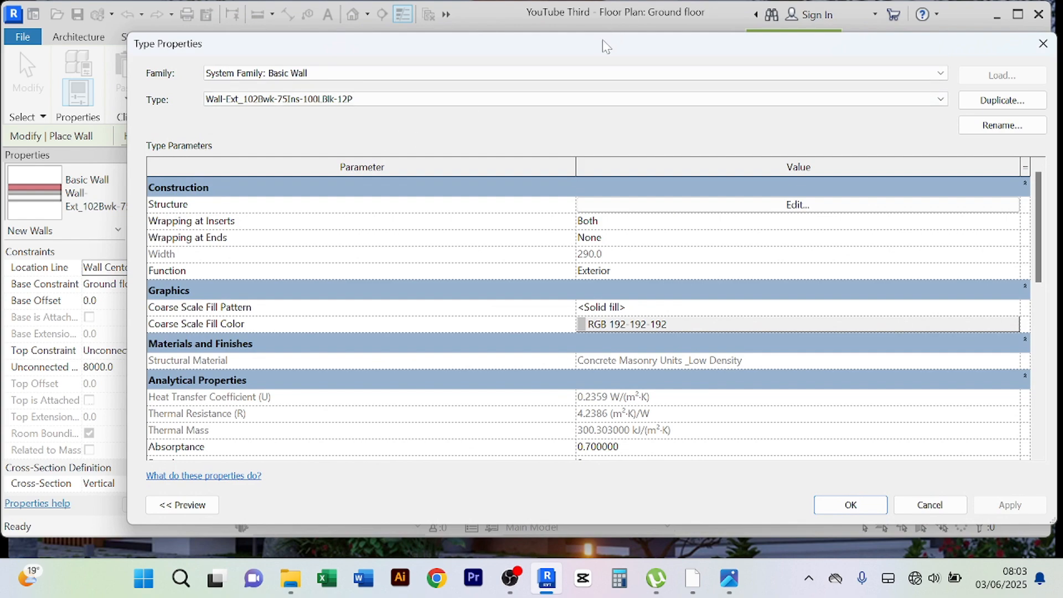
pyautogui.moveTo(602, 39); pyautogui.dragTo(543, 22)
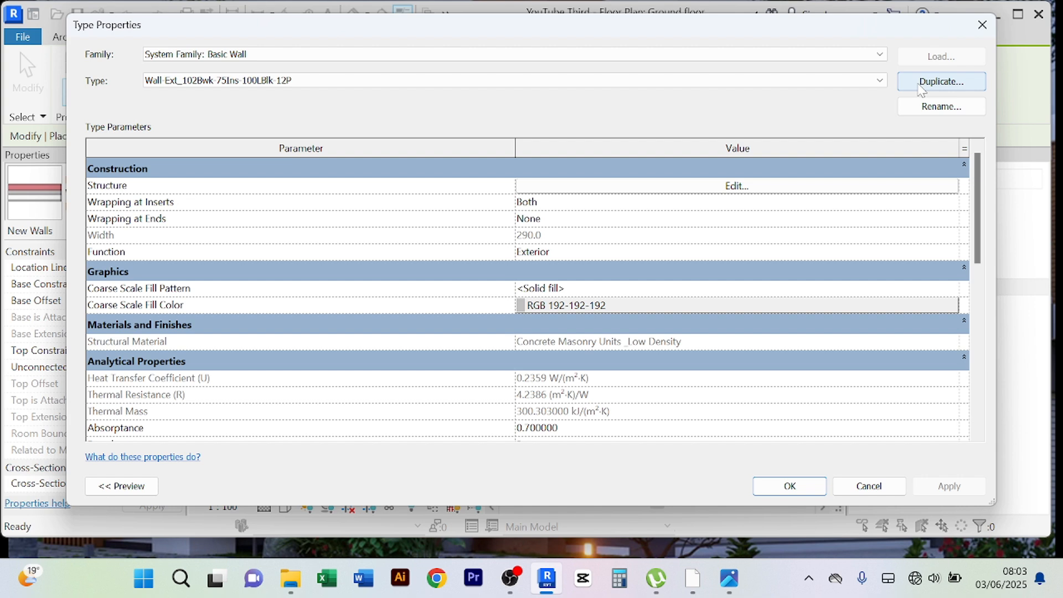
pyautogui.click(941, 82)
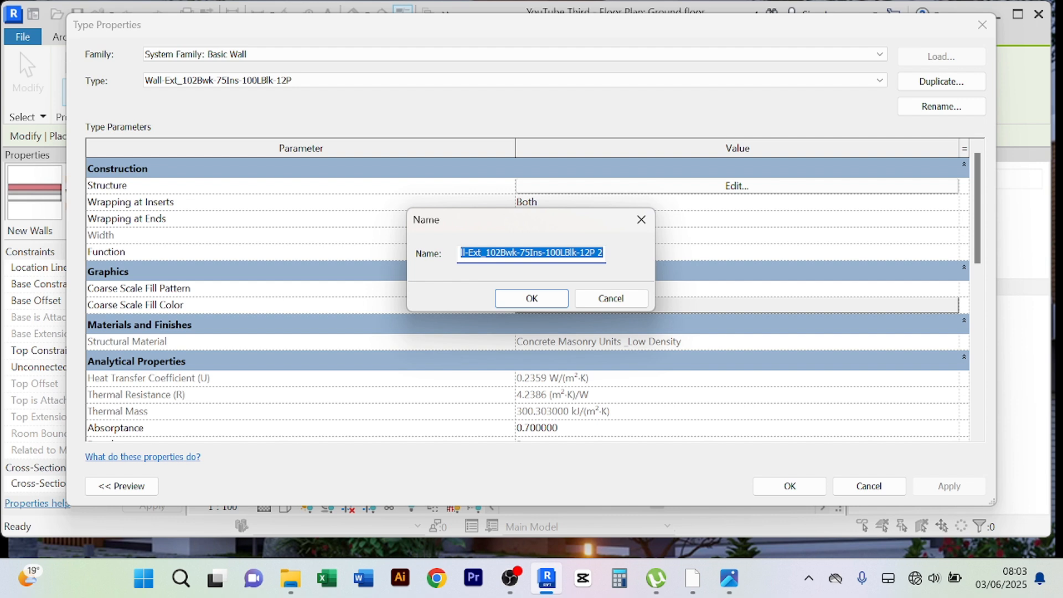
pyautogui.write('Mai')
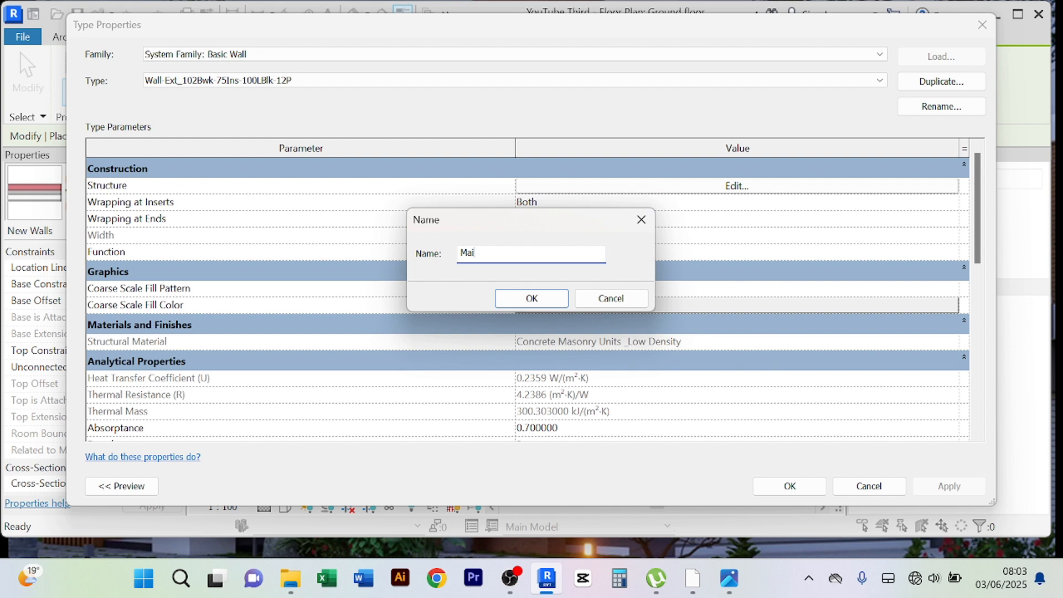
pyautogui.write('n Wall 200m')
pyautogui.moveTo(525, 253); pyautogui.dragTo(458, 253)
pyautogui.click(506, 299)
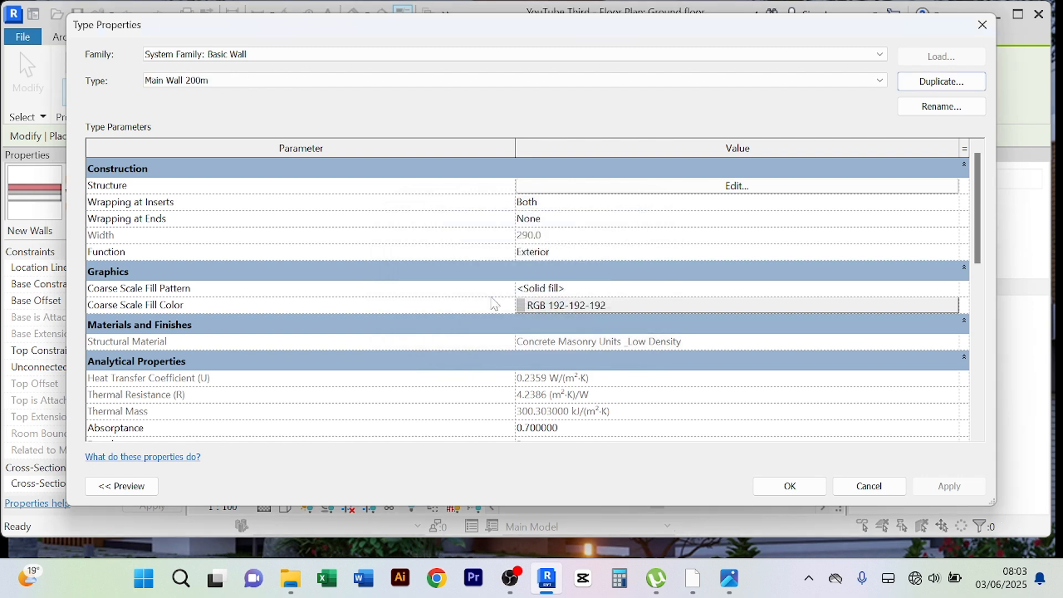
# - Open the layer structure of Main Wall 200m and delete its Thermal/Air Layer [3] of Fiberglass Batt
pyautogui.click(736, 187)
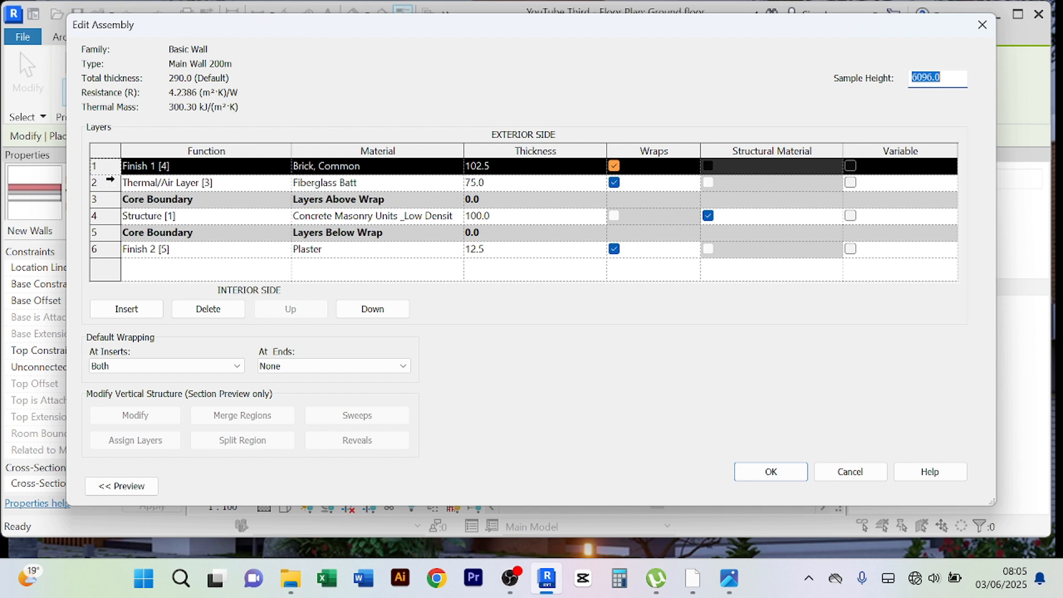
pyautogui.click(114, 185)
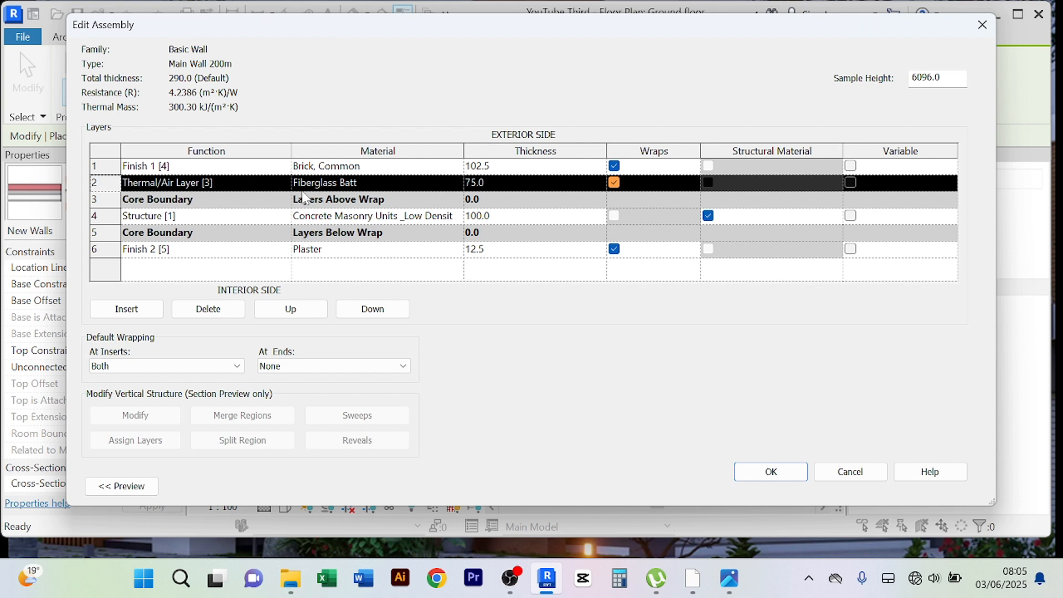
pyautogui.click(209, 310)
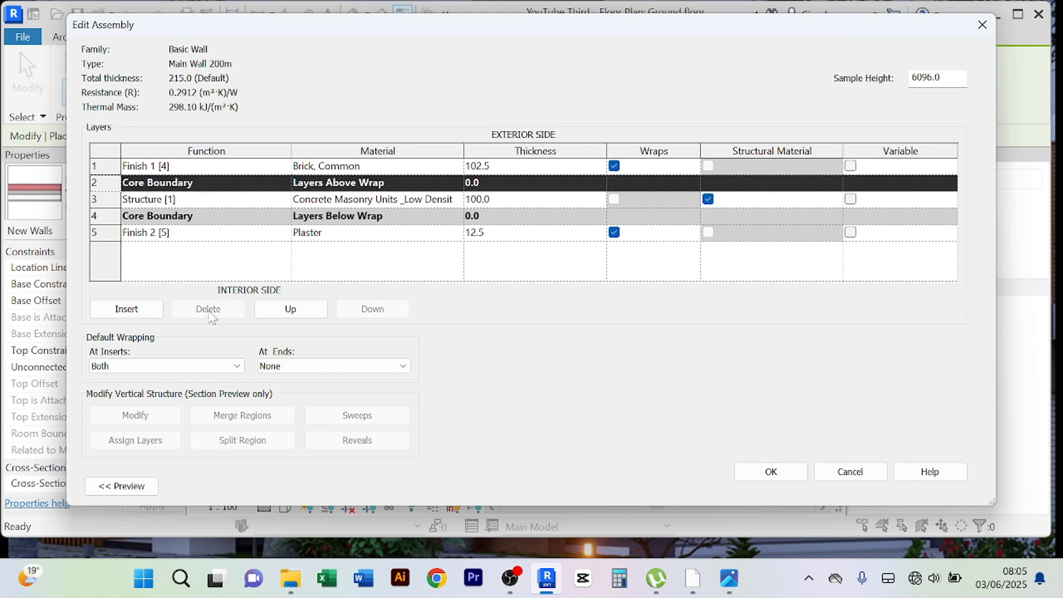
# - Move the brick Finish 1 [4] and plaster Finish 2 [5] layers inside the core boundaries, on either side of the Structure layer
pyautogui.click(114, 167)
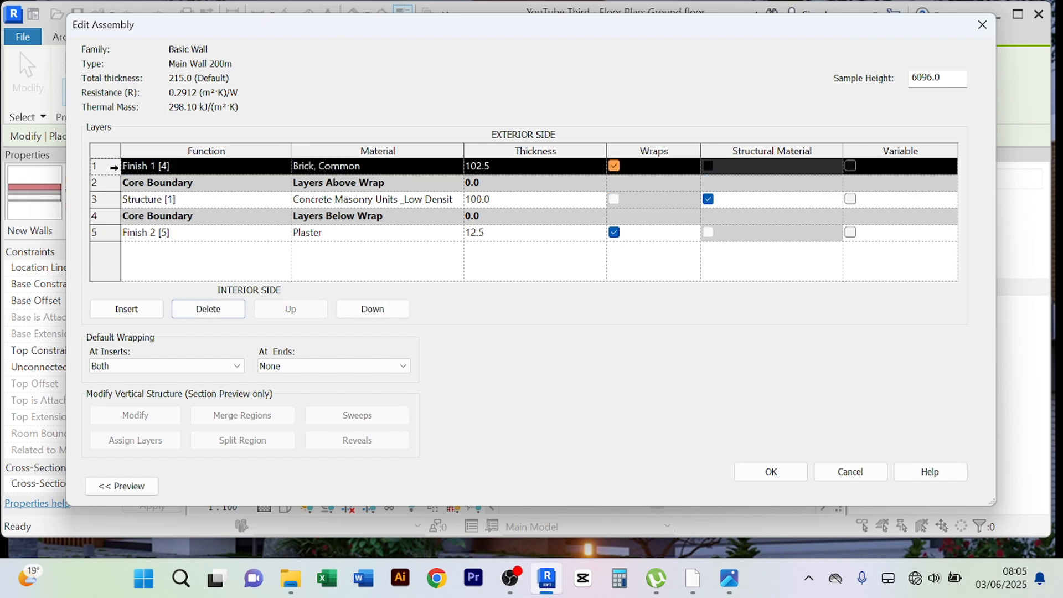
pyautogui.click(383, 313)
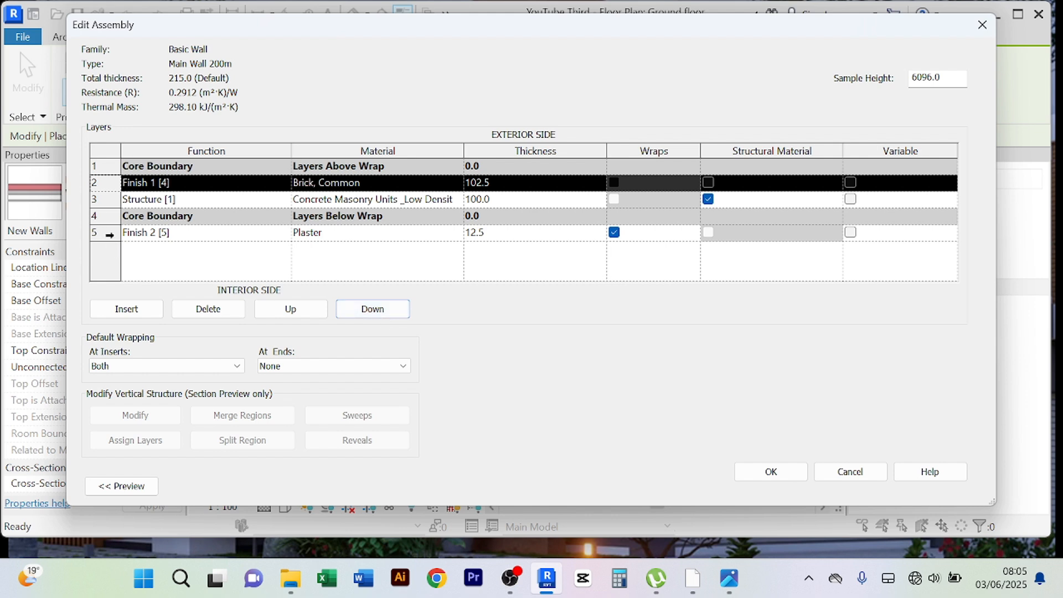
pyautogui.click(109, 235)
pyautogui.click(298, 314)
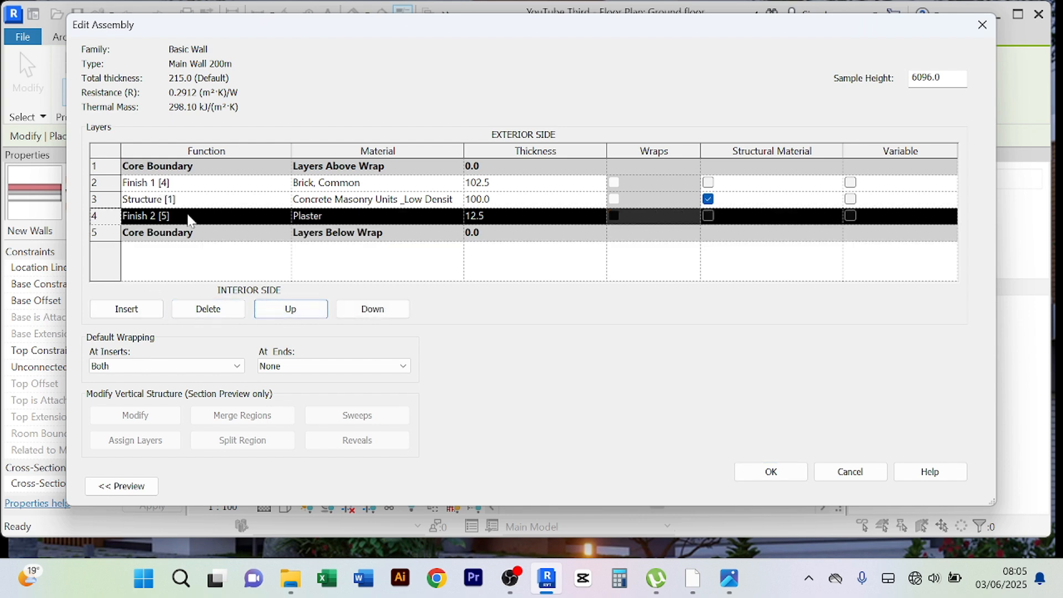
# - Examine the order of the two core boundaries and the finish and structure layers between them
pyautogui.click(148, 184)
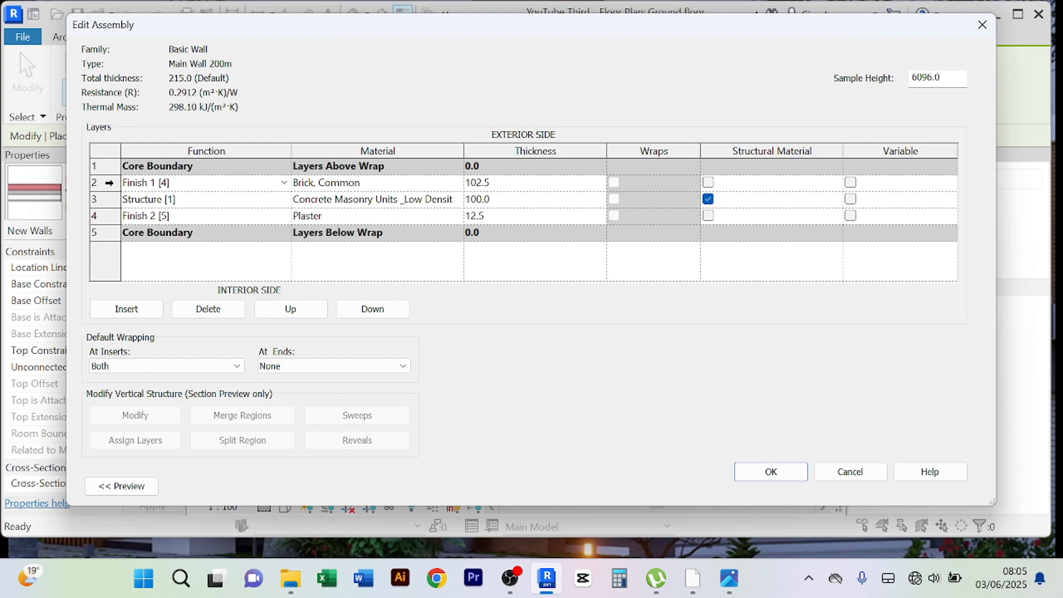
pyautogui.click(109, 183)
pyautogui.click(110, 204)
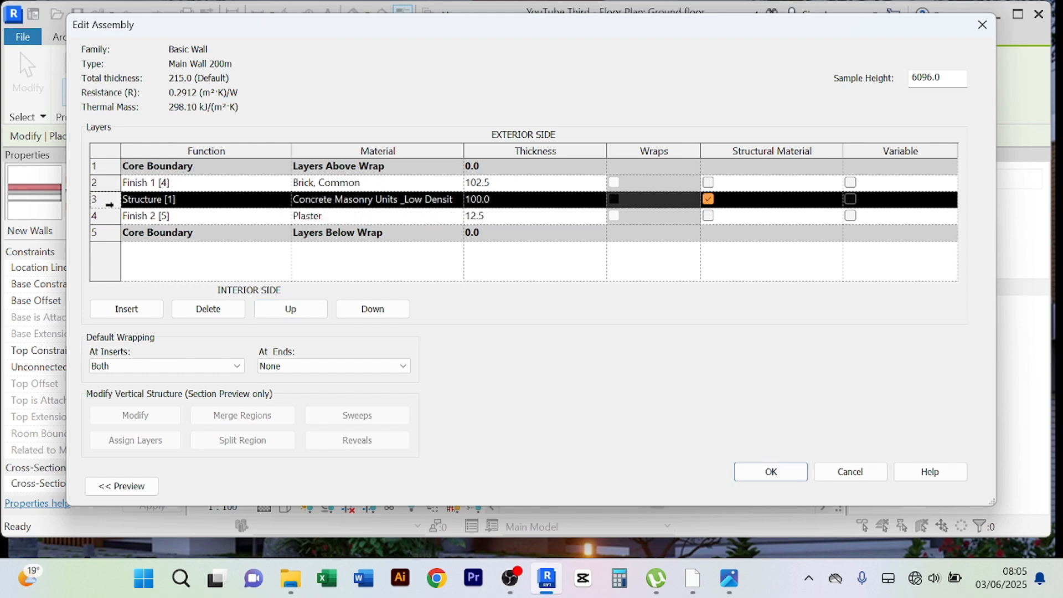
pyautogui.click(110, 218)
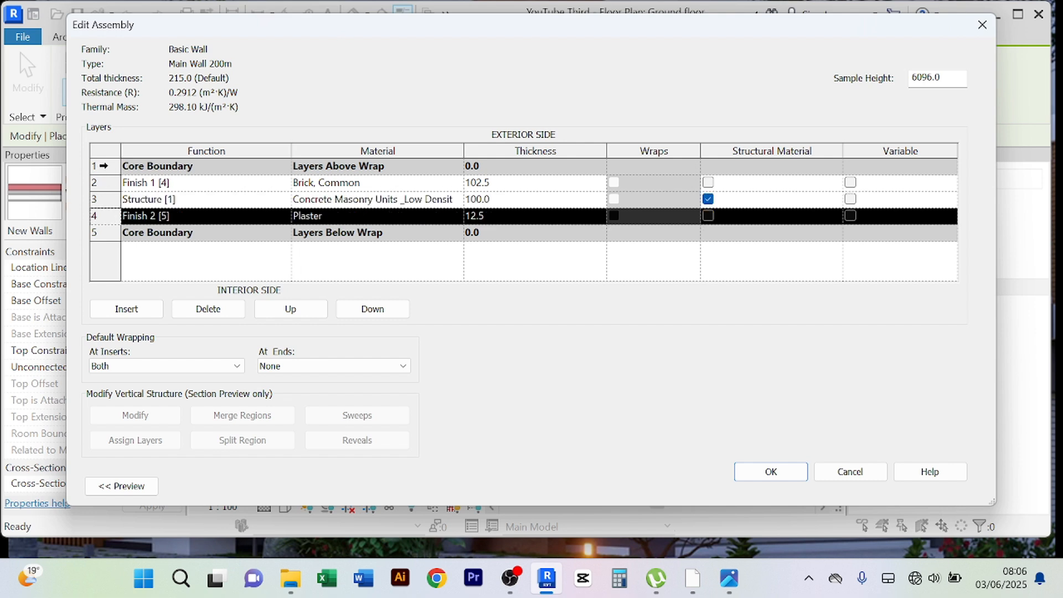
pyautogui.click(104, 166)
pyautogui.click(105, 233)
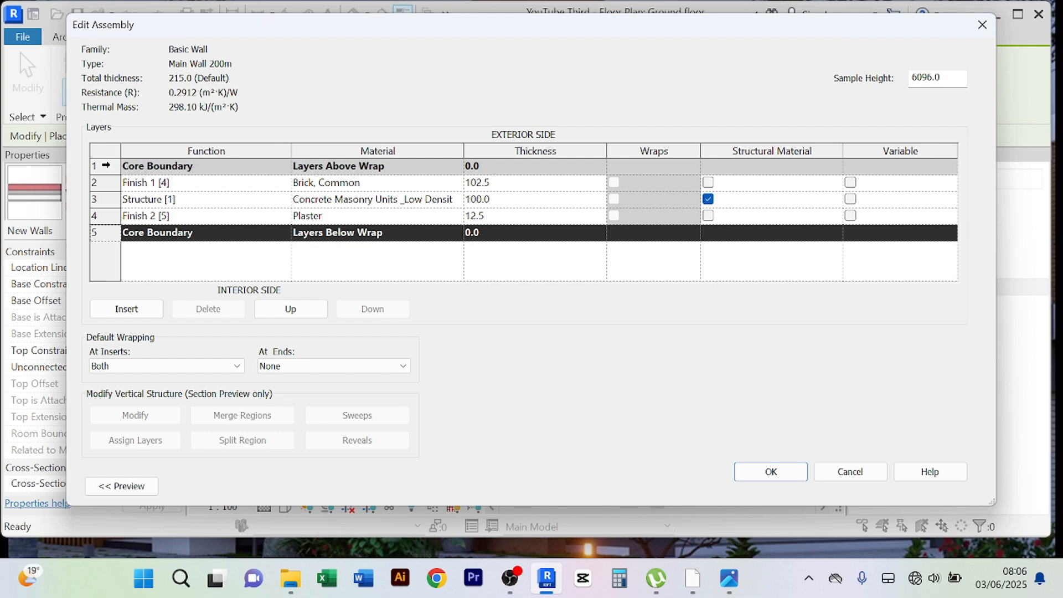
pyautogui.click(106, 165)
pyautogui.click(109, 238)
pyautogui.click(108, 169)
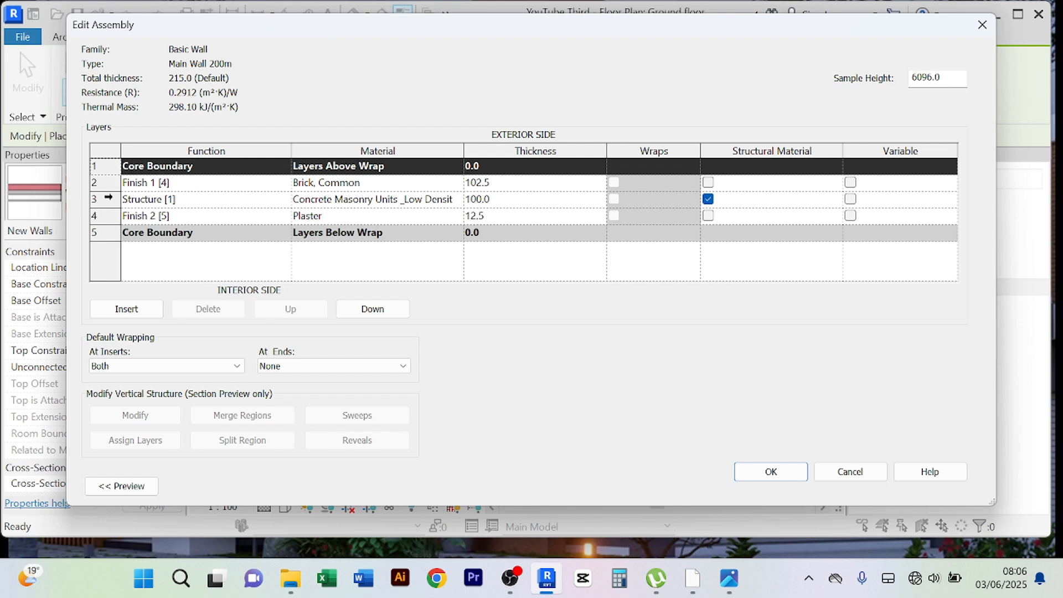
pyautogui.click(105, 183)
pyautogui.click(105, 200)
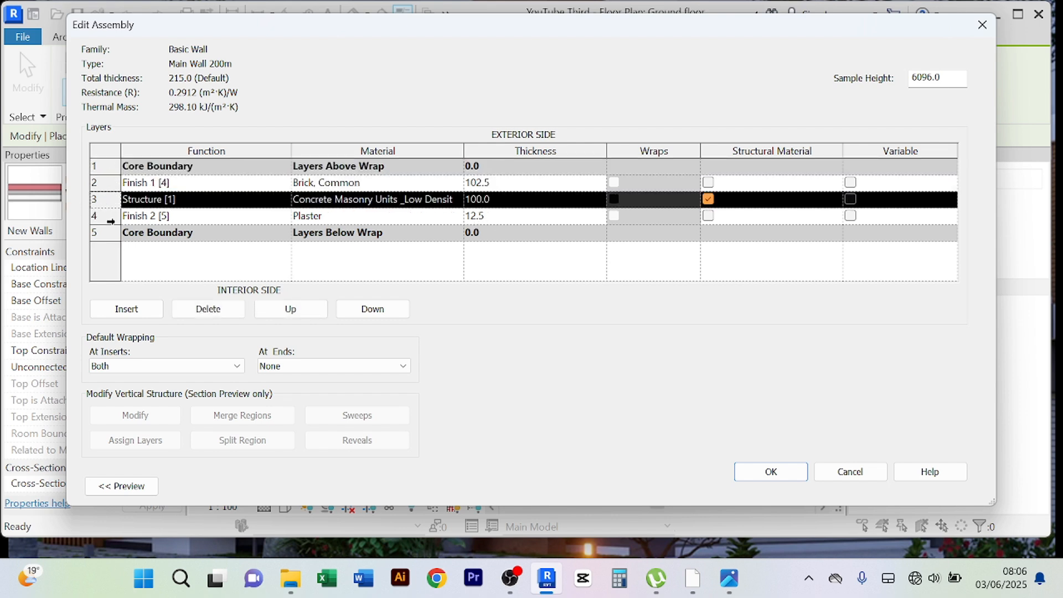
pyautogui.click(110, 219)
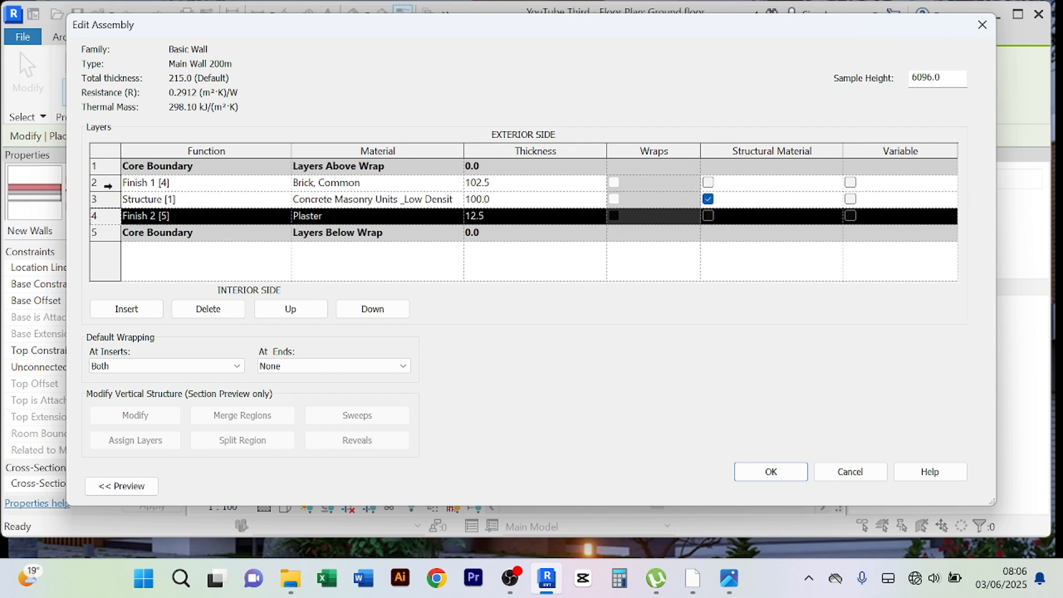
pyautogui.click(105, 182)
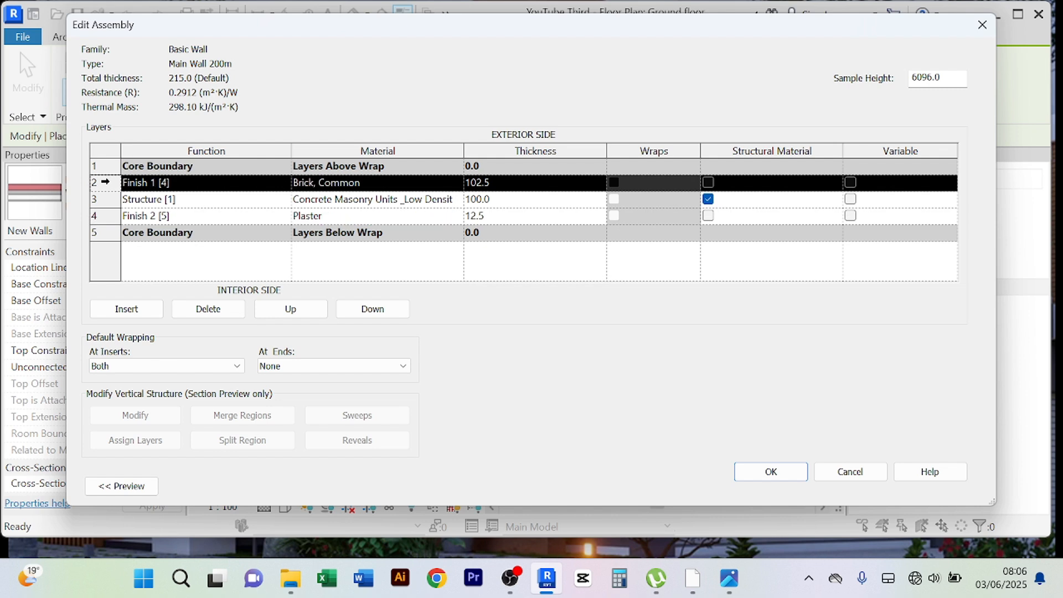
pyautogui.click(111, 216)
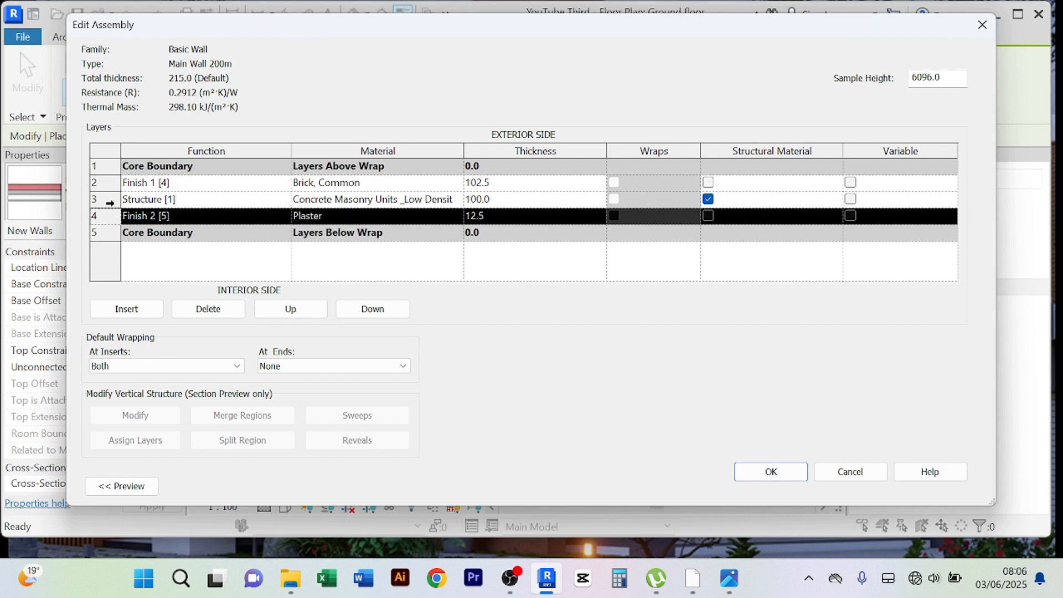
pyautogui.click(110, 201)
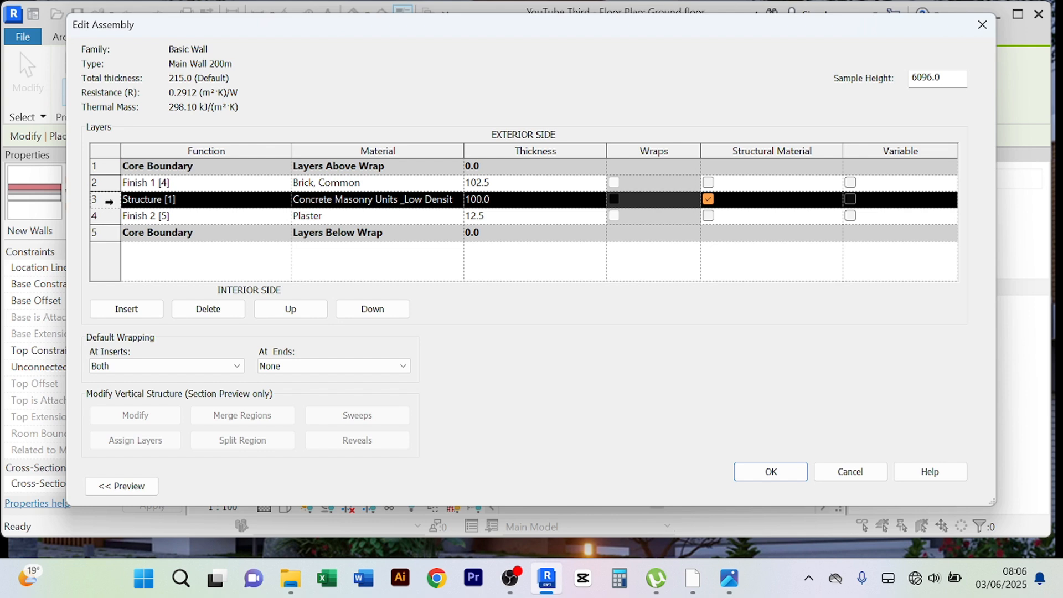
pyautogui.click(109, 217)
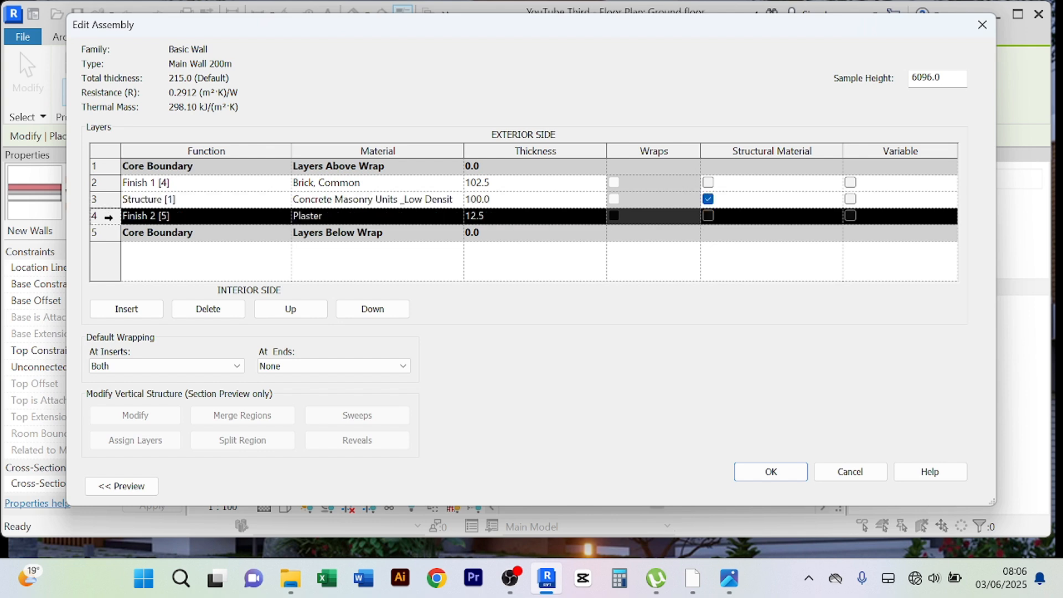
pyautogui.click(108, 186)
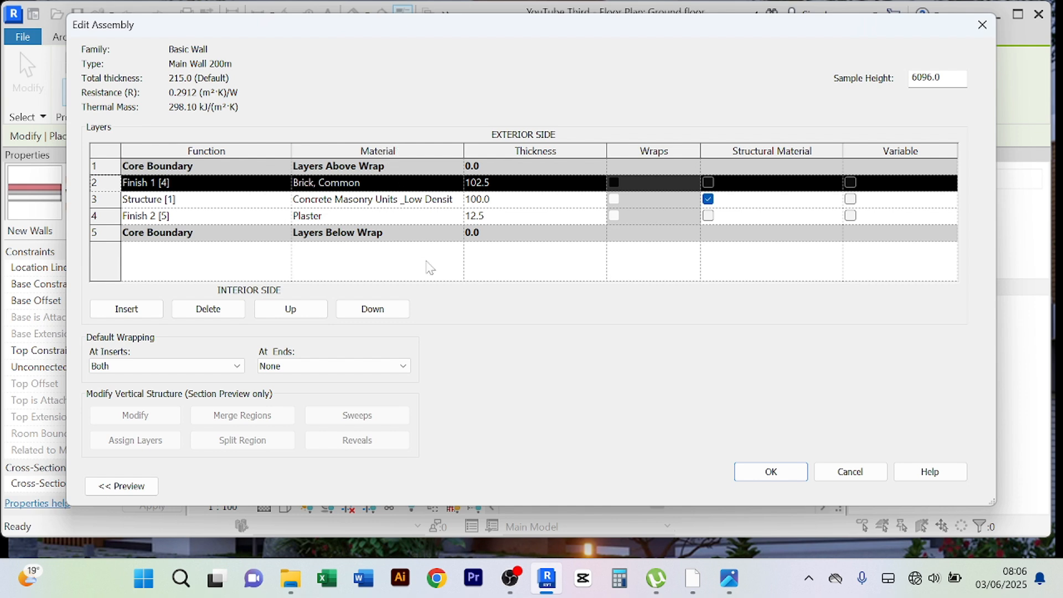
# - Open the material selection for the Structure [1] layer and create a new material
pyautogui.click(457, 202)
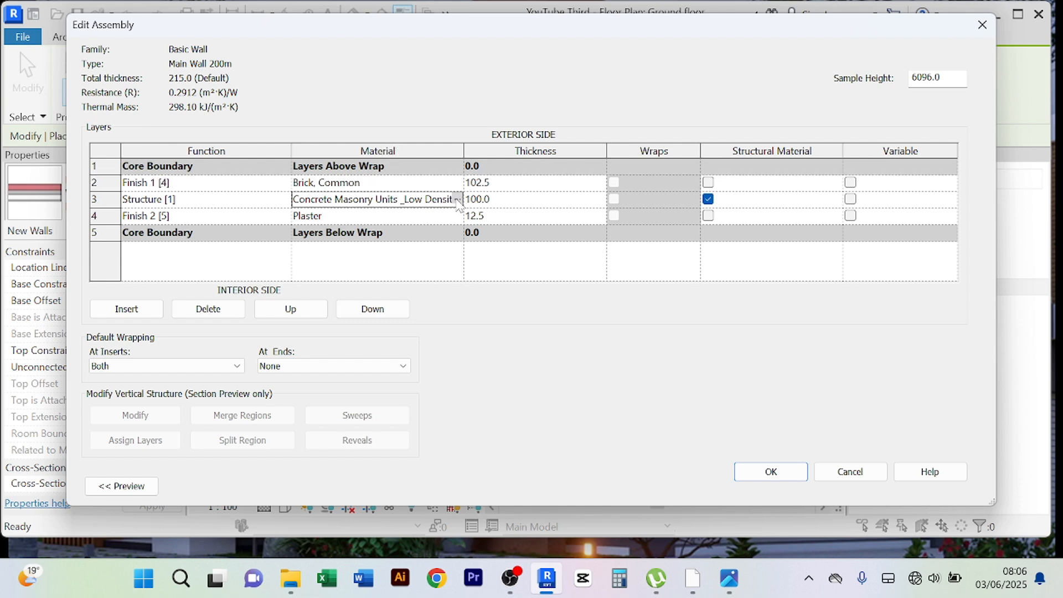
pyautogui.click(455, 198)
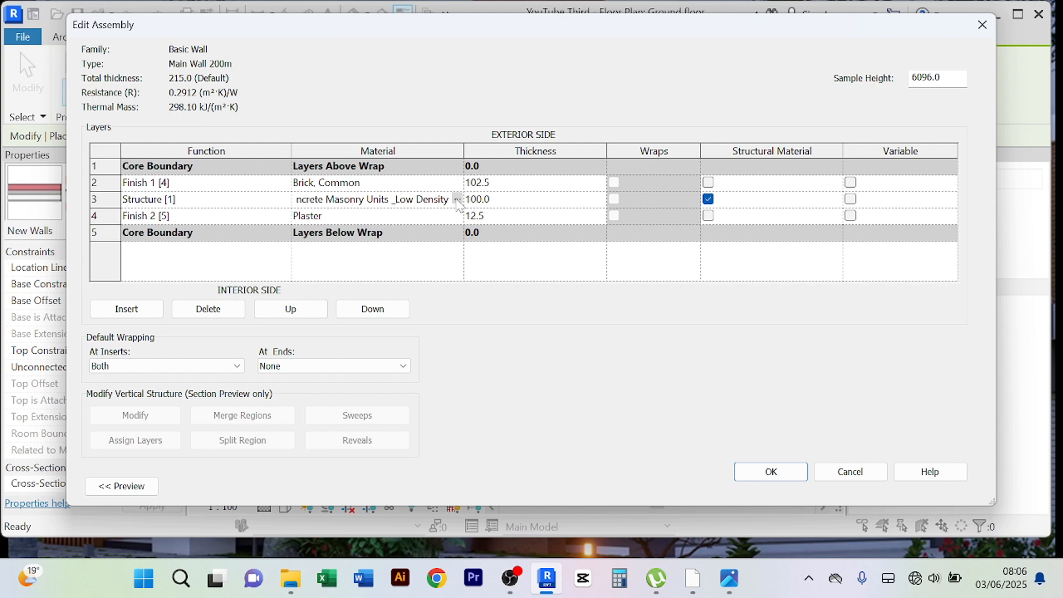
pyautogui.click(456, 199)
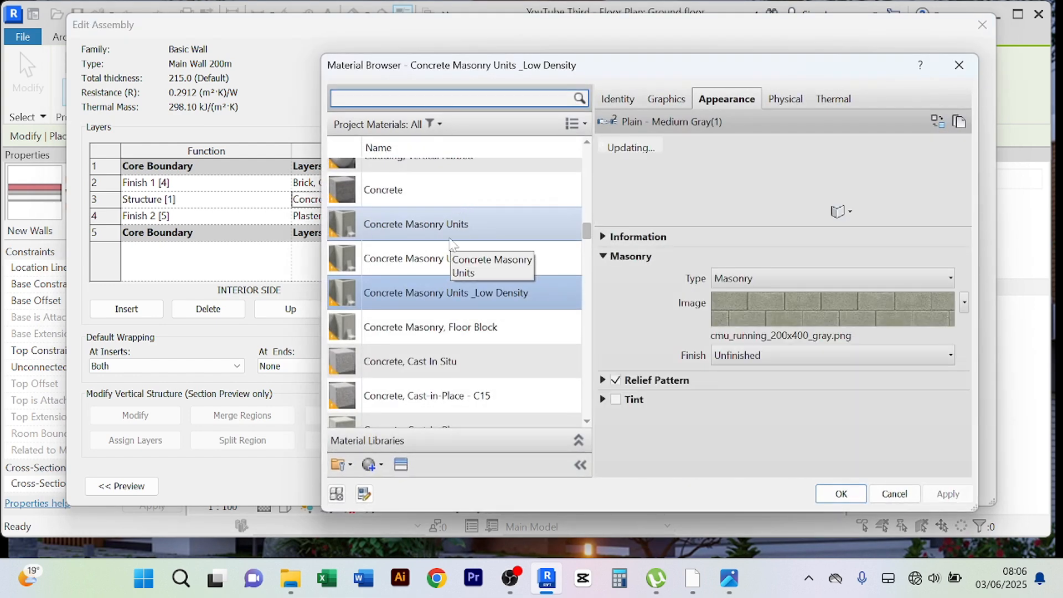
pyautogui.scroll(-1, 449, 244)
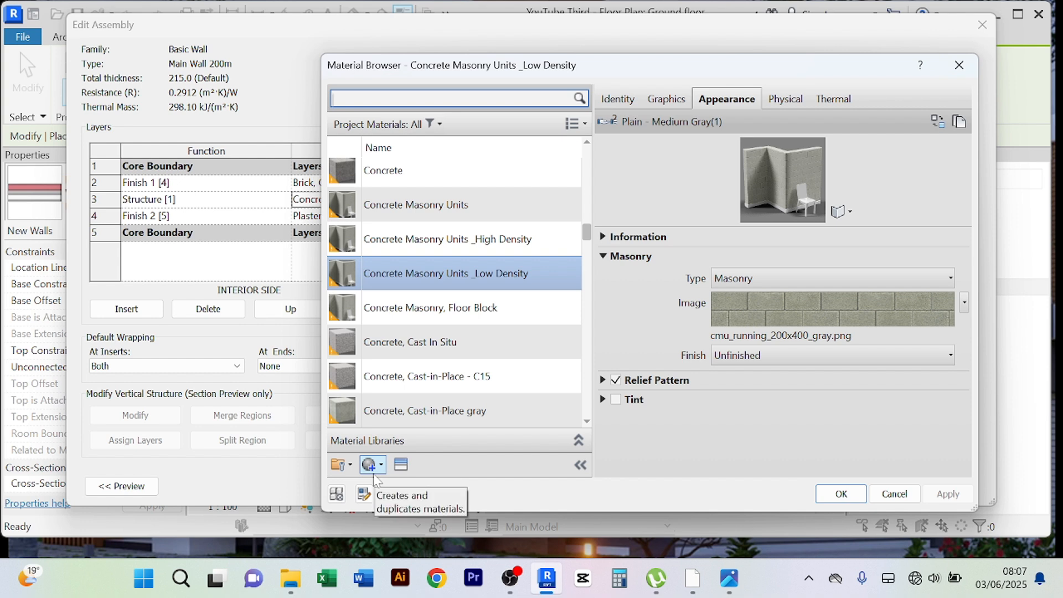
pyautogui.click(382, 467)
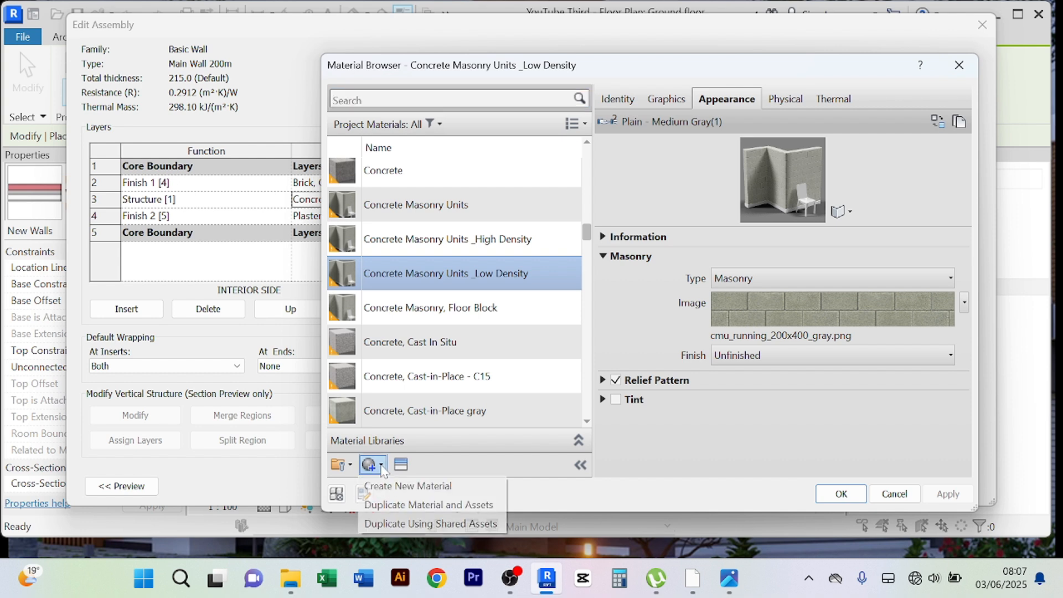
pyautogui.click(403, 487)
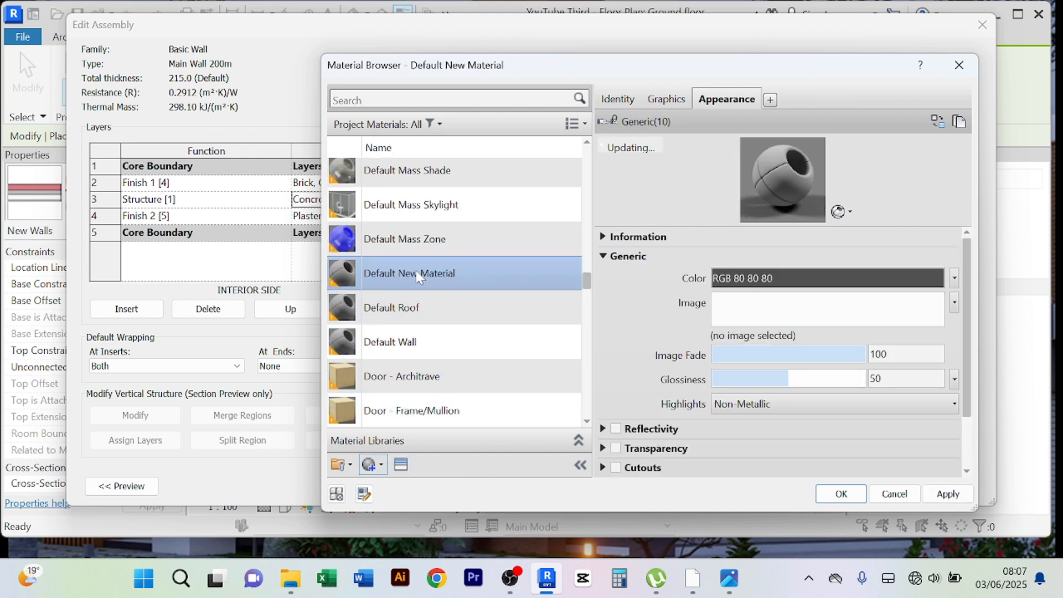
# - Rename the newly created material to "Main Wall Material"
pyautogui.rightClick(414, 273)
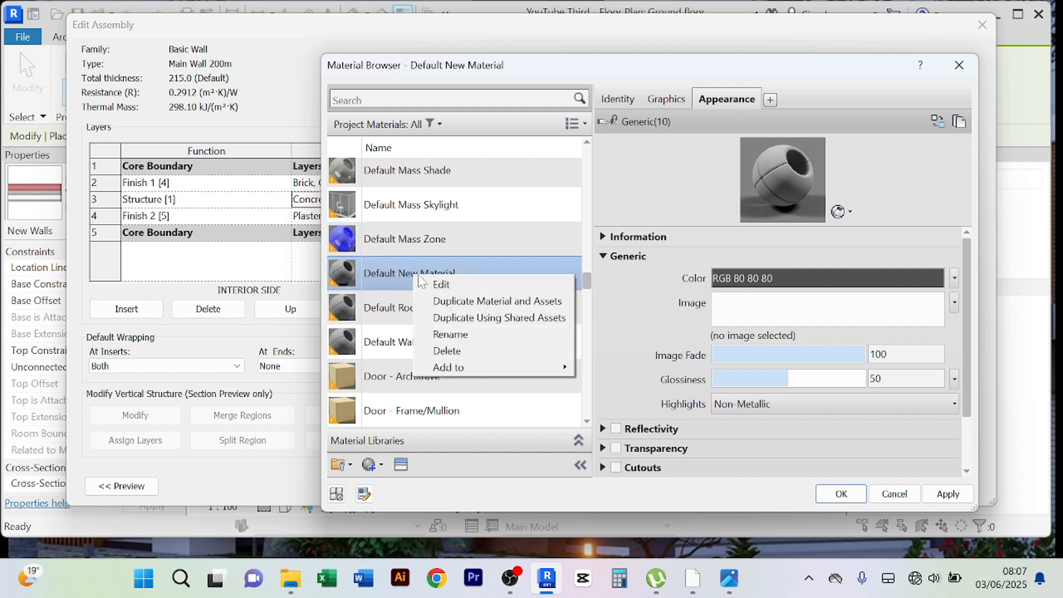
pyautogui.click(479, 336)
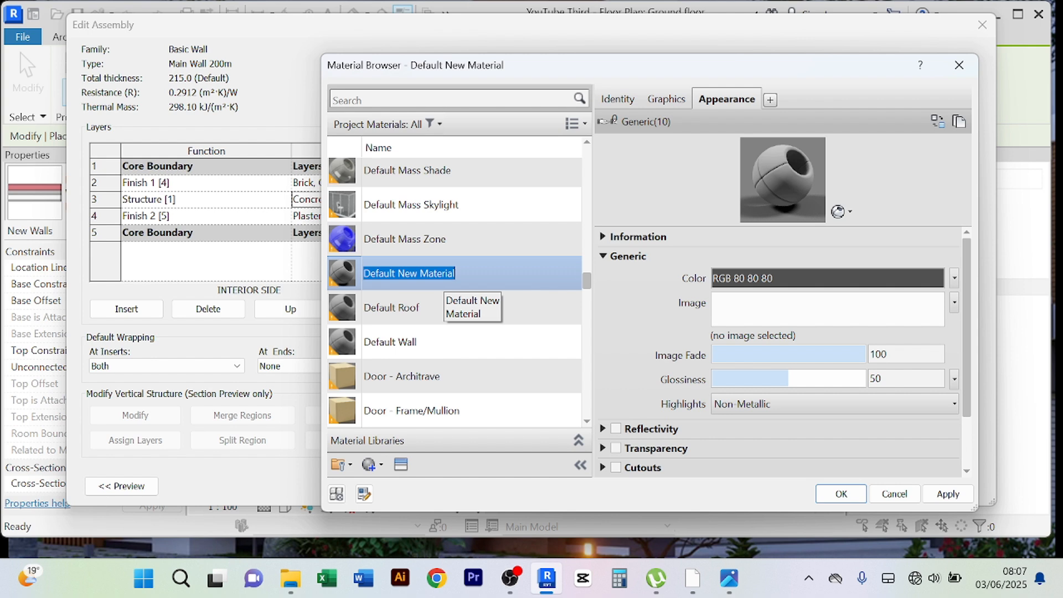
pyautogui.write('M')
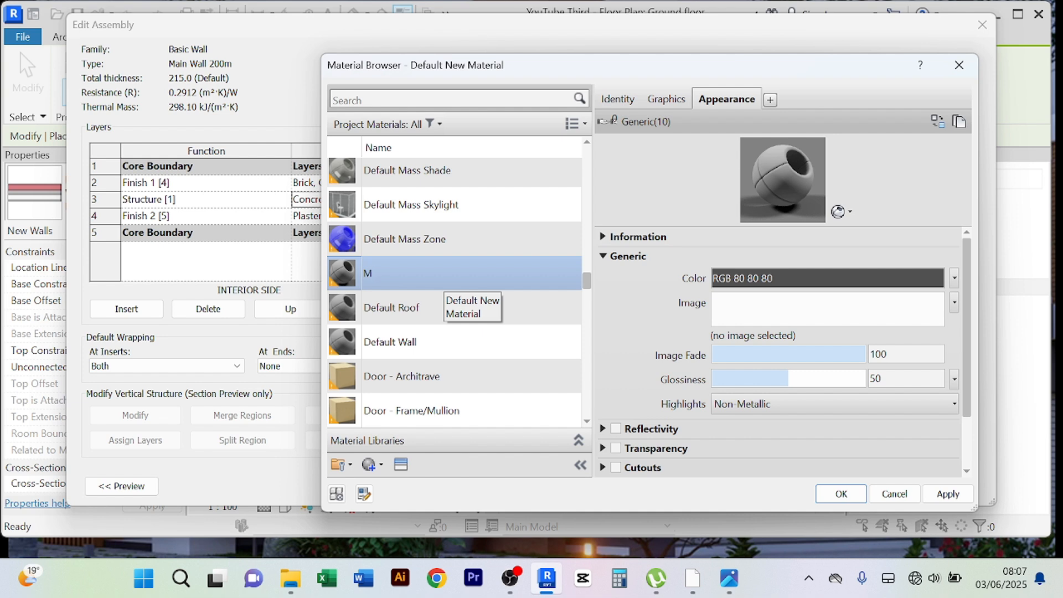
pyautogui.write('ain Wall Mat')
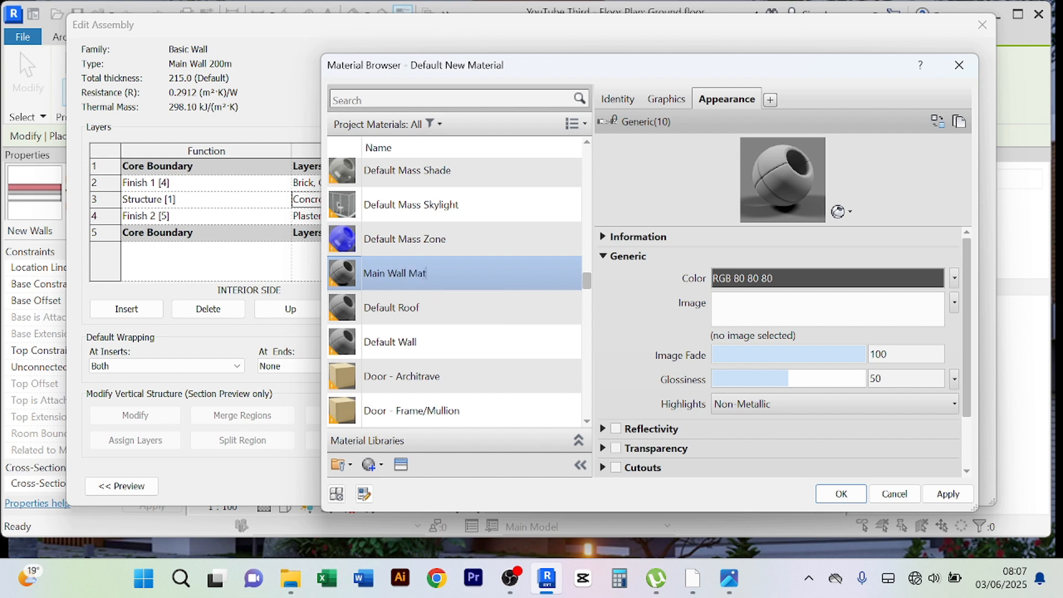
pyautogui.write('erial')
# - Review the identity, graphics and appearance properties of Main Wall Material
pyautogui.moveTo(659, 64); pyautogui.dragTo(696, 51)
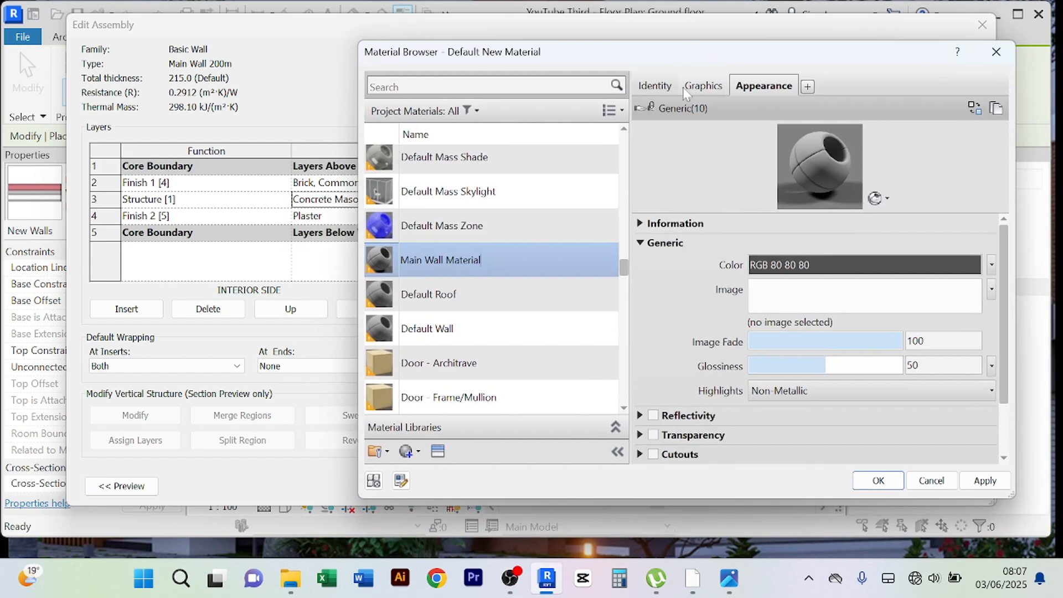
pyautogui.click(658, 89)
pyautogui.click(719, 86)
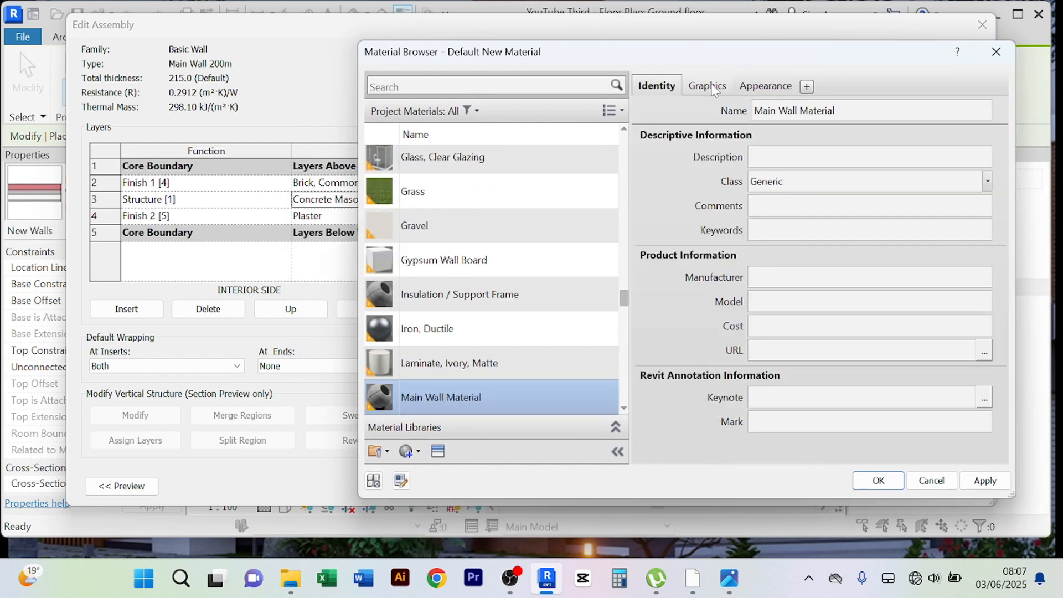
pyautogui.click(761, 86)
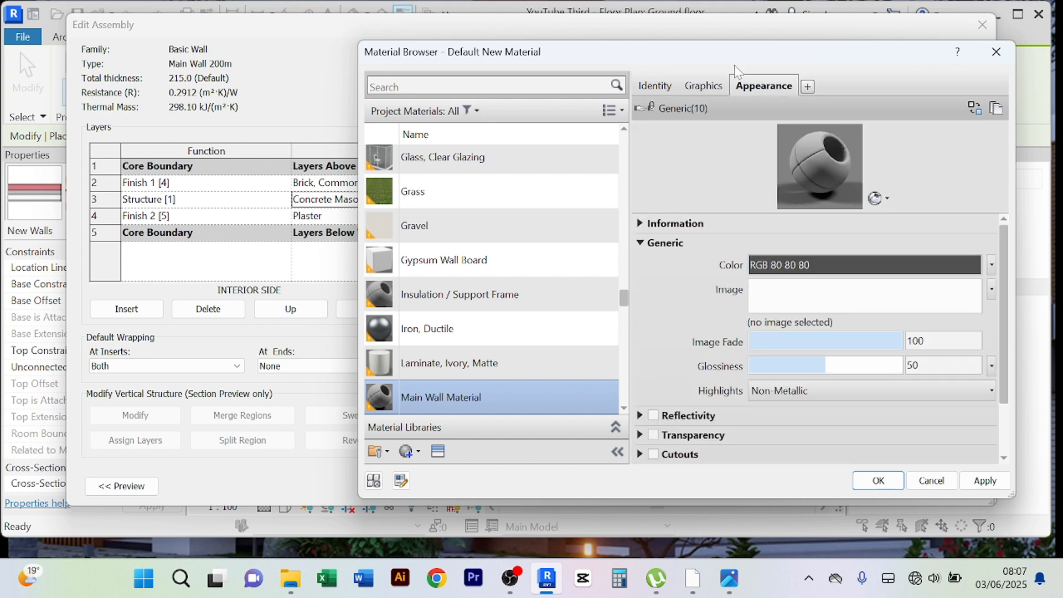
pyautogui.click(703, 88)
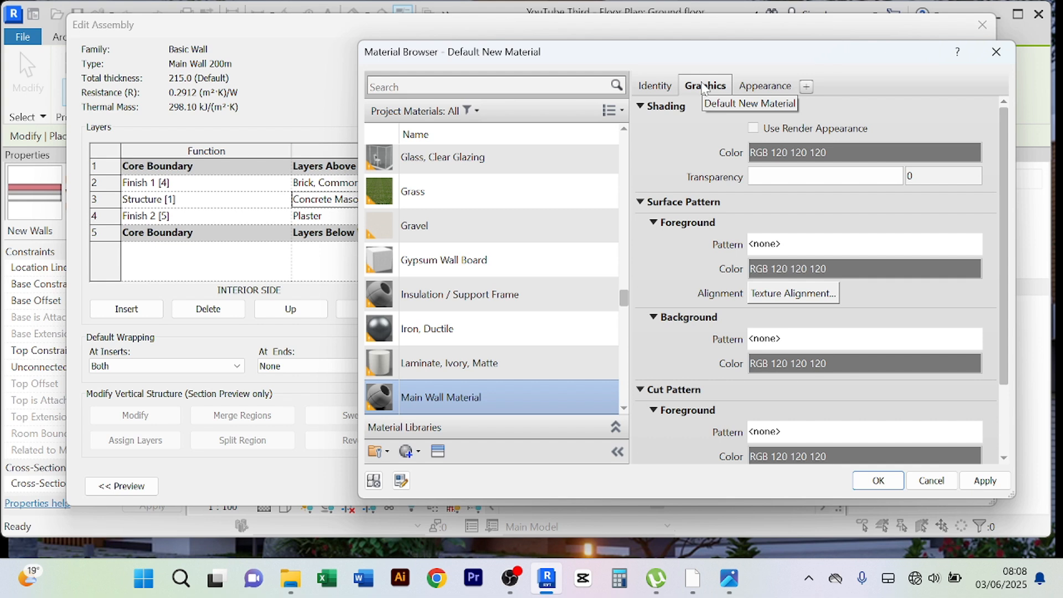
pyautogui.click(756, 89)
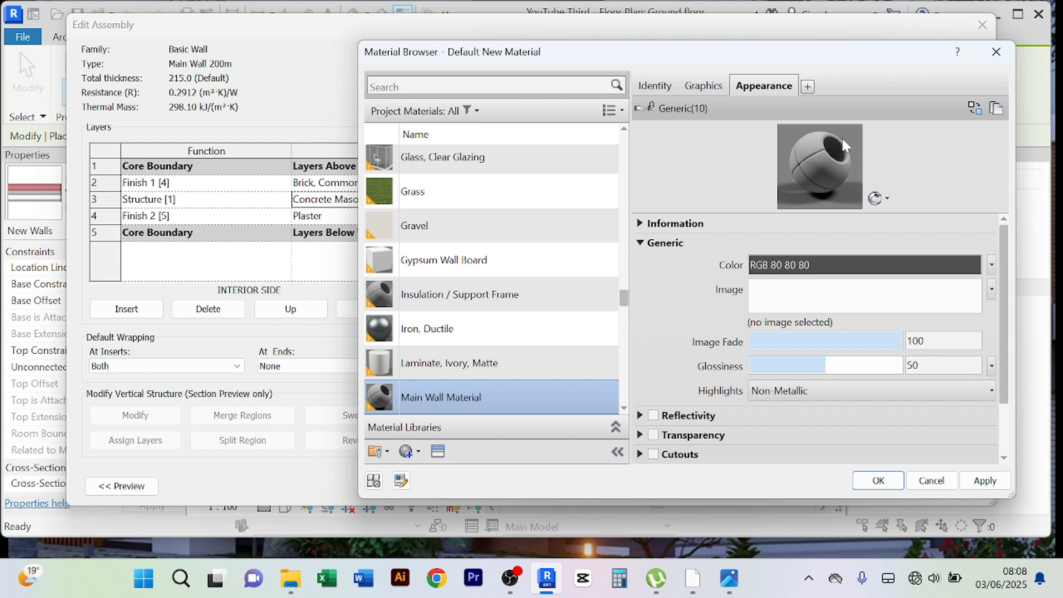
# - Search the replacement appearance assets for "brick" and narrow them to the Appearance Library's Masonry category
pyautogui.click(975, 107)
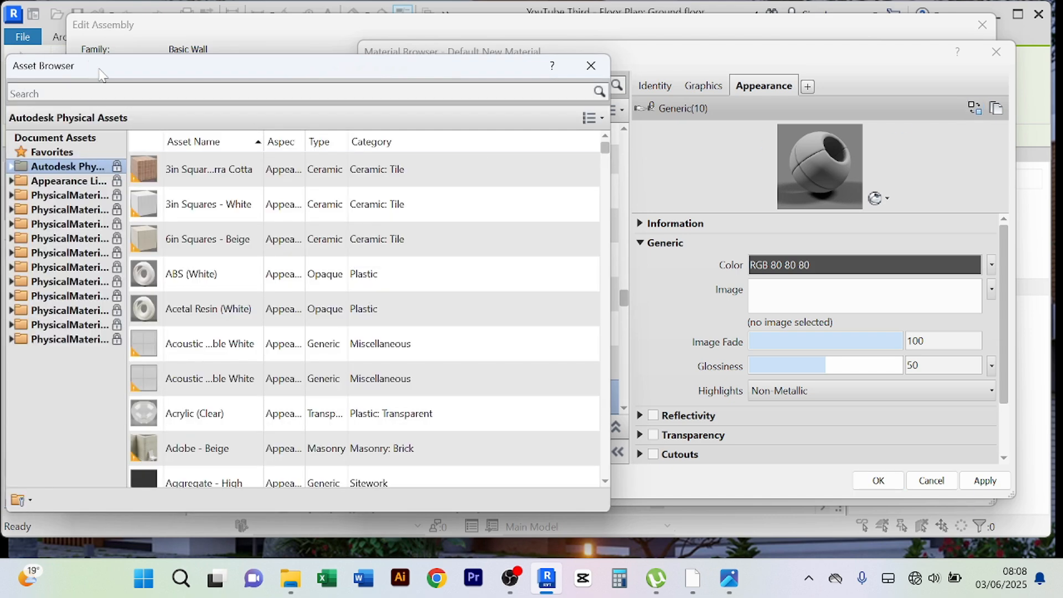
pyautogui.moveTo(100, 73); pyautogui.dragTo(109, 58)
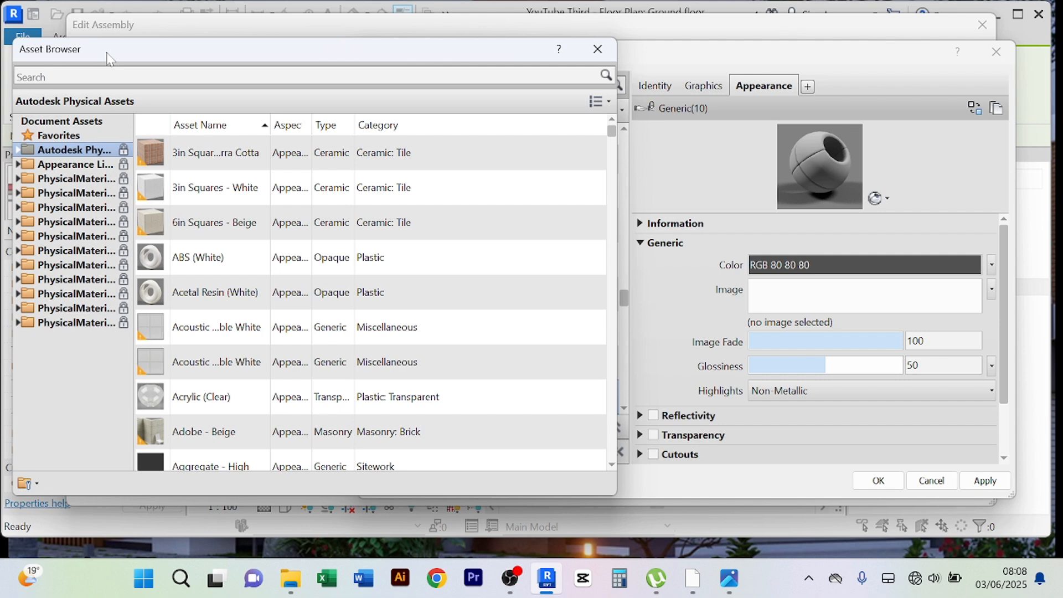
pyautogui.click(104, 76)
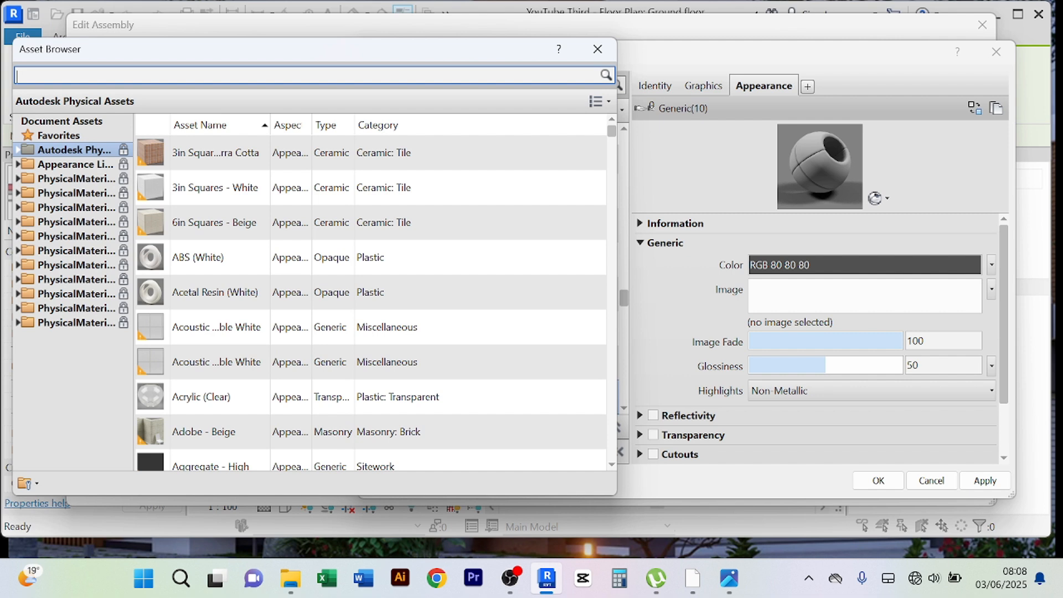
pyautogui.write('brick')
pyautogui.press('Return')
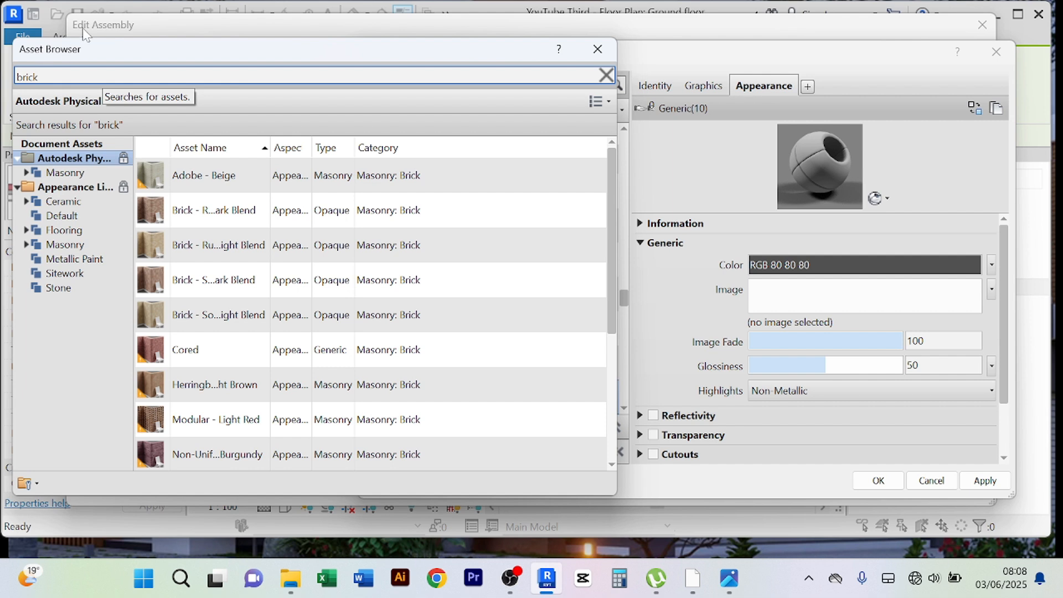
pyautogui.click(56, 251)
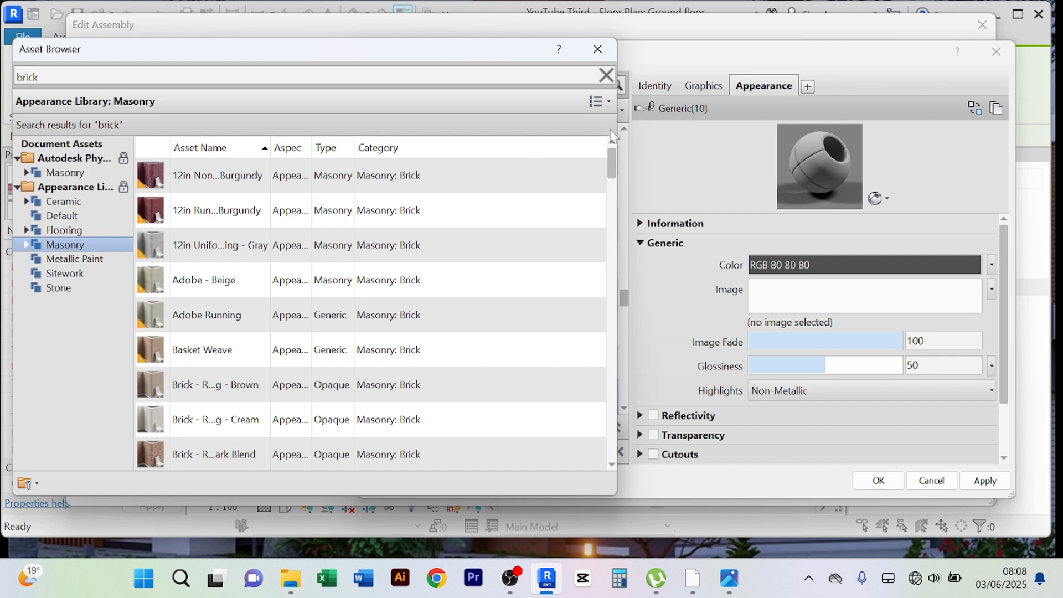
# - Replace Main Wall Material's appearance with the Common masonry brick asset and assign the material to the Structure [1] layer
pyautogui.scroll(-3, 313, 235)
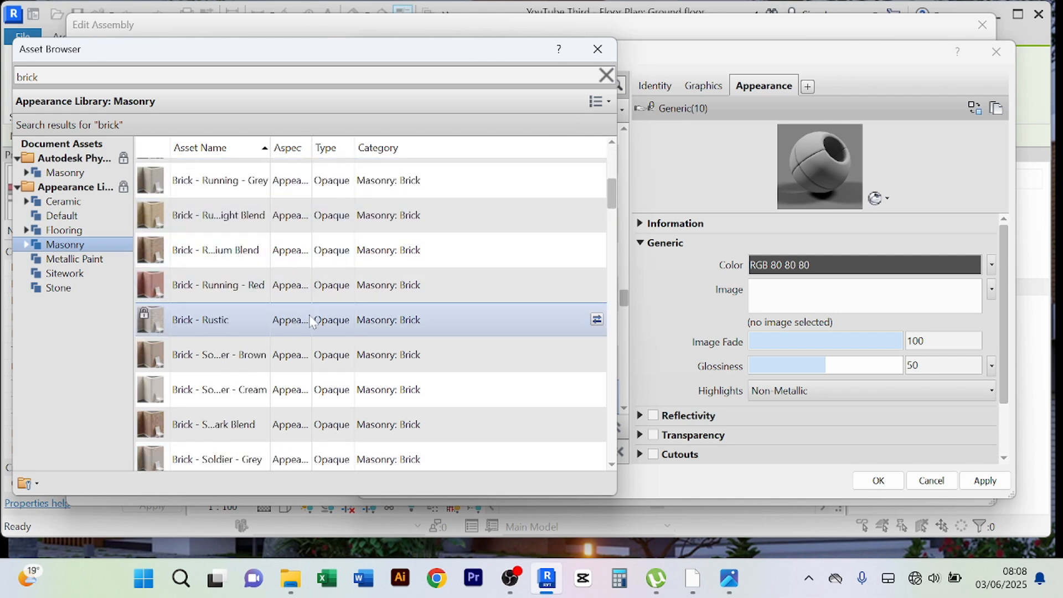
pyautogui.scroll(-3, 310, 327)
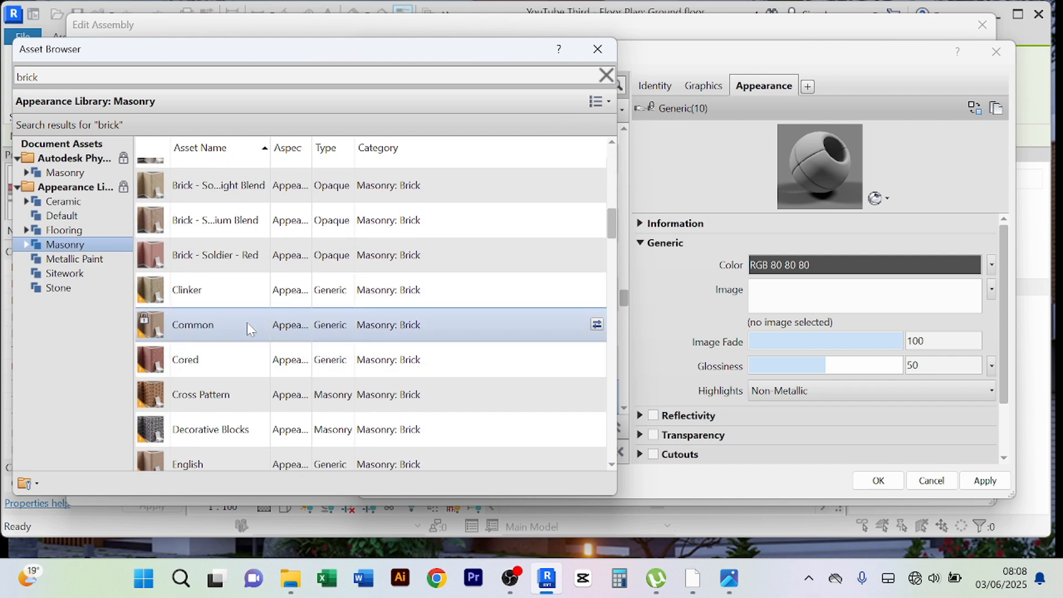
pyautogui.click(598, 324)
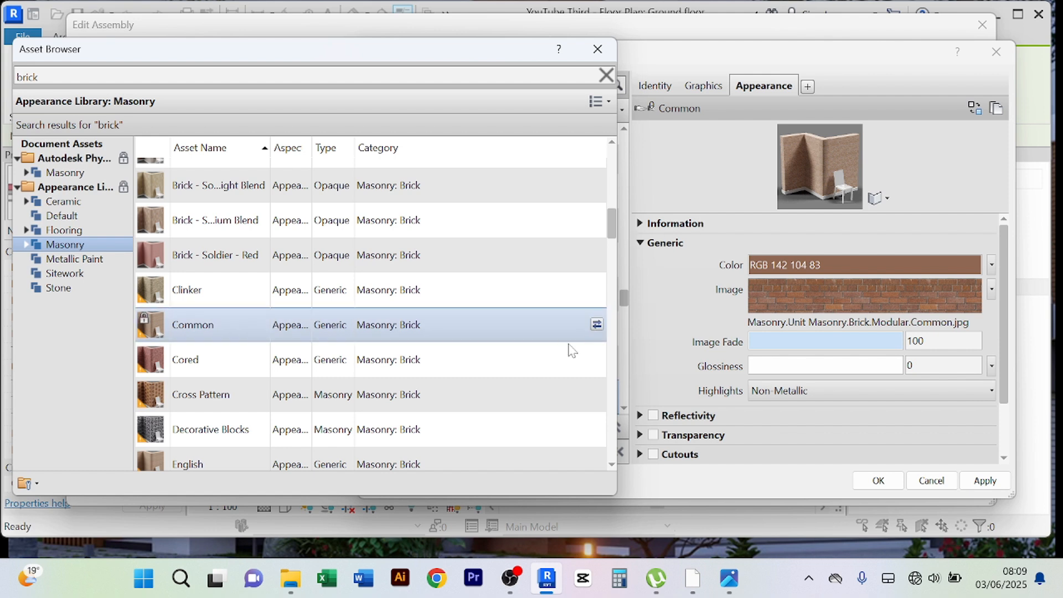
pyautogui.click(598, 49)
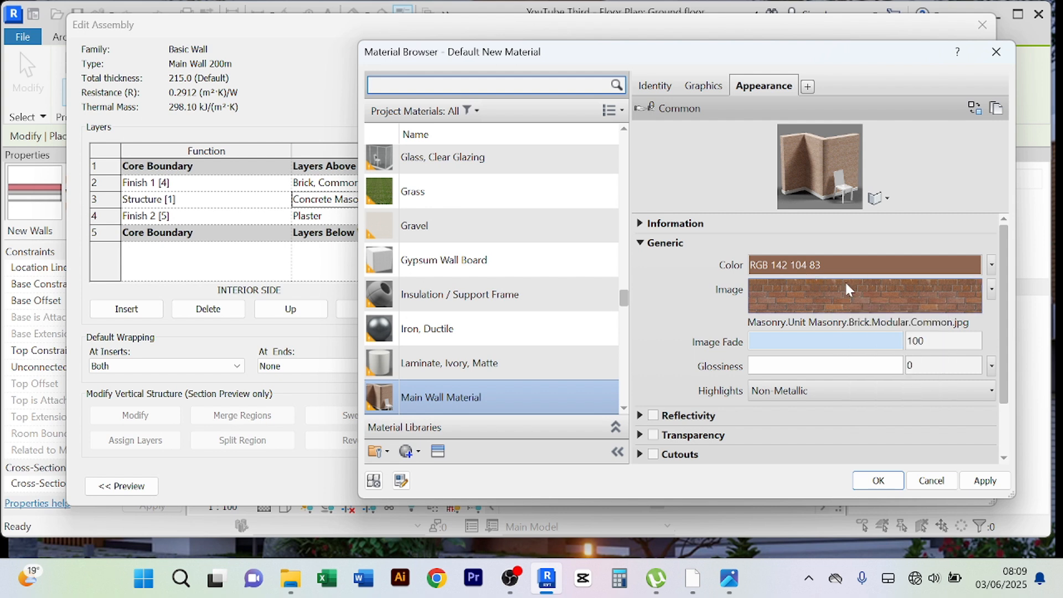
pyautogui.click(985, 481)
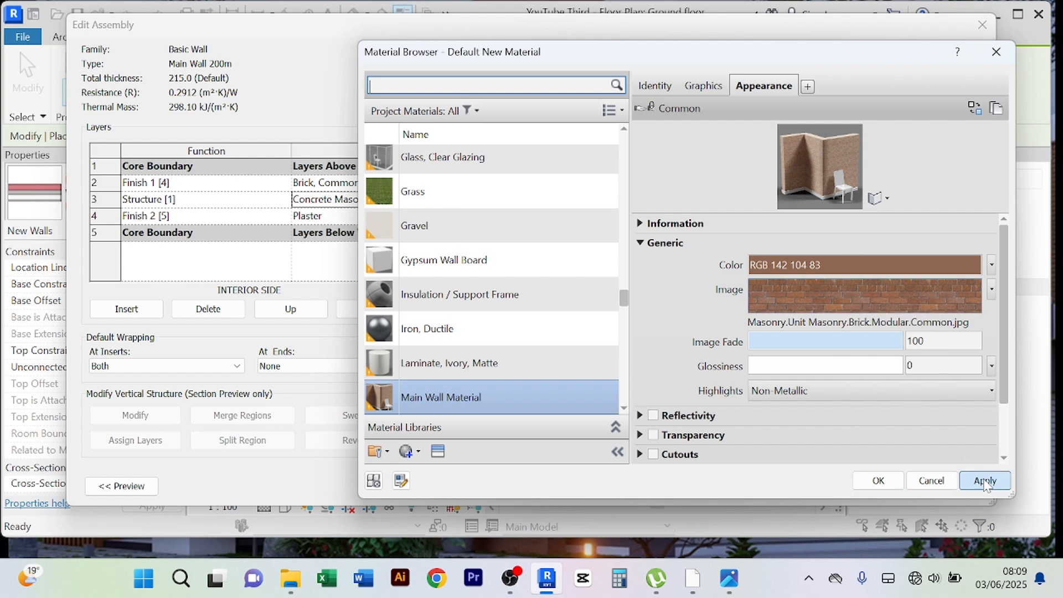
pyautogui.click(877, 479)
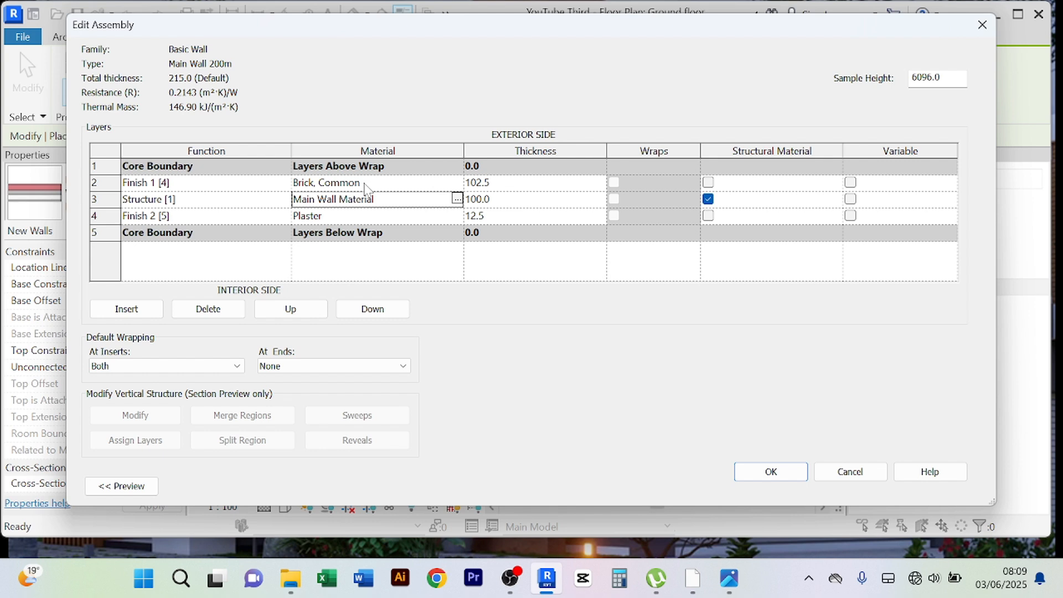
# - Open the material selection for the Finish 1 [4] layer and create a new material
pyautogui.click(442, 183)
pyautogui.click(457, 182)
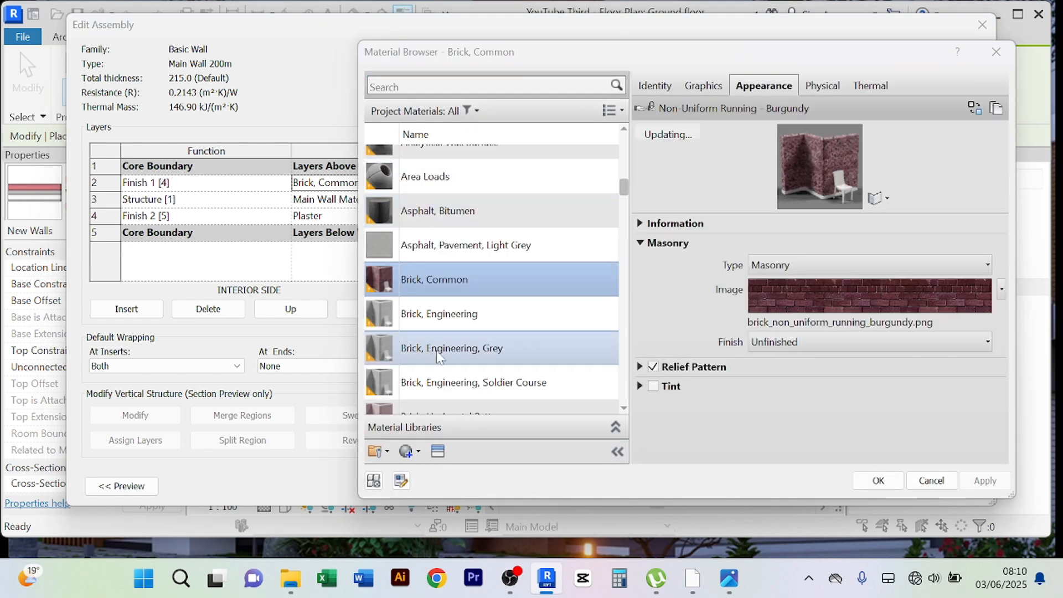
pyautogui.click(410, 451)
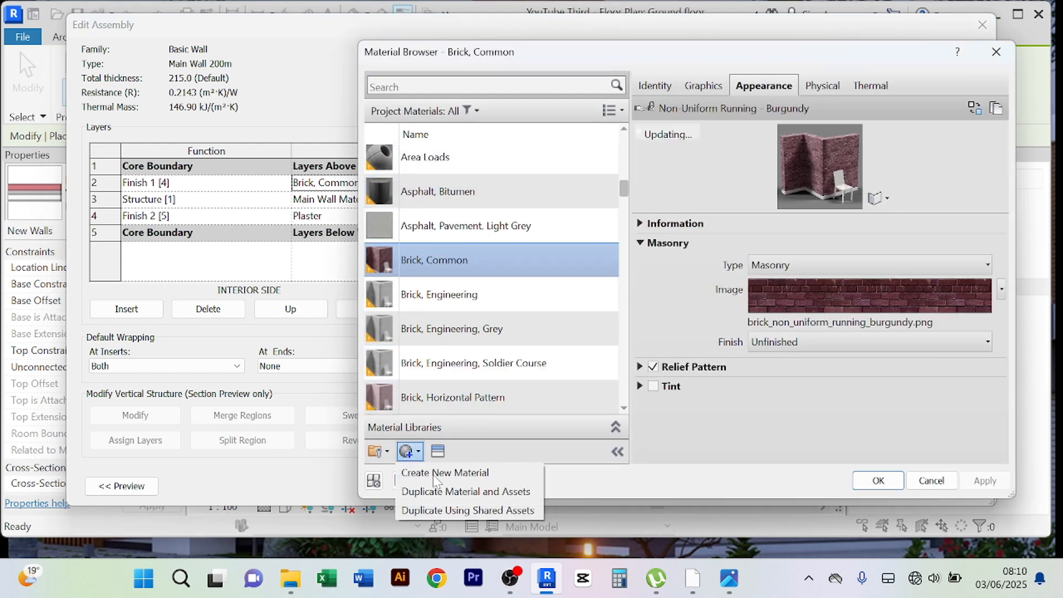
pyautogui.click(437, 474)
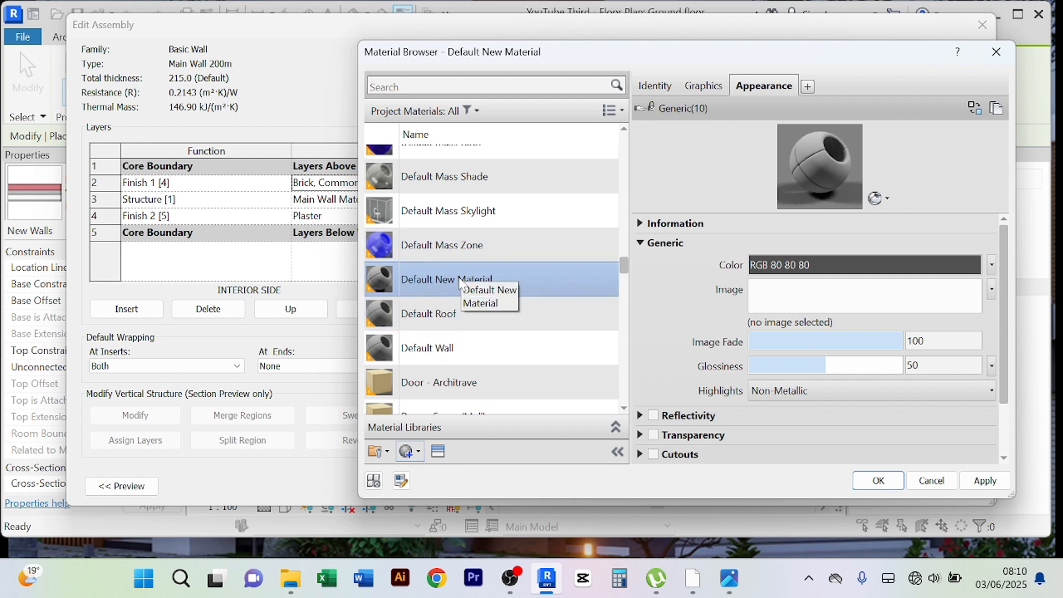
# - Rename the new material for the Finish 1 [4] layer to "Main Wall paint"
pyautogui.rightClick(462, 280)
pyautogui.click(545, 336)
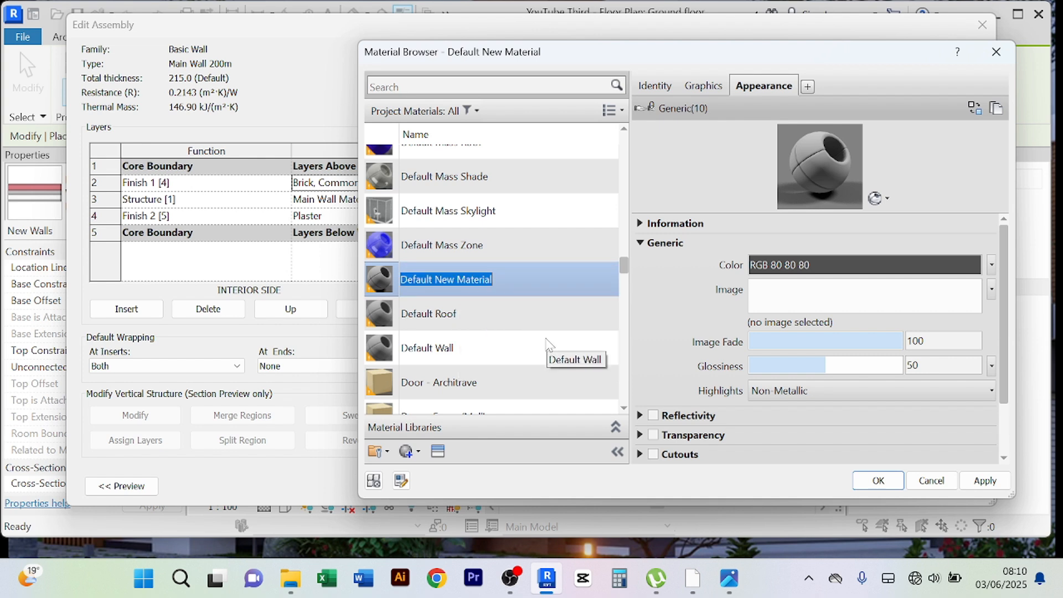
pyautogui.write('Ma')
pyautogui.write('in')
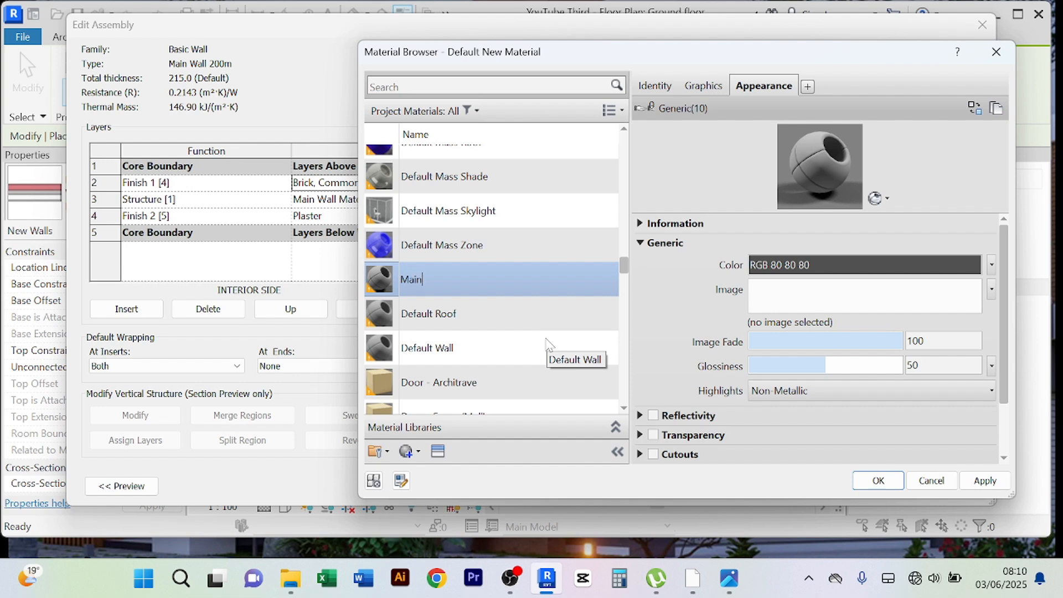
pyautogui.write(' Wall paint')
# - Set the shading color of Main Wall paint to white, RGB 255 255 255
pyautogui.click(700, 89)
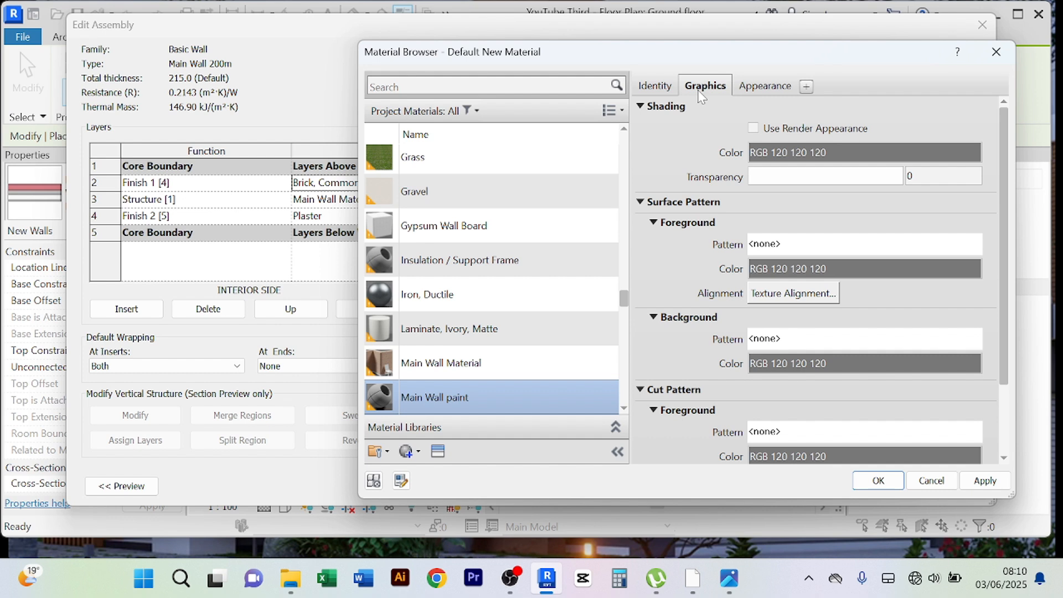
pyautogui.click(862, 152)
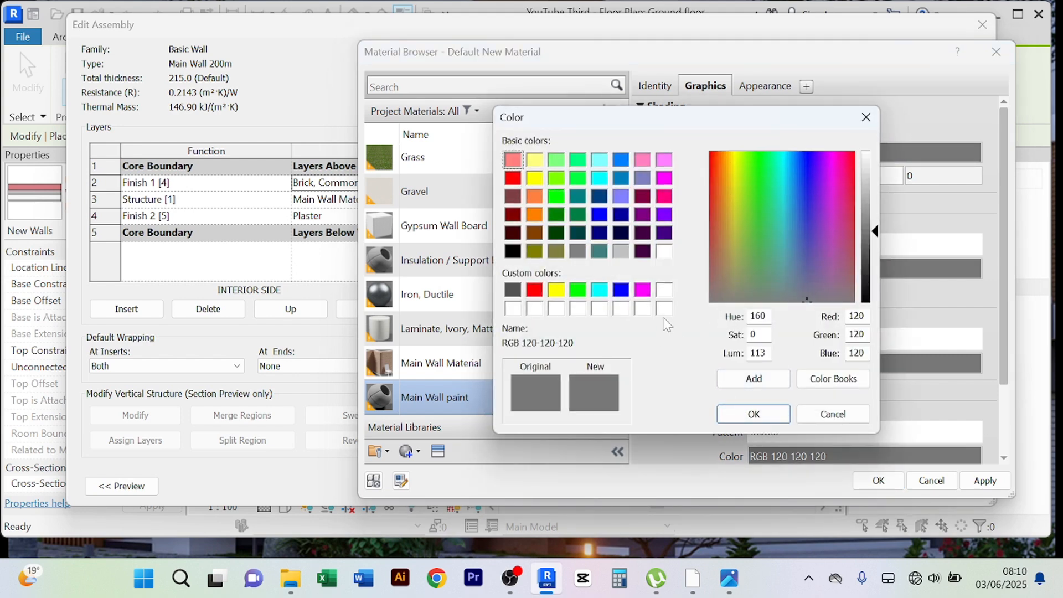
pyautogui.click(665, 310)
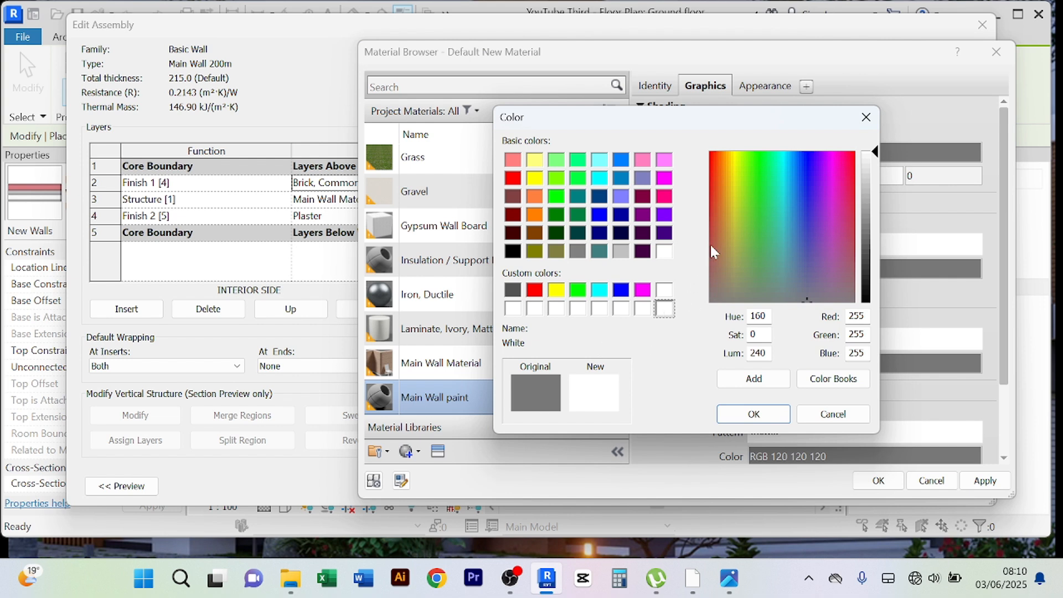
pyautogui.click(754, 414)
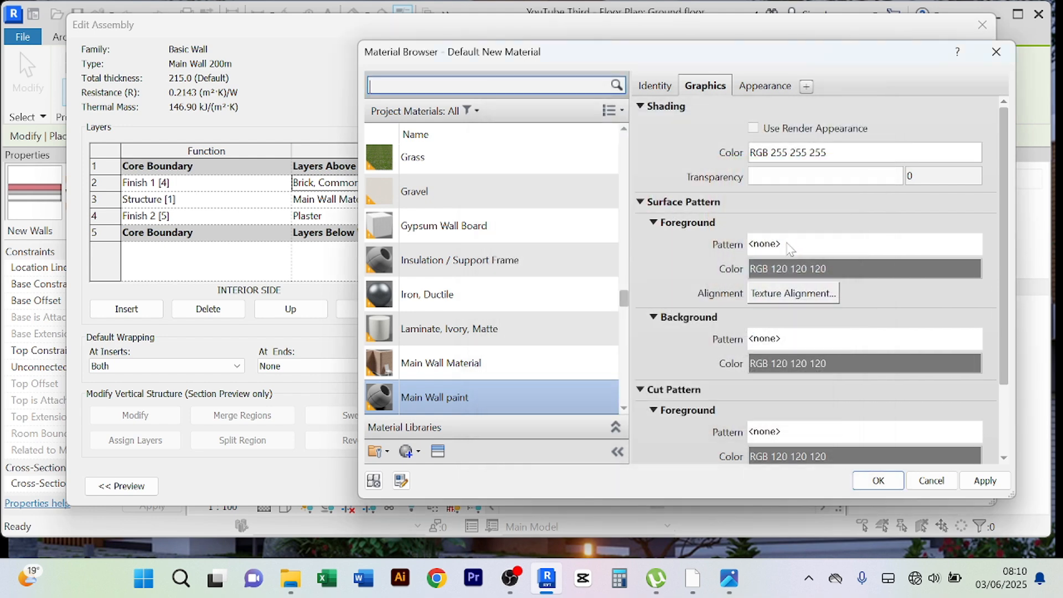
# - Search the replacement appearance assets for "paint" and narrow them to the Appearance Library's Wall Paint category
pyautogui.click(761, 87)
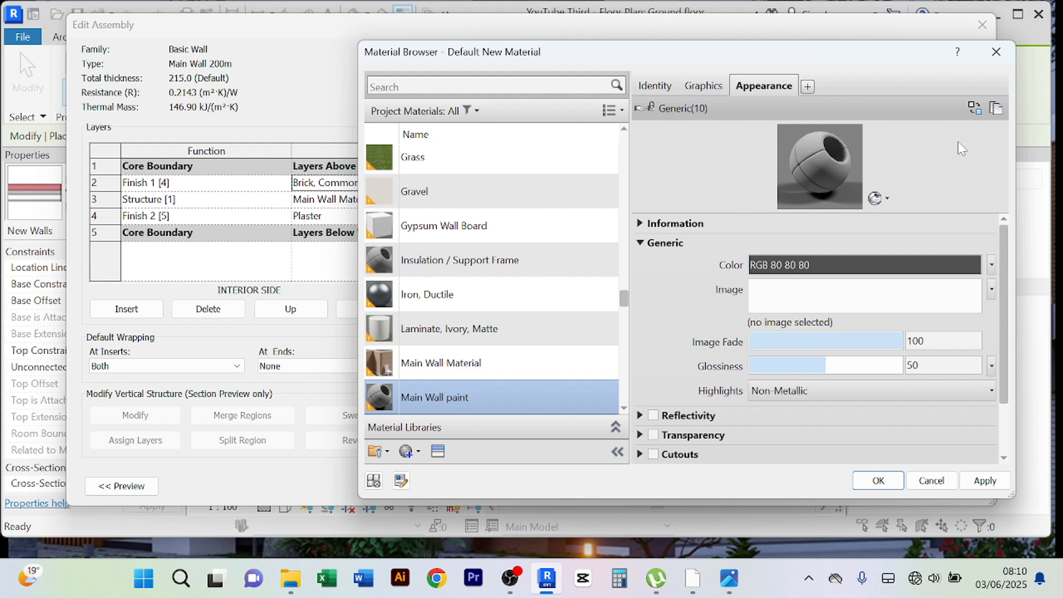
pyautogui.click(975, 109)
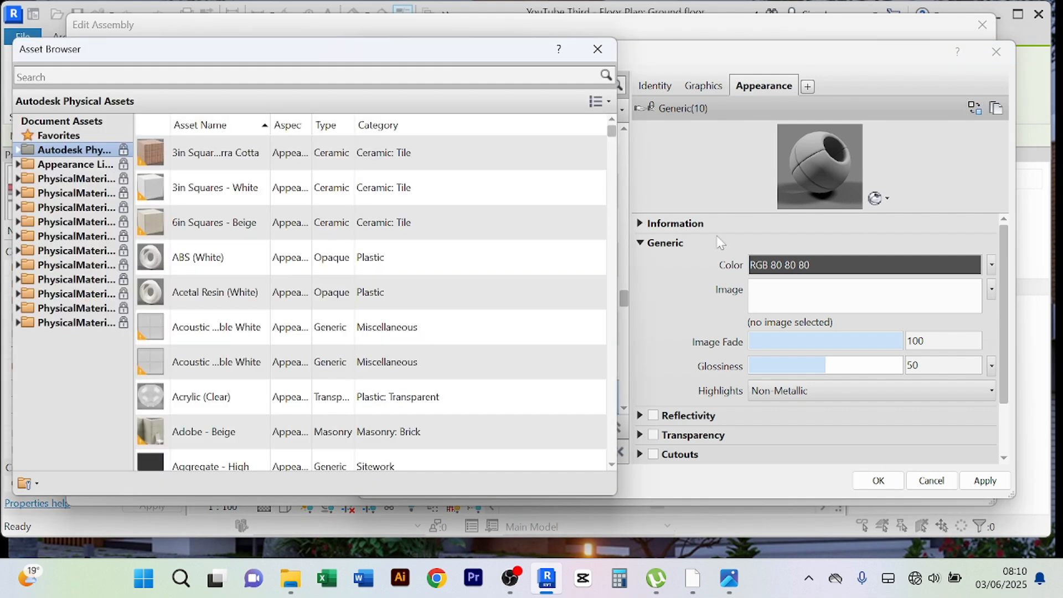
pyautogui.click(98, 76)
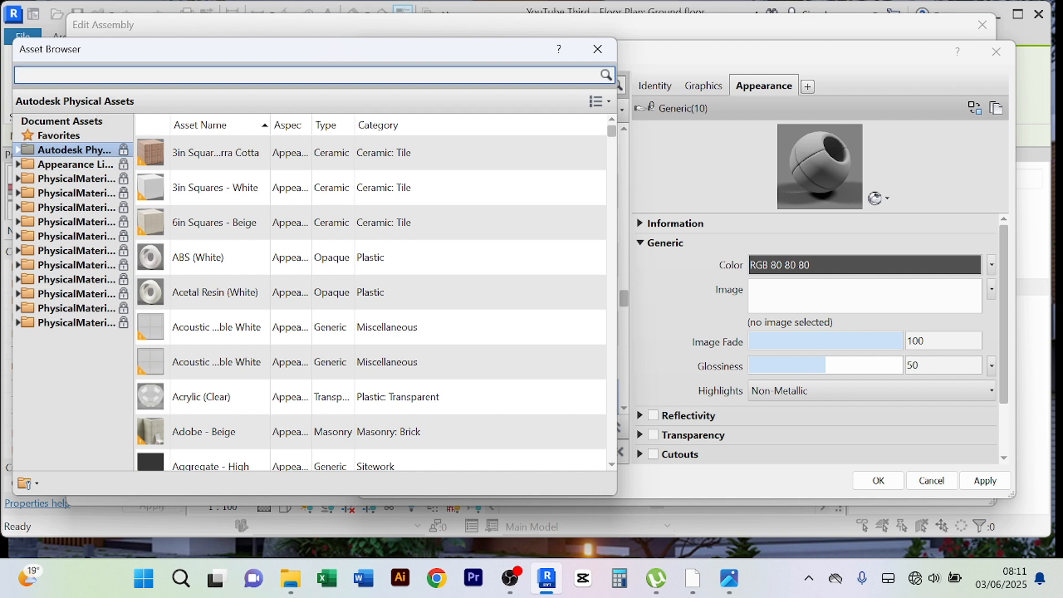
pyautogui.write('paint')
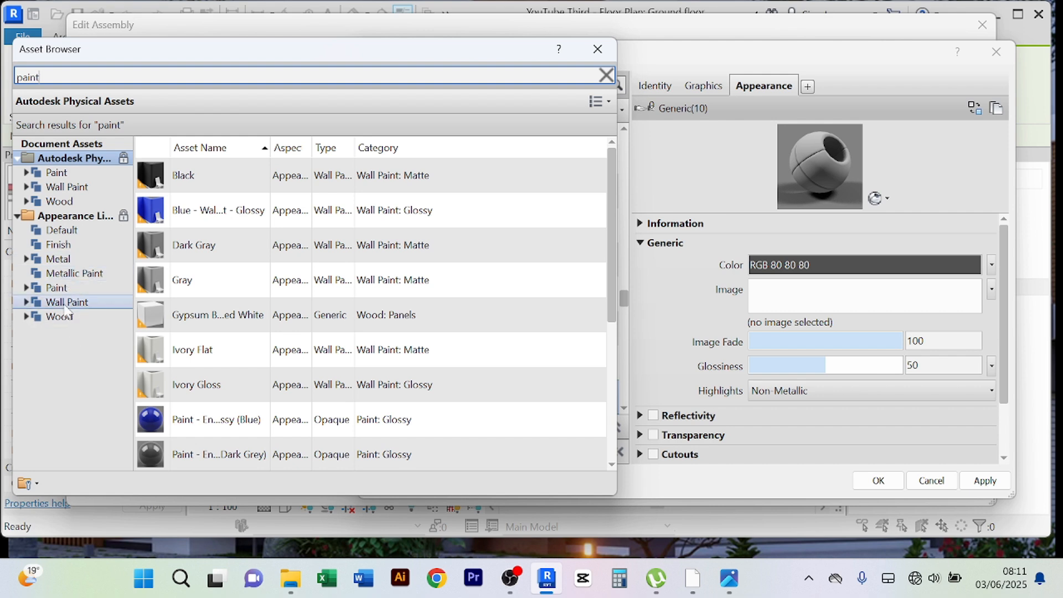
pyautogui.click(46, 259)
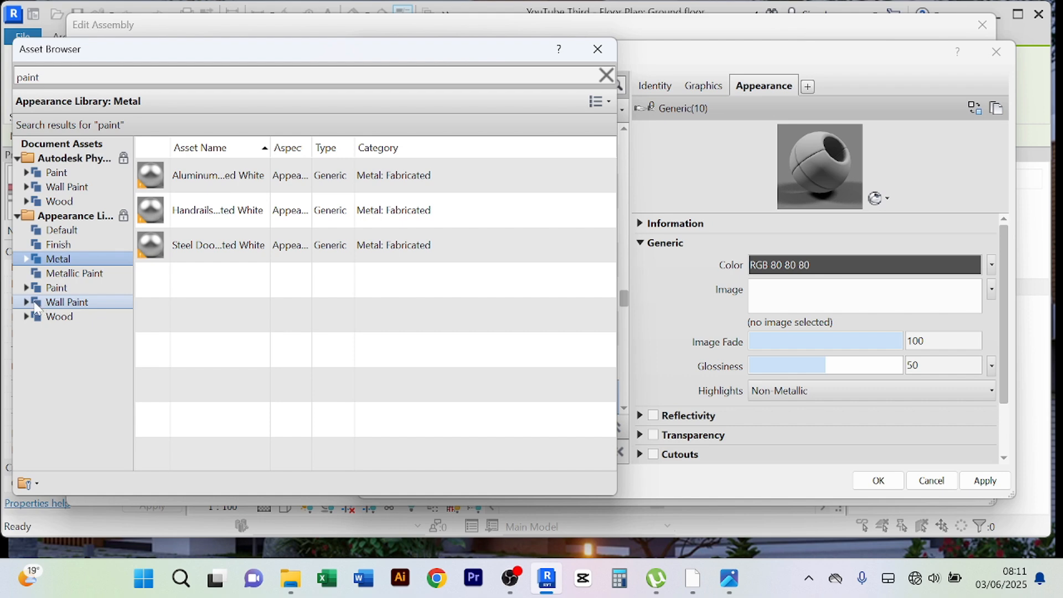
pyautogui.click(66, 301)
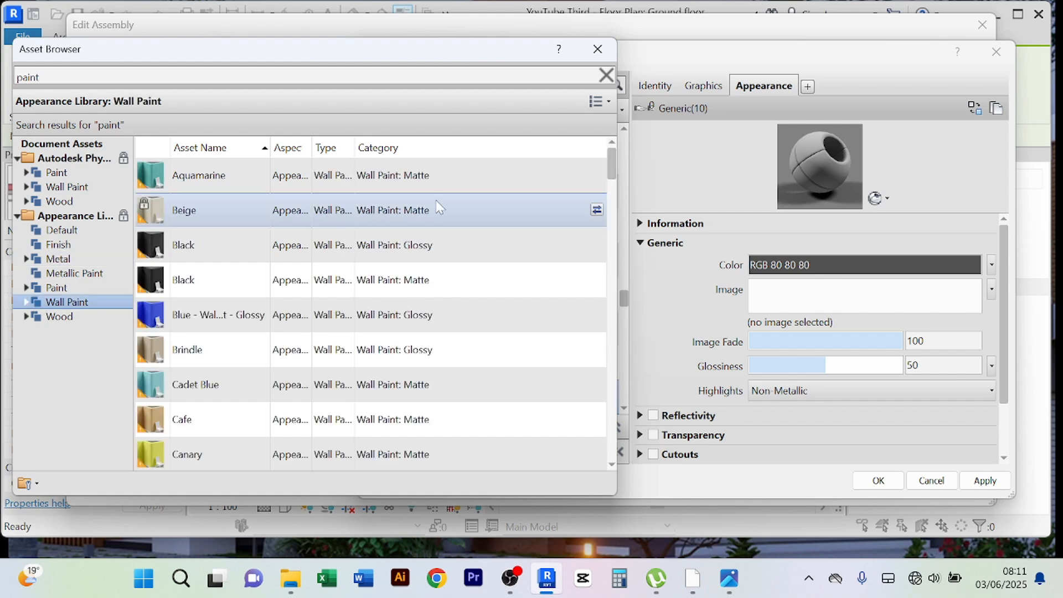
# - Replace the appearance of Main Wall paint with the matte Wheat wall paint asset and assign the material to the Finish 1 [4] layer
pyautogui.scroll(-8, 382, 333)
pyautogui.scroll(-12, 379, 409)
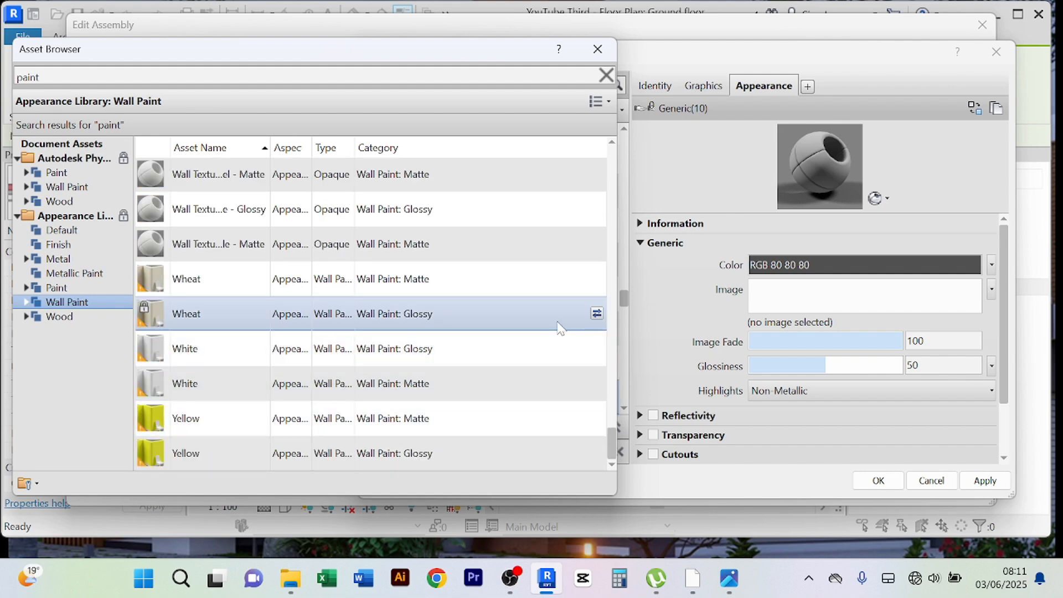
pyautogui.click(595, 315)
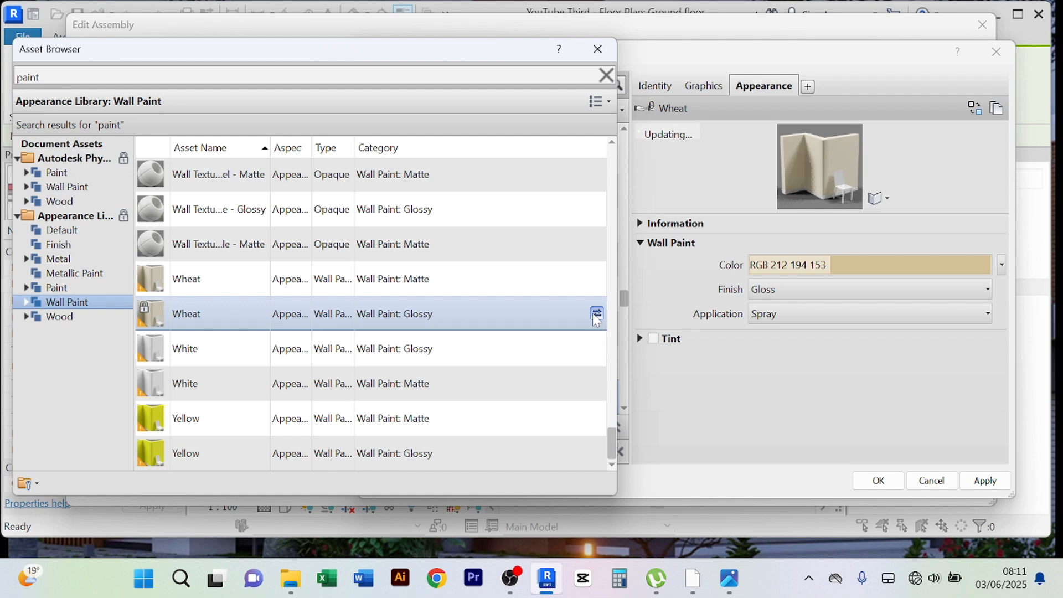
pyautogui.click(596, 279)
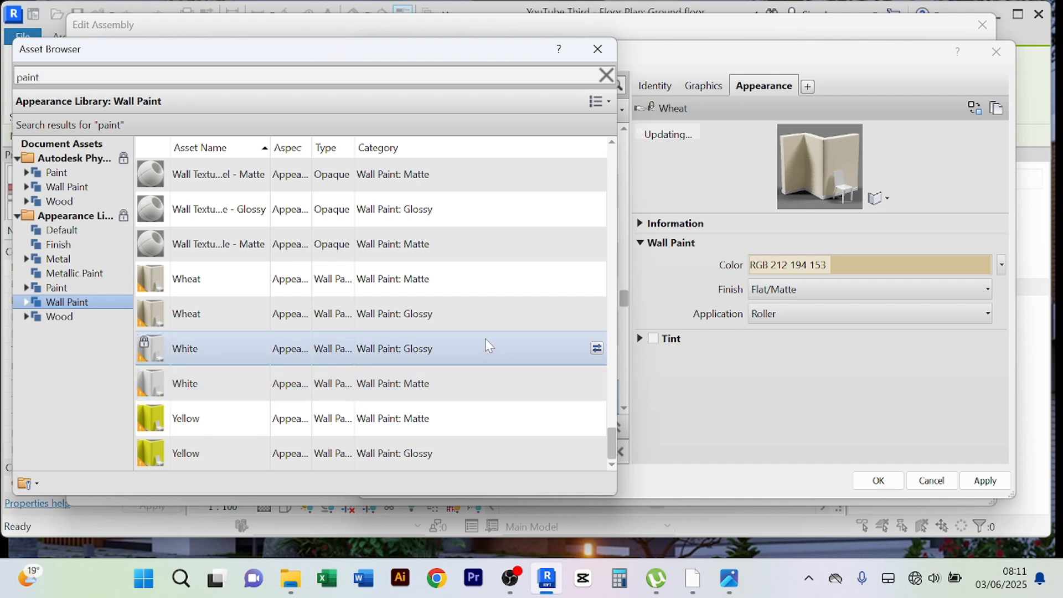
pyautogui.scroll(3, 485, 344)
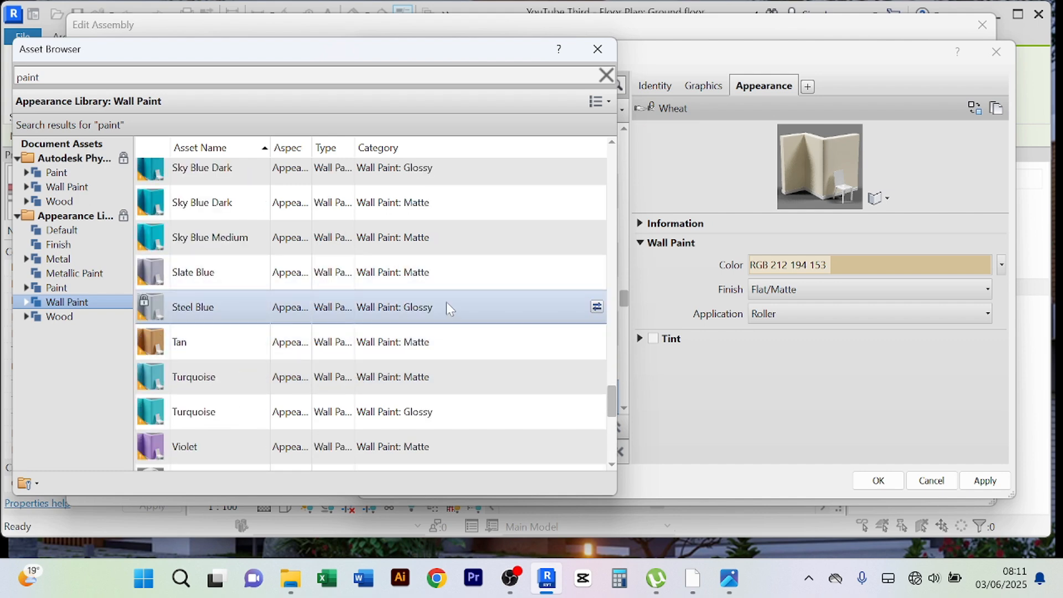
pyautogui.scroll(-3, 447, 306)
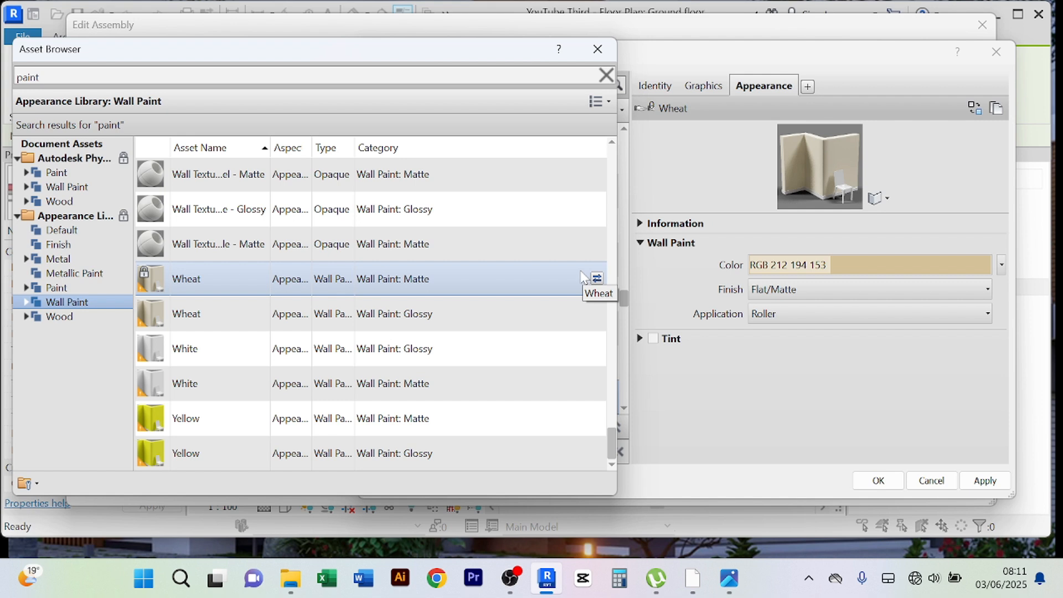
pyautogui.click(598, 50)
pyautogui.click(980, 480)
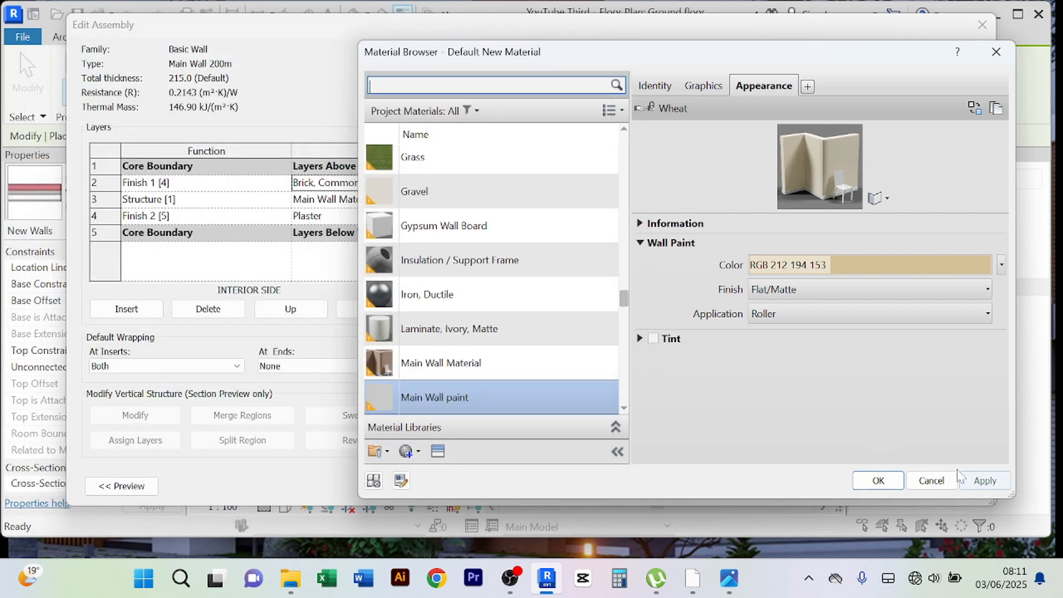
pyautogui.click(873, 481)
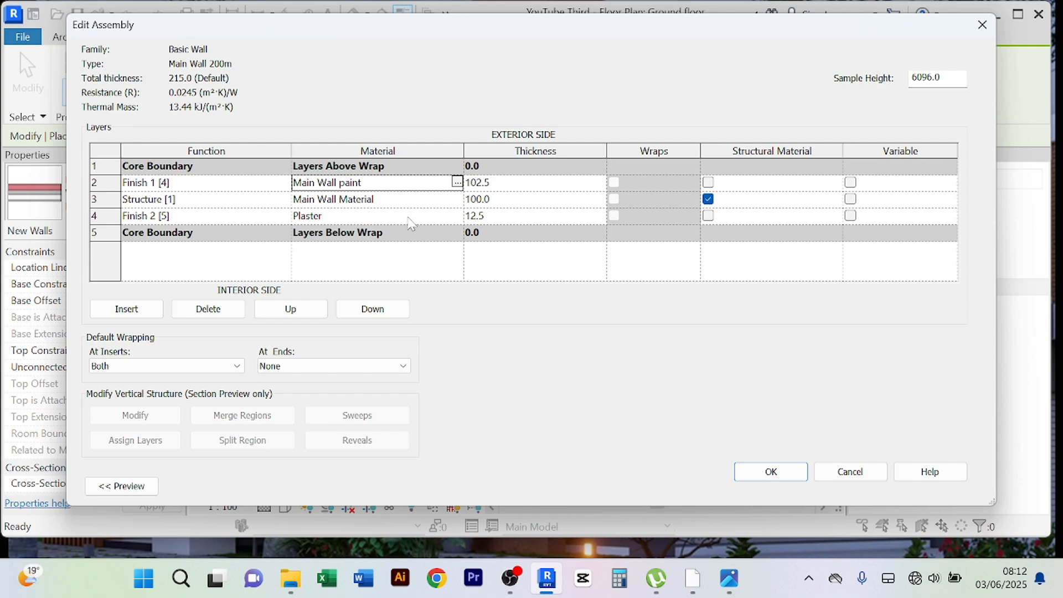
# - Assign the Main Wall paint material to the Finish 2 [5] layer and apply the changes to the Main Wall 200m type
pyautogui.click(459, 220)
pyautogui.click(457, 216)
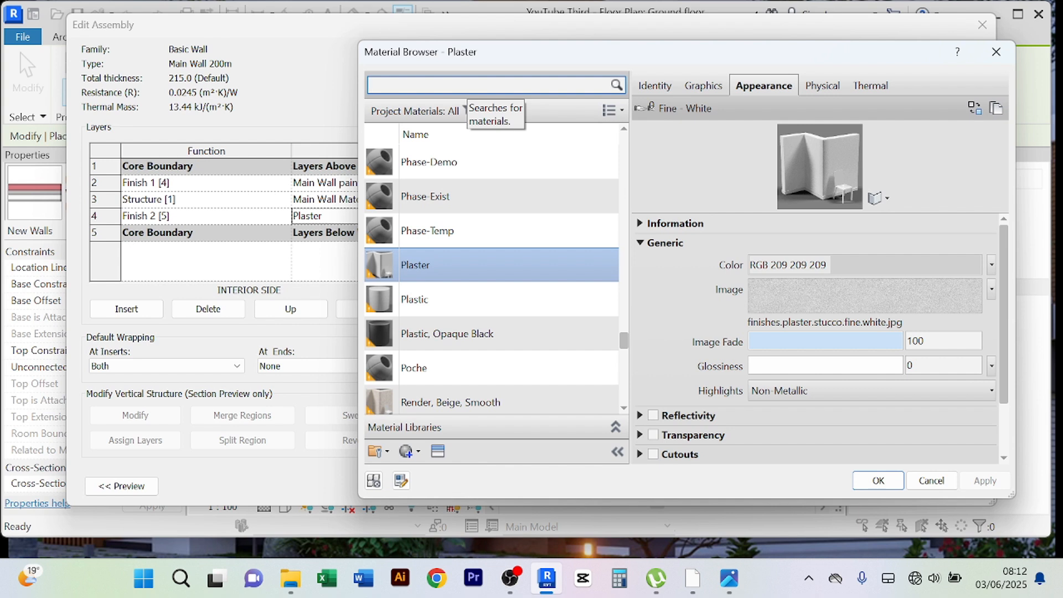
pyautogui.write('main')
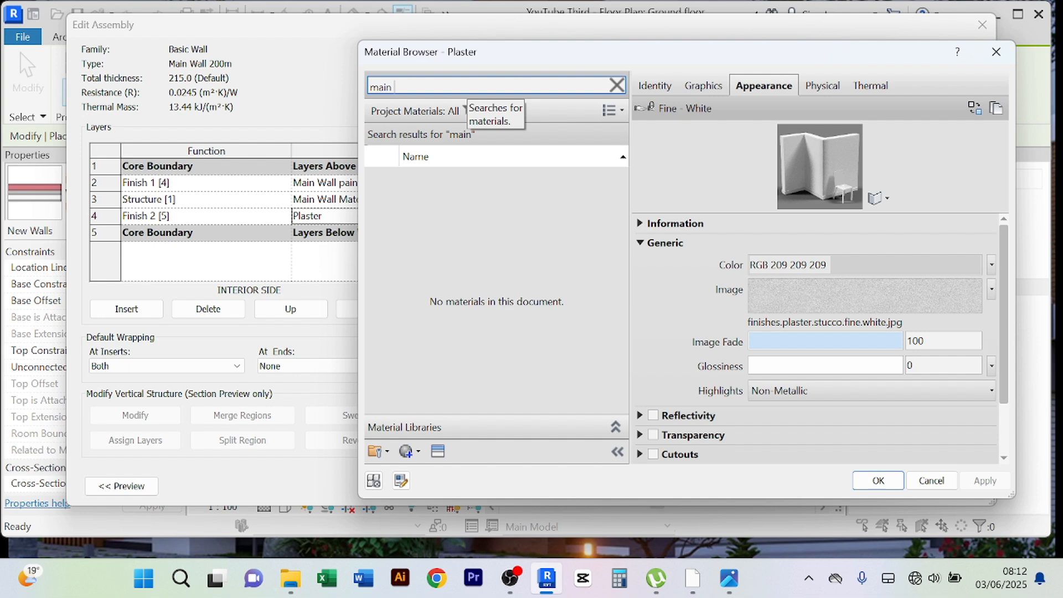
pyautogui.write(' wall')
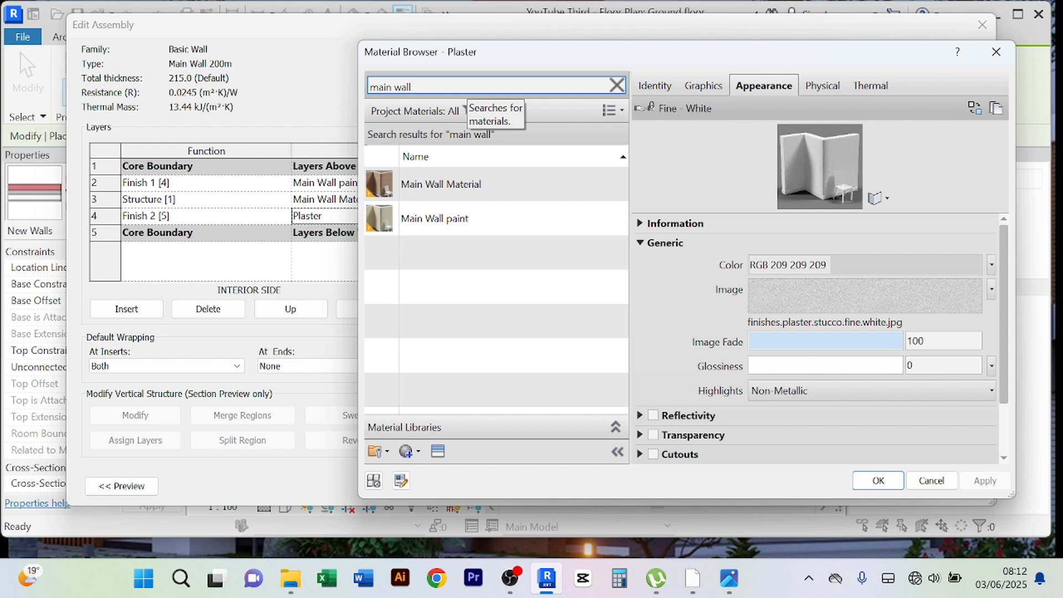
pyautogui.click(476, 226)
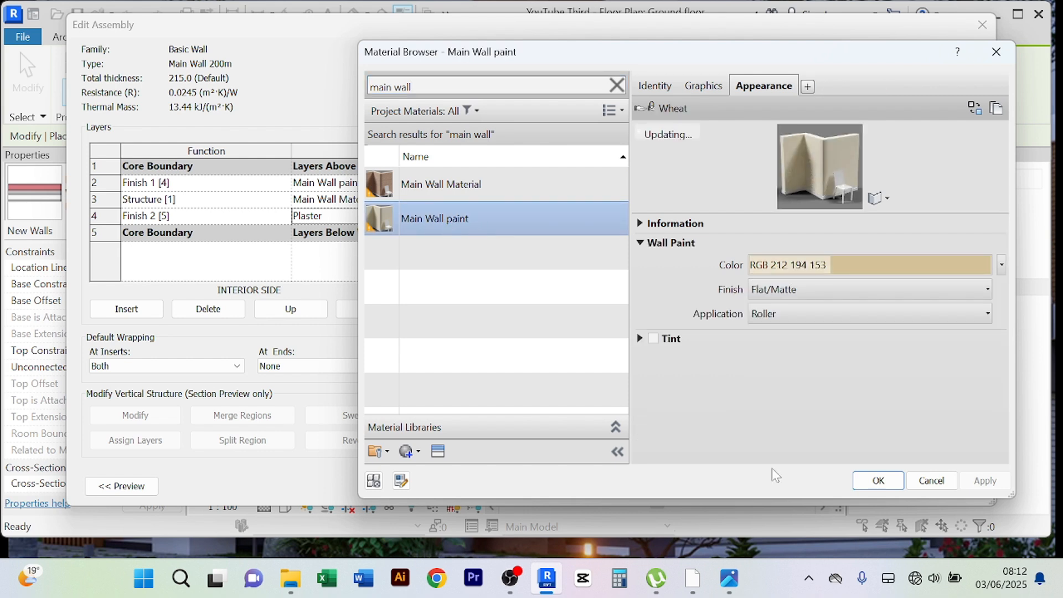
pyautogui.click(880, 480)
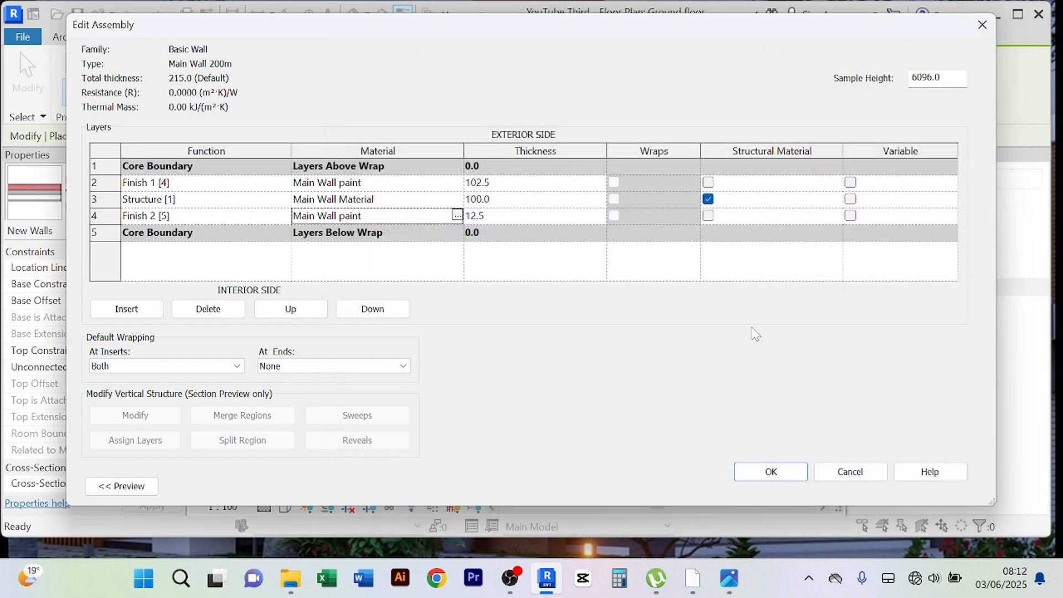
pyautogui.click(772, 471)
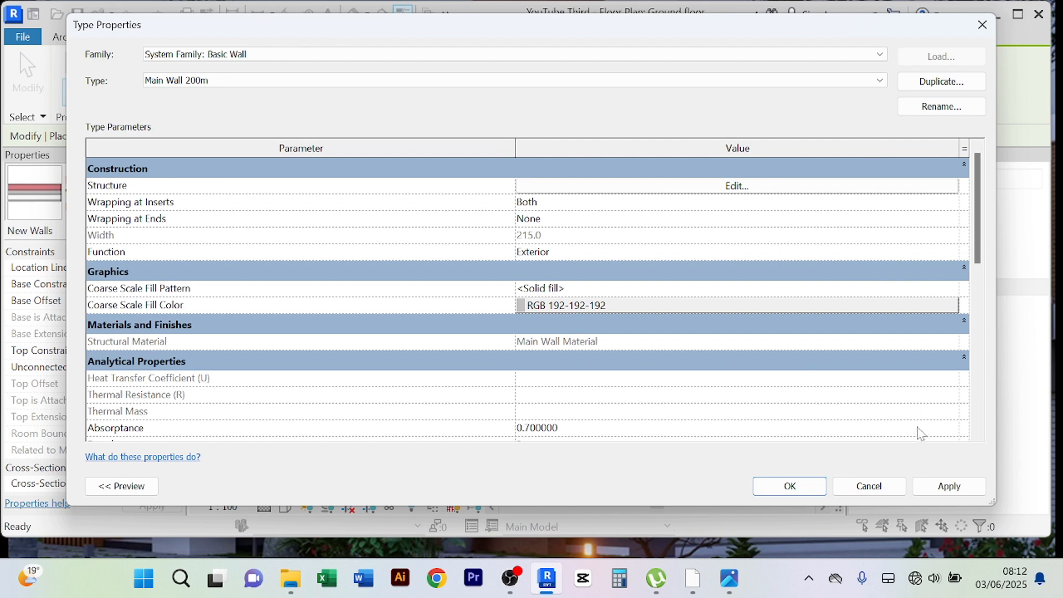
pyautogui.click(946, 486)
pyautogui.click(790, 486)
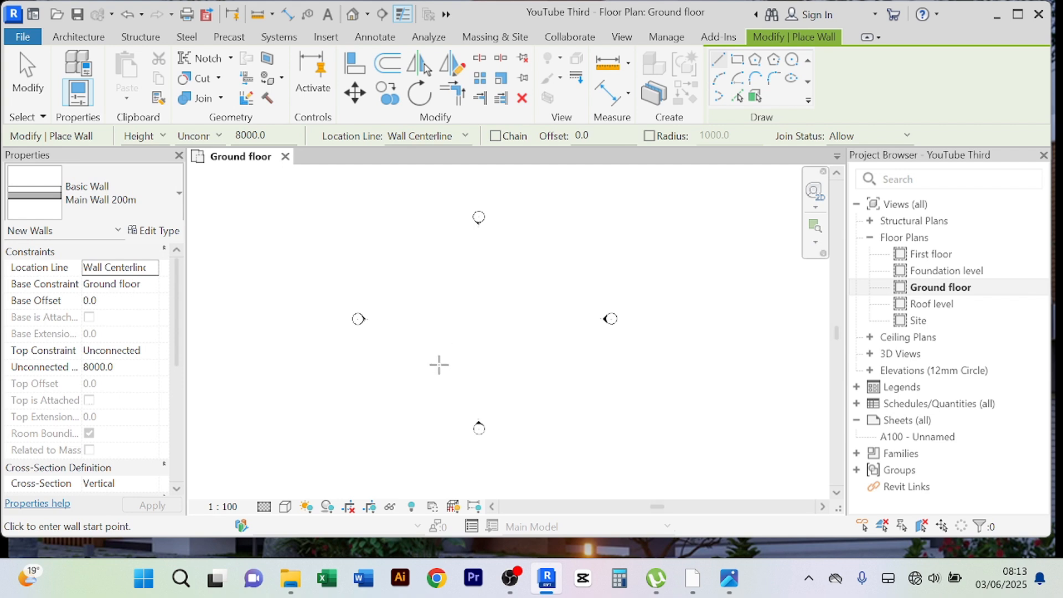
# - Draw a horizontal Main Wall 200m wall about 13000 mm long in the lower part of the area between the elevation markers
pyautogui.click(410, 382)
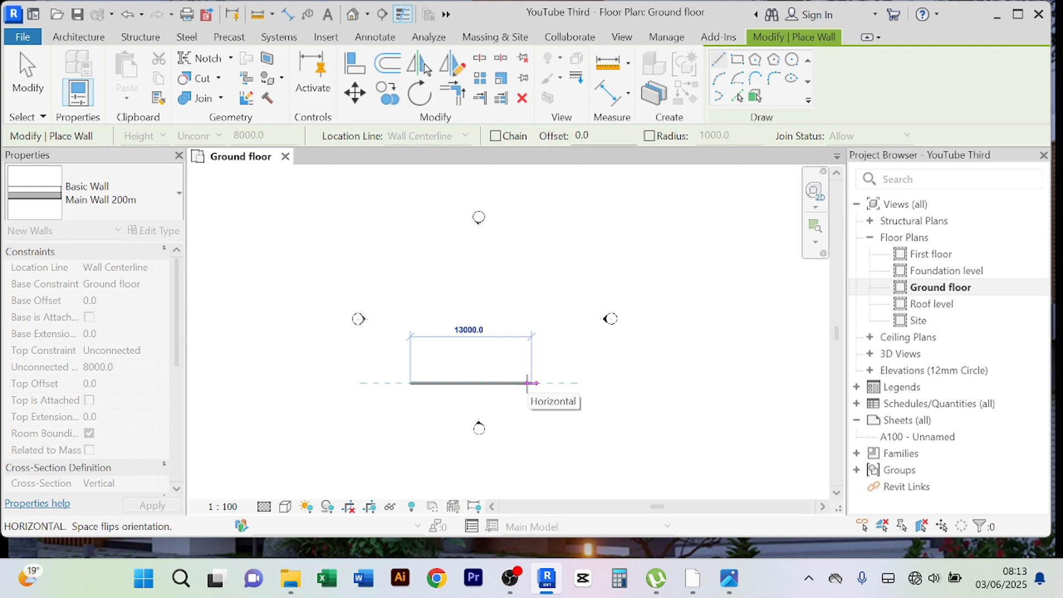
pyautogui.click(531, 383)
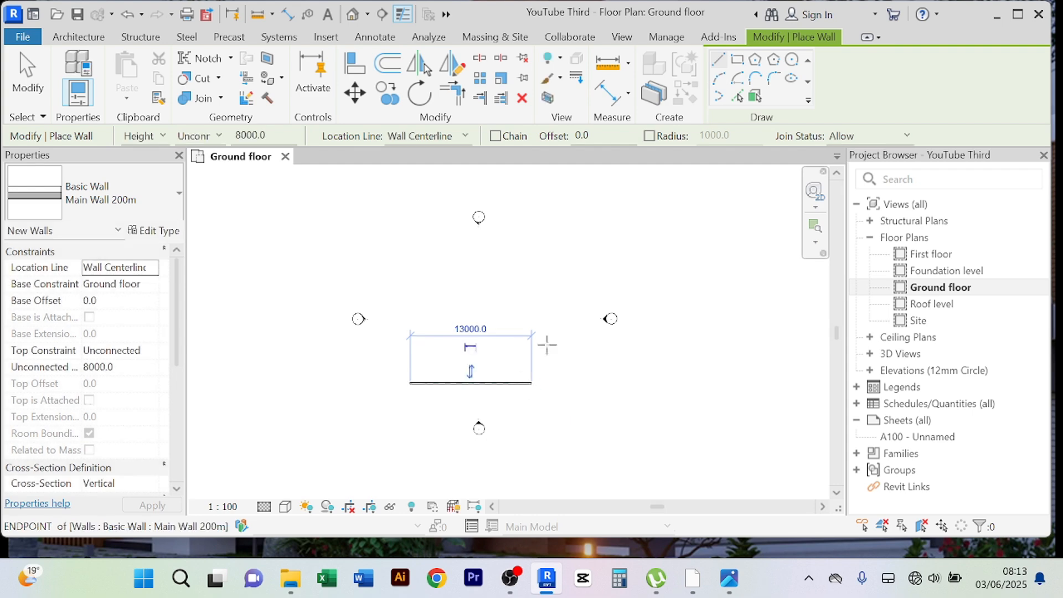
pyautogui.rightClick(580, 228)
pyautogui.click(608, 246)
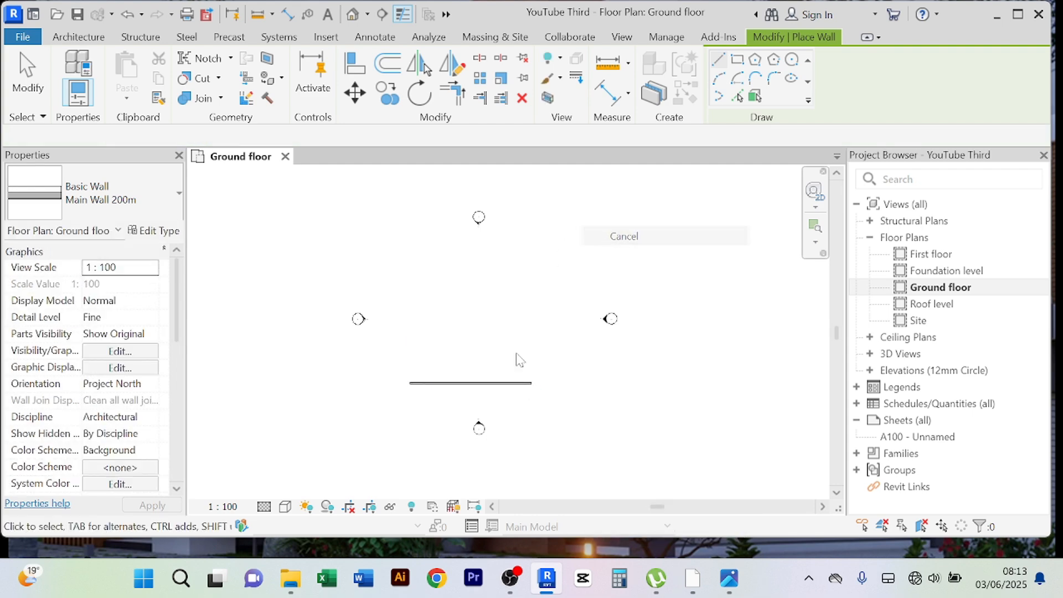
# - Examine the horizontal wall's length and properties in the Ground floor plan
pyautogui.scroll(6, 506, 362)
pyautogui.scroll(-4, 513, 360)
pyautogui.moveTo(516, 348); pyautogui.dragTo(482, 286, button='middle')
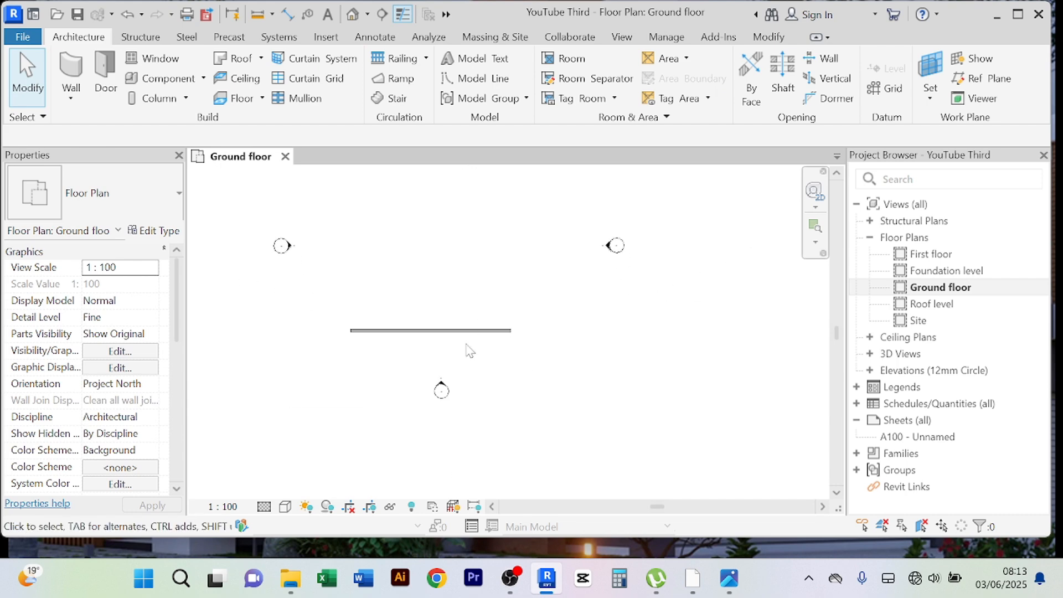
pyautogui.scroll(3, 466, 341)
pyautogui.click(471, 322)
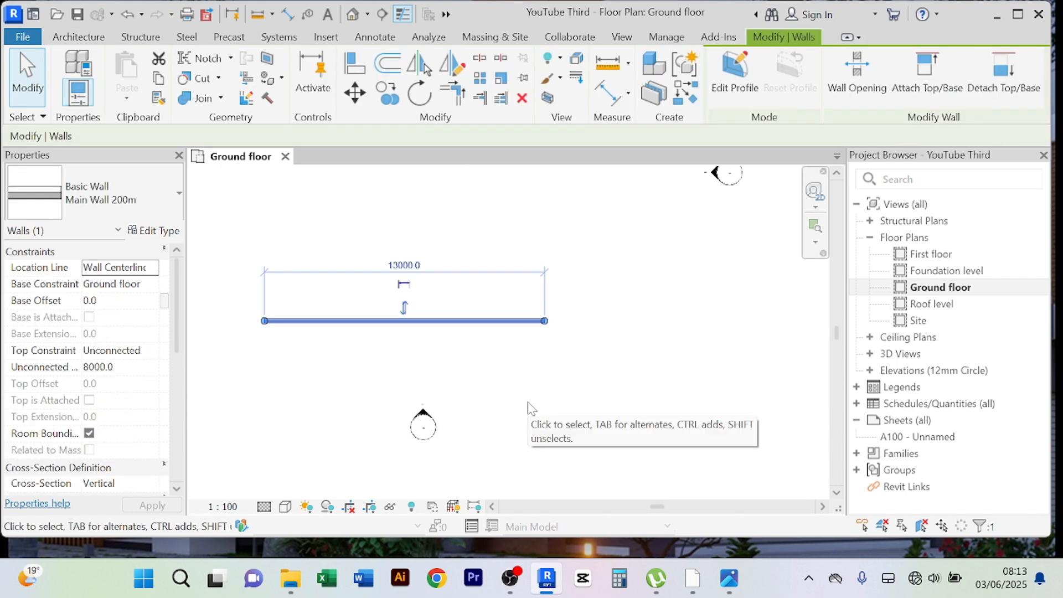
pyautogui.scroll(-1, 530, 407)
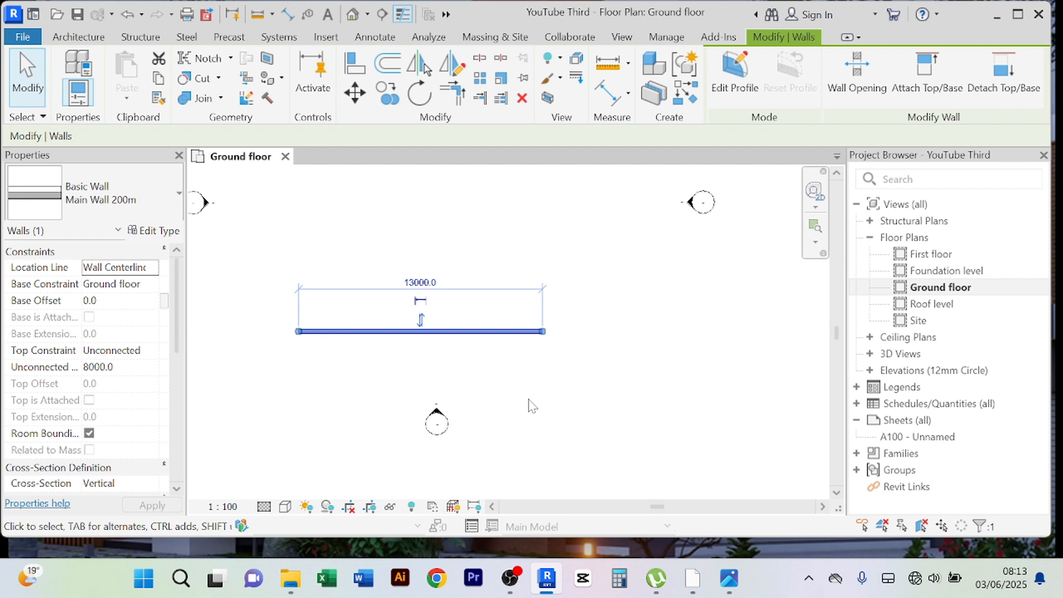
pyautogui.moveTo(526, 408); pyautogui.dragTo(553, 408, button='middle')
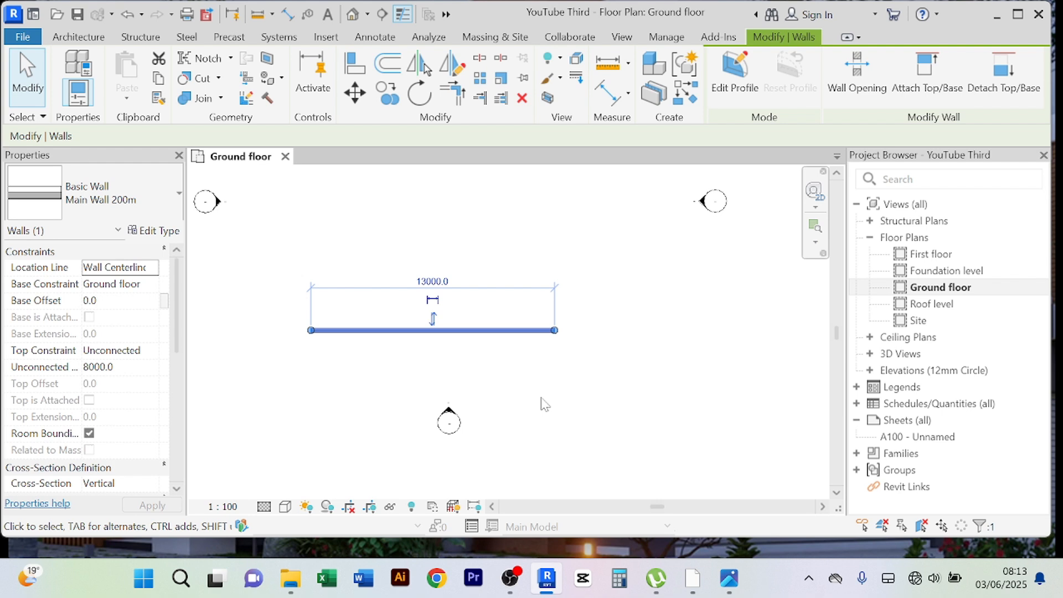
pyautogui.scroll(-2, 542, 401)
pyautogui.moveTo(541, 403); pyautogui.dragTo(553, 398, button='middle')
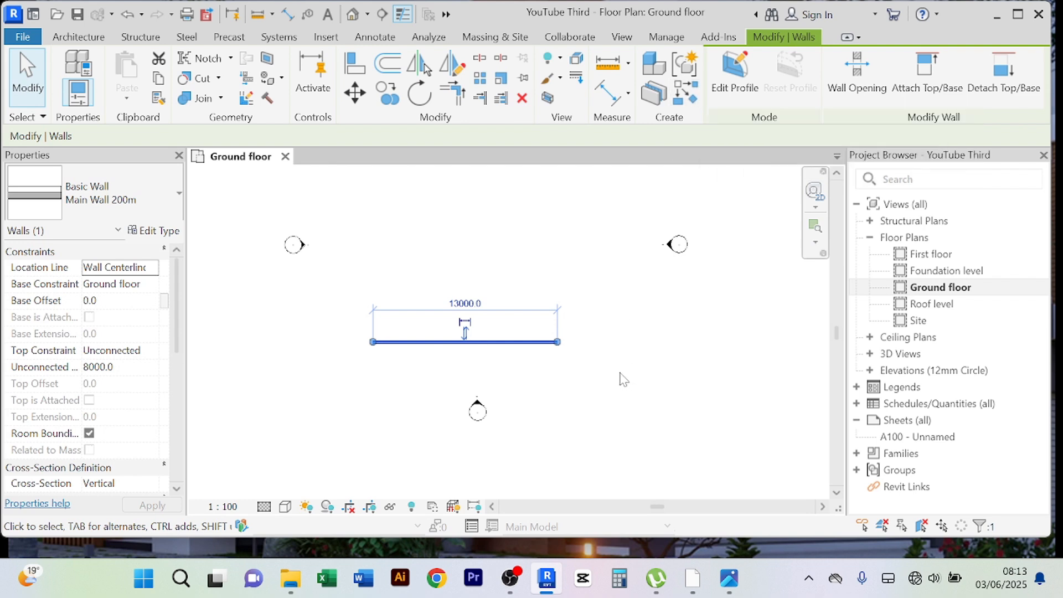
pyautogui.click(688, 350)
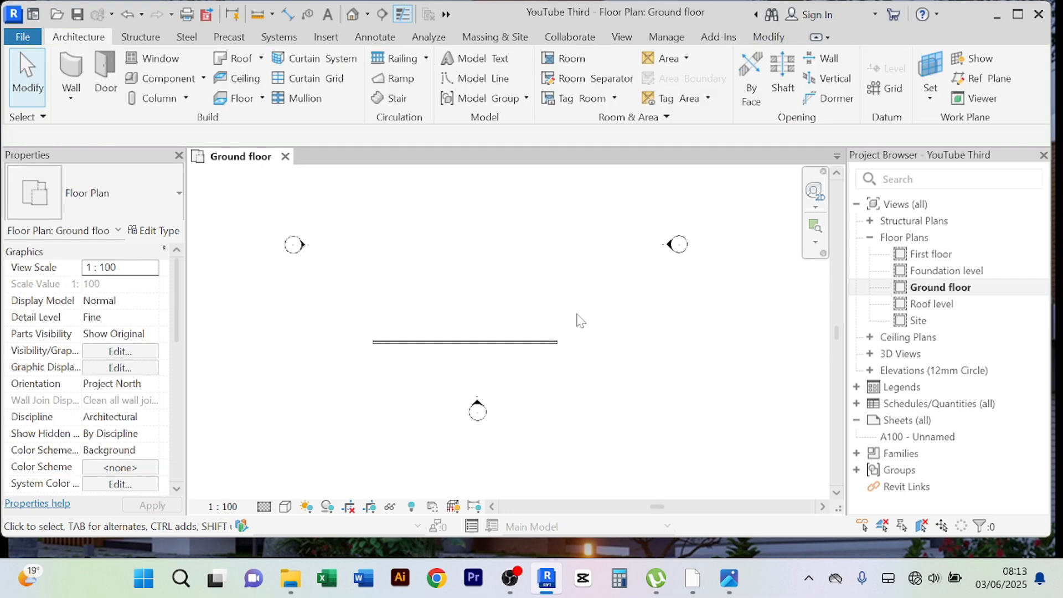
# - Create a similar wall from the horizontal one, drawing it vertically about 11000 mm long across the horizontal wall
pyautogui.click(447, 342)
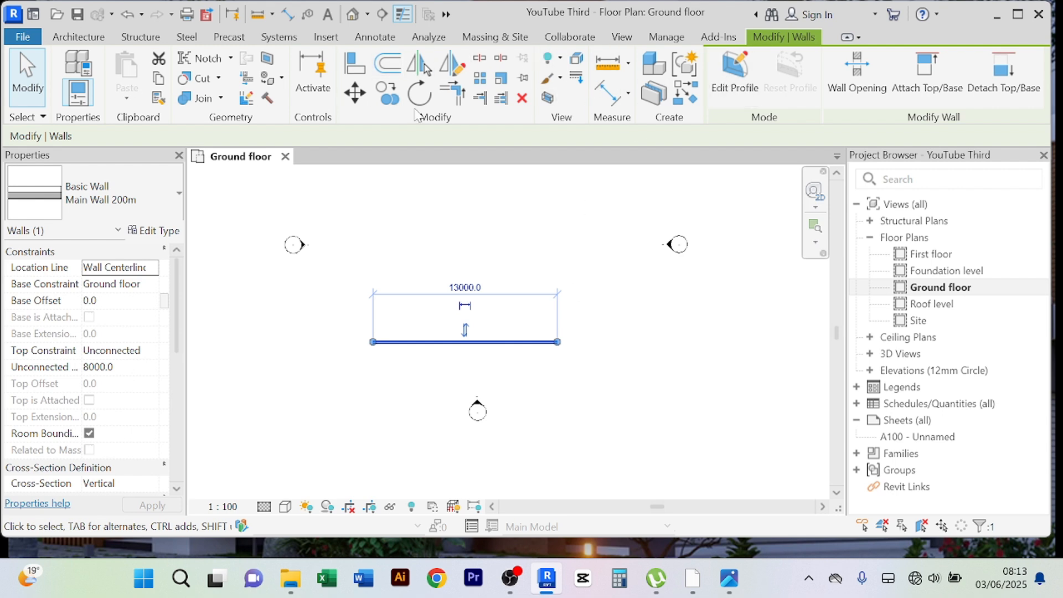
pyautogui.click(685, 94)
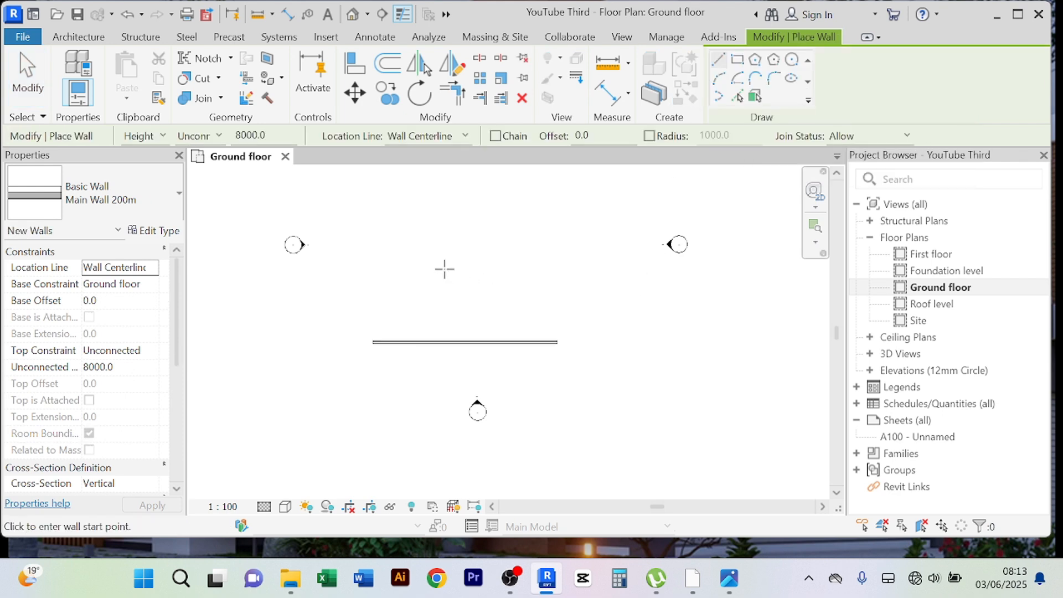
pyautogui.click(422, 247)
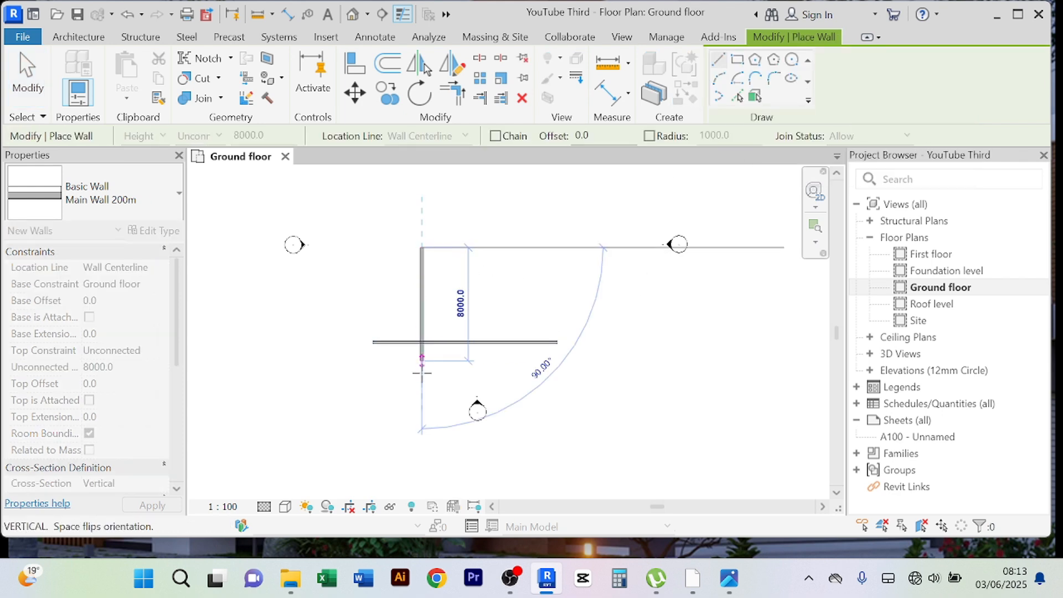
pyautogui.click(422, 403)
pyautogui.rightClick(646, 324)
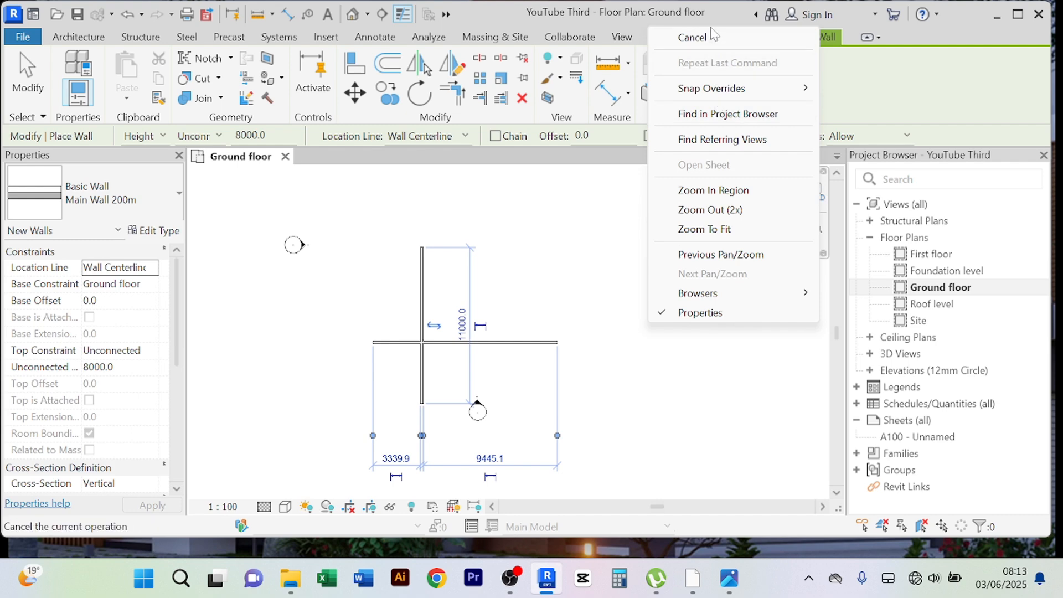
pyautogui.click(692, 35)
pyautogui.rightClick(679, 376)
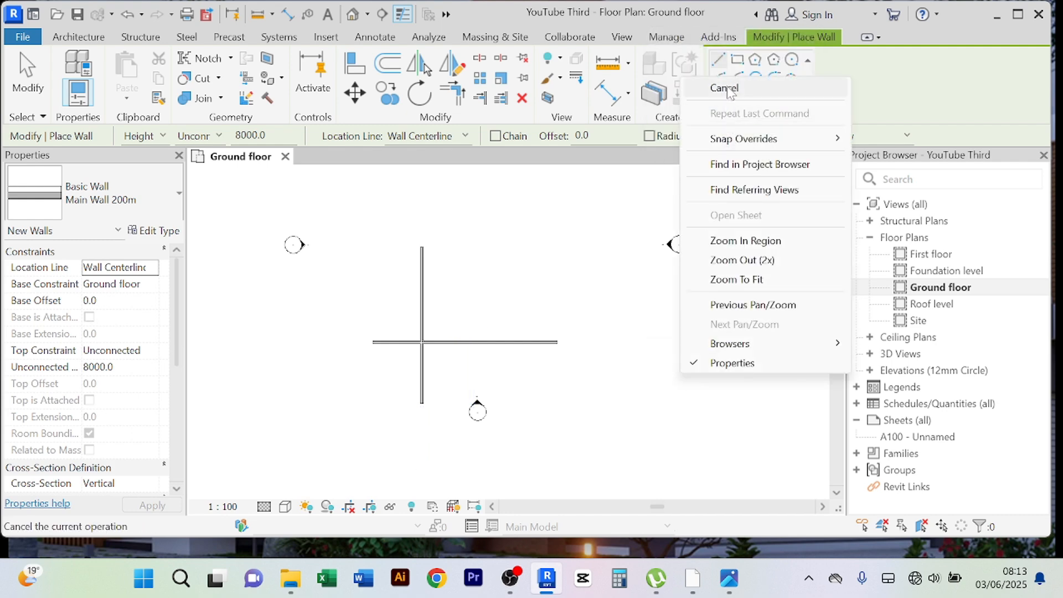
pyautogui.click(720, 87)
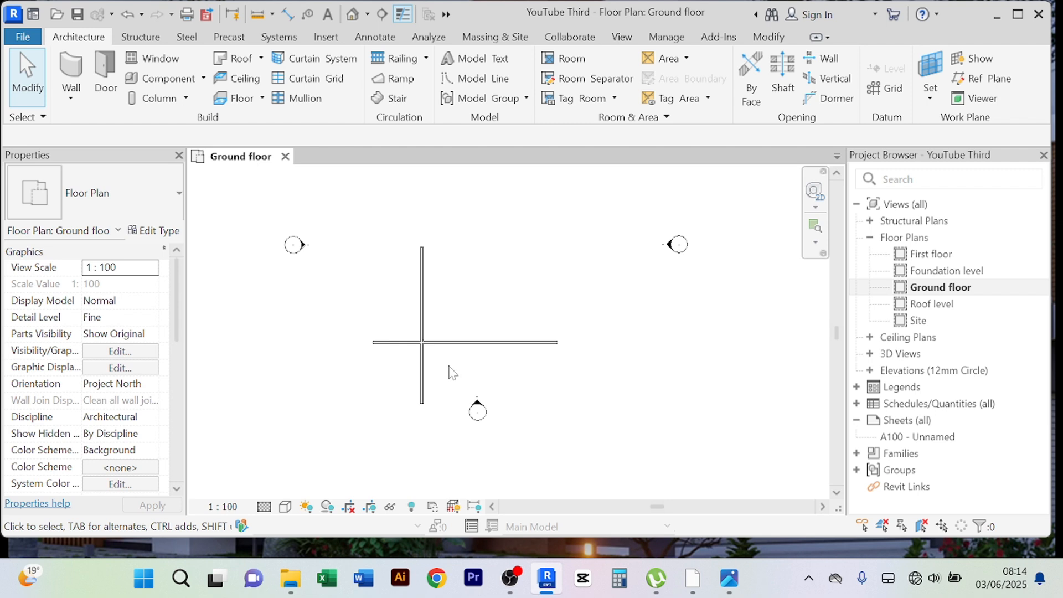
pyautogui.scroll(2, 453, 372)
pyautogui.scroll(-2, 453, 372)
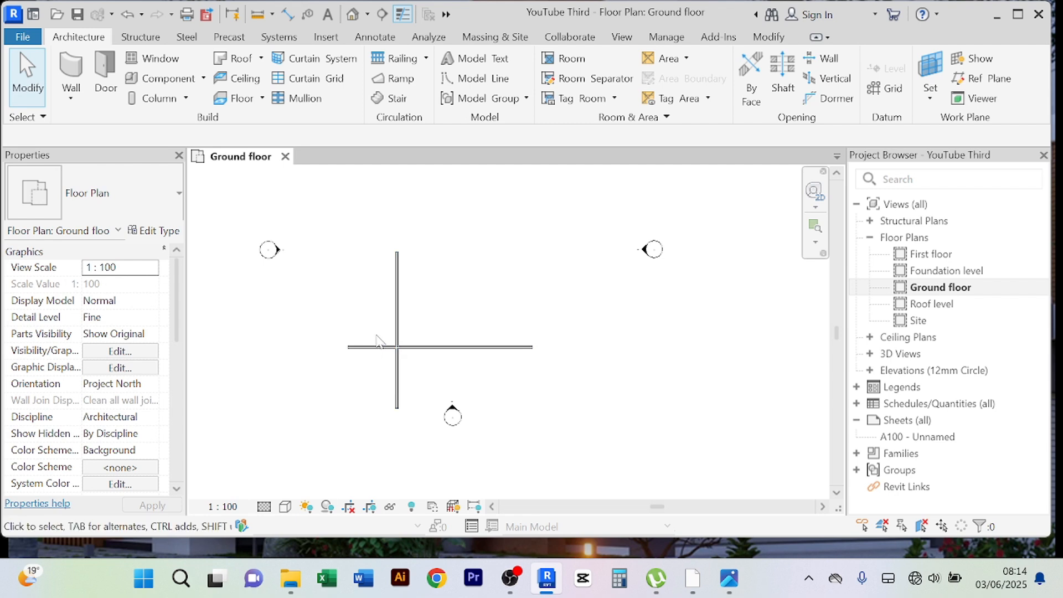
pyautogui.moveTo(384, 338); pyautogui.dragTo(388, 314, button='middle')
pyautogui.moveTo(434, 365); pyautogui.dragTo(370, 292)
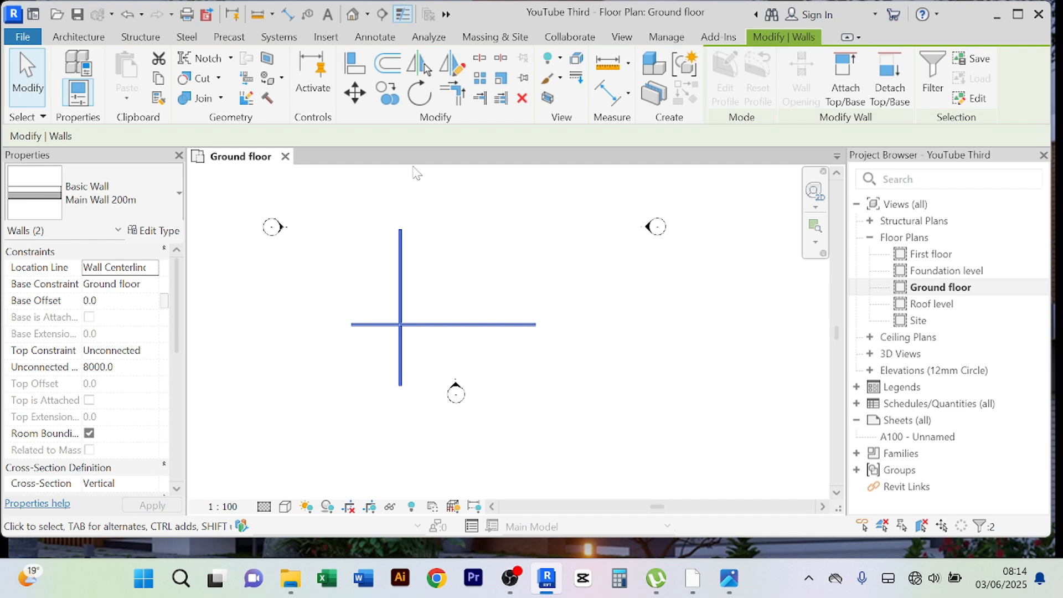
pyautogui.click(509, 256)
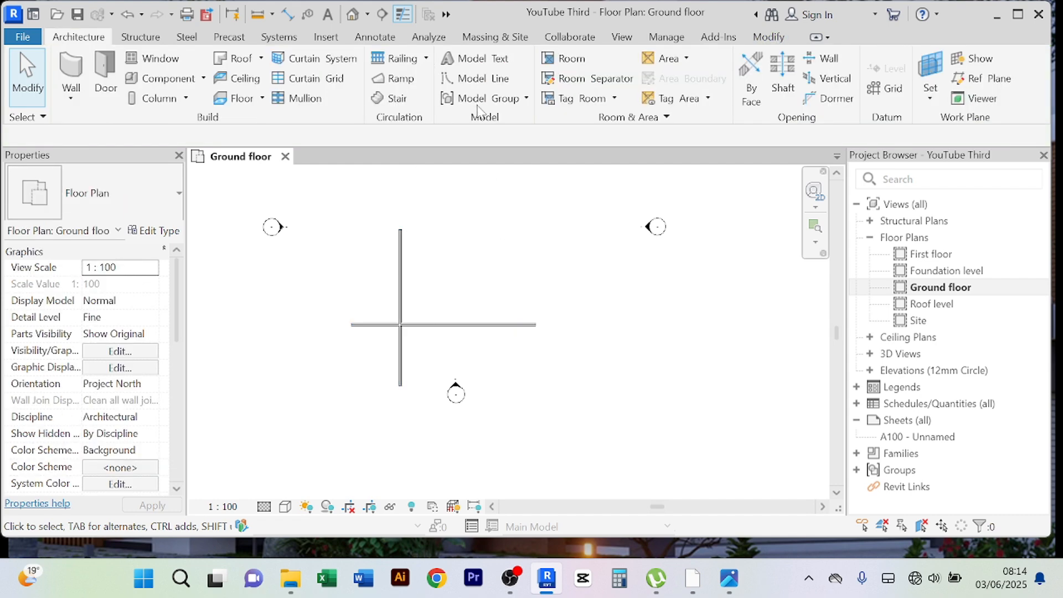
# - Try trimming the crossing walls to a corner that keeps the upper vertical and right horizontal parts, and undo the trim
pyautogui.click(401, 354)
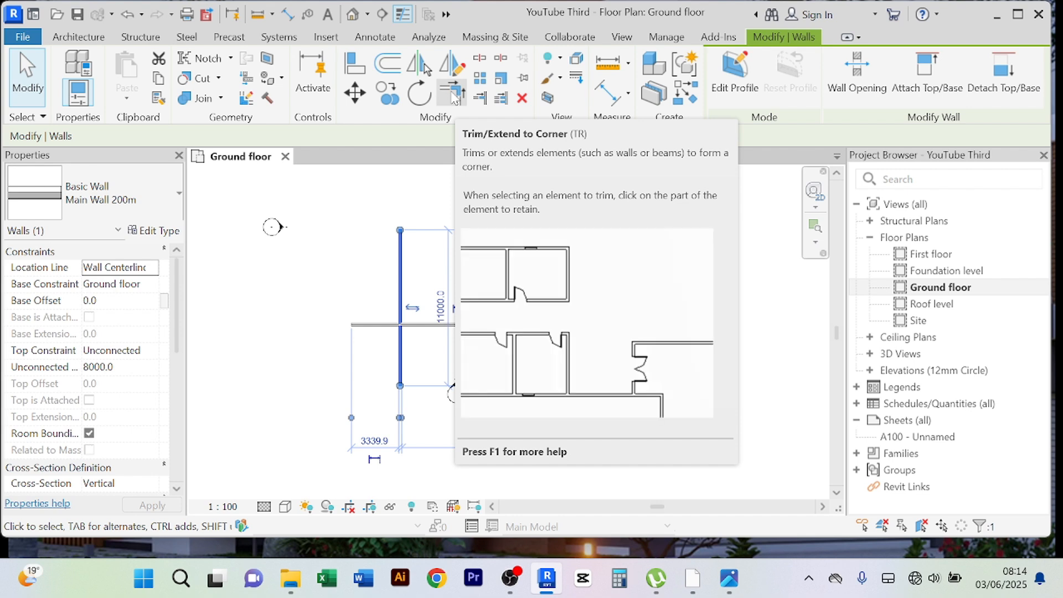
pyautogui.click(452, 96)
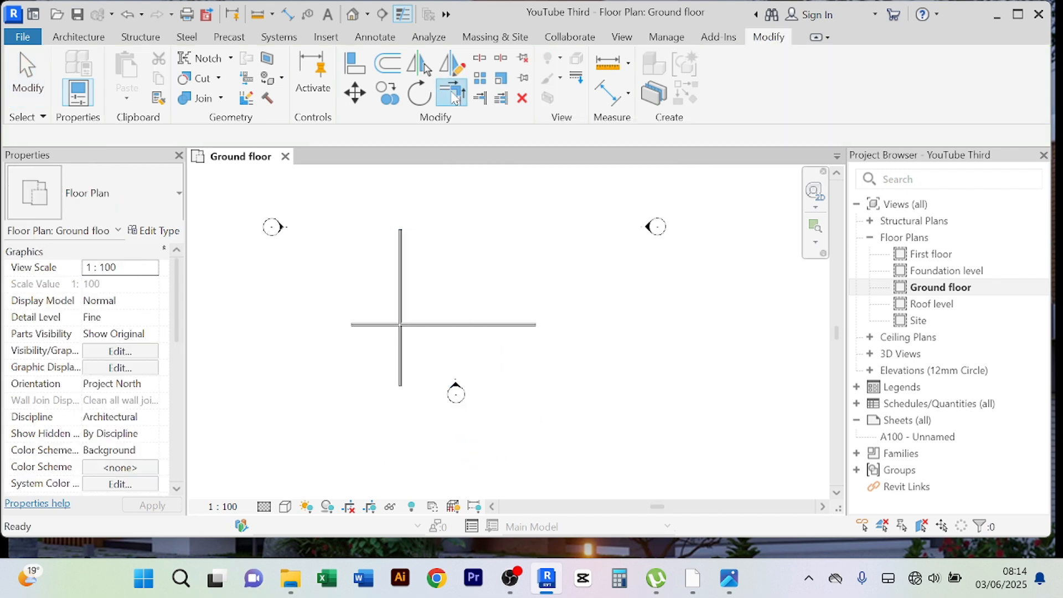
pyautogui.click(404, 304)
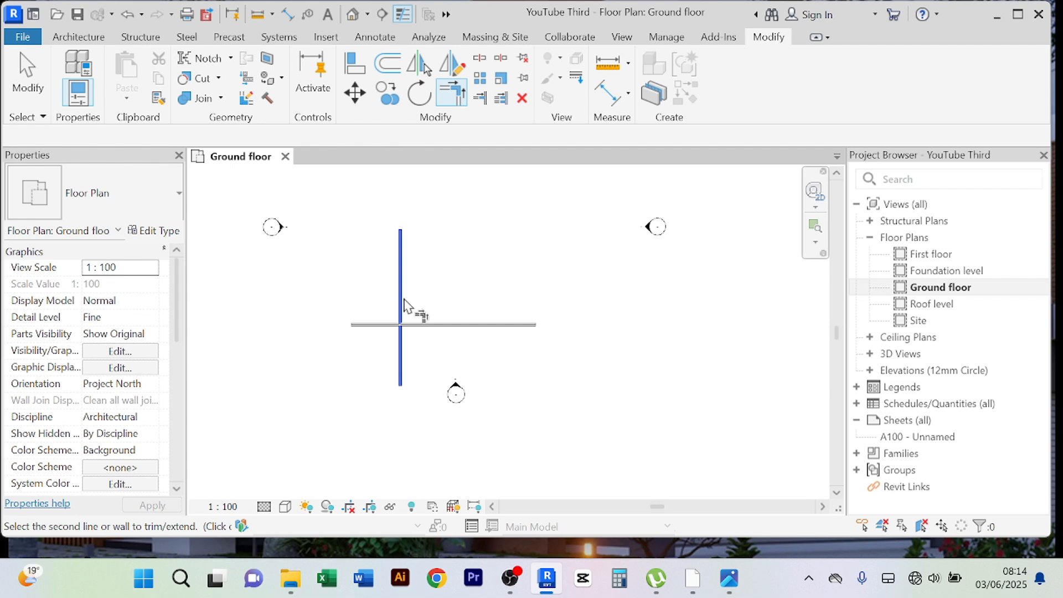
pyautogui.click(440, 325)
pyautogui.rightClick(479, 220)
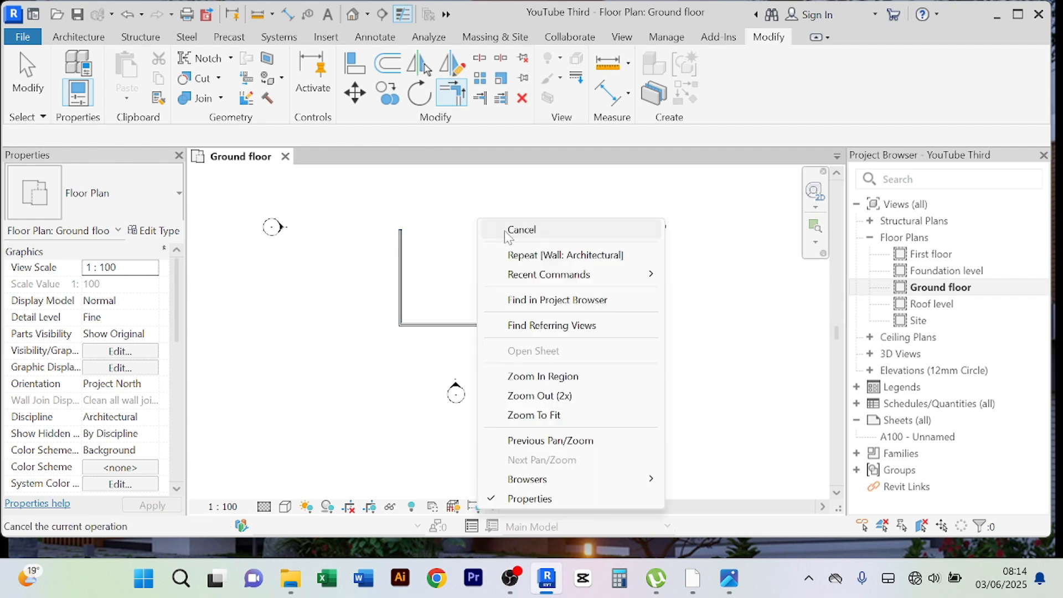
pyautogui.click(504, 230)
pyautogui.hotkey('ctrl', 'z')
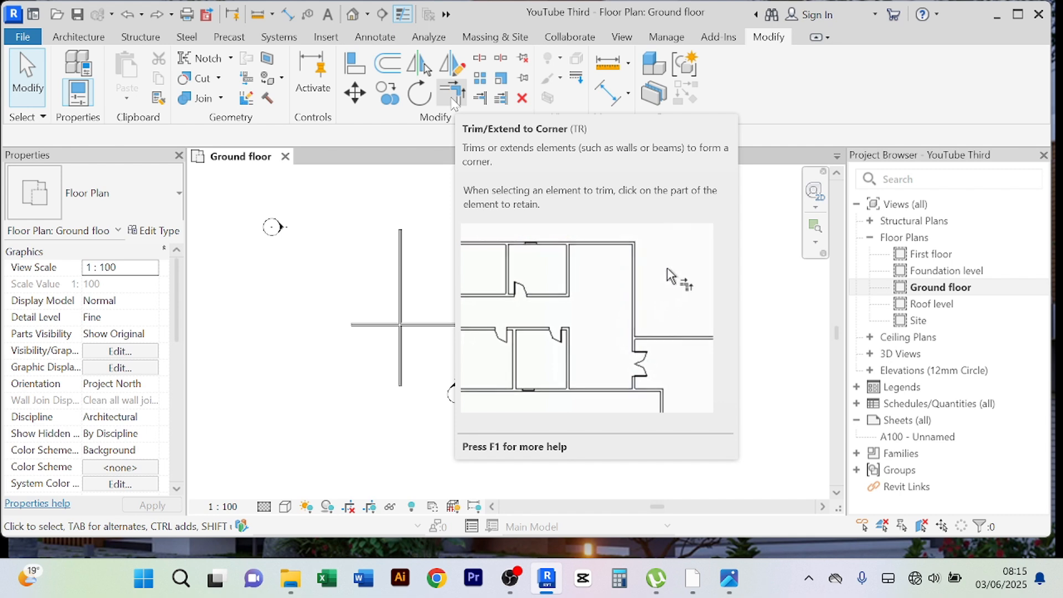
# - Try trimming the crossing walls to a corner that keeps the upper vertical and left horizontal parts, and undo the trim
pyautogui.click(452, 93)
pyautogui.scroll(3, 450, 275)
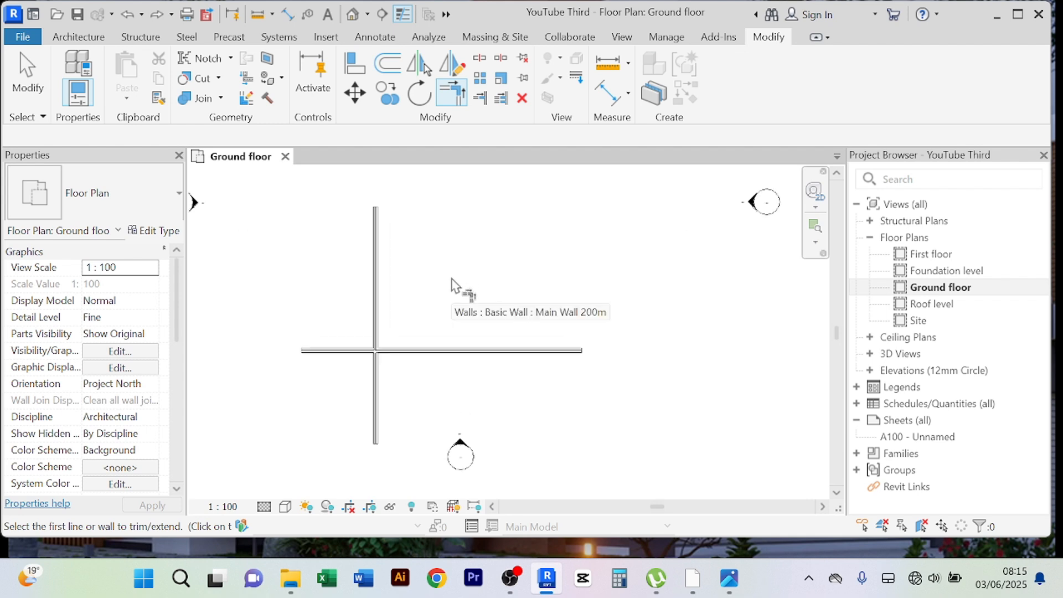
pyautogui.moveTo(463, 286)
pyautogui.mouseDown(button='middle')
pyautogui.moveTo(474, 216)
pyautogui.moveTo(458, 248)
pyautogui.moveTo(467, 286)
pyautogui.mouseUp(button='middle')
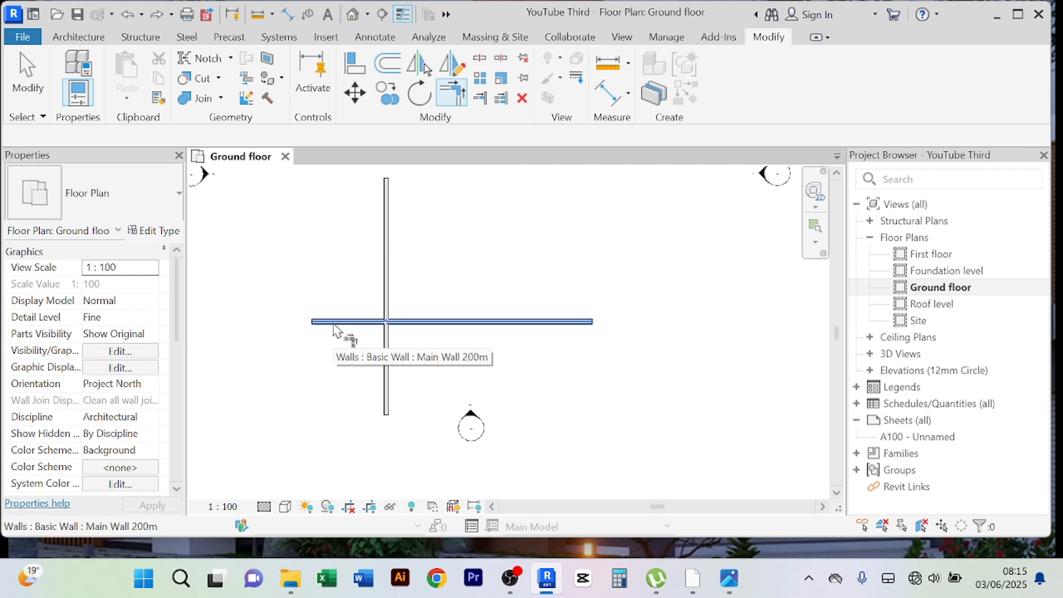
pyautogui.click(389, 245)
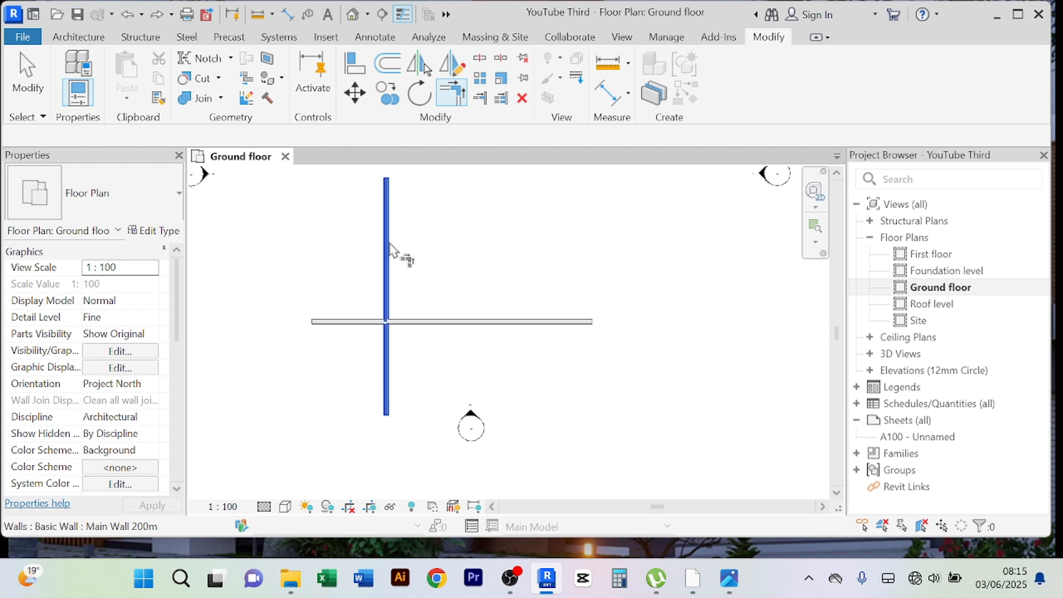
pyautogui.click(352, 326)
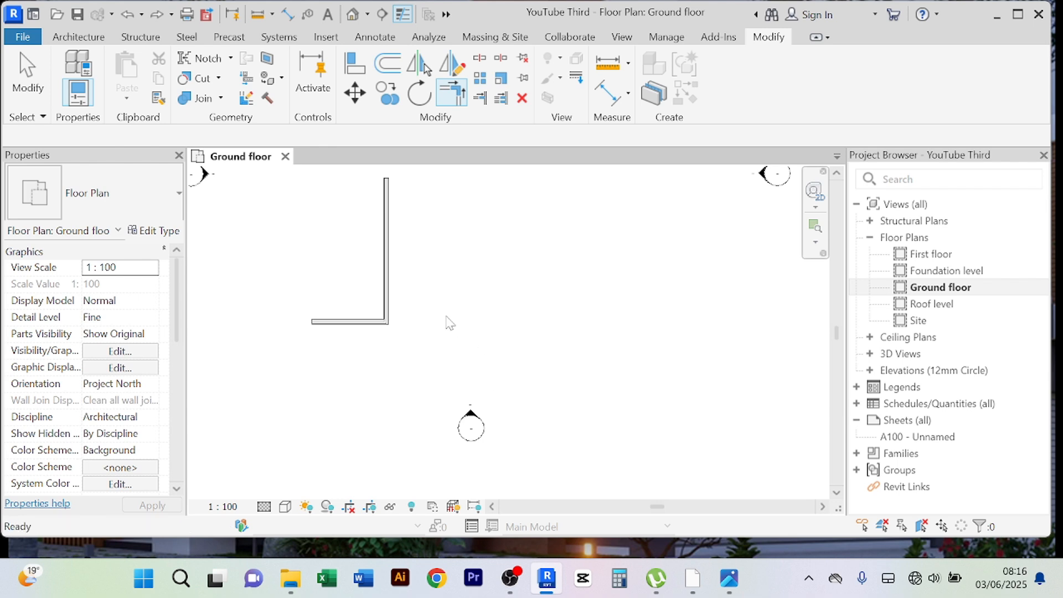
pyautogui.hotkey('ctrl', 'z')
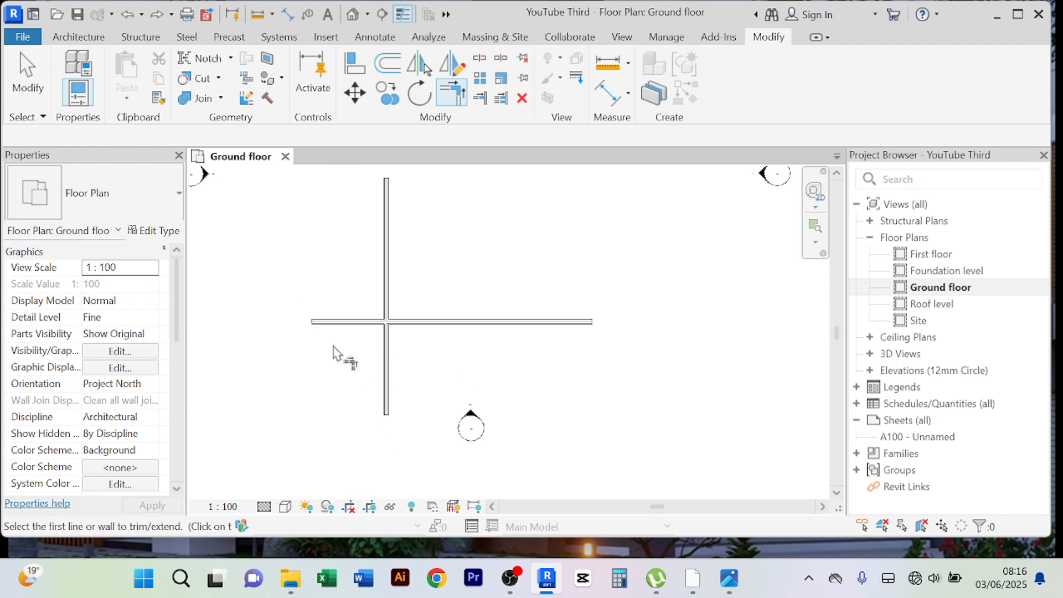
# - Trim the crossing walls to a corner, keeping the vertical wall's upper part and the horizontal wall's right part
pyautogui.click(388, 213)
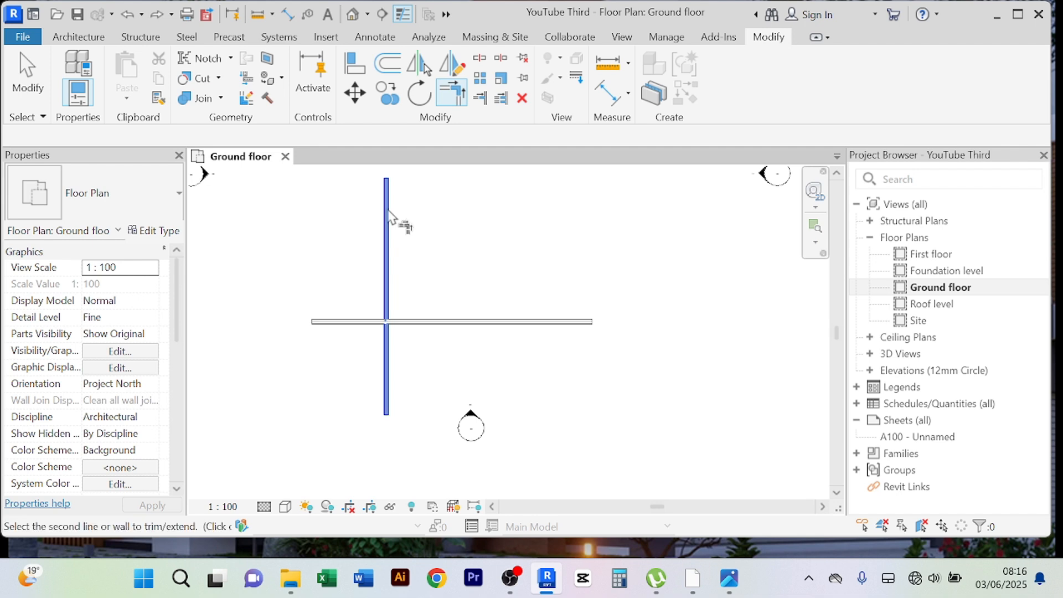
pyautogui.click(491, 323)
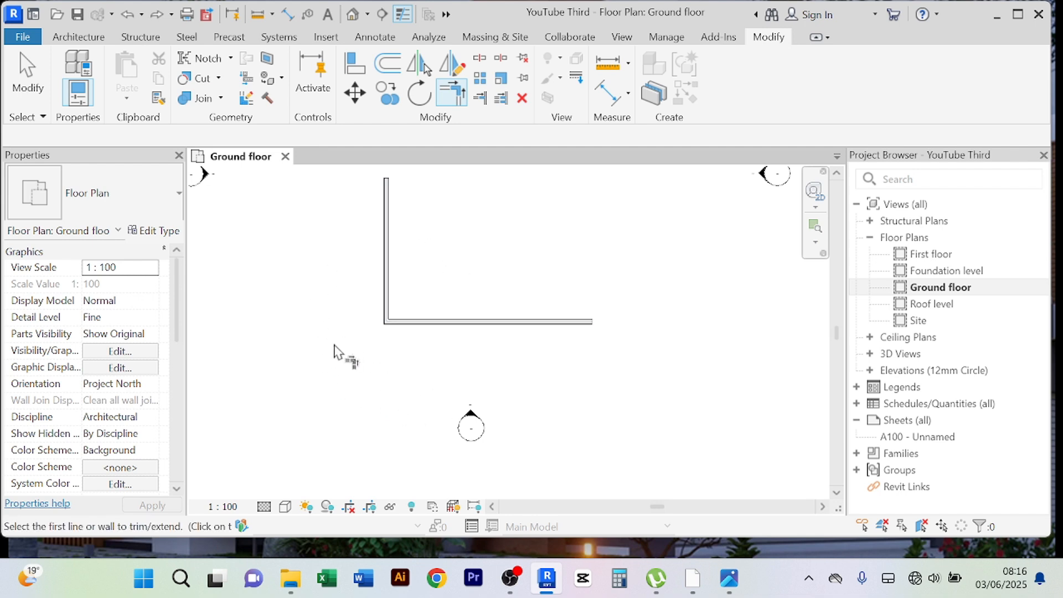
pyautogui.scroll(-3, 336, 352)
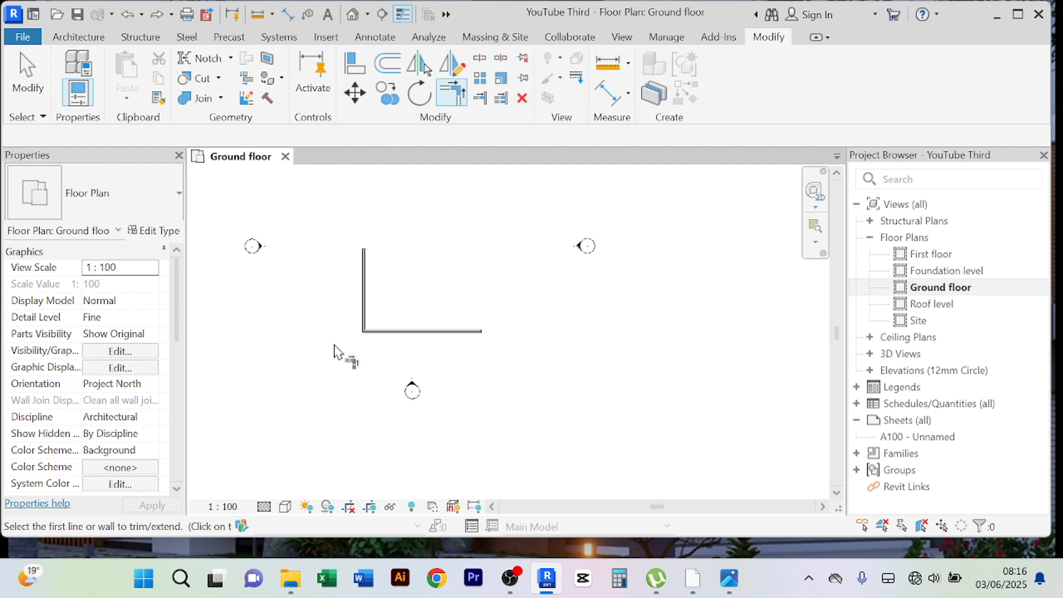
pyautogui.rightClick(467, 242)
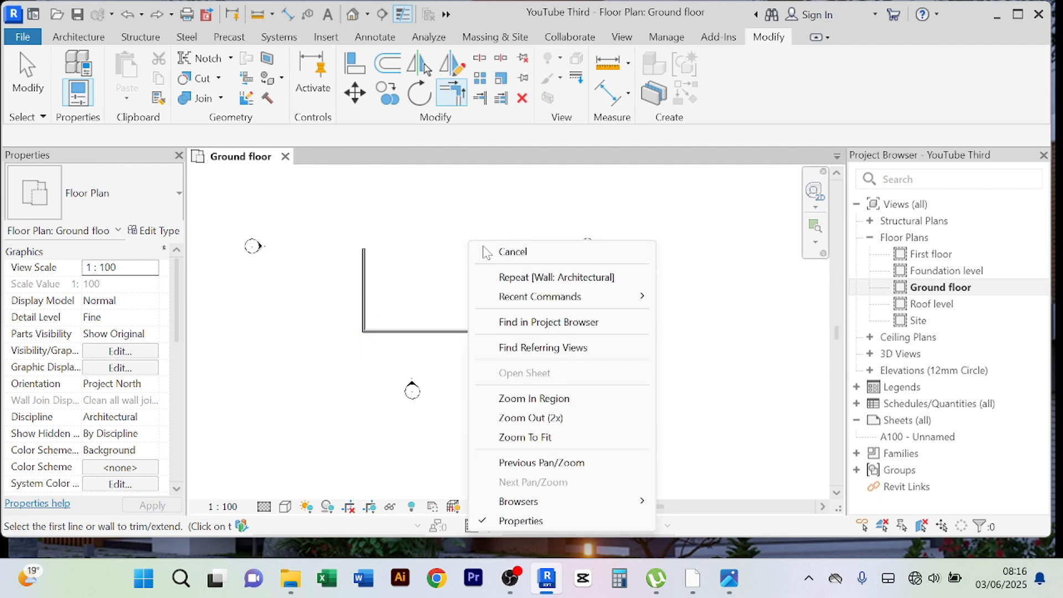
pyautogui.click(502, 253)
pyautogui.rightClick(442, 215)
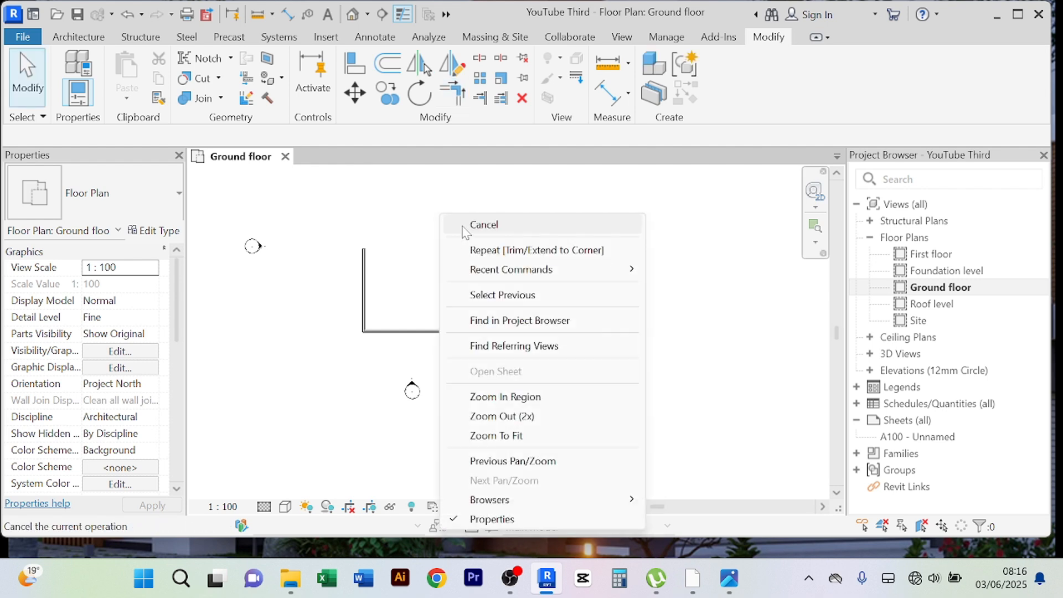
pyautogui.click(470, 226)
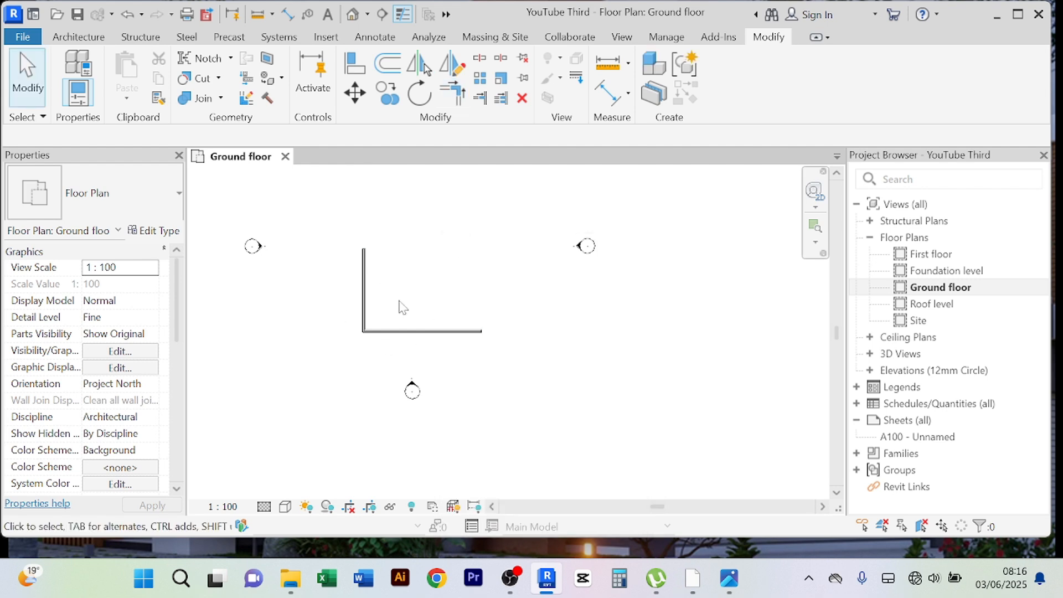
pyautogui.scroll(2, 401, 308)
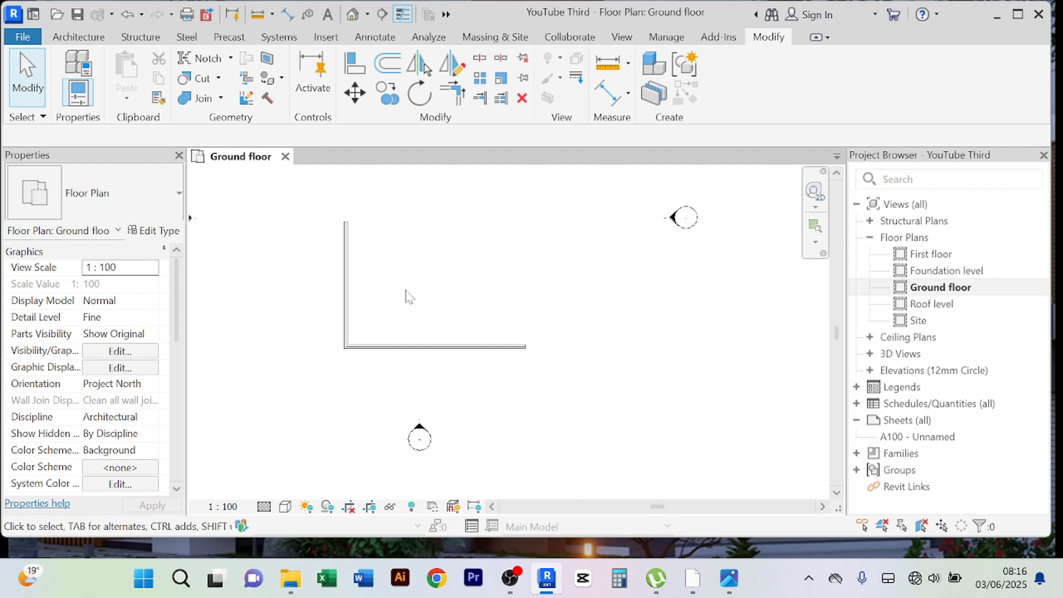
pyautogui.click(429, 347)
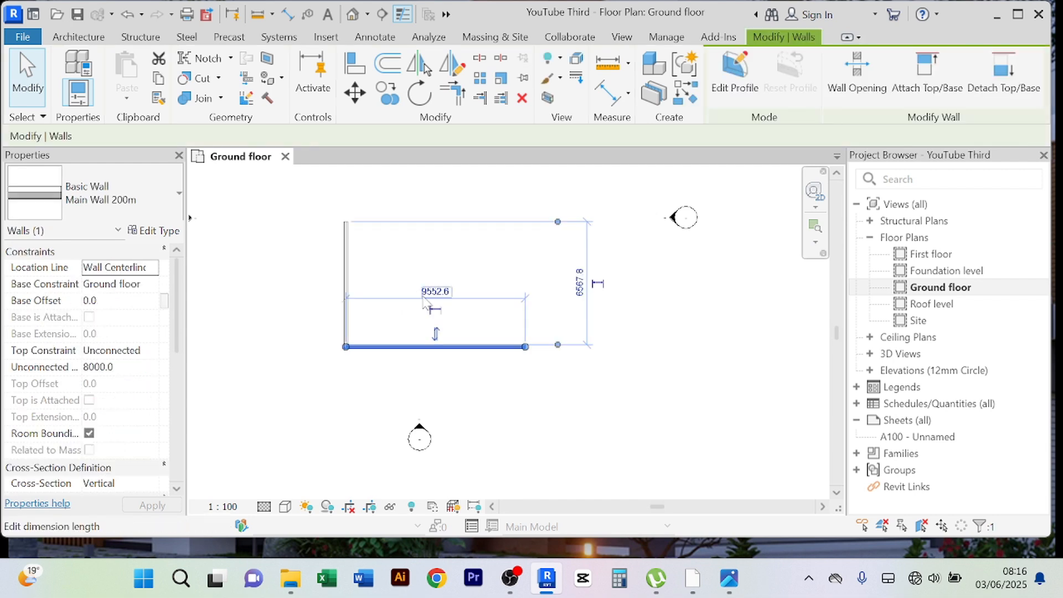
pyautogui.click(543, 410)
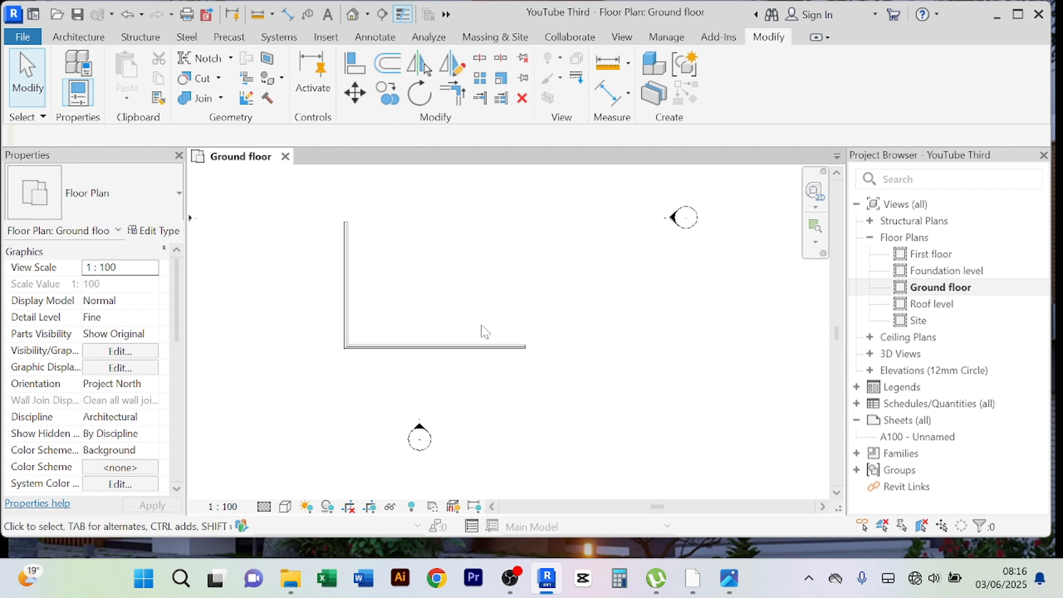
# - Offset a copy of the horizontal wall upward by a numerical distance of 5800
pyautogui.click(472, 347)
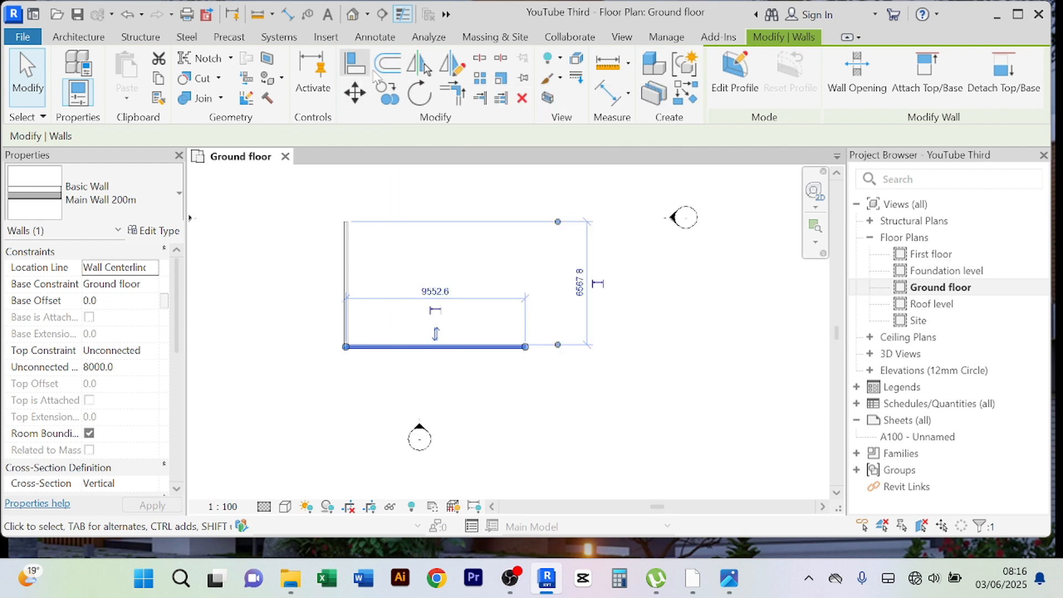
pyautogui.click(387, 67)
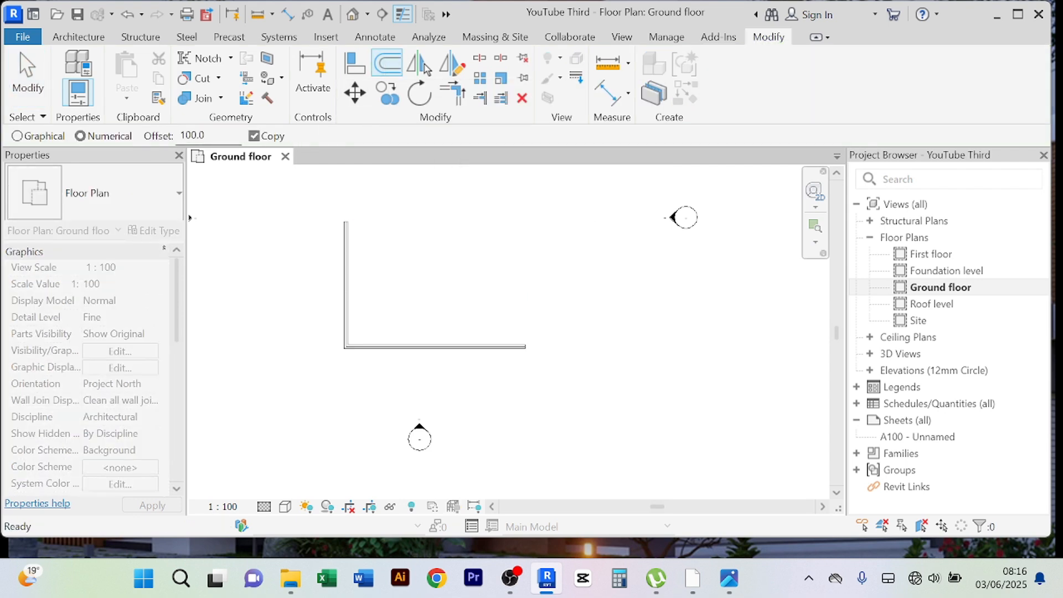
pyautogui.doubleClick(204, 135)
pyautogui.write('58')
pyautogui.press('Return')
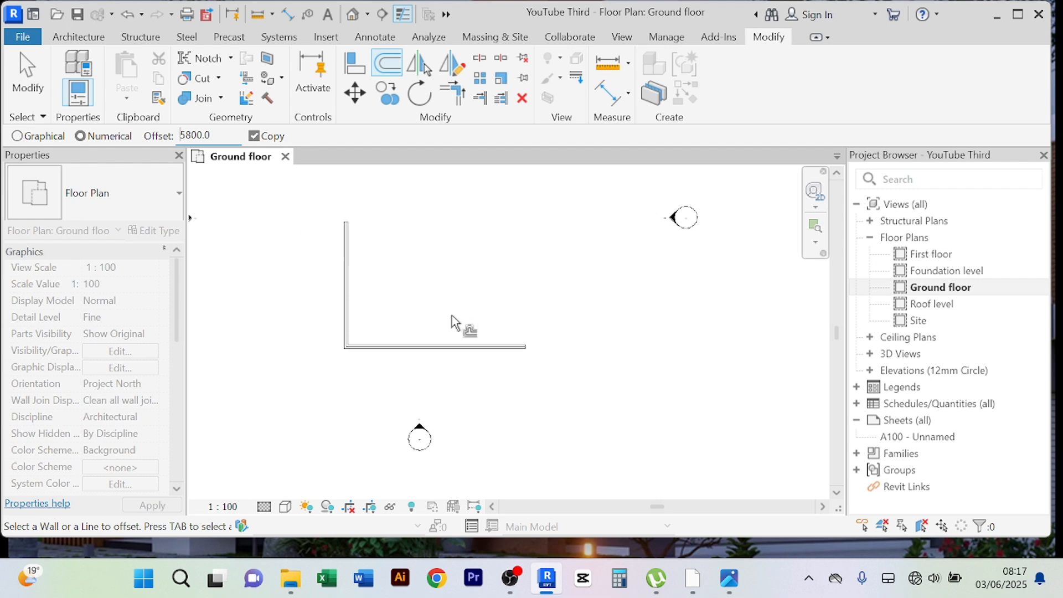
pyautogui.click(436, 348)
pyautogui.rightClick(570, 222)
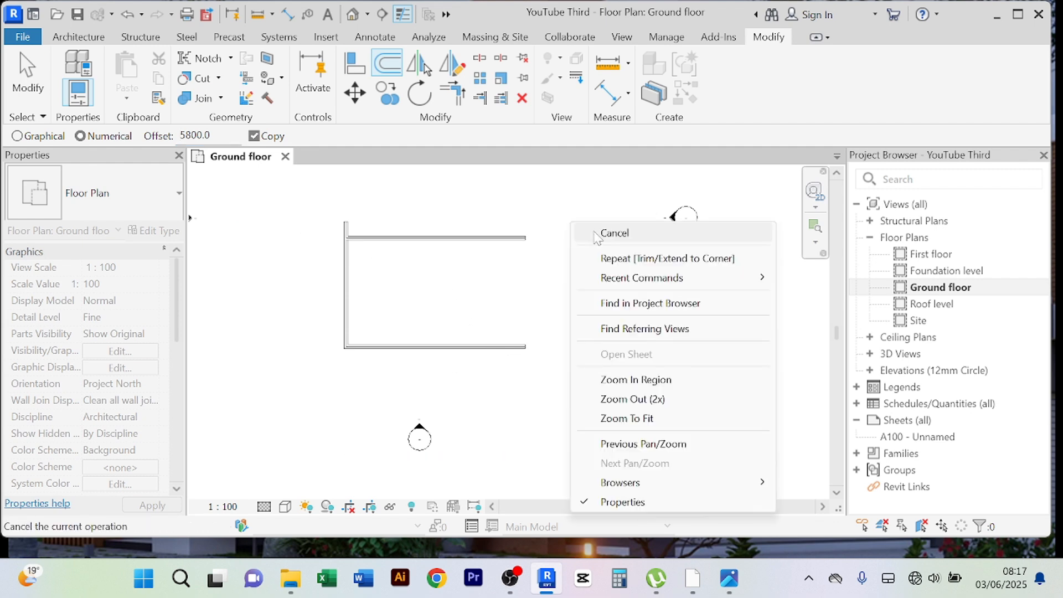
pyautogui.click(598, 233)
pyautogui.rightClick(565, 204)
pyautogui.click(594, 217)
pyautogui.rightClick(554, 189)
pyautogui.click(583, 204)
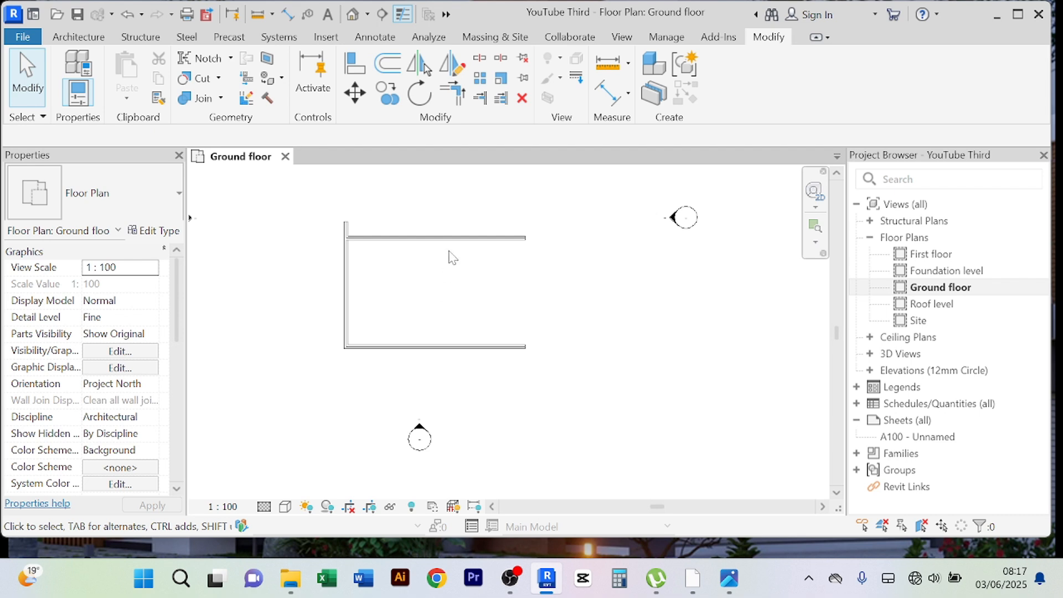
# - In the Main Wall 200m type's structure, set the Finish 1 [4] and Finish 2 [5] layer thicknesses to 10
pyautogui.click(465, 347)
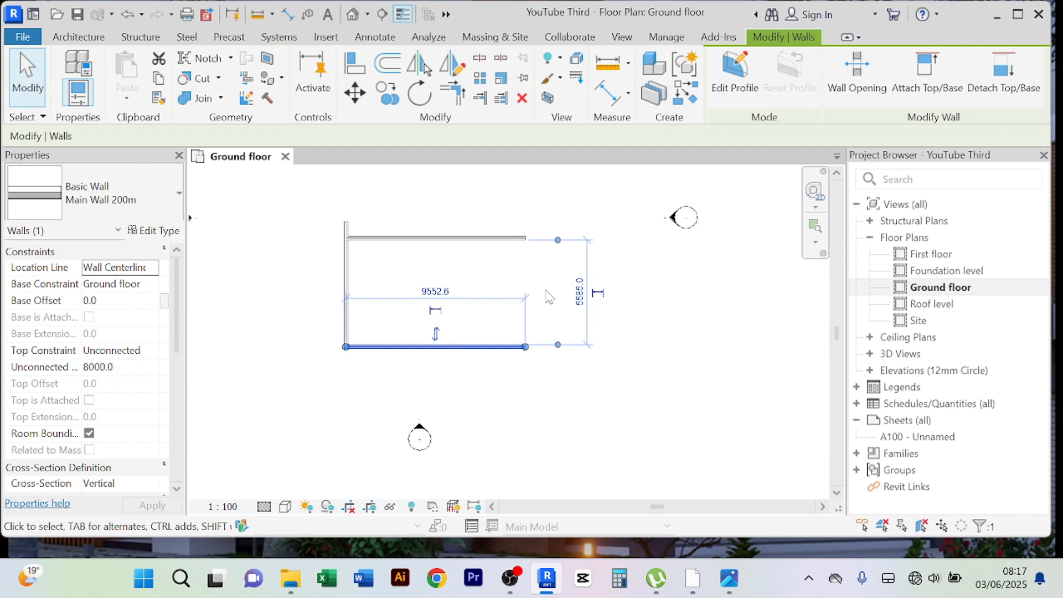
pyautogui.click(157, 233)
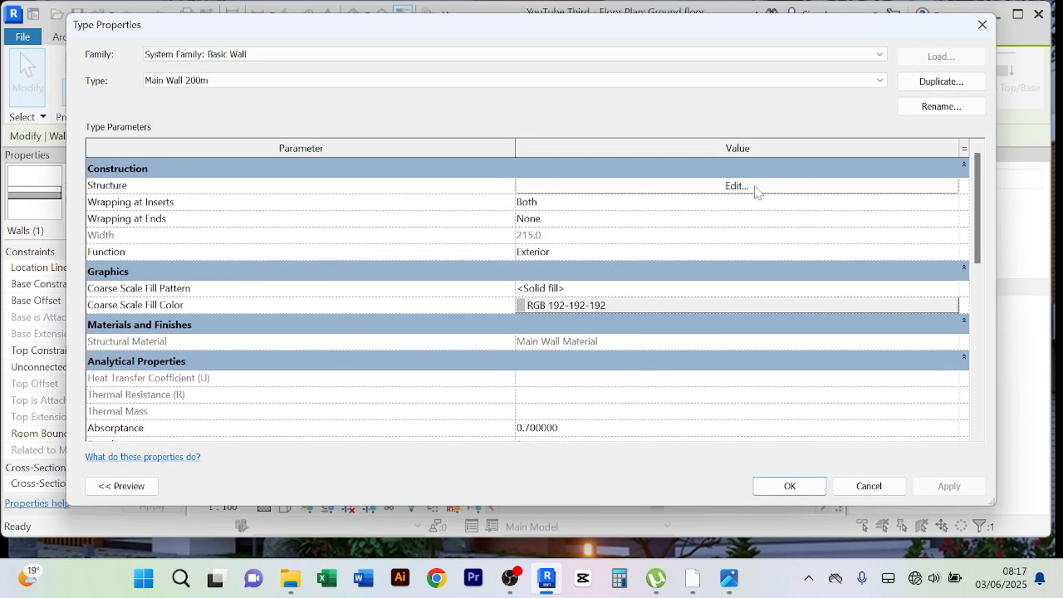
pyautogui.click(753, 187)
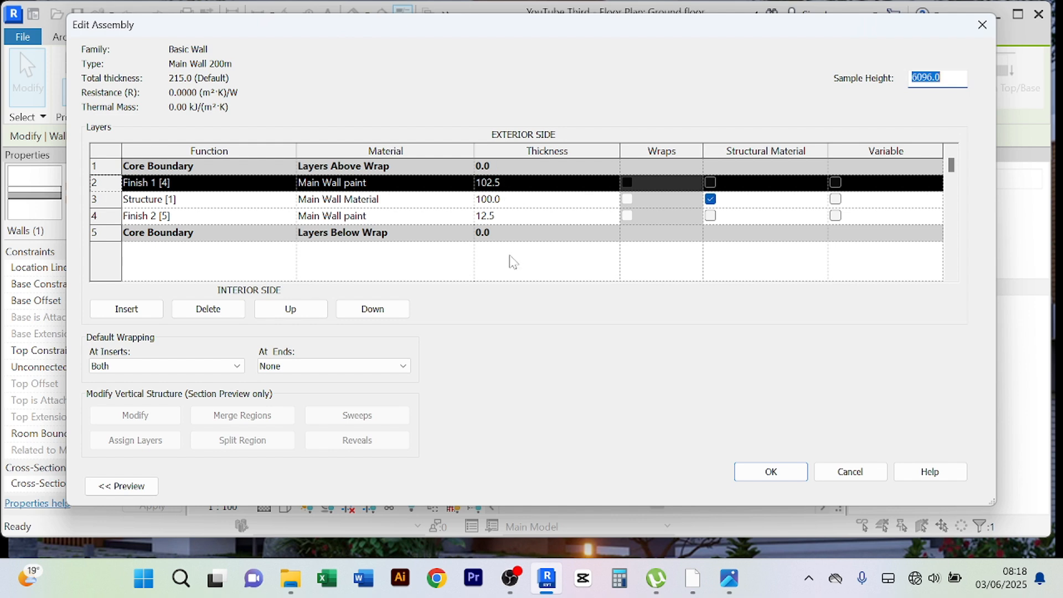
pyautogui.click(504, 186)
pyautogui.moveTo(516, 183); pyautogui.dragTo(488, 184)
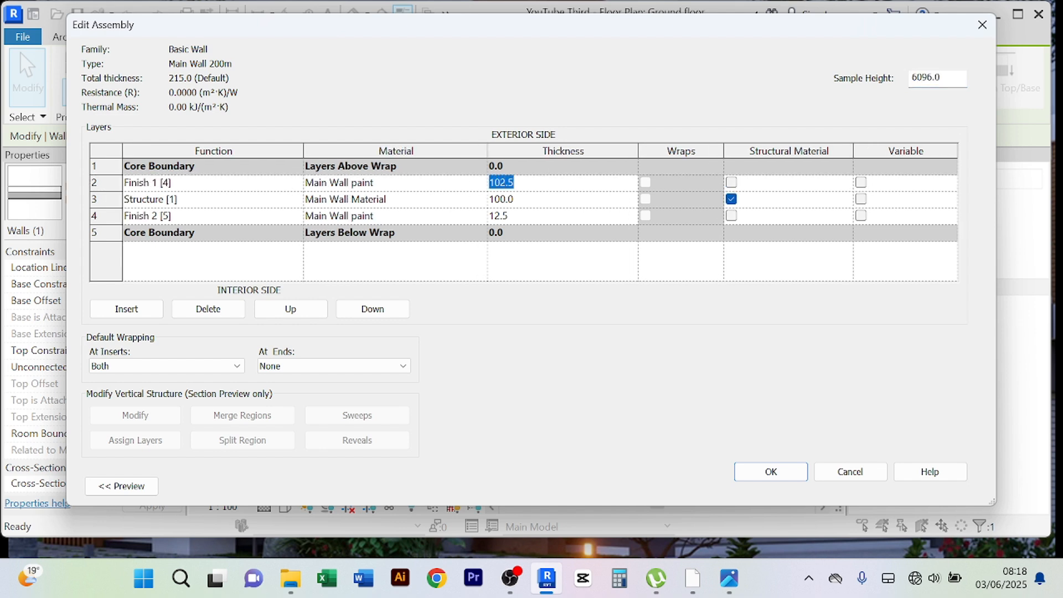
pyautogui.write('10')
pyautogui.press('Return')
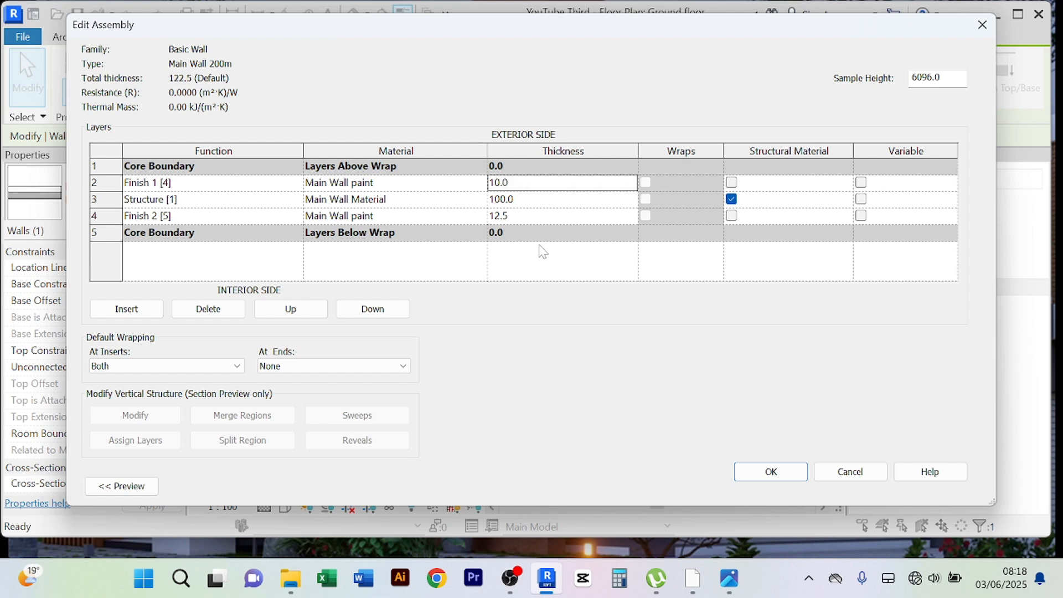
pyautogui.click(522, 220)
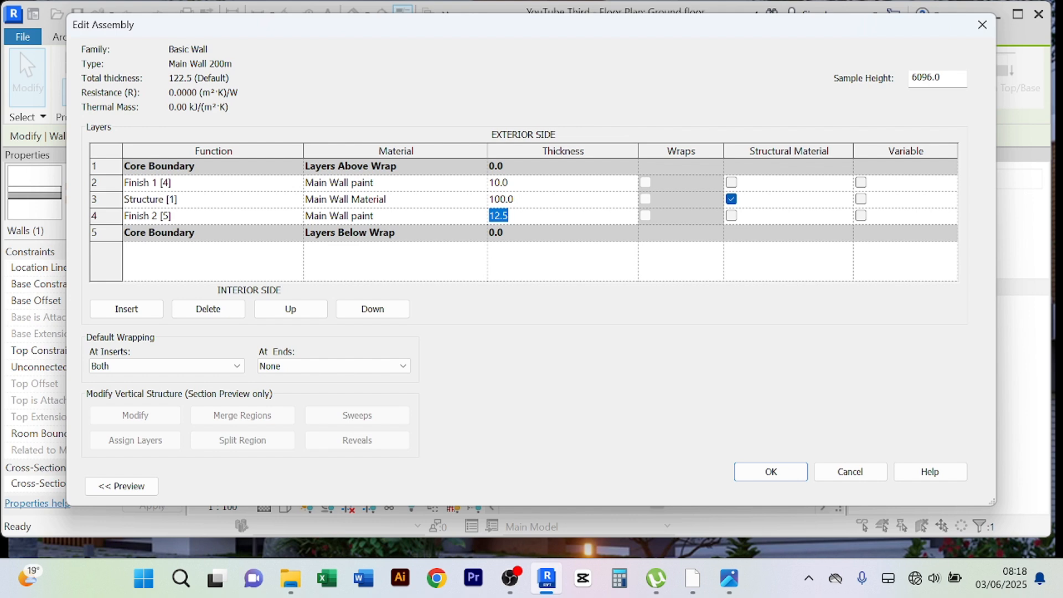
pyautogui.write('10')
pyautogui.press('Return')
# - Set the Structure [1] layer thickness of Main Wall 200m to 180 and accept the type changes
pyautogui.click(532, 205)
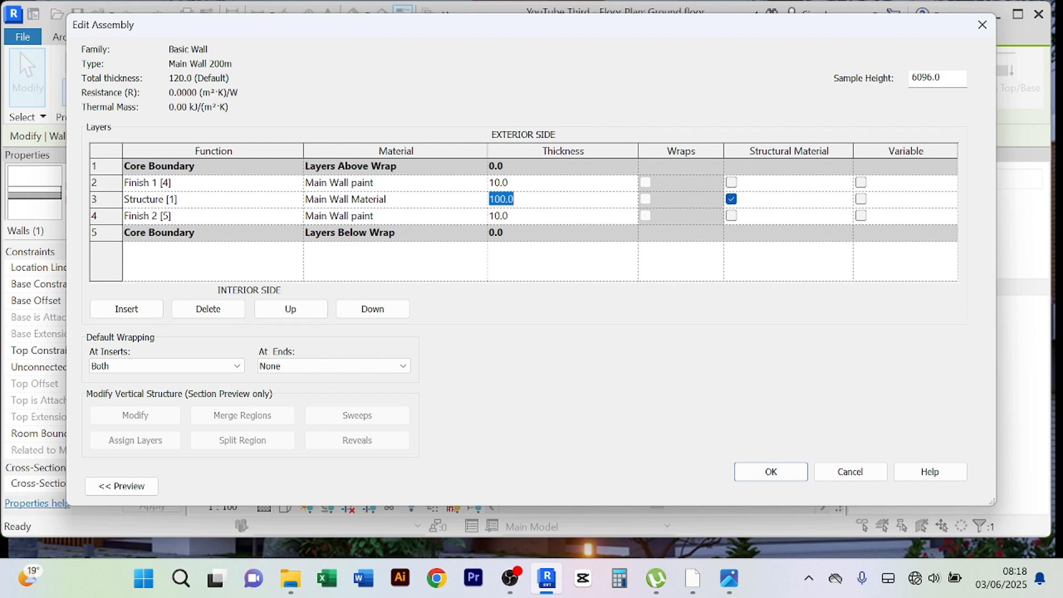
pyautogui.write('180')
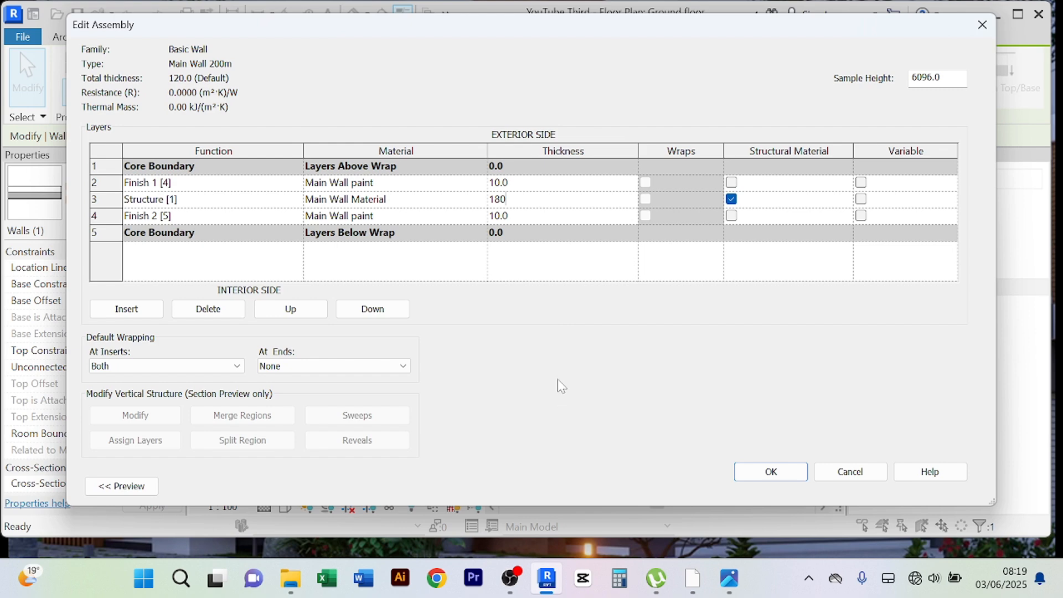
pyautogui.click(759, 473)
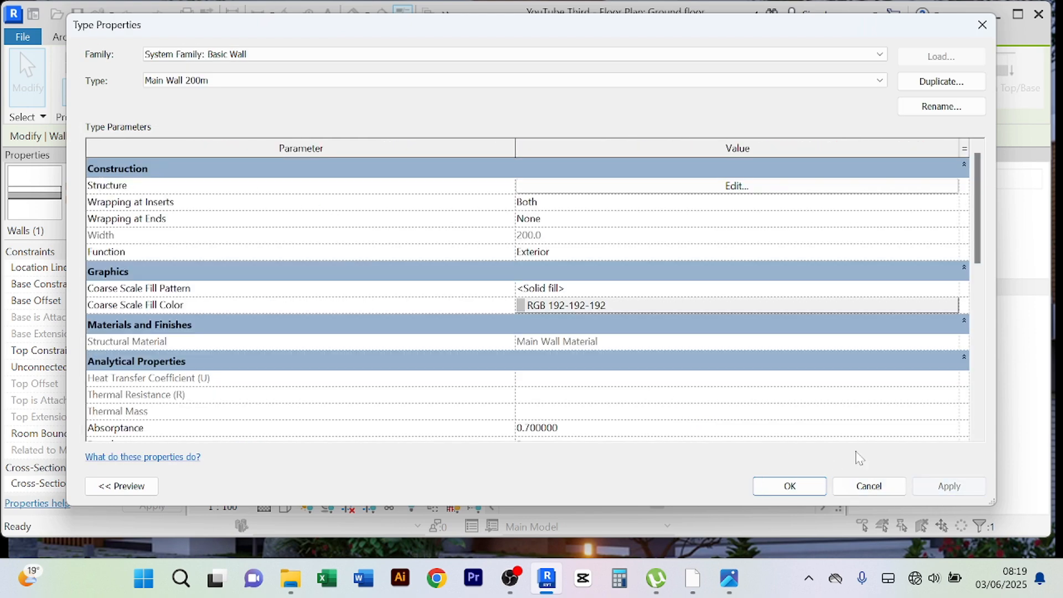
pyautogui.click(791, 492)
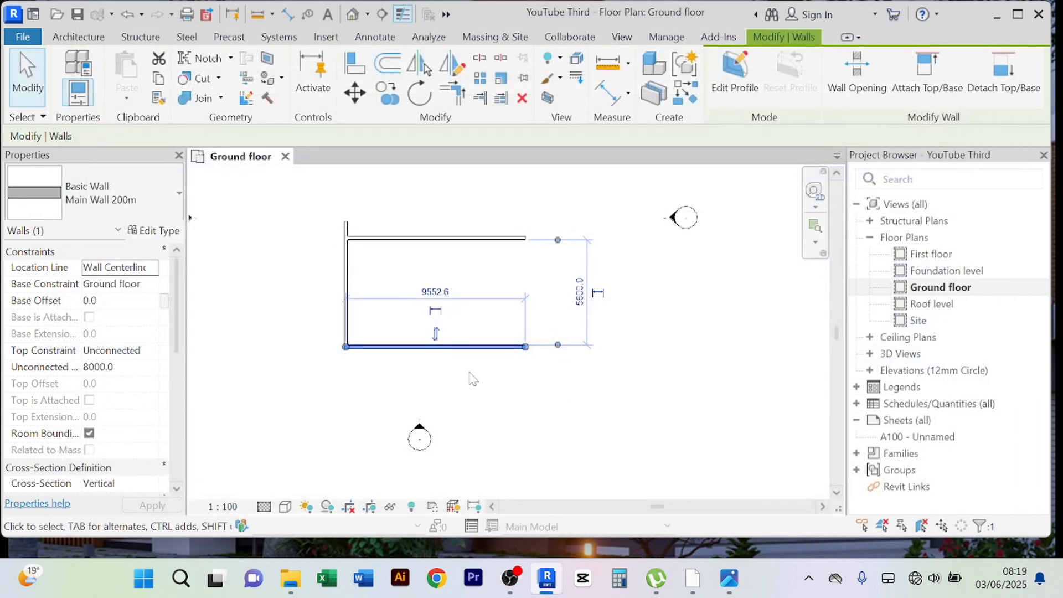
pyautogui.click(471, 374)
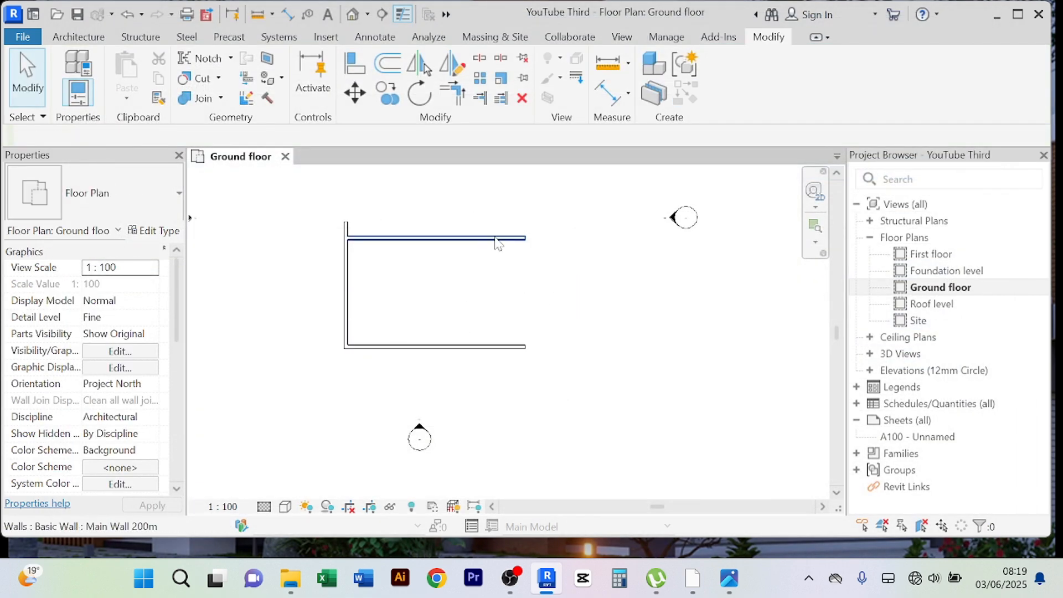
# - Set the clear distance between the two horizontal walls to 5800 by moving the lower wall
pyautogui.moveTo(530, 230); pyautogui.dragTo(502, 268)
pyautogui.click(636, 351)
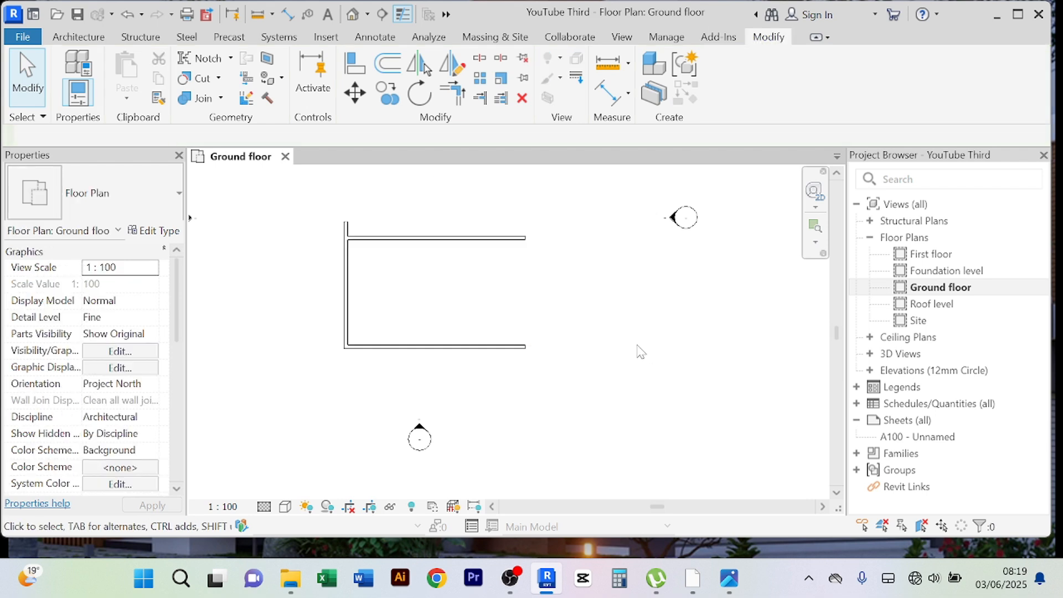
pyautogui.scroll(5, 320, 239)
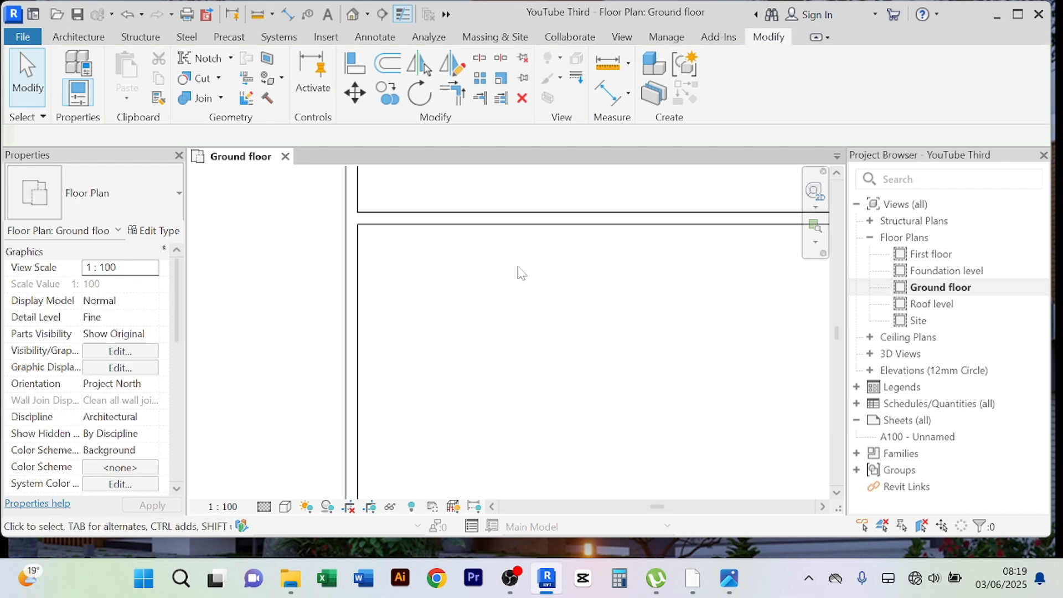
pyautogui.scroll(-3, 507, 295)
pyautogui.moveTo(548, 339); pyautogui.dragTo(410, 304, button='middle')
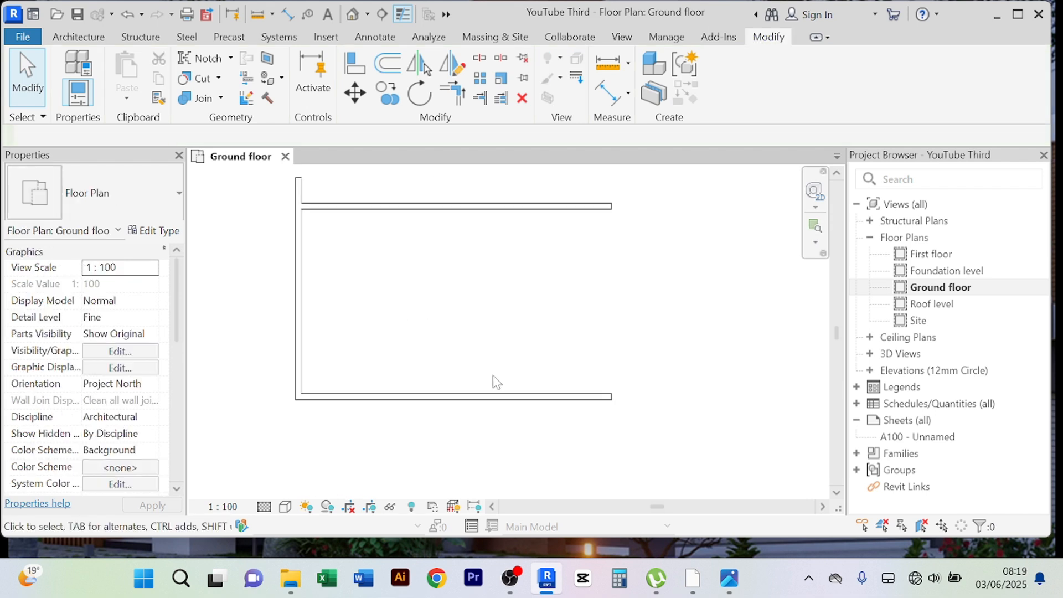
pyautogui.click(497, 396)
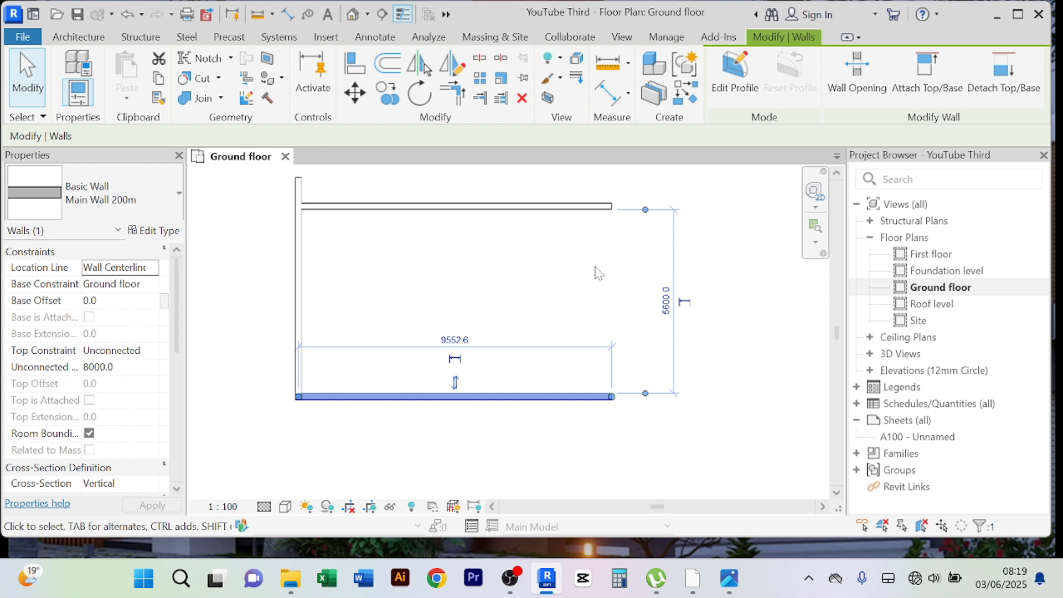
pyautogui.click(664, 310)
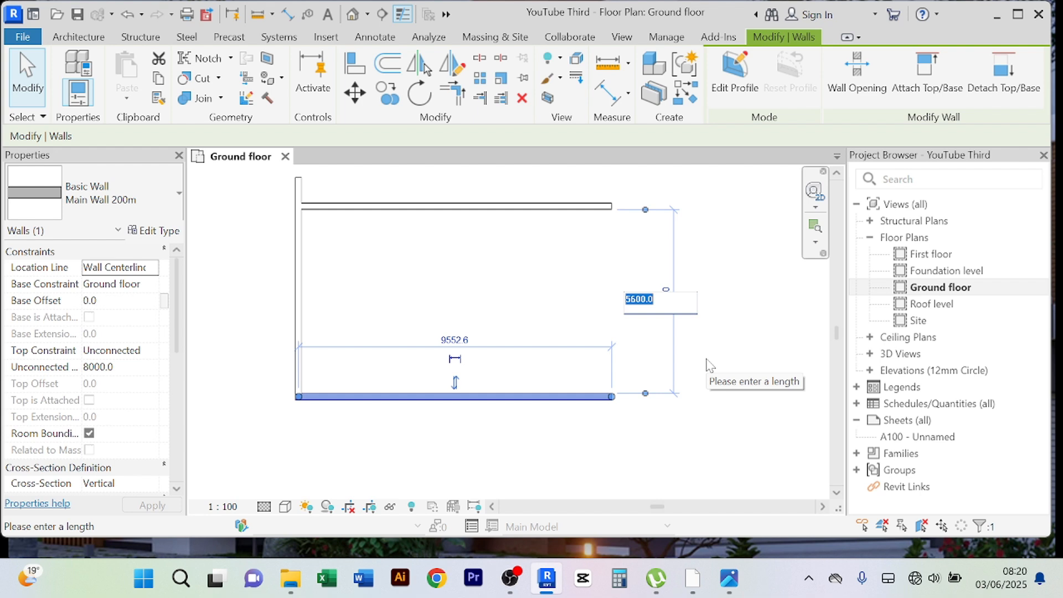
pyautogui.write('5800')
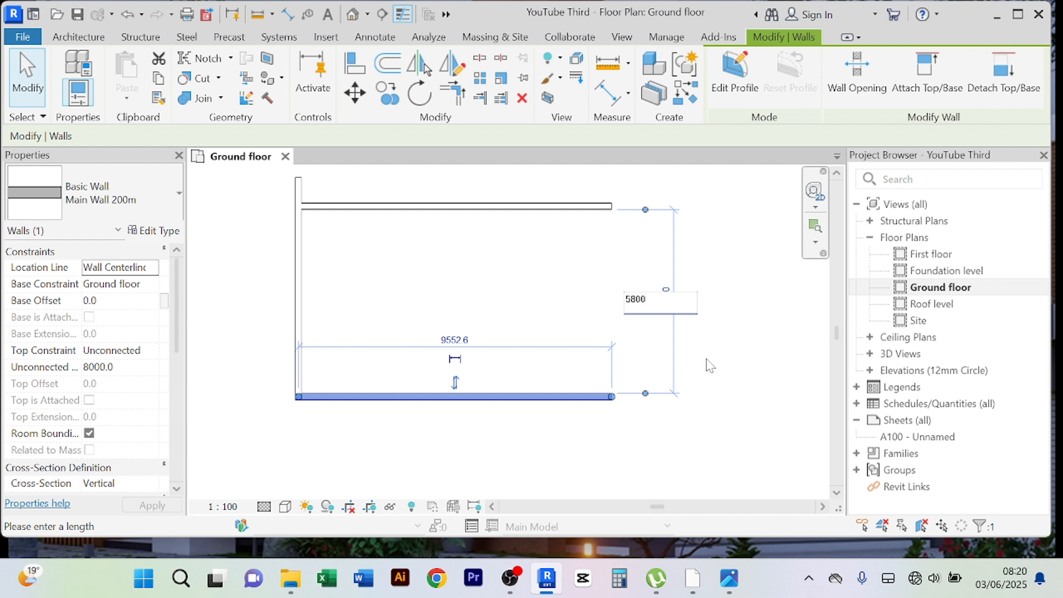
pyautogui.press('Return')
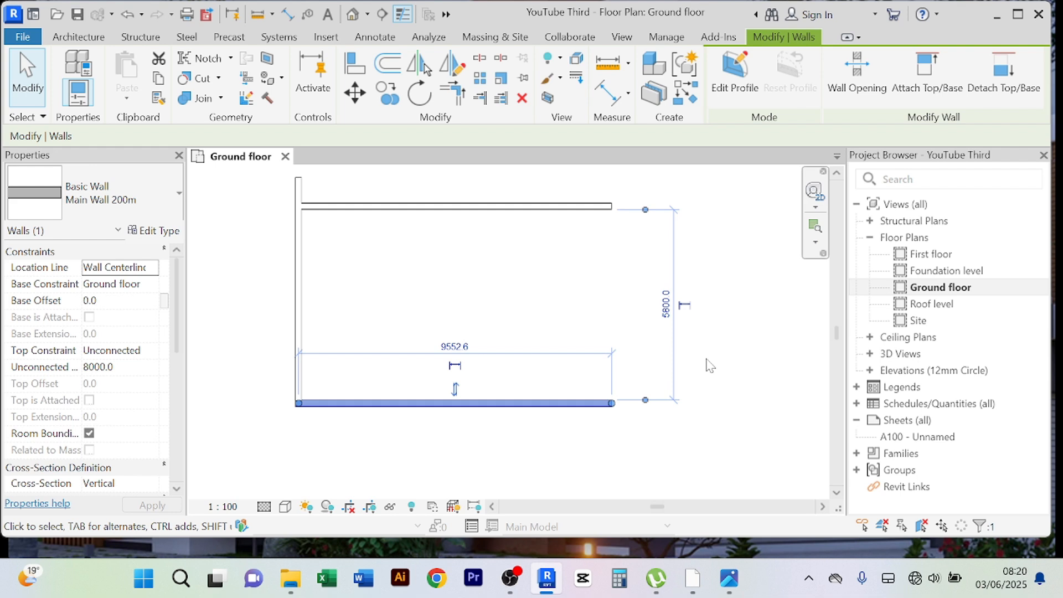
pyautogui.press('Escape')
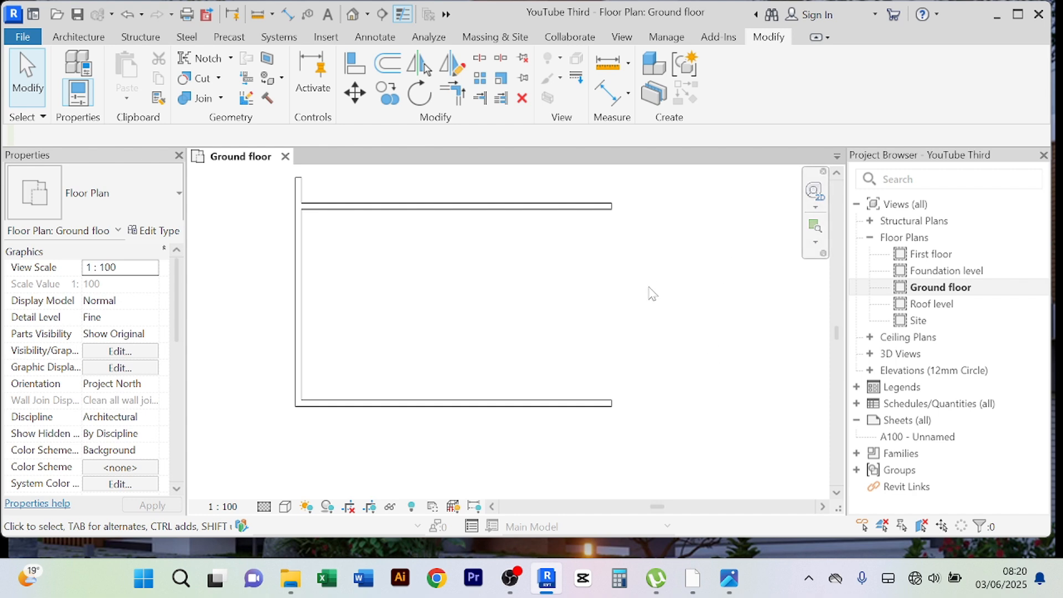
# - Start an Aligned Dimension that picks individual references on wall faces instead of wall centerlines
pyautogui.scroll(-2, 651, 293)
pyautogui.moveTo(659, 298); pyautogui.dragTo(603, 280, button='middle')
pyautogui.scroll(1, 588, 280)
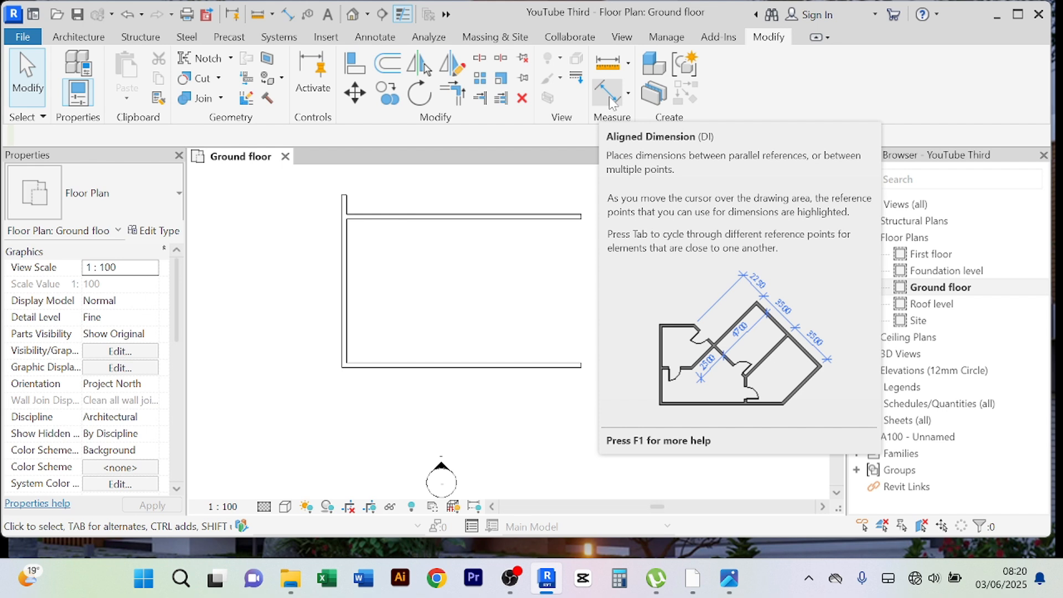
pyautogui.click(611, 101)
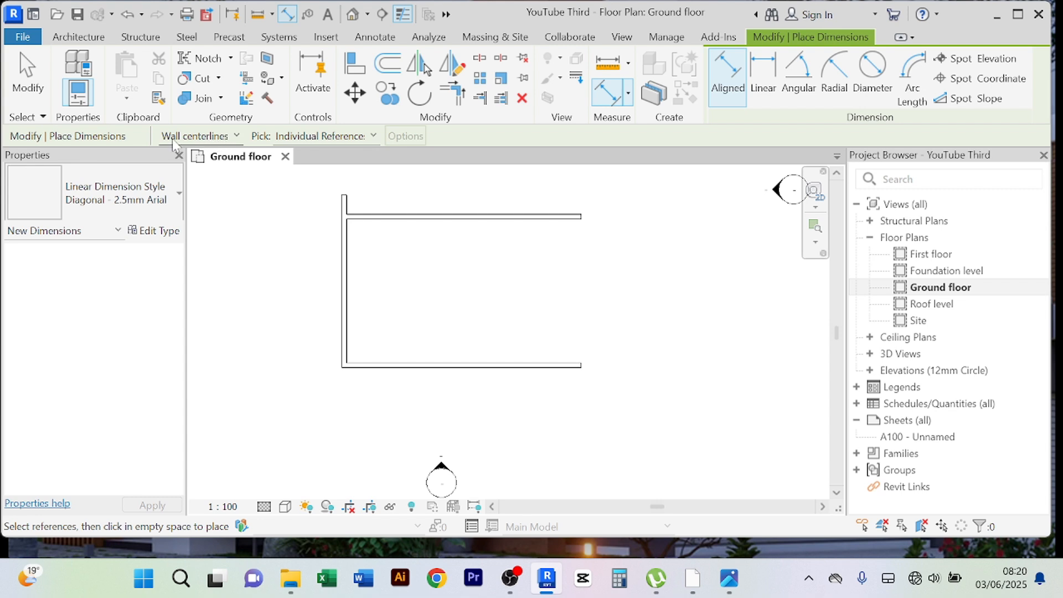
pyautogui.click(237, 137)
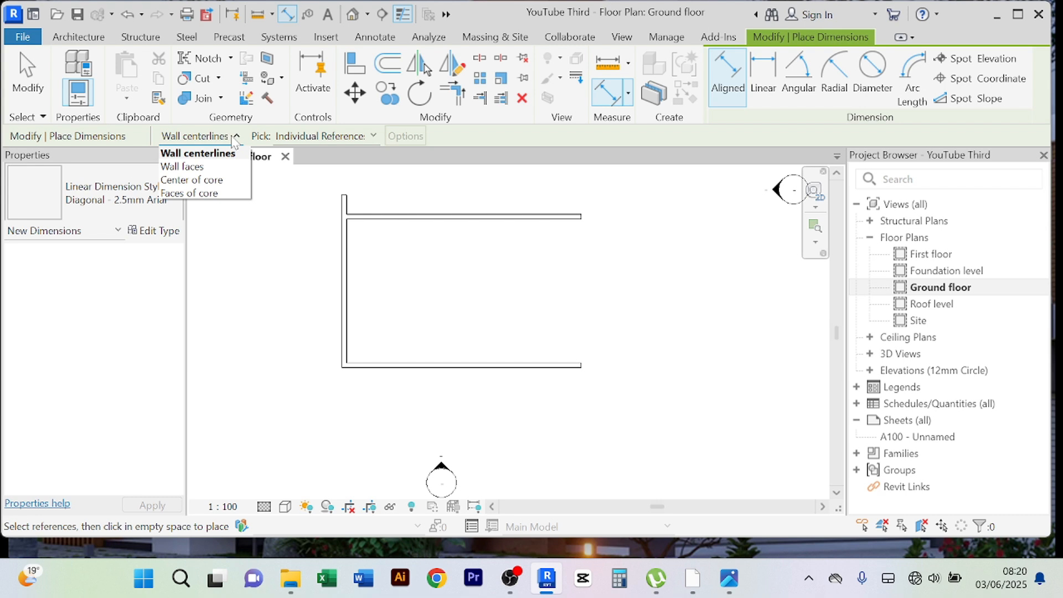
pyautogui.click(200, 168)
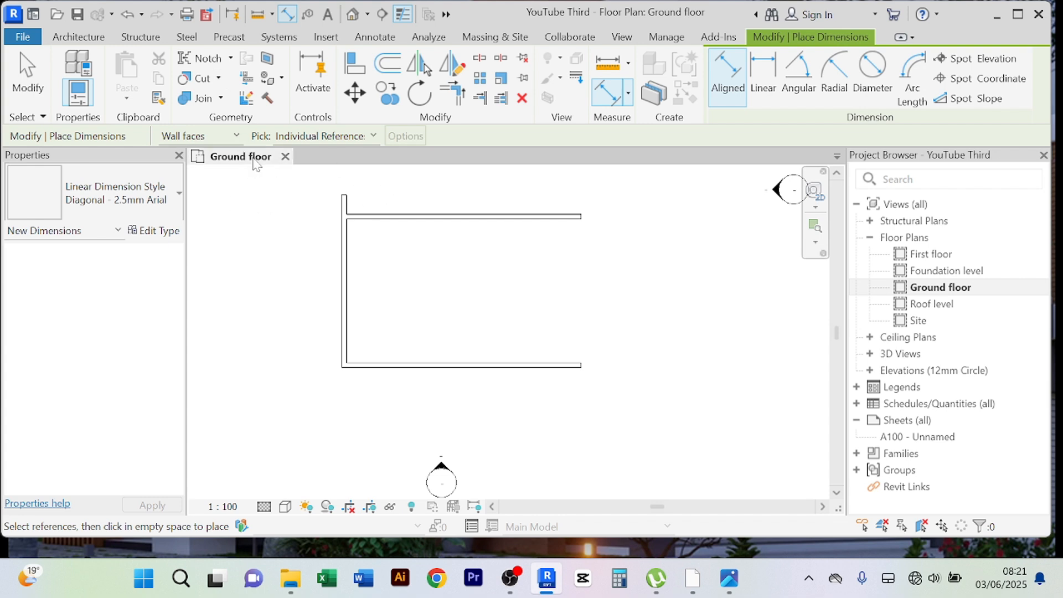
pyautogui.click(237, 135)
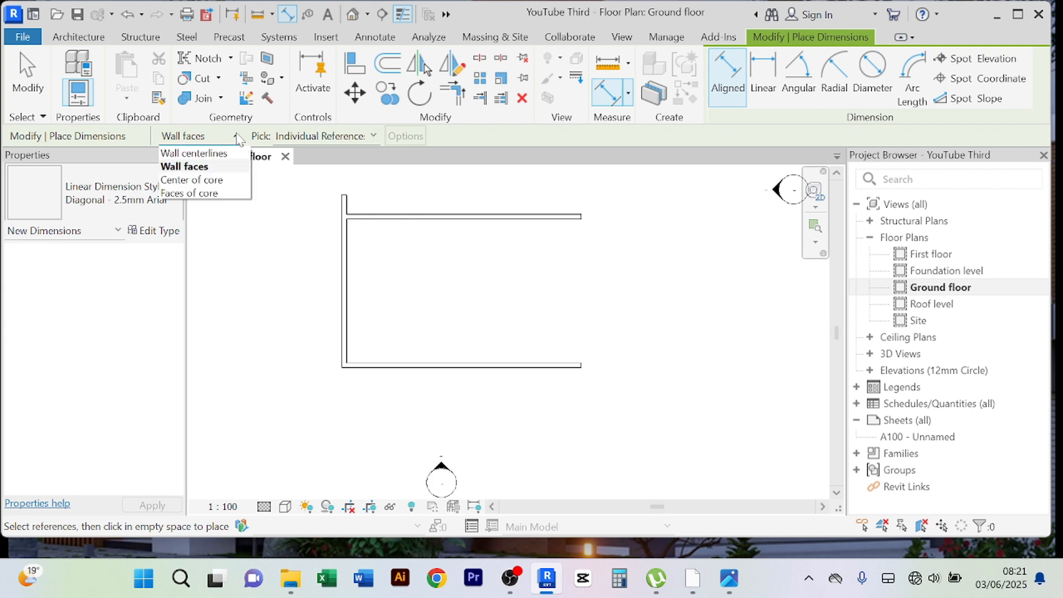
pyautogui.click(219, 167)
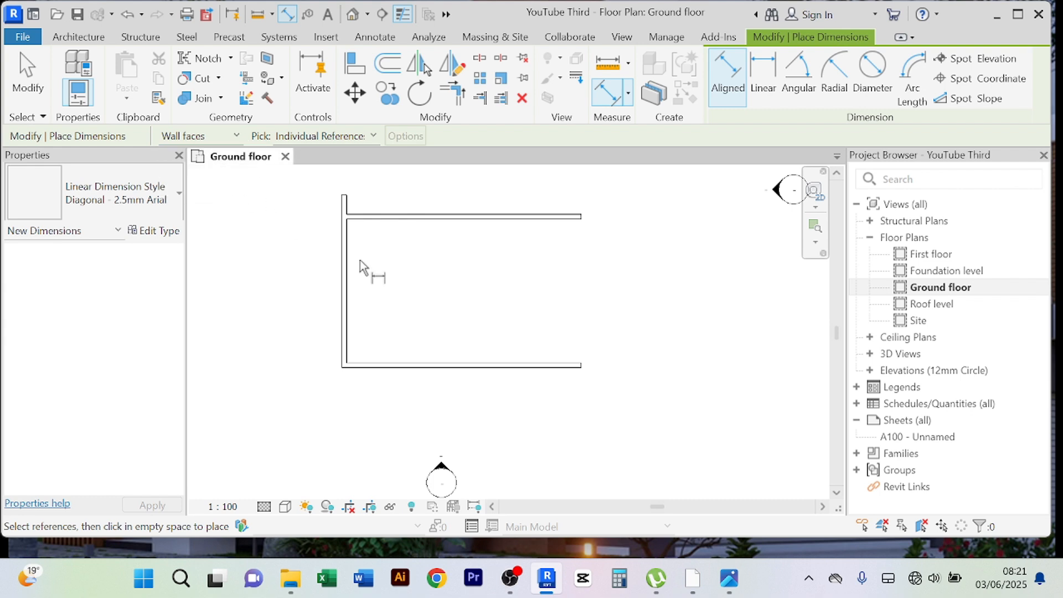
# - Dimension the clear distance between the inner faces of the upper and lower horizontal walls, placing it inside the room
pyautogui.click(449, 221)
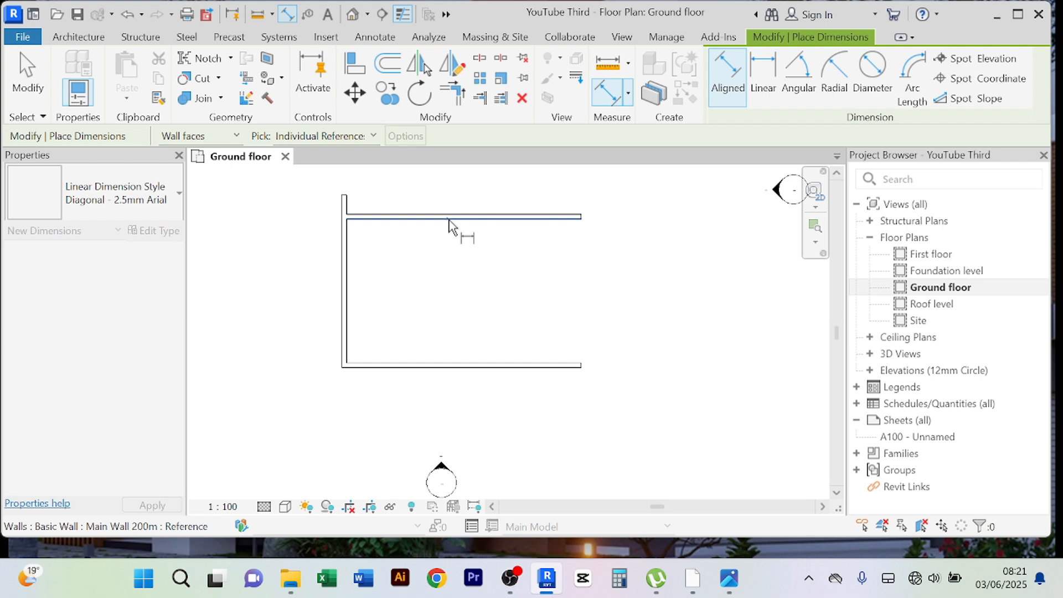
pyautogui.click(466, 365)
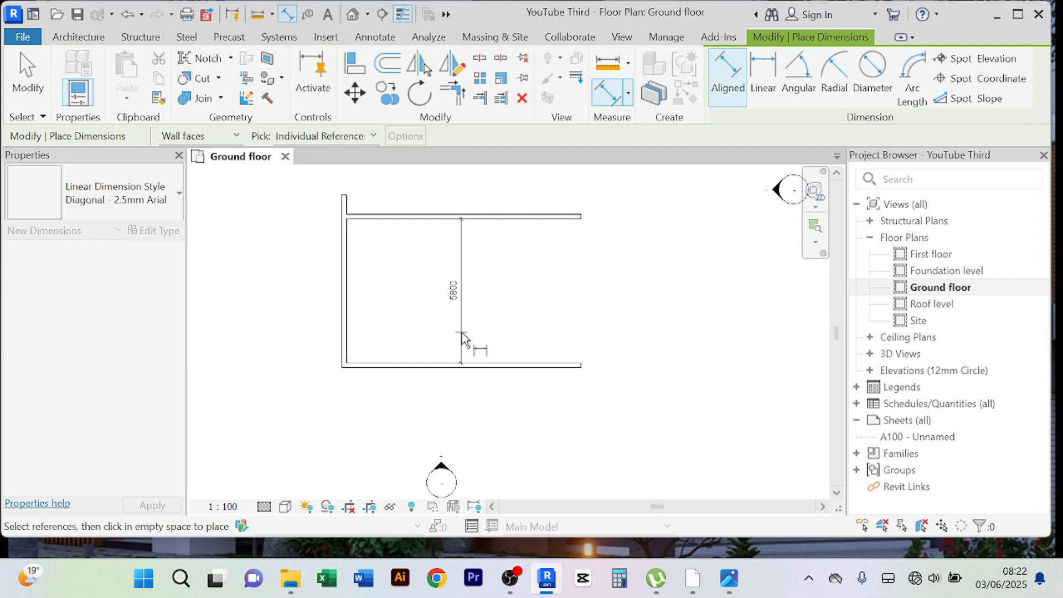
pyautogui.click(463, 338)
pyautogui.rightClick(642, 268)
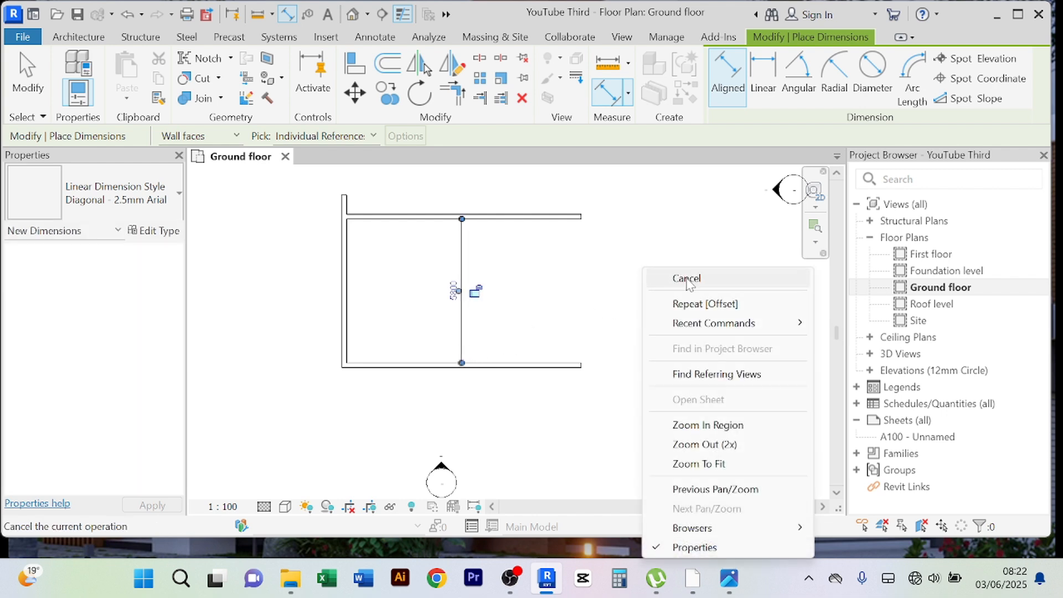
pyautogui.click(686, 279)
pyautogui.rightClick(664, 249)
pyautogui.click(674, 256)
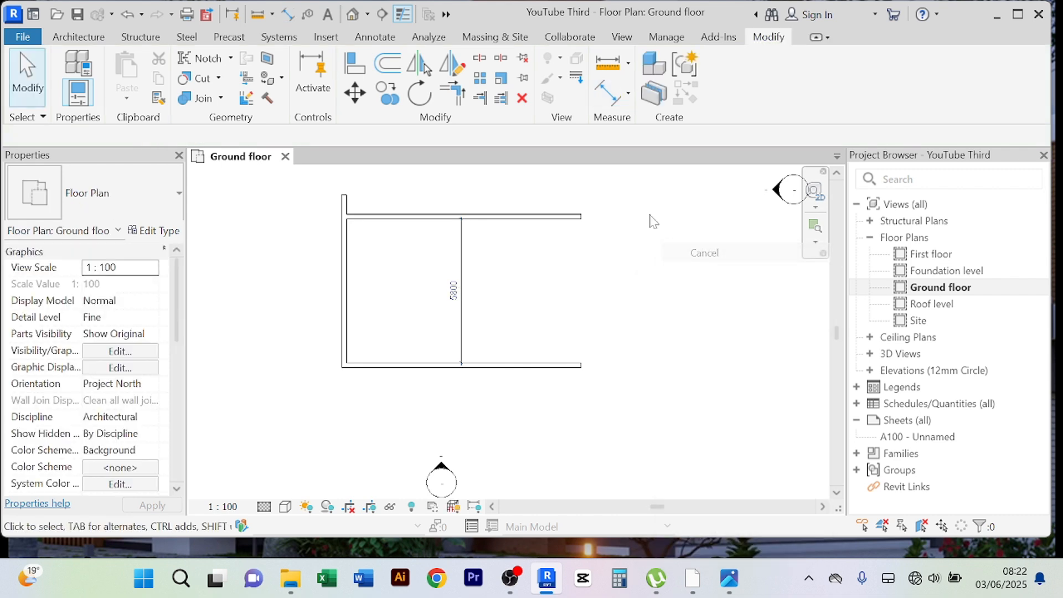
pyautogui.rightClick(655, 221)
pyautogui.click(676, 231)
# - Examine the placed dimension between the two horizontal walls and the surrounding wall layout
pyautogui.scroll(5, 445, 310)
pyautogui.scroll(-3, 466, 285)
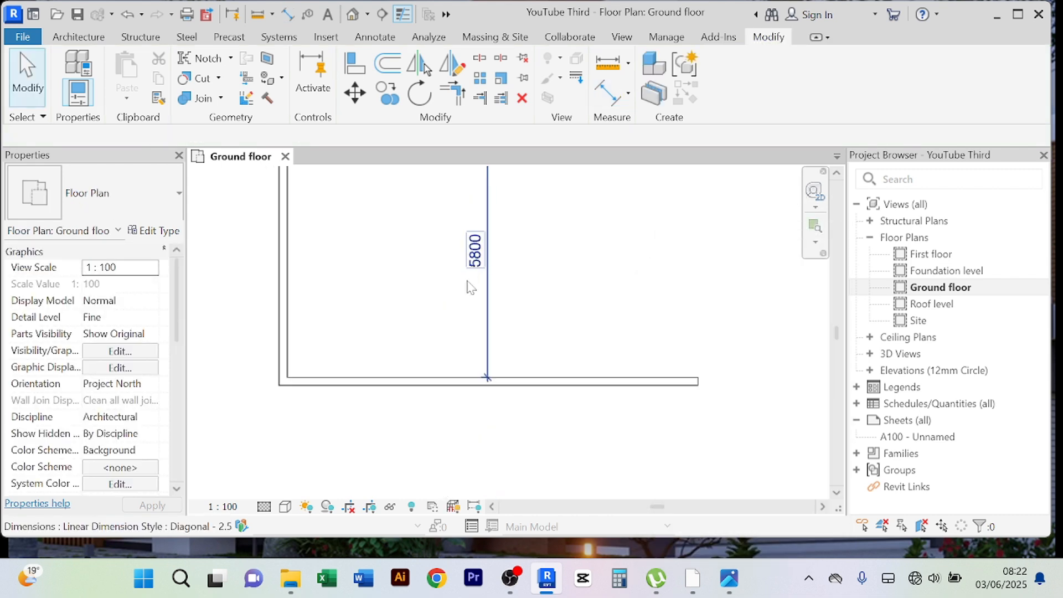
pyautogui.scroll(-1, 605, 296)
pyautogui.scroll(-2, 610, 303)
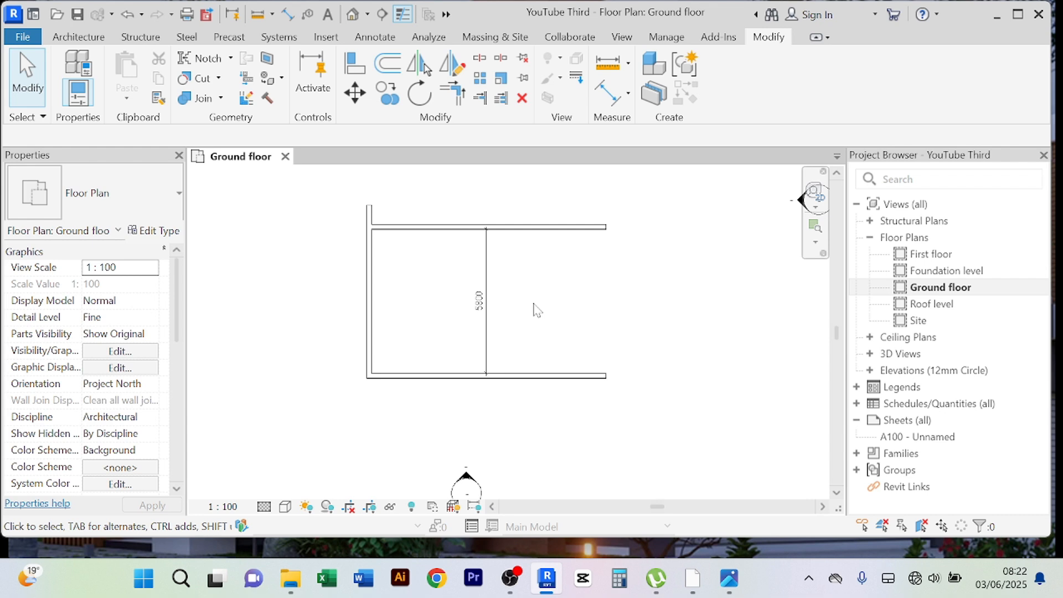
pyautogui.scroll(3, 536, 288)
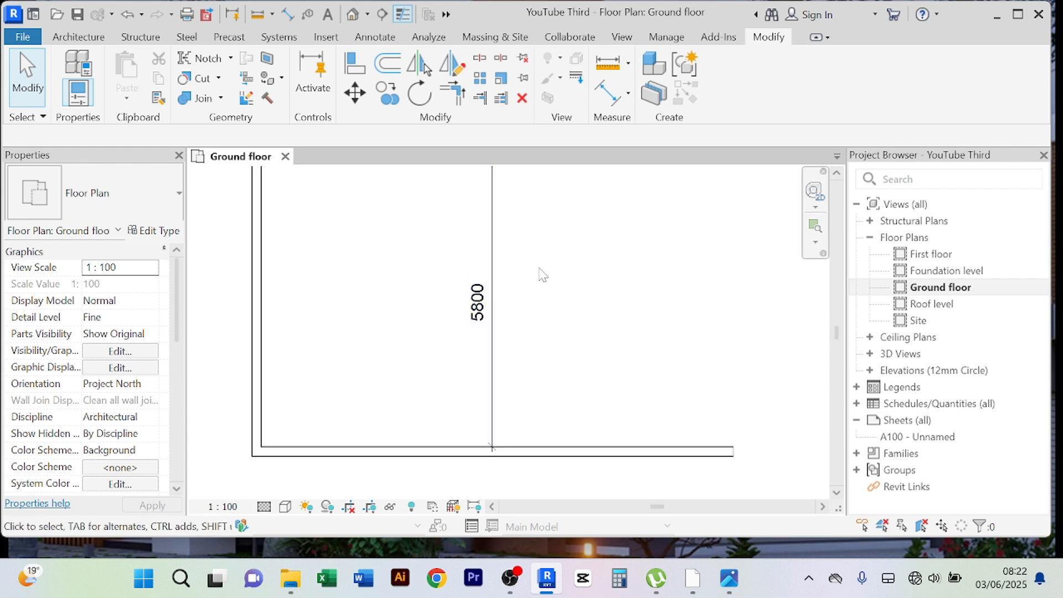
pyautogui.scroll(-3, 541, 274)
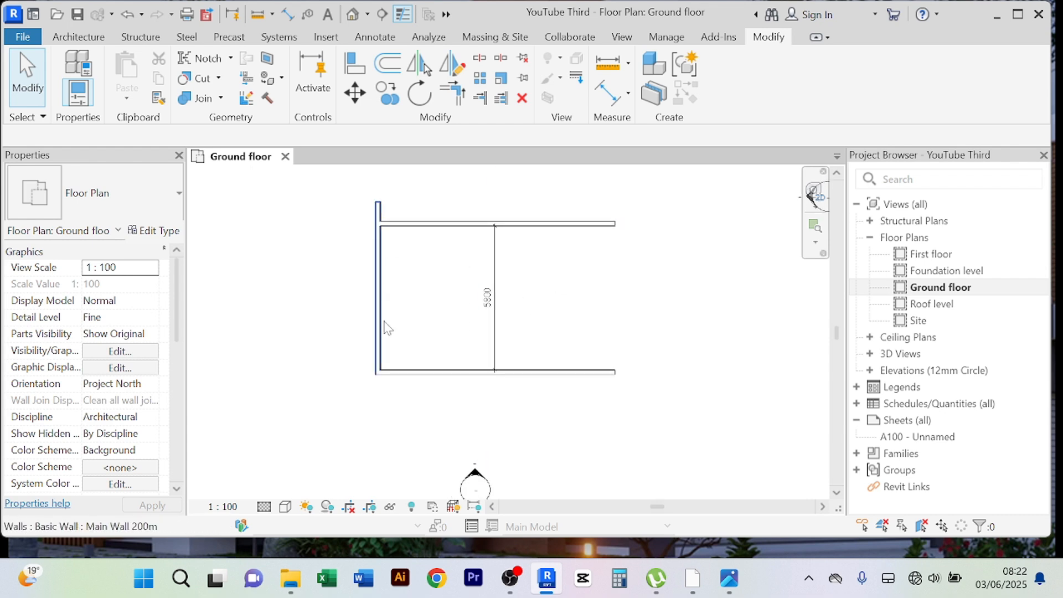
pyautogui.scroll(2, 432, 279)
pyautogui.scroll(-5, 425, 283)
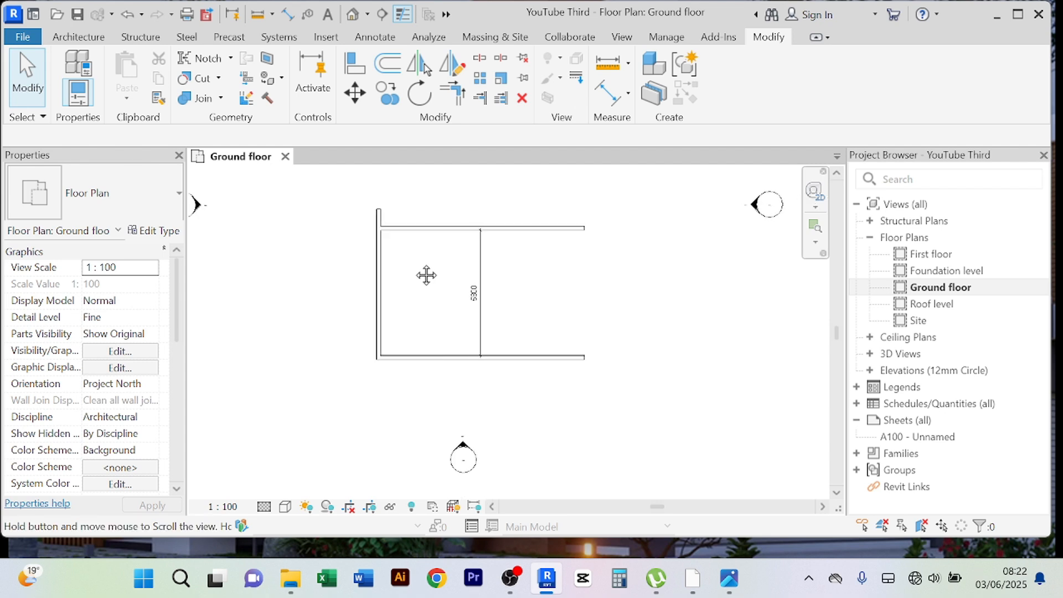
pyautogui.moveTo(403, 271); pyautogui.dragTo(399, 278, button='middle')
pyautogui.scroll(3, 380, 290)
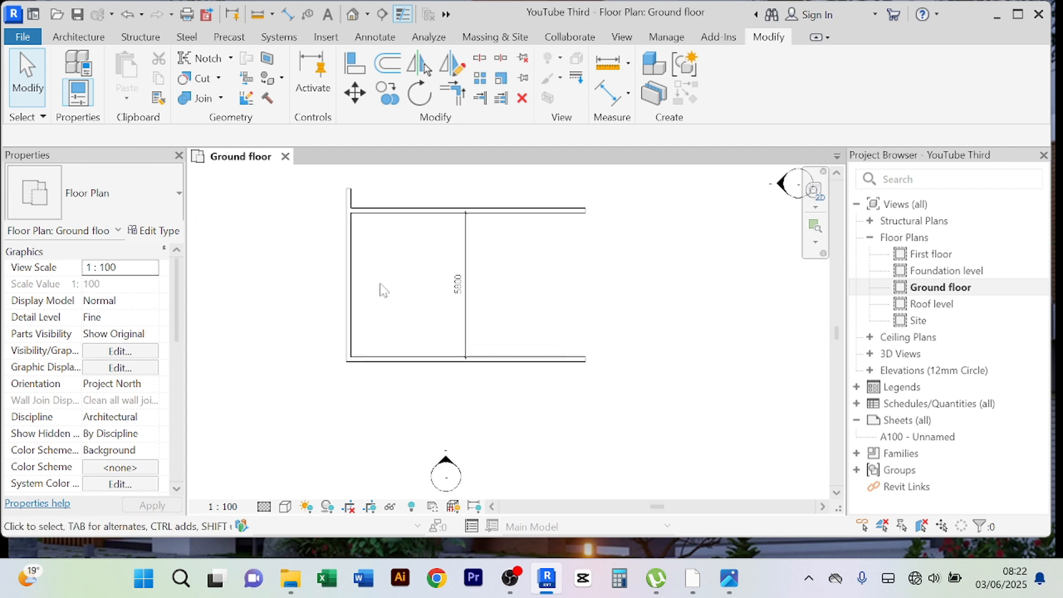
# - Offset a copy of the vertical wall to the right by a numerical distance of 5800
pyautogui.click(354, 259)
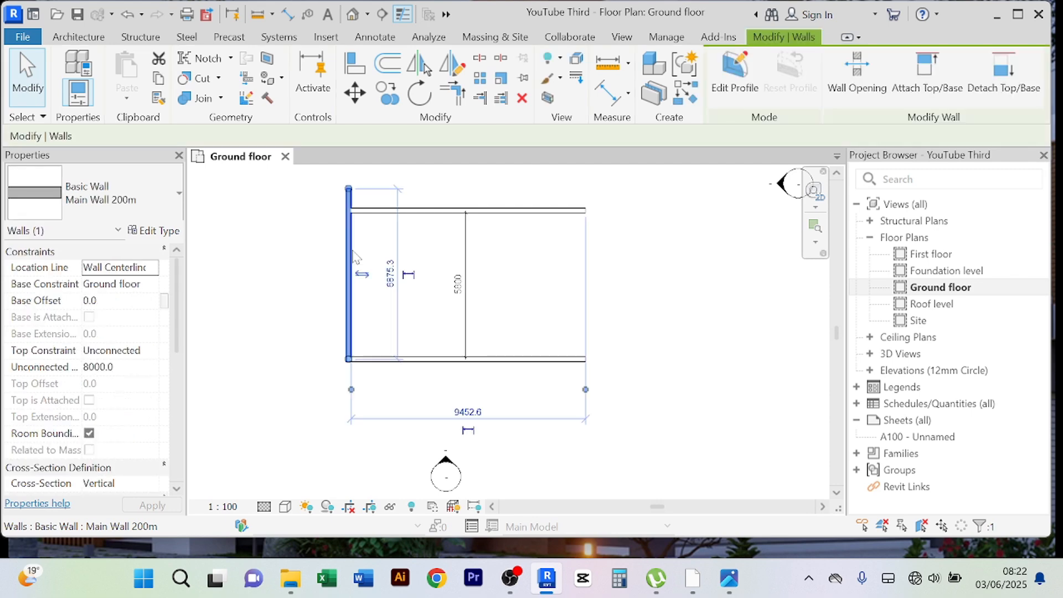
pyautogui.click(391, 65)
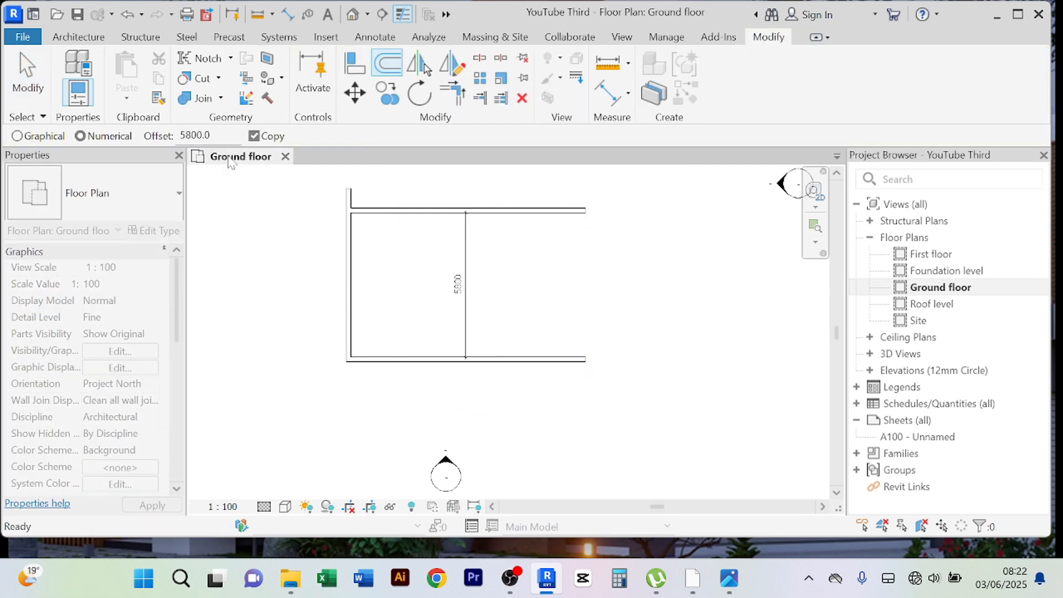
pyautogui.click(356, 289)
pyautogui.rightClick(639, 216)
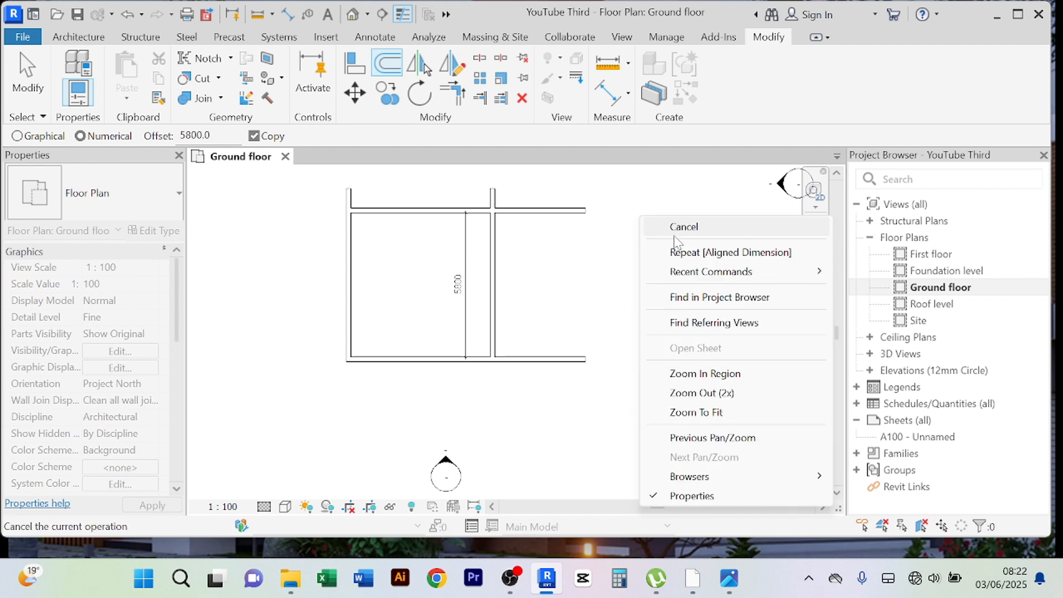
pyautogui.click(678, 226)
pyautogui.rightClick(665, 192)
pyautogui.click(685, 205)
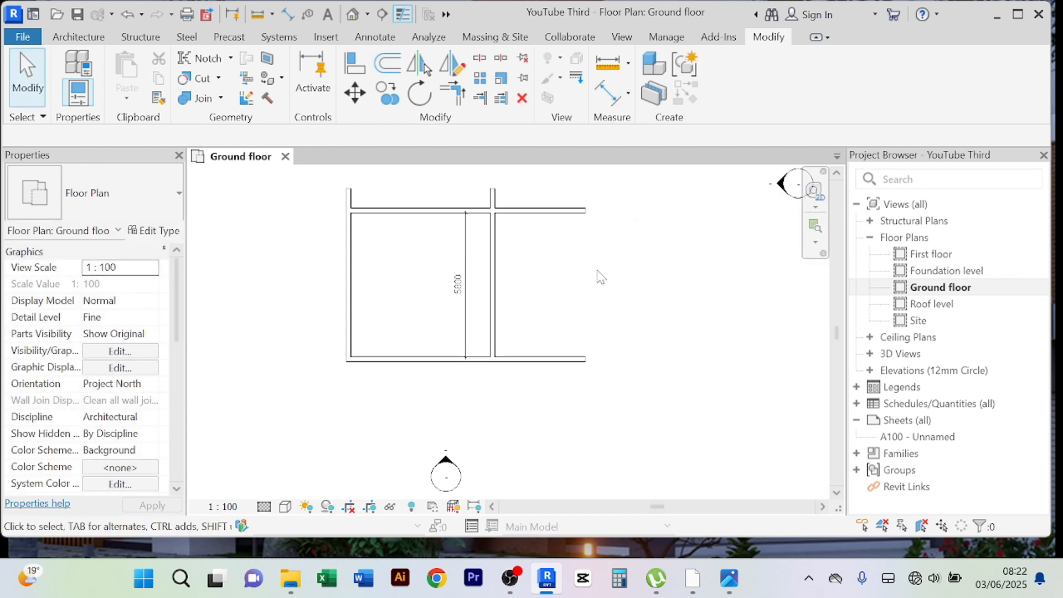
# - Add an aligned dimension between the inner faces of the two vertical walls, placed across the upper part of the room
pyautogui.click(609, 94)
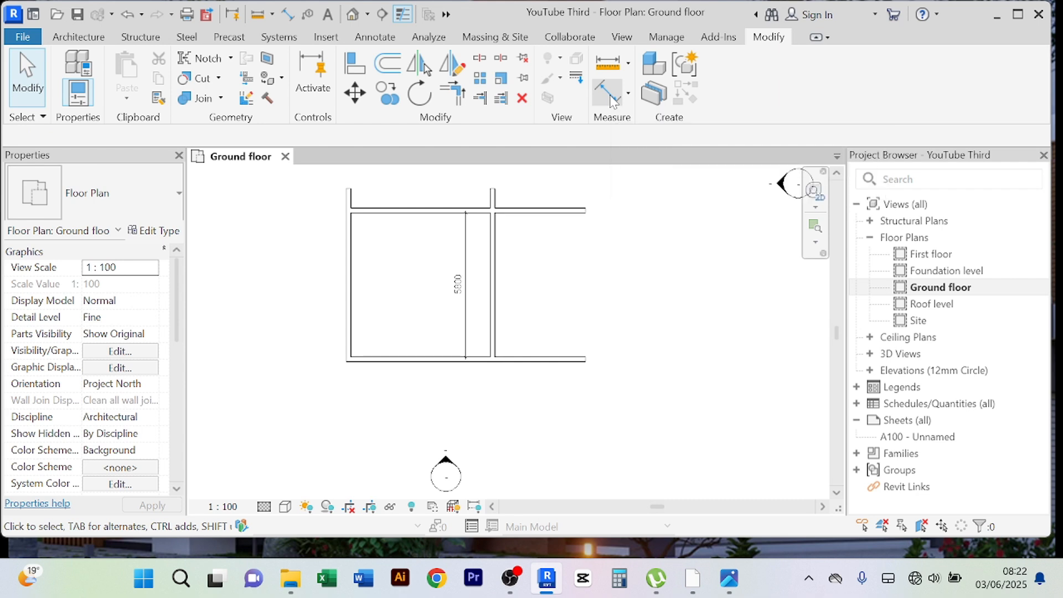
pyautogui.click(492, 250)
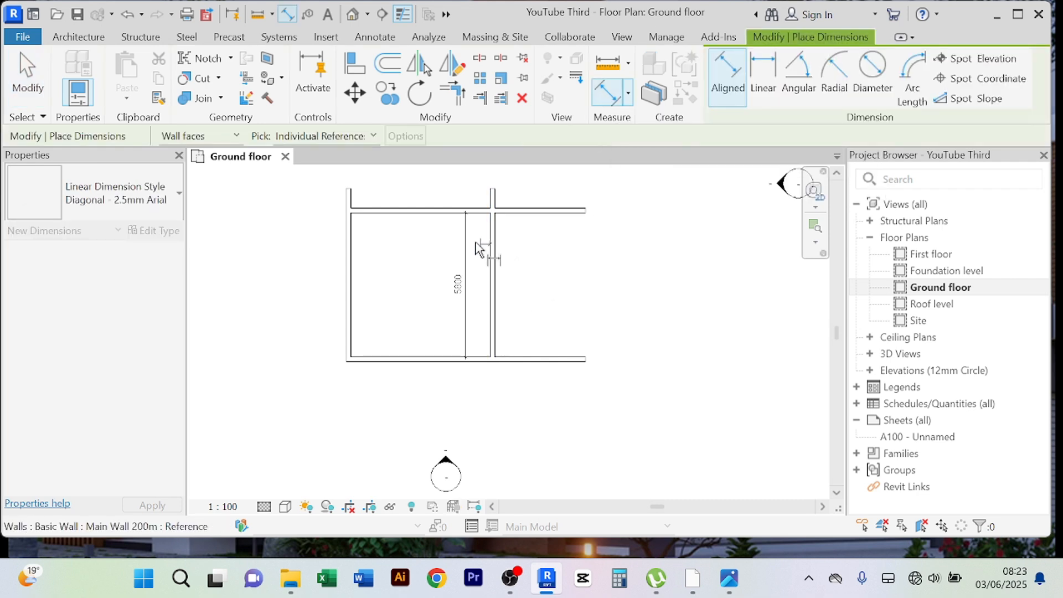
pyautogui.click(356, 247)
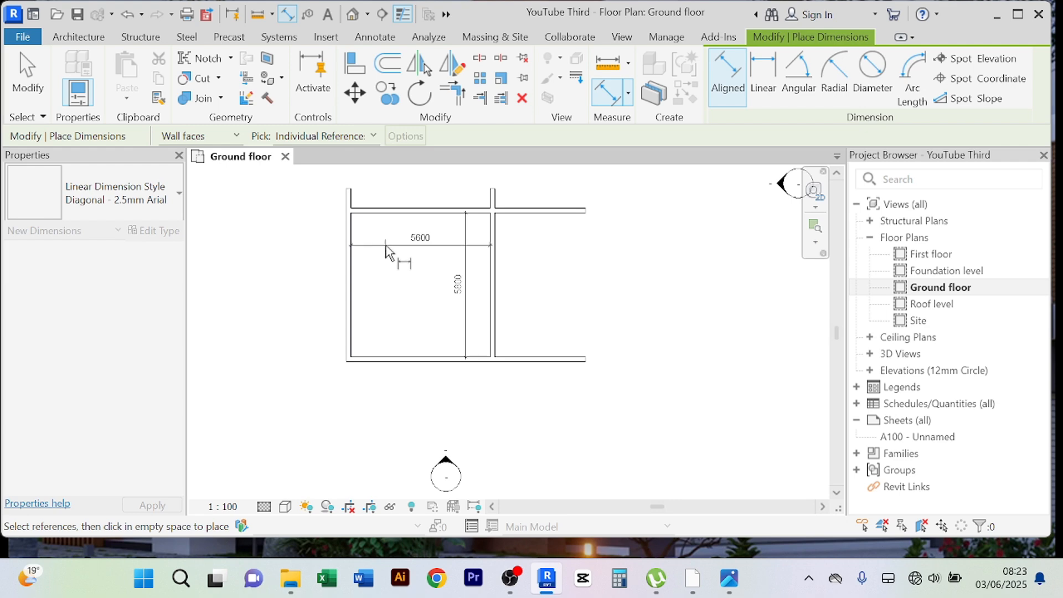
pyautogui.click(396, 252)
pyautogui.rightClick(612, 263)
pyautogui.click(657, 274)
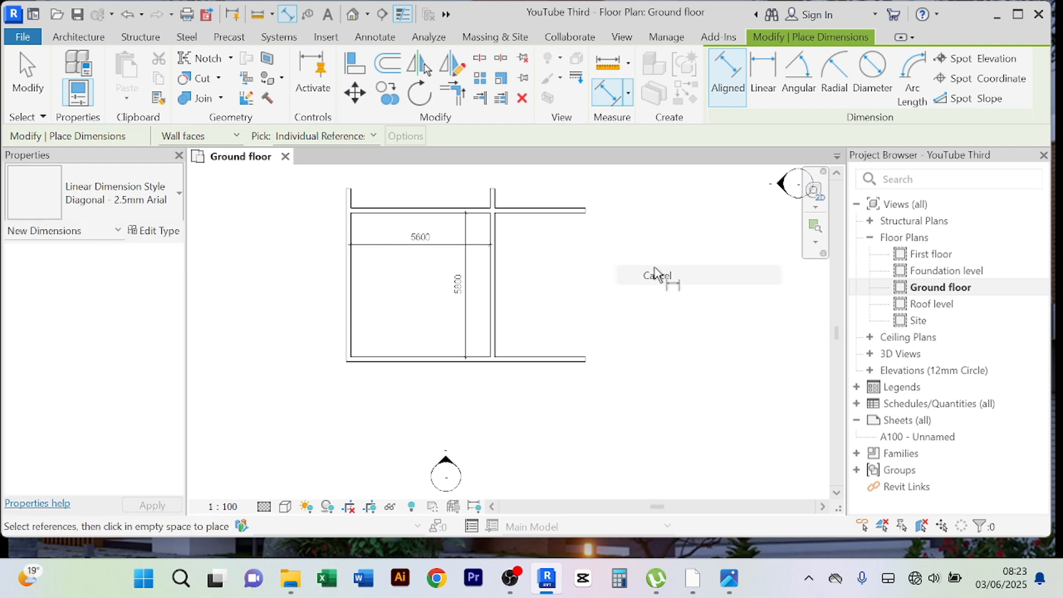
pyautogui.rightClick(638, 239)
pyautogui.click(657, 252)
pyautogui.rightClick(634, 227)
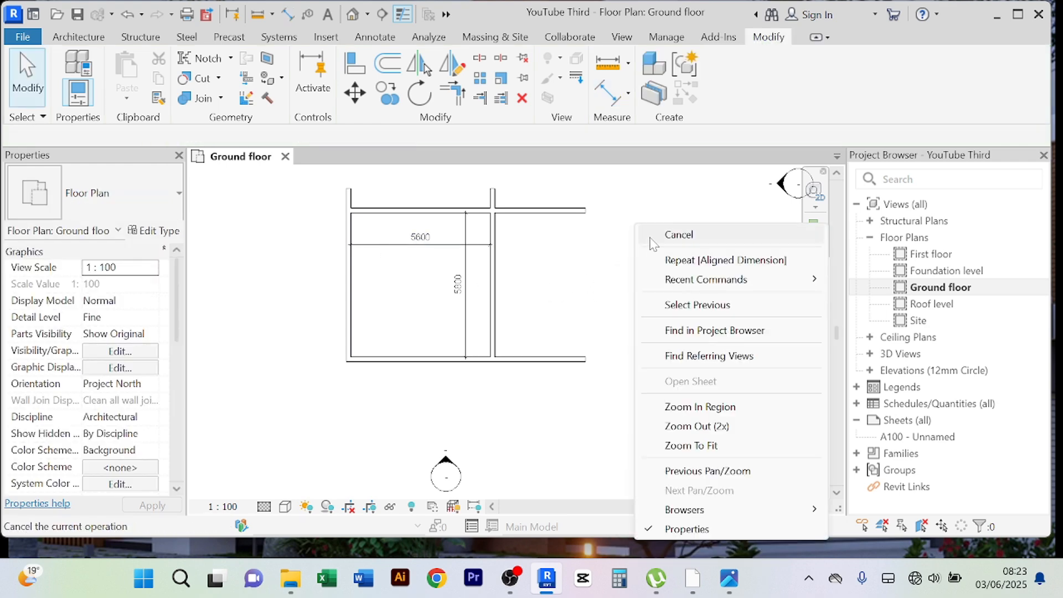
pyautogui.click(654, 237)
pyautogui.scroll(4, 411, 262)
pyautogui.scroll(-1, 437, 274)
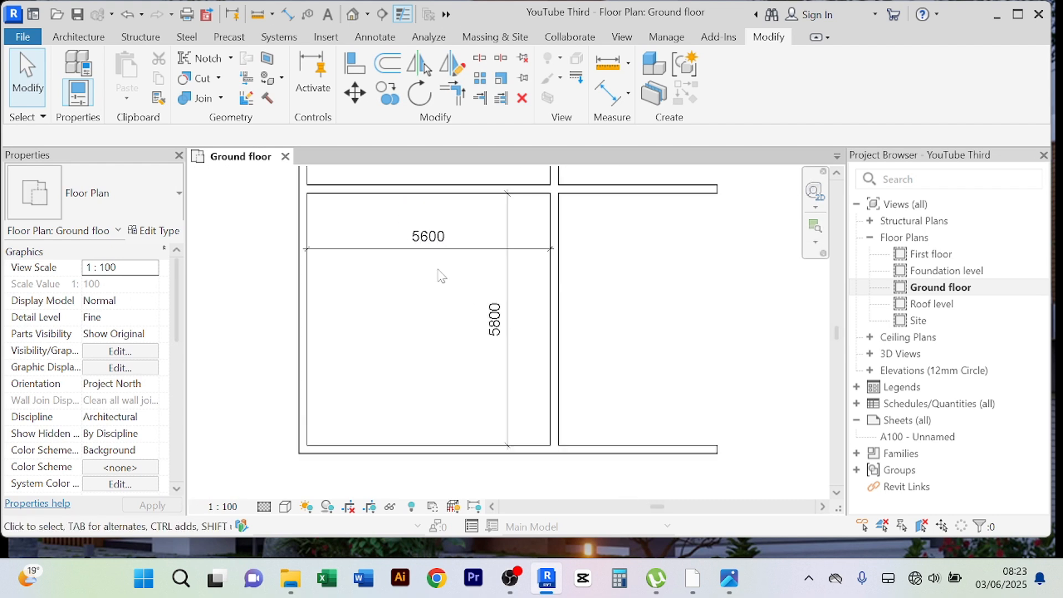
pyautogui.scroll(-2, 421, 302)
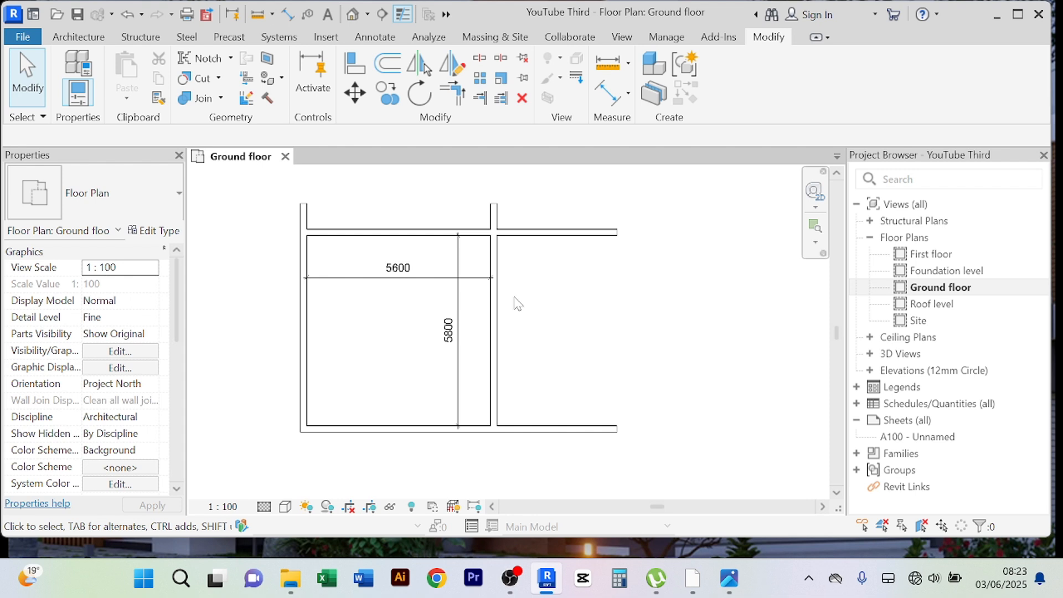
# - Select the right and left vertical walls in turn to examine how the horizontal clear dimension becomes editable
pyautogui.click(498, 363)
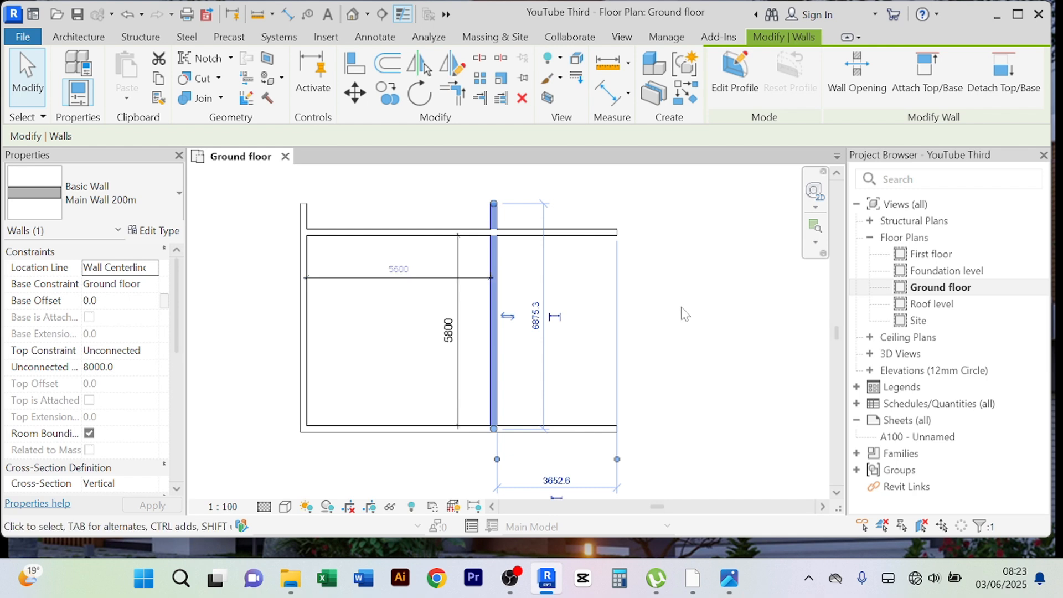
pyautogui.click(700, 306)
pyautogui.click(498, 326)
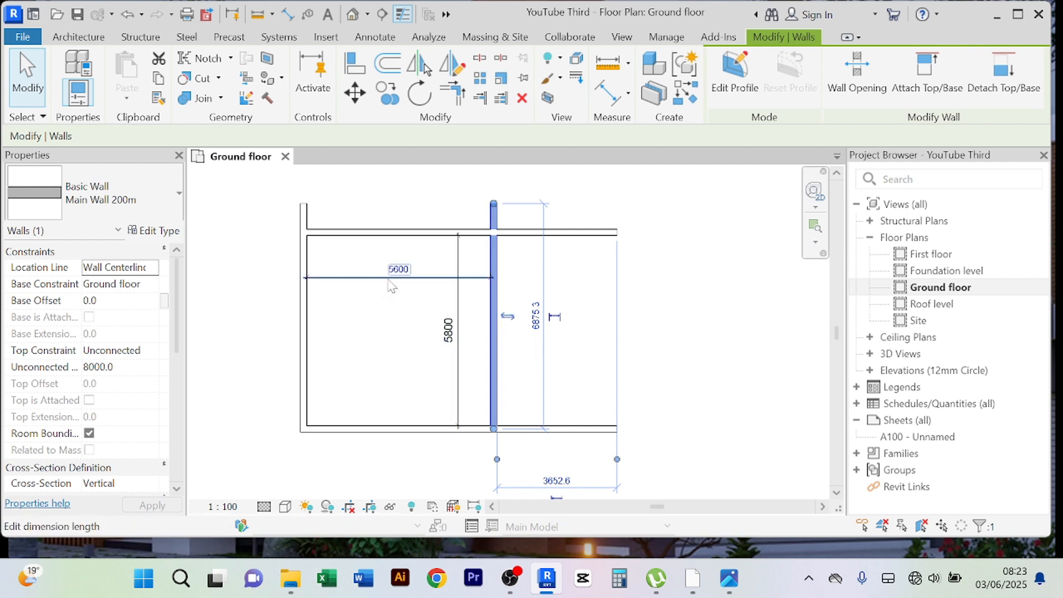
pyautogui.click(405, 333)
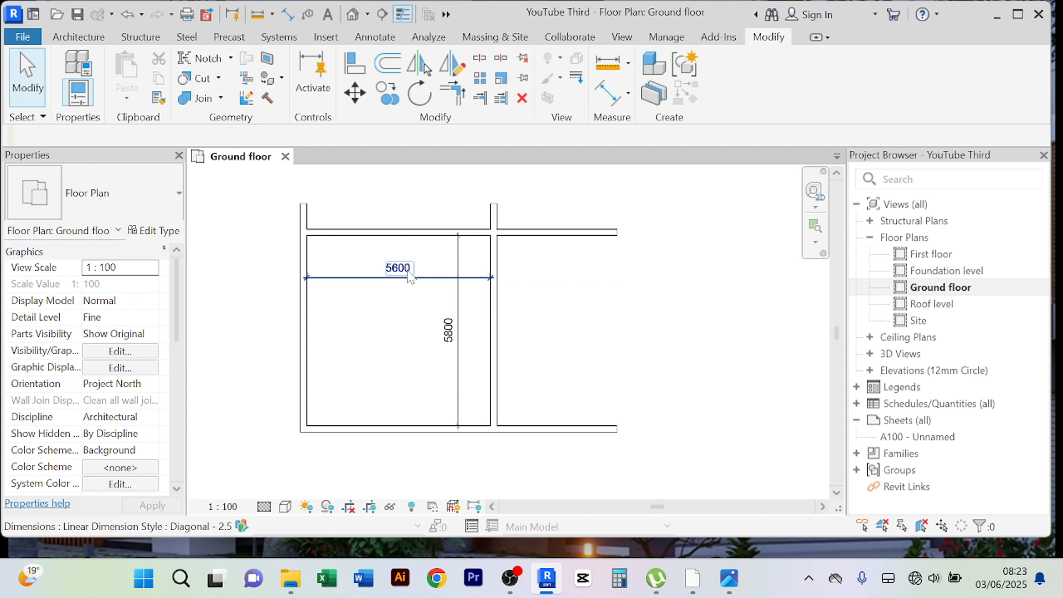
pyautogui.click(309, 311)
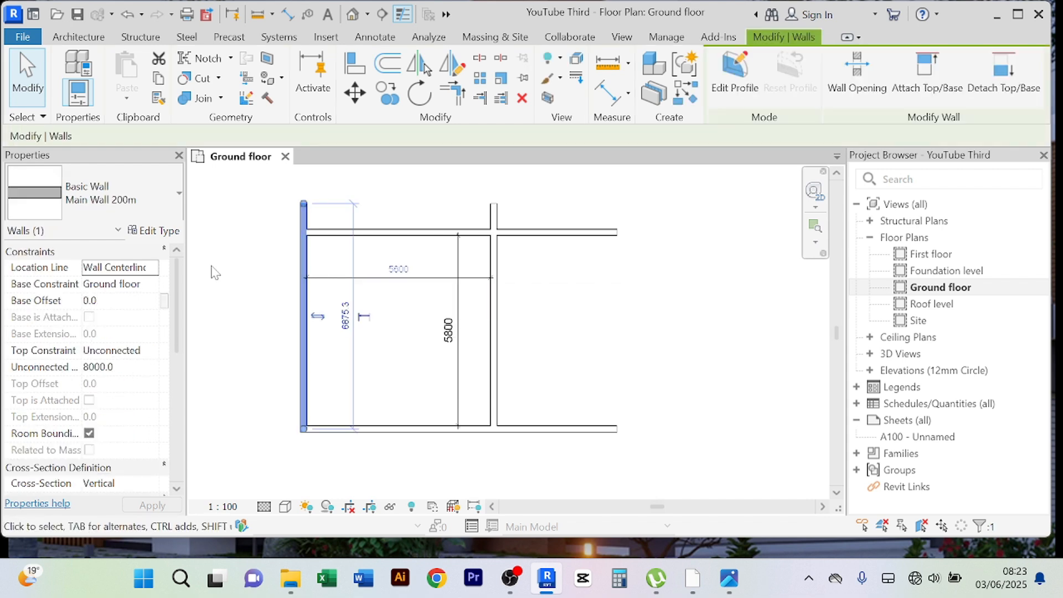
pyautogui.click(476, 324)
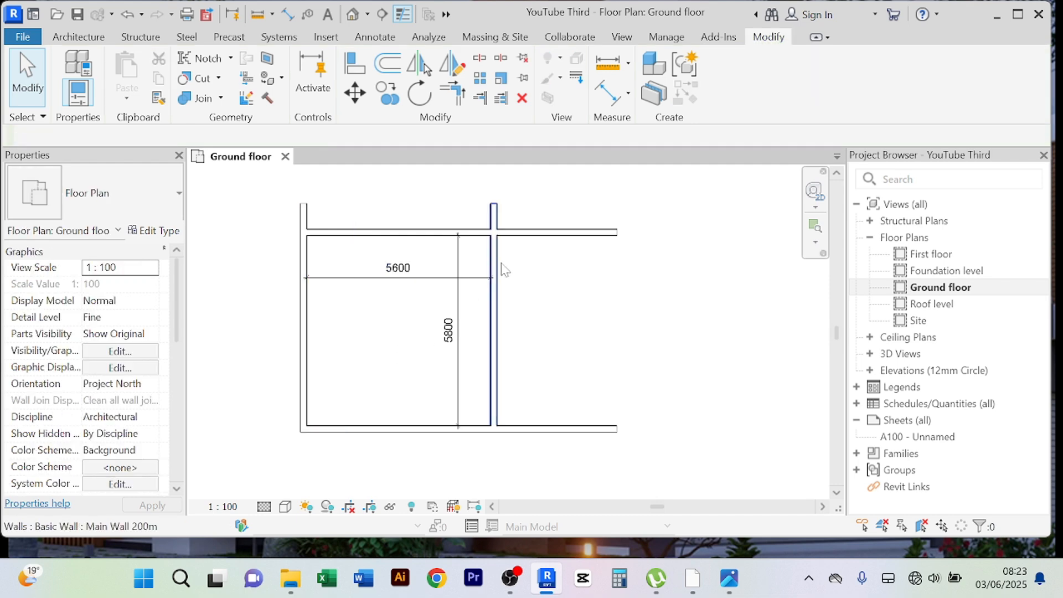
pyautogui.click(494, 279)
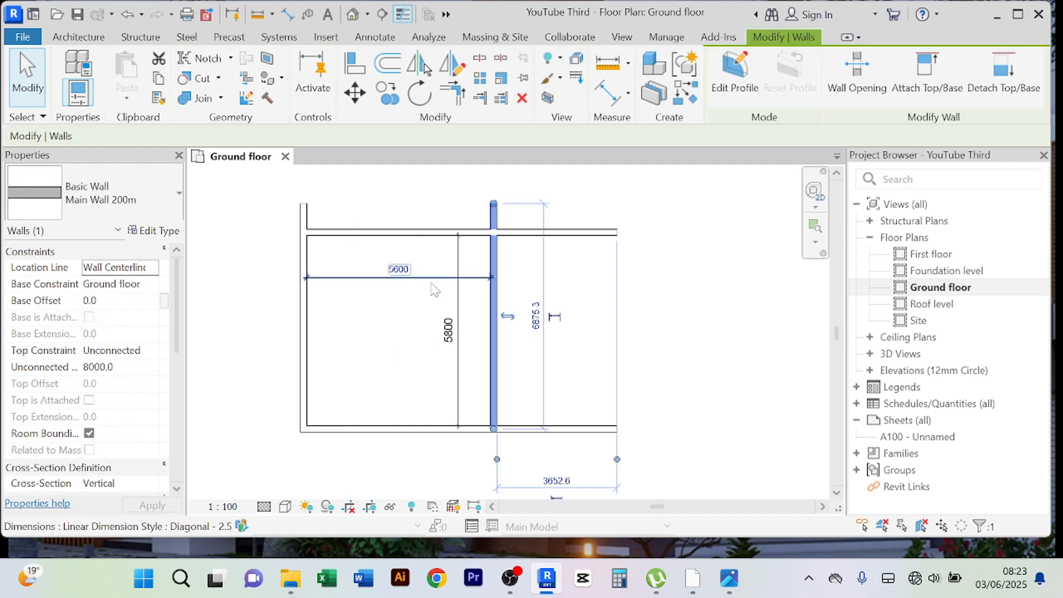
pyautogui.click(408, 337)
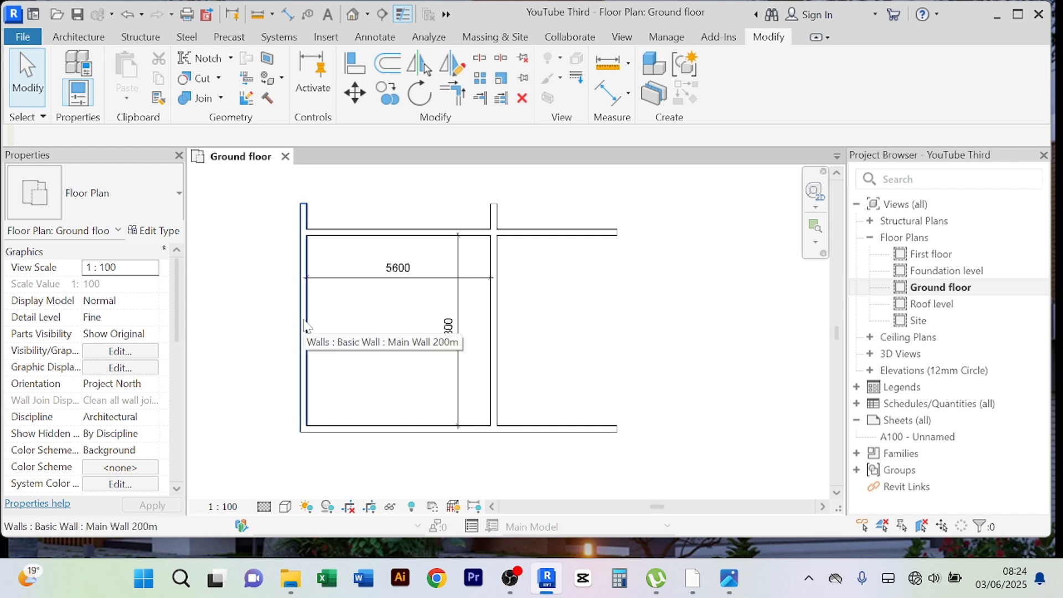
# - Move the right vertical wall by setting the horizontal clear dimension between the two vertical walls to 5800
pyautogui.click(492, 329)
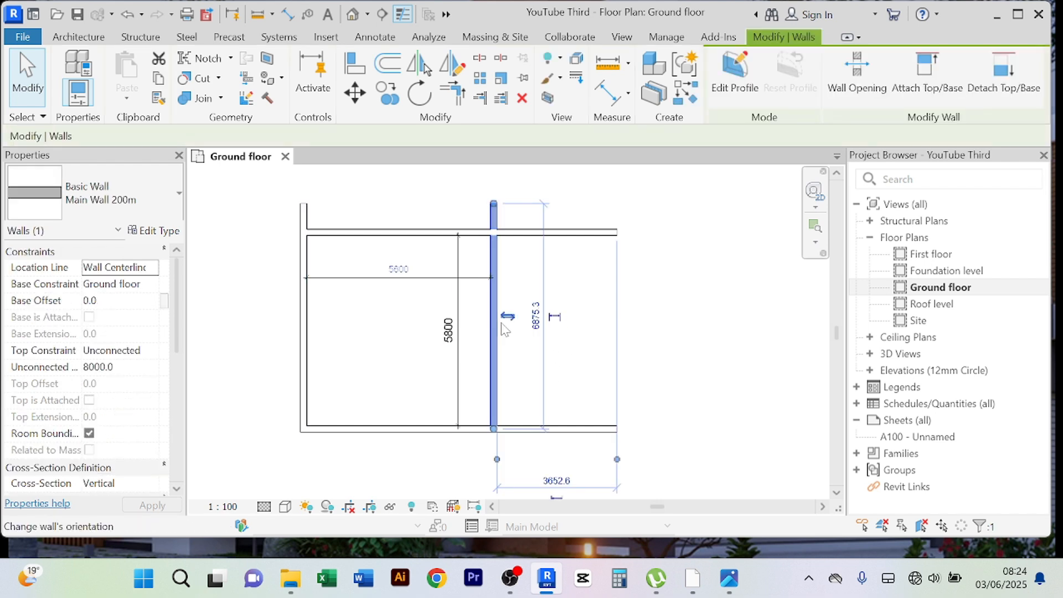
pyautogui.click(409, 274)
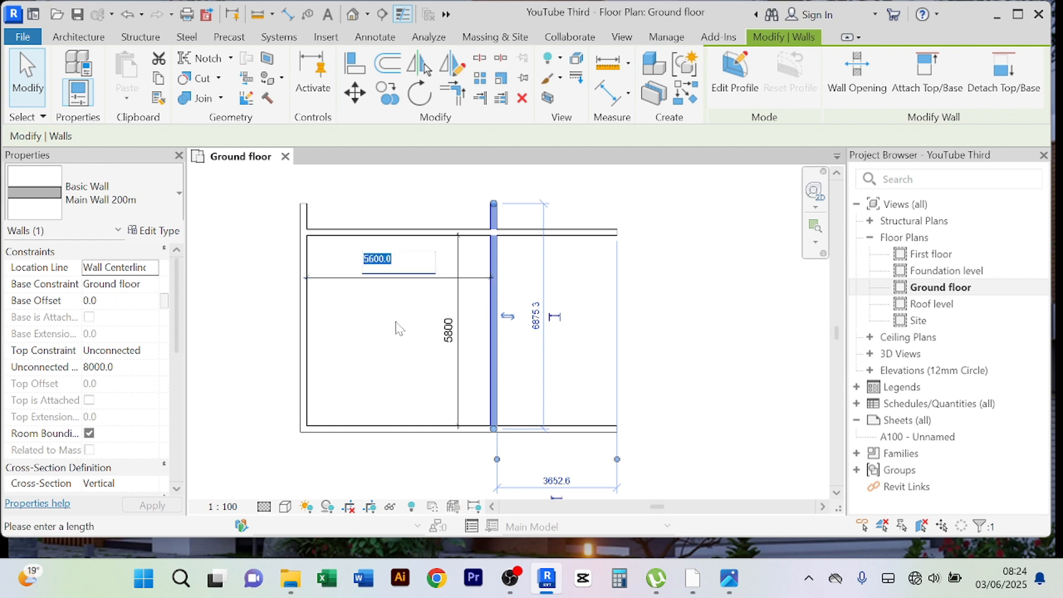
pyautogui.write('5000')
pyautogui.press('Return')
pyautogui.click(676, 317)
pyautogui.scroll(-2, 638, 315)
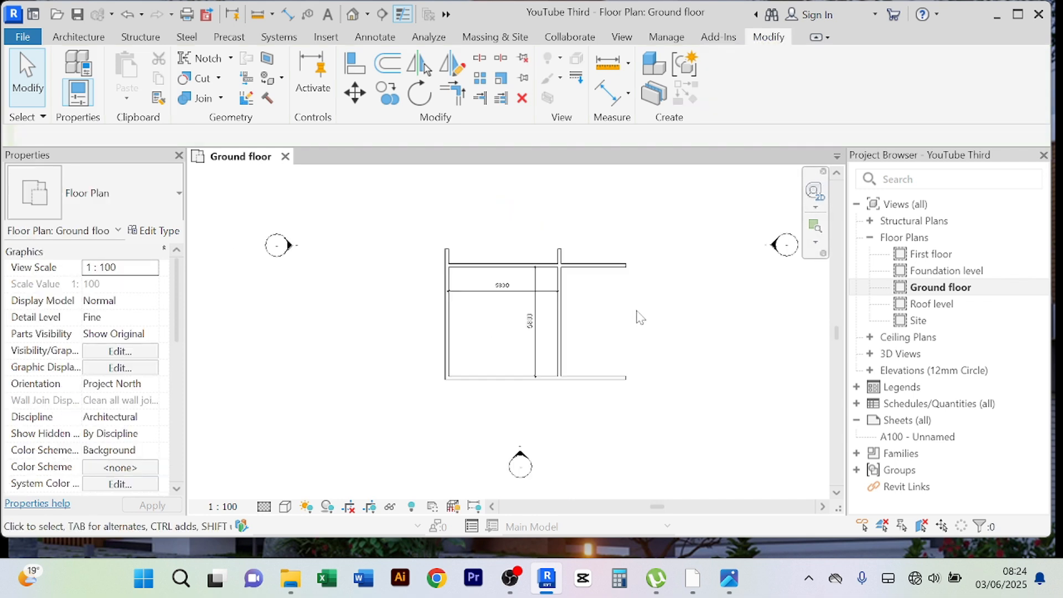
pyautogui.scroll(5, 398, 310)
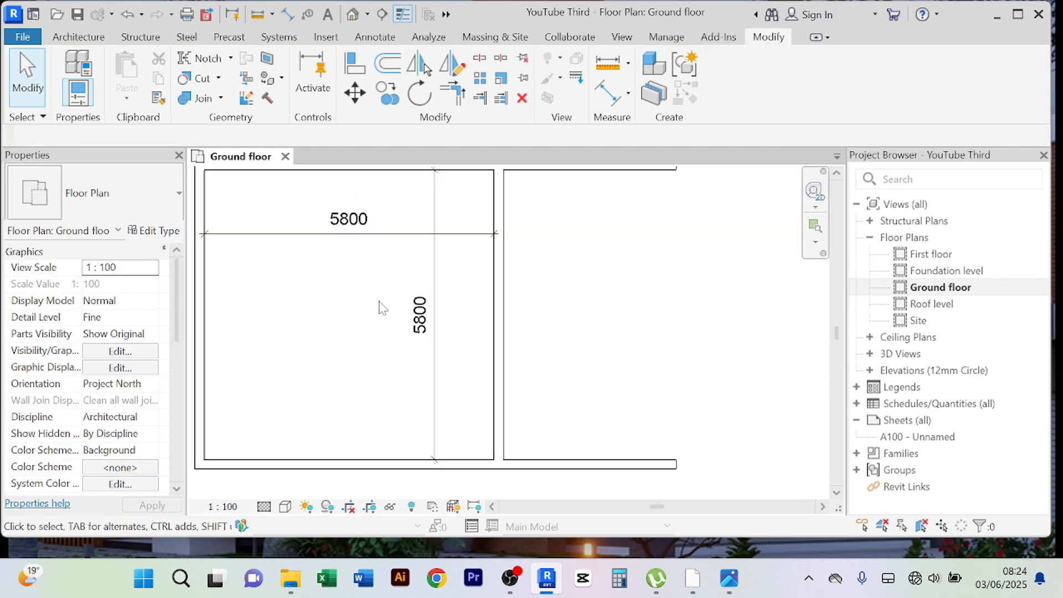
pyautogui.scroll(-4, 381, 308)
pyautogui.moveTo(368, 308); pyautogui.dragTo(381, 334, button='middle')
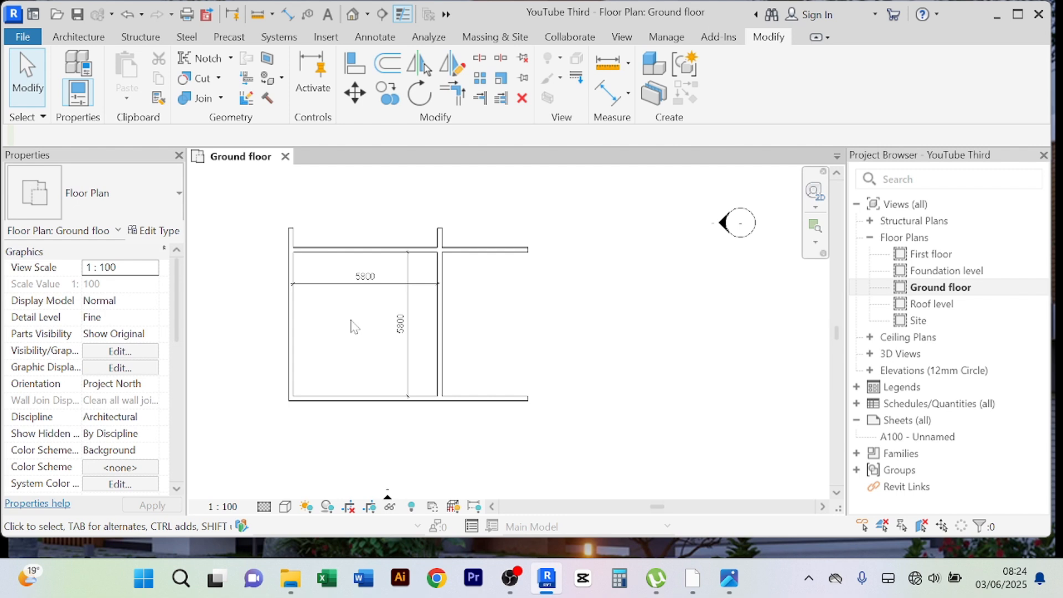
pyautogui.scroll(-2, 509, 318)
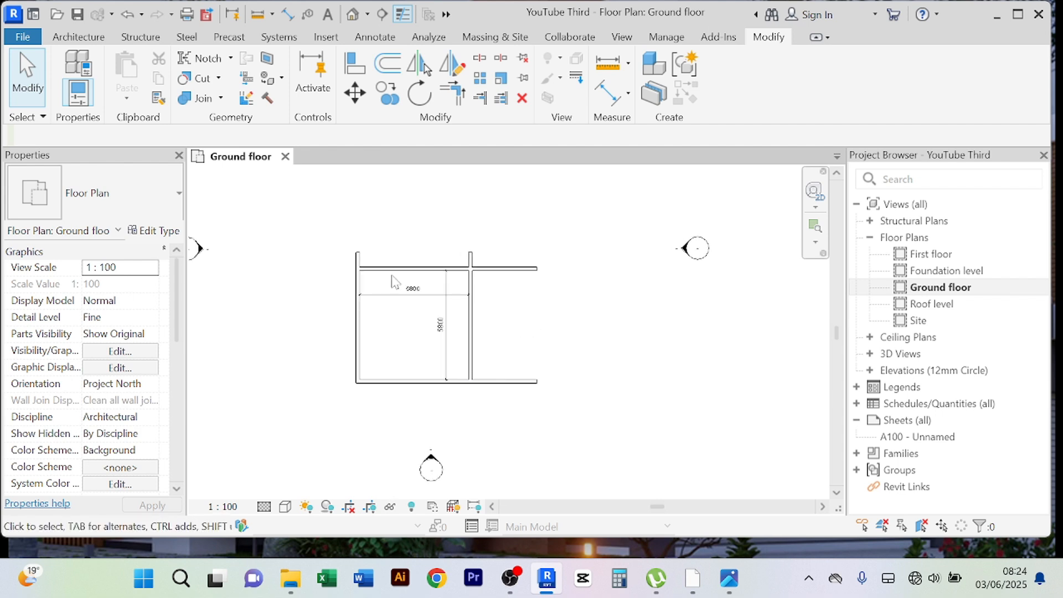
pyautogui.moveTo(431, 235); pyautogui.dragTo(416, 225, button='middle')
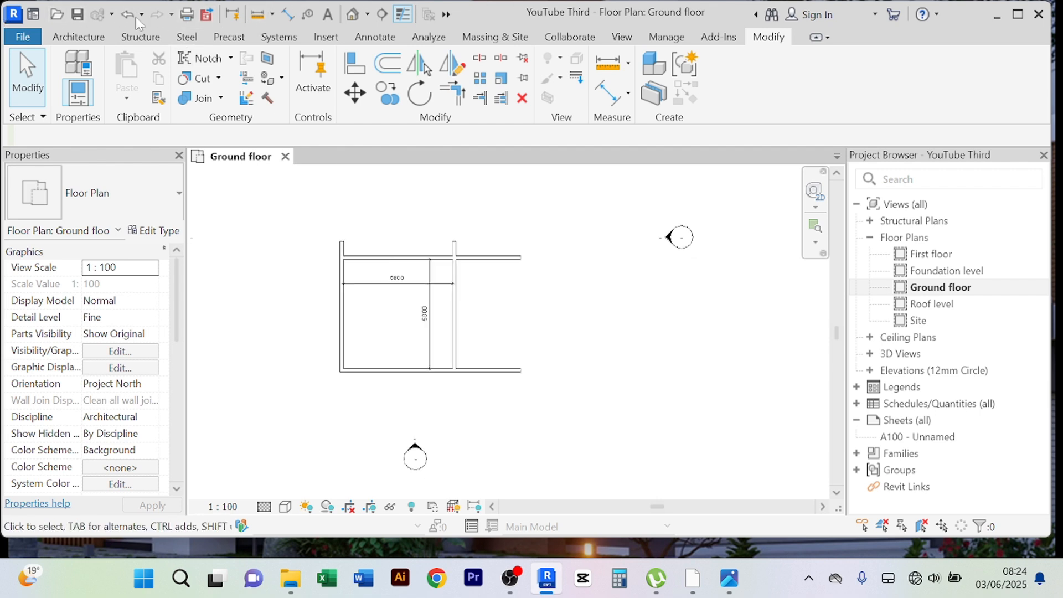
# - Open the default 3D view and orbit the model to show the walls from the front
pyautogui.click(367, 15)
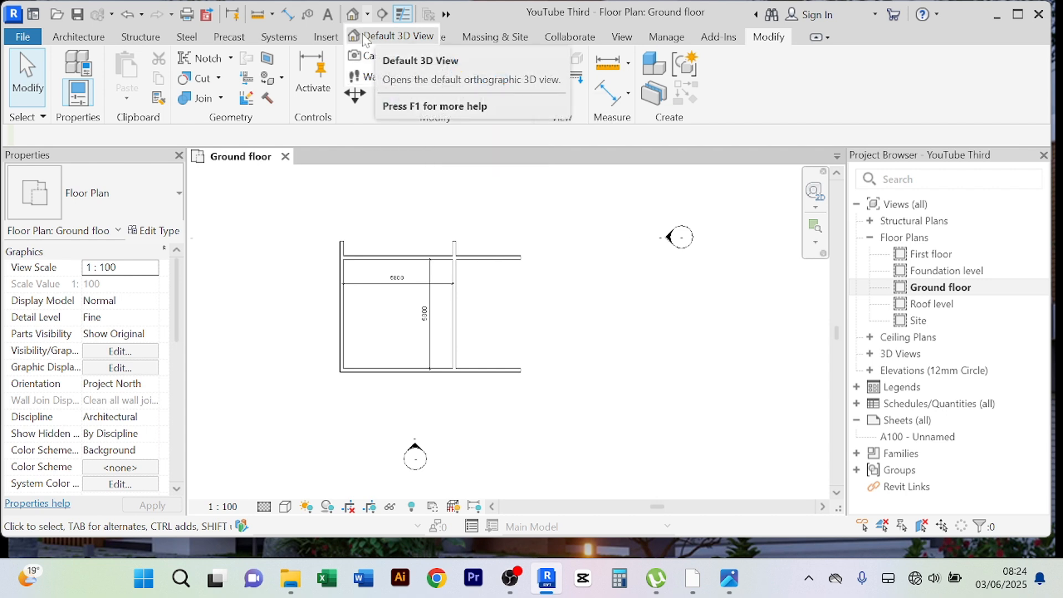
pyautogui.click(387, 36)
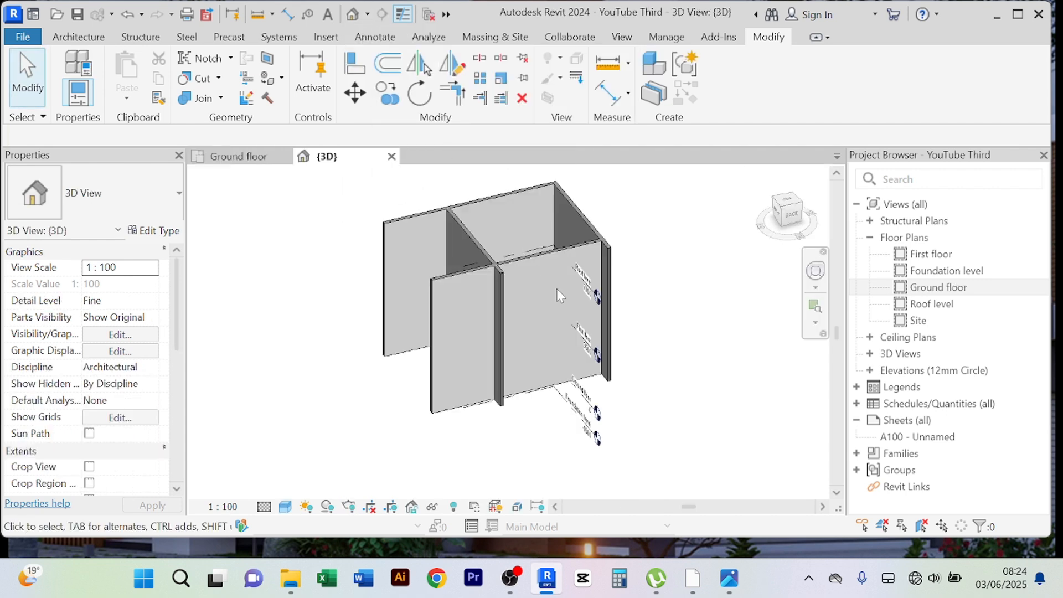
pyautogui.scroll(-2, 536, 271)
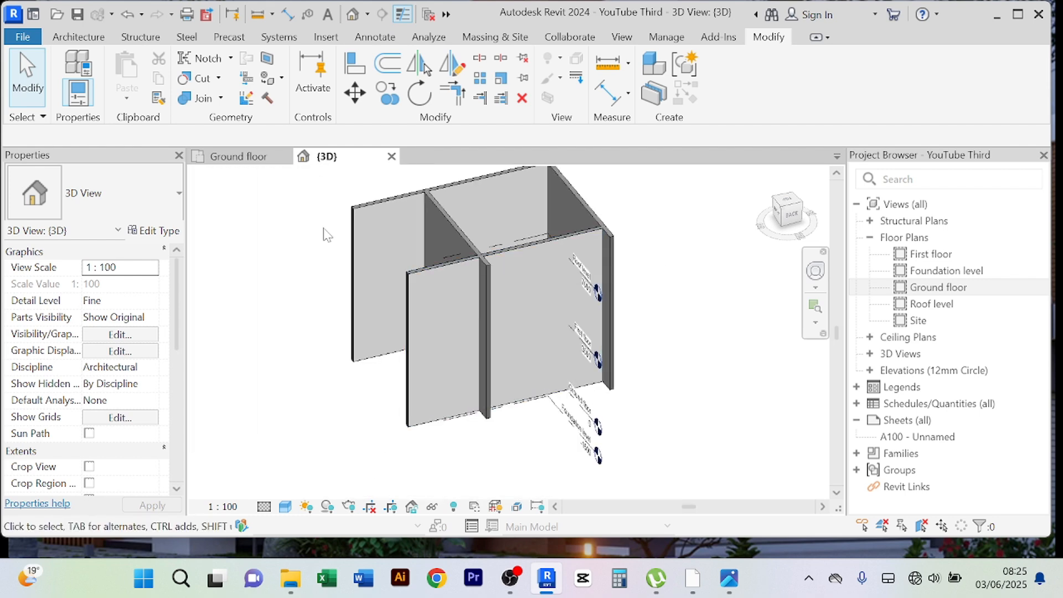
pyautogui.keyDown('shift'); pyautogui.moveTo(336, 240); pyautogui.dragTo(614, 262, button='middle'); pyautogui.keyUp('shift')
pyautogui.moveTo(312, 270); pyautogui.dragTo(318, 249, button='middle')
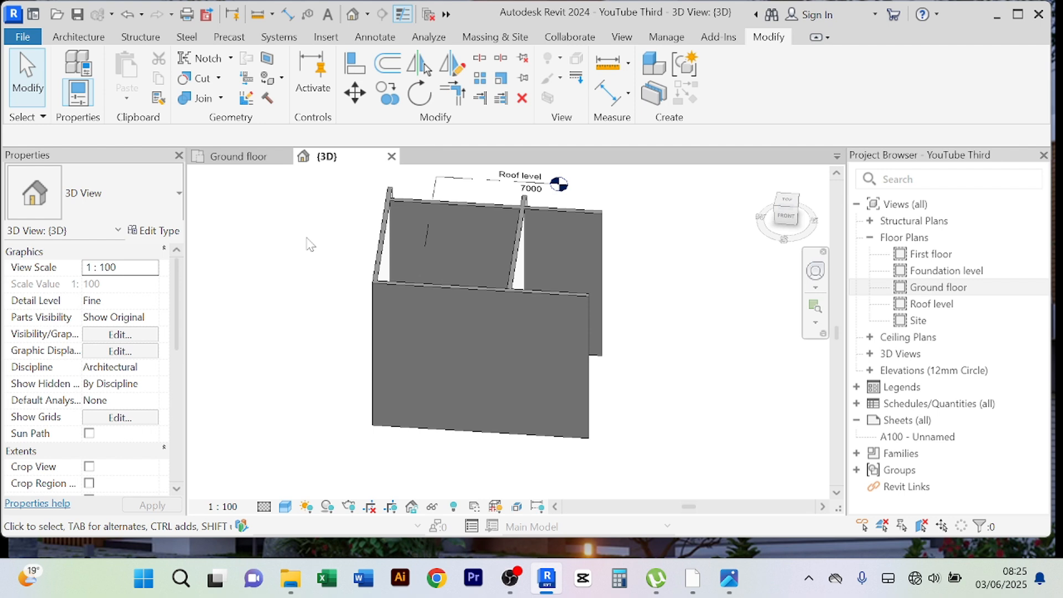
# - Select all Main Wall 200m instances visible in the view and set their unconnected height to 3500
pyautogui.click(468, 293)
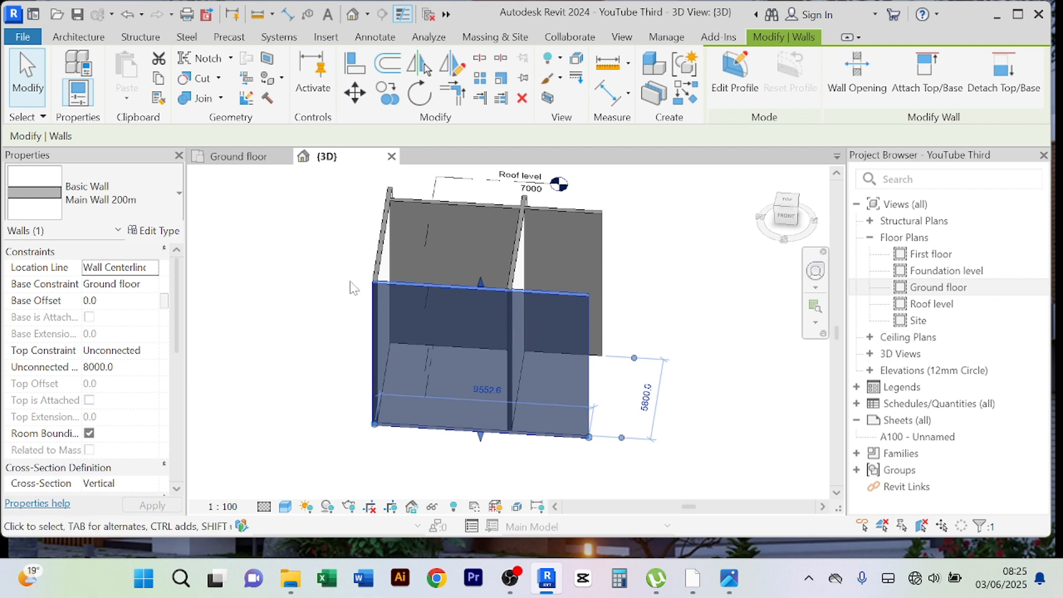
pyautogui.click(321, 268)
pyautogui.click(457, 297)
pyautogui.rightClick(465, 325)
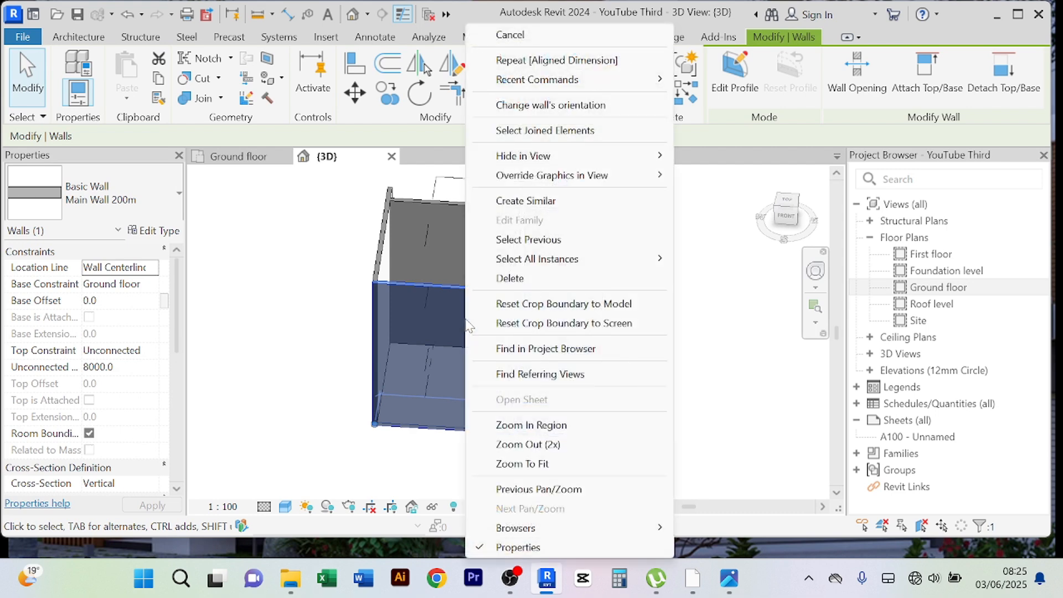
pyautogui.moveTo(594, 258)
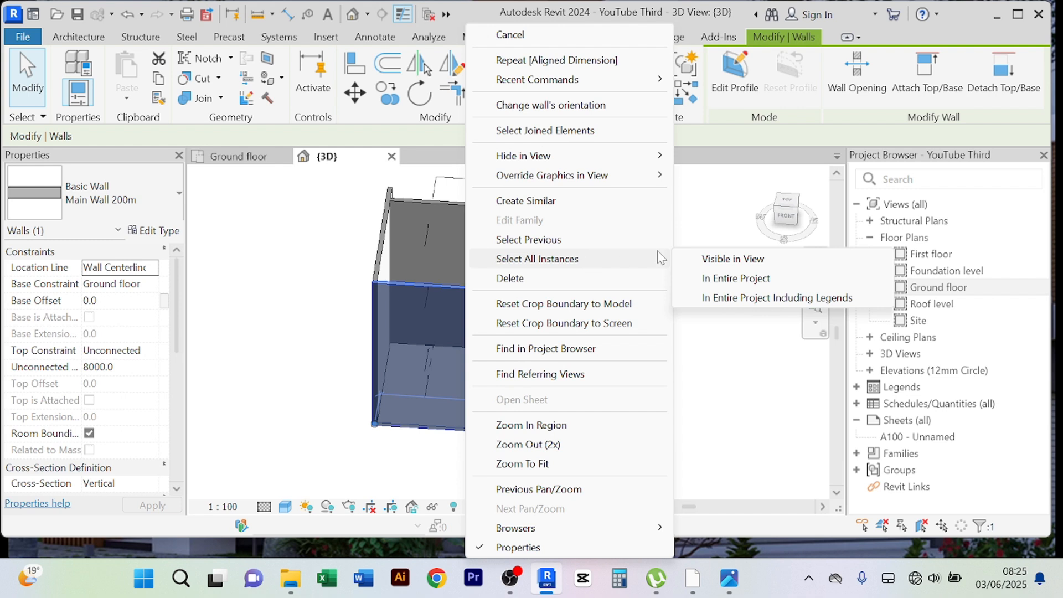
pyautogui.click(727, 262)
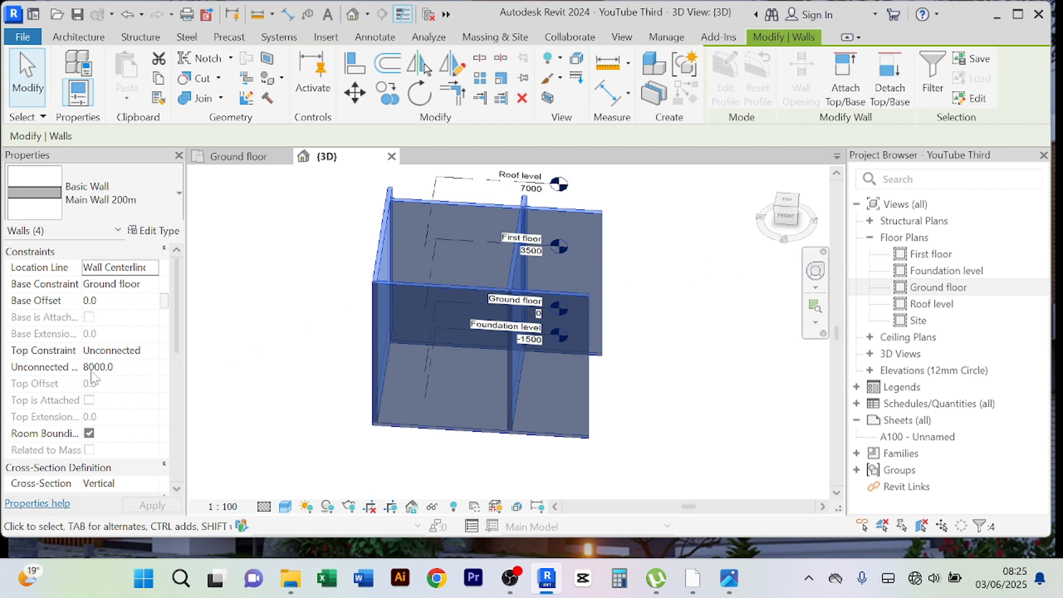
pyautogui.click(129, 368)
pyautogui.write('3500')
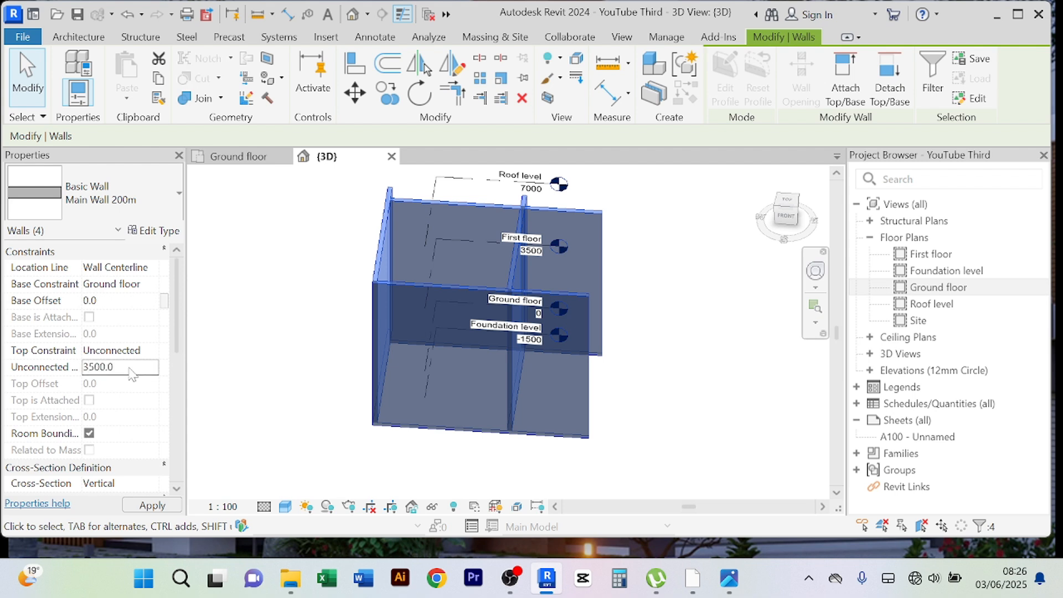
pyautogui.click(682, 391)
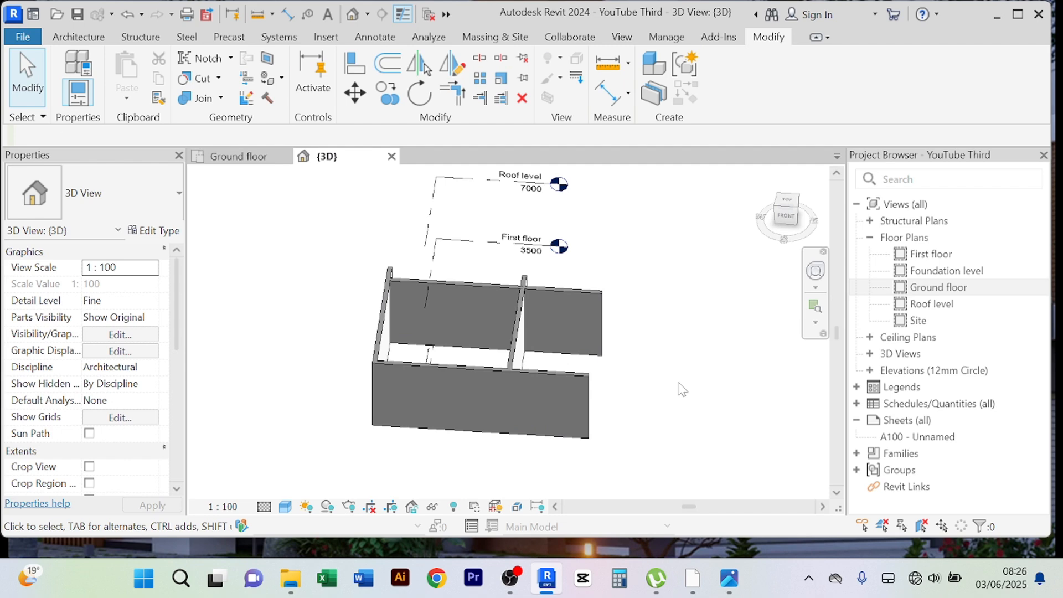
# - Examine the wall heights against the level markers in the 3D view
pyautogui.keyDown('shift'); pyautogui.moveTo(681, 387); pyautogui.dragTo(505, 344, button='middle'); pyautogui.keyUp('shift')
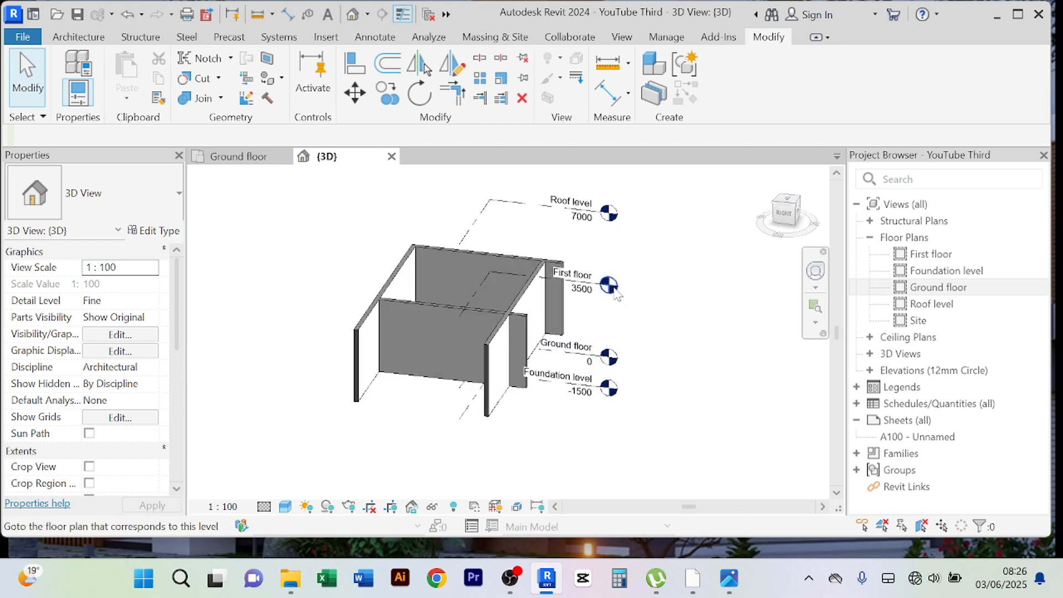
pyautogui.scroll(3, 640, 305)
pyautogui.scroll(-3, 640, 305)
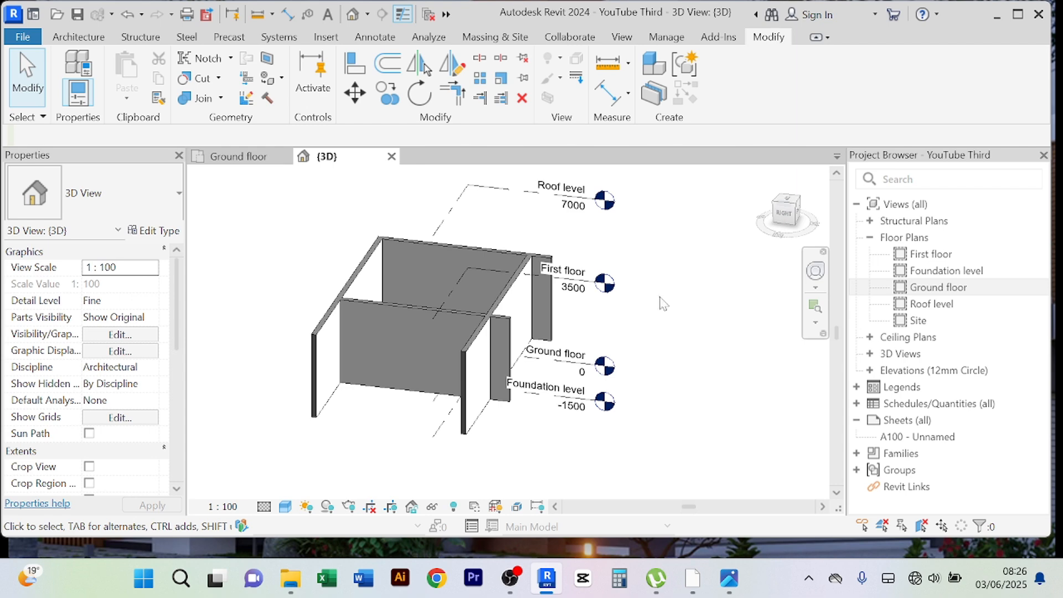
pyautogui.scroll(-2, 667, 299)
pyautogui.scroll(4, 368, 260)
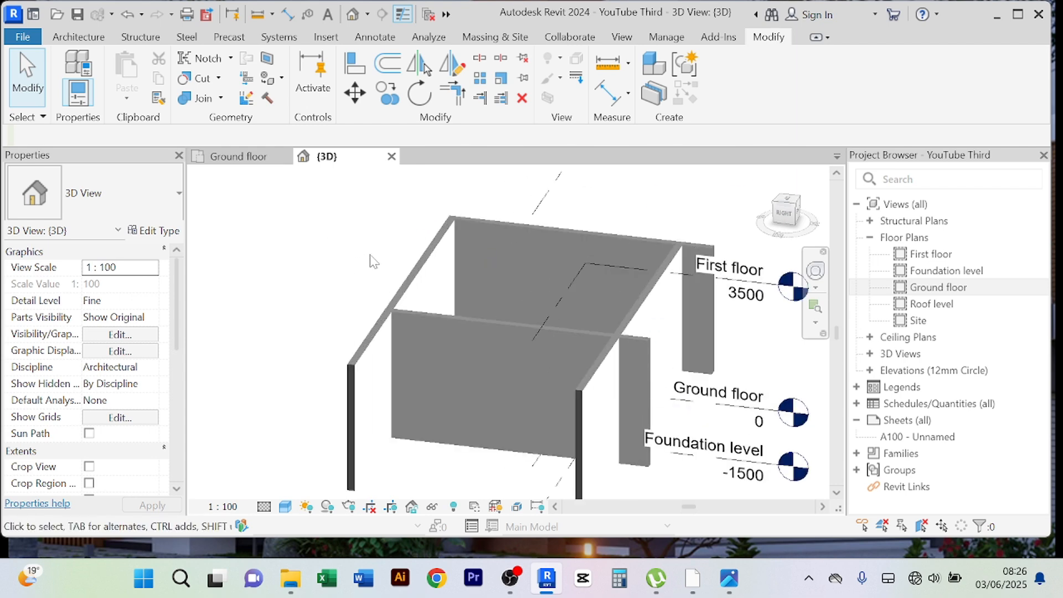
pyautogui.scroll(-4, 367, 259)
pyautogui.moveTo(368, 260); pyautogui.dragTo(376, 260, button='middle')
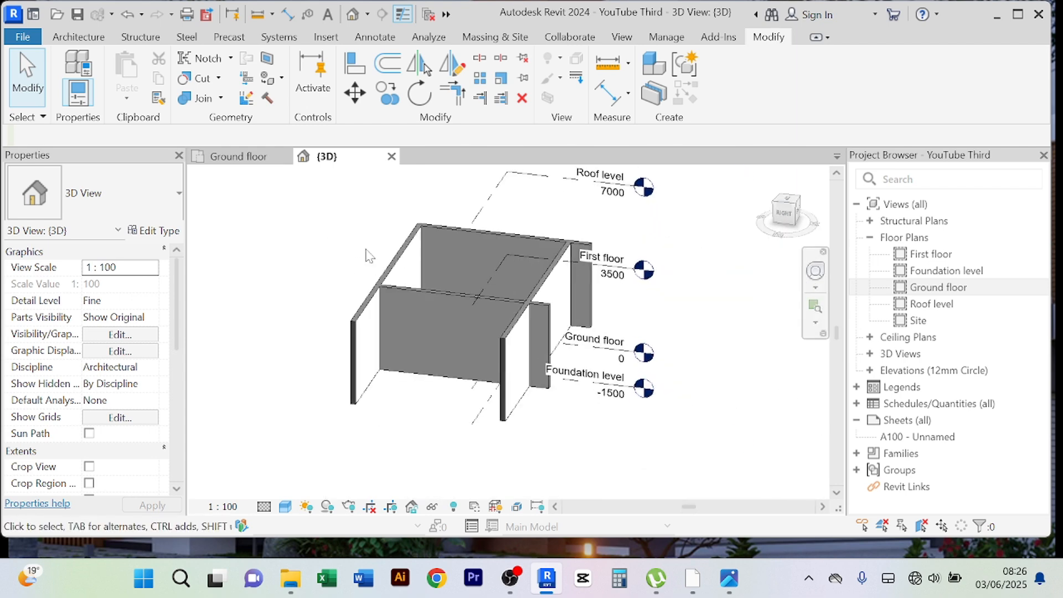
# - Return to the Ground floor plan view
pyautogui.click(248, 162)
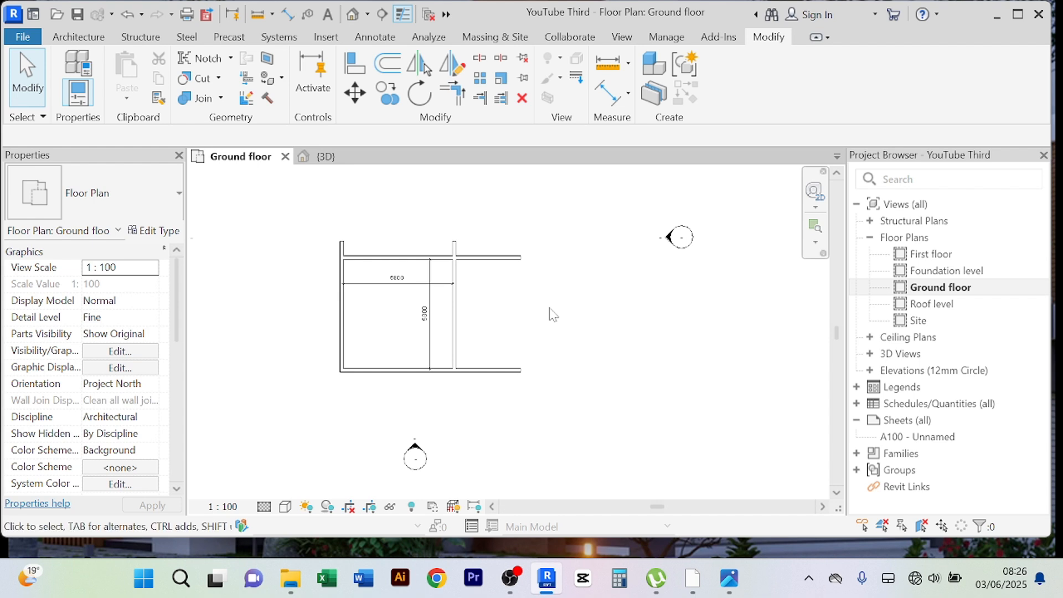
pyautogui.scroll(2, 498, 309)
pyautogui.scroll(-2, 493, 310)
pyautogui.moveTo(499, 314); pyautogui.dragTo(505, 360, button='middle')
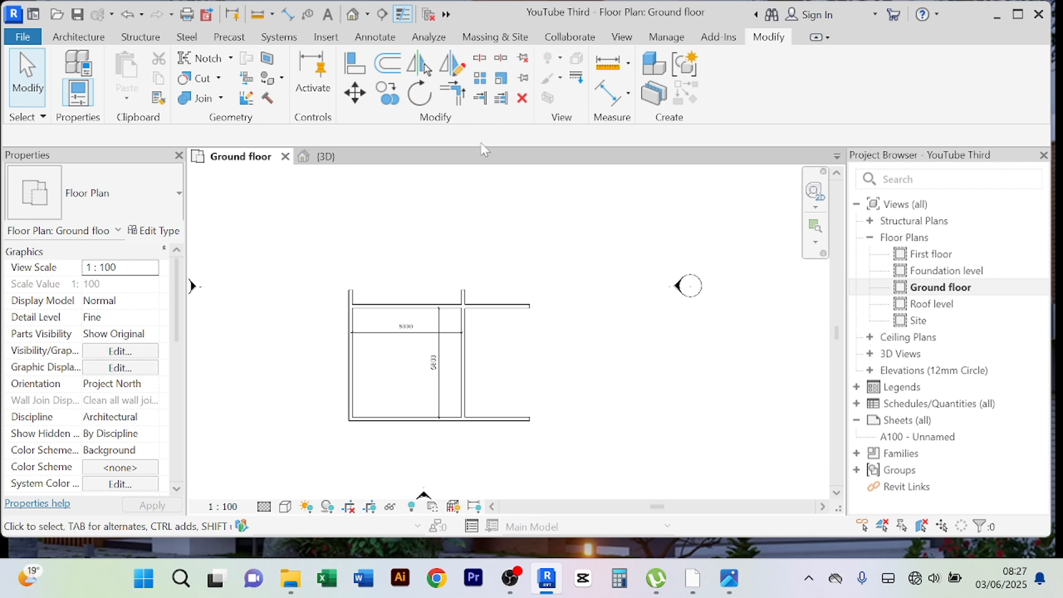
pyautogui.scroll(3, 518, 268)
pyautogui.scroll(-3, 519, 268)
pyautogui.moveTo(519, 268); pyautogui.dragTo(507, 282, button='middle')
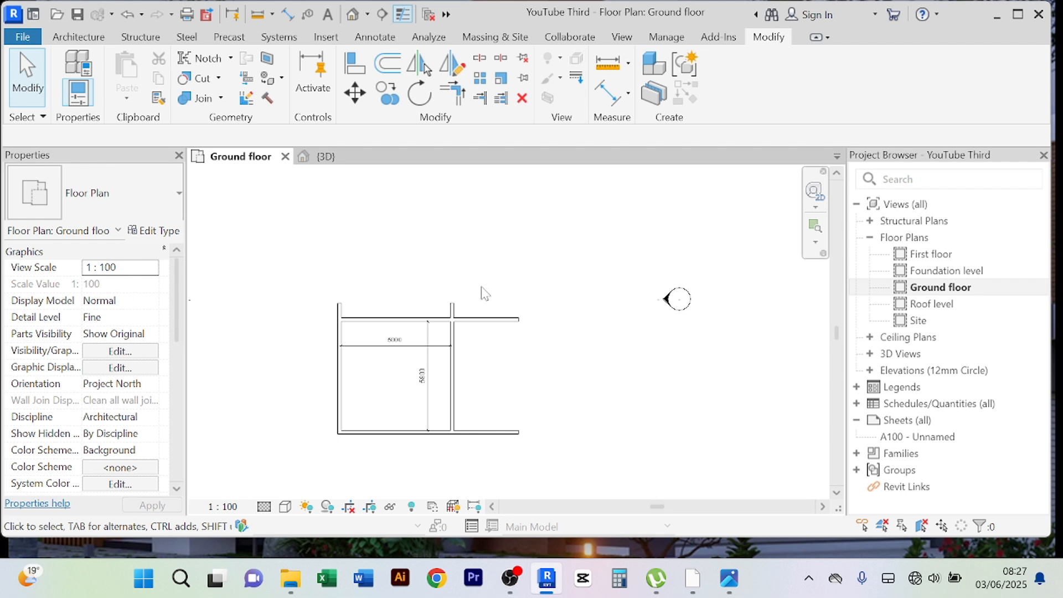
# - Offset a copy of the room's right-hand vertical wall 4 m outward, away from the room
pyautogui.click(463, 380)
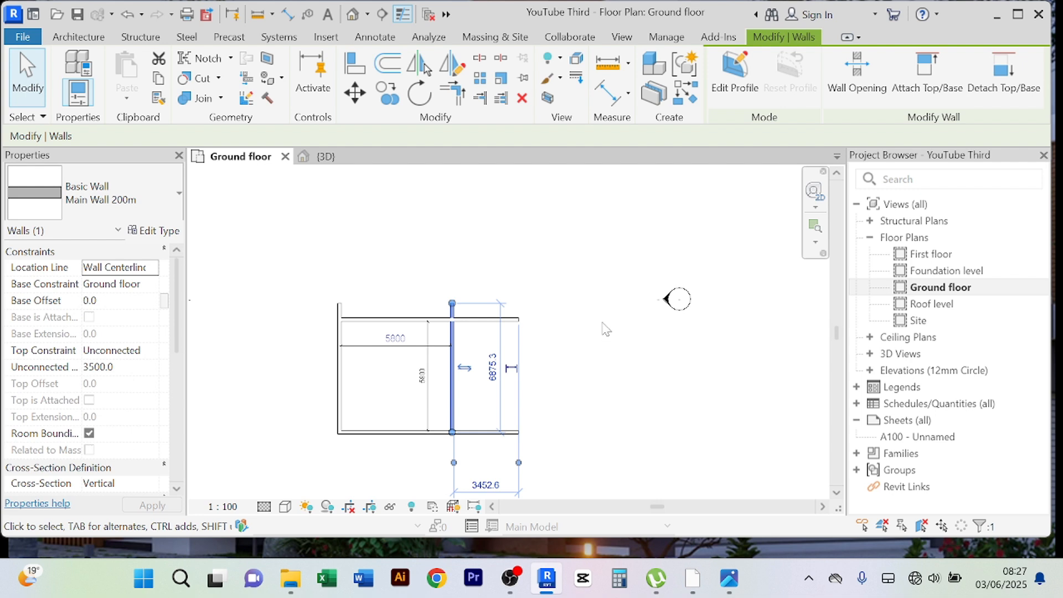
pyautogui.moveTo(597, 321); pyautogui.dragTo(616, 325, button='middle')
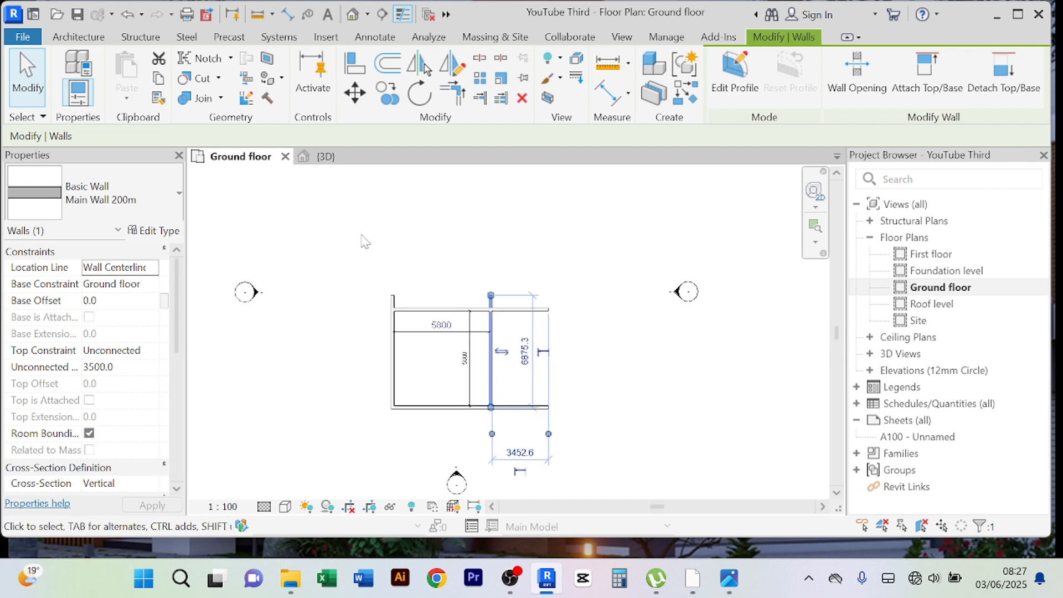
pyautogui.click(386, 65)
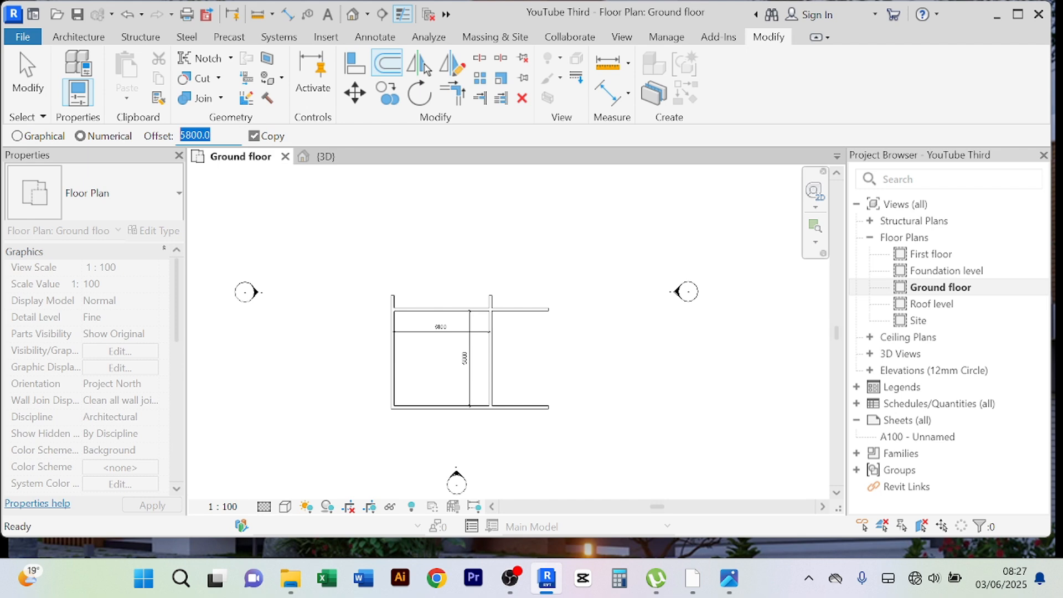
pyautogui.write('4m')
pyautogui.press('Return')
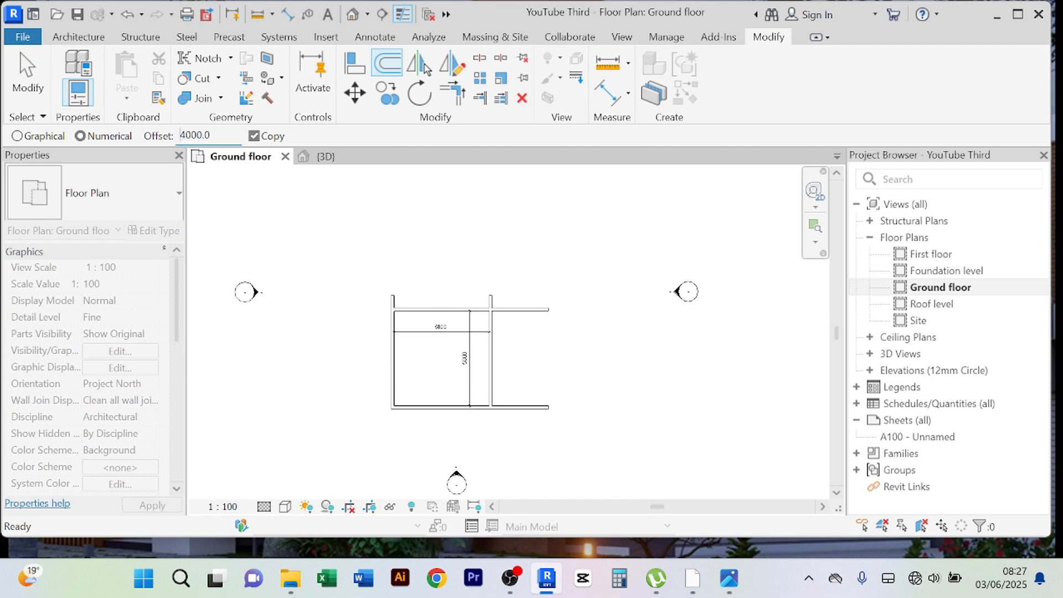
pyautogui.click(496, 362)
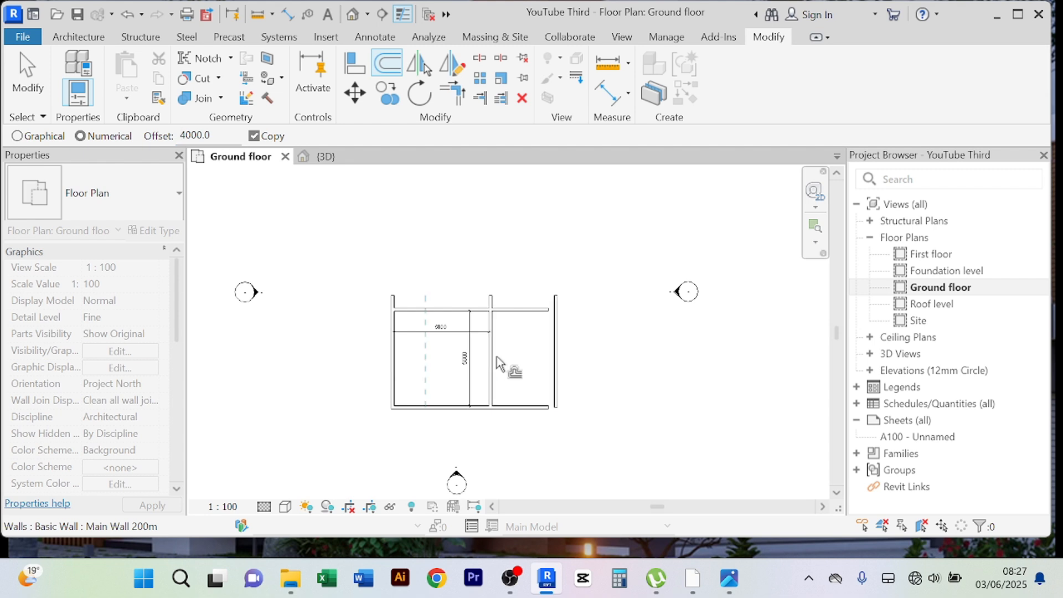
pyautogui.rightClick(574, 217)
pyautogui.click(614, 223)
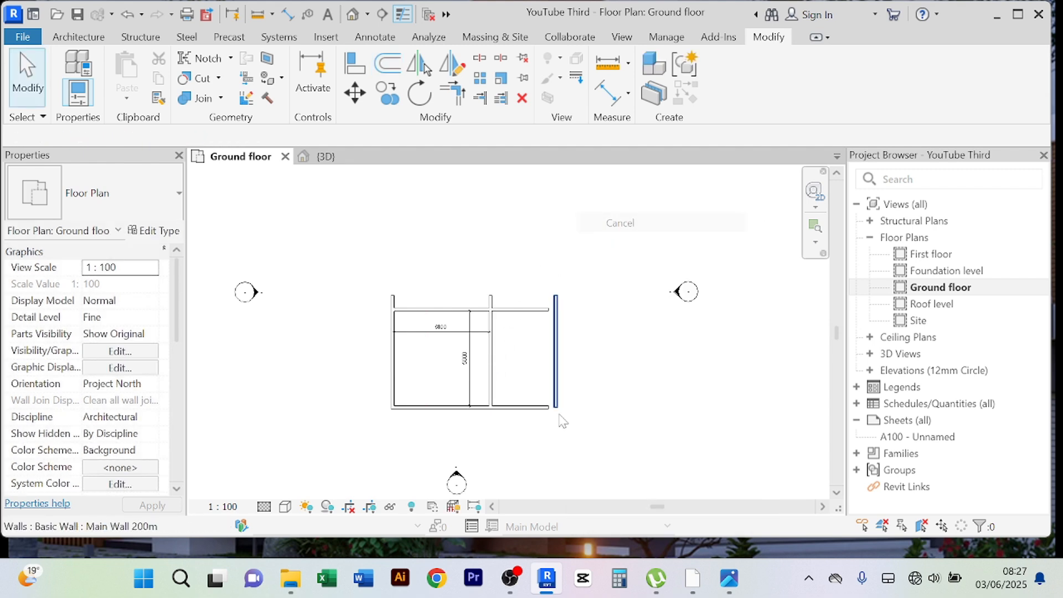
# - Add an aligned dimension between the facing inner faces of the room's right-hand wall and its offset copy
pyautogui.click(607, 96)
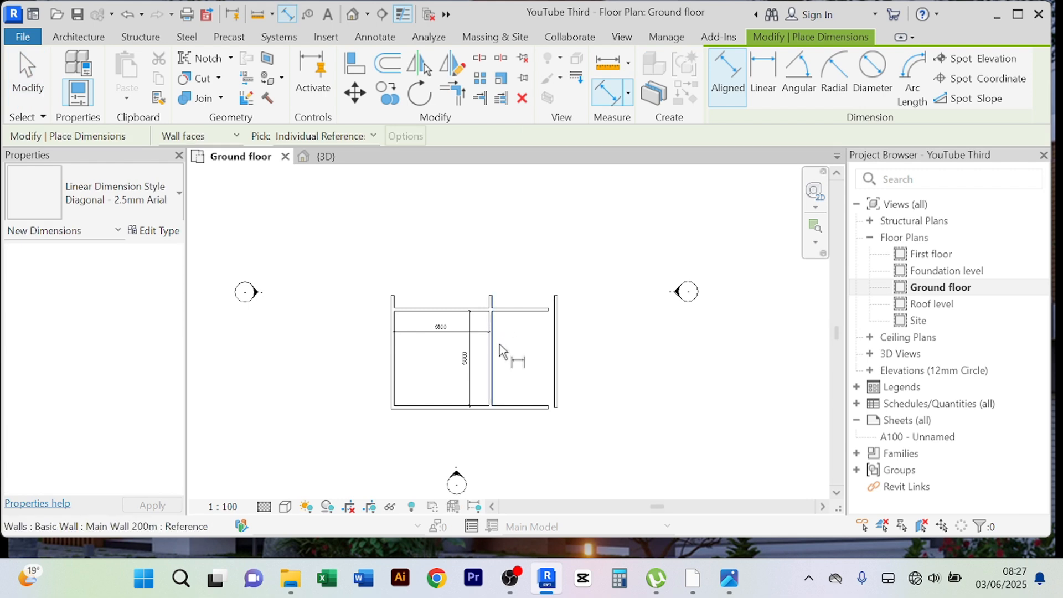
pyautogui.scroll(3, 495, 308)
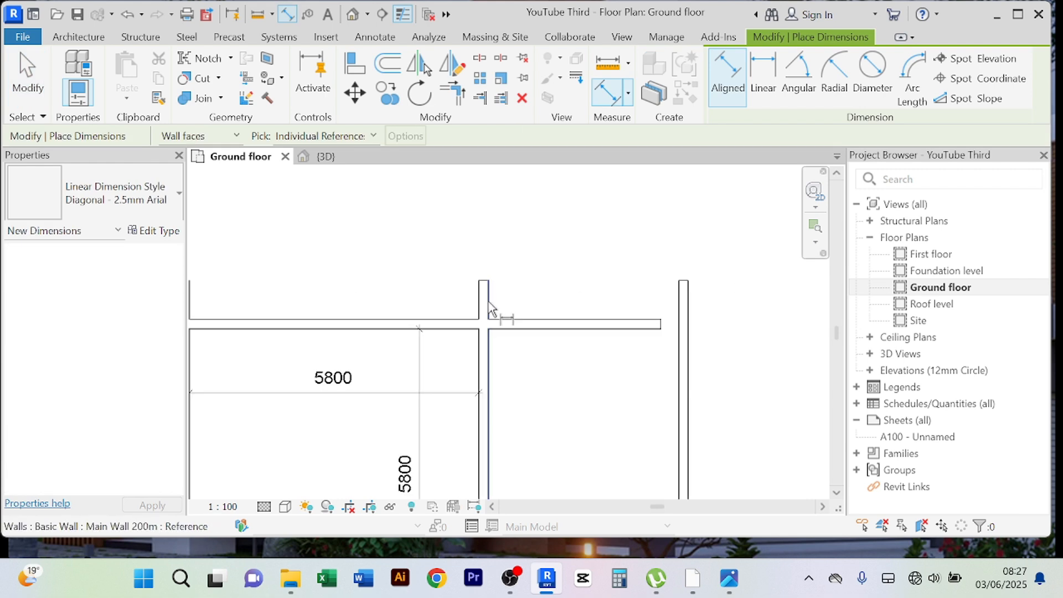
pyautogui.click(489, 308)
pyautogui.click(682, 311)
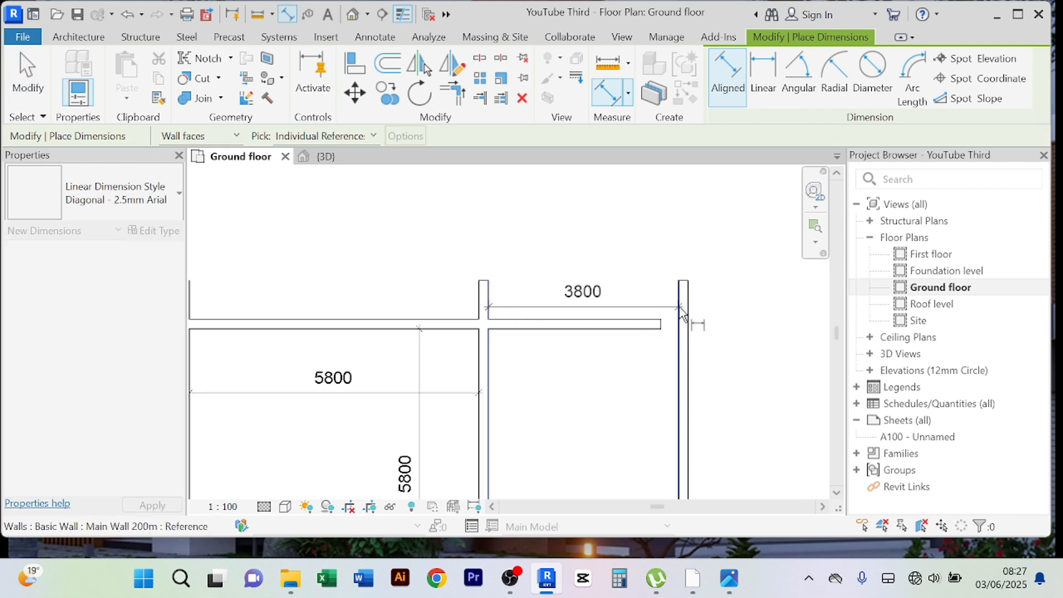
pyautogui.click(632, 306)
pyautogui.rightClick(619, 238)
pyautogui.click(649, 245)
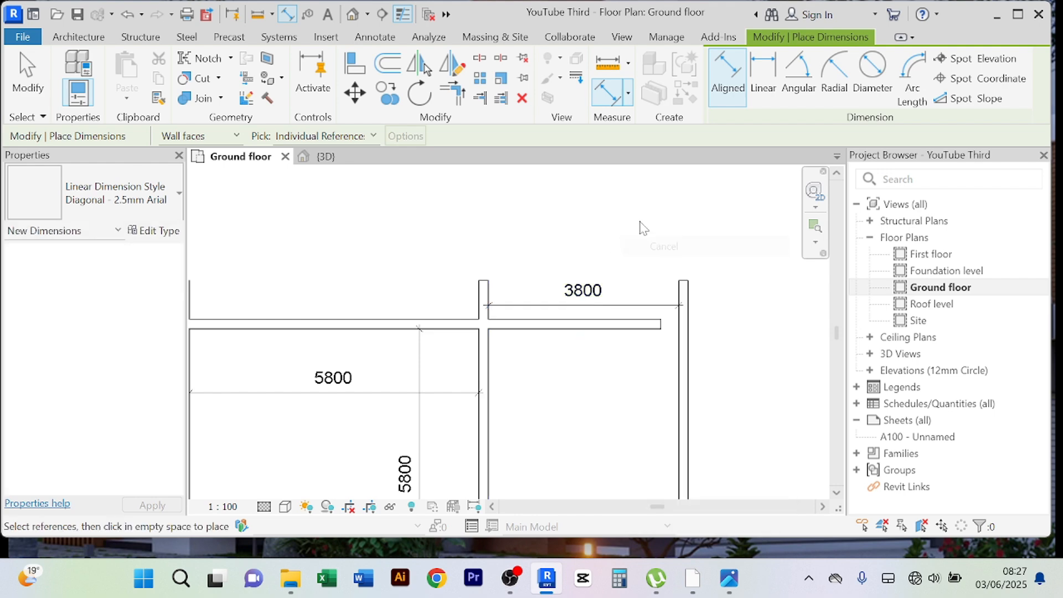
pyautogui.rightClick(640, 223)
pyautogui.click(657, 232)
pyautogui.rightClick(629, 204)
pyautogui.click(654, 216)
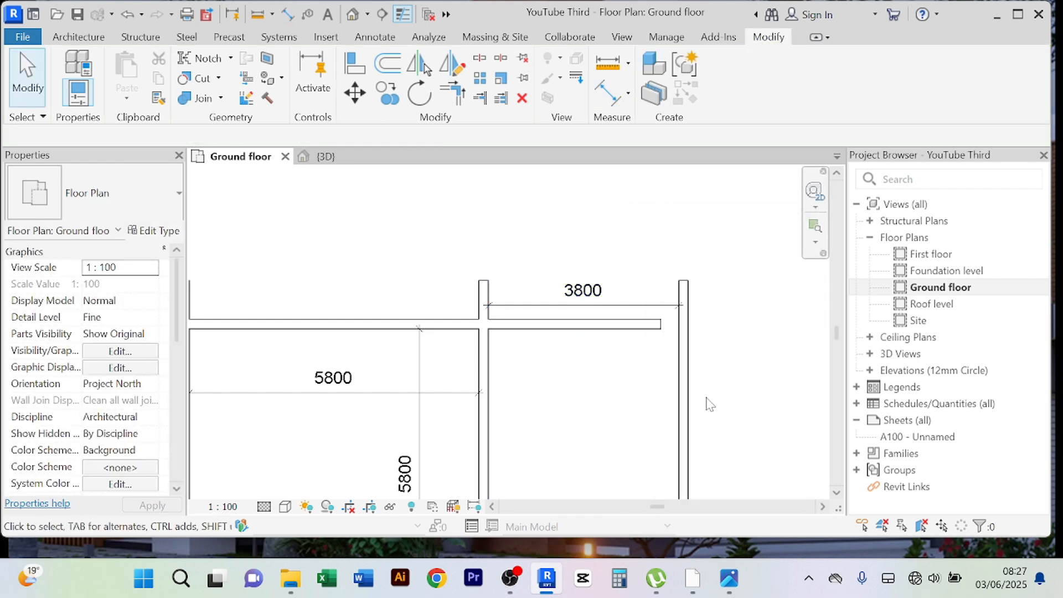
# - Set the clear distance between the room's right-hand wall and the offset wall to 4000
pyautogui.click(682, 377)
pyautogui.click(603, 290)
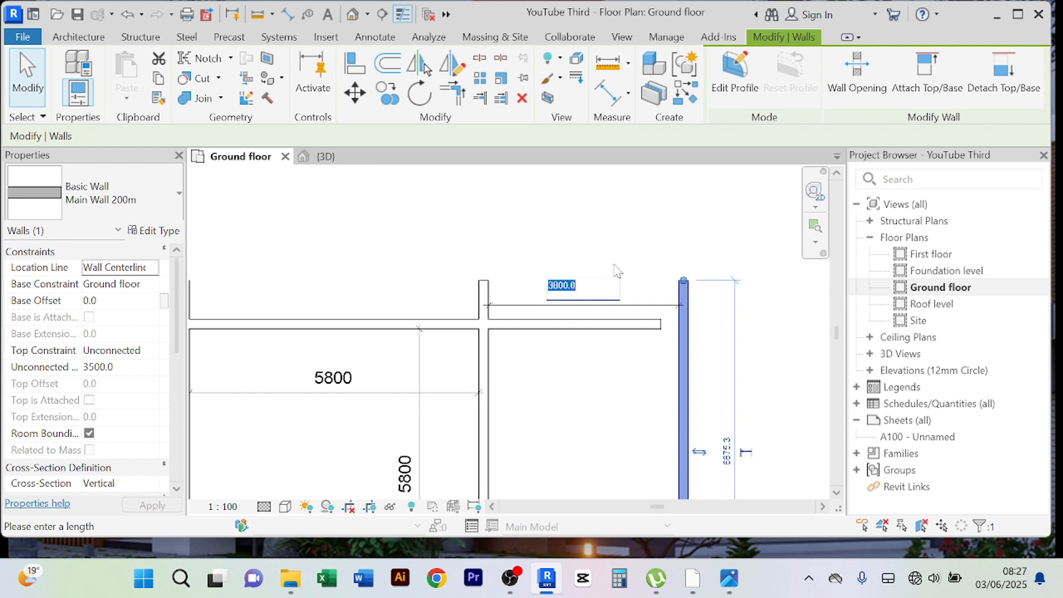
pyautogui.write('4000')
pyautogui.press('Return')
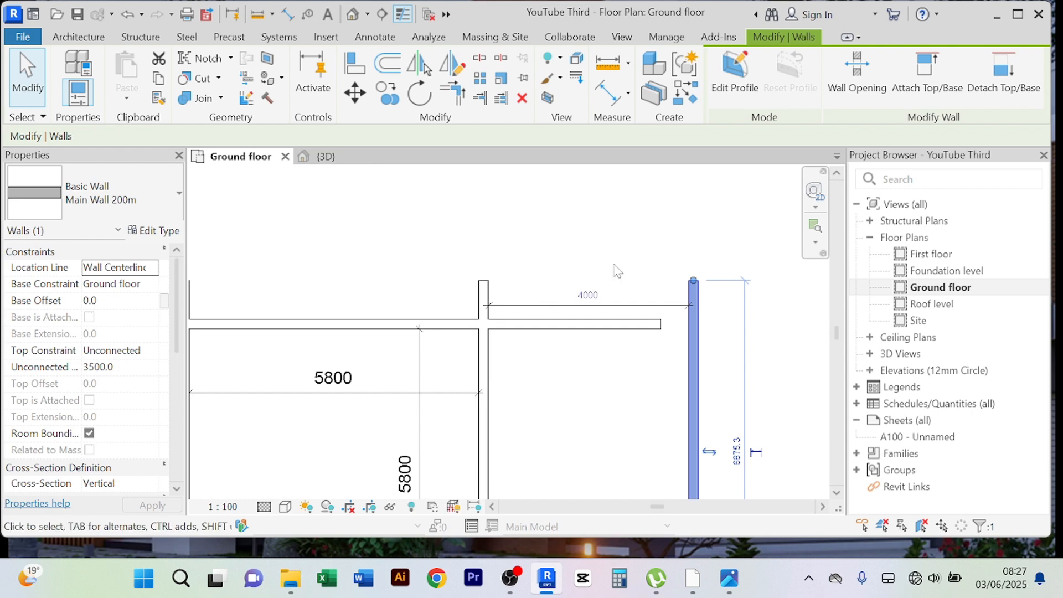
pyautogui.scroll(-5, 614, 270)
pyautogui.moveTo(747, 378); pyautogui.dragTo(674, 379, button='middle')
pyautogui.click(583, 377)
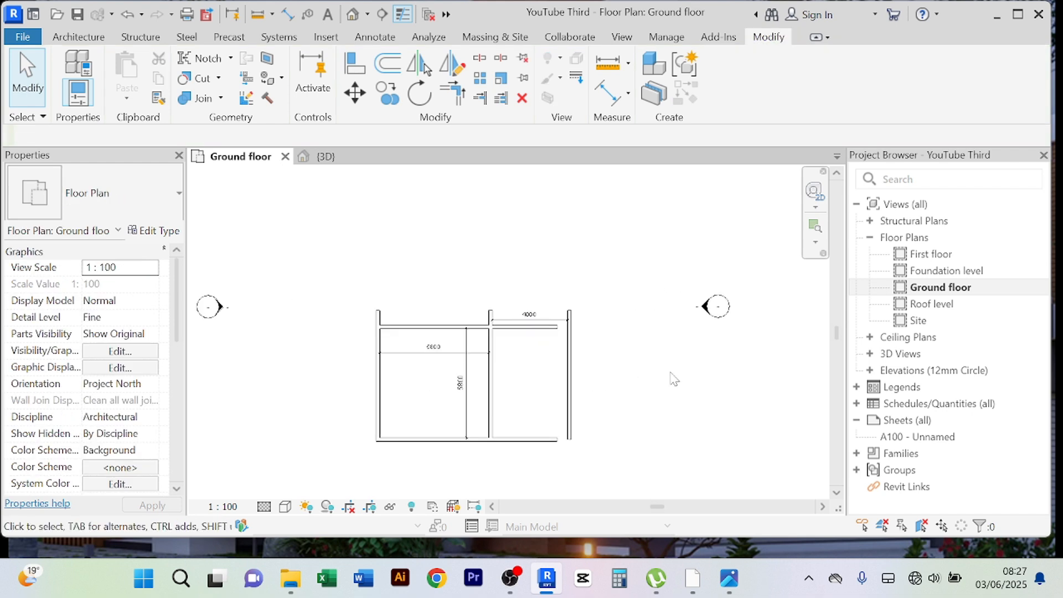
# - Stretch the upper end of the outermost right-hand wall upward to a total length of about 15000 mm
pyautogui.click(573, 357)
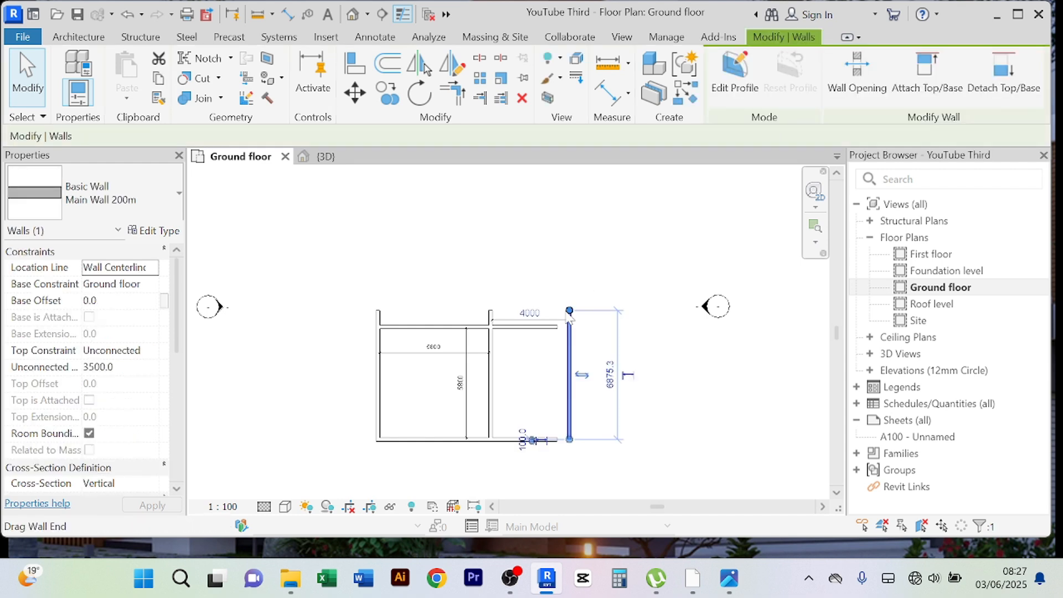
pyautogui.scroll(5, 571, 314)
pyautogui.scroll(-6, 576, 315)
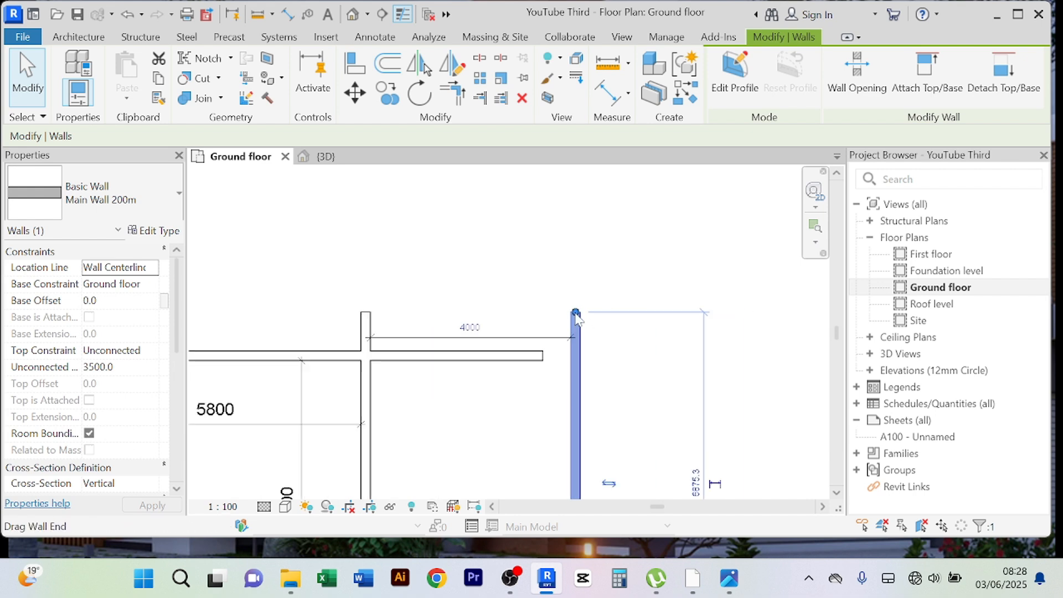
pyautogui.moveTo(576, 314); pyautogui.dragTo(574, 212)
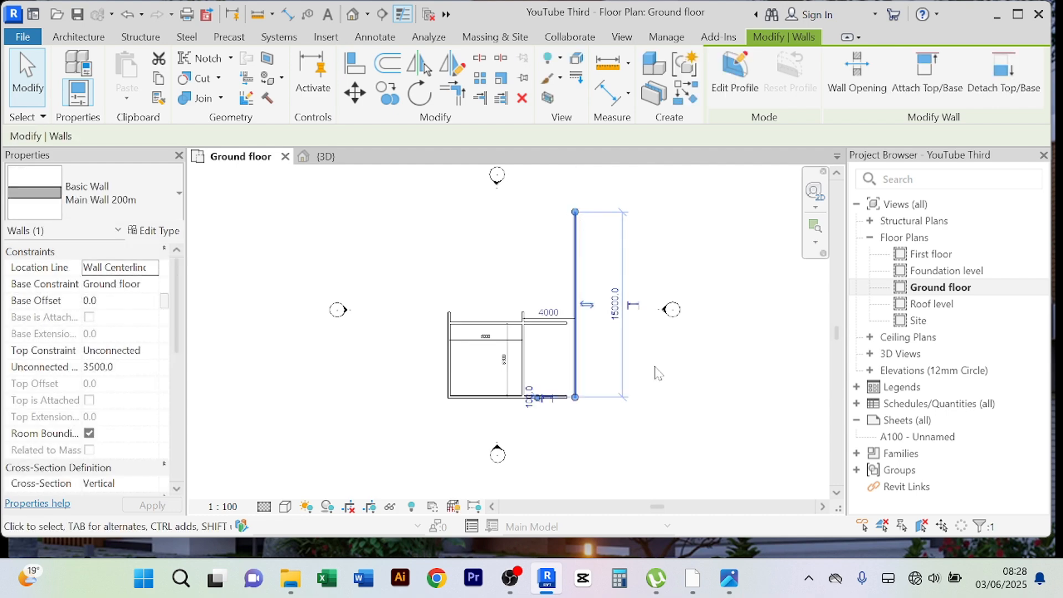
pyautogui.click(560, 344)
# - Stretch the upper end of the room's right-hand wall upward to align with the outermost wall's upper end, 15000 mm long in total
pyautogui.click(524, 356)
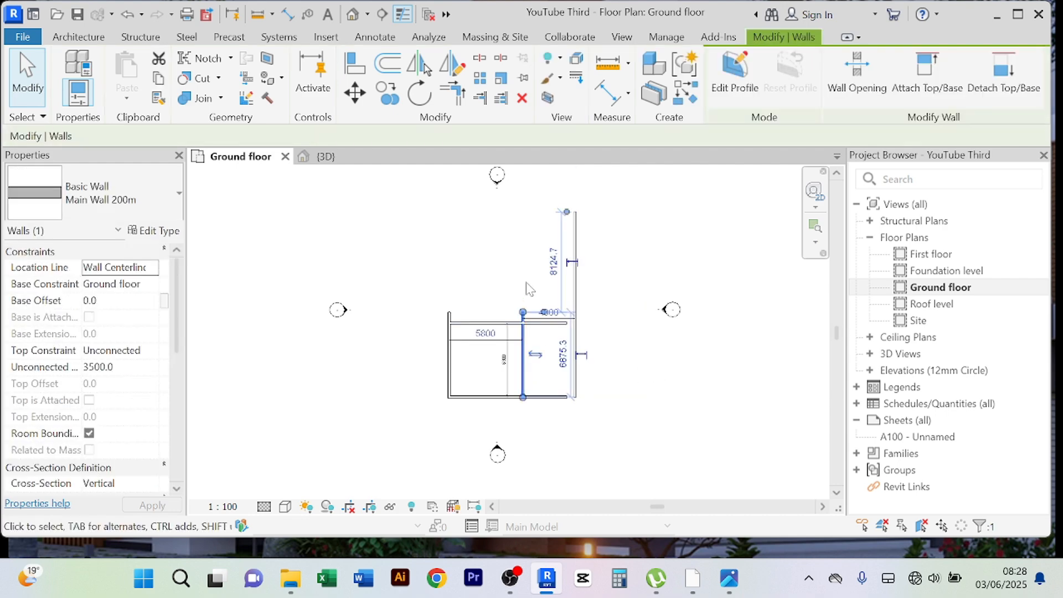
pyautogui.scroll(3, 525, 310)
pyautogui.moveTo(521, 356); pyautogui.dragTo(519, 185)
pyautogui.scroll(-2, 621, 318)
pyautogui.moveTo(621, 317); pyautogui.dragTo(604, 398, button='middle')
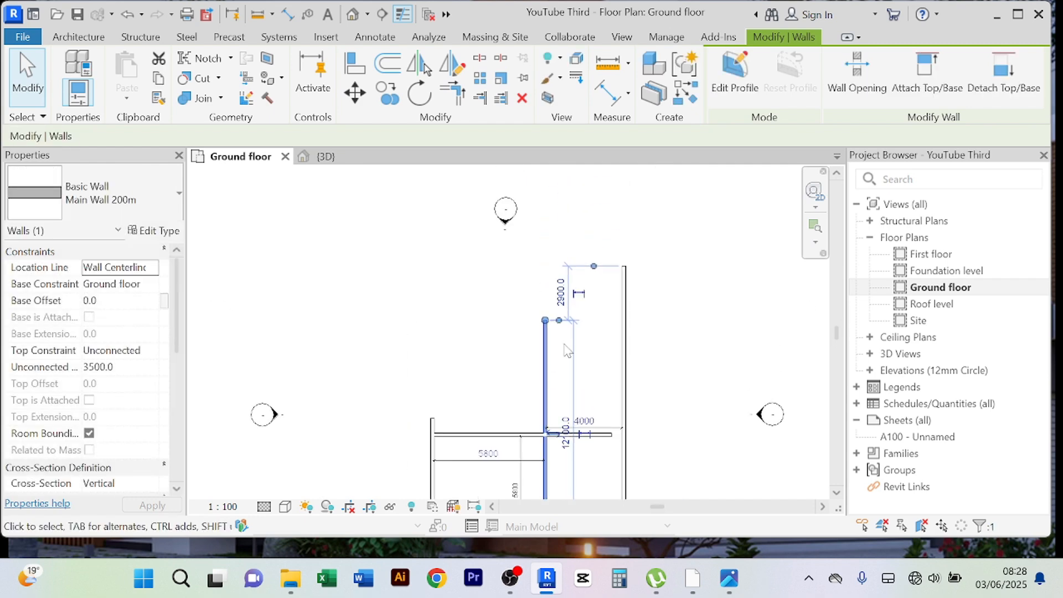
pyautogui.moveTo(546, 322); pyautogui.dragTo(541, 265)
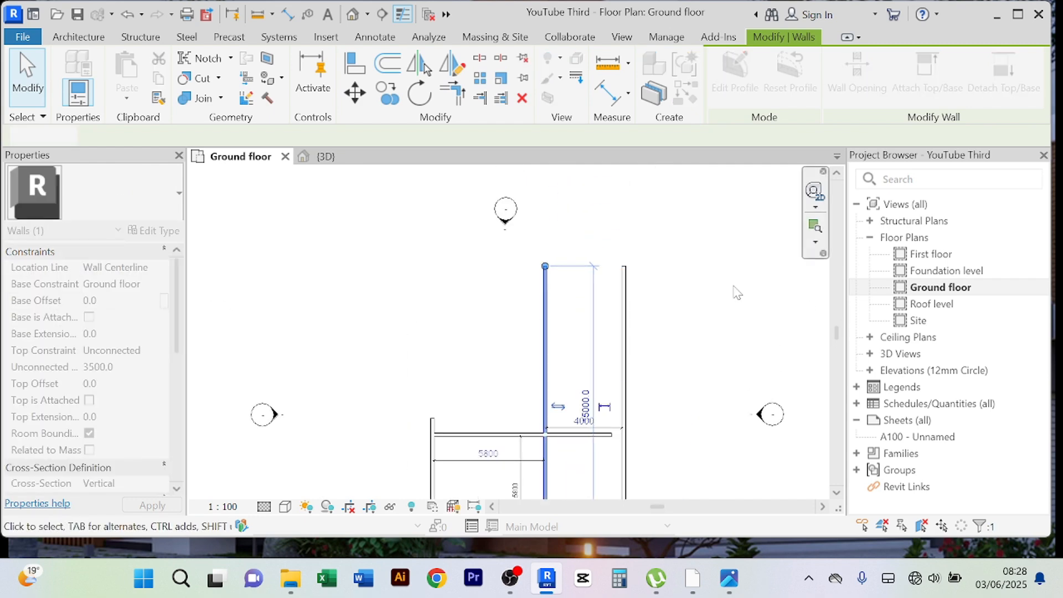
pyautogui.click(735, 292)
# - Offset a copy of the extended middle vertical wall 5500 mm to the left, across the room
pyautogui.scroll(-3, 713, 300)
pyautogui.moveTo(722, 325); pyautogui.dragTo(690, 297, button='middle')
pyautogui.scroll(2, 673, 299)
pyautogui.scroll(1, 675, 302)
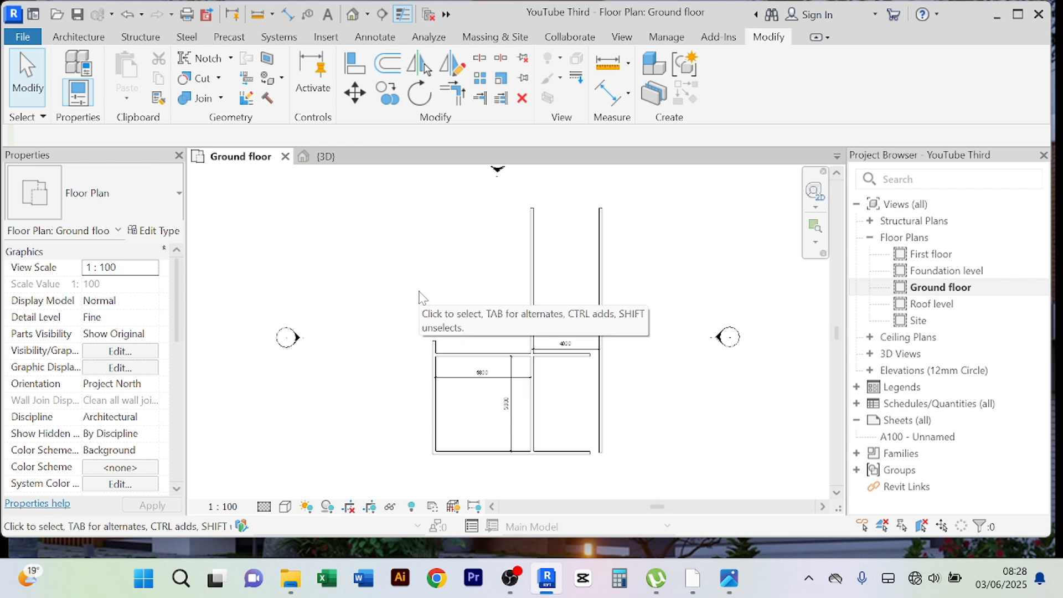
pyautogui.click(532, 279)
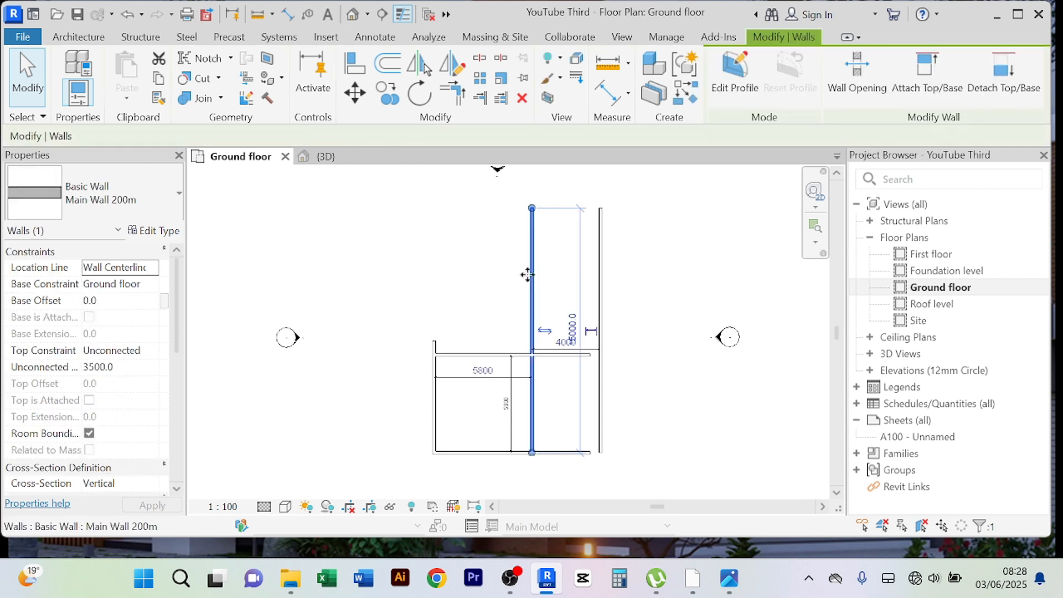
pyautogui.click(487, 292)
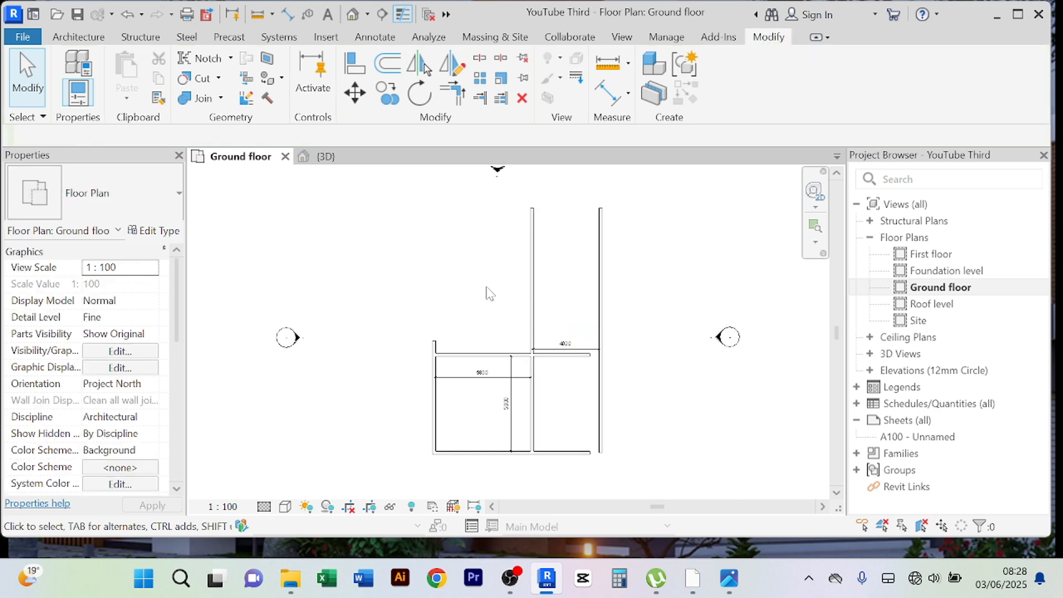
pyautogui.click(387, 62)
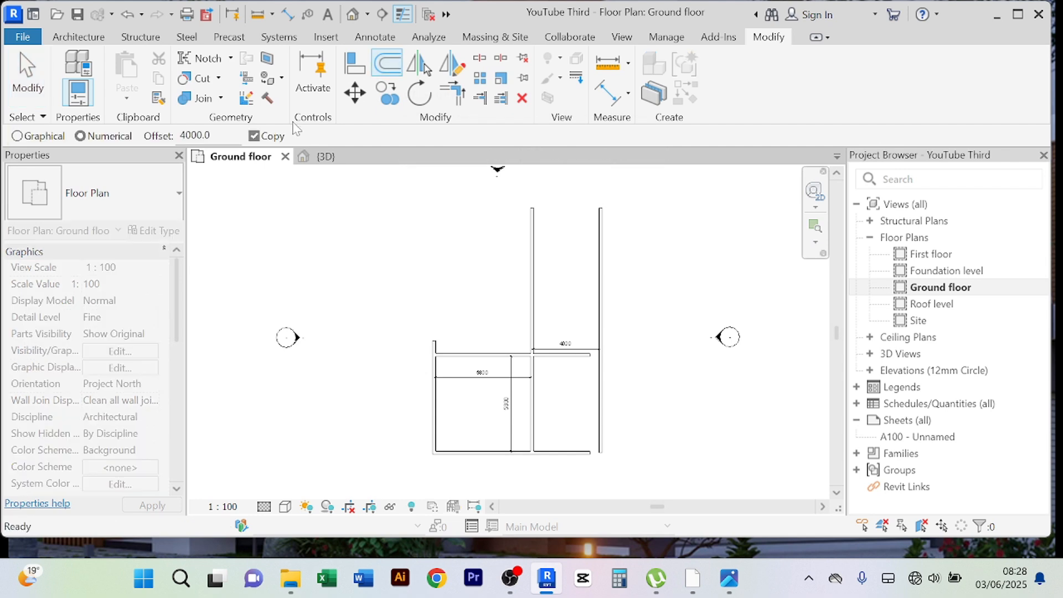
pyautogui.moveTo(212, 136); pyautogui.dragTo(161, 141)
pyautogui.write('5500')
pyautogui.press('Return')
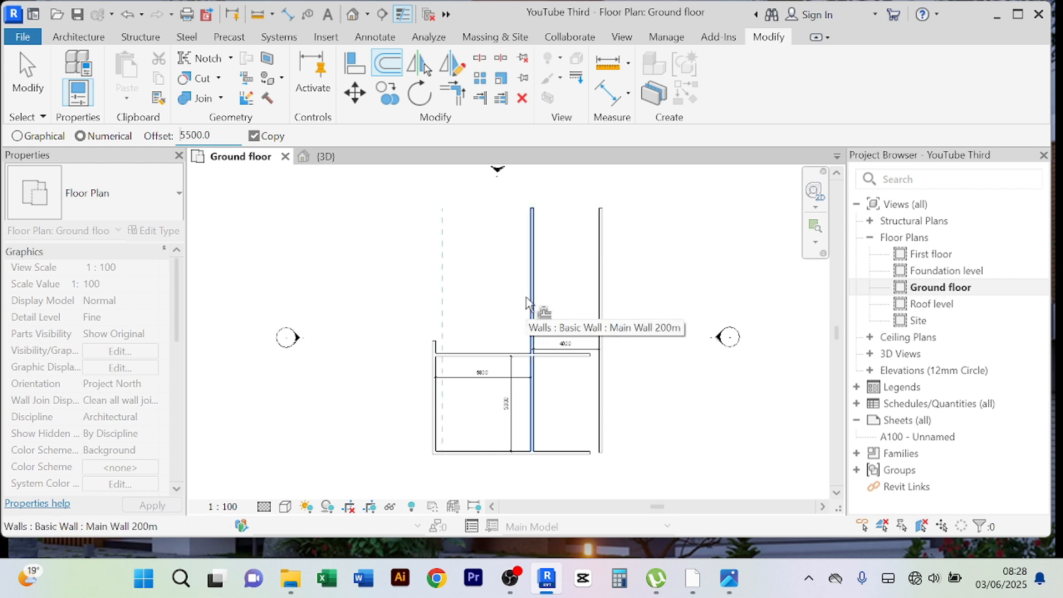
pyautogui.scroll(3, 522, 328)
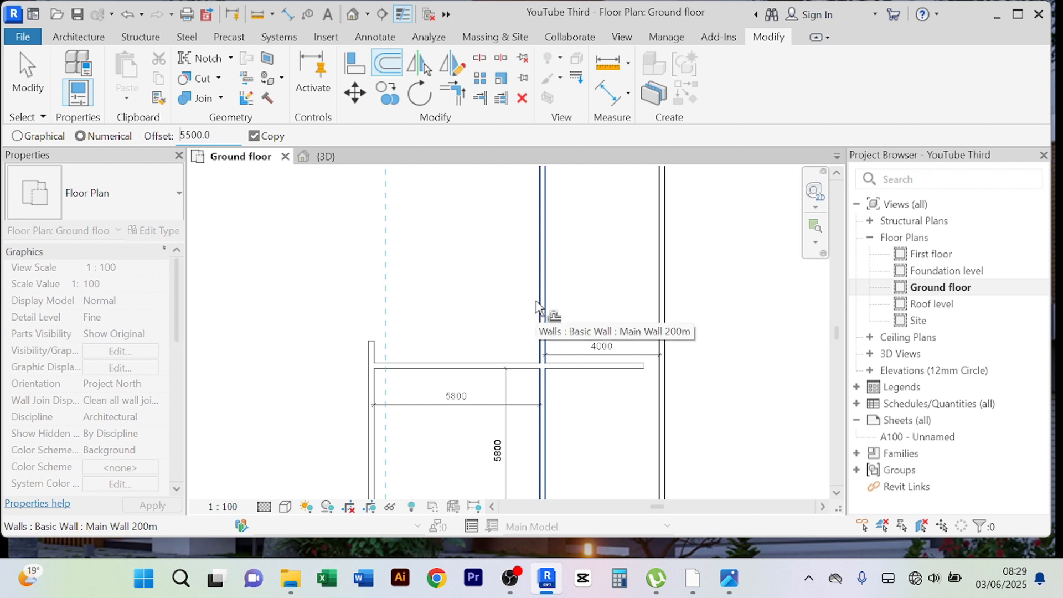
pyautogui.scroll(-2, 536, 301)
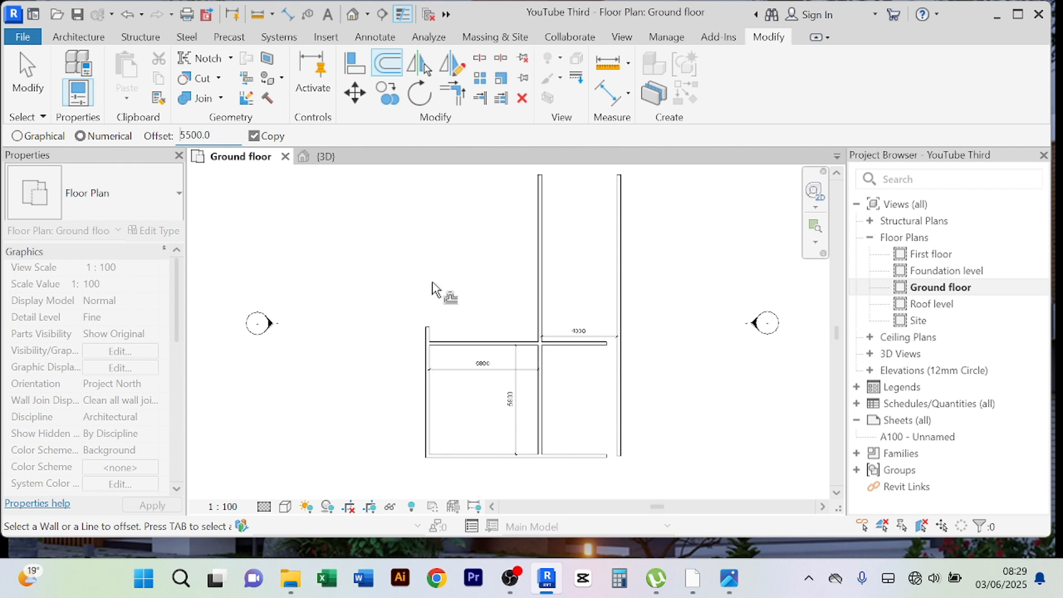
pyautogui.click(535, 254)
pyautogui.rightClick(391, 225)
pyautogui.click(419, 239)
pyautogui.rightClick(346, 223)
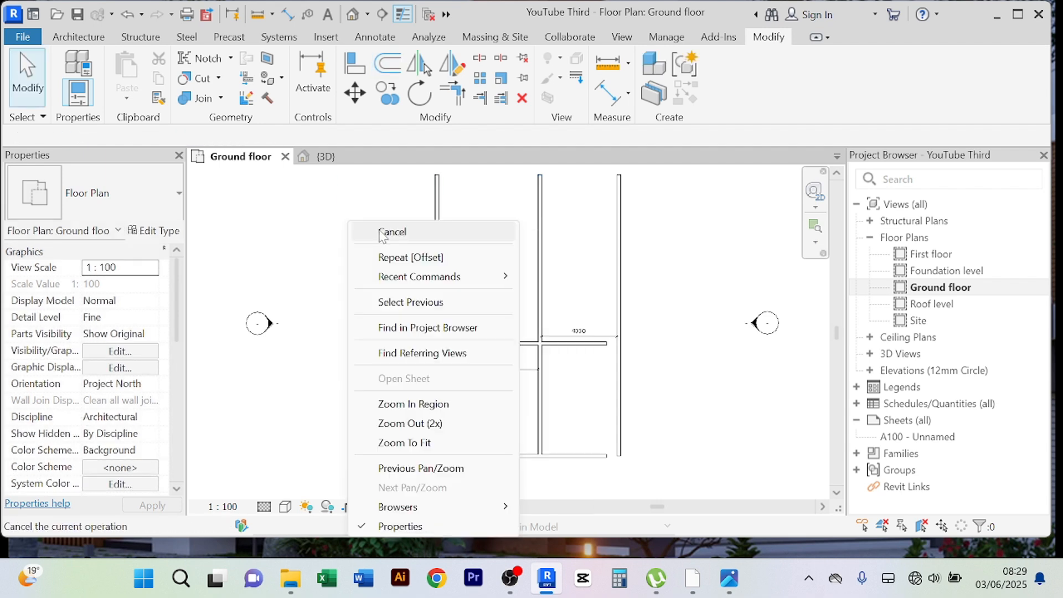
pyautogui.click(381, 232)
# - Split the new offset wall where it crosses the room's upper horizontal wall
pyautogui.scroll(2, 475, 375)
pyautogui.scroll(2, 440, 398)
pyautogui.scroll(-3, 436, 398)
pyautogui.moveTo(447, 412); pyautogui.dragTo(458, 366, button='middle')
pyautogui.scroll(2, 436, 357)
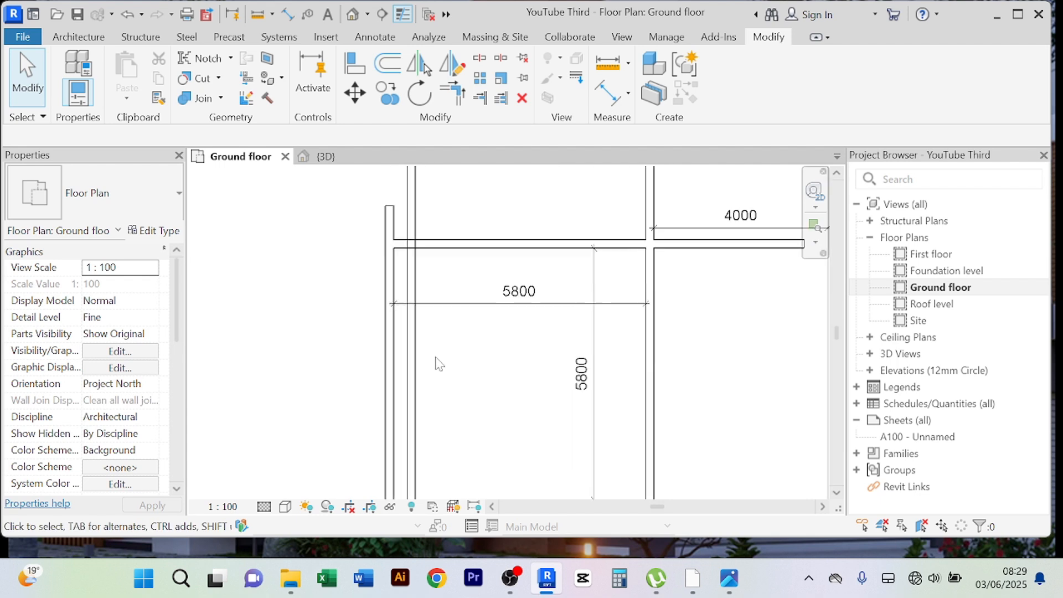
pyautogui.click(413, 359)
pyautogui.scroll(-3, 508, 374)
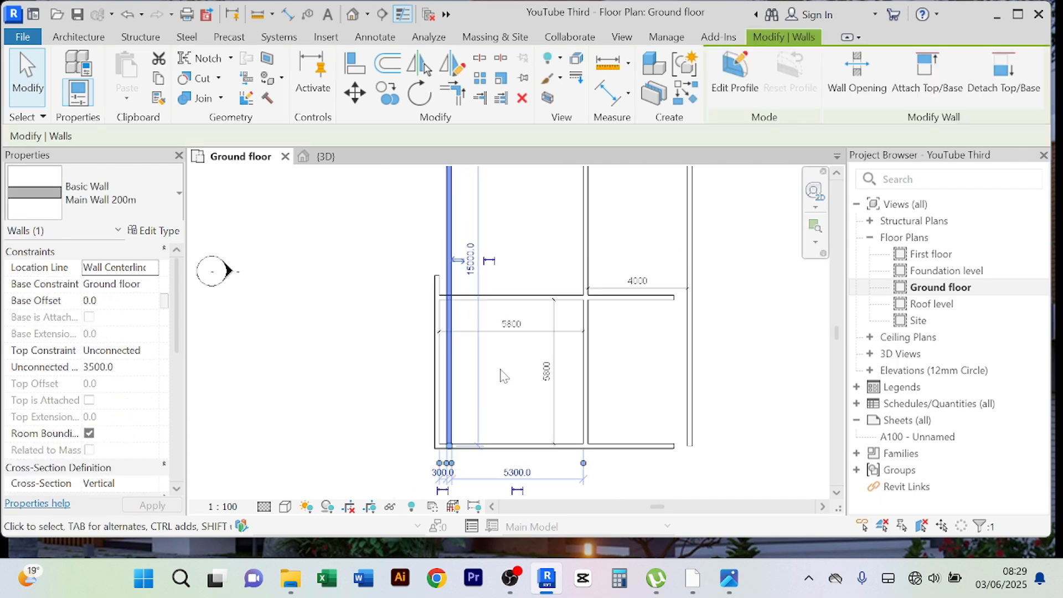
pyautogui.moveTo(511, 380); pyautogui.dragTo(513, 381, button='middle')
pyautogui.scroll(2, 512, 381)
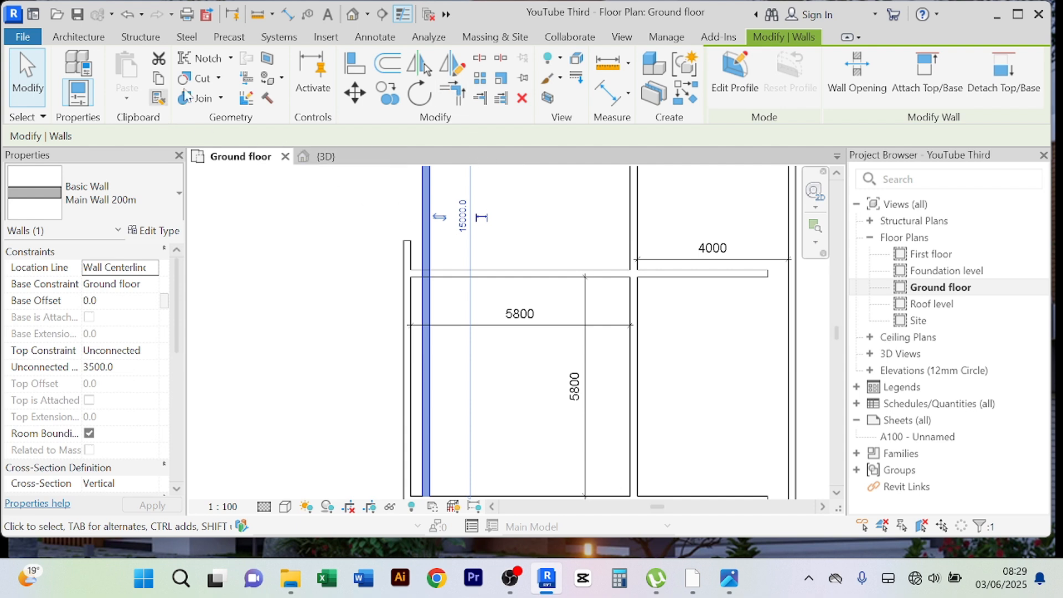
pyautogui.press('Escape')
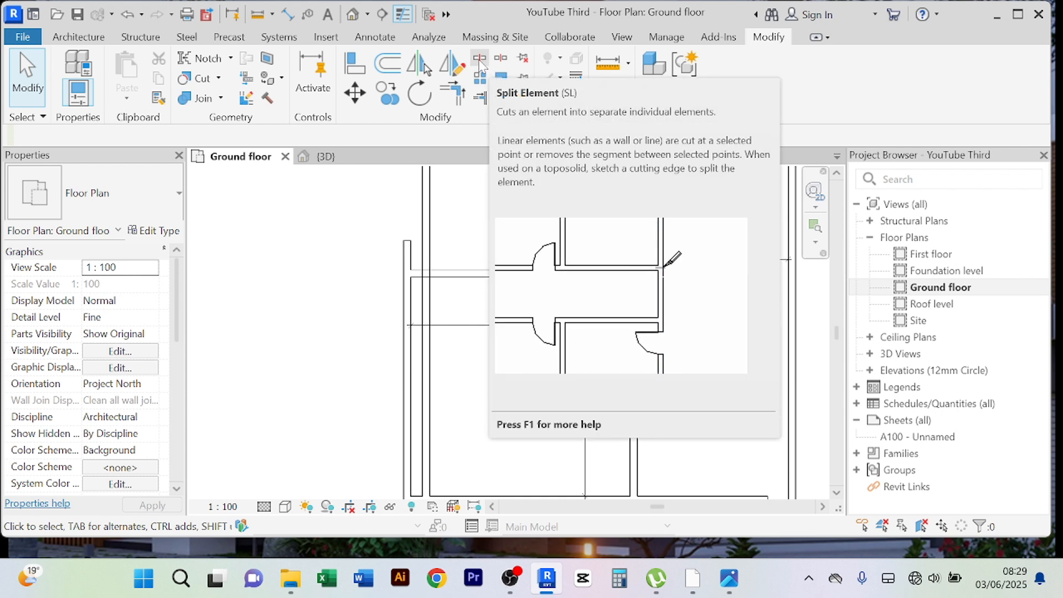
pyautogui.click(479, 60)
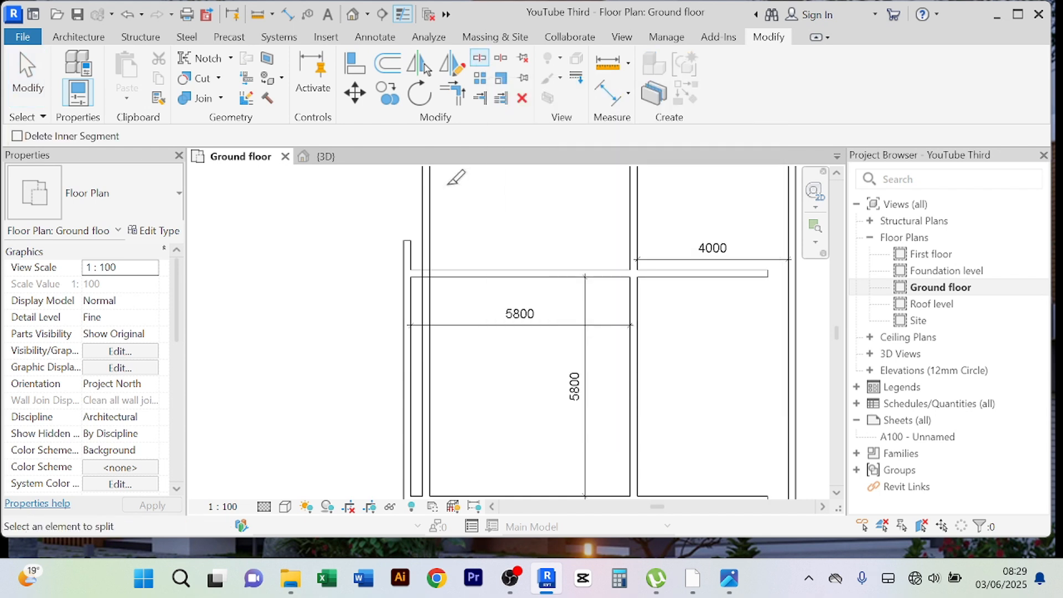
pyautogui.scroll(2, 433, 284)
pyautogui.scroll(2, 433, 284)
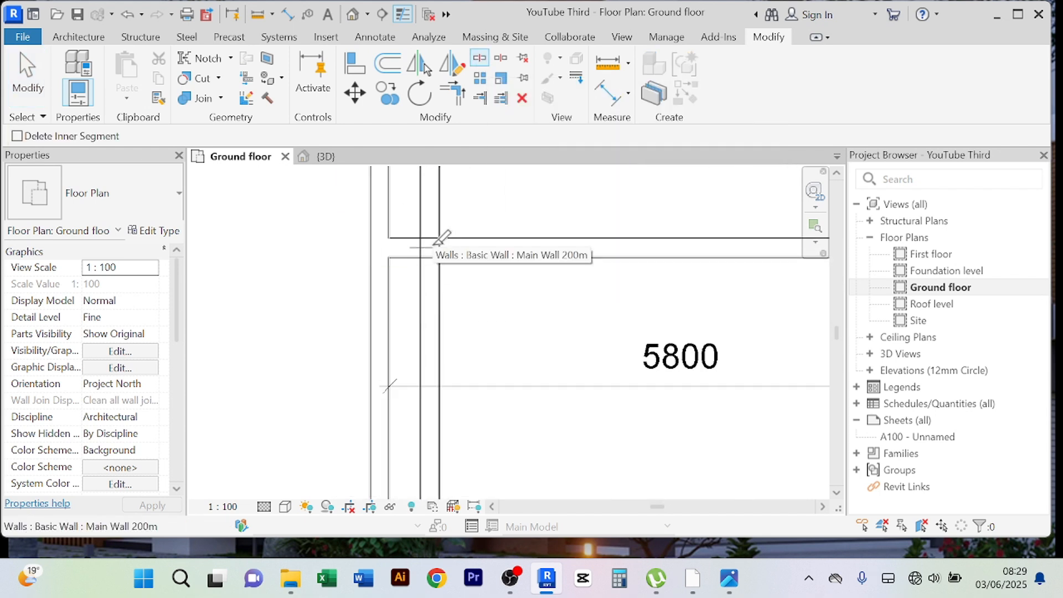
pyautogui.scroll(-4, 434, 238)
pyautogui.rightClick(394, 268)
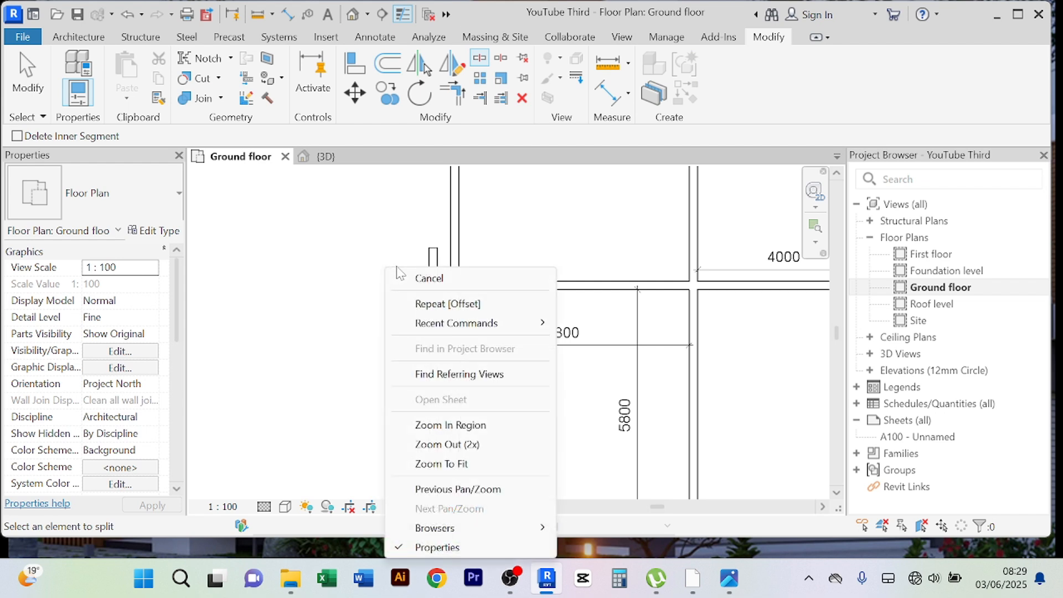
pyautogui.click(426, 276)
pyautogui.rightClick(360, 259)
pyautogui.click(400, 270)
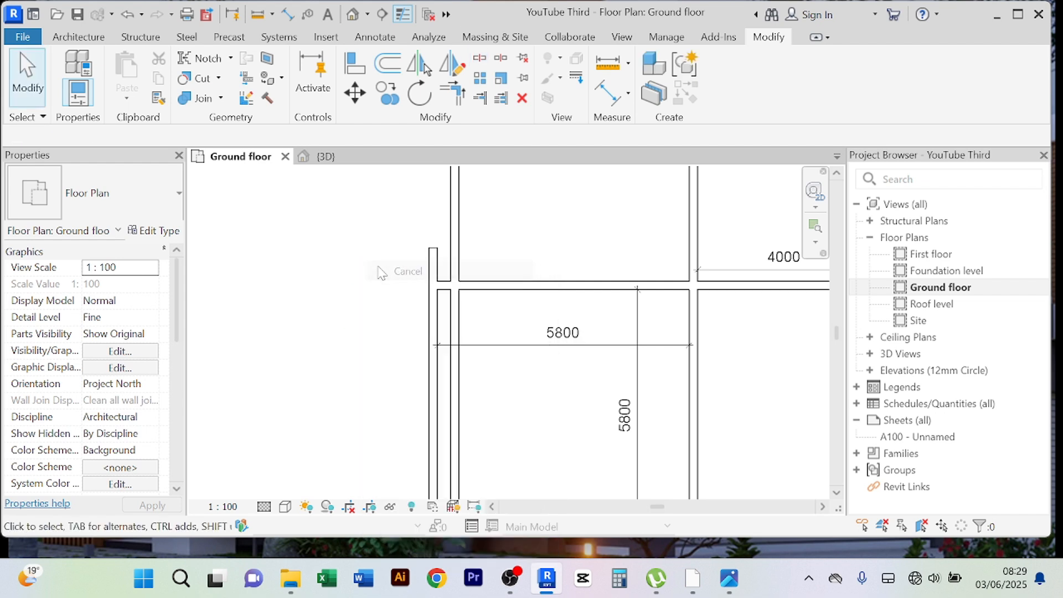
# - Delete the split wall's lower segment that runs through the room, keeping the segment above the room
pyautogui.click(455, 399)
pyautogui.scroll(-2, 453, 310)
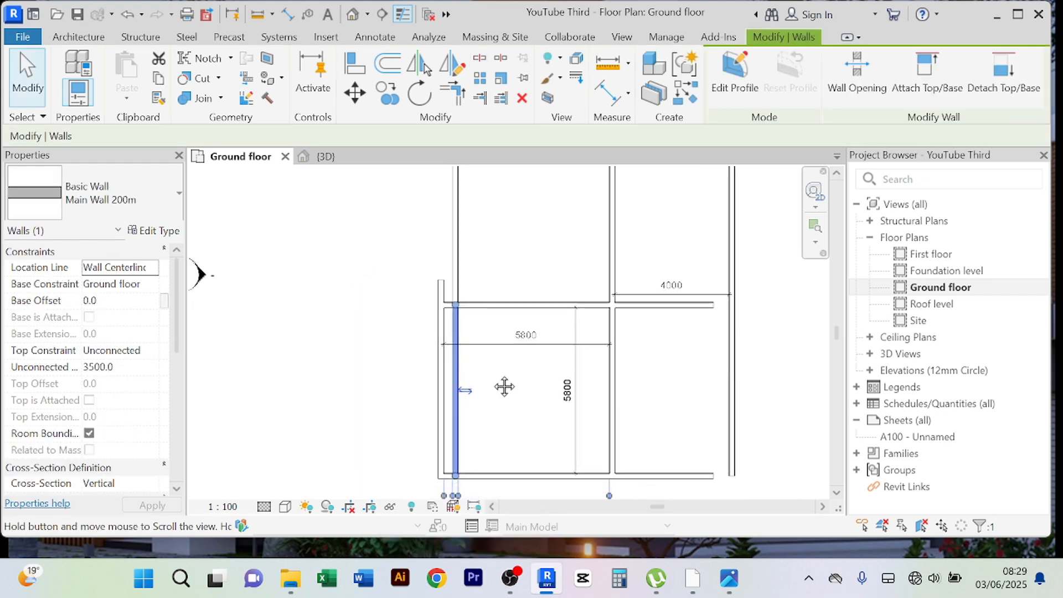
pyautogui.moveTo(503, 386); pyautogui.dragTo(482, 362, button='middle')
pyautogui.click(428, 227)
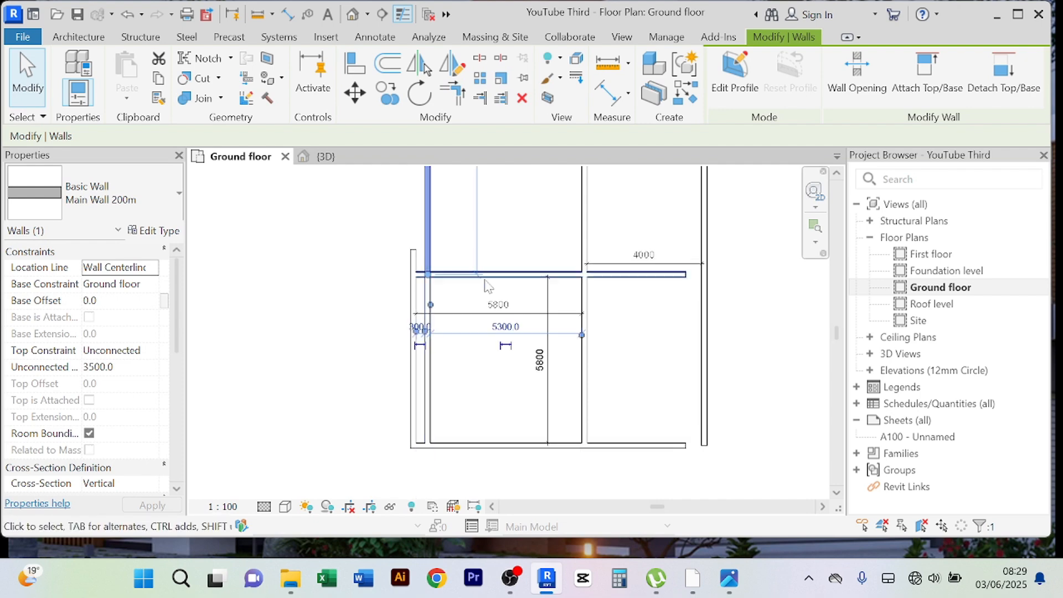
pyautogui.click(497, 390)
pyautogui.click(436, 379)
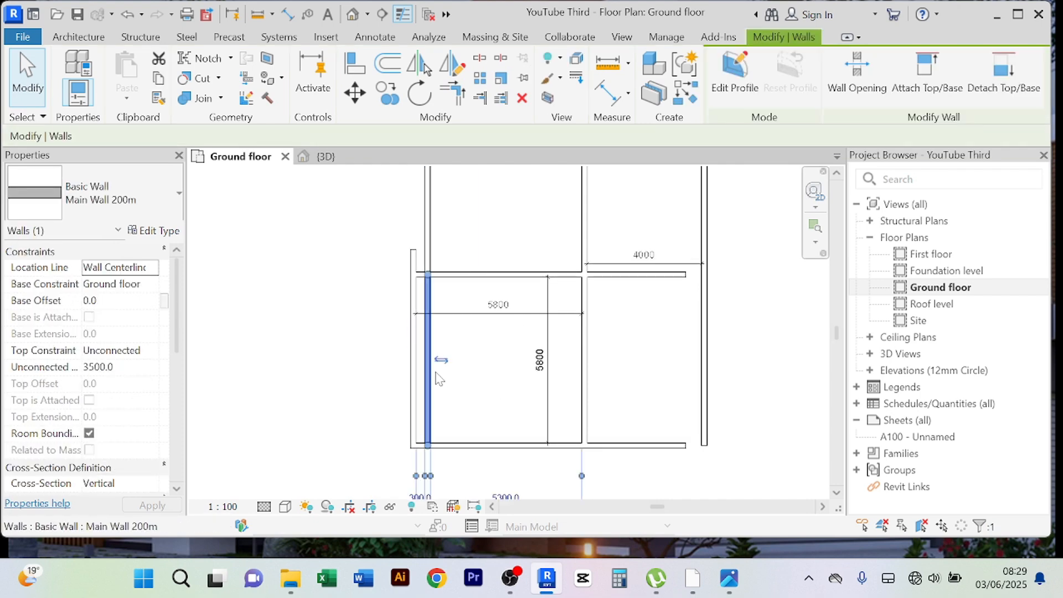
pyautogui.press('Delete')
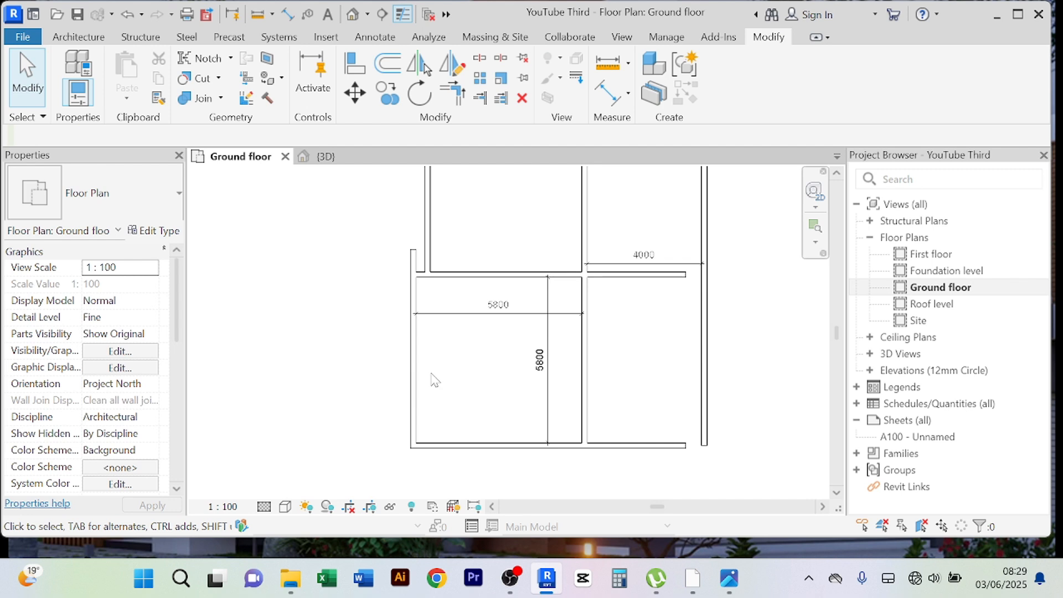
# - Offset a copy of the left vertical wall above the room 3000 mm outward to the left
pyautogui.scroll(-1, 430, 374)
pyautogui.moveTo(430, 378); pyautogui.dragTo(413, 458, button='middle')
pyautogui.scroll(-2, 315, 325)
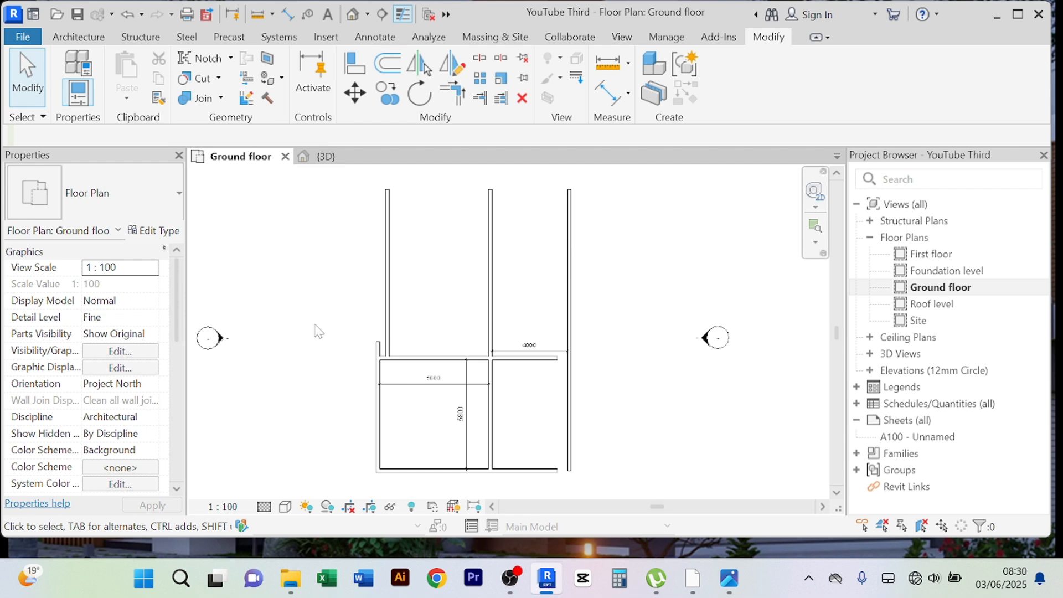
pyautogui.click(391, 297)
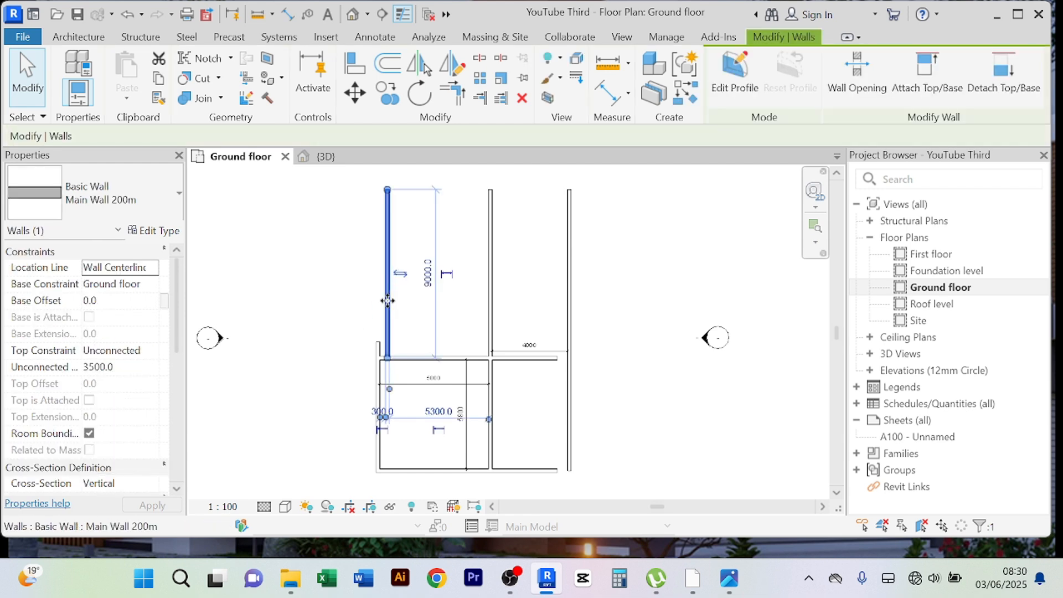
pyautogui.click(324, 294)
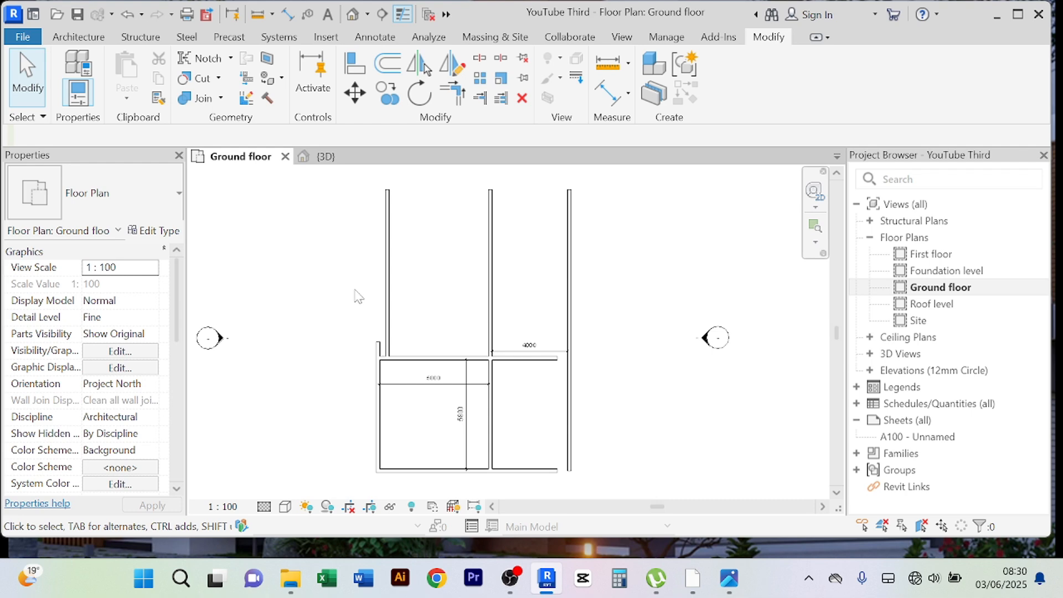
pyautogui.click(386, 285)
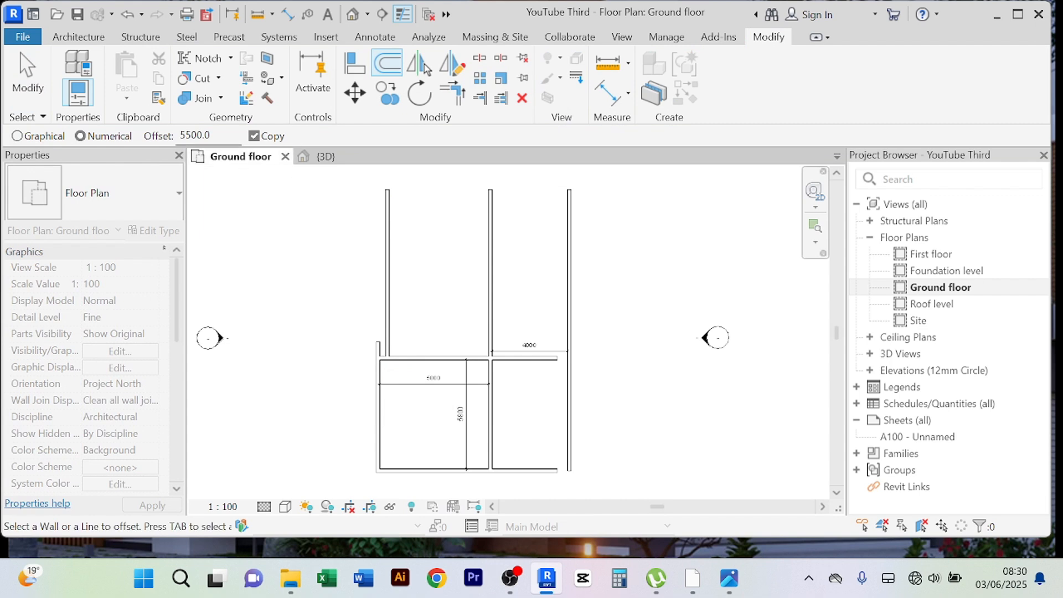
pyautogui.doubleClick(194, 135)
pyautogui.write('30')
pyautogui.click(382, 288)
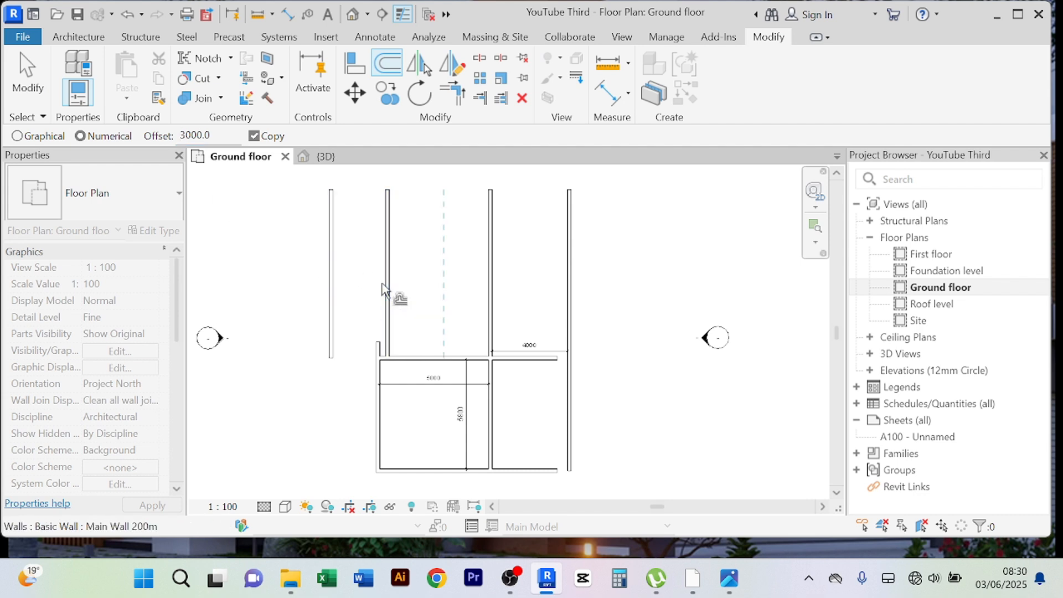
pyautogui.rightClick(278, 250)
pyautogui.click(292, 258)
pyautogui.rightClick(281, 217)
pyautogui.click(289, 226)
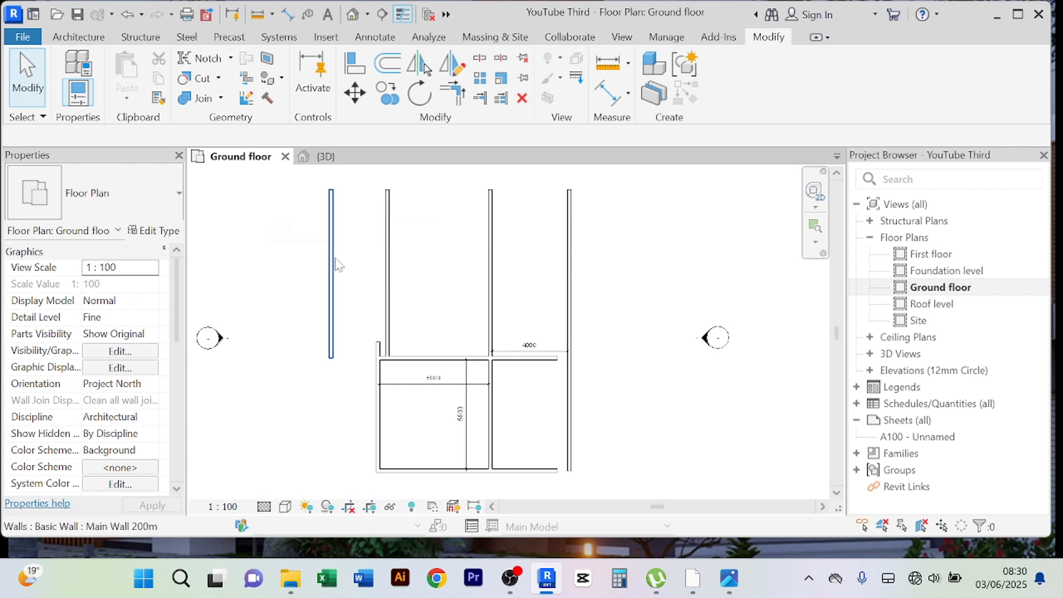
# - Set the clear distance between the new leftmost wall and the neighbouring vertical wall to 3 m
pyautogui.click(336, 258)
pyautogui.click(359, 412)
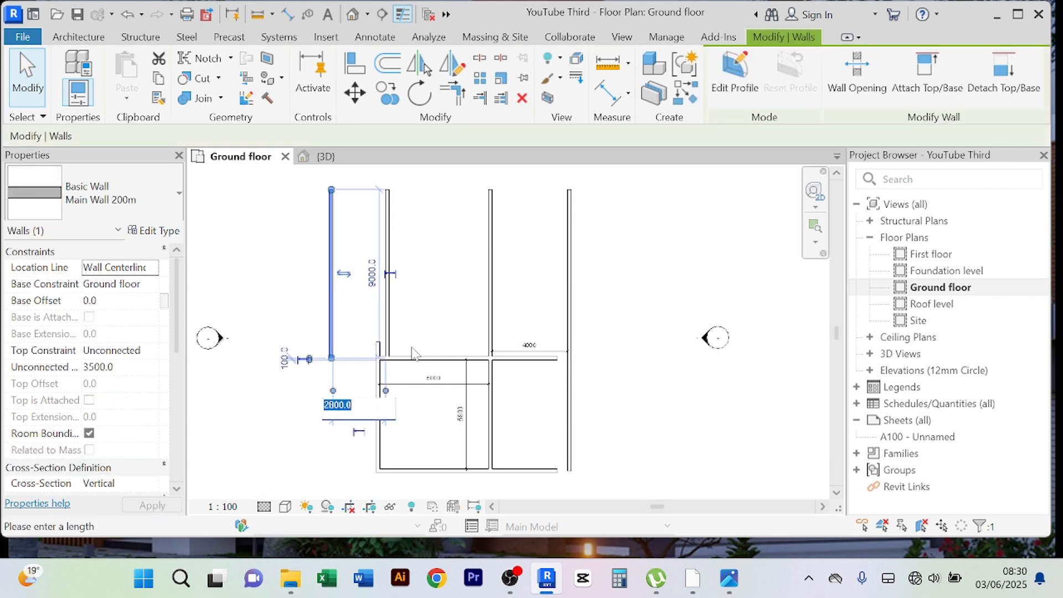
pyautogui.write('3m')
pyautogui.press('Return')
pyautogui.click(312, 272)
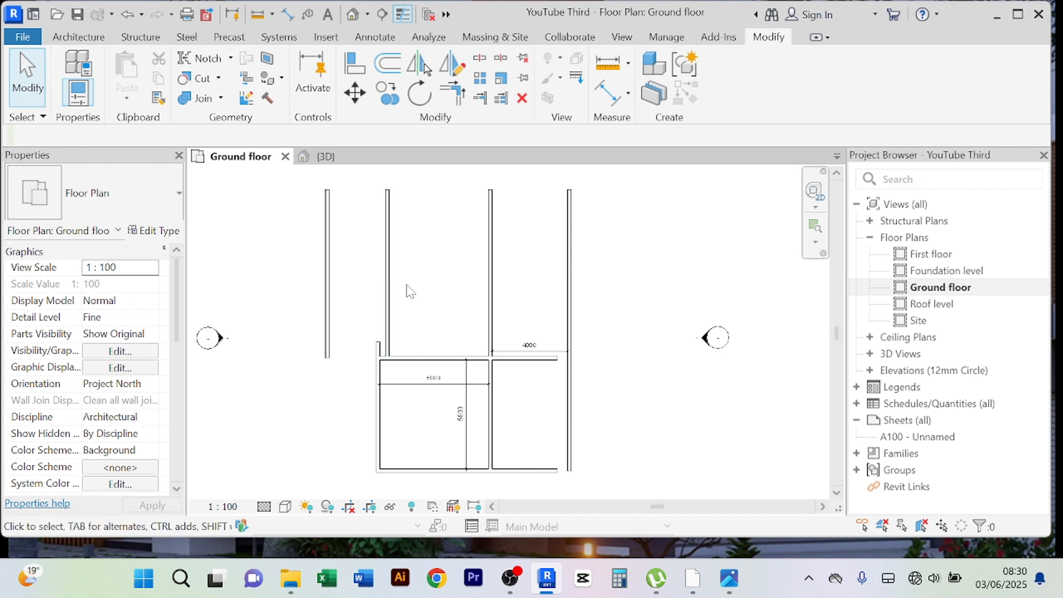
pyautogui.click(608, 91)
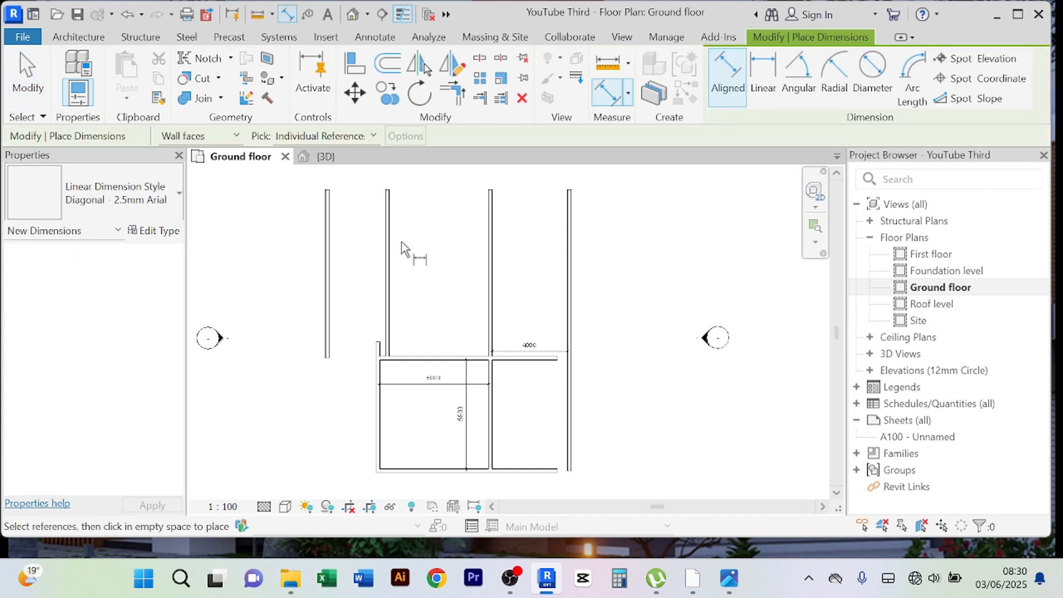
pyautogui.click(328, 260)
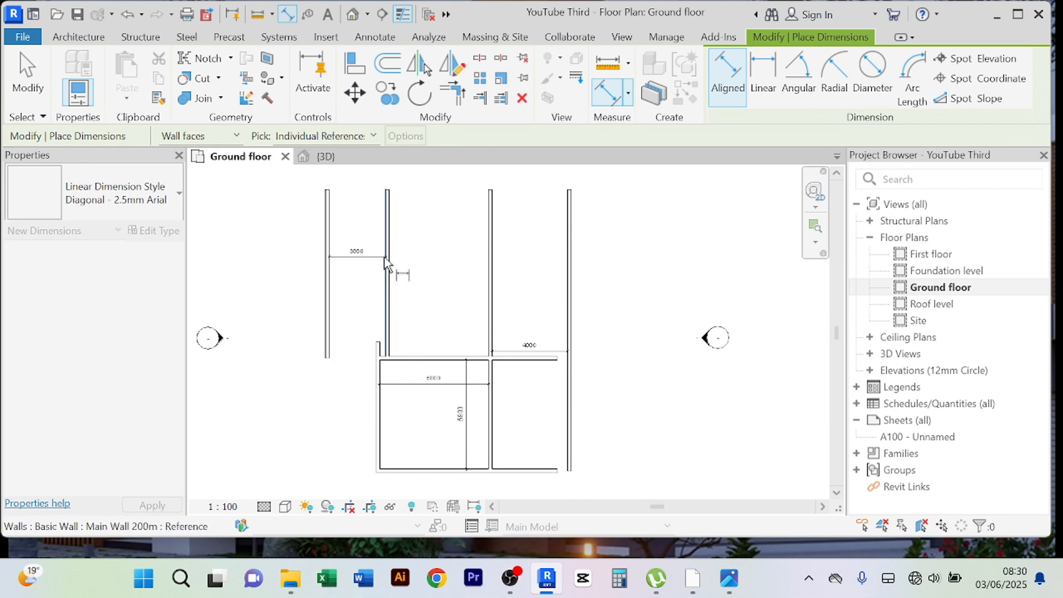
pyautogui.click(386, 260)
pyautogui.rightClick(421, 234)
pyautogui.click(449, 242)
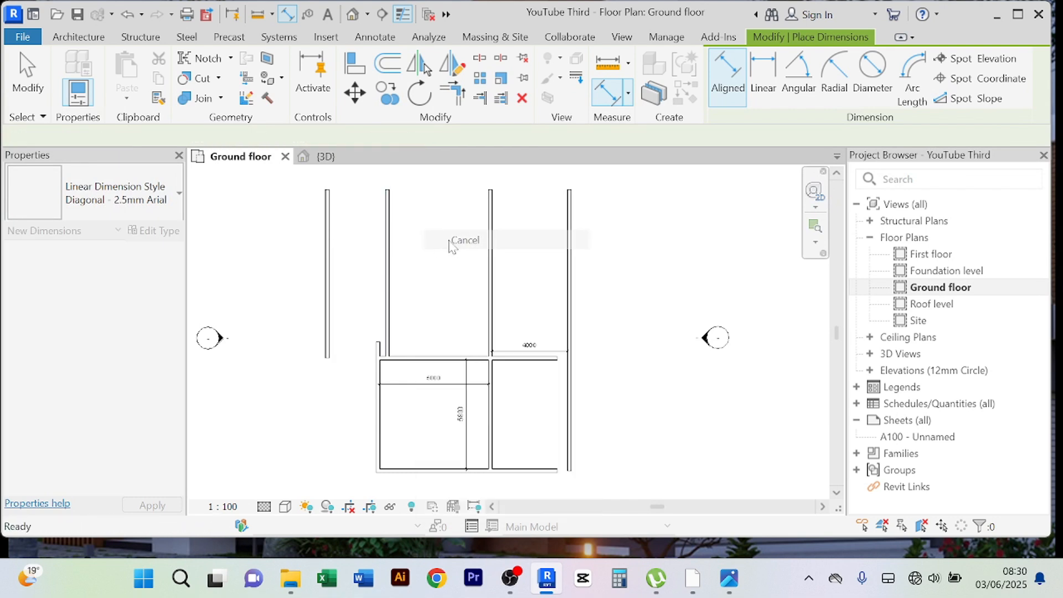
# - Add an aligned dimension for the clear distance between the leftmost wall and the neighbouring vertical wall
pyautogui.click(388, 262)
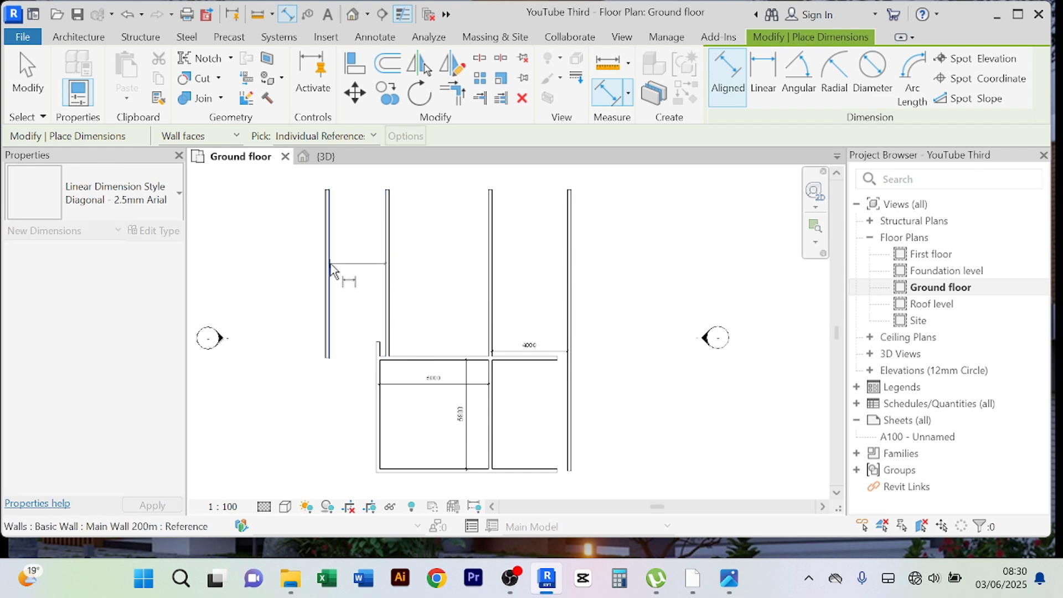
pyautogui.click(331, 265)
pyautogui.click(337, 265)
pyautogui.rightClick(350, 216)
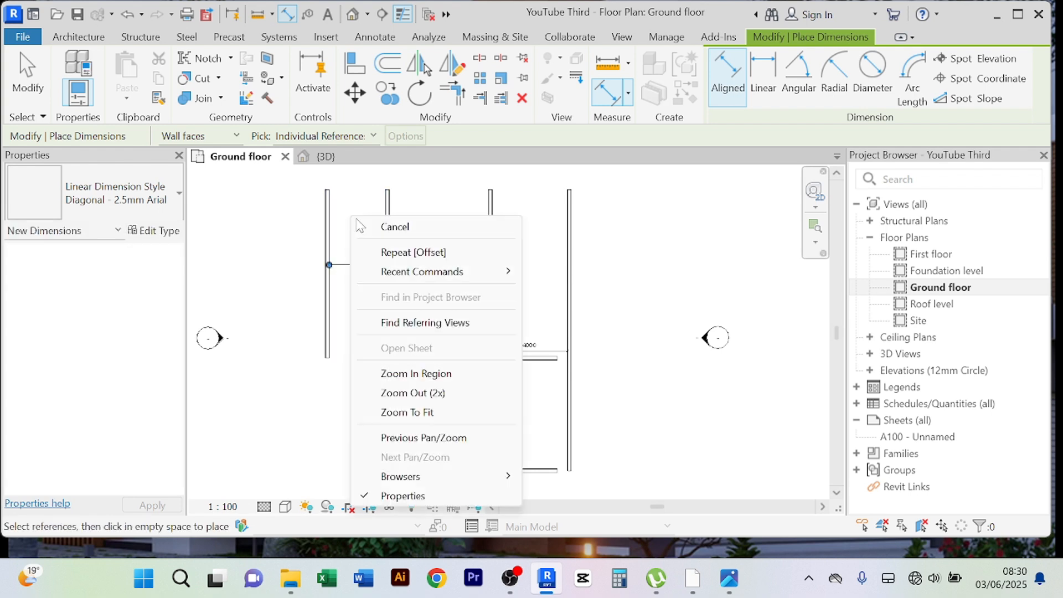
pyautogui.click(394, 226)
pyautogui.rightClick(354, 210)
pyautogui.click(387, 221)
pyautogui.rightClick(361, 209)
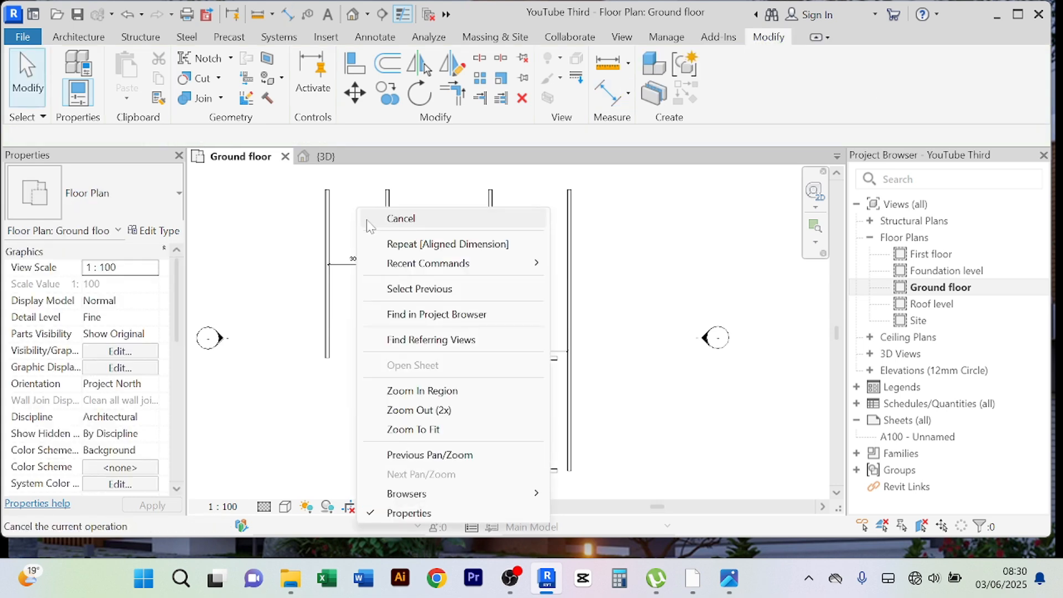
pyautogui.click(368, 220)
# - Move the second vertical wall from the left to a clear distance of 5.5 m from the leftmost wall
pyautogui.scroll(4, 369, 321)
pyautogui.scroll(-4, 407, 274)
pyautogui.scroll(1, 413, 250)
pyautogui.click(413, 233)
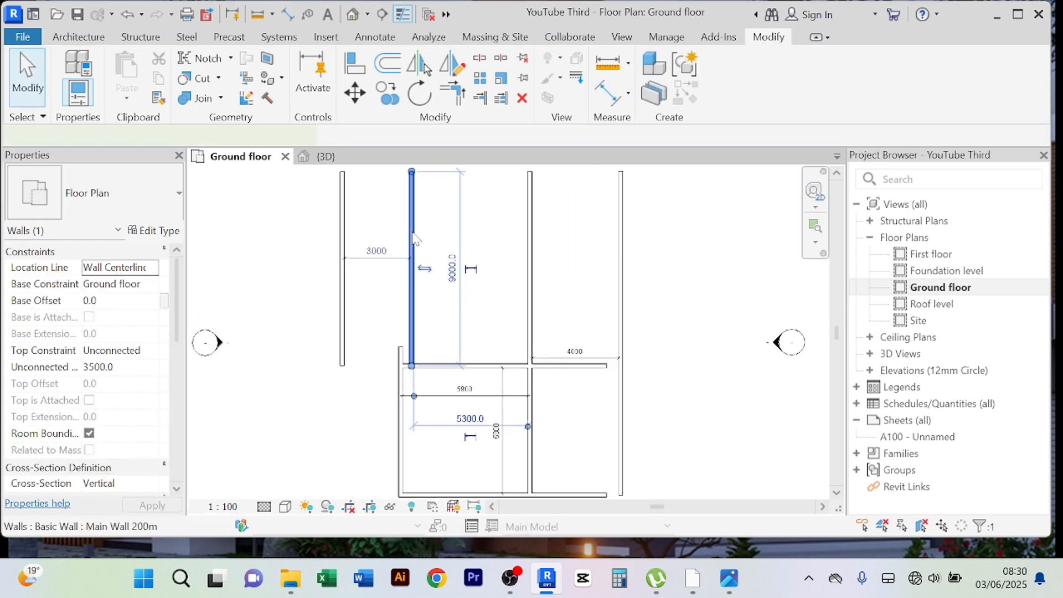
pyautogui.click(376, 251)
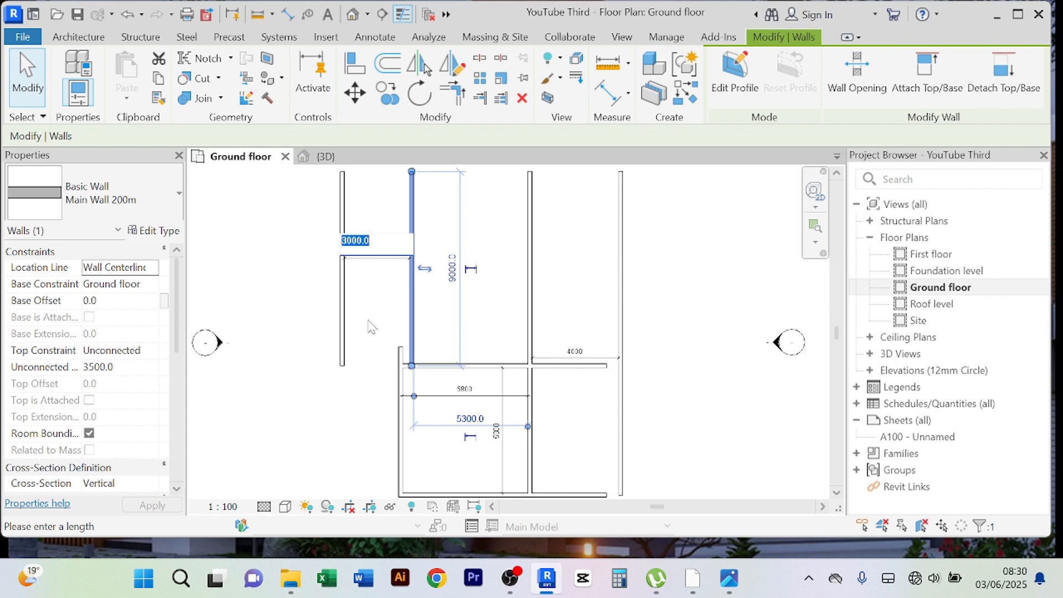
pyautogui.write('5.5m')
pyautogui.press('Return')
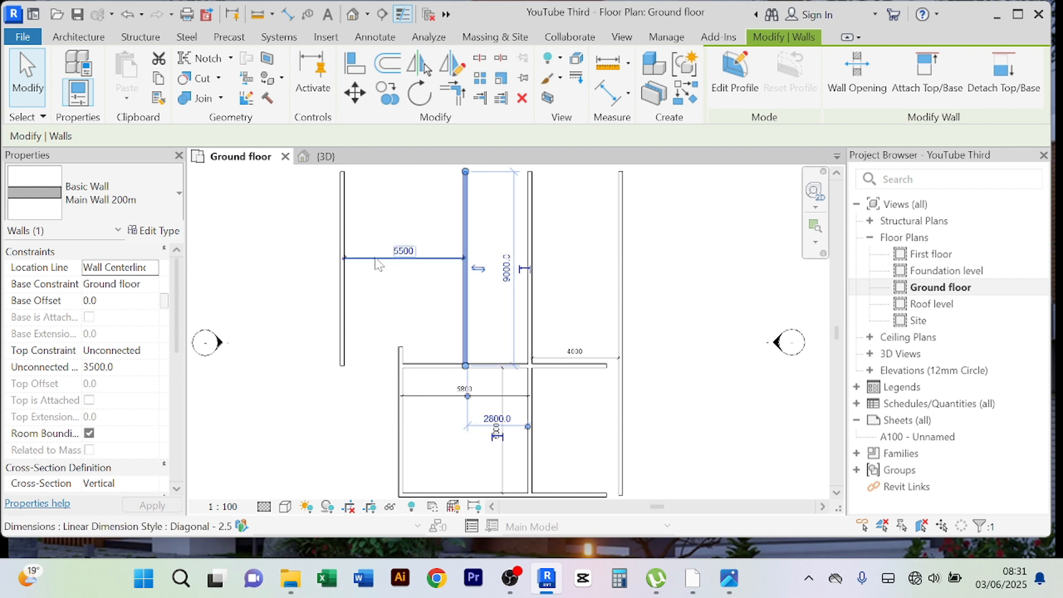
pyautogui.press('Escape')
# - Split the vertical wall on the dimensioned room's right side where it crosses the room's upper horizontal wall
pyautogui.click(531, 249)
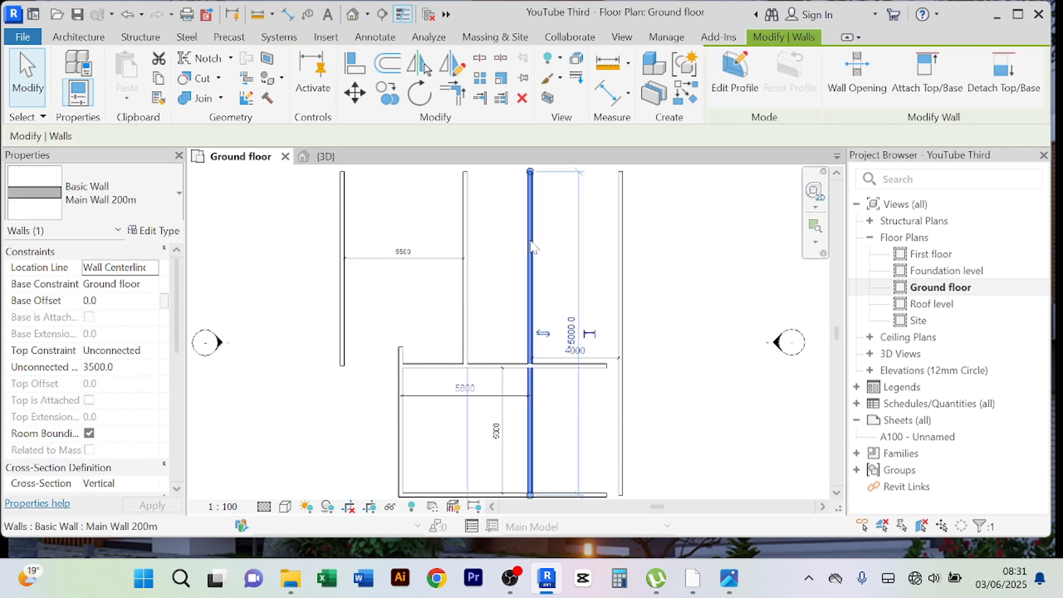
pyautogui.moveTo(657, 344); pyautogui.dragTo(647, 304, button='middle')
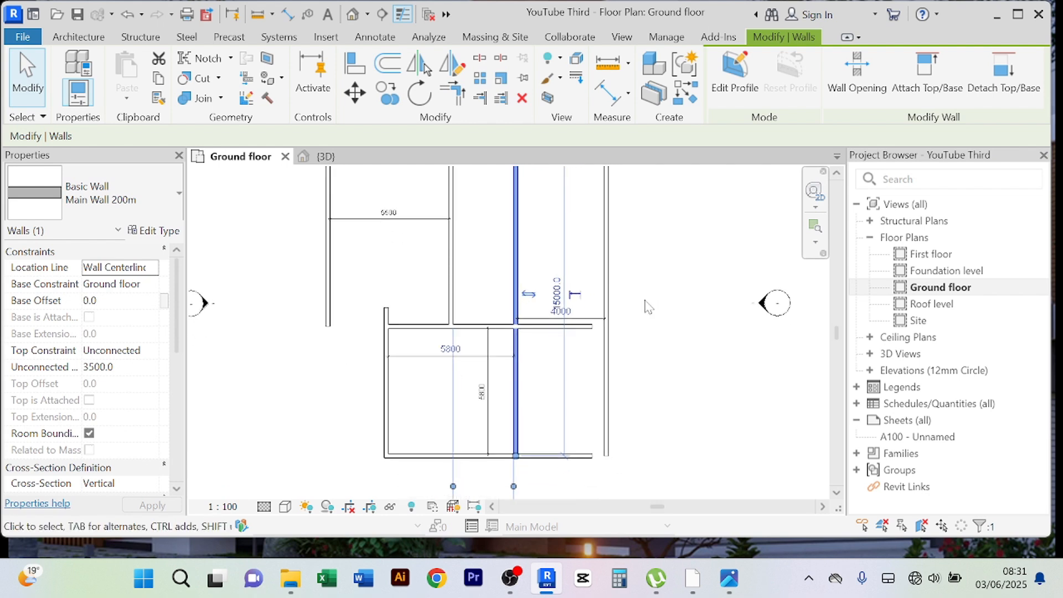
pyautogui.click(480, 57)
pyautogui.scroll(3, 501, 320)
pyautogui.scroll(3, 510, 327)
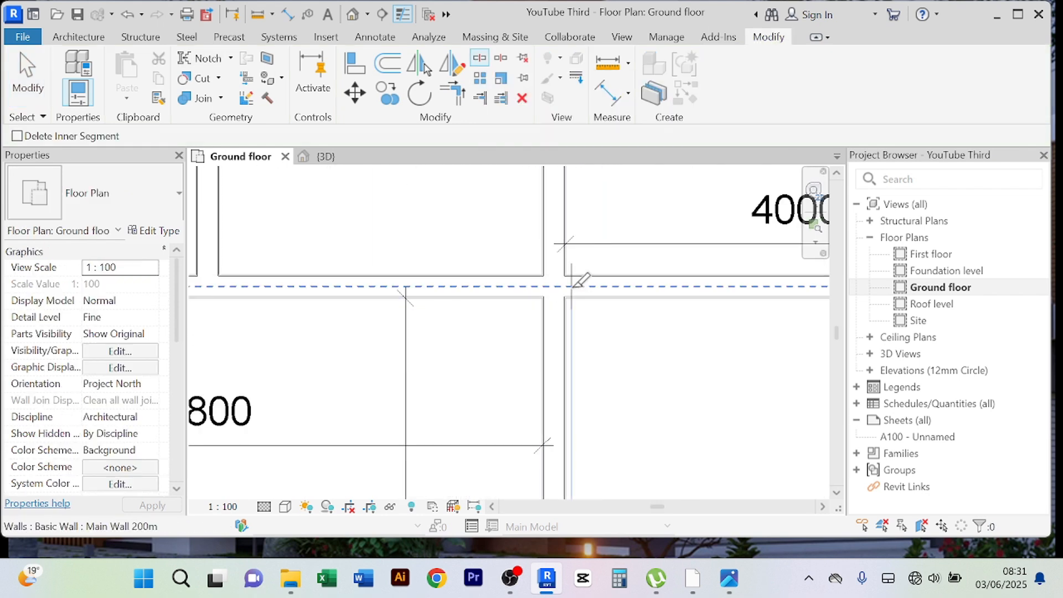
pyautogui.click(554, 288)
pyautogui.scroll(-5, 600, 313)
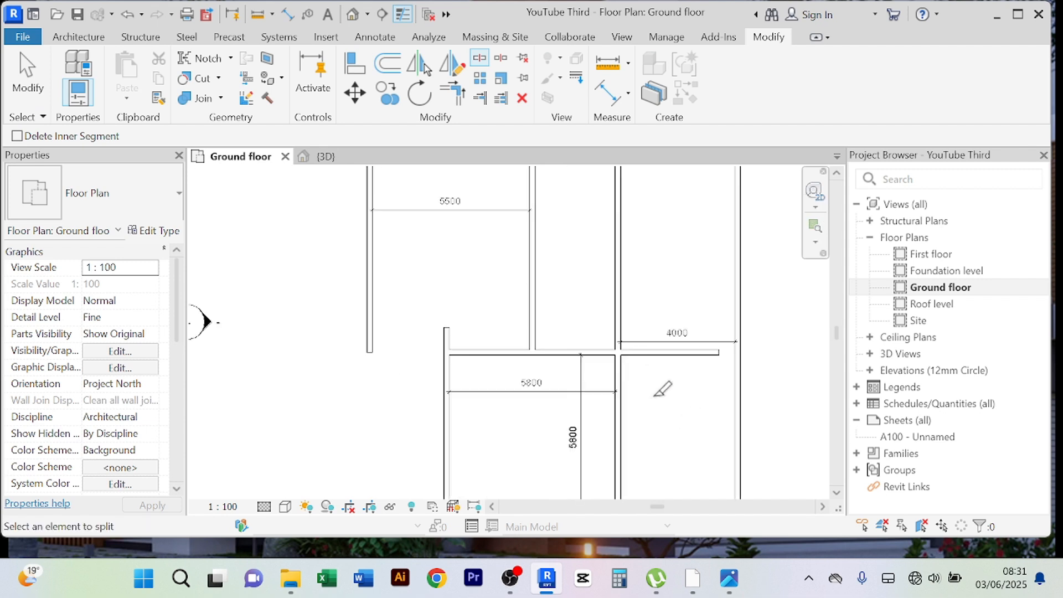
pyautogui.moveTo(662, 409); pyautogui.dragTo(570, 416, button='middle')
pyautogui.rightClick(686, 267)
pyautogui.rightClick(712, 265)
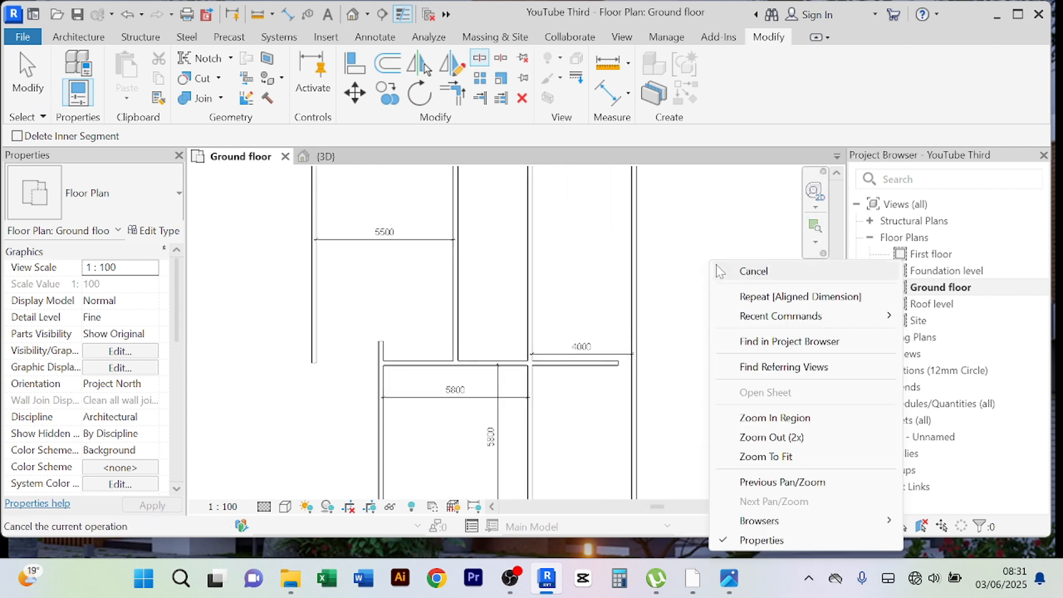
pyautogui.click(741, 271)
# - Delete the split wall's upper segment, keeping the segment that bounds the lower room
pyautogui.click(540, 277)
pyautogui.press('Escape')
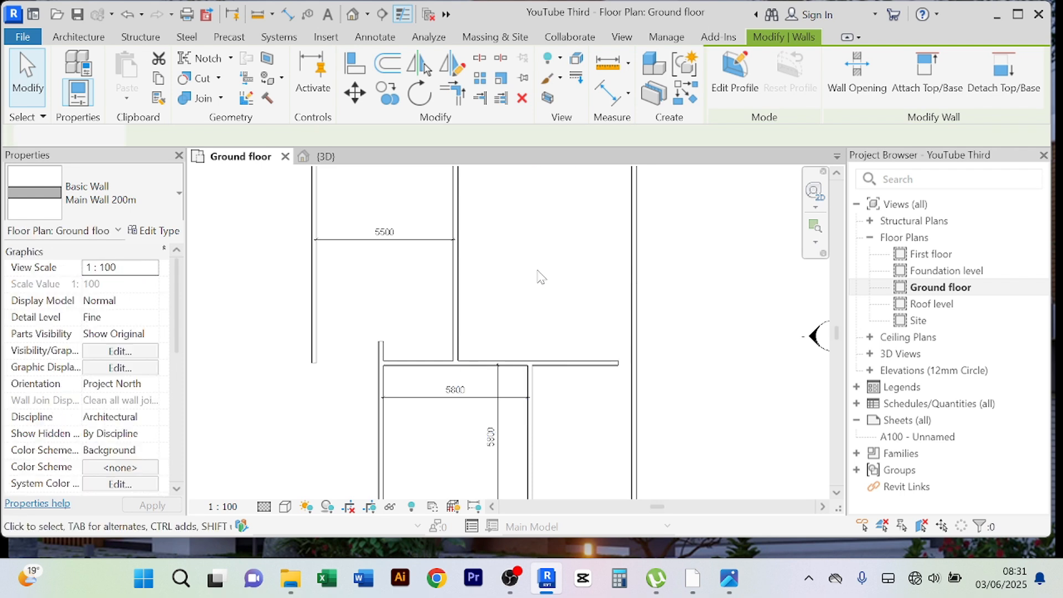
pyautogui.scroll(-2, 541, 277)
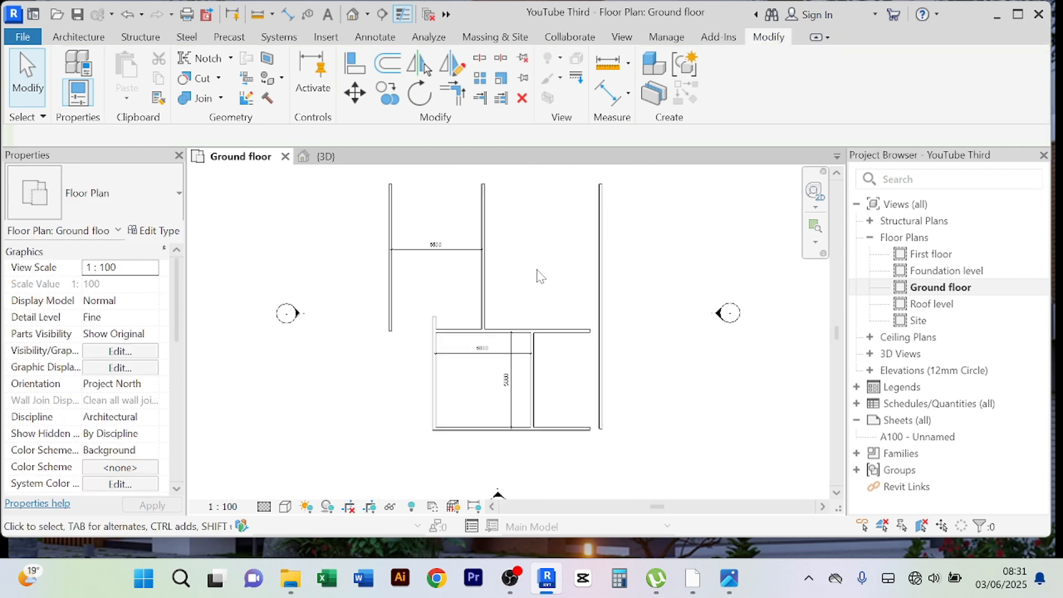
# - Extend the lower room's upper horizontal wall to form a corner with the leftmost vertical wall using Trim/Extend to Corner
pyautogui.scroll(1, 465, 313)
pyautogui.click(453, 349)
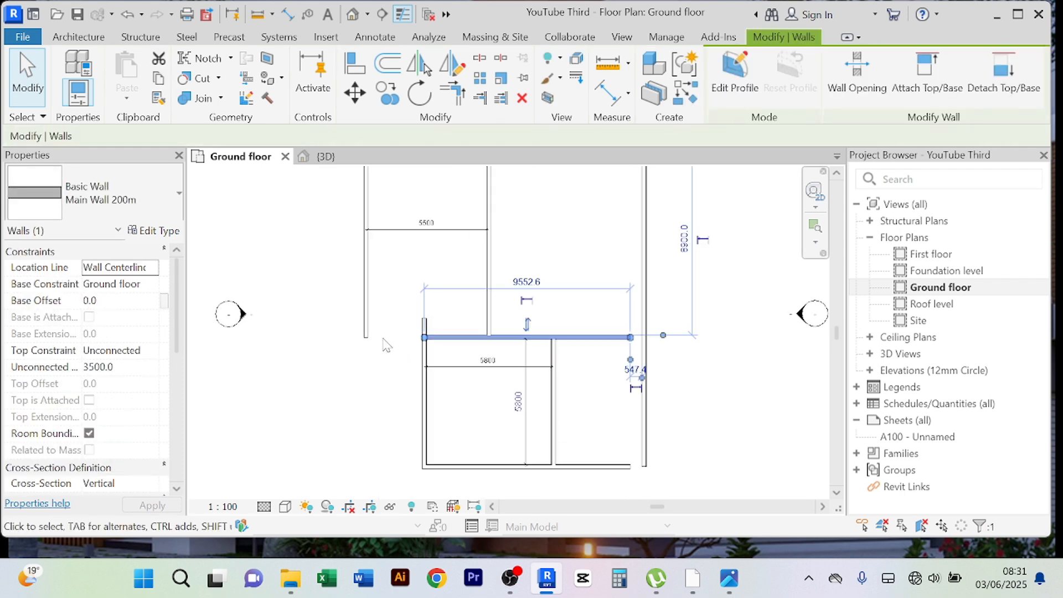
pyautogui.click(373, 388)
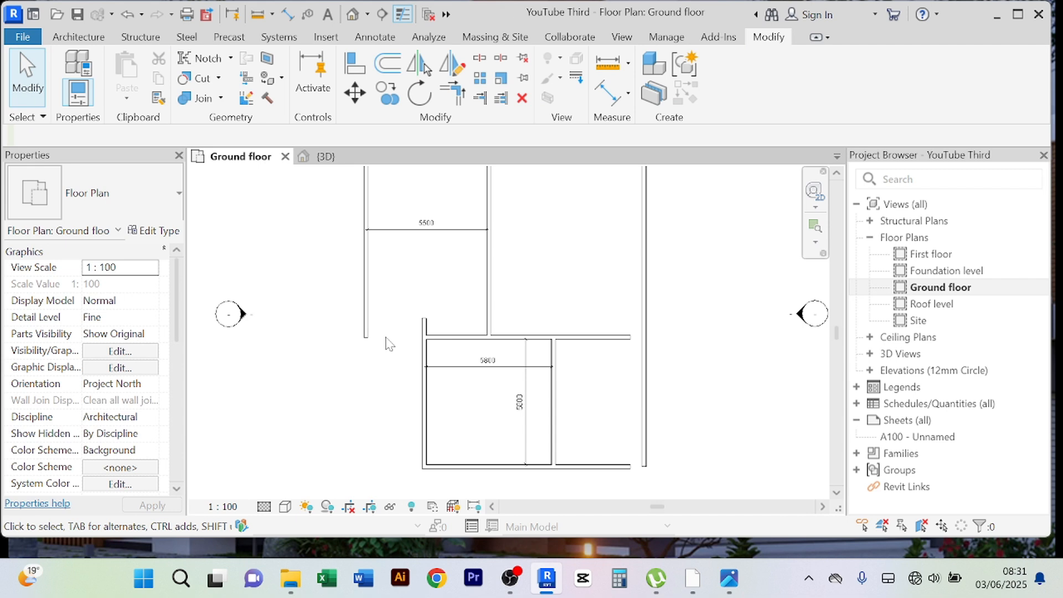
pyautogui.click(453, 94)
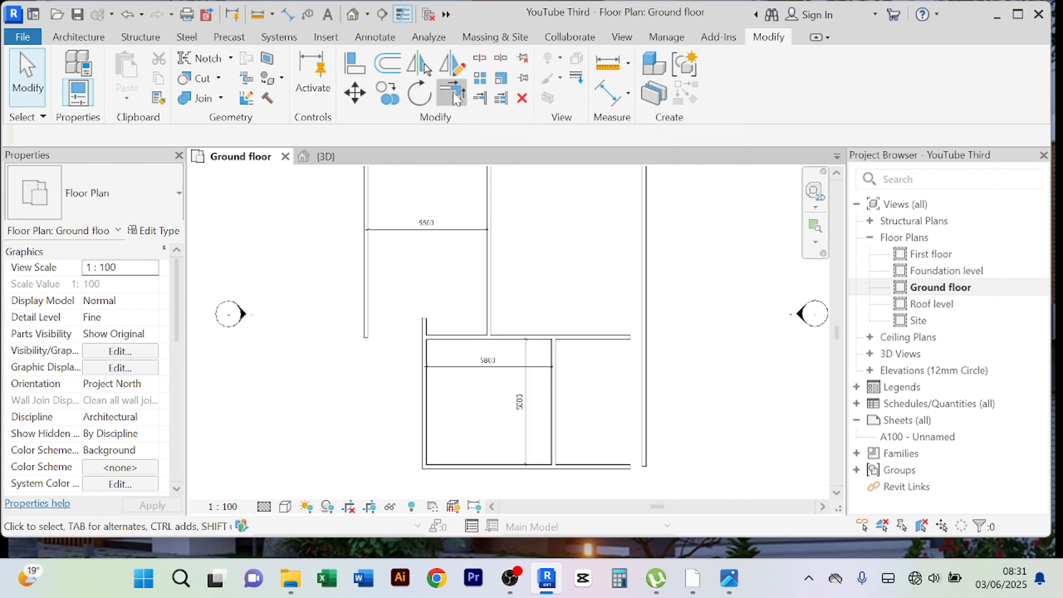
pyautogui.click(449, 338)
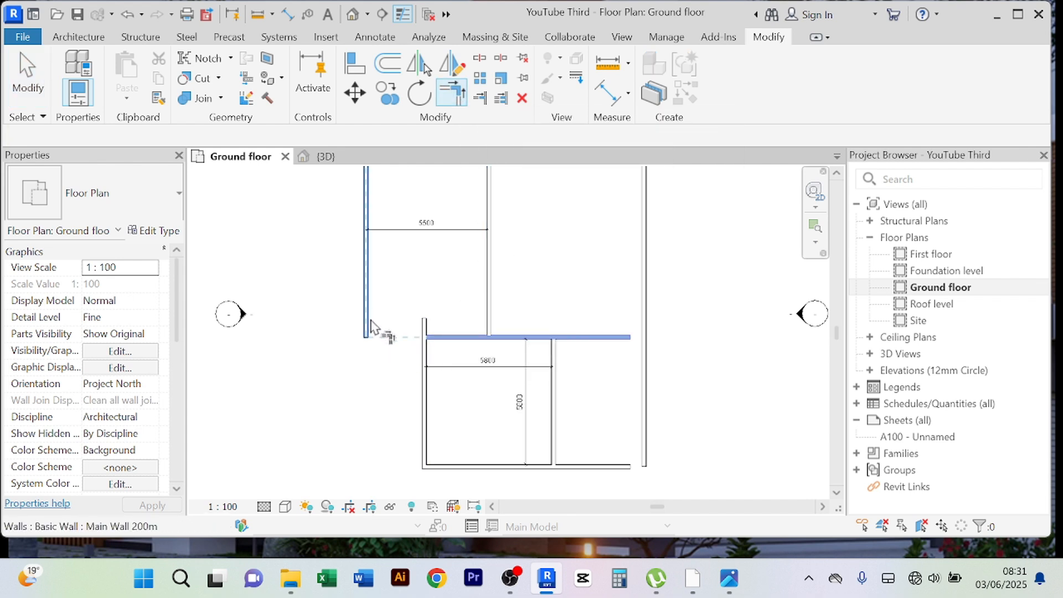
pyautogui.scroll(3, 370, 320)
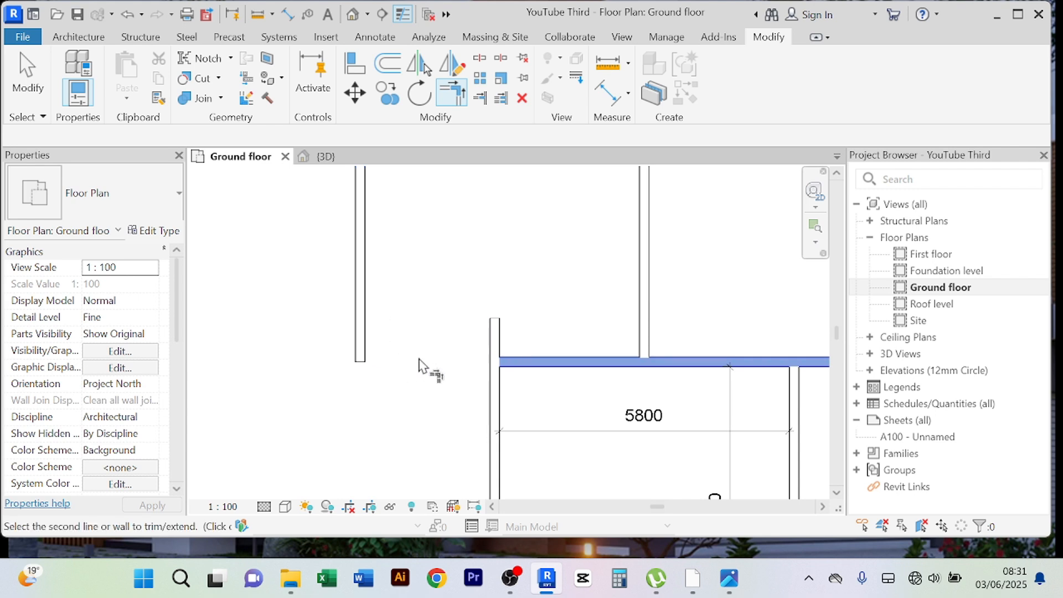
pyautogui.click(363, 318)
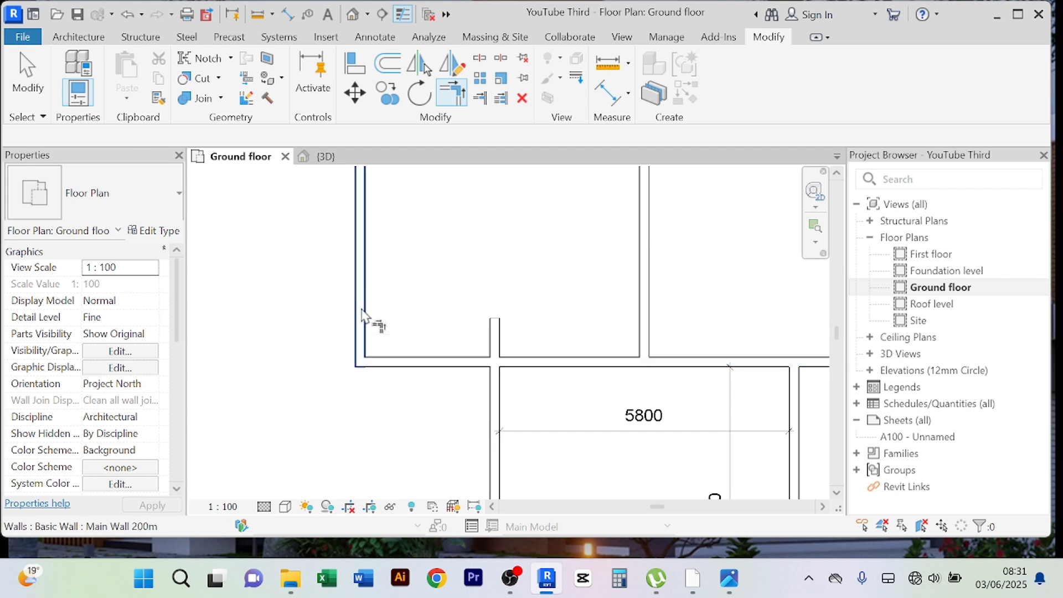
pyautogui.scroll(-5, 363, 320)
pyautogui.rightClick(575, 244)
pyautogui.click(606, 252)
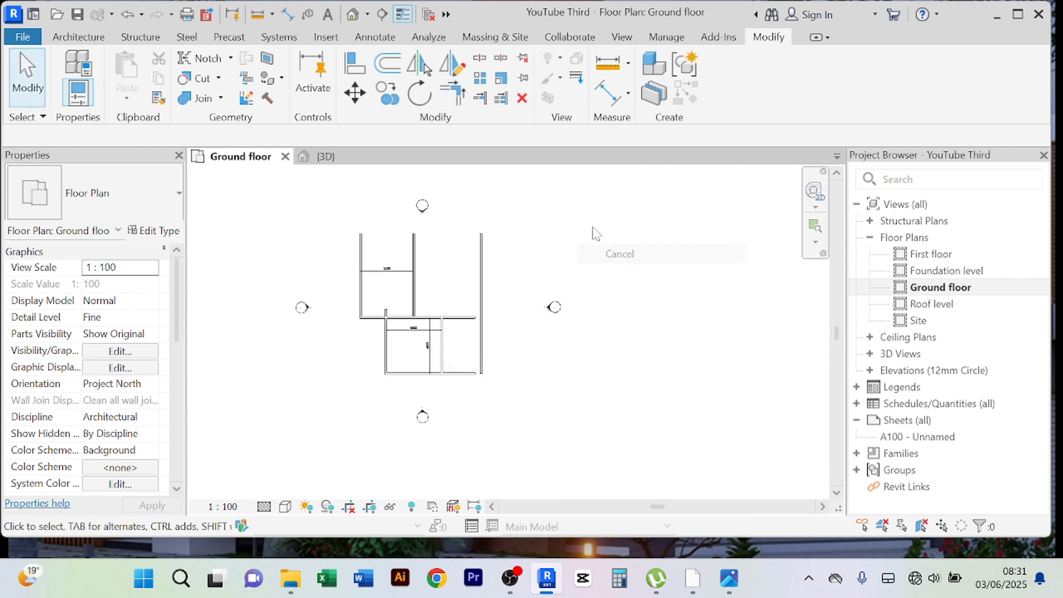
pyautogui.rightClick(592, 227)
pyautogui.click(603, 235)
# - Shorten the lower room's left wall so its upper end stops at the horizontal wall's centreline
pyautogui.scroll(2, 395, 332)
pyautogui.scroll(3, 396, 332)
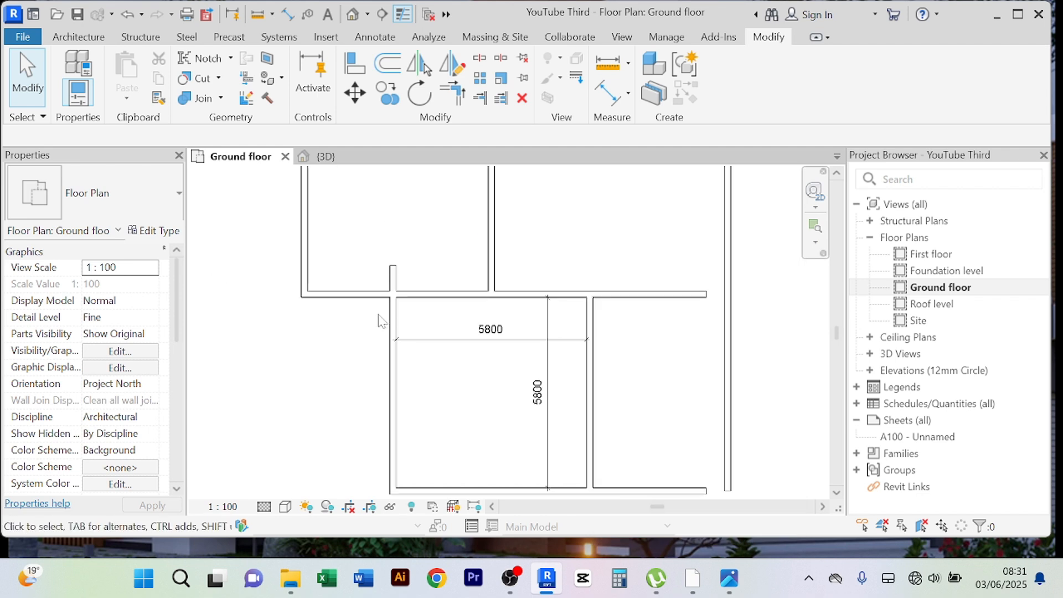
pyautogui.click(393, 322)
pyautogui.scroll(2, 389, 276)
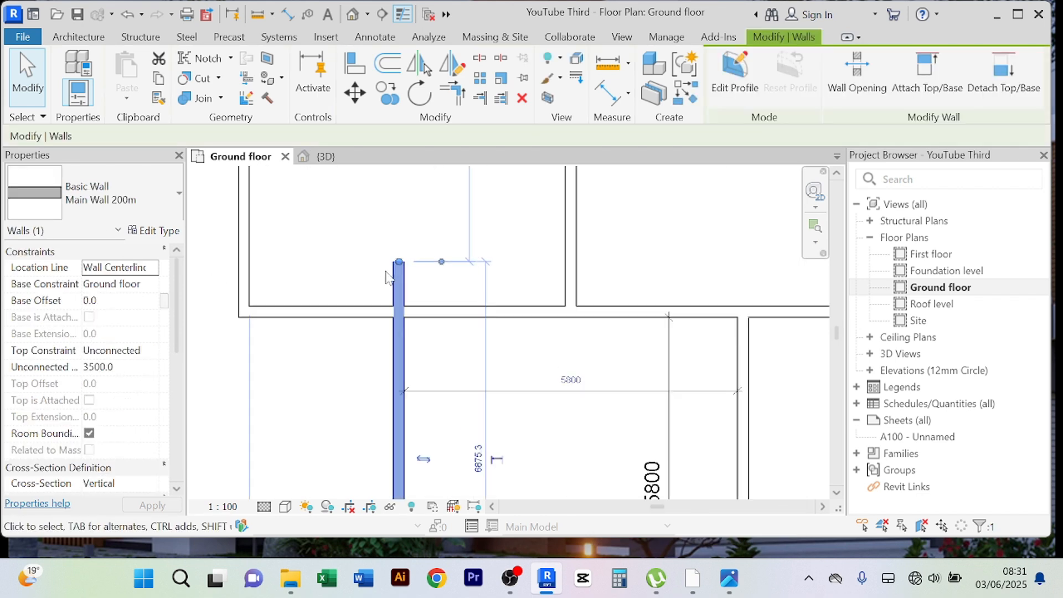
pyautogui.moveTo(399, 262); pyautogui.dragTo(398, 311)
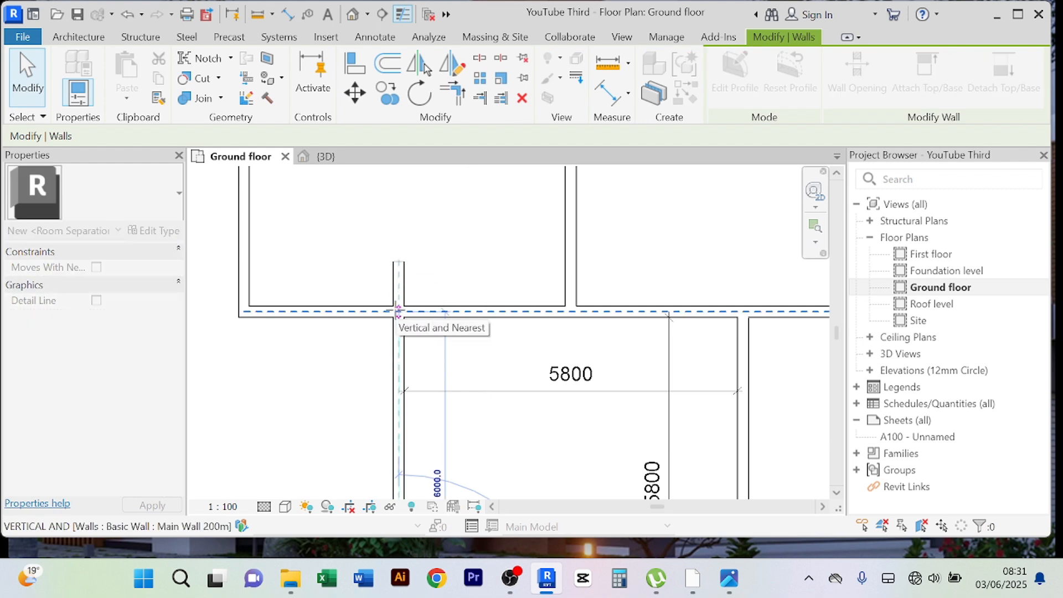
pyautogui.moveTo(397, 311); pyautogui.dragTo(397, 311)
pyautogui.click(397, 279)
pyautogui.scroll(-3, 399, 275)
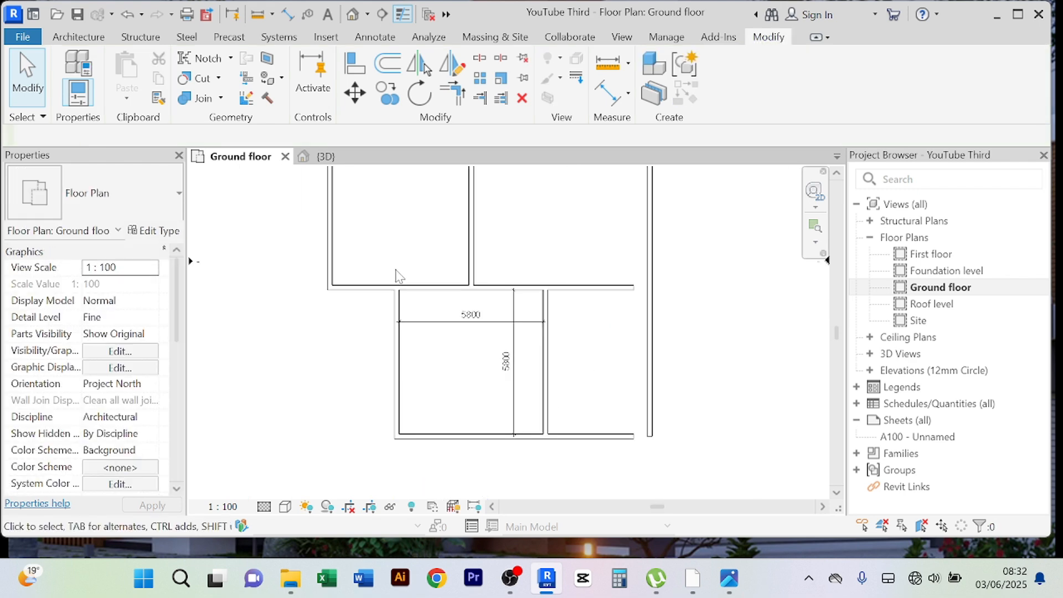
pyautogui.scroll(-2, 707, 347)
# - Examine the layout where the 5500 mm wide upper room meets the lower room
pyautogui.moveTo(706, 346); pyautogui.dragTo(663, 364, button='middle')
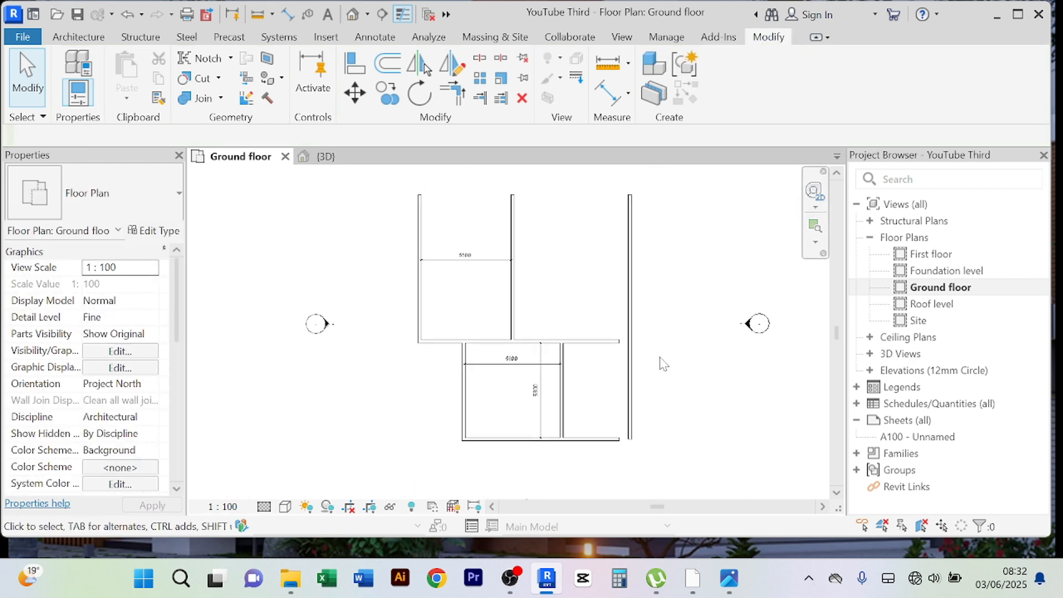
pyautogui.scroll(4, 431, 265)
pyautogui.scroll(-2, 562, 281)
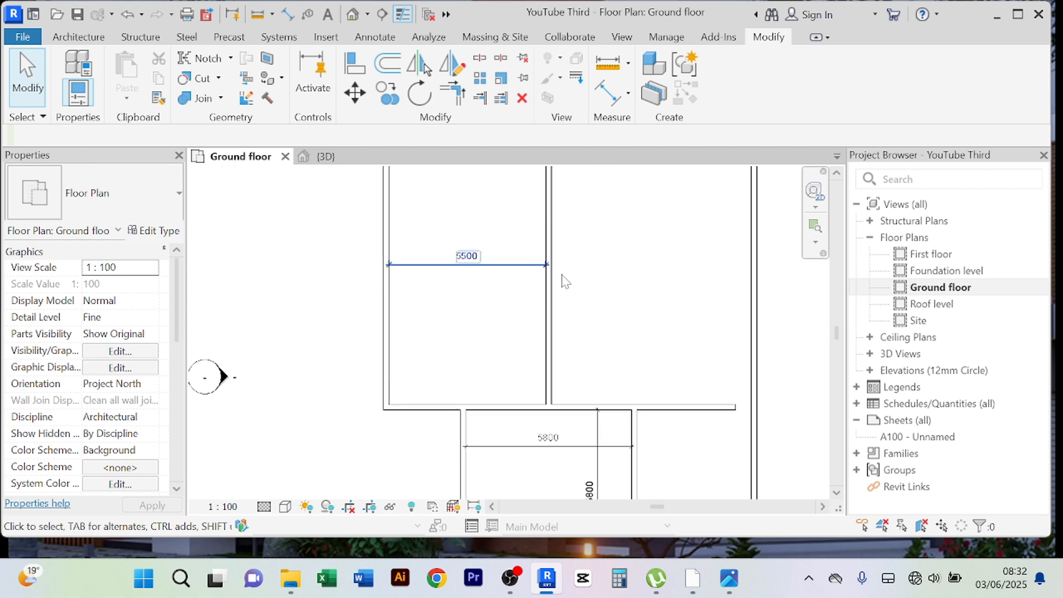
pyautogui.moveTo(590, 284); pyautogui.dragTo(590, 269, button='middle')
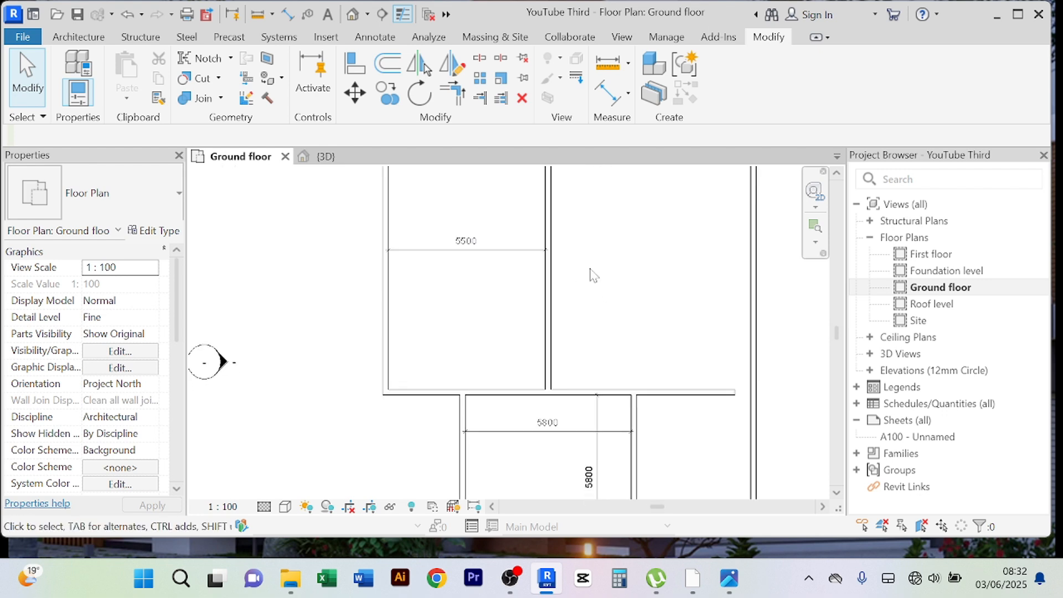
pyautogui.scroll(-2, 470, 358)
pyautogui.moveTo(479, 362); pyautogui.dragTo(468, 323, button='middle')
pyautogui.scroll(2, 446, 344)
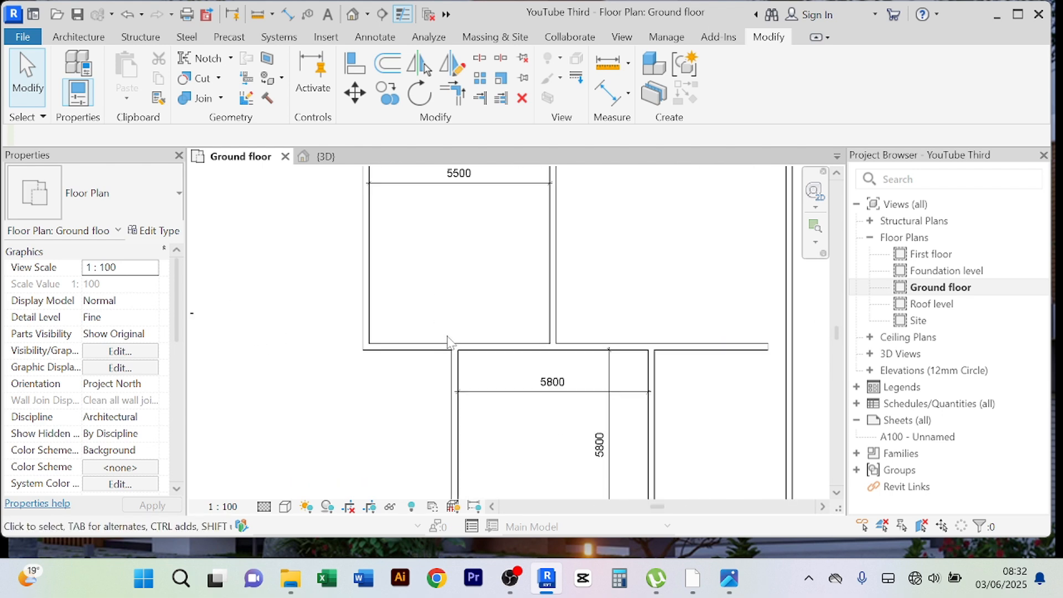
pyautogui.scroll(-2, 446, 308)
pyautogui.moveTo(455, 309); pyautogui.dragTo(451, 357, button='middle')
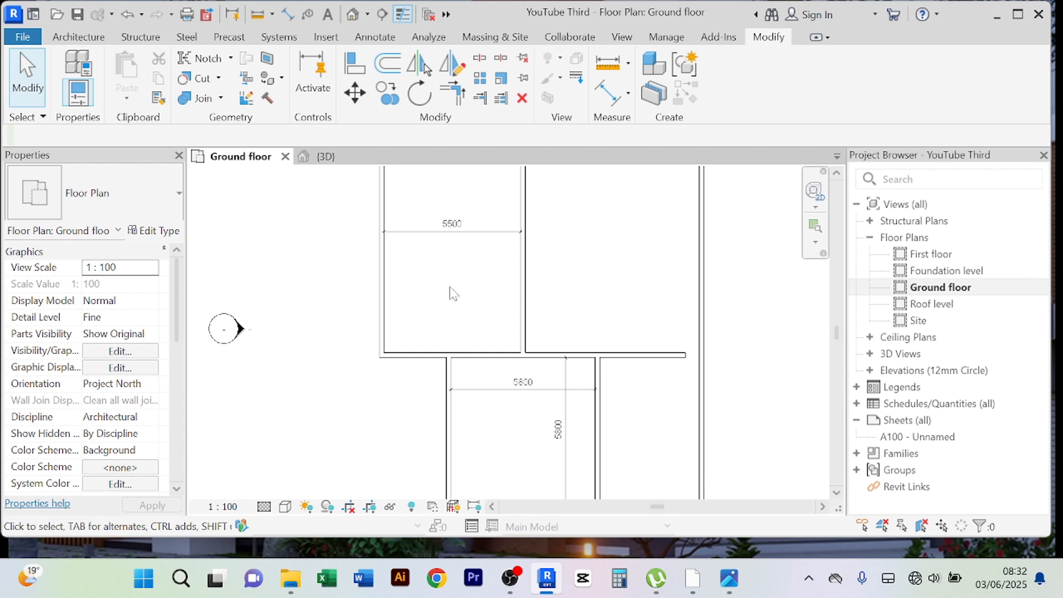
# - Offset a copy of the horizontal wall between the upper and lower rooms 2000 mm upward
pyautogui.click(387, 66)
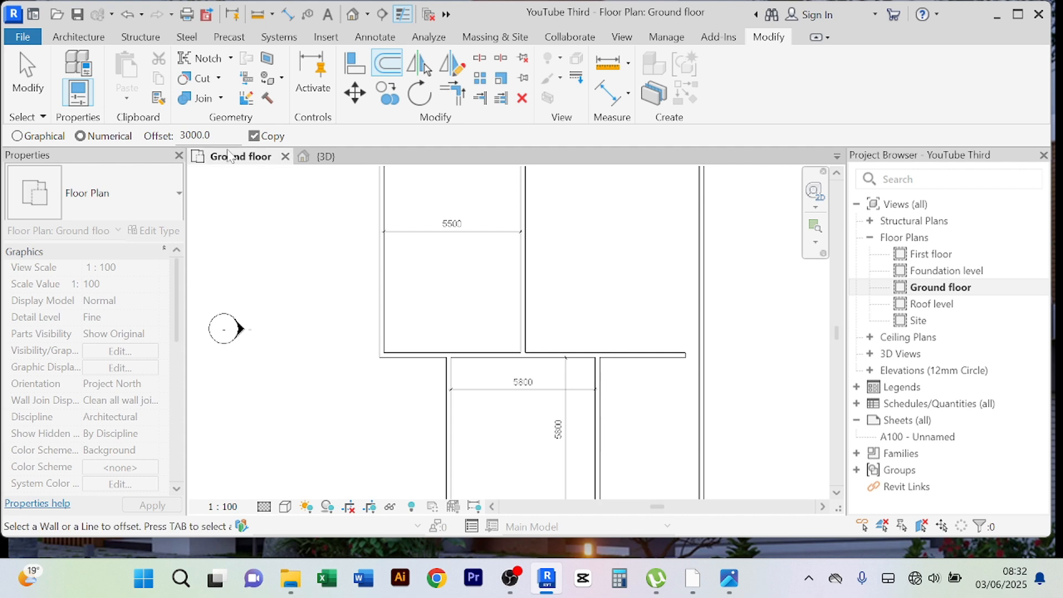
pyautogui.write('2')
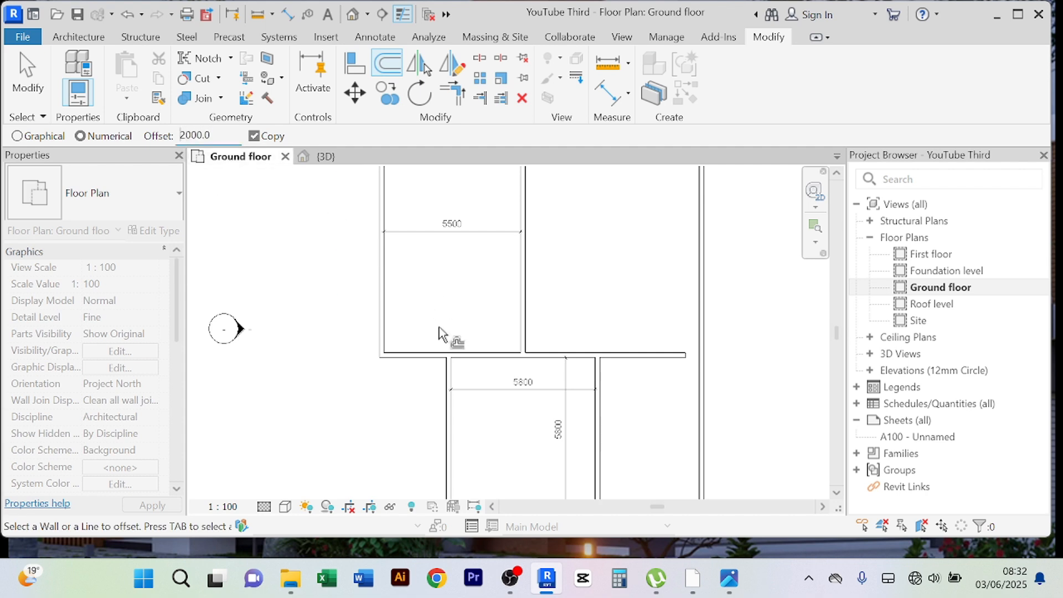
pyautogui.click(449, 355)
pyautogui.rightClick(277, 240)
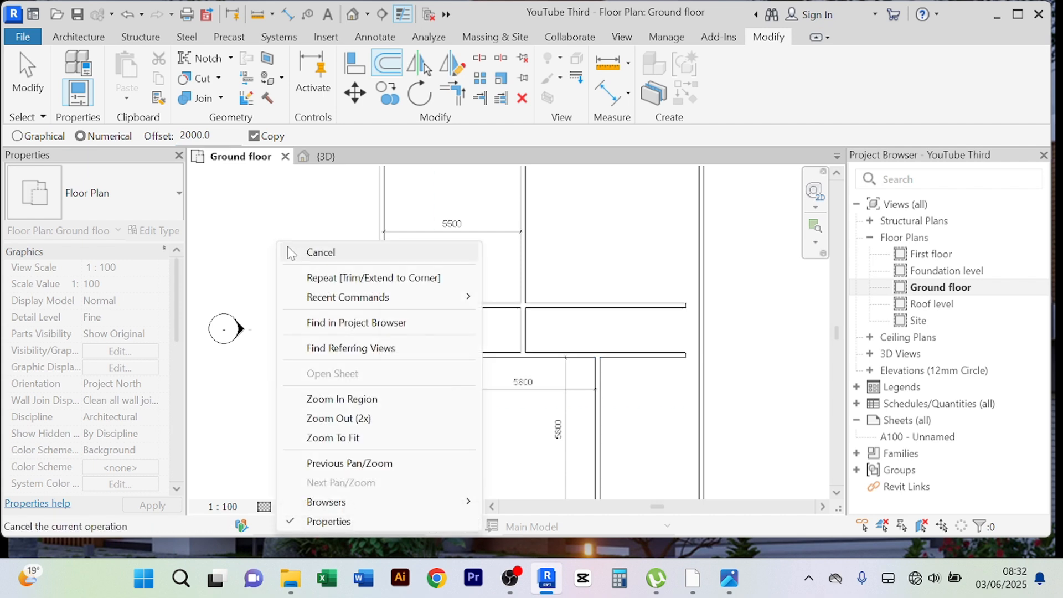
pyautogui.click(294, 252)
pyautogui.rightClick(265, 218)
pyautogui.click(283, 228)
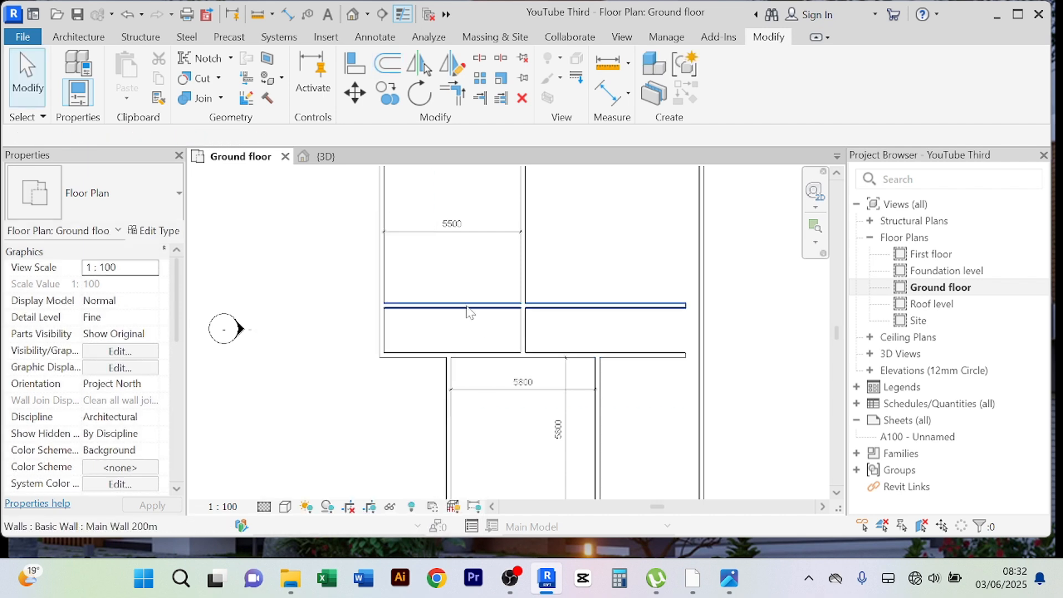
# - Add an aligned dimension for the clear distance between the two horizontal walls below the 5500 mm wide room
pyautogui.click(598, 88)
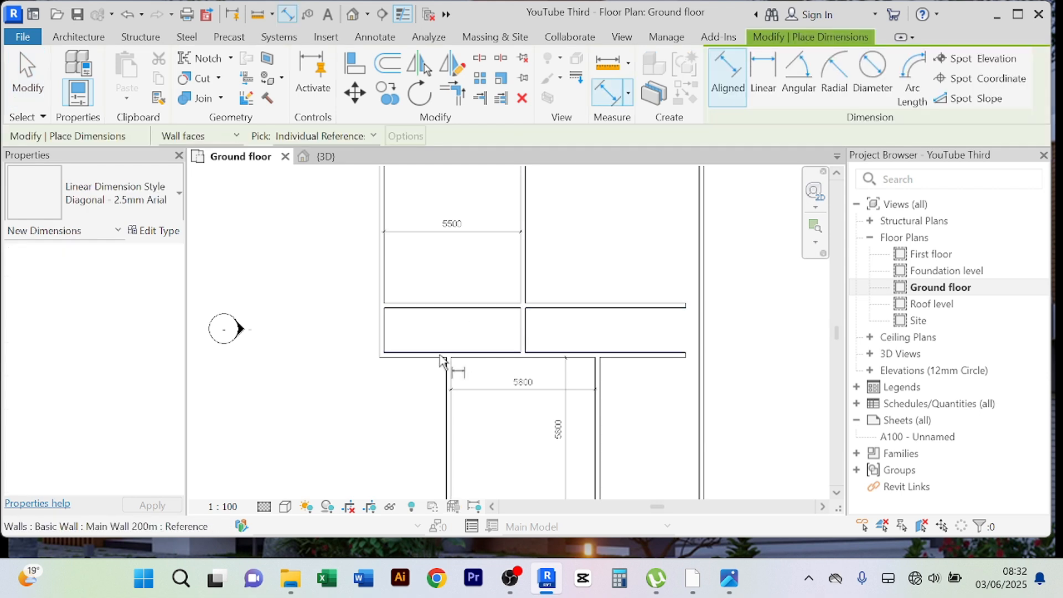
pyautogui.click(415, 352)
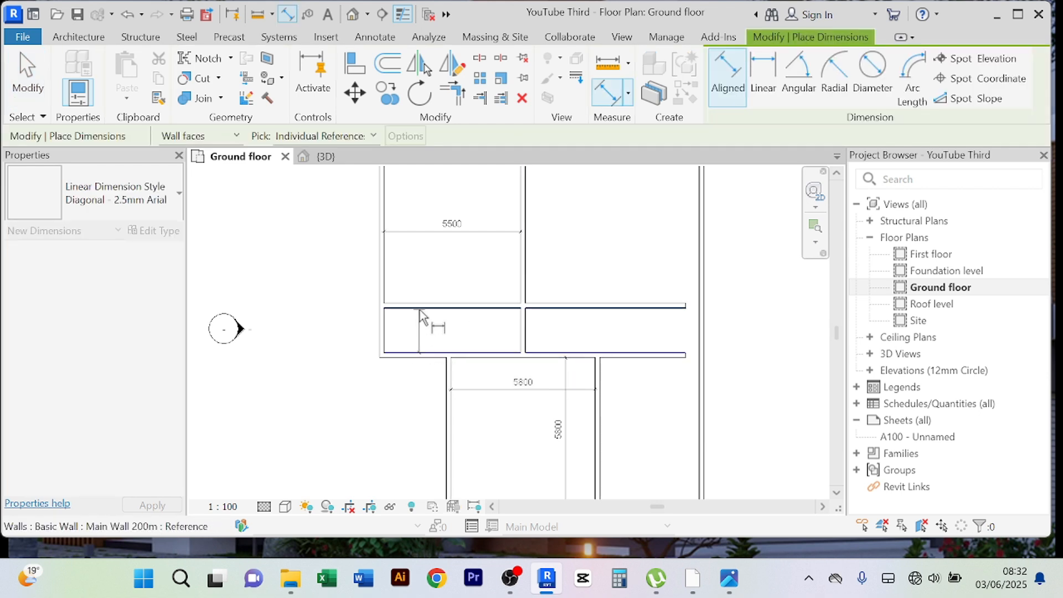
pyautogui.click(420, 308)
pyautogui.click(426, 328)
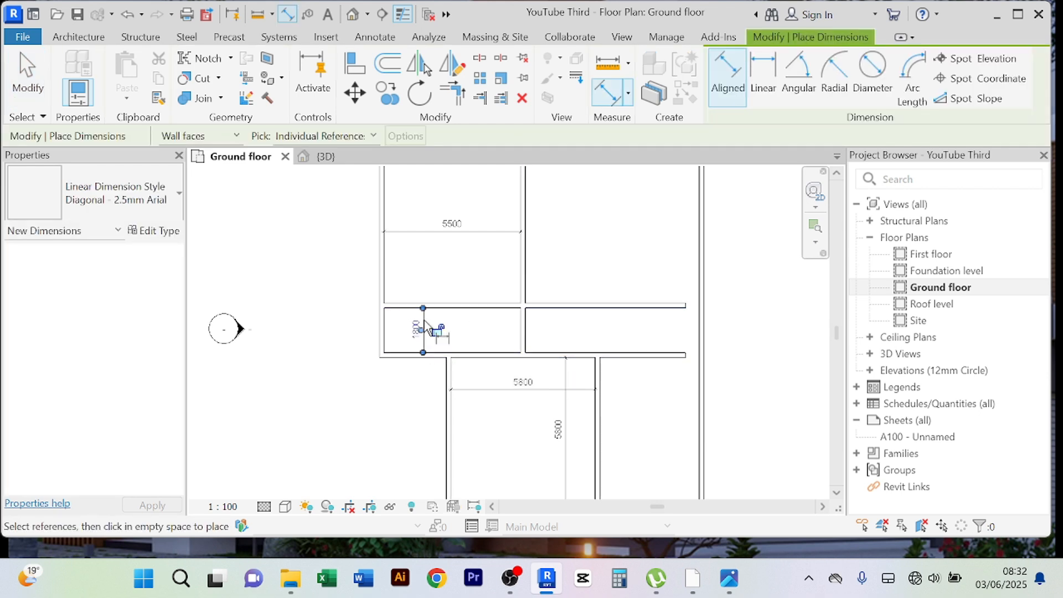
pyautogui.rightClick(334, 240)
pyautogui.click(367, 250)
pyautogui.rightClick(332, 245)
pyautogui.click(357, 250)
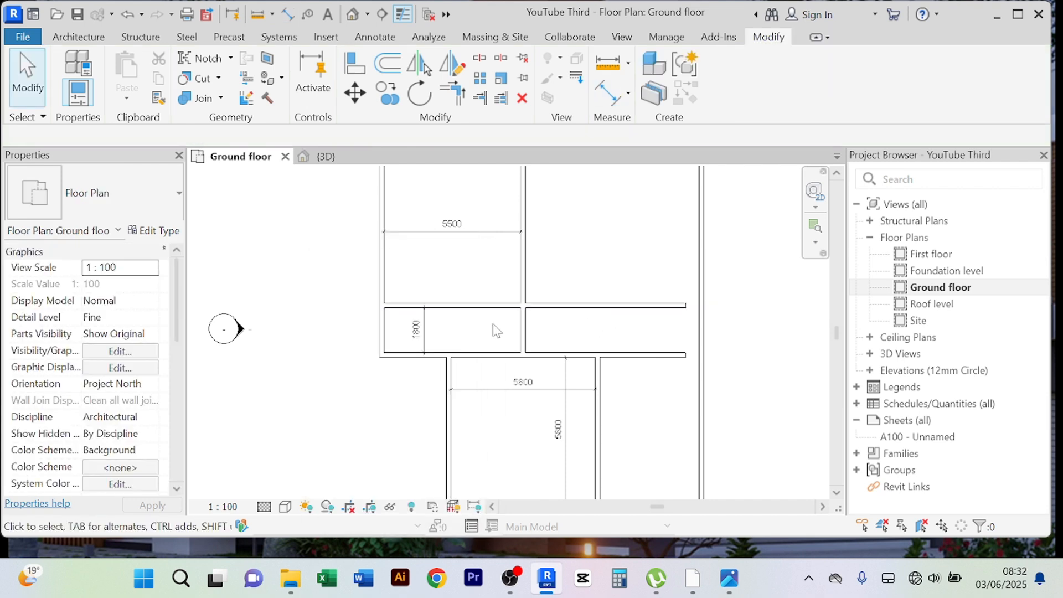
# - Move the upper of the two horizontal walls so the clear distance between them is 2000 mm
pyautogui.scroll(2, 483, 324)
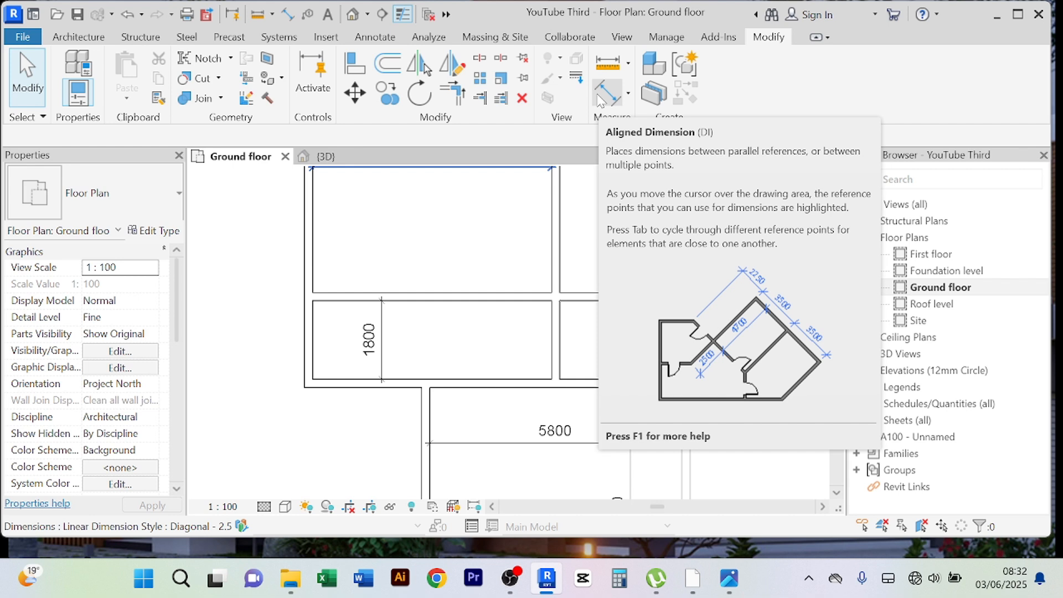
pyautogui.scroll(-2, 492, 224)
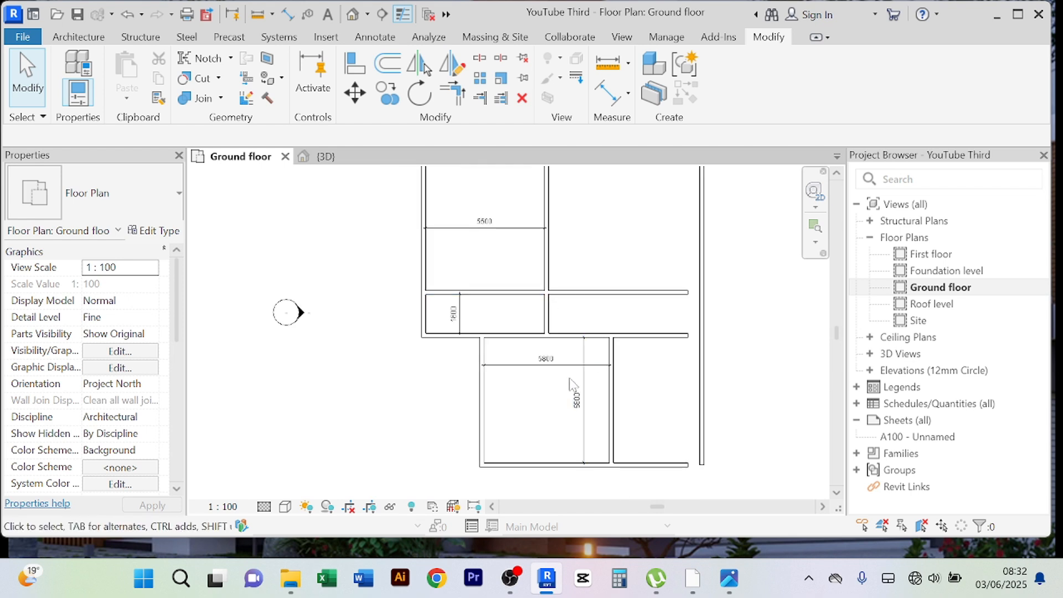
pyautogui.scroll(1, 588, 363)
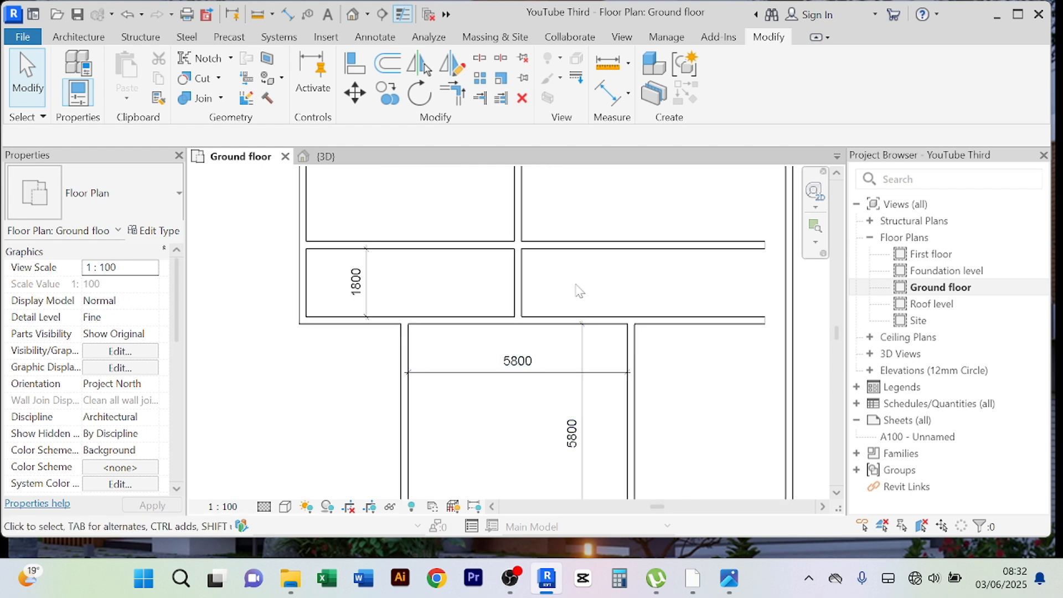
pyautogui.moveTo(579, 291); pyautogui.dragTo(609, 312, button='middle')
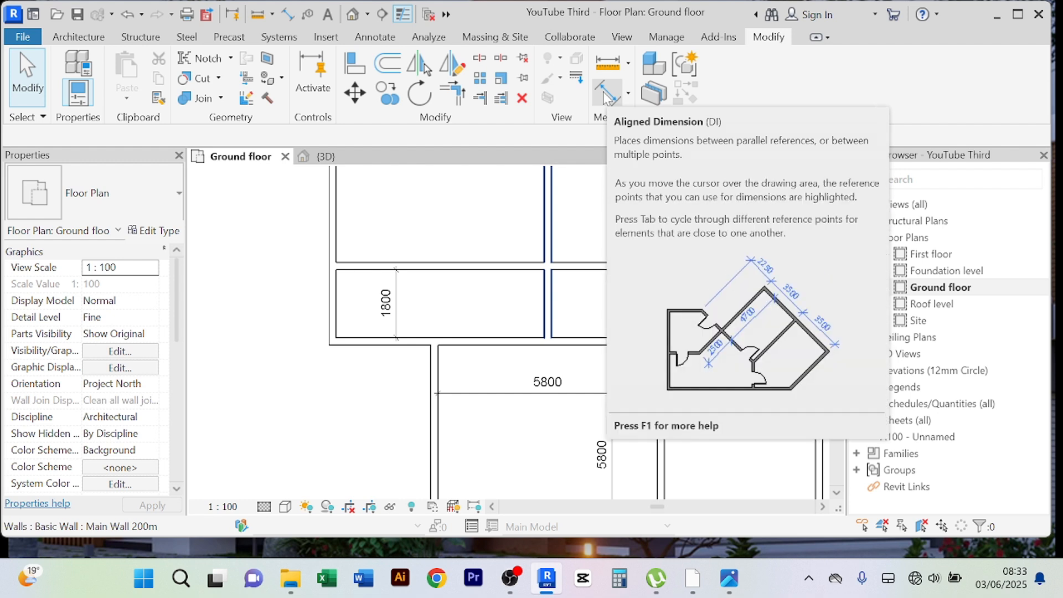
pyautogui.click(454, 271)
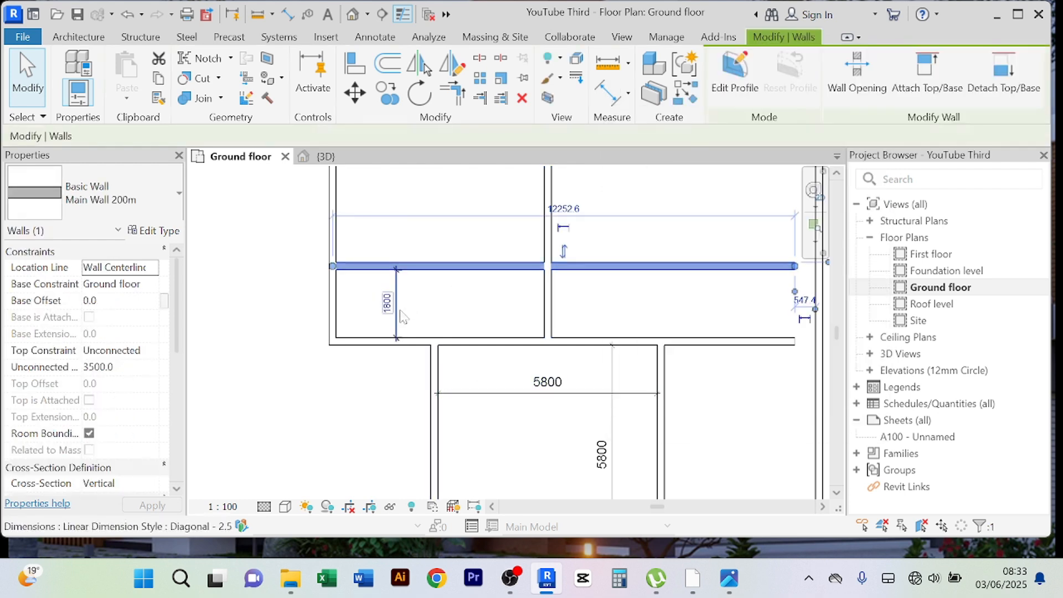
pyautogui.click(386, 303)
pyautogui.write('2m')
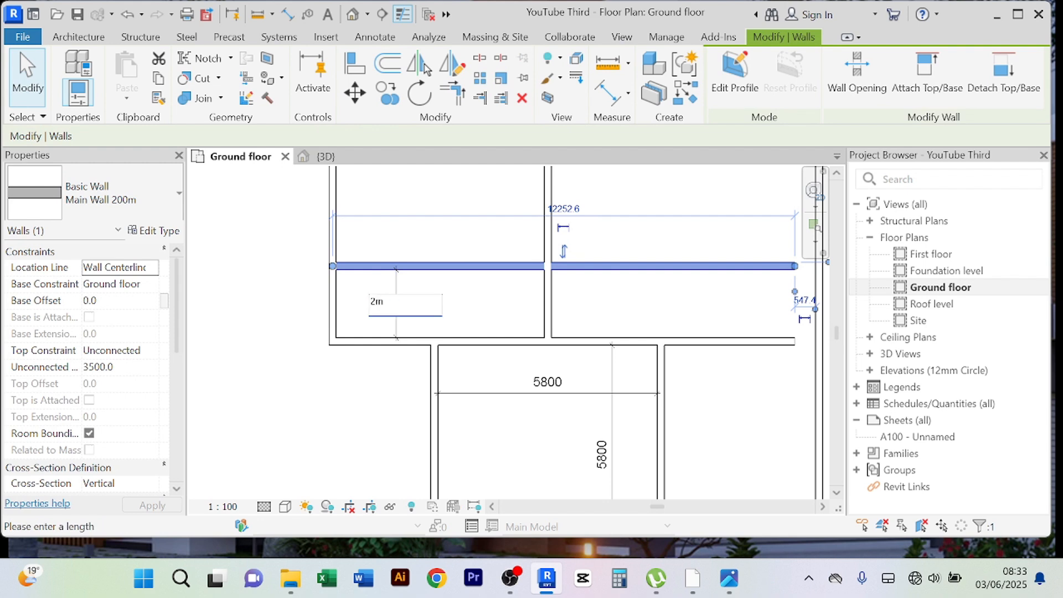
pyautogui.press('Return')
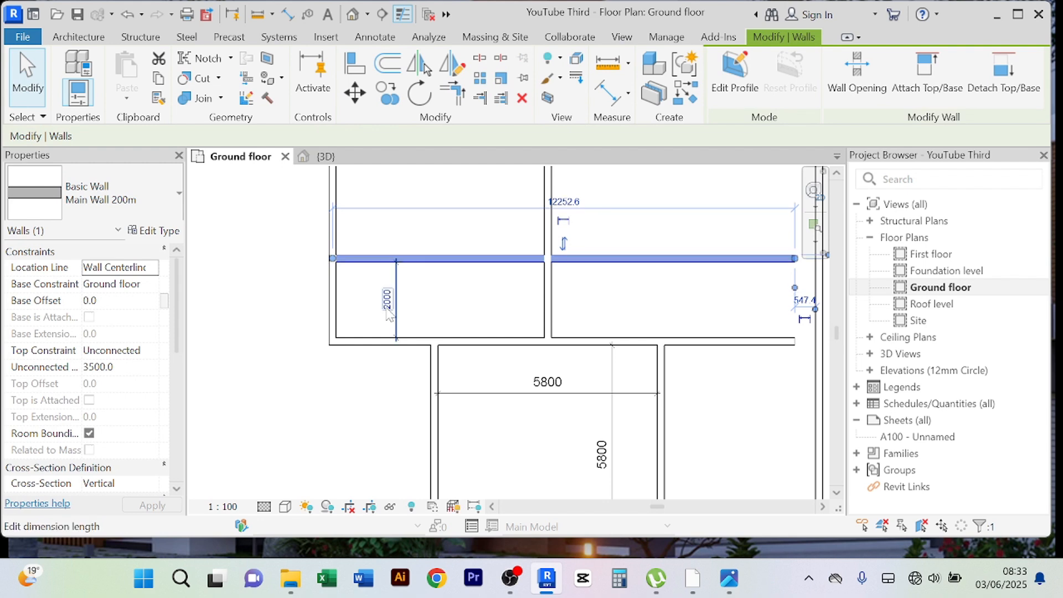
pyautogui.scroll(-5, 416, 334)
pyautogui.click(362, 400)
pyautogui.scroll(3, 474, 333)
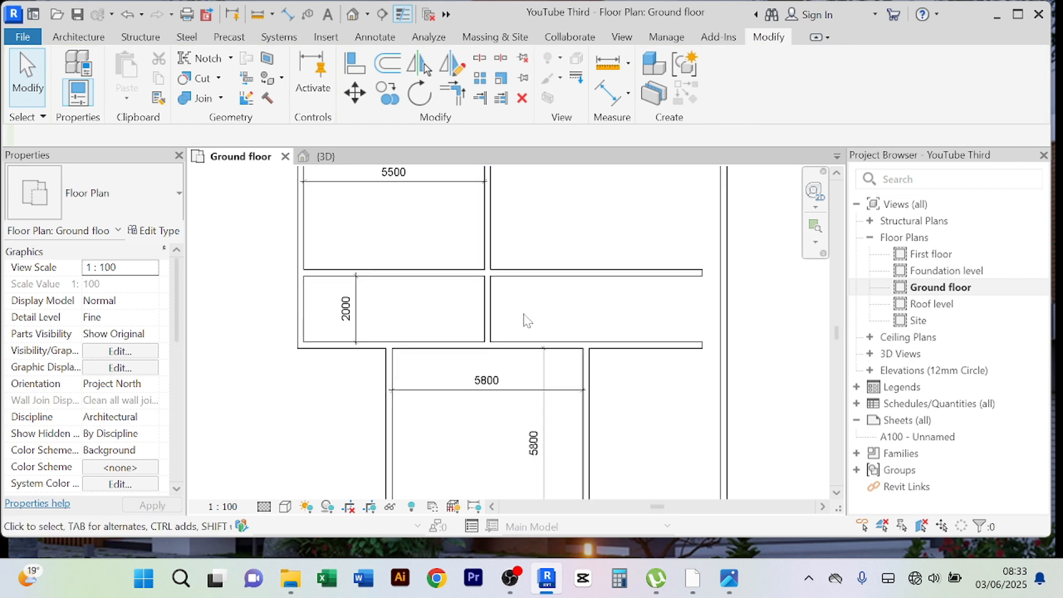
# - Split that horizontal wall where it crosses the 5500 mm room's right wall and delete the part extending beyond it
pyautogui.click(550, 274)
pyautogui.scroll(3, 553, 291)
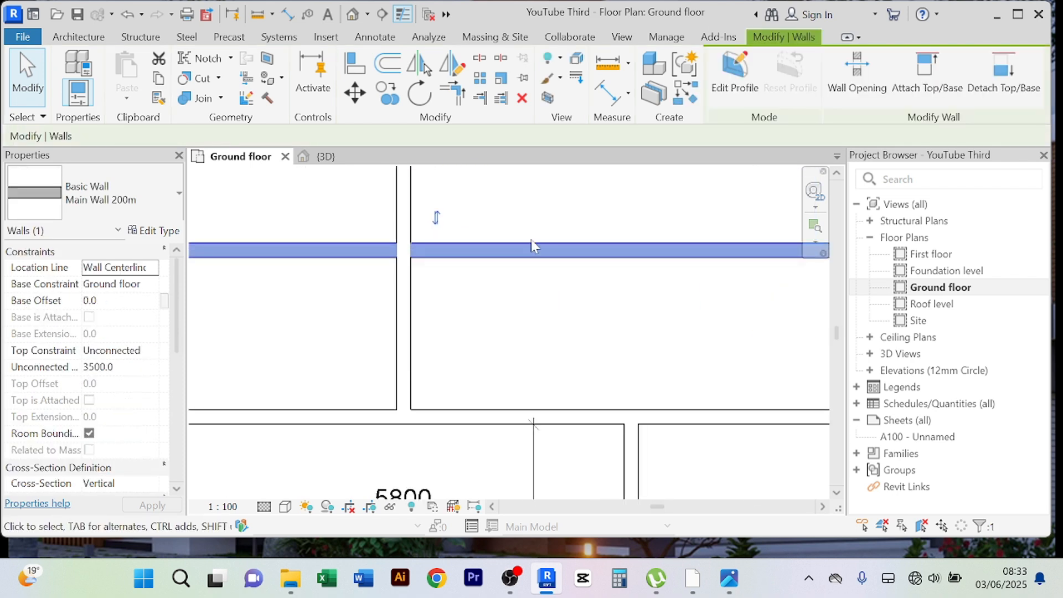
pyautogui.click(479, 60)
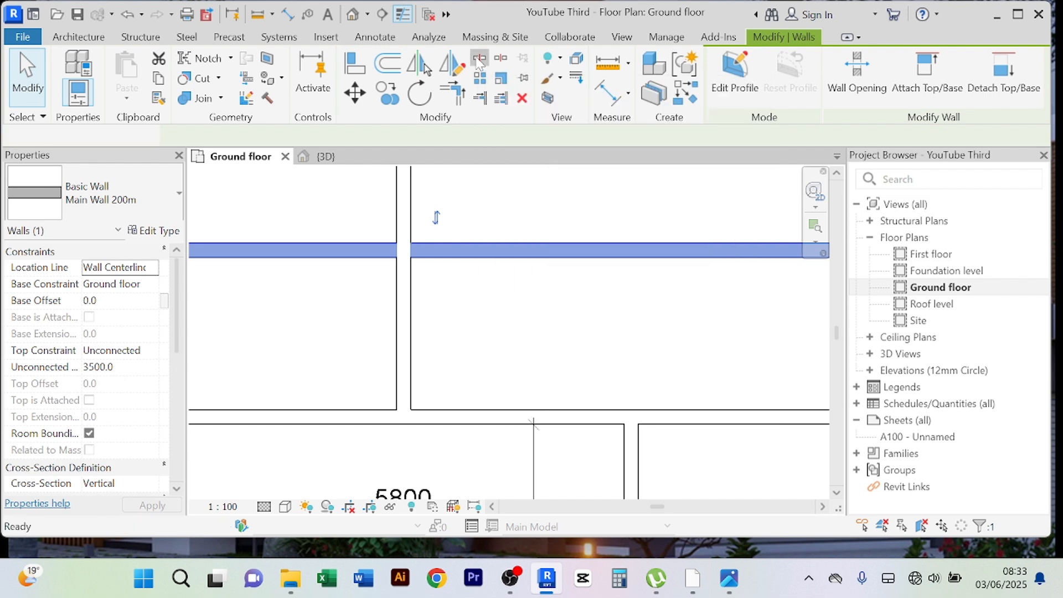
pyautogui.scroll(2, 377, 268)
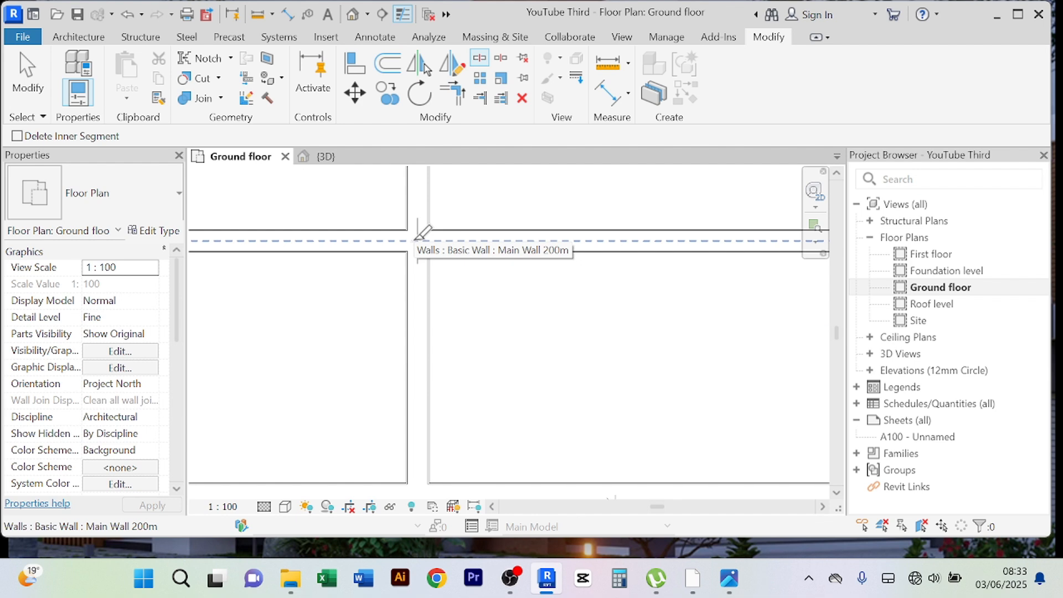
pyautogui.scroll(-2, 451, 256)
pyautogui.rightClick(609, 222)
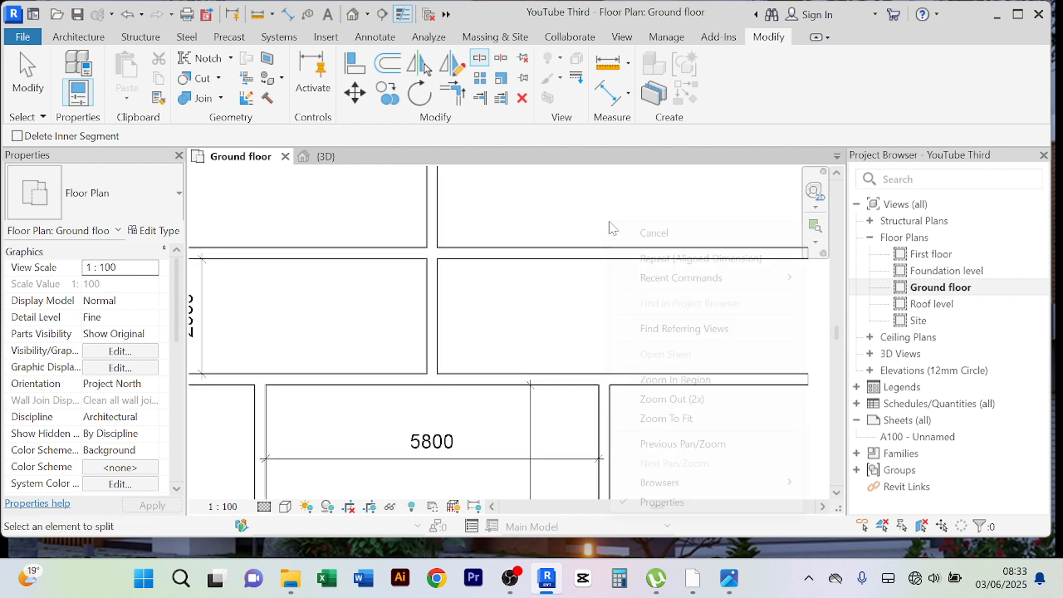
pyautogui.click(637, 233)
pyautogui.click(602, 254)
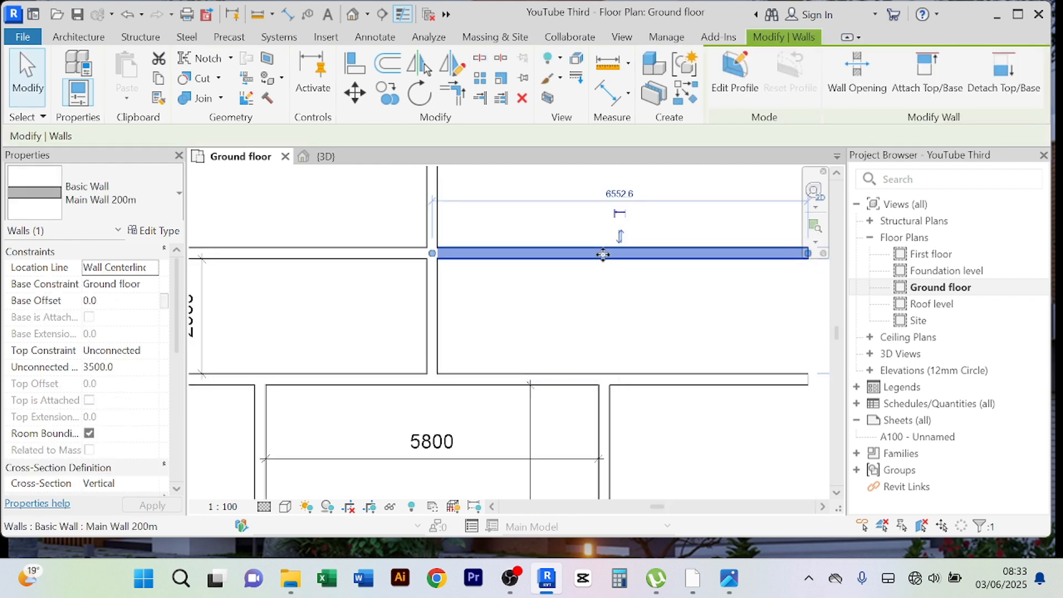
pyautogui.click(607, 262)
pyautogui.scroll(-7, 603, 256)
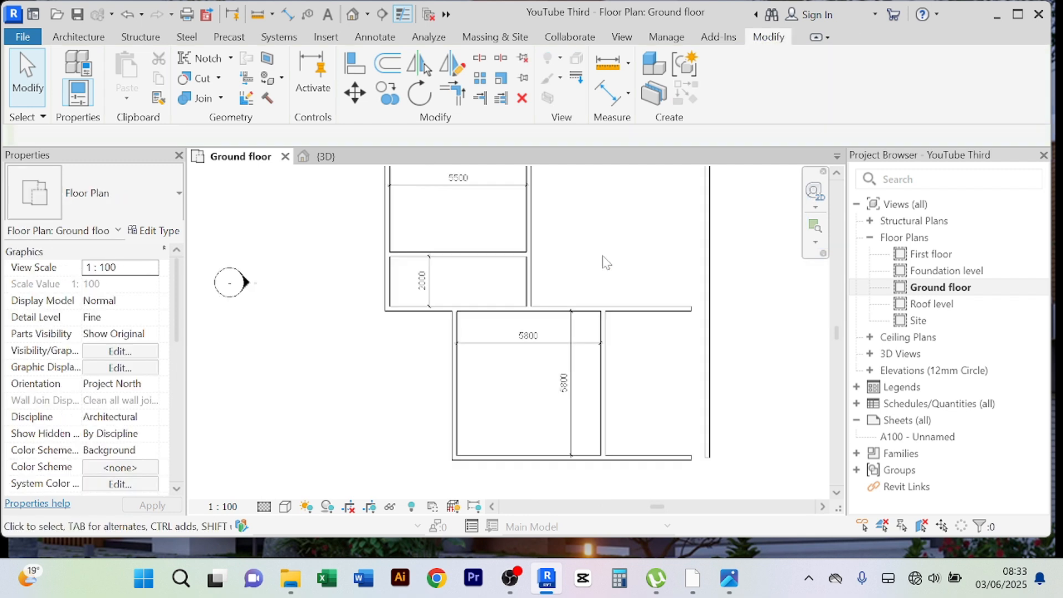
# - Offset a copy of the horizontal wall above the 2000 mm space 1500 mm upward
pyautogui.moveTo(602, 257); pyautogui.dragTo(585, 318, button='middle')
pyautogui.scroll(2, 455, 348)
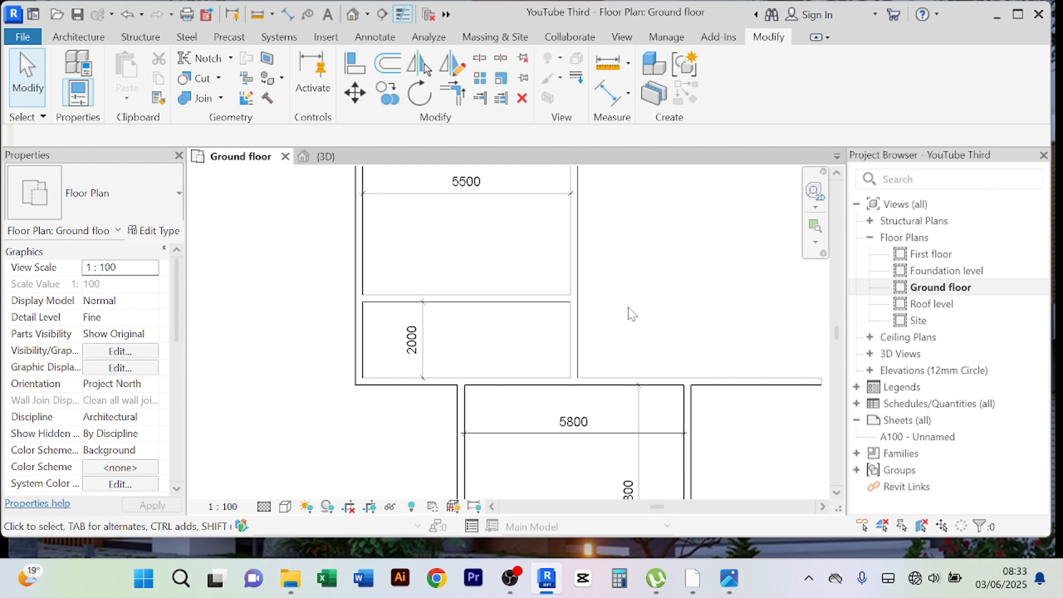
pyautogui.scroll(-3, 628, 310)
pyautogui.scroll(2, 553, 325)
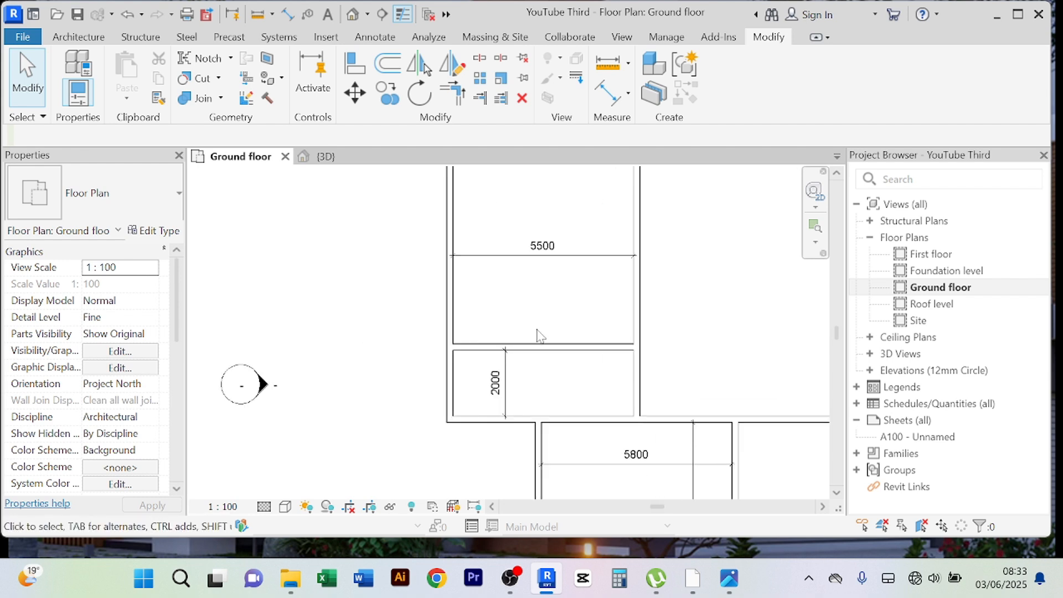
pyautogui.scroll(-1, 540, 325)
pyautogui.moveTo(540, 325); pyautogui.dragTo(517, 316, button='middle')
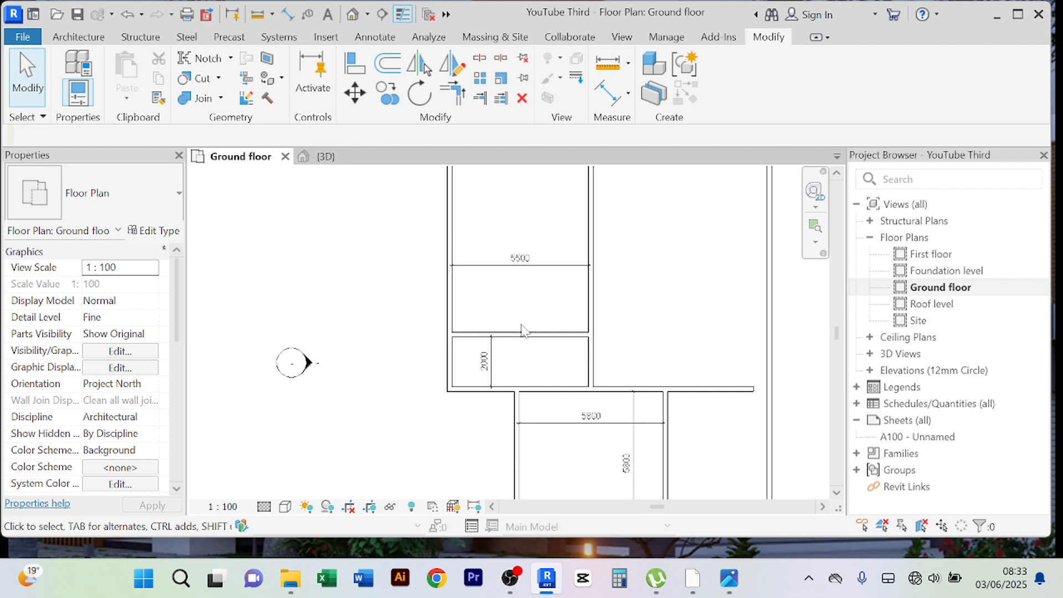
pyautogui.moveTo(541, 326); pyautogui.dragTo(524, 316, button='middle')
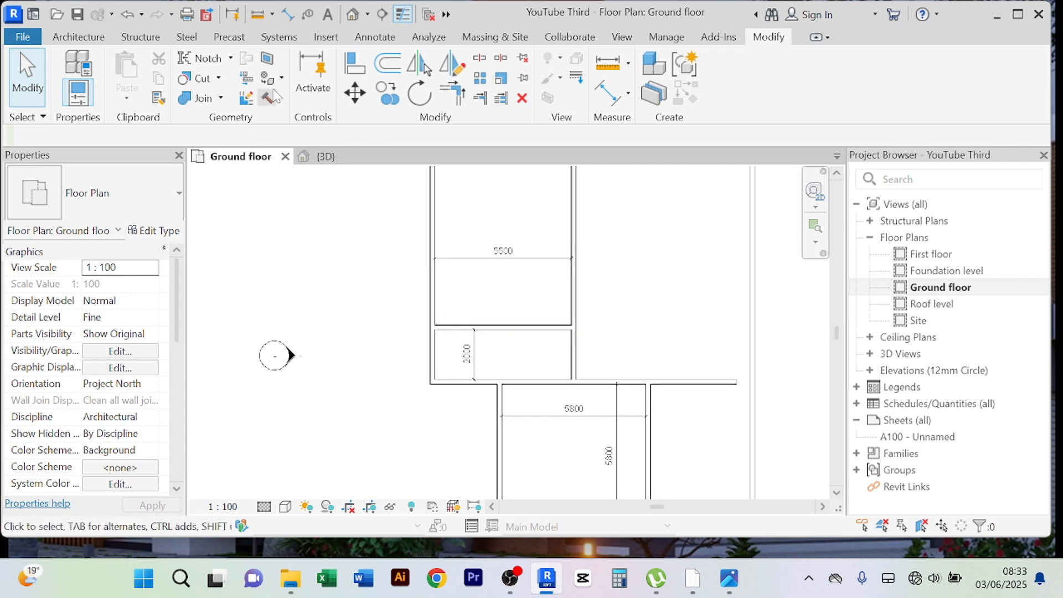
pyautogui.click(386, 65)
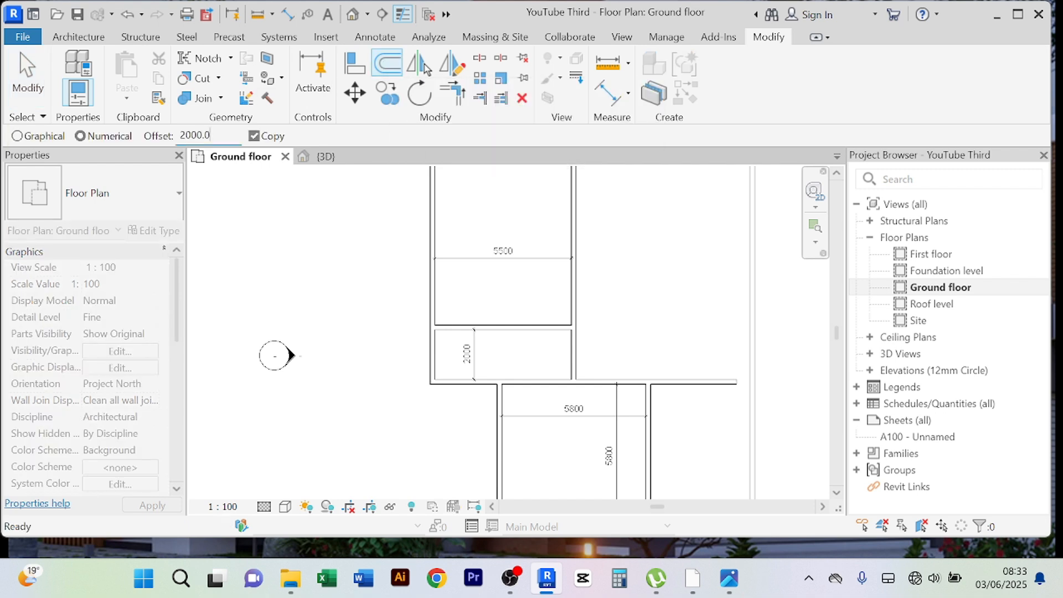
pyautogui.moveTo(212, 135); pyautogui.dragTo(171, 133)
pyautogui.write('15')
pyautogui.click(516, 325)
pyautogui.rightClick(656, 205)
pyautogui.click(671, 214)
pyautogui.rightClick(665, 196)
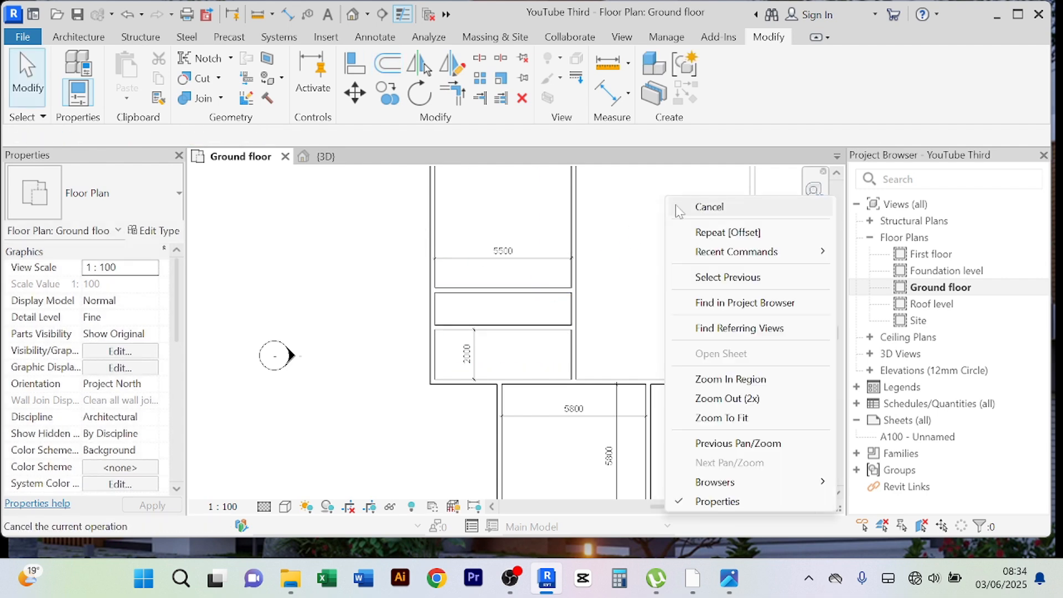
pyautogui.click(708, 207)
# - Add an aligned dimension for the clear distance between the offset wall and the horizontal wall below it
pyautogui.click(607, 91)
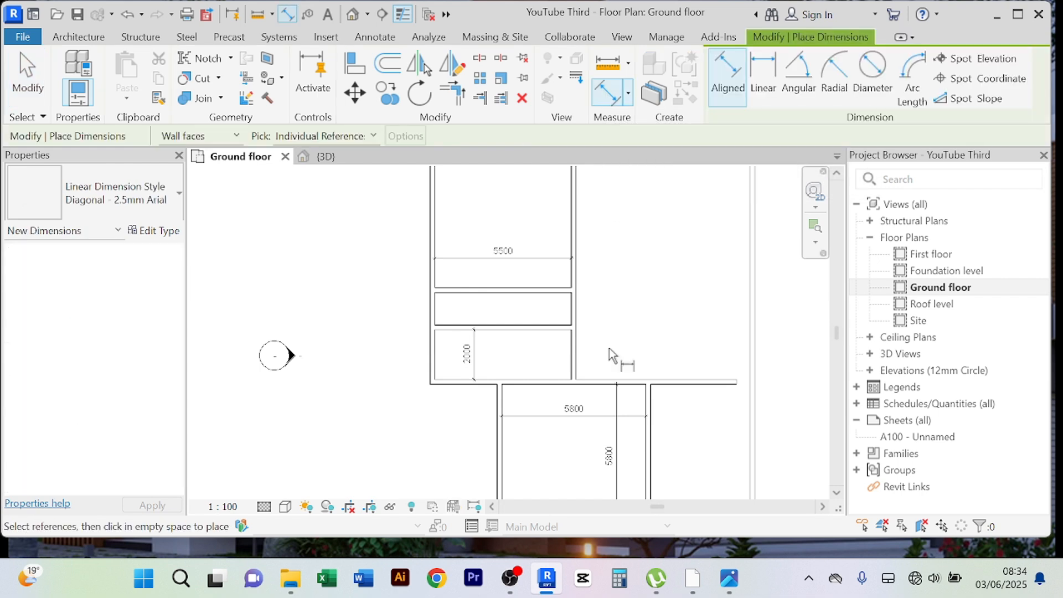
pyautogui.click(500, 325)
pyautogui.click(504, 293)
pyautogui.scroll(4, 509, 302)
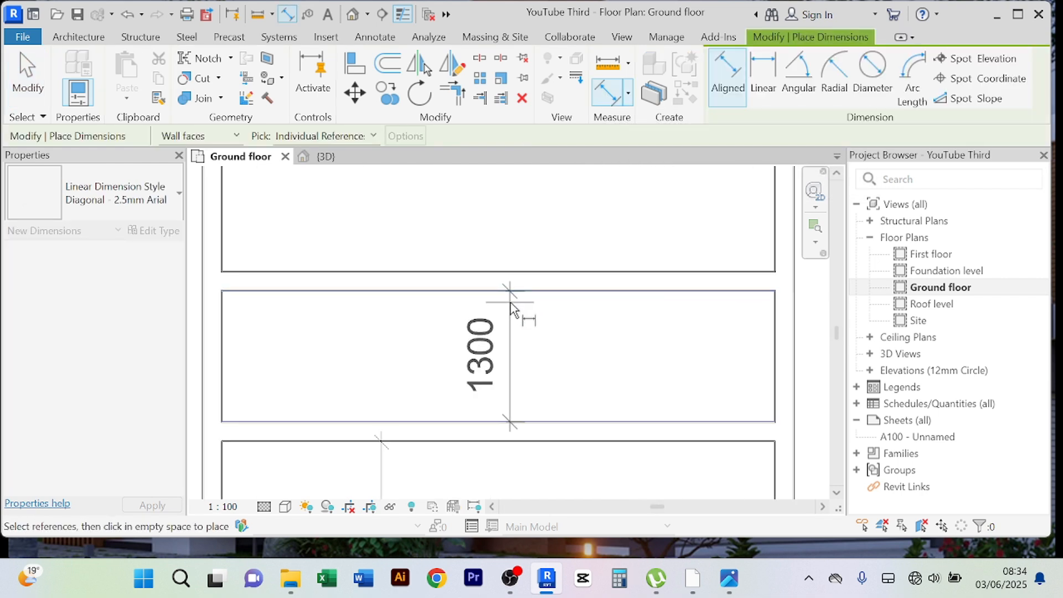
pyautogui.click(506, 298)
pyautogui.scroll(-5, 539, 324)
pyautogui.rightClick(343, 282)
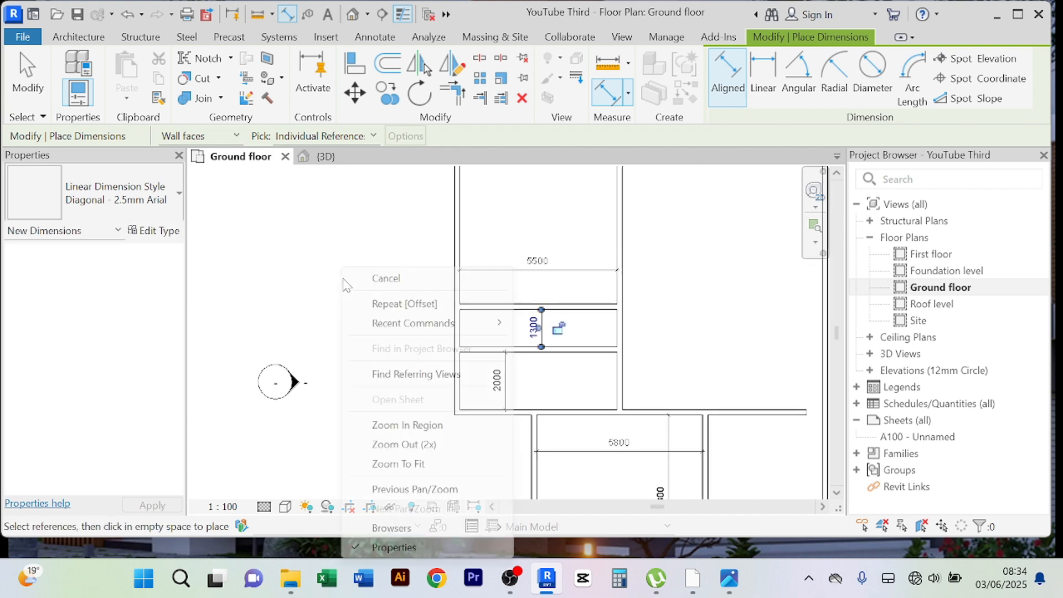
pyautogui.click(383, 278)
pyautogui.rightClick(350, 256)
pyautogui.click(378, 265)
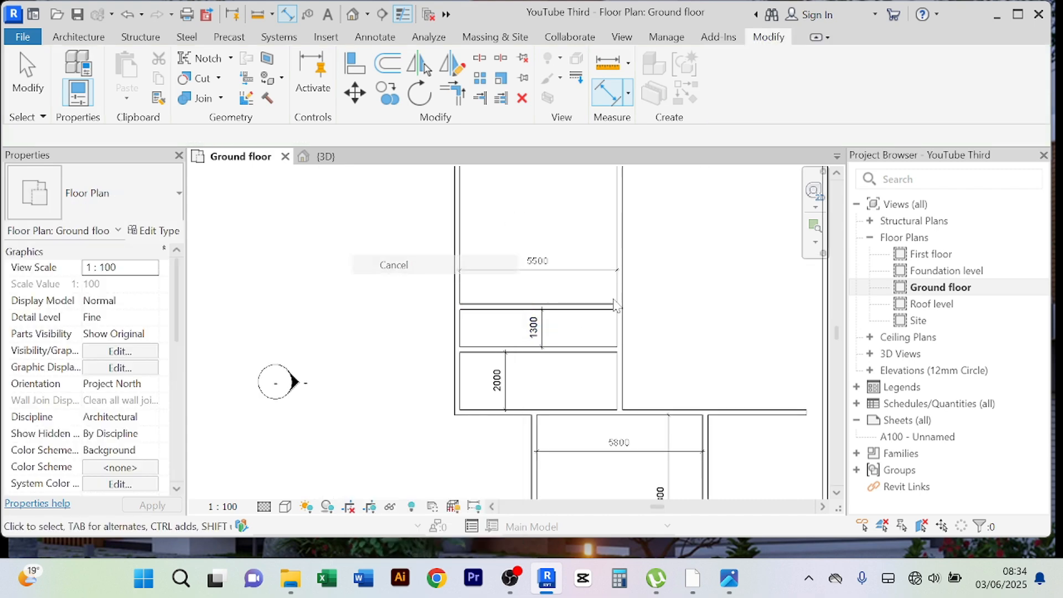
# - Move the topmost horizontal wall so its clear distance to the wall below is 1500 mm
pyautogui.click(583, 307)
pyautogui.scroll(3, 559, 339)
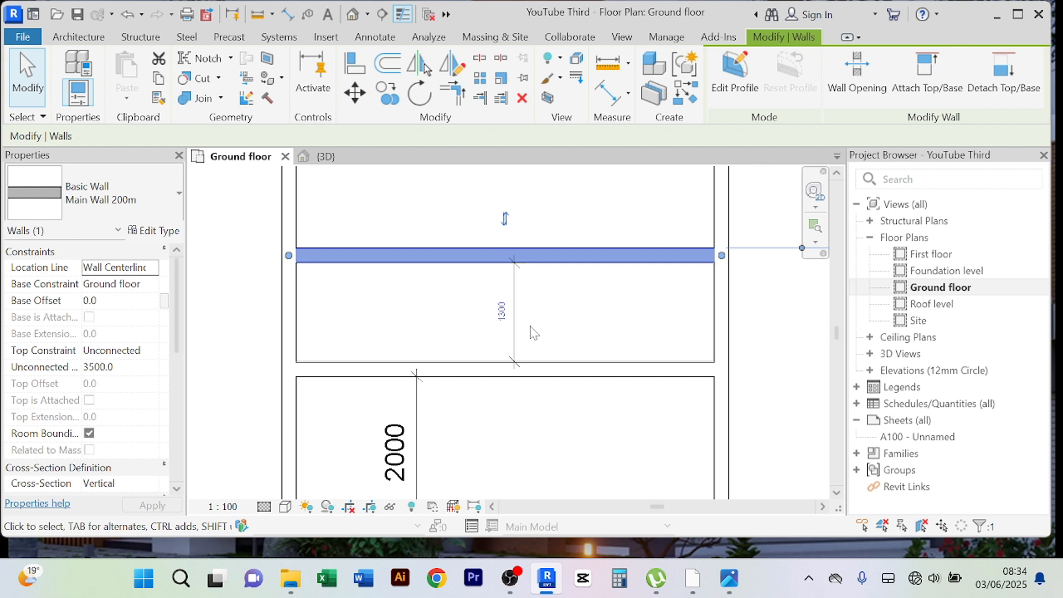
pyautogui.click(502, 311)
pyautogui.write('1500')
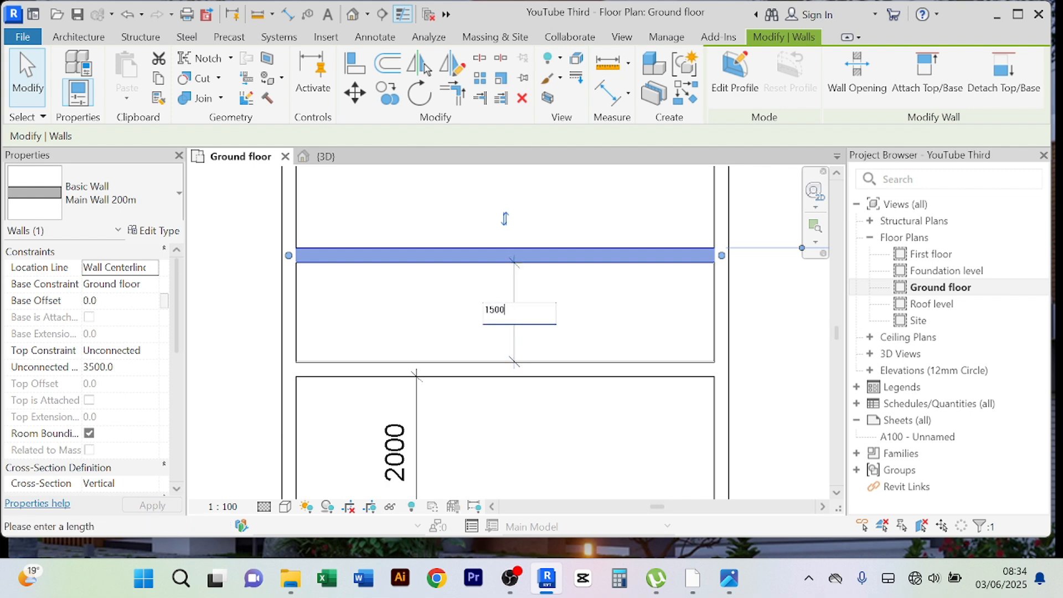
pyautogui.press('Return')
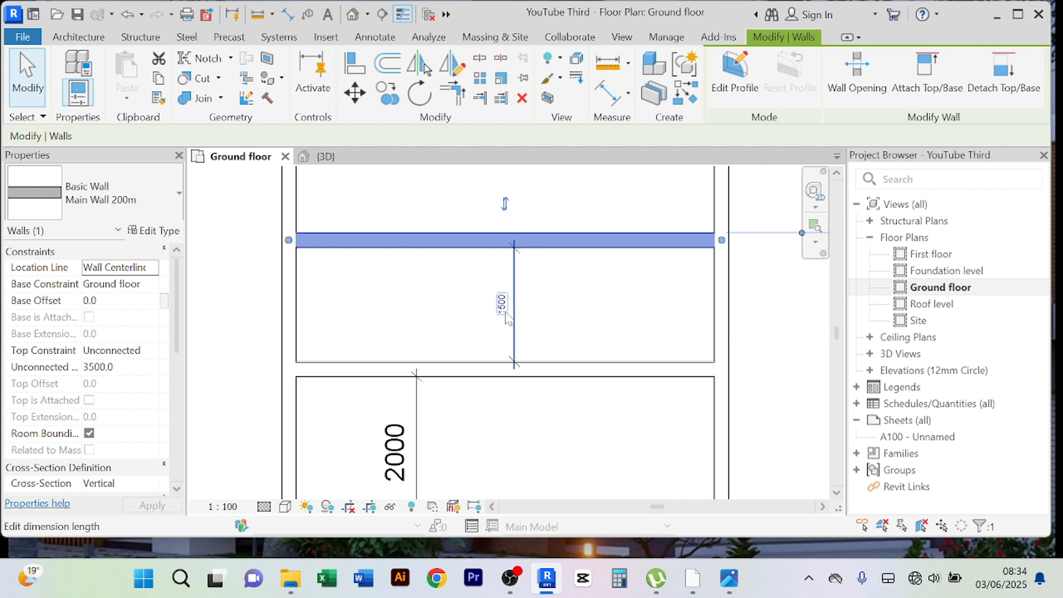
pyautogui.scroll(-5, 506, 310)
pyautogui.click(695, 353)
pyautogui.scroll(-1, 696, 357)
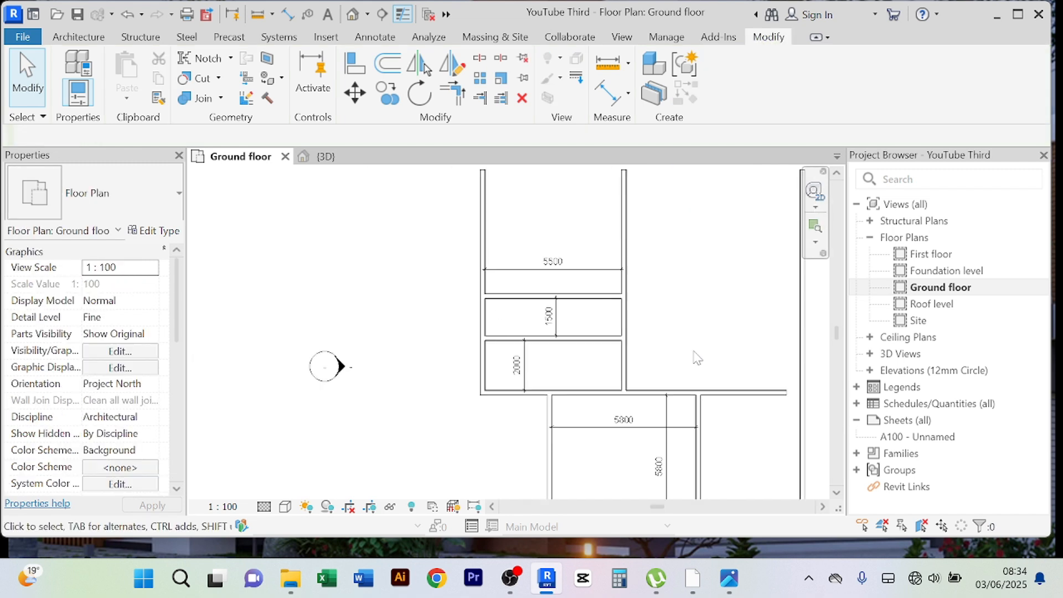
pyautogui.scroll(2, 637, 314)
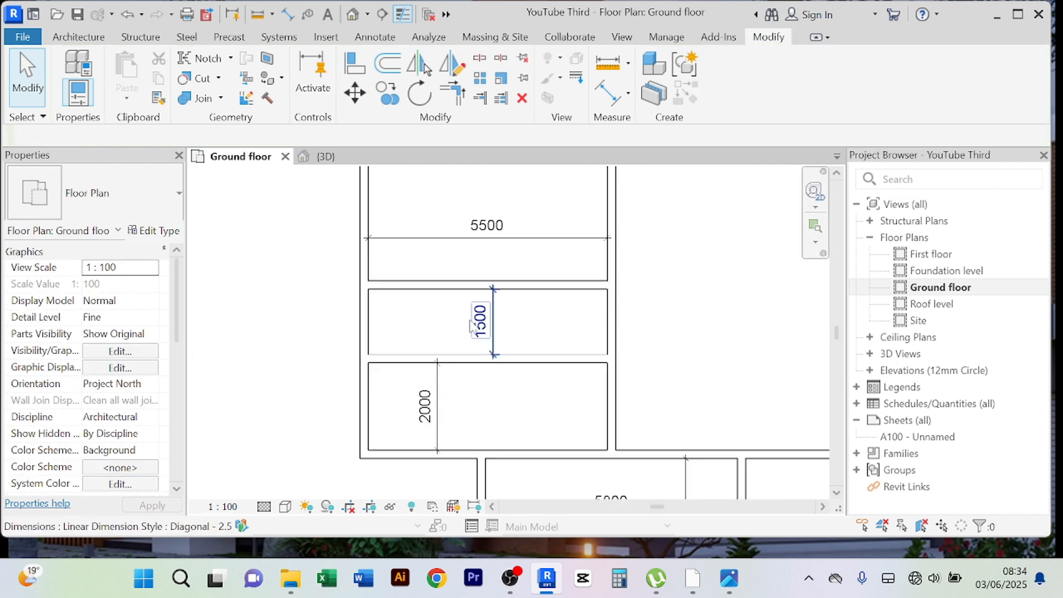
pyautogui.scroll(-2, 563, 338)
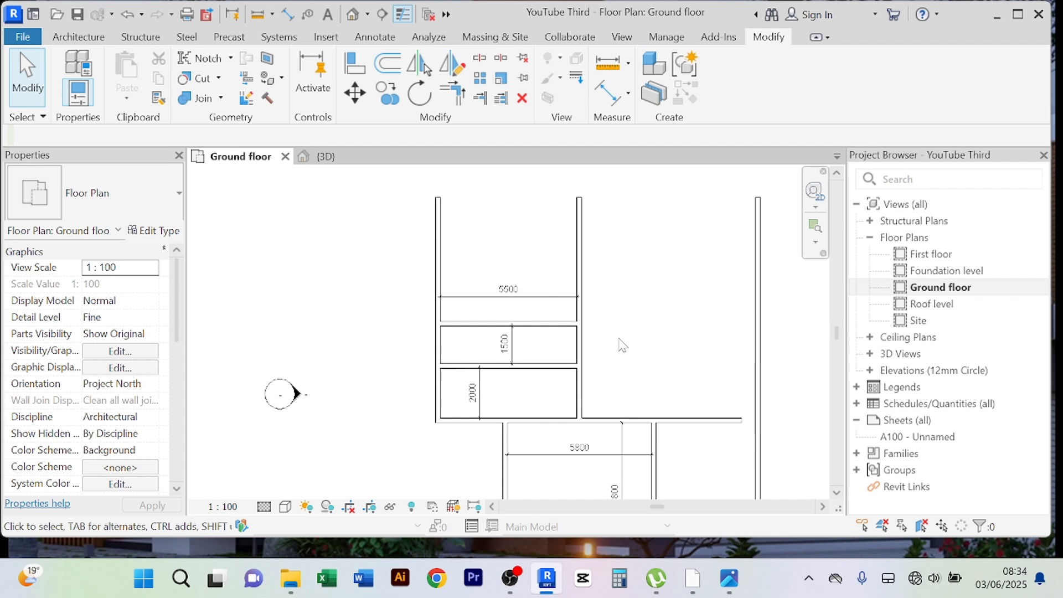
pyautogui.scroll(-3, 622, 344)
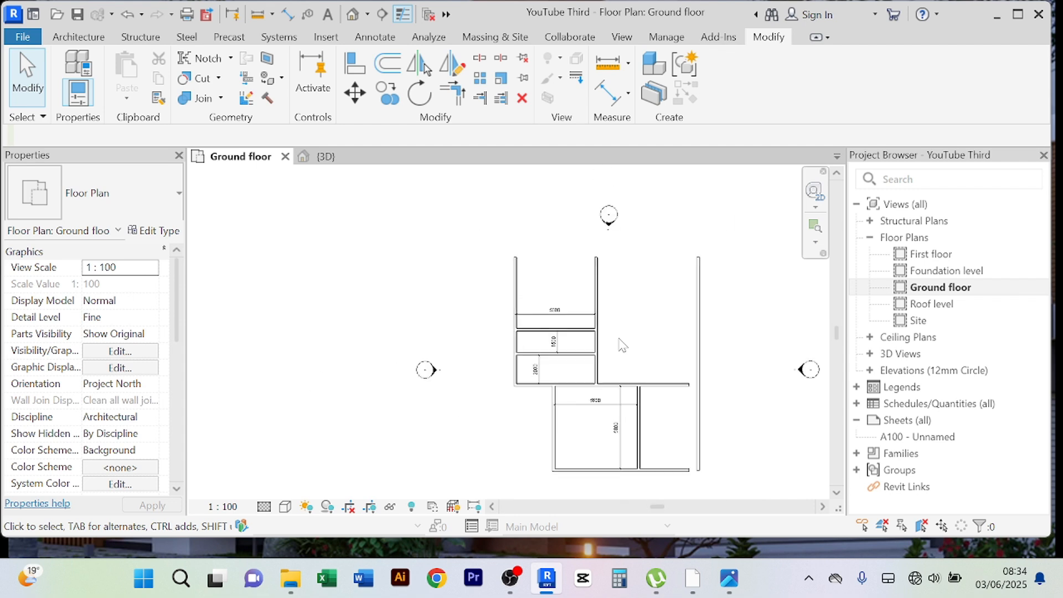
# - Examine the wall layout around the 5500 mm wide room and the open area beside it
pyautogui.moveTo(622, 344); pyautogui.dragTo(583, 273, button='middle')
pyautogui.scroll(4, 564, 363)
pyautogui.scroll(-1, 563, 351)
pyautogui.moveTo(568, 359); pyautogui.dragTo(528, 396, button='middle')
pyautogui.moveTo(648, 363); pyautogui.dragTo(607, 399, button='middle')
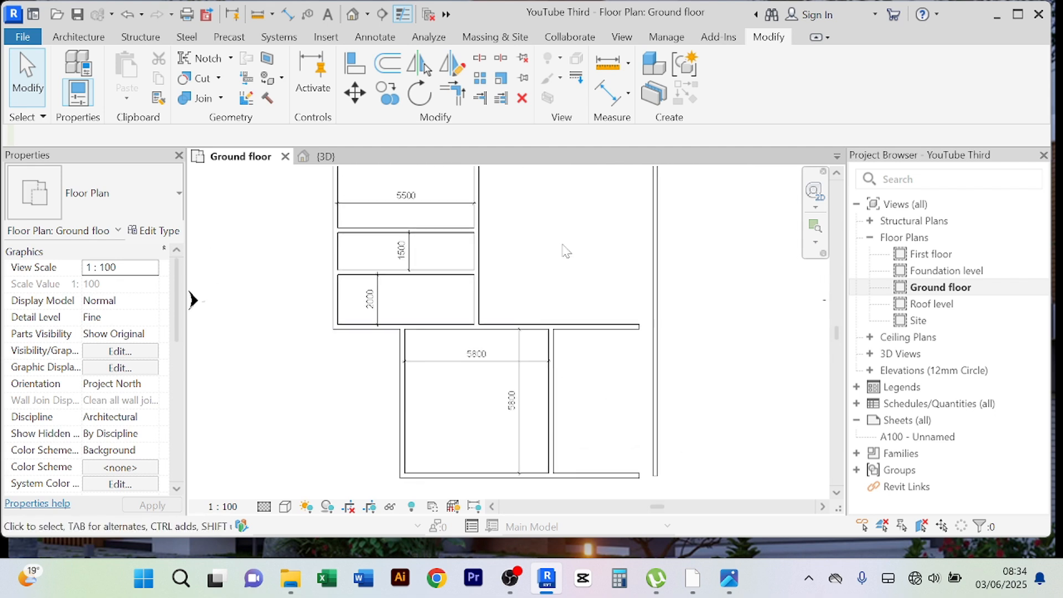
pyautogui.moveTo(565, 249); pyautogui.dragTo(485, 329, button='middle')
pyautogui.scroll(-1, 547, 375)
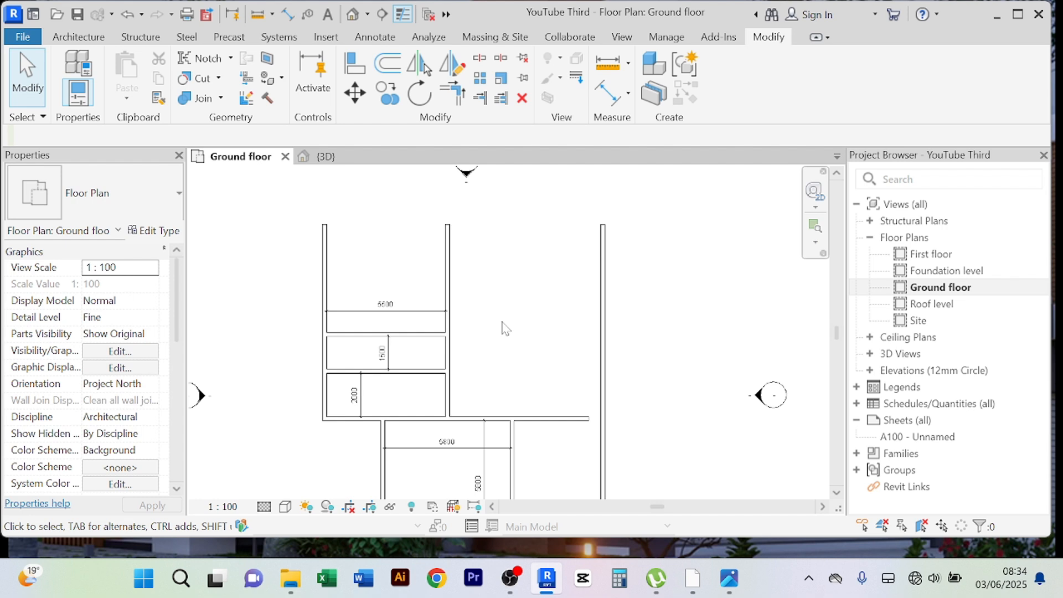
pyautogui.scroll(3, 393, 302)
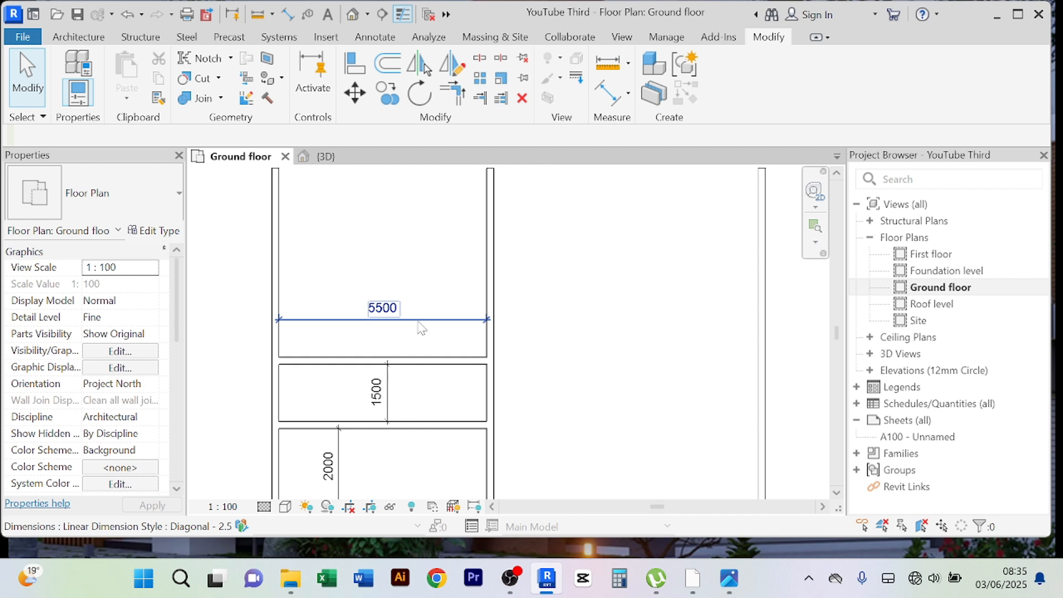
pyautogui.scroll(-2, 429, 254)
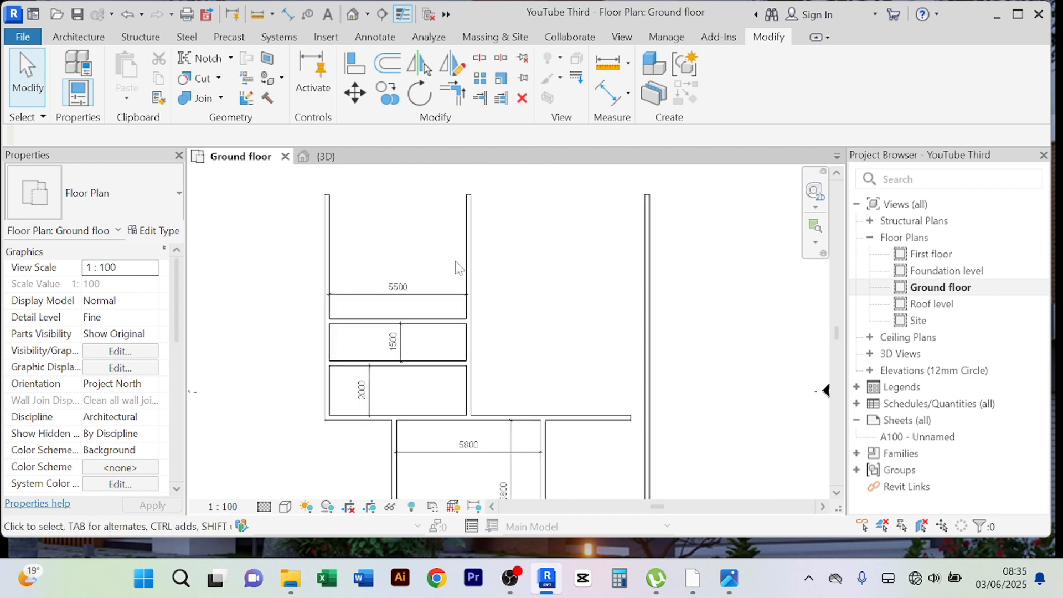
# - Offset a copy of the horizontal wall above the 1500 mm space 4800 mm upward
pyautogui.click(386, 68)
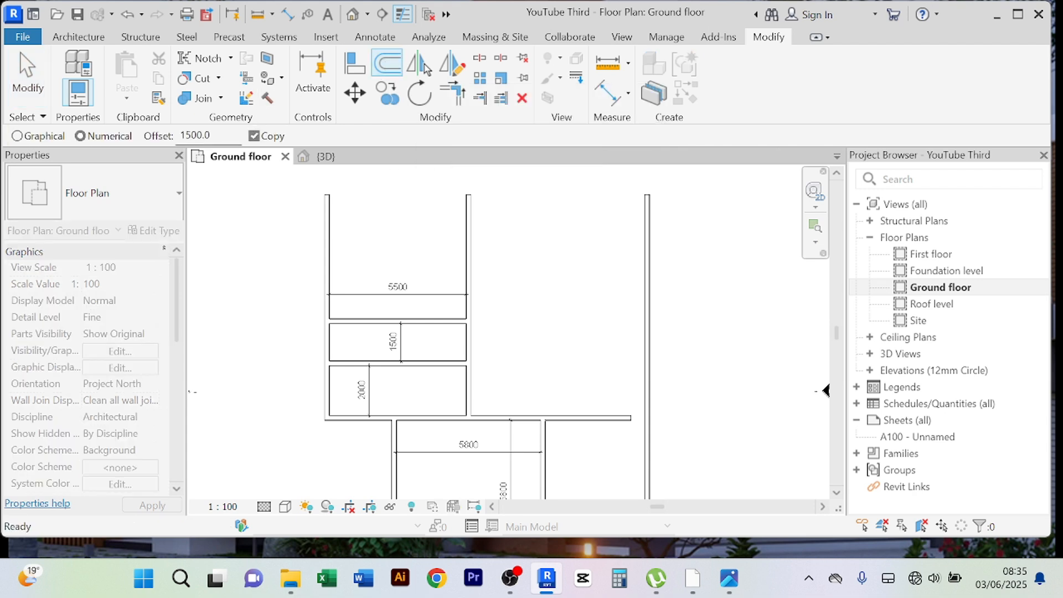
pyautogui.doubleClick(194, 135)
pyautogui.write('48')
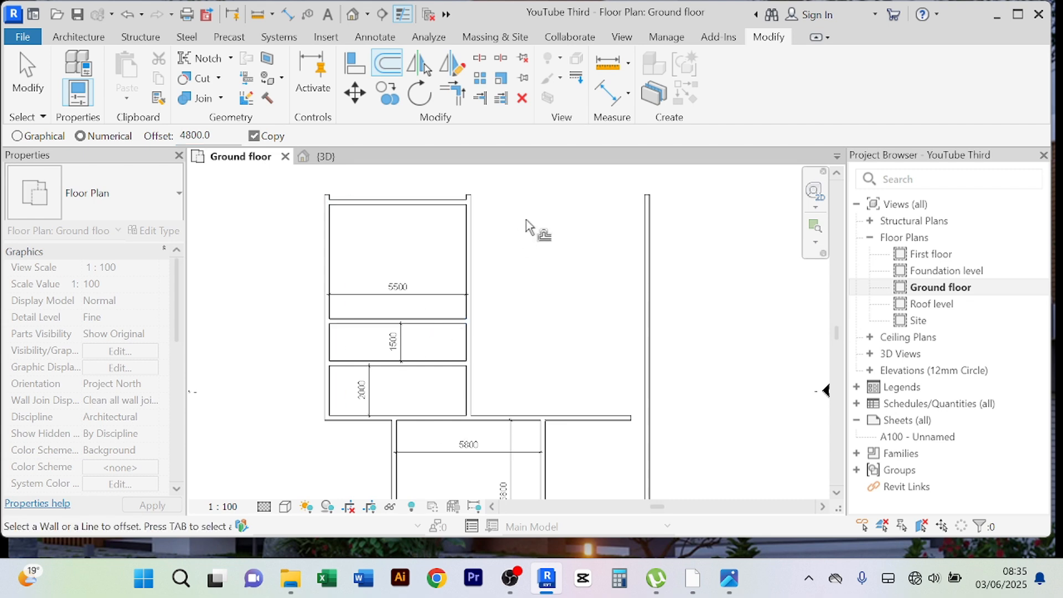
pyautogui.rightClick(529, 188)
pyautogui.click(559, 197)
pyautogui.rightClick(529, 188)
pyautogui.click(570, 197)
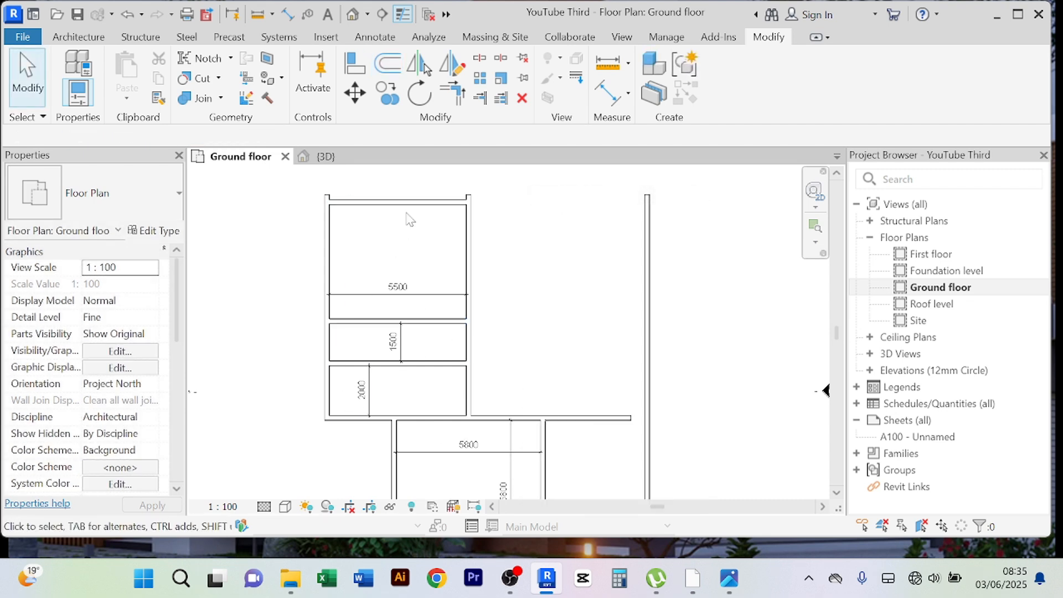
# - Add an aligned dimension for the clear distance between the new top wall and the horizontal wall below it
pyautogui.click(608, 94)
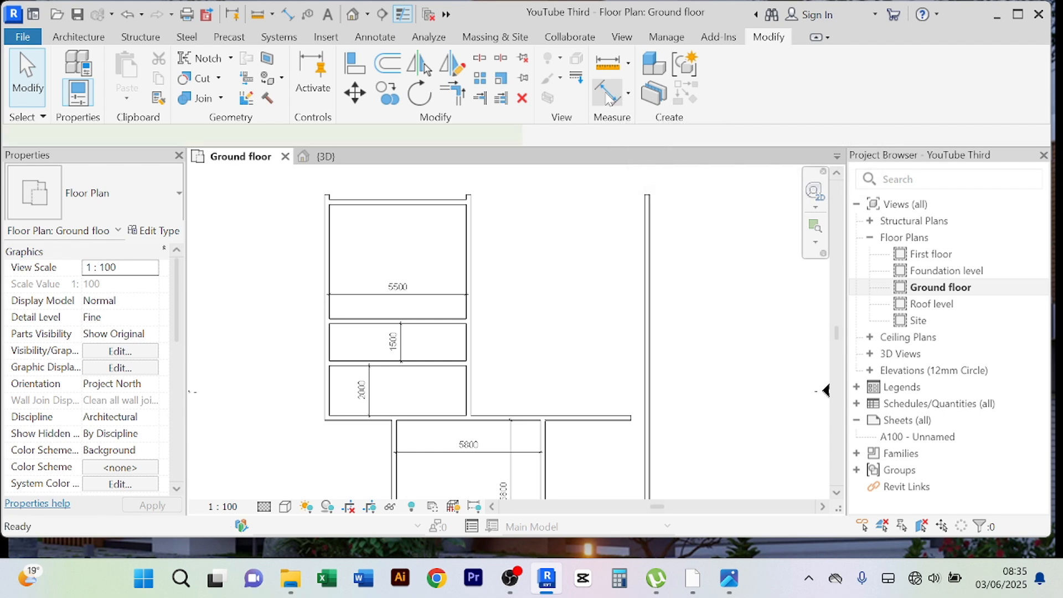
pyautogui.click(369, 206)
pyautogui.click(370, 225)
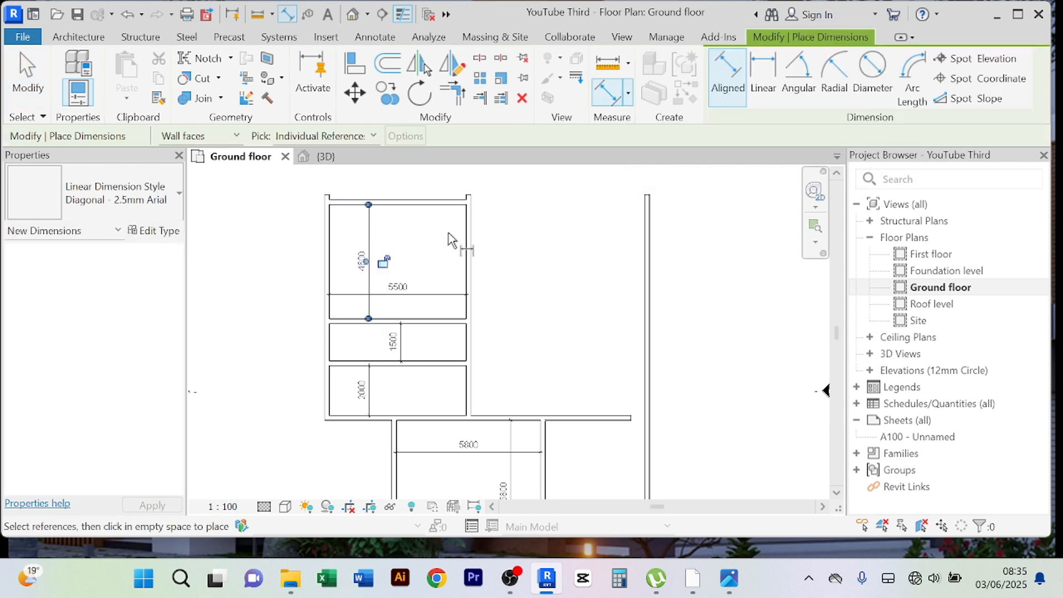
pyautogui.rightClick(552, 220)
pyautogui.click(594, 229)
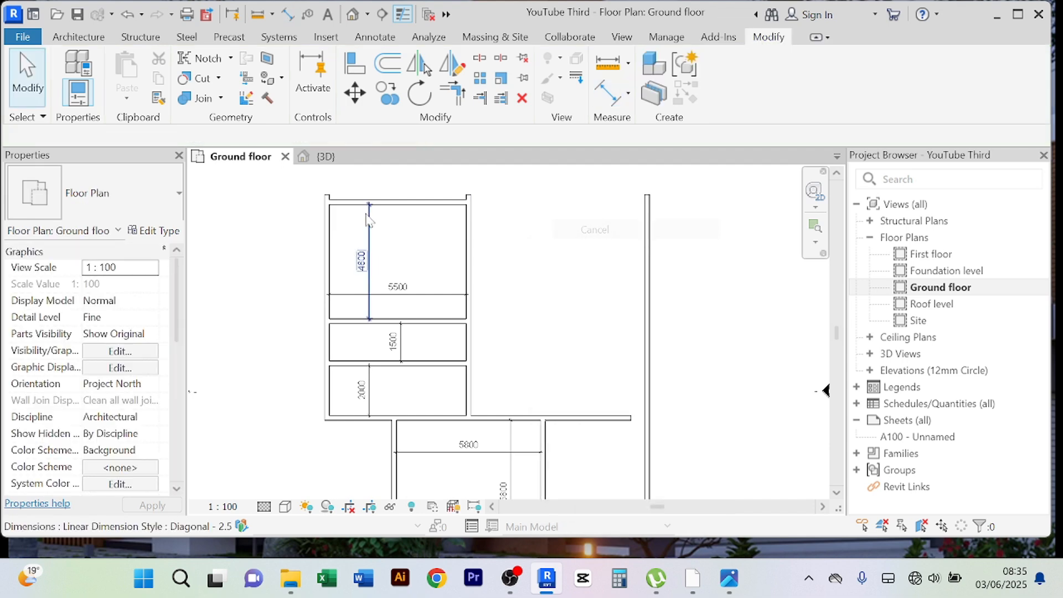
# - Move the top wall so its clear distance to the horizontal wall below is 4800 mm
pyautogui.click(370, 257)
pyautogui.scroll(2, 357, 258)
pyautogui.click(369, 268)
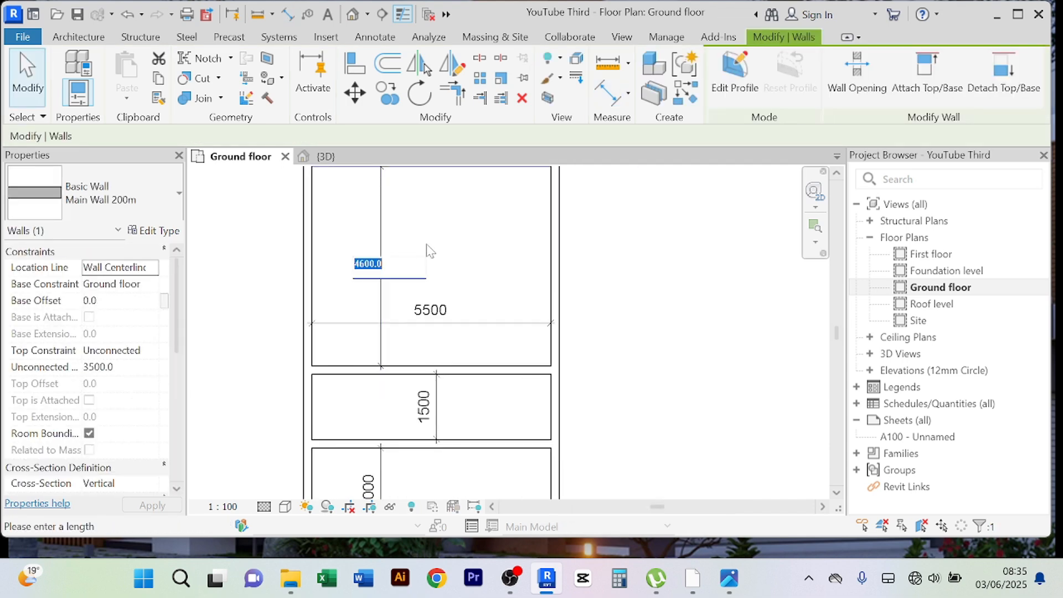
pyautogui.write('400')
pyautogui.press('Return')
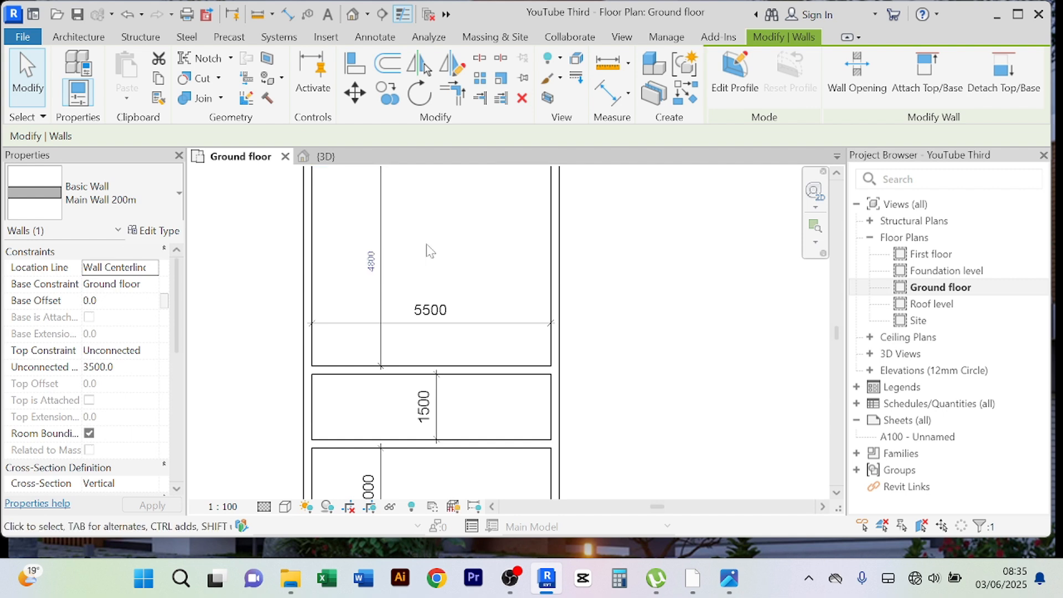
pyautogui.scroll(-3, 426, 252)
pyautogui.click(517, 302)
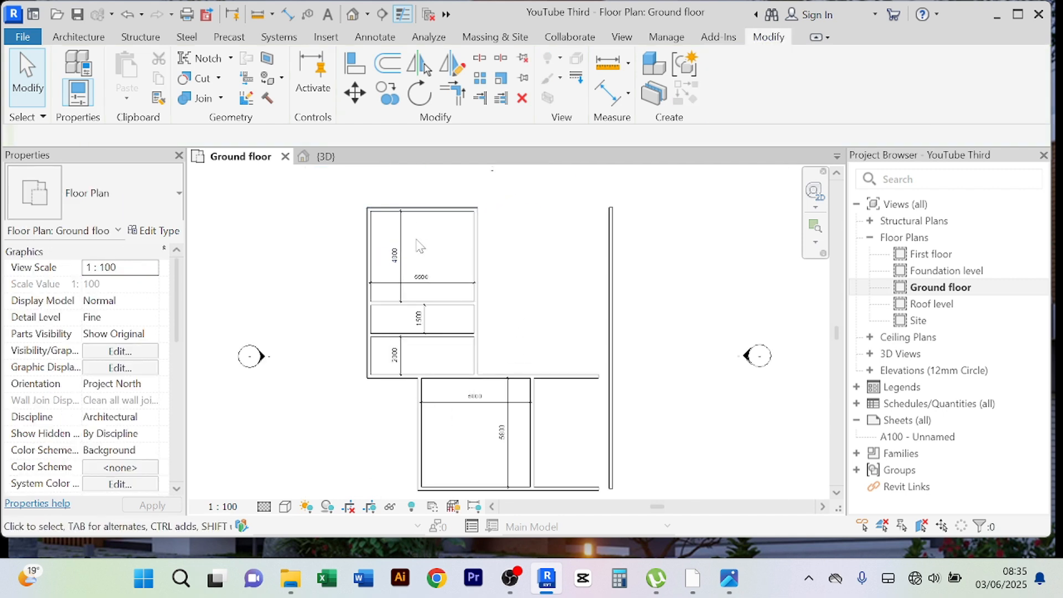
# - Inspect the editable clear-distance dimensions of the top wall and the horizontal wall below it, leaving their values as they are
pyautogui.scroll(3, 416, 247)
pyautogui.moveTo(426, 257); pyautogui.dragTo(420, 280, button='middle')
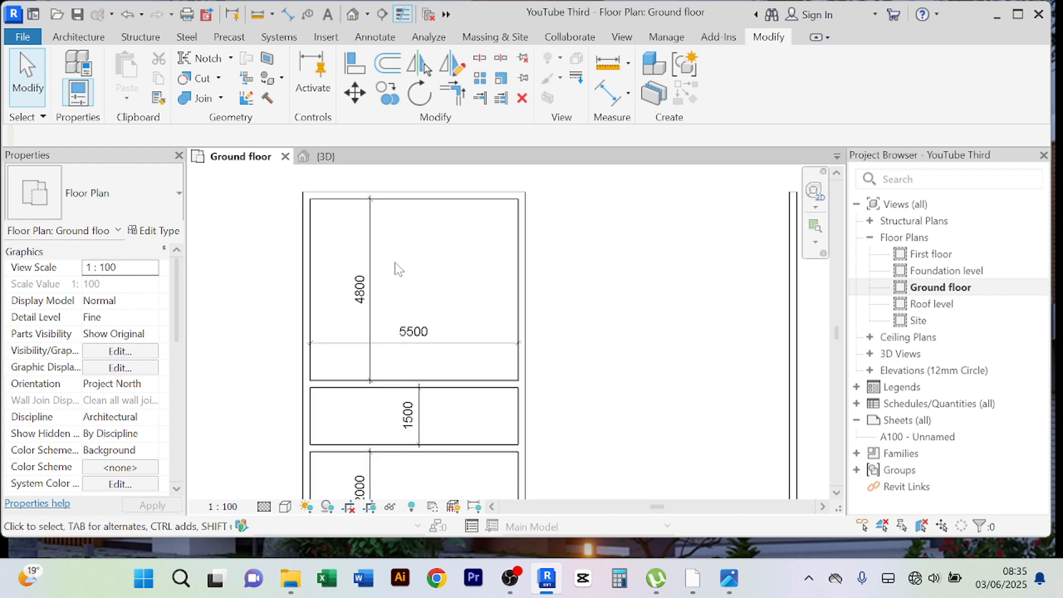
pyautogui.click(414, 195)
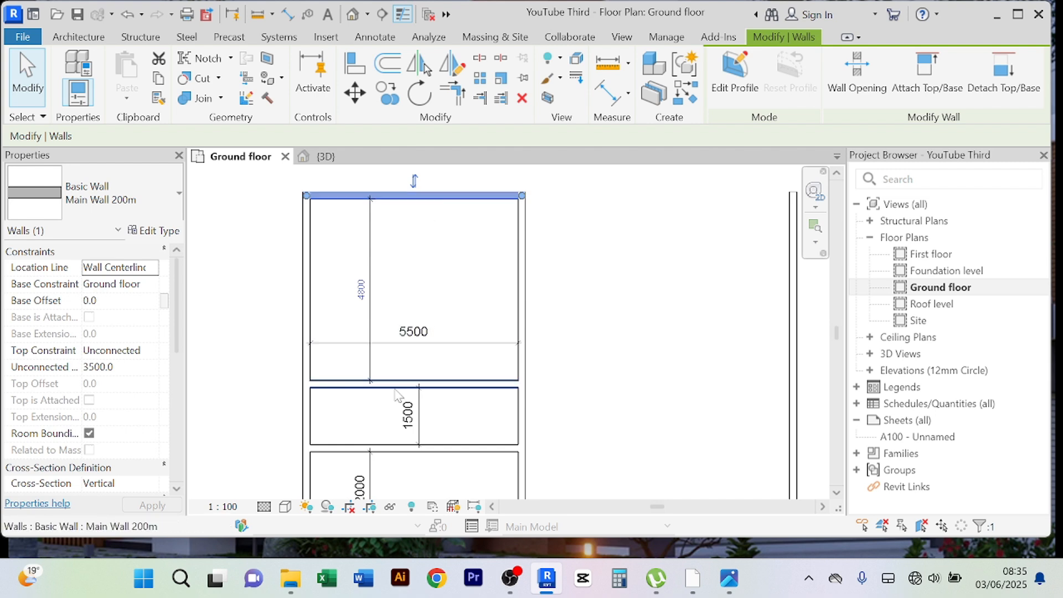
pyautogui.click(352, 384)
pyautogui.moveTo(576, 390); pyautogui.dragTo(581, 336, button='middle')
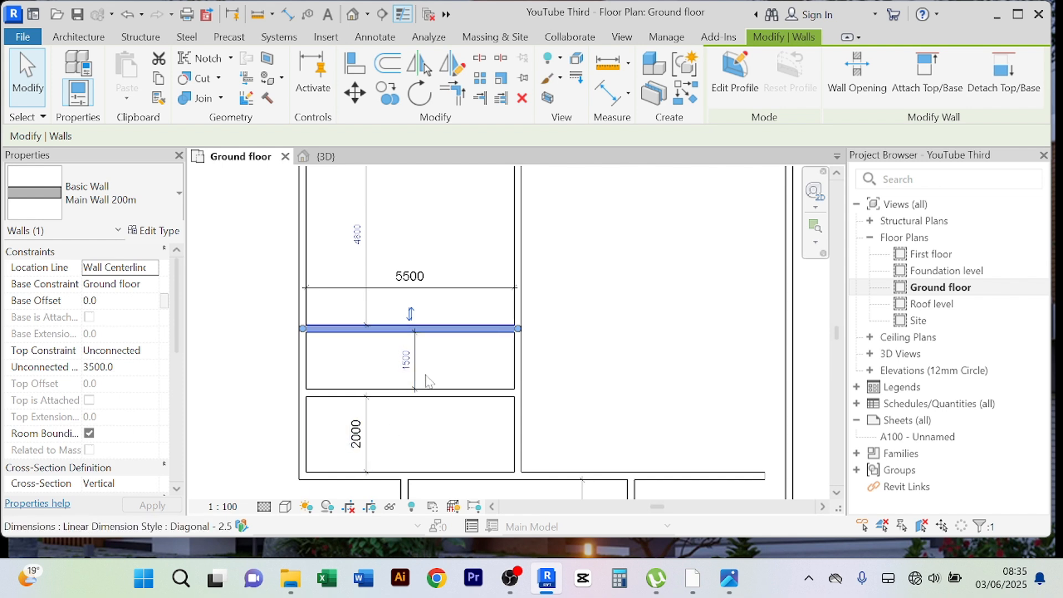
pyautogui.moveTo(574, 343); pyautogui.dragTo(576, 385, button='middle')
pyautogui.click(444, 200)
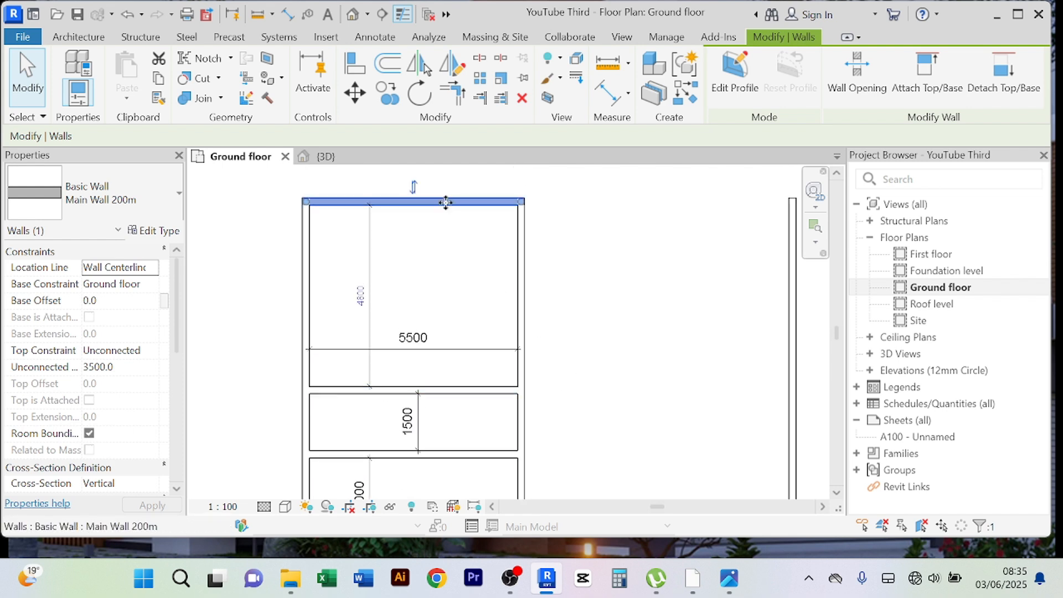
pyautogui.click(360, 296)
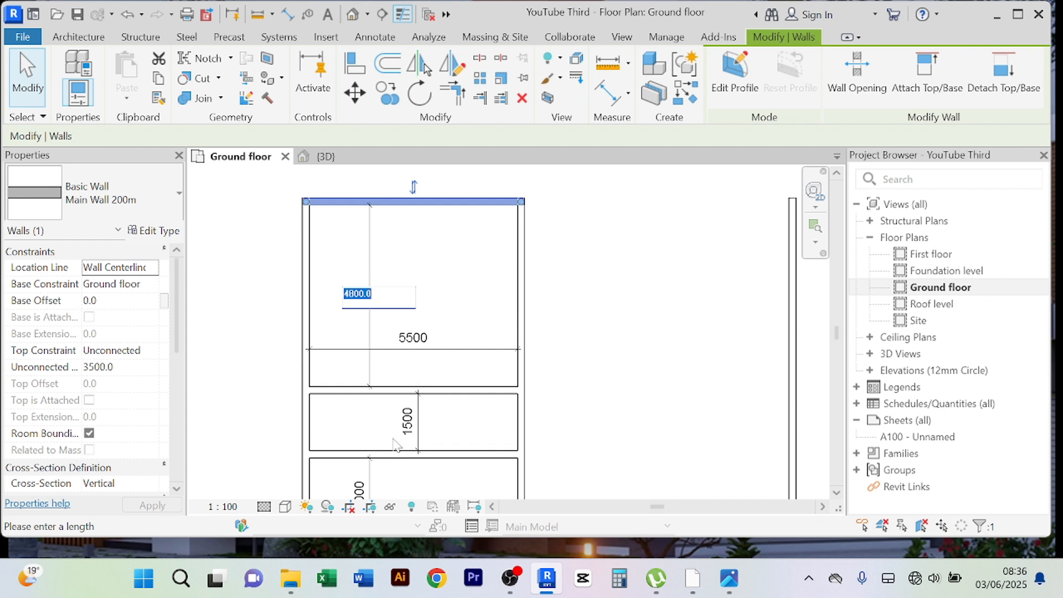
pyautogui.click(566, 354)
pyautogui.moveTo(547, 411); pyautogui.dragTo(580, 485, button='middle')
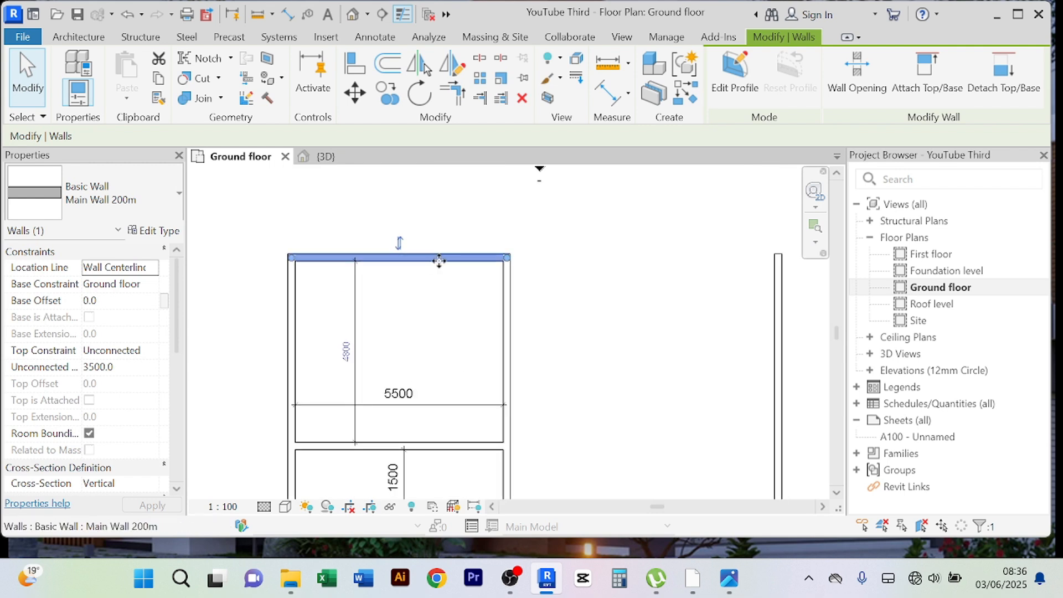
pyautogui.click(455, 300)
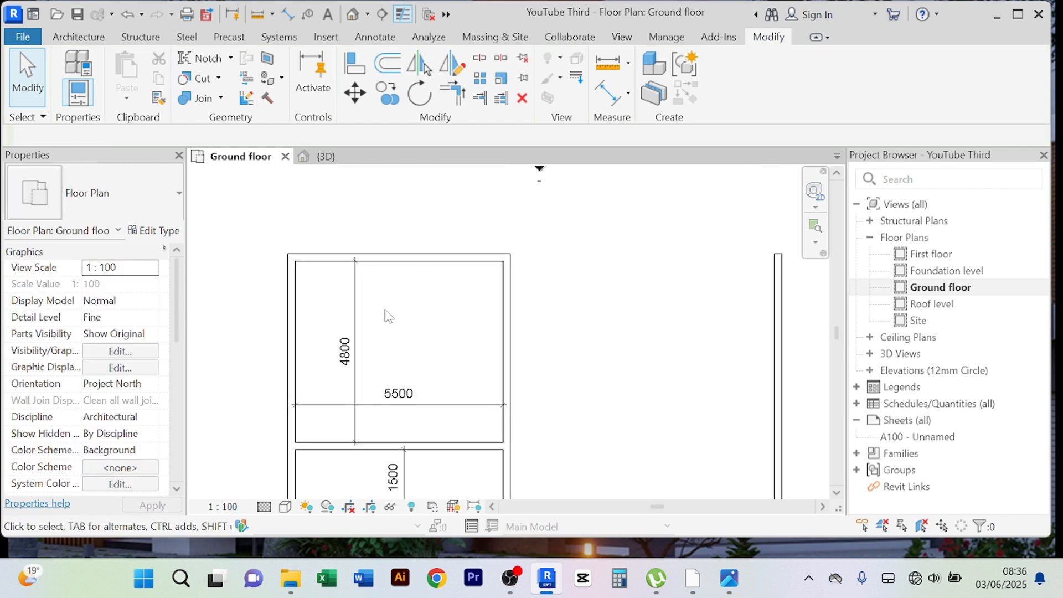
# - Nudge the 4800 mm dimension closer to the upper room's left wall
pyautogui.click(357, 301)
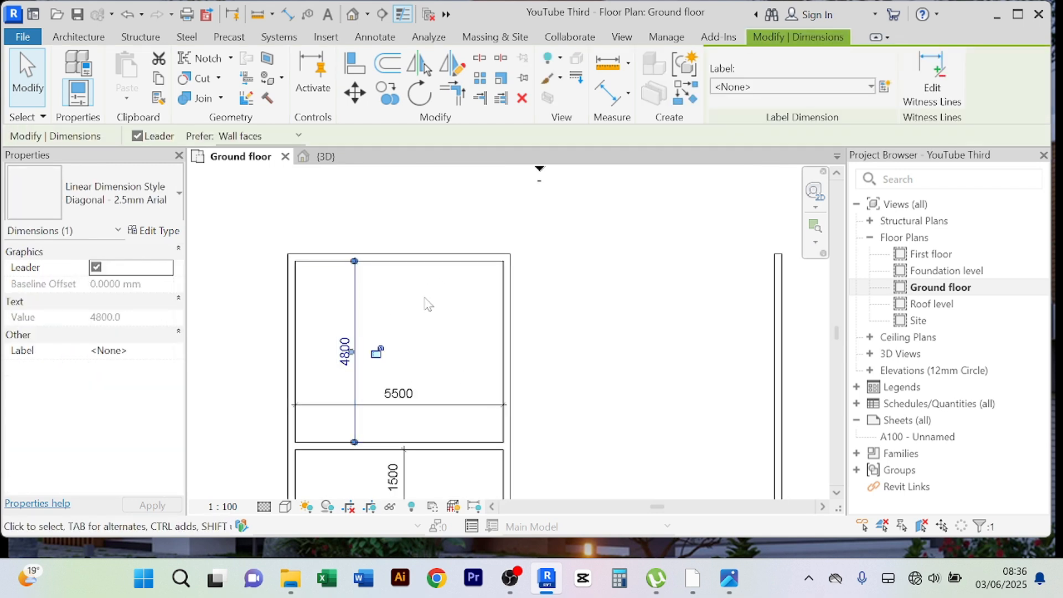
pyautogui.press('Left')
pyautogui.press('Left')
pyautogui.press('Left')
pyautogui.press('Left')
pyautogui.press('Left')
pyautogui.press('Left')
pyautogui.press('Left')
pyautogui.press('Left')
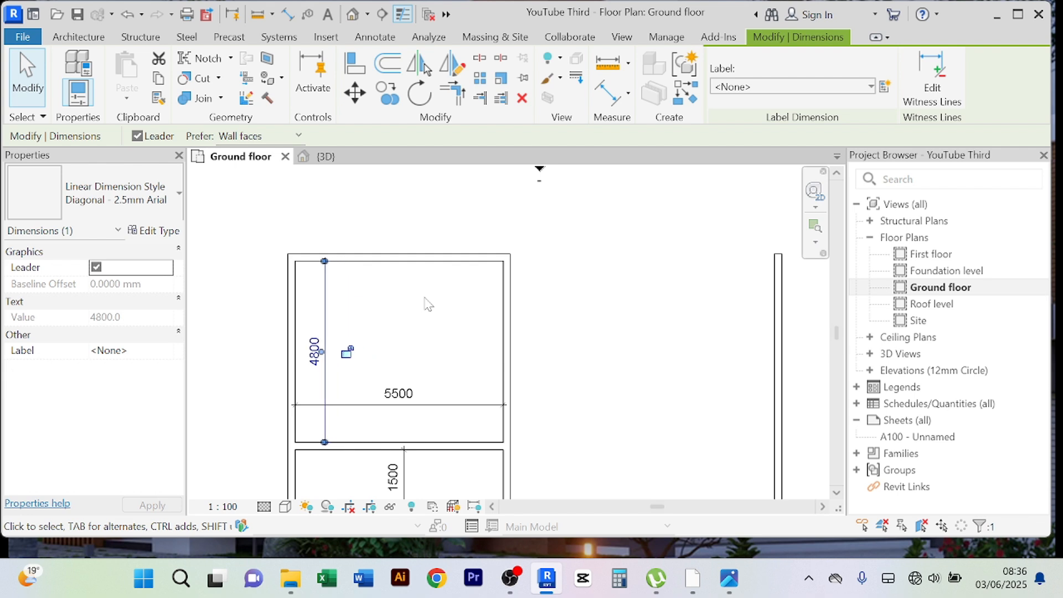
pyautogui.click(629, 311)
# - Nudge the 5500 mm dimension down closer to the upper room's lower wall
pyautogui.scroll(-3, 629, 311)
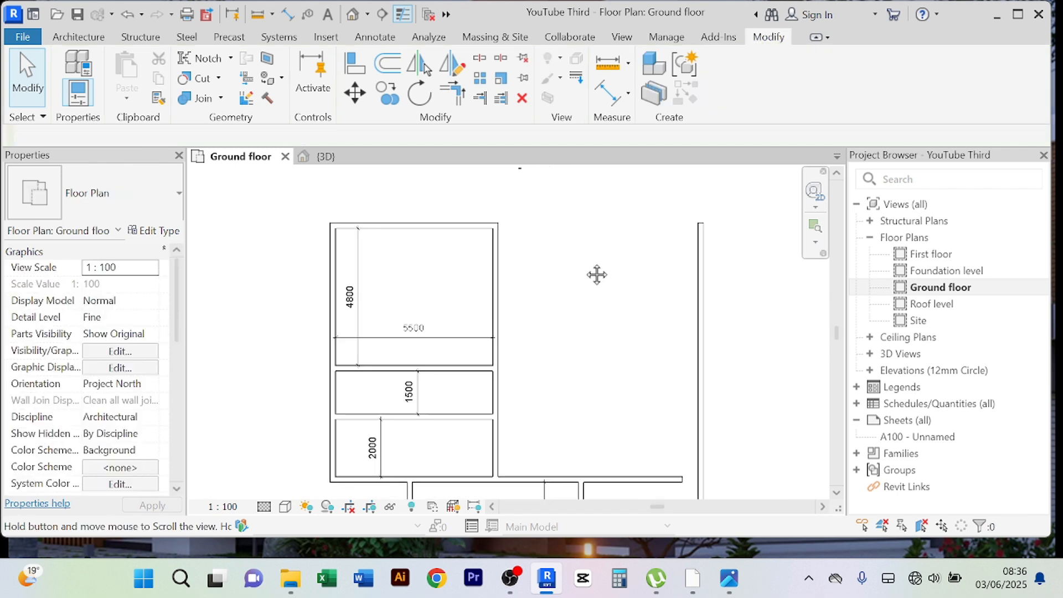
pyautogui.click(458, 337)
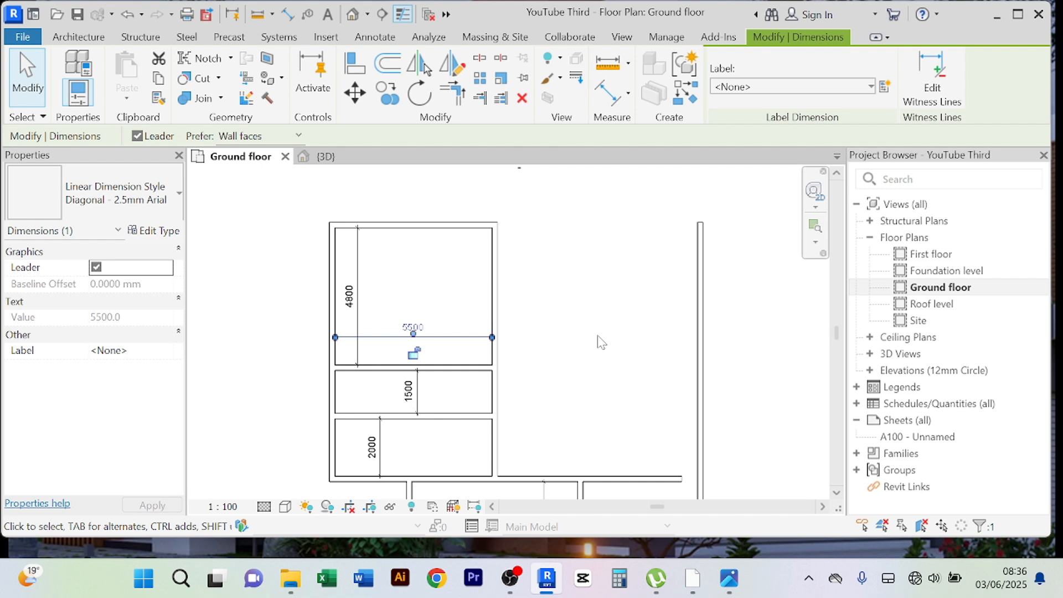
pyautogui.press('Down')
pyautogui.press('Down')
pyautogui.press('Down')
pyautogui.press('Down')
pyautogui.click(598, 342)
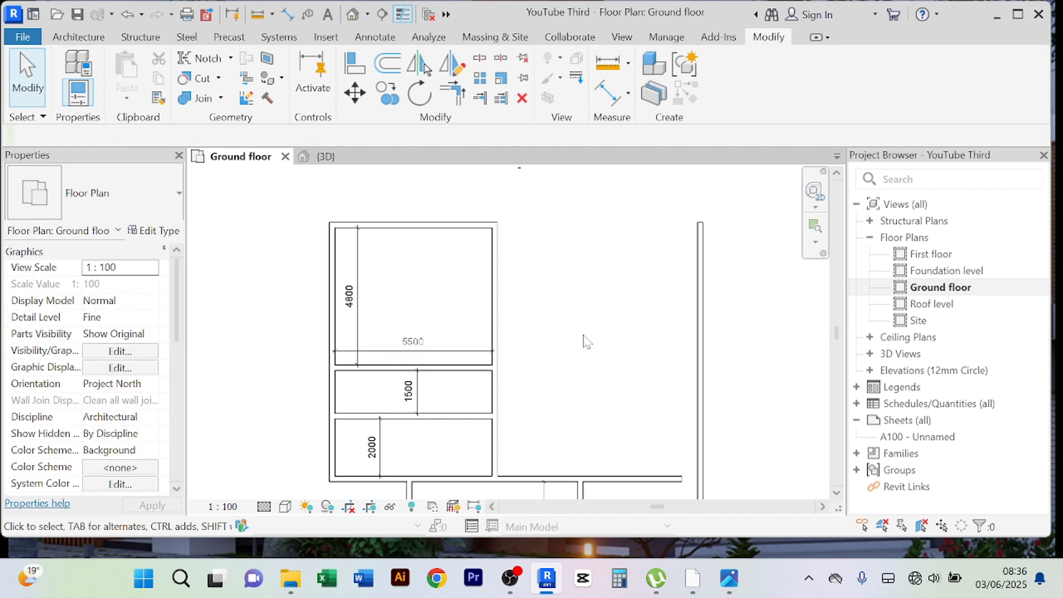
# - Examine the dimensioned rooms and the open area to the right of and above them
pyautogui.moveTo(598, 341); pyautogui.dragTo(574, 268, button='middle')
pyautogui.moveTo(431, 335); pyautogui.dragTo(429, 399, button='middle')
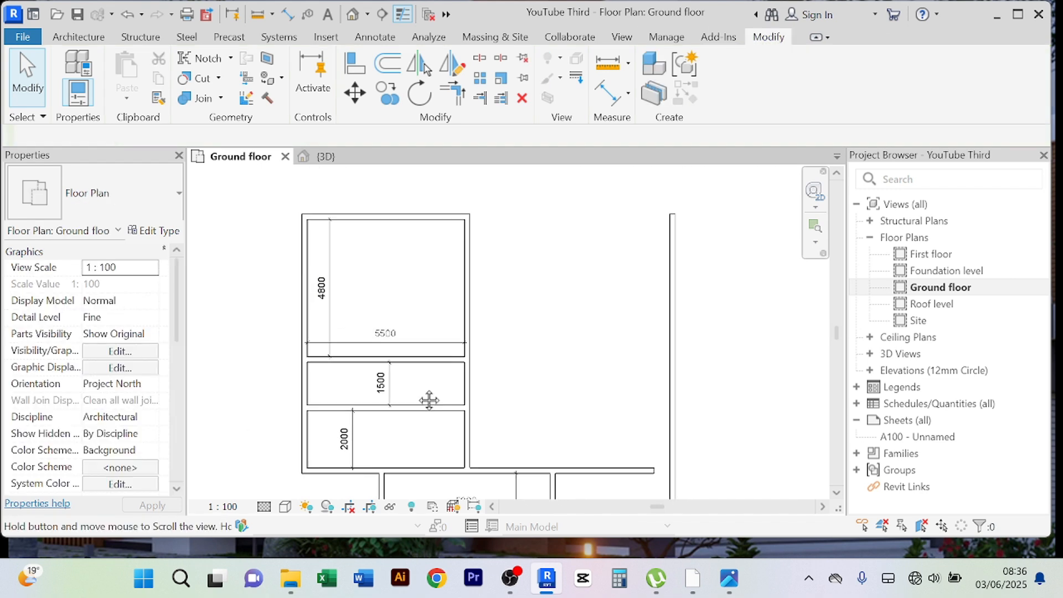
pyautogui.moveTo(531, 335); pyautogui.dragTo(520, 311, button='middle')
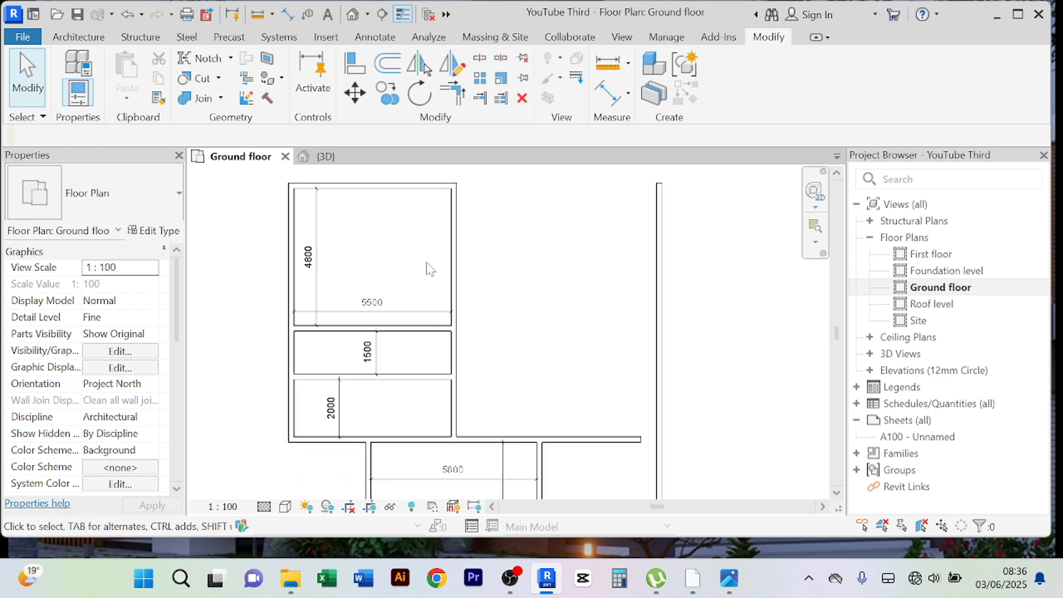
pyautogui.scroll(-3, 430, 270)
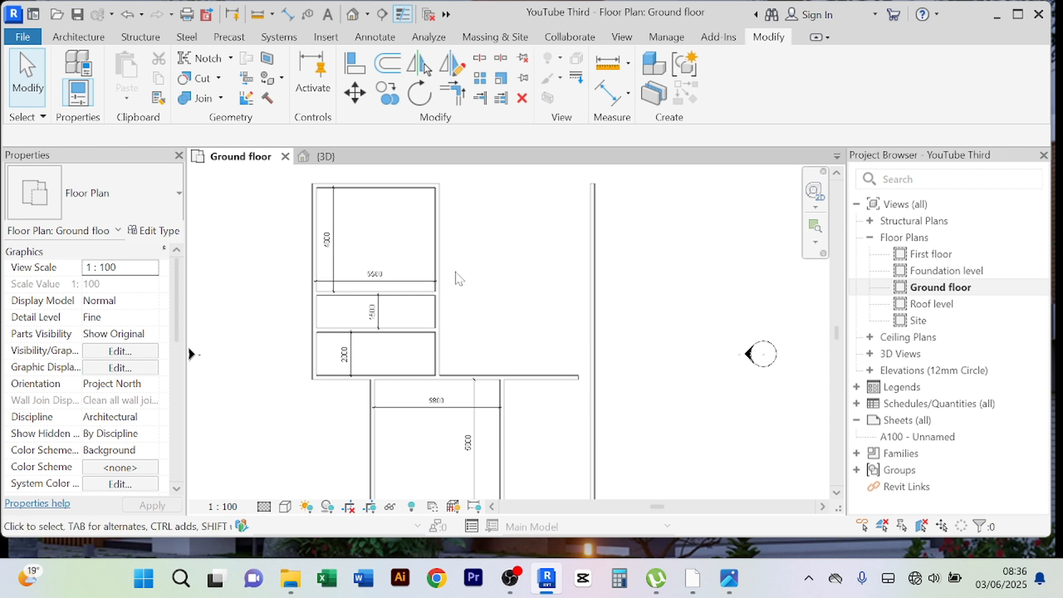
pyautogui.moveTo(507, 315); pyautogui.dragTo(446, 309, button='middle')
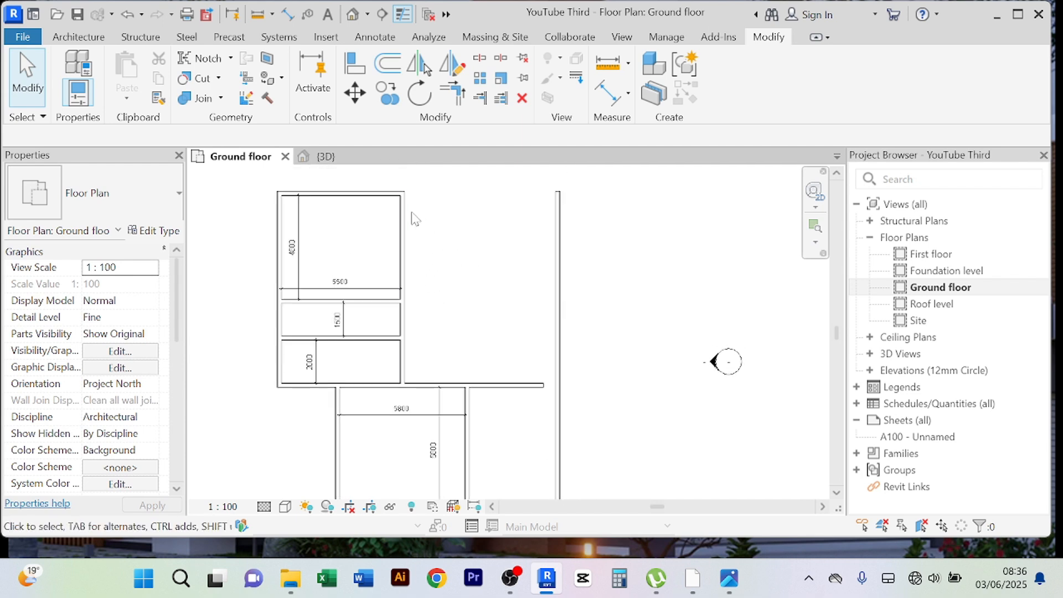
pyautogui.moveTo(431, 237); pyautogui.dragTo(439, 302, button='middle')
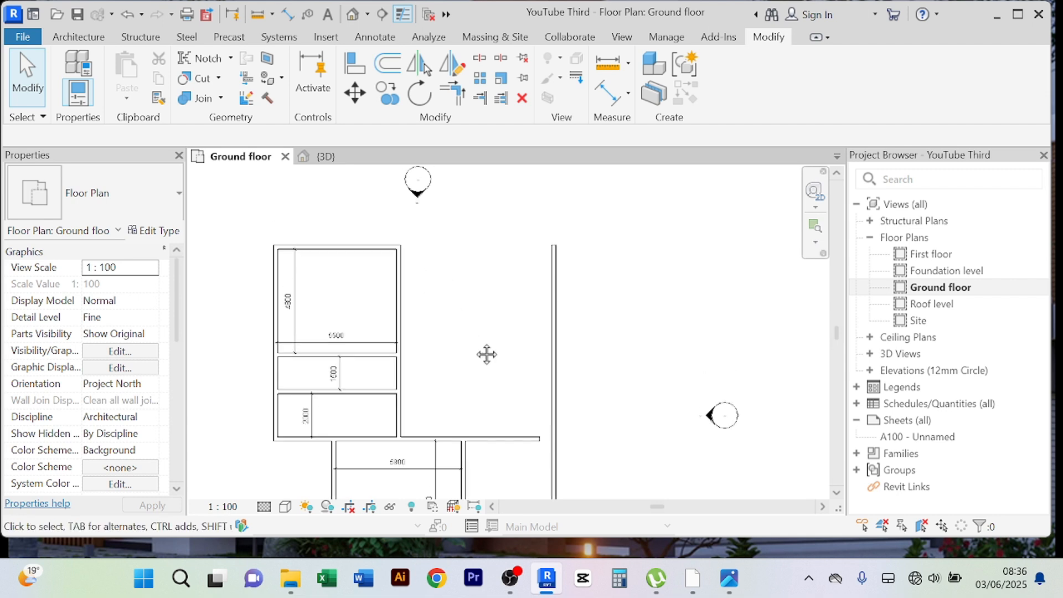
pyautogui.moveTo(486, 355); pyautogui.dragTo(467, 396, button='middle')
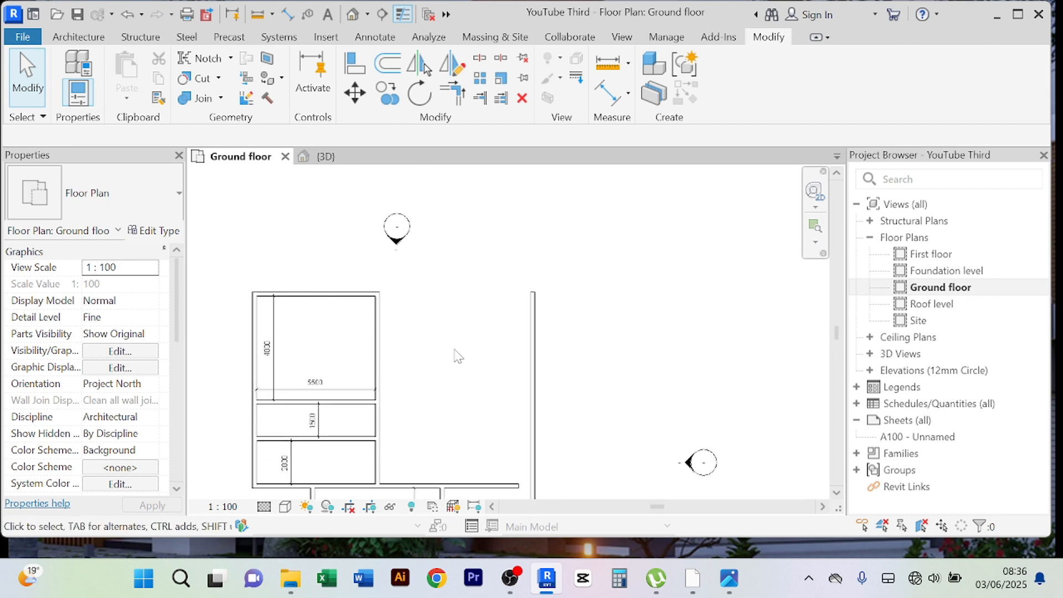
pyautogui.moveTo(458, 356); pyautogui.dragTo(446, 324, button='middle')
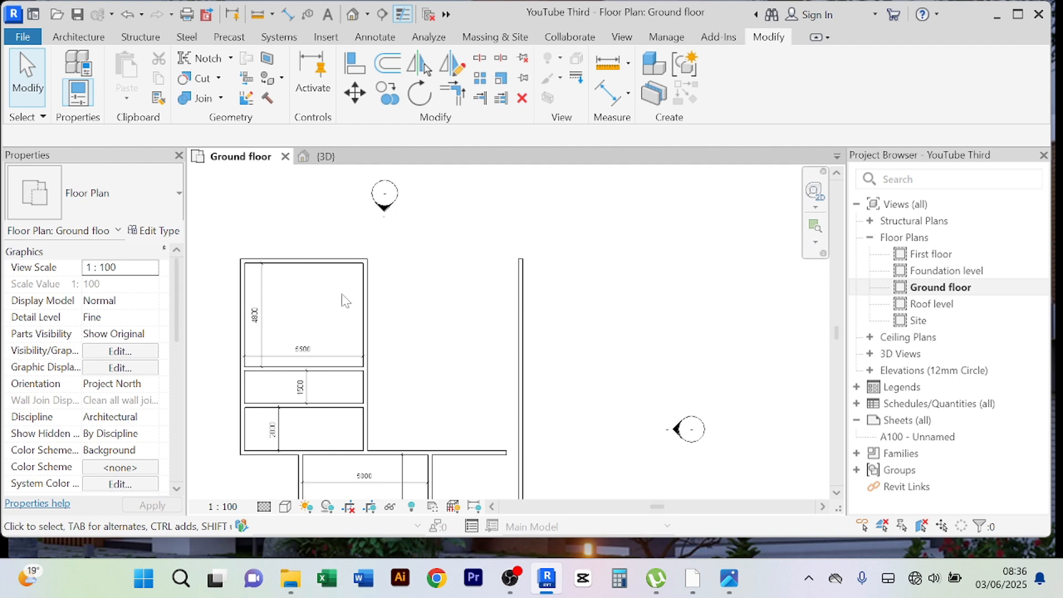
# - Offset a copy of the upper room's top wall 1500 mm upward
pyautogui.click(340, 265)
pyautogui.click(387, 63)
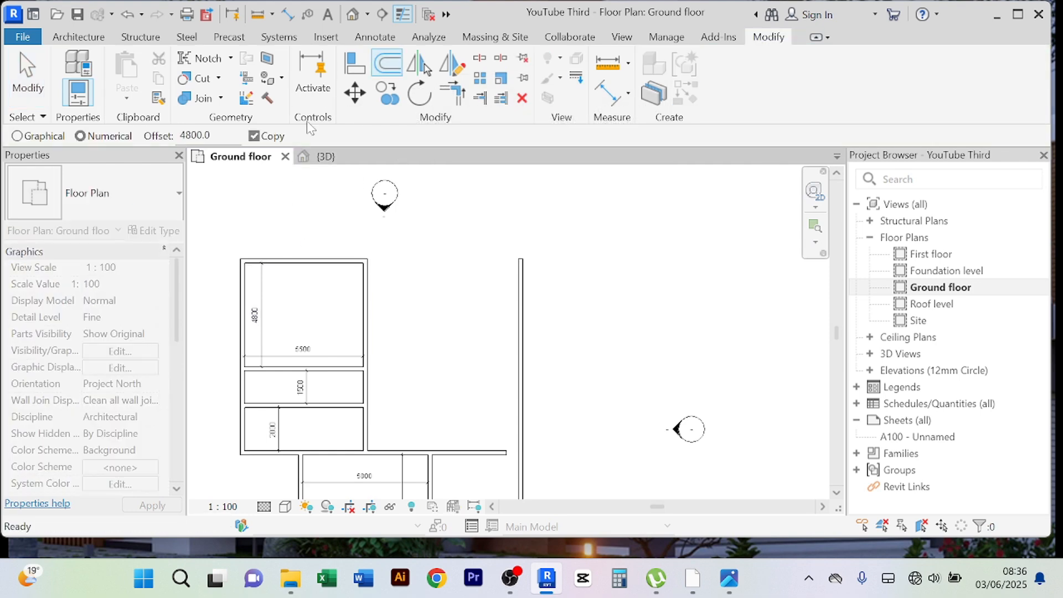
pyautogui.moveTo(213, 135); pyautogui.dragTo(179, 136)
pyautogui.write('2')
pyautogui.click(353, 260)
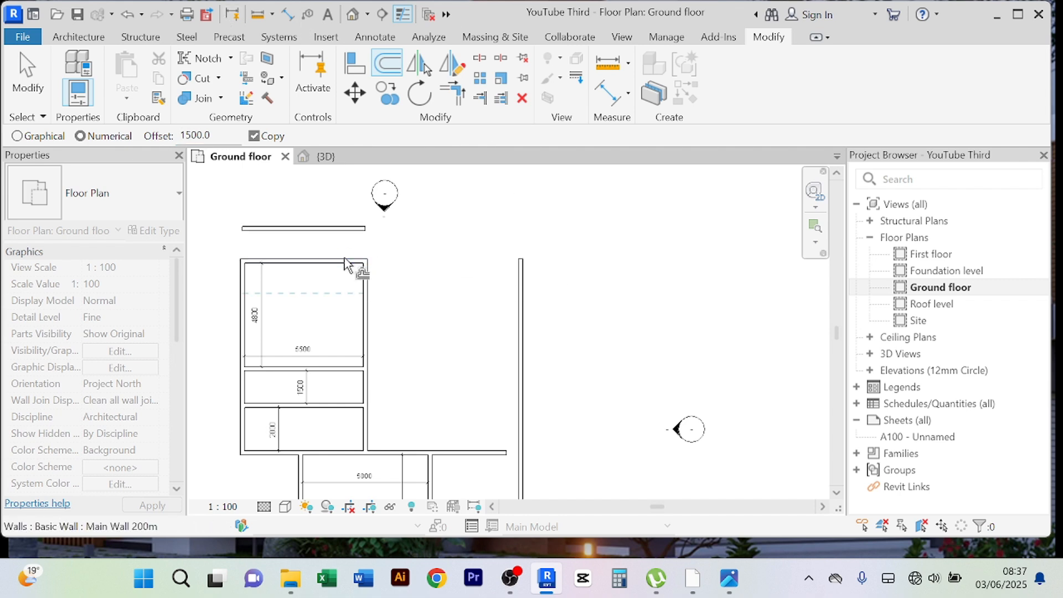
pyautogui.rightClick(501, 214)
pyautogui.click(551, 200)
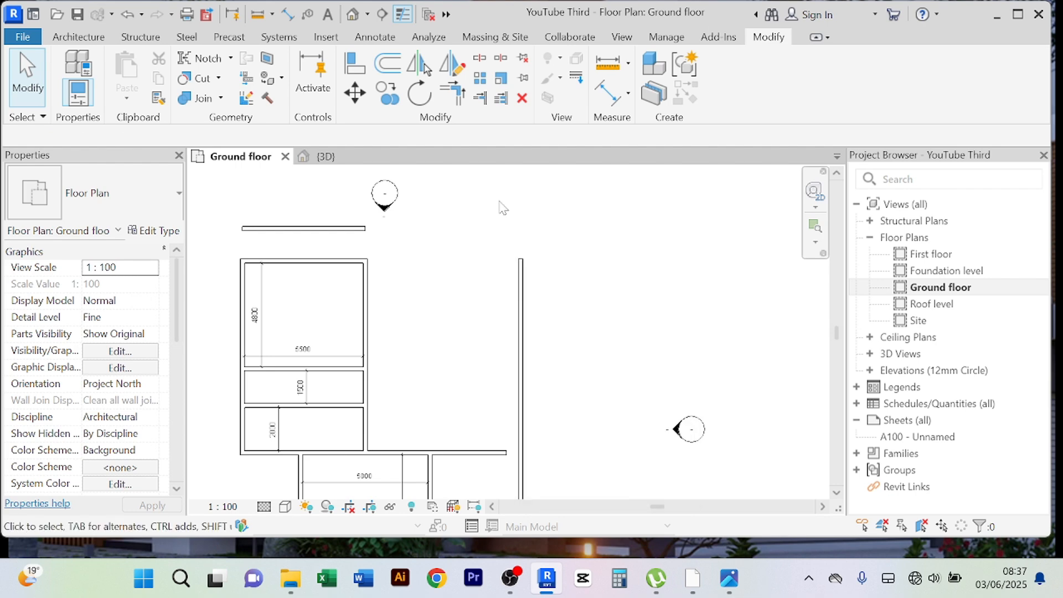
# - Stretch the detached wall above the upper room rightward to a length of about 9200 mm
pyautogui.click(358, 230)
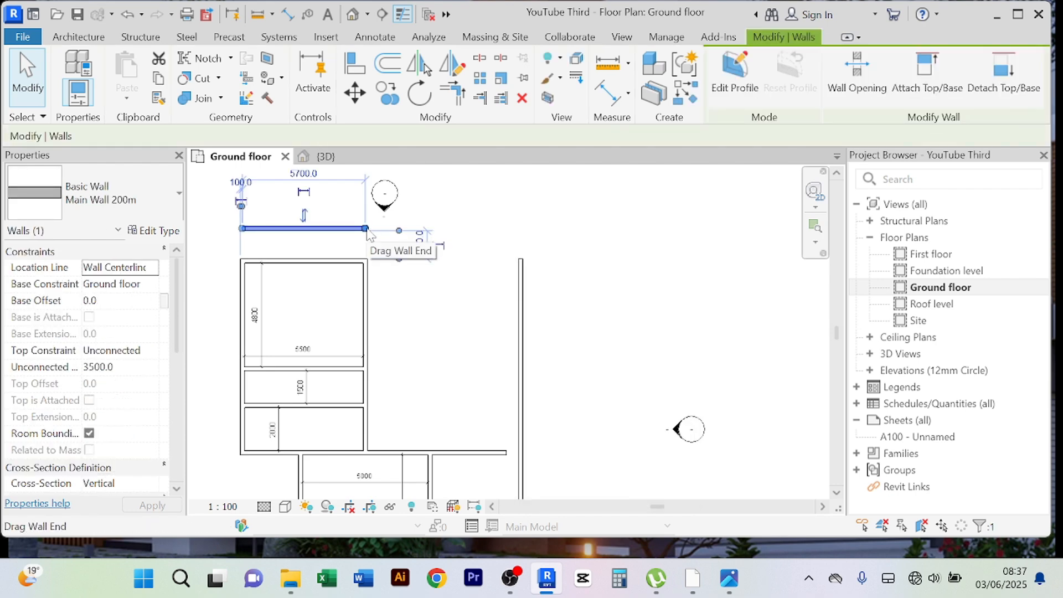
pyautogui.moveTo(365, 228); pyautogui.dragTo(440, 229)
pyautogui.click(667, 270)
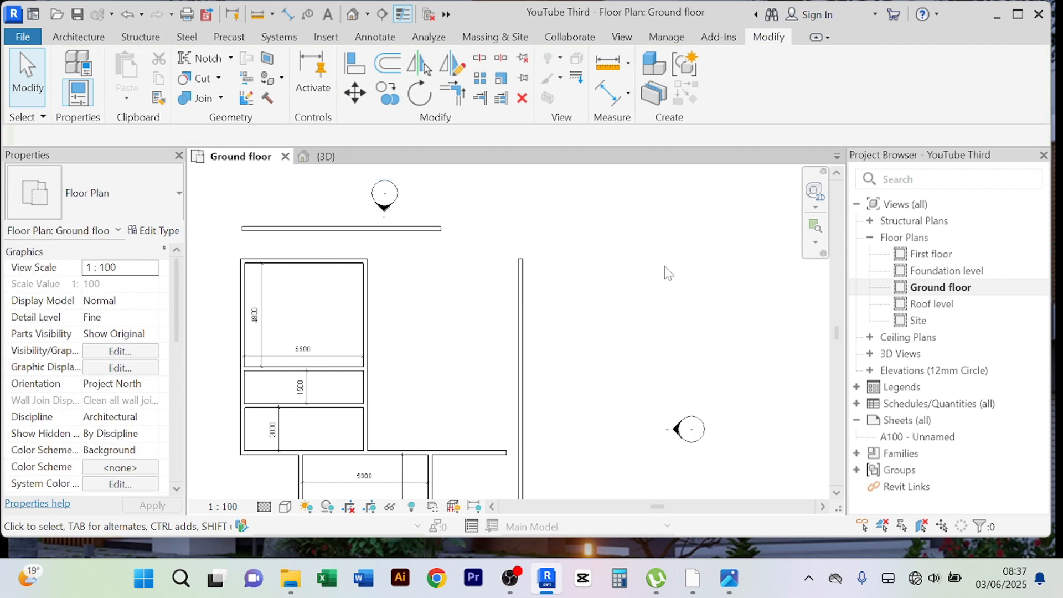
# - Offset a copy of the detached top wall 5000 mm downward across the upper room
pyautogui.click(422, 229)
pyautogui.click(386, 62)
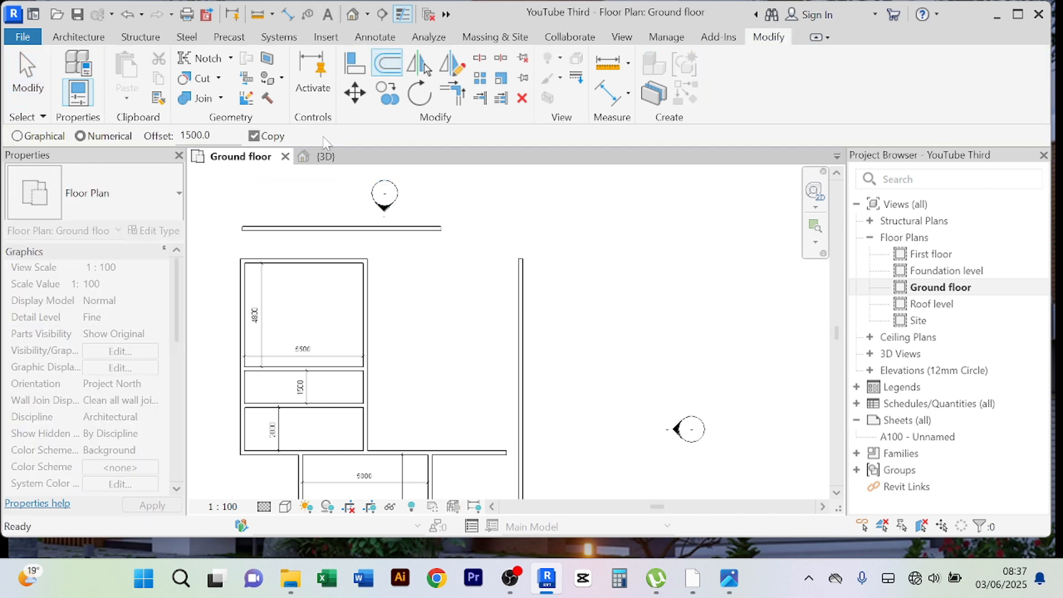
pyautogui.doubleClick(195, 136)
pyautogui.write('5')
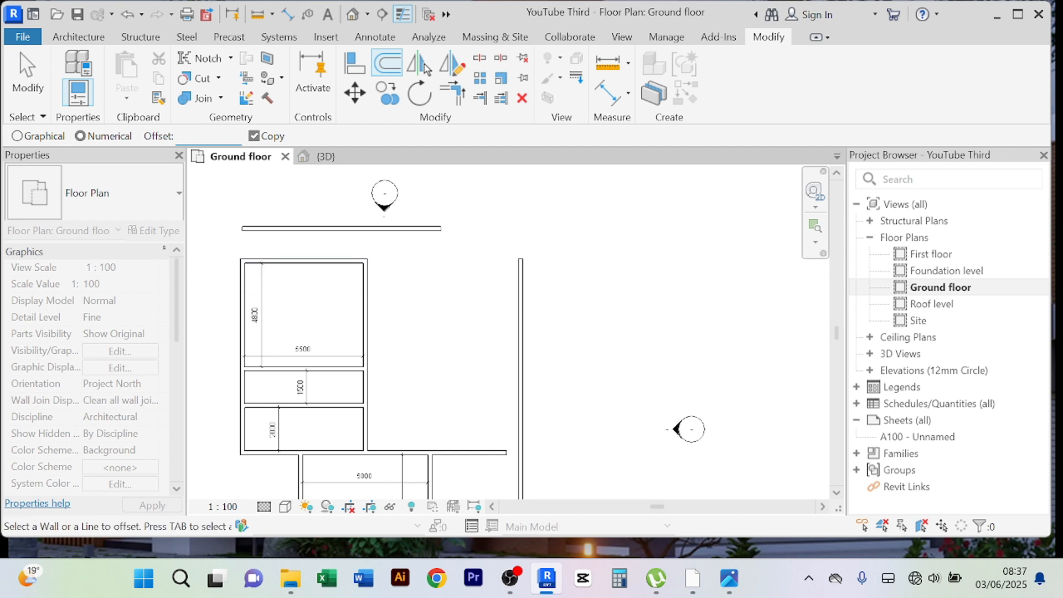
pyautogui.click(554, 234)
pyautogui.click(635, 290)
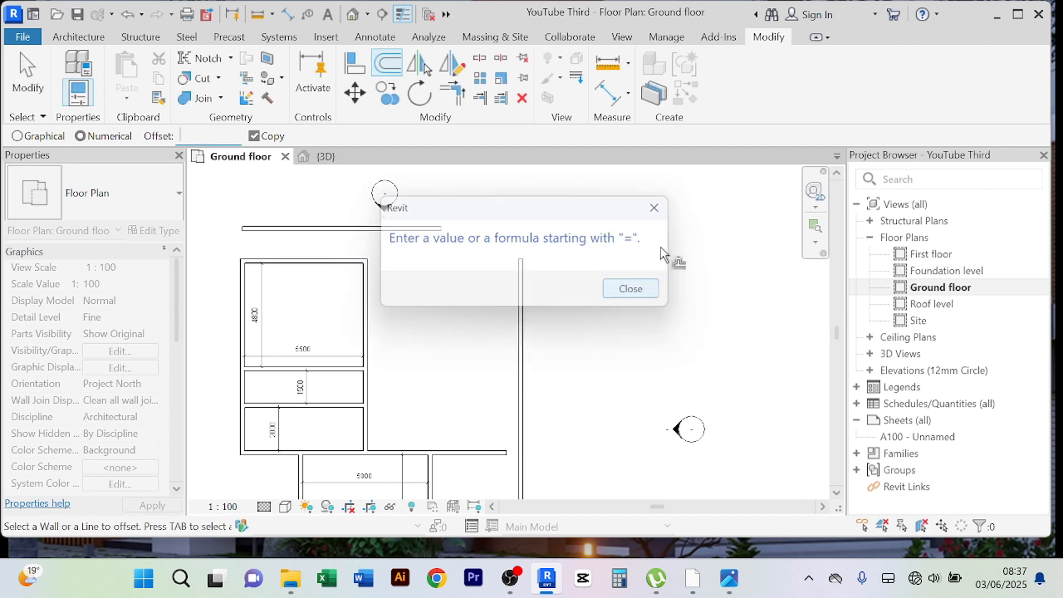
pyautogui.click(633, 289)
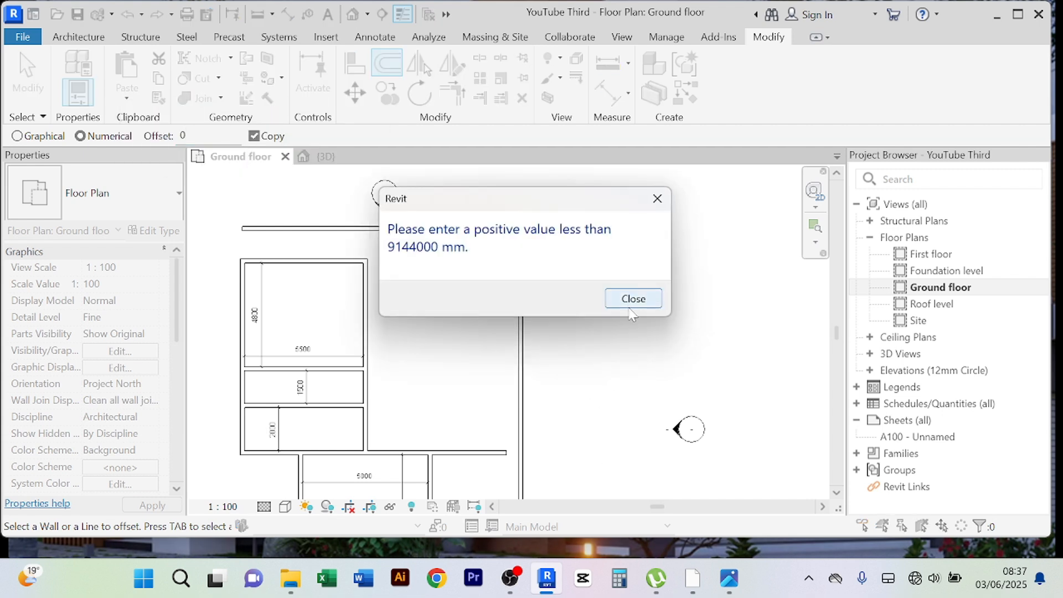
pyautogui.click(631, 298)
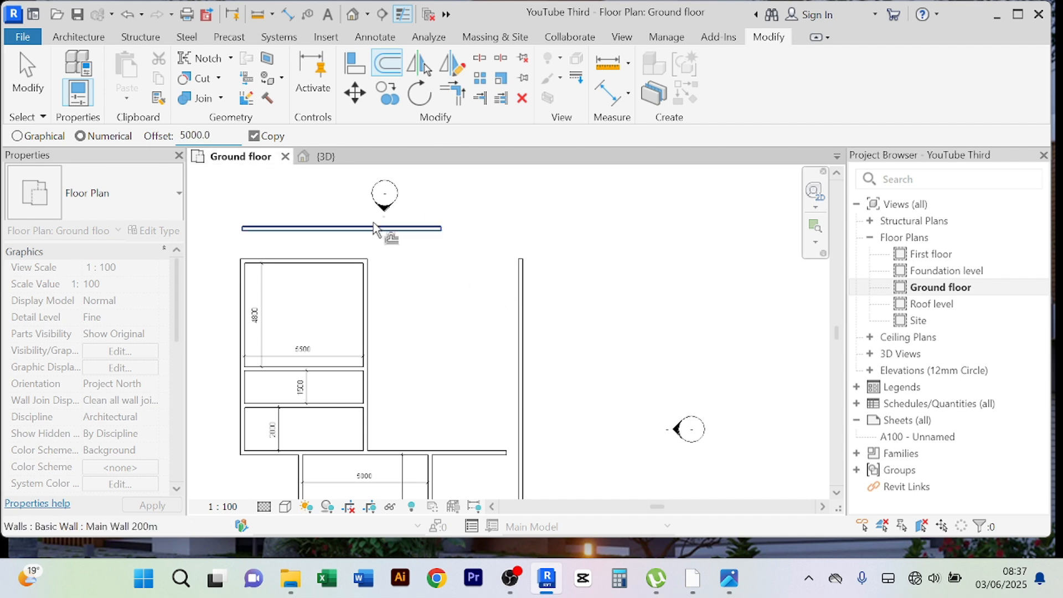
pyautogui.click(433, 239)
pyautogui.rightClick(644, 260)
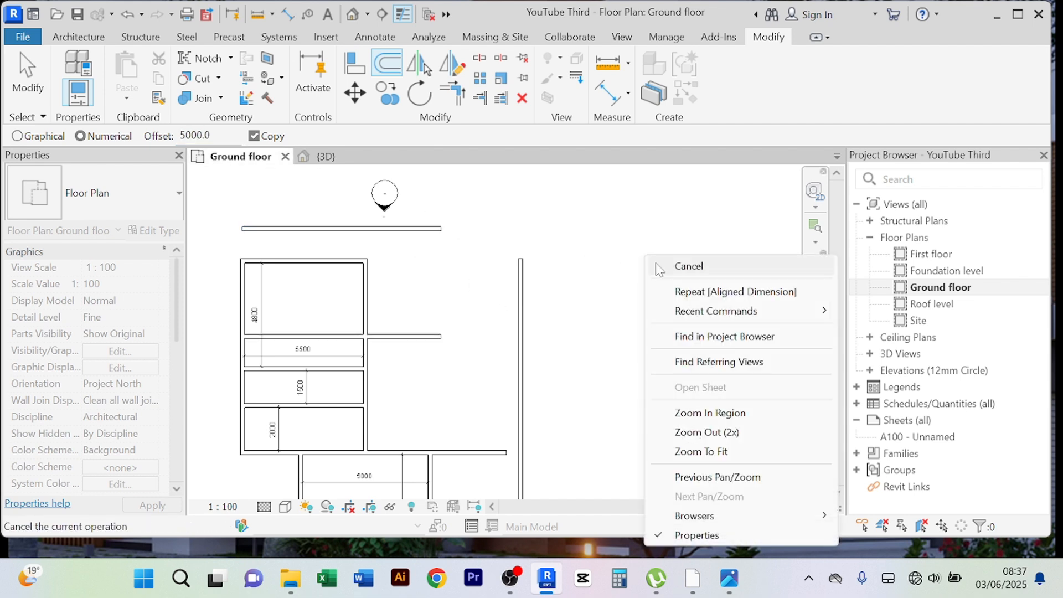
pyautogui.click(661, 268)
pyautogui.rightClick(636, 238)
pyautogui.click(678, 245)
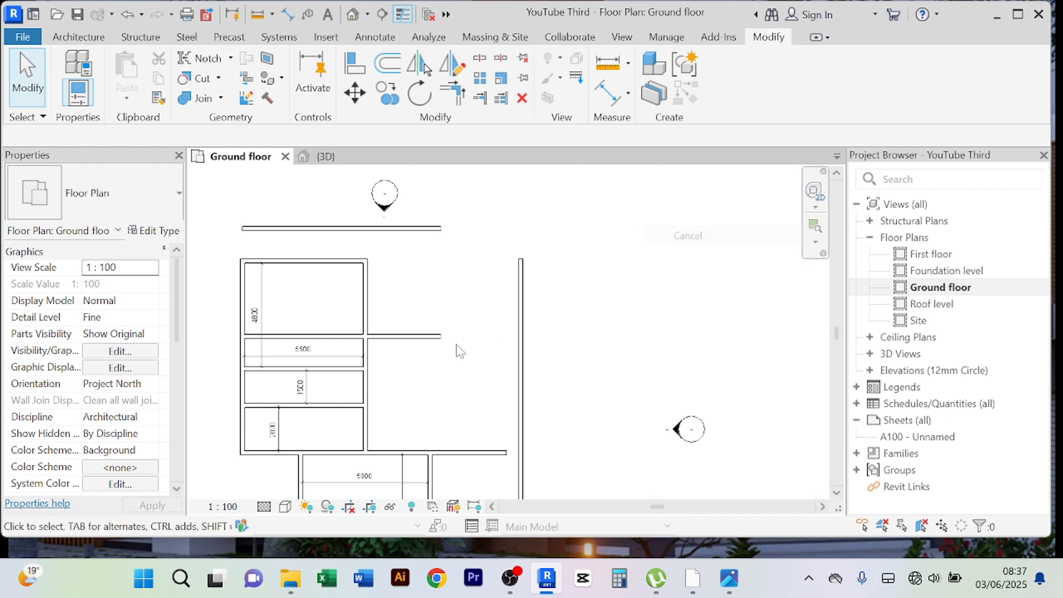
# - Split the offset wall at the upper room's right wall and delete the segment crossing the upper room
pyautogui.click(319, 346)
pyautogui.scroll(2, 380, 365)
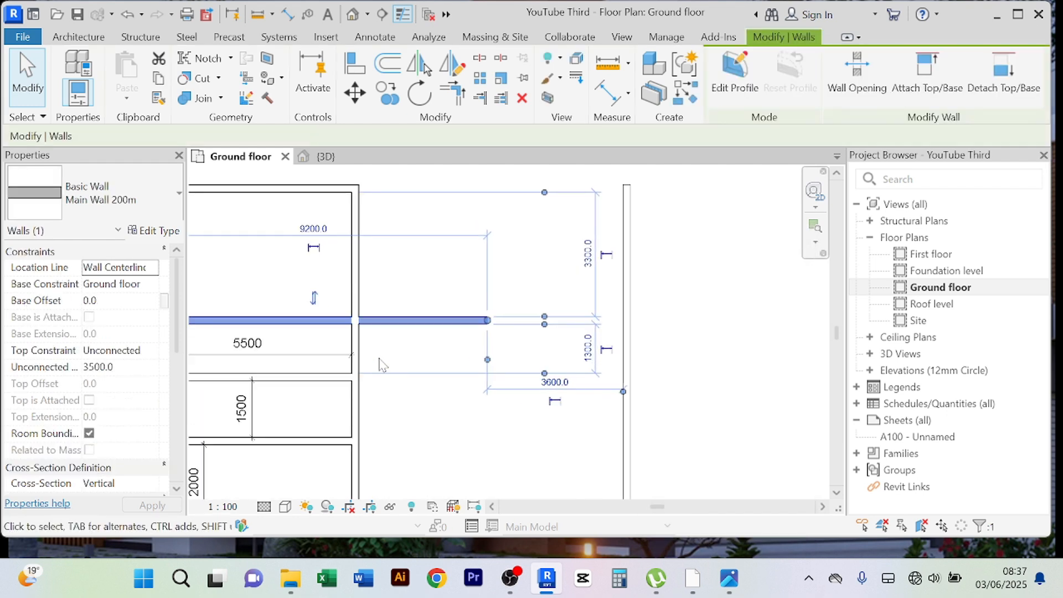
pyautogui.scroll(2, 379, 366)
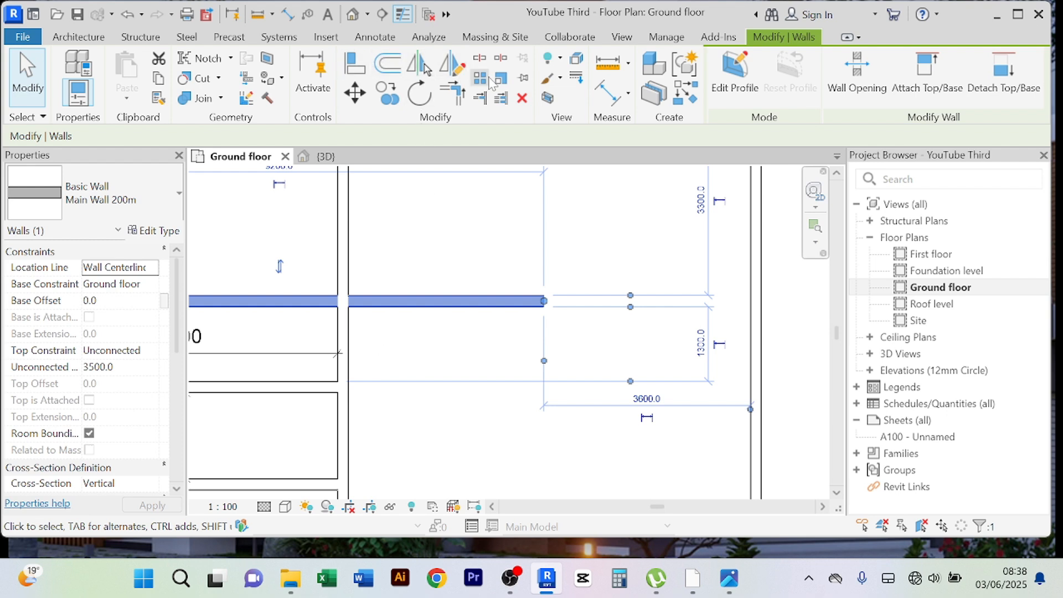
pyautogui.click(479, 58)
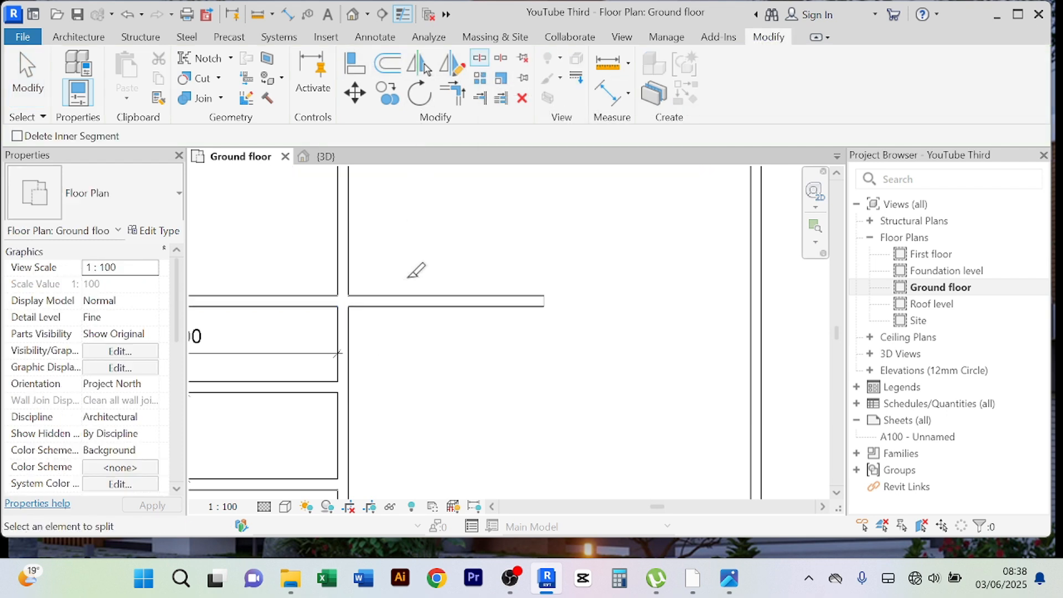
pyautogui.click(342, 301)
pyautogui.rightClick(435, 252)
pyautogui.click(461, 262)
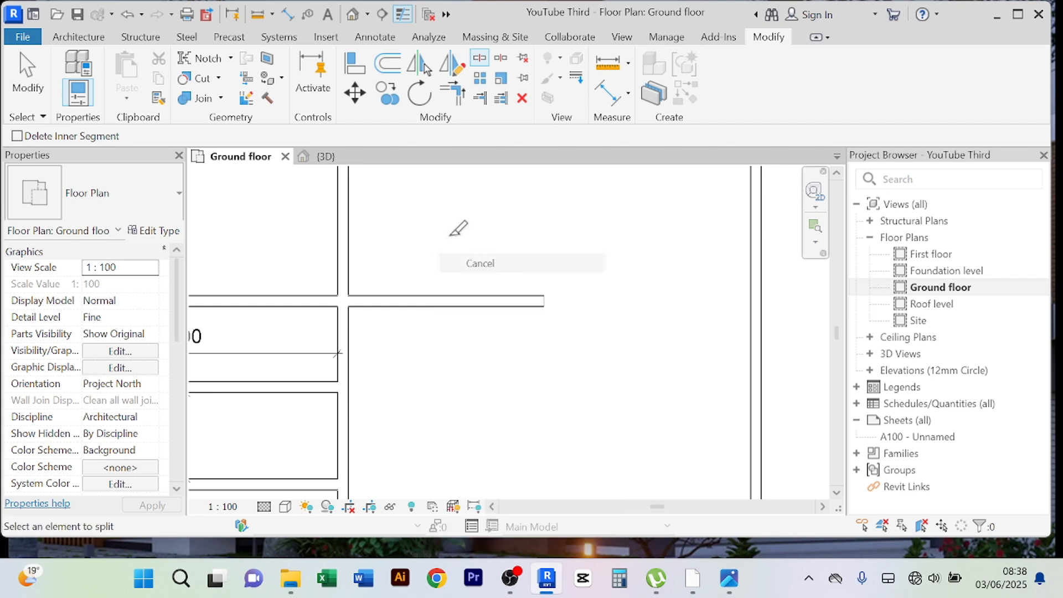
pyautogui.rightClick(450, 237)
pyautogui.click(482, 247)
pyautogui.click(297, 303)
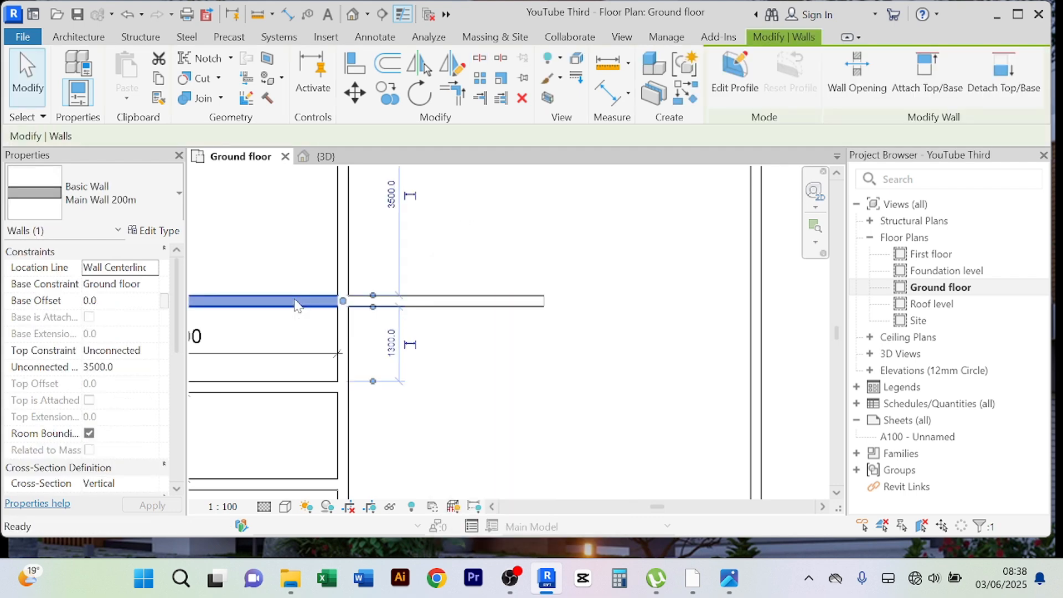
pyautogui.press('Escape')
# - Trim the upper room's right wall and the detached top wall to a corner, keeping the top wall's right portion
pyautogui.scroll(-3, 554, 294)
pyautogui.scroll(-3, 559, 321)
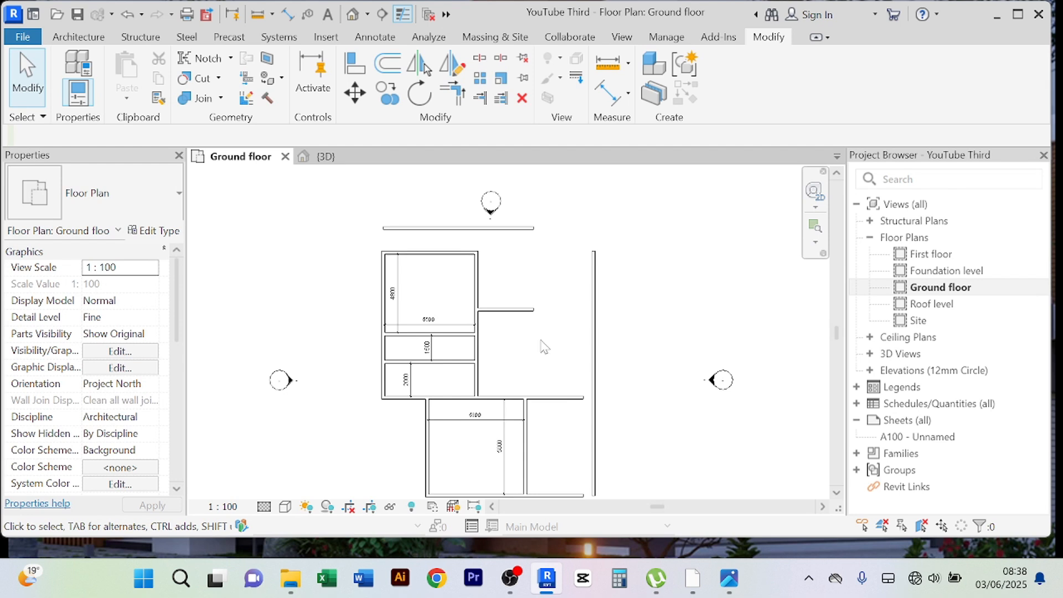
pyautogui.scroll(2, 526, 261)
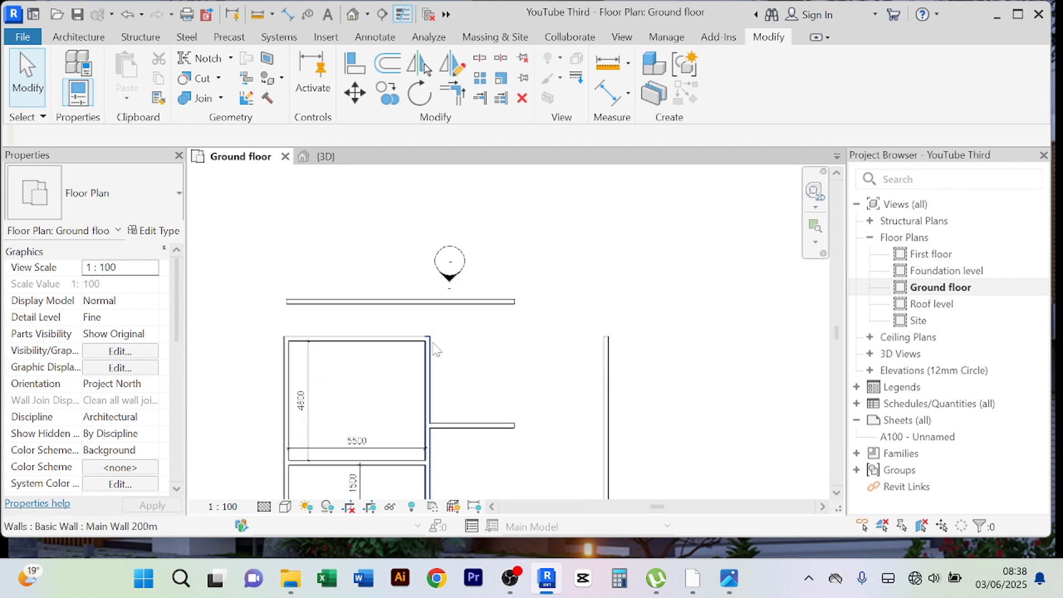
pyautogui.scroll(3, 434, 348)
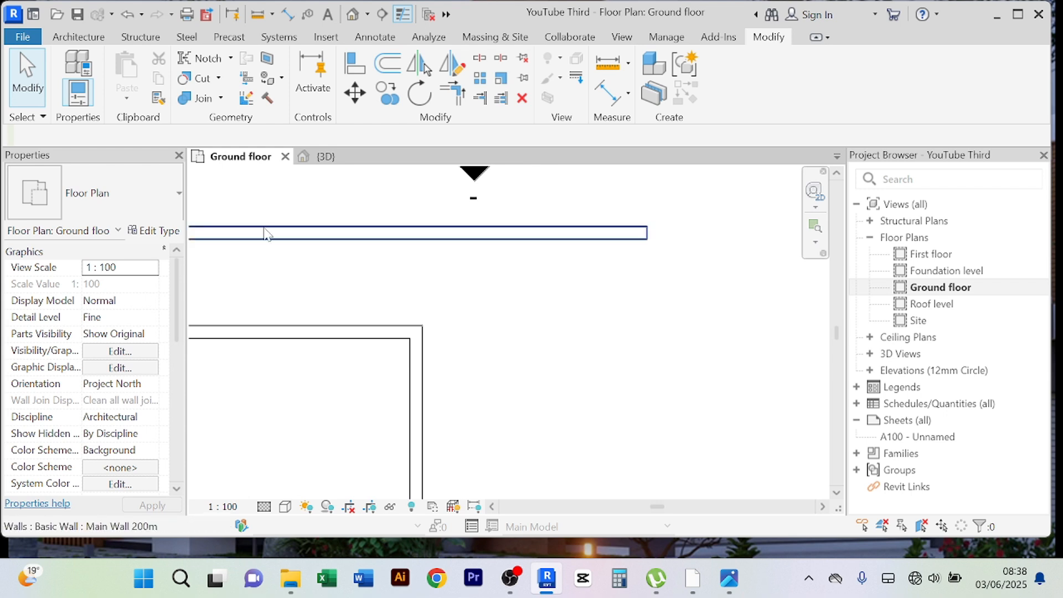
pyautogui.scroll(-2, 289, 265)
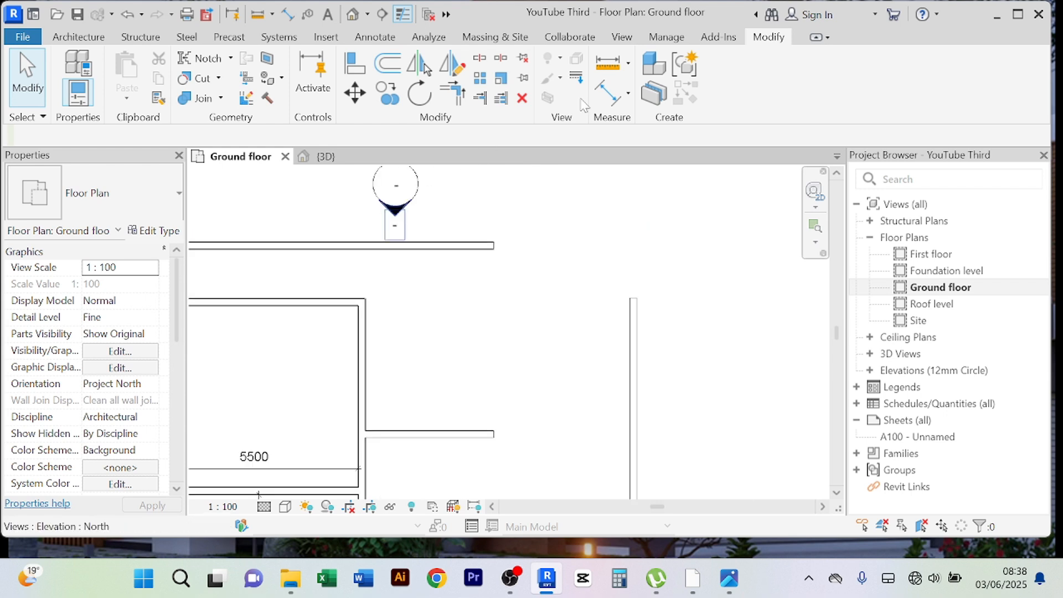
pyautogui.click(454, 95)
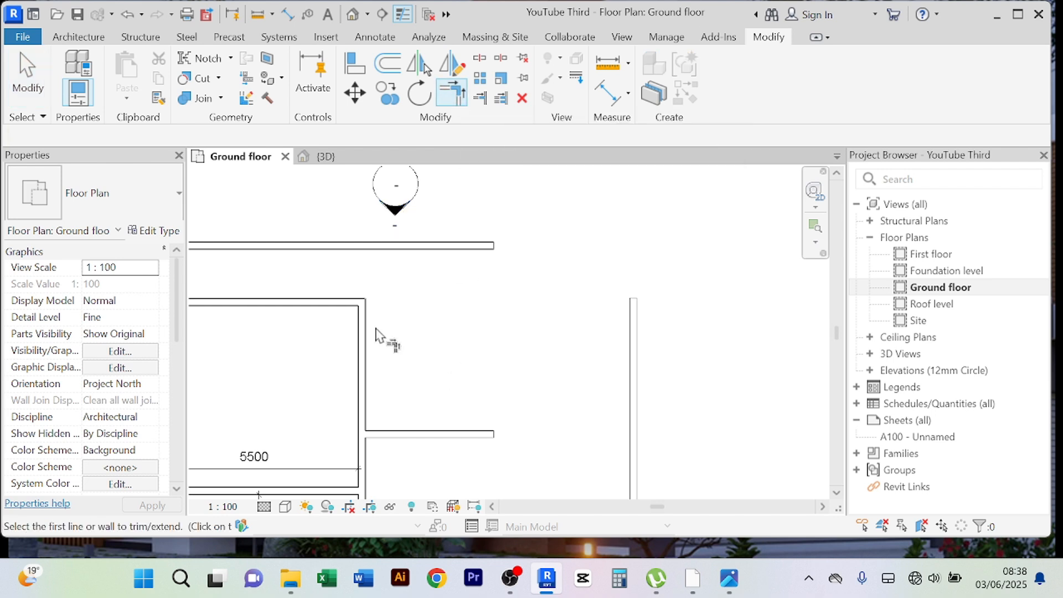
pyautogui.moveTo(403, 328); pyautogui.dragTo(461, 355, button='middle')
pyautogui.scroll(1, 447, 352)
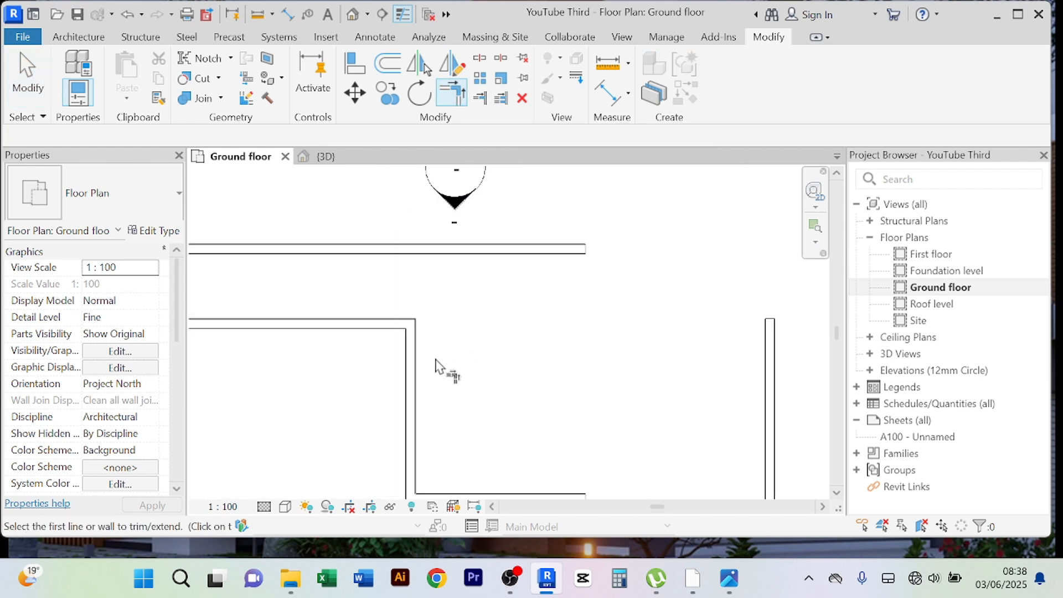
pyautogui.click(418, 377)
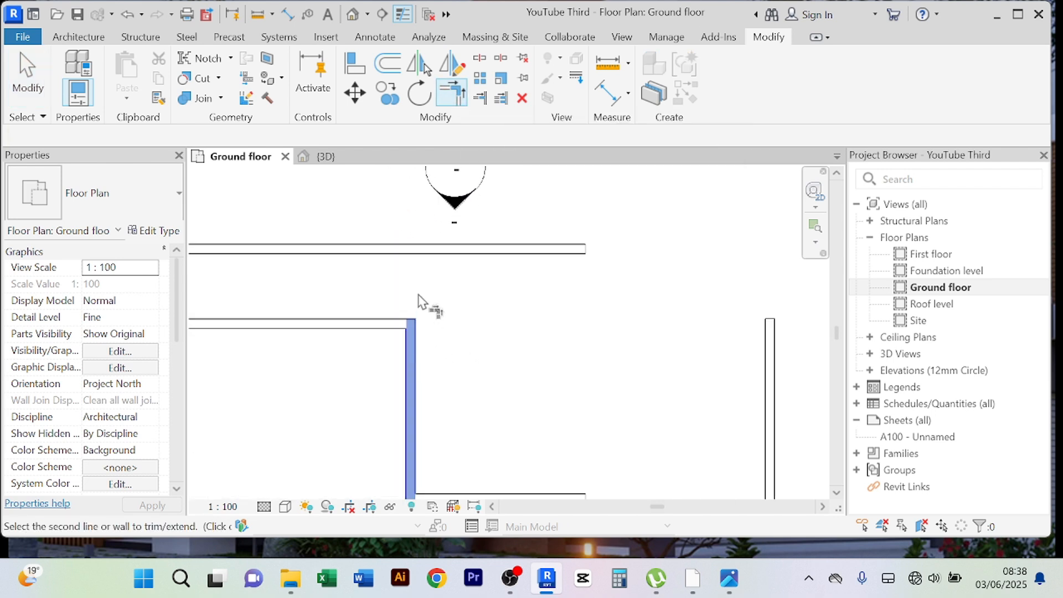
pyautogui.click(422, 264)
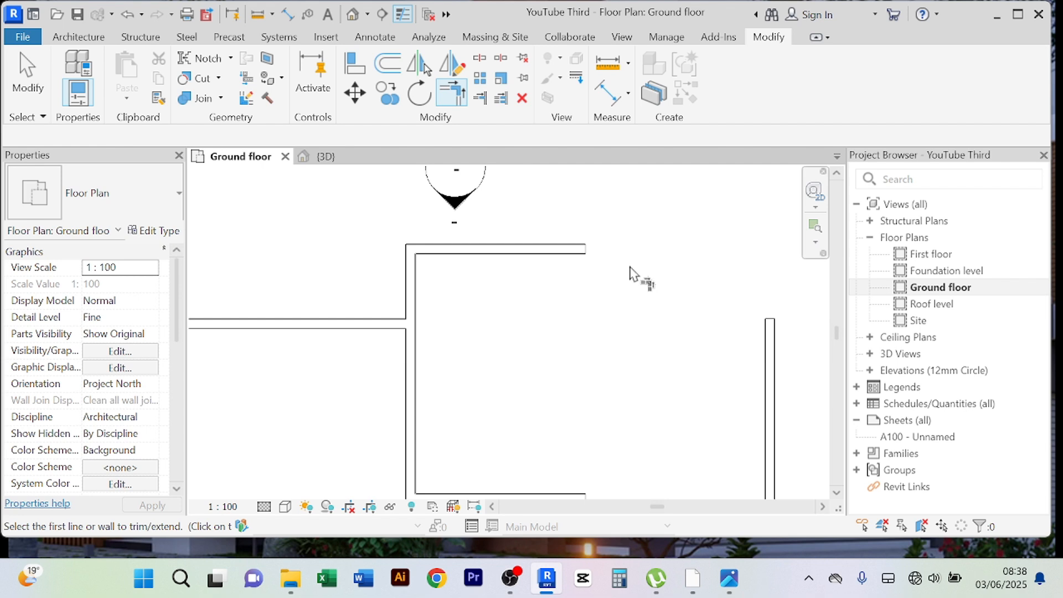
pyautogui.scroll(-1, 614, 310)
pyautogui.rightClick(635, 268)
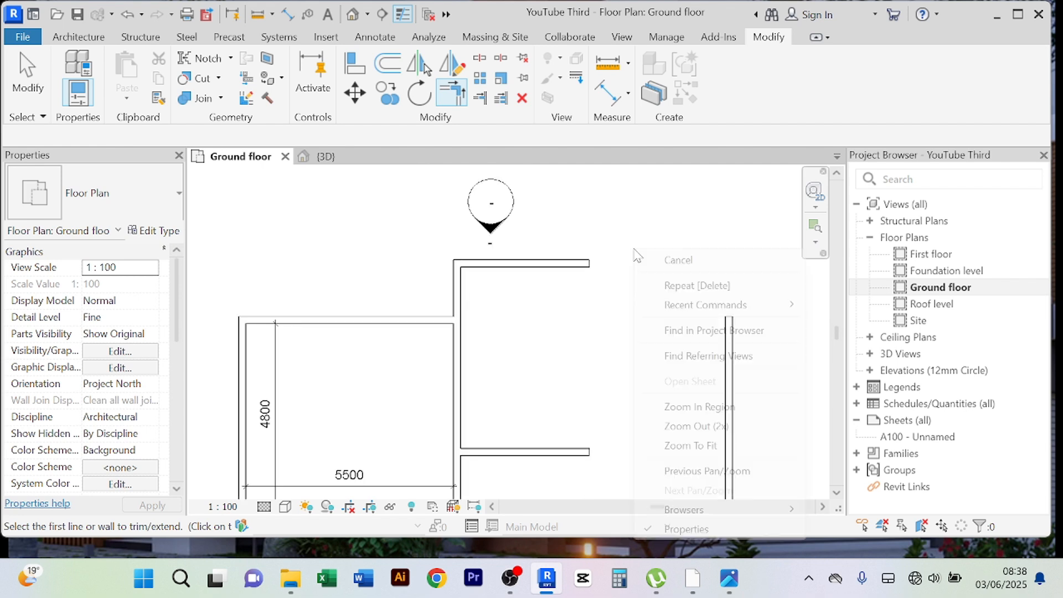
pyautogui.click(666, 266)
# - Select the whole north elevation marker and nudge it upward, well clear of the new top wall
pyautogui.scroll(-2, 683, 261)
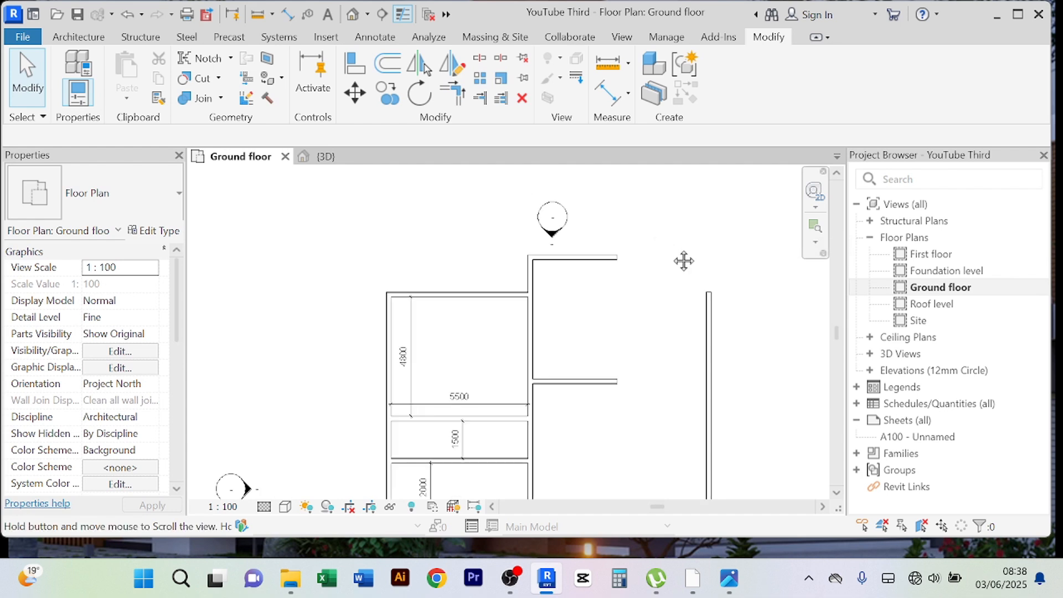
pyautogui.scroll(-2, 637, 269)
pyautogui.moveTo(635, 268); pyautogui.dragTo(570, 238, button='middle')
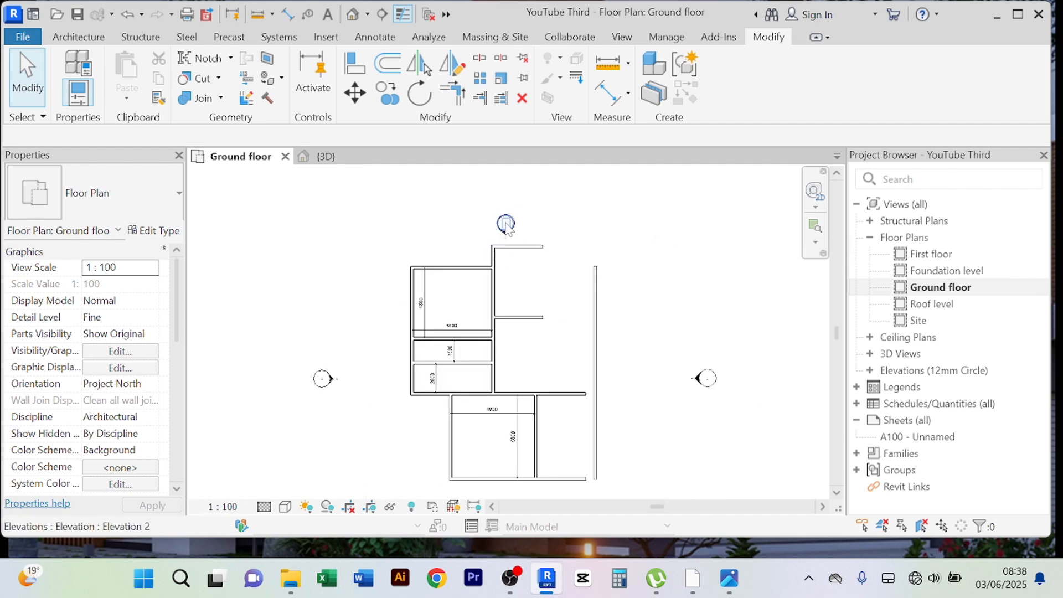
pyautogui.scroll(2, 496, 231)
pyautogui.scroll(2, 491, 231)
pyautogui.scroll(-2, 484, 229)
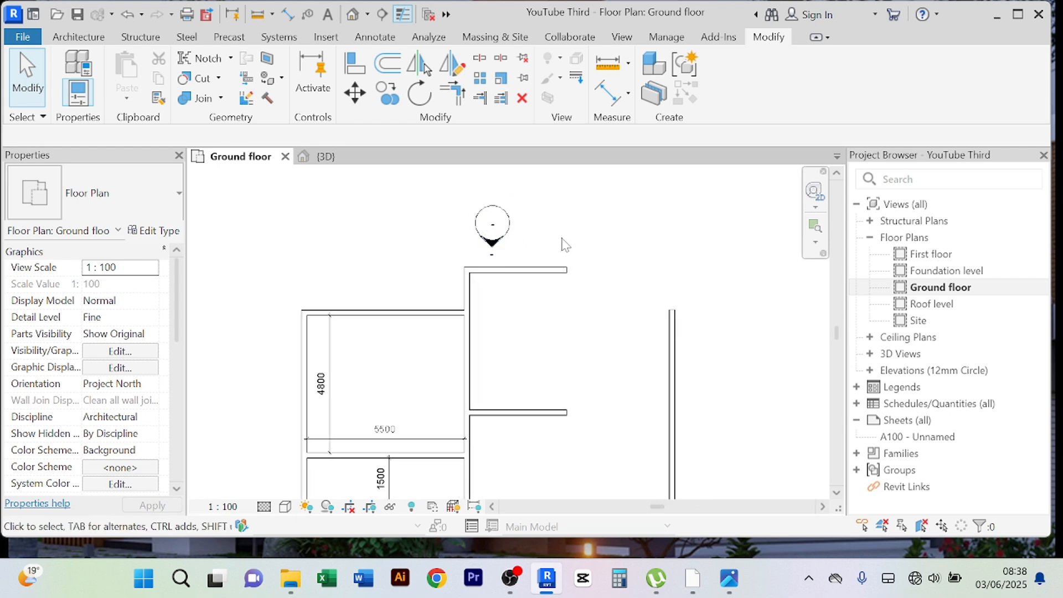
pyautogui.moveTo(583, 256)
pyautogui.mouseDown(button='middle')
pyautogui.moveTo(583, 319)
pyautogui.moveTo(566, 284)
pyautogui.moveTo(550, 280)
pyautogui.mouseUp(button='middle')
pyautogui.scroll(-2, 556, 300)
pyautogui.scroll(-1, 544, 300)
pyautogui.scroll(3, 551, 280)
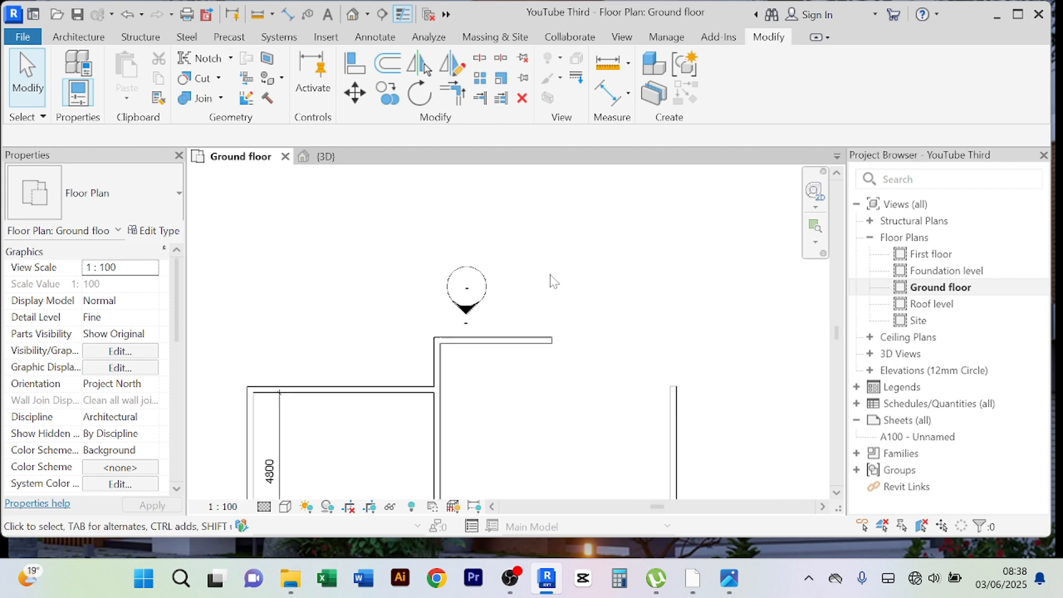
pyautogui.moveTo(501, 341); pyautogui.dragTo(345, 241)
pyautogui.scroll(-3, 599, 293)
pyautogui.moveTo(602, 289); pyautogui.dragTo(557, 316, button='middle')
pyautogui.press('Up')
pyautogui.press('Up')
pyautogui.press('Up')
pyautogui.press('Up')
pyautogui.press('Up')
pyautogui.press('Up')
pyautogui.press('Up')
pyautogui.press('Up')
pyautogui.press('Up')
pyautogui.press('Up')
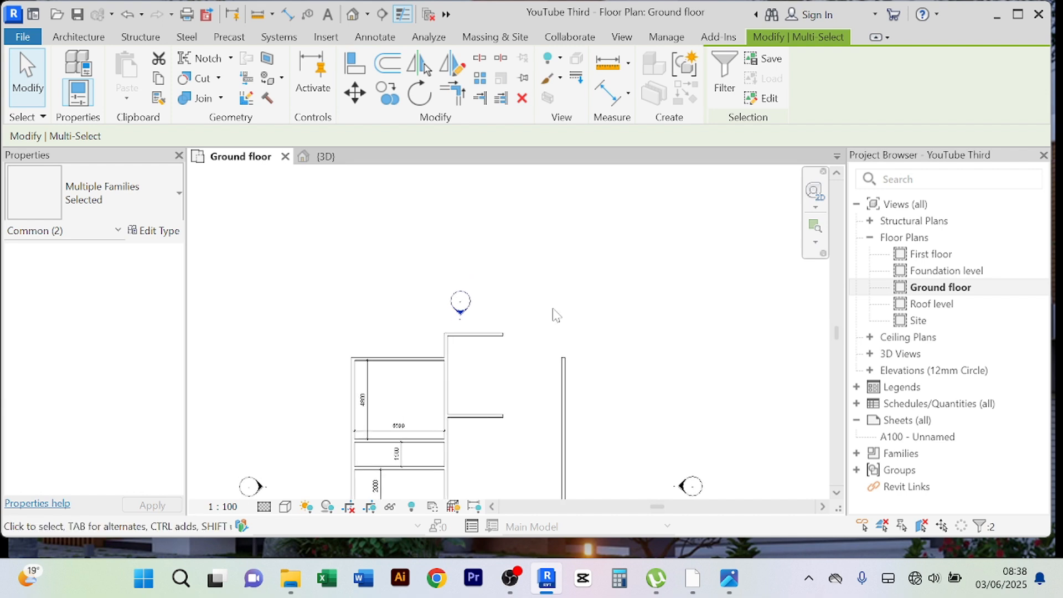
pyautogui.press('Up')
pyautogui.press('Up')
pyautogui.press('Up')
pyautogui.press('Up')
pyautogui.press('Up')
pyautogui.press('Up')
pyautogui.press('Up')
pyautogui.press('Up')
pyautogui.press('Up')
pyautogui.press('Up')
pyautogui.press('Up')
pyautogui.press('Up')
pyautogui.press('Up')
pyautogui.press('Up')
pyautogui.press('Up')
pyautogui.scroll(-3, 552, 311)
pyautogui.moveTo(552, 310); pyautogui.dragTo(570, 275, button='middle')
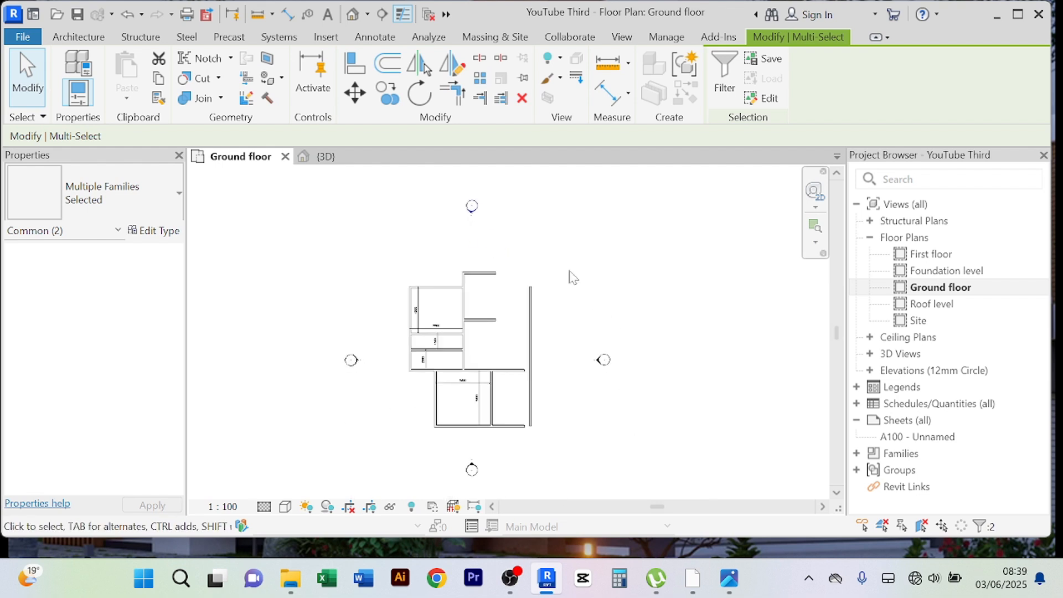
pyautogui.scroll(3, 487, 221)
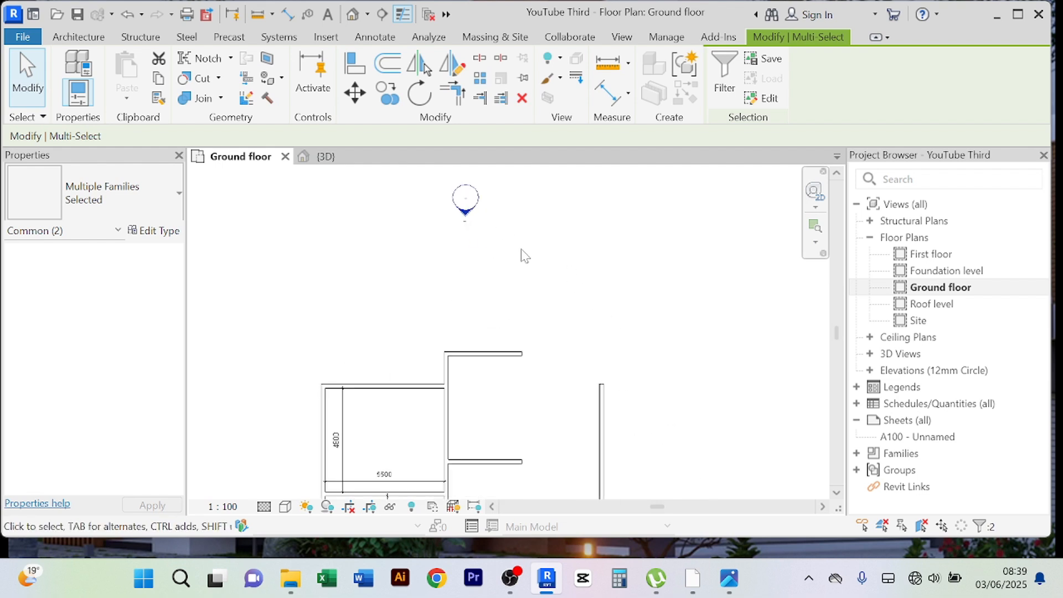
pyautogui.scroll(-3, 561, 301)
pyautogui.click(559, 290)
# - Select the whole south elevation marker below the plan
pyautogui.moveTo(559, 283); pyautogui.dragTo(552, 231, button='middle')
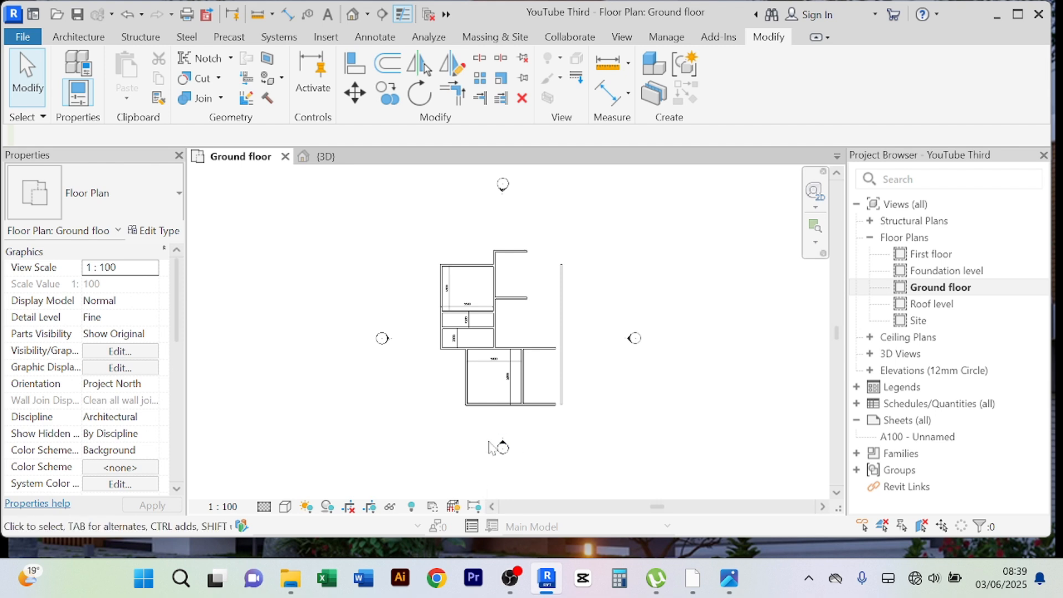
pyautogui.moveTo(477, 430); pyautogui.dragTo(555, 479)
pyautogui.scroll(-3, 642, 323)
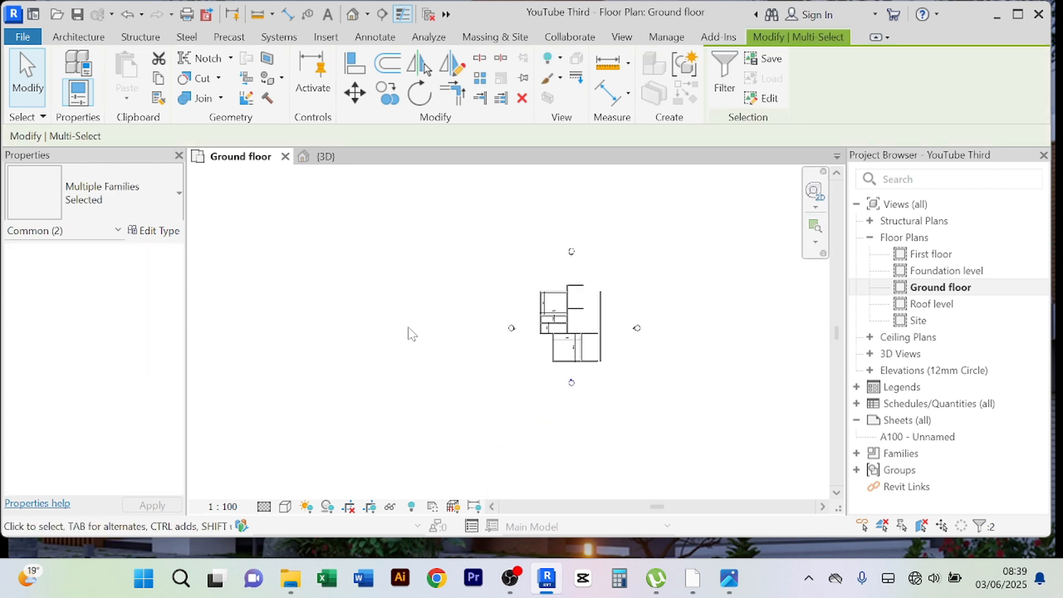
# - Examine the wall layout, especially the open-ended room to the right of the upper room
pyautogui.scroll(4, 573, 335)
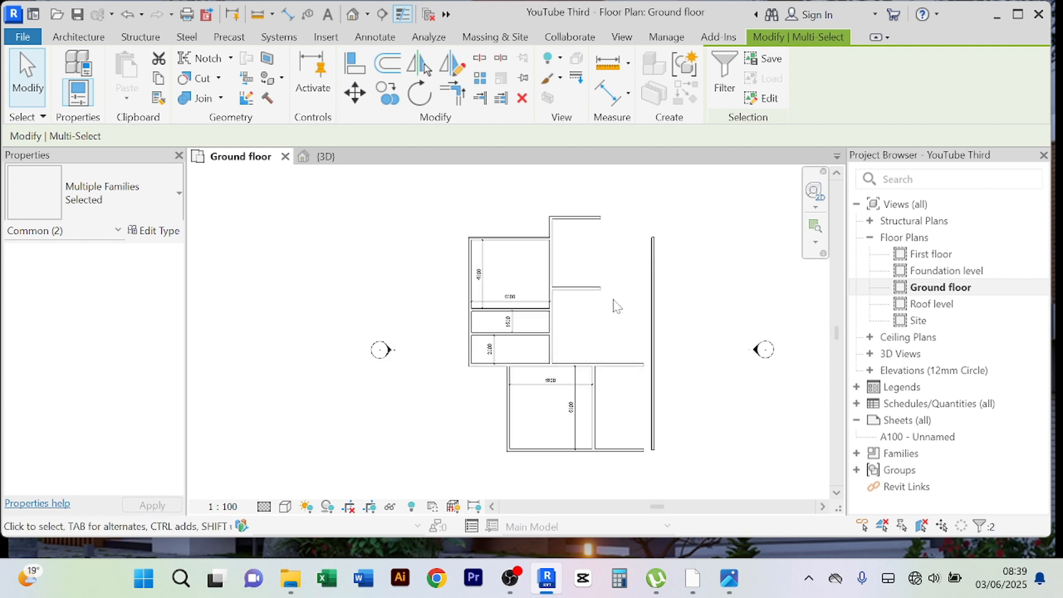
pyautogui.scroll(-1, 613, 304)
pyautogui.moveTo(613, 304); pyautogui.dragTo(574, 370, button='middle')
pyautogui.scroll(4, 581, 315)
pyautogui.scroll(-2, 576, 315)
pyautogui.scroll(2, 562, 315)
pyautogui.scroll(-2, 571, 310)
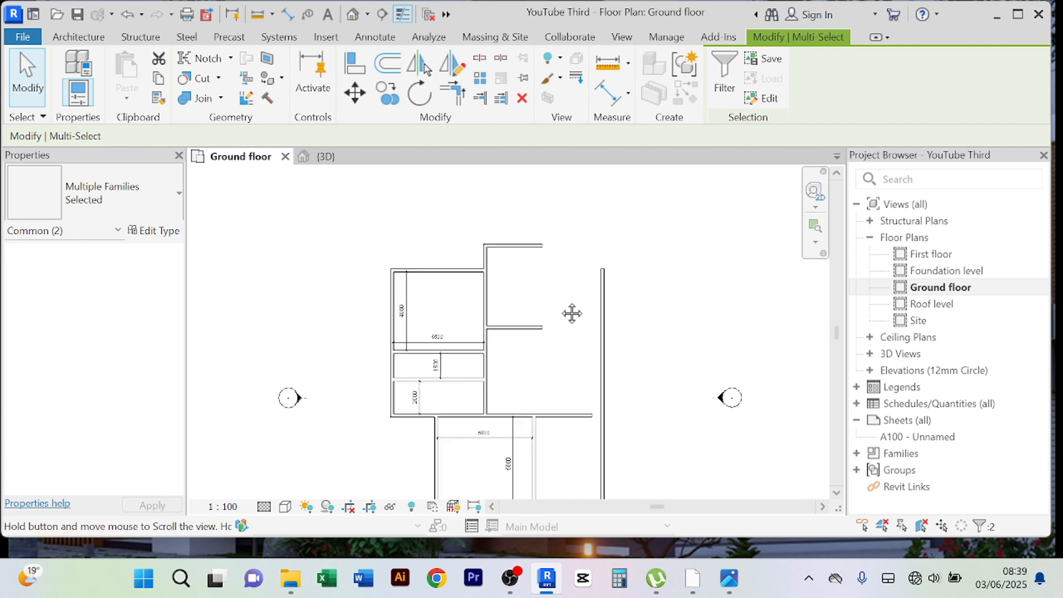
pyautogui.moveTo(572, 310); pyautogui.dragTo(558, 233, button='middle')
pyautogui.scroll(2, 565, 290)
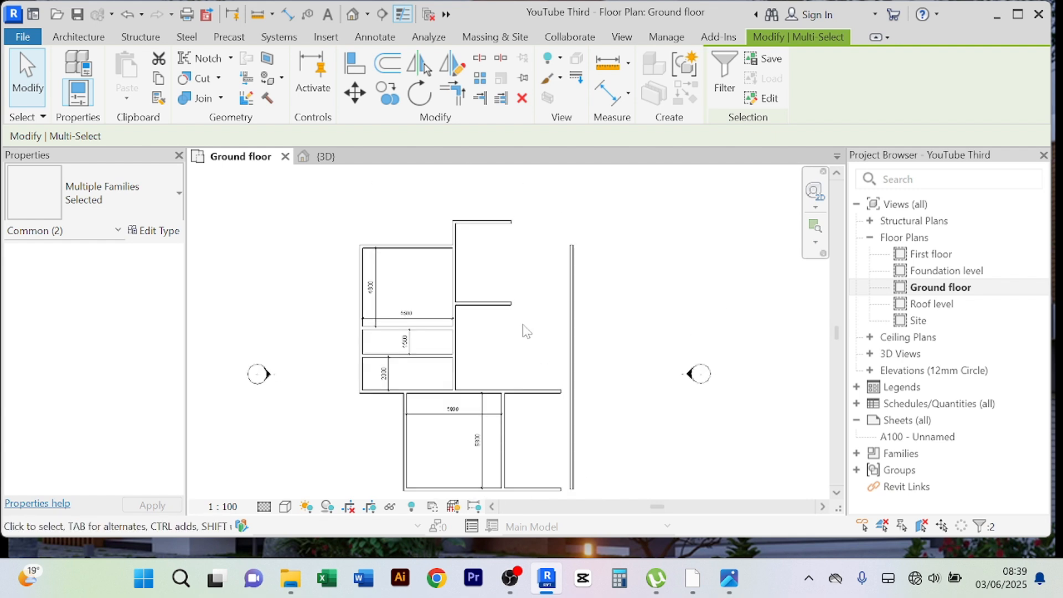
# - Trim/Extend the top-left room's top wall and the plan's long far-right wall to form a corner
pyautogui.moveTo(533, 285); pyautogui.dragTo(520, 313, button='middle')
pyautogui.scroll(-2, 522, 344)
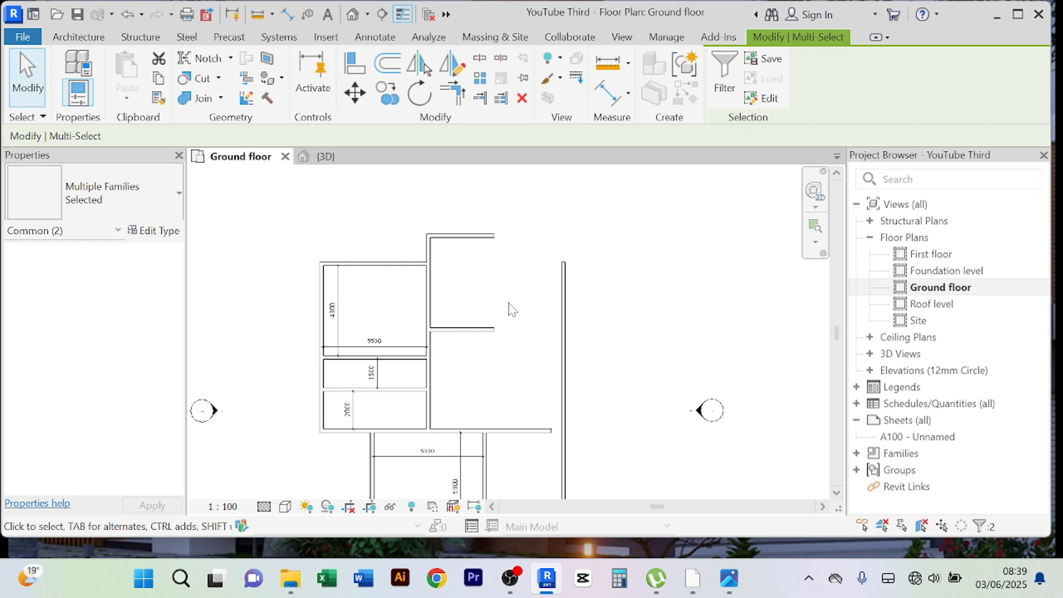
pyautogui.press('Escape')
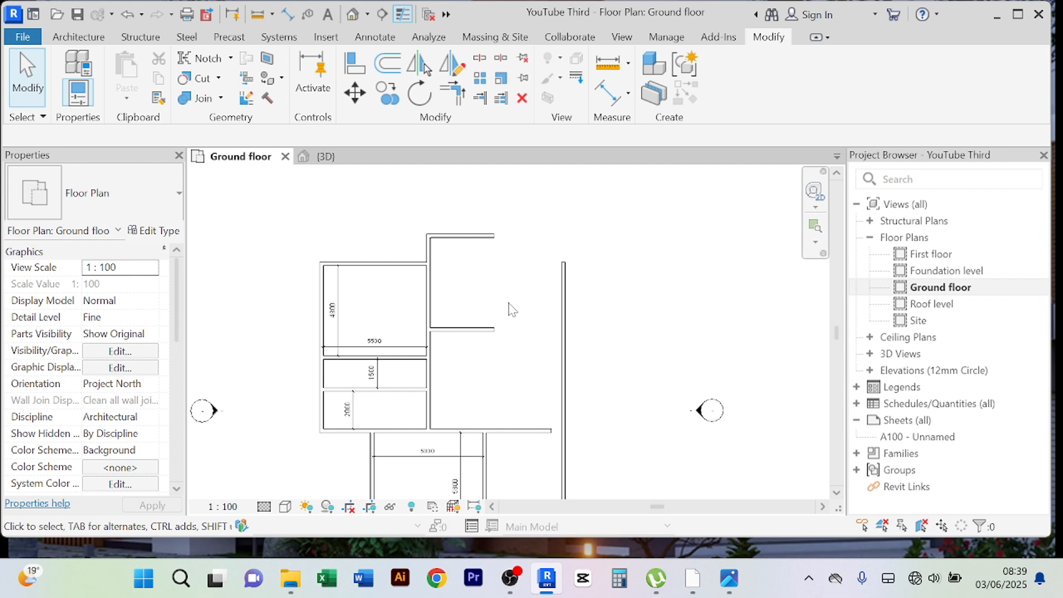
pyautogui.click(396, 265)
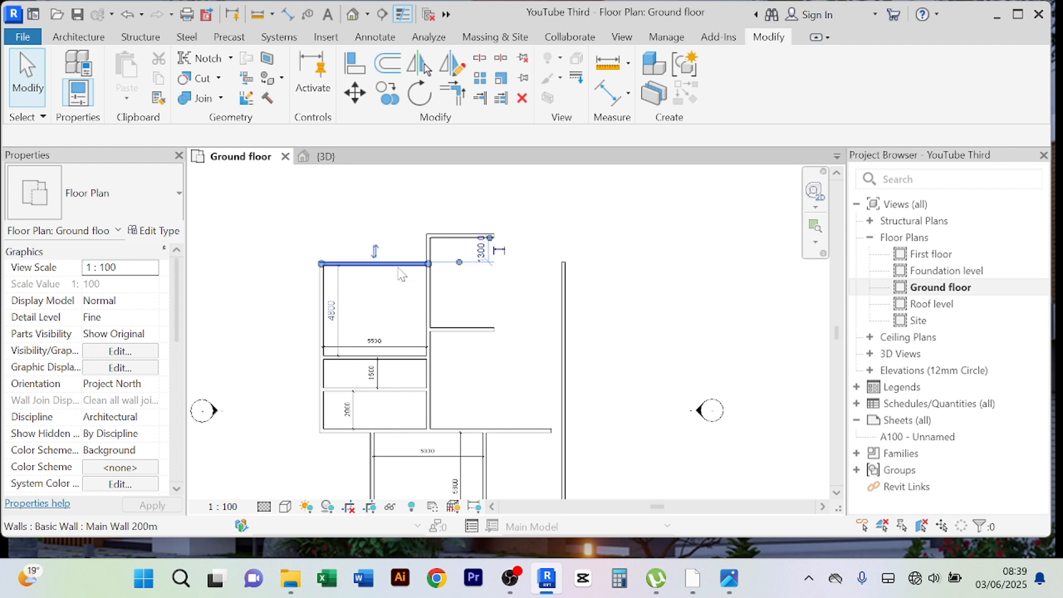
pyautogui.click(564, 327)
pyautogui.click(671, 297)
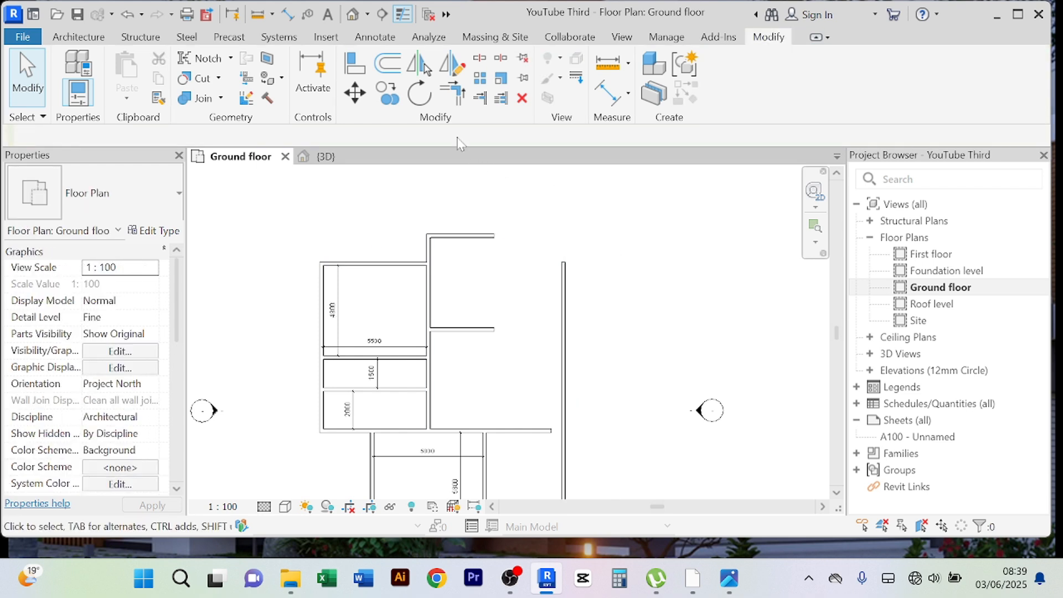
pyautogui.click(450, 95)
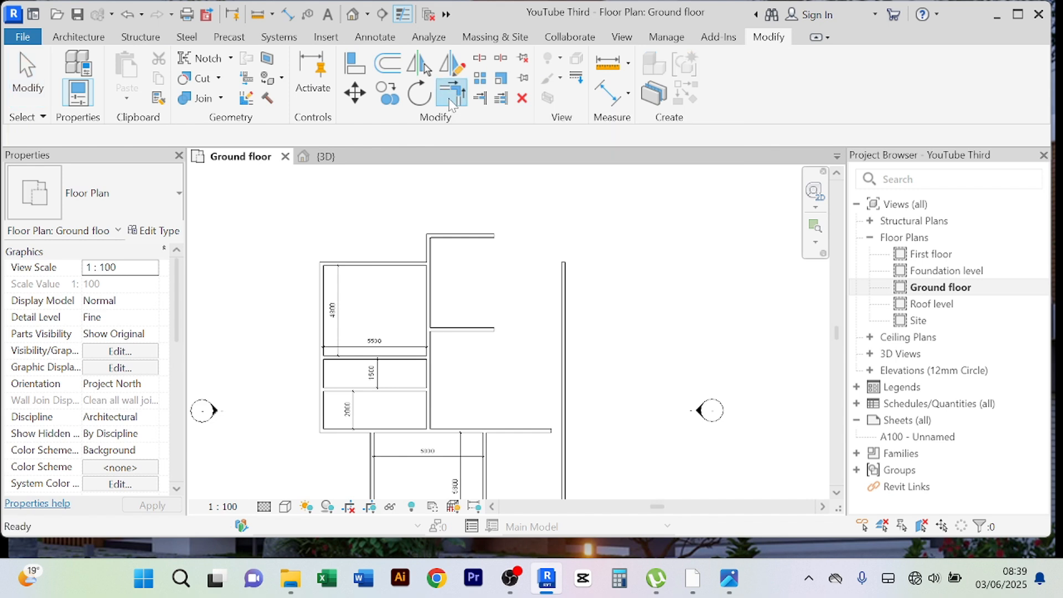
pyautogui.click(418, 266)
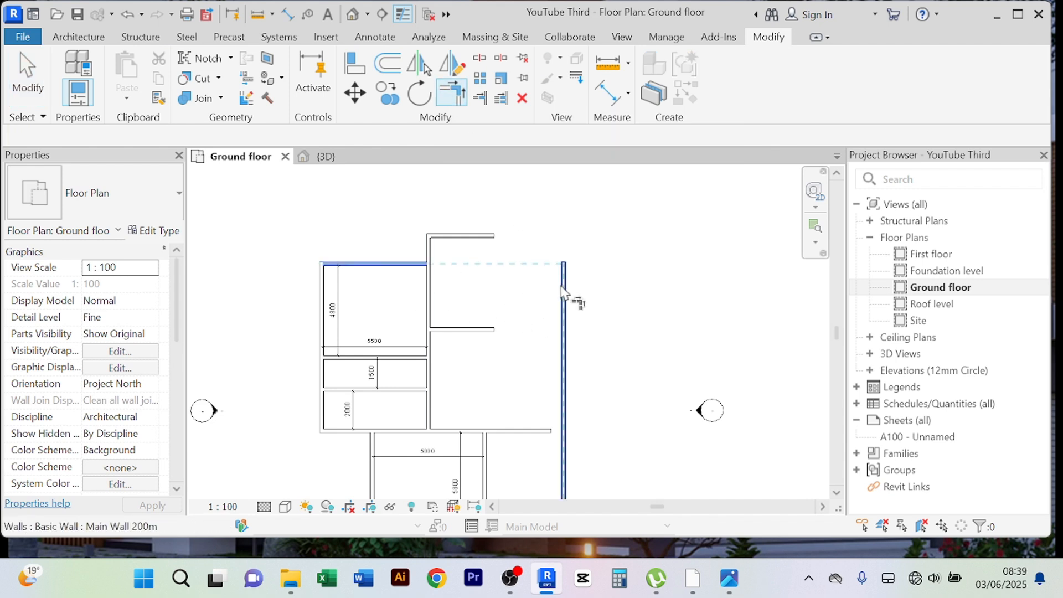
pyautogui.click(563, 293)
pyautogui.rightClick(595, 225)
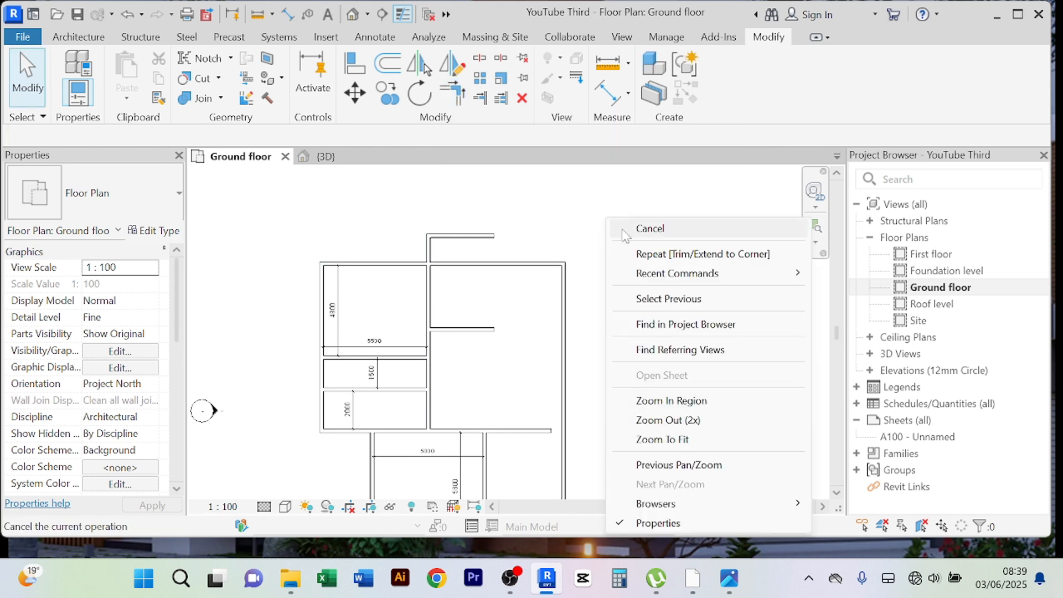
pyautogui.click(625, 235)
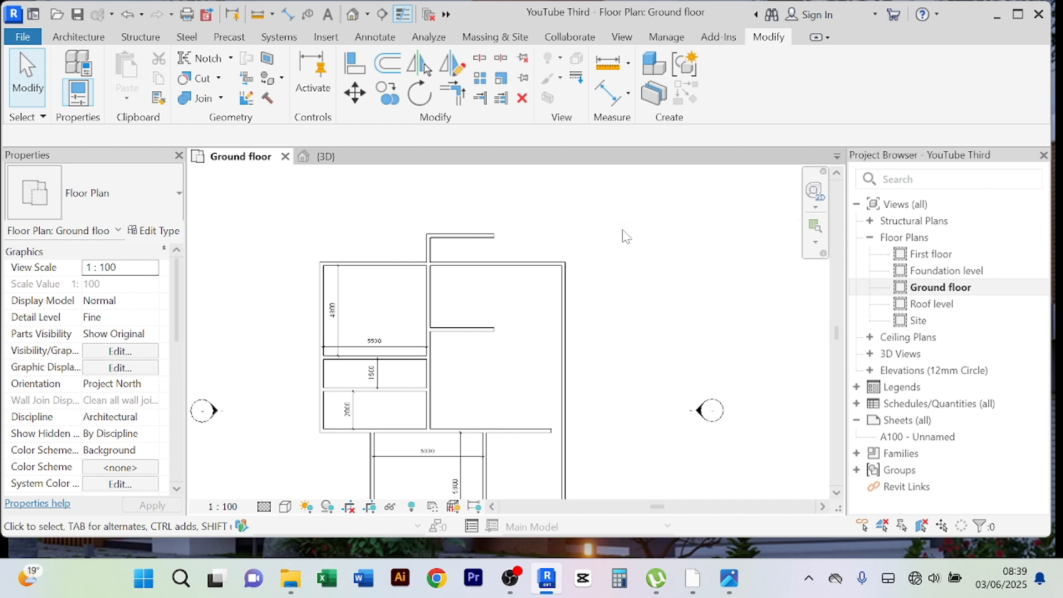
# - Offset a copy of the extended top wall 2200 mm upward, above the upper room
pyautogui.scroll(2, 504, 263)
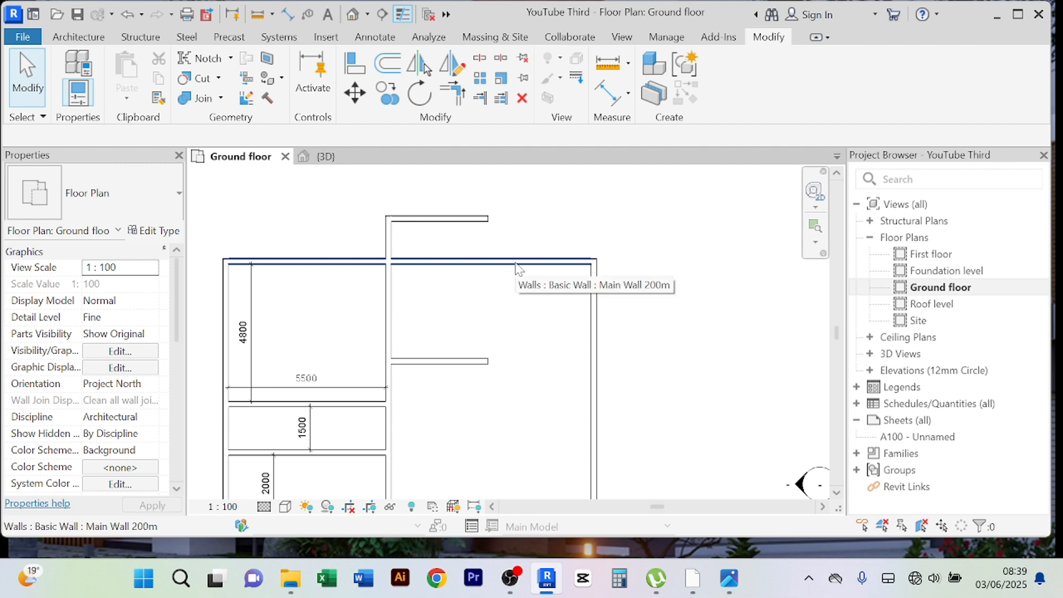
pyautogui.click(506, 262)
pyautogui.click(388, 64)
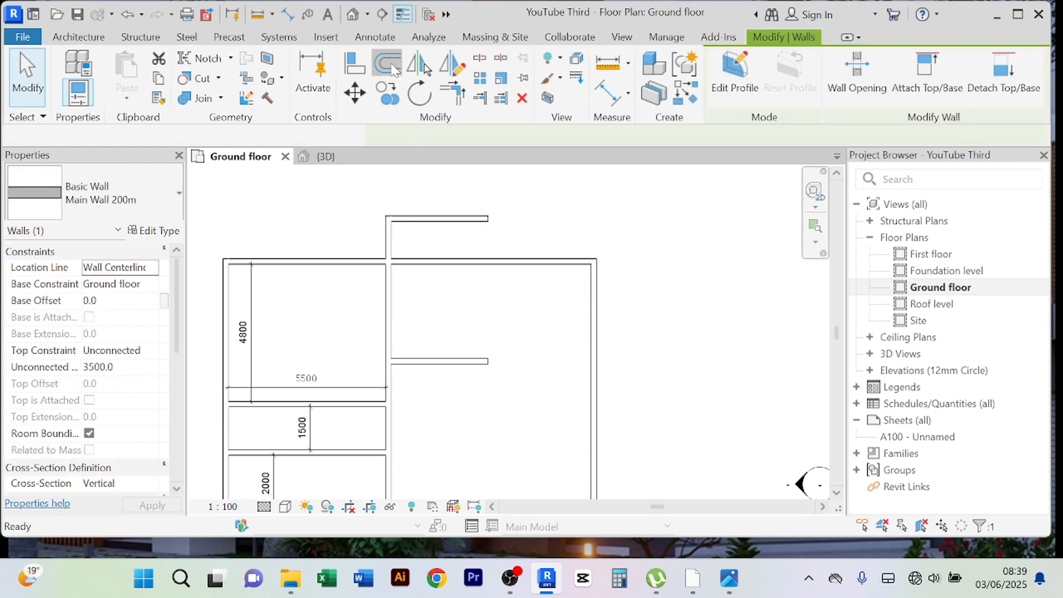
pyautogui.doubleClick(194, 135)
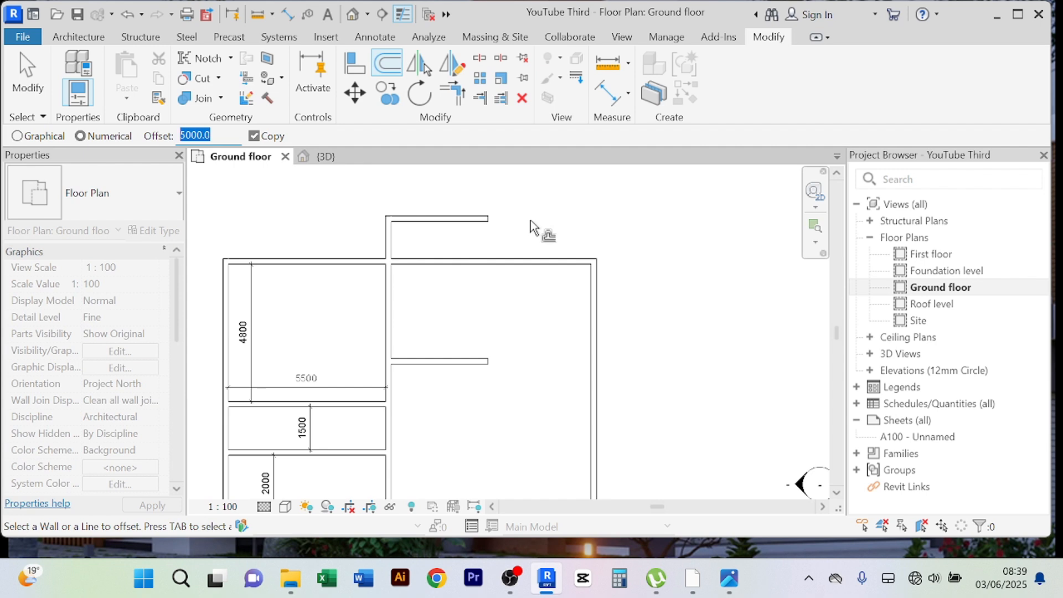
pyautogui.write('22')
pyautogui.click(555, 259)
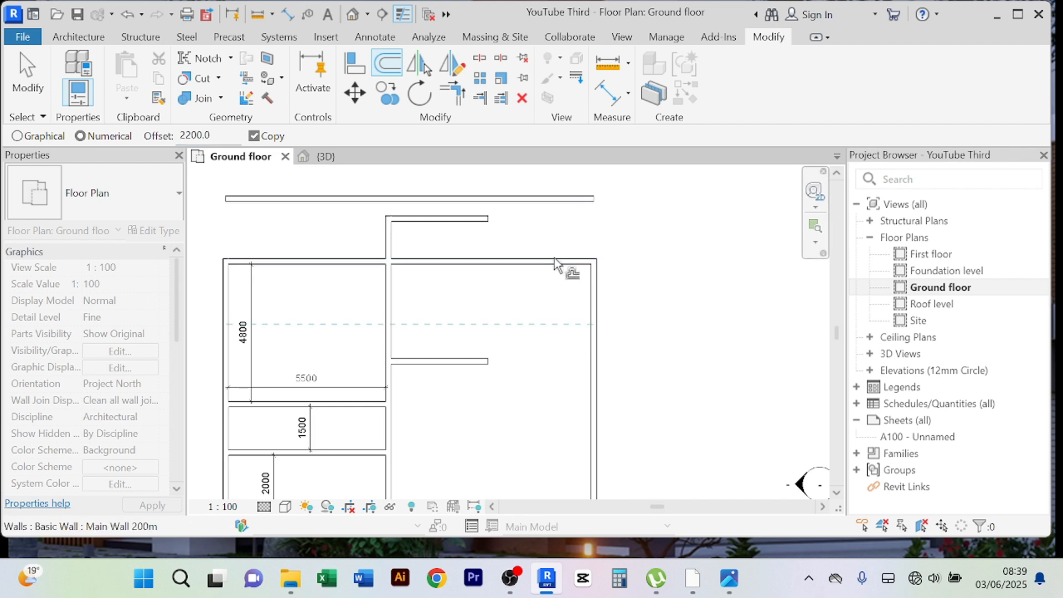
pyautogui.rightClick(665, 212)
pyautogui.click(687, 222)
pyautogui.rightClick(664, 200)
pyautogui.click(700, 212)
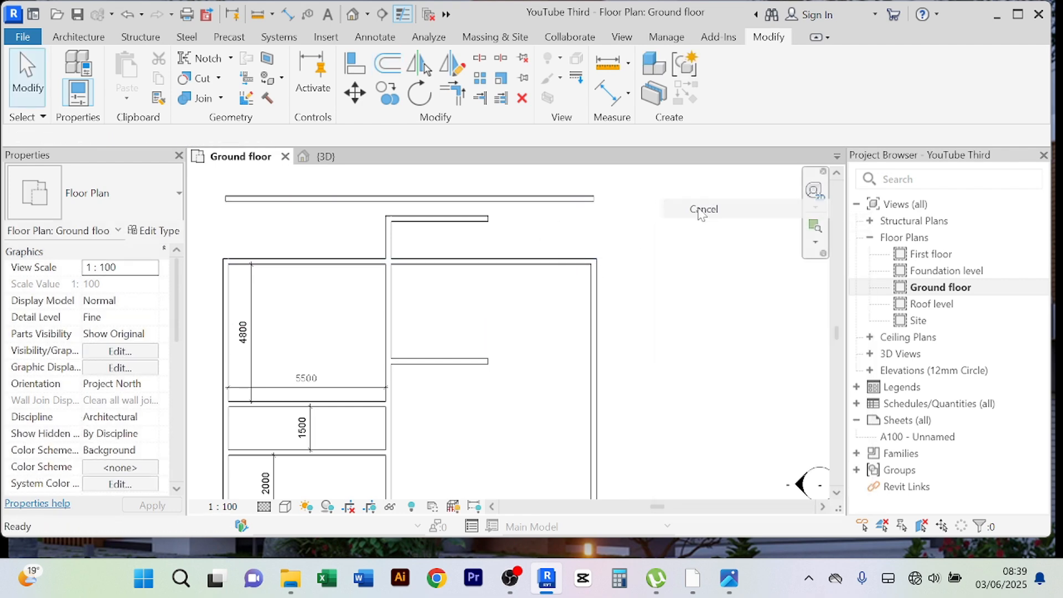
pyautogui.rightClick(686, 191)
pyautogui.click(686, 191)
# - Dimension the upper middle room's clear height between the inner faces of its short top and bottom walls
pyautogui.moveTo(677, 223); pyautogui.dragTo(587, 247, button='middle')
pyautogui.scroll(-2, 682, 297)
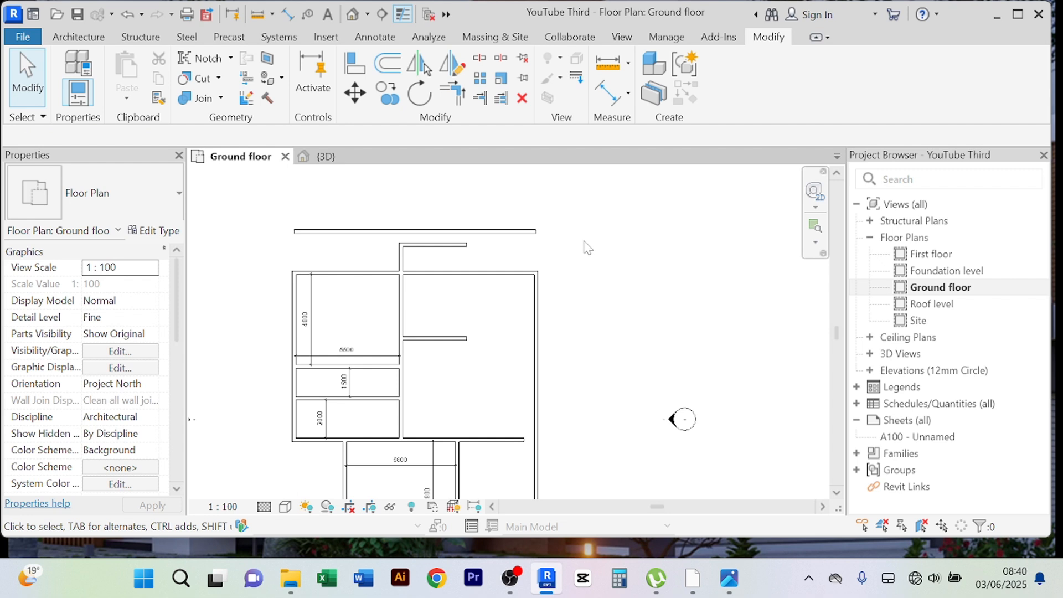
pyautogui.scroll(3, 465, 322)
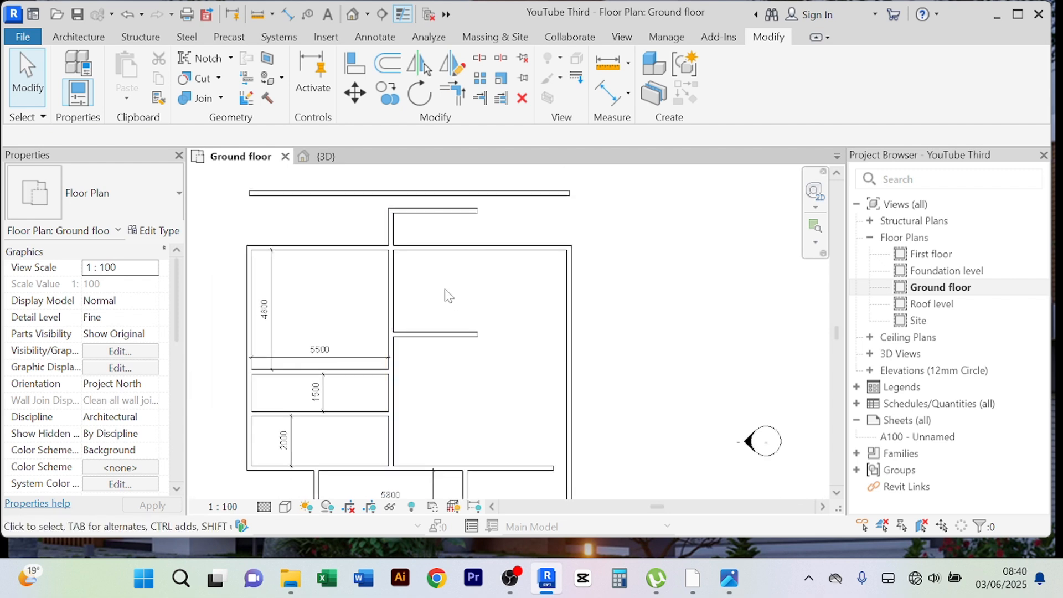
pyautogui.click(441, 212)
pyautogui.click(458, 334)
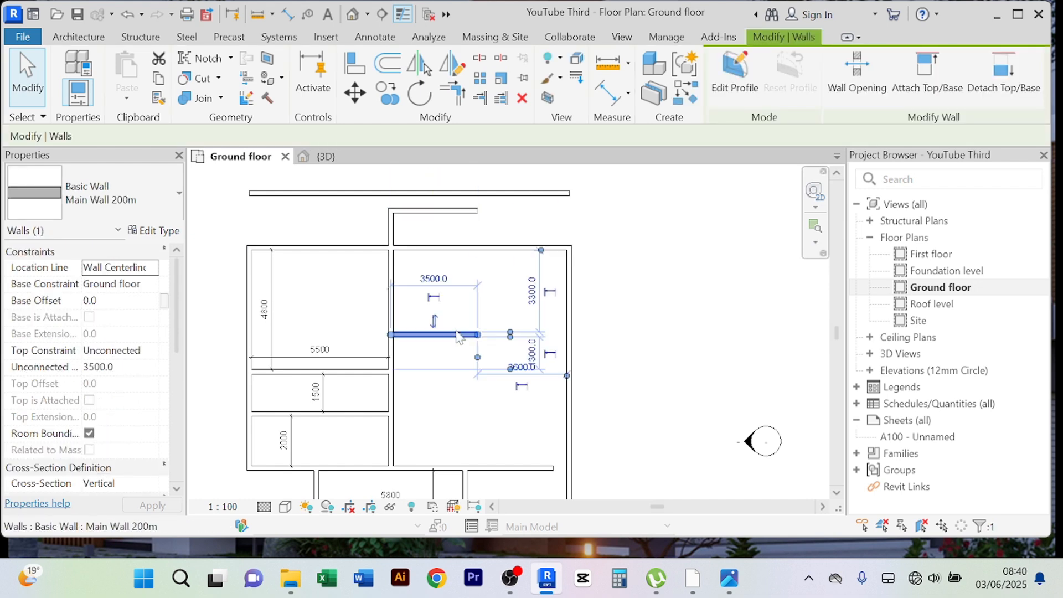
pyautogui.click(626, 256)
pyautogui.press('d')
pyautogui.press('i')
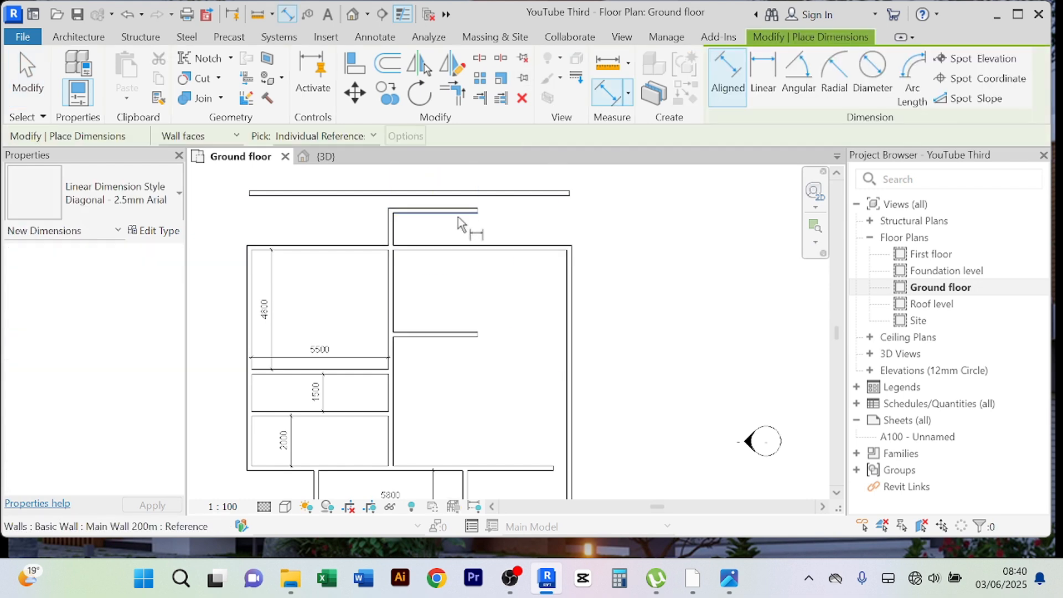
pyautogui.click(451, 213)
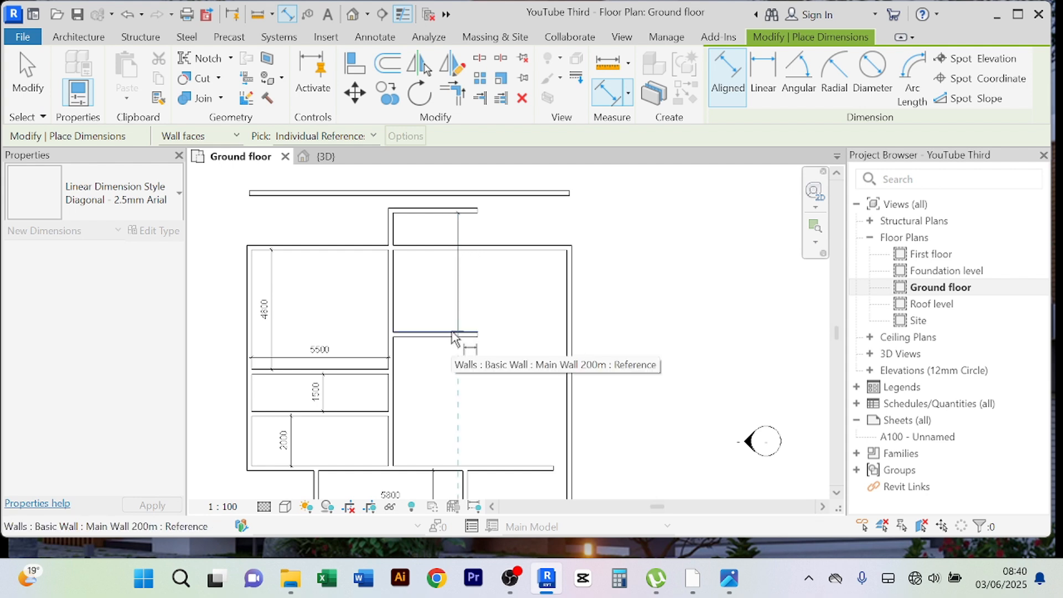
pyautogui.click(454, 333)
pyautogui.click(459, 271)
pyautogui.rightClick(606, 246)
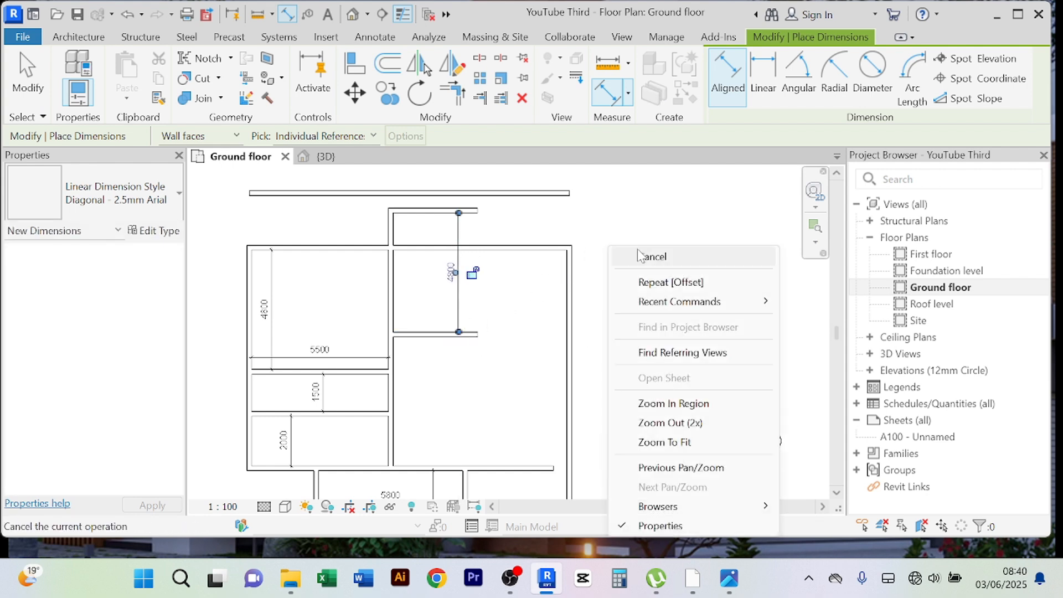
pyautogui.rightClick(636, 245)
pyautogui.click(674, 254)
# - Move the upper middle room's bottom wall by setting the room's clear height to 5 m
pyautogui.click(476, 335)
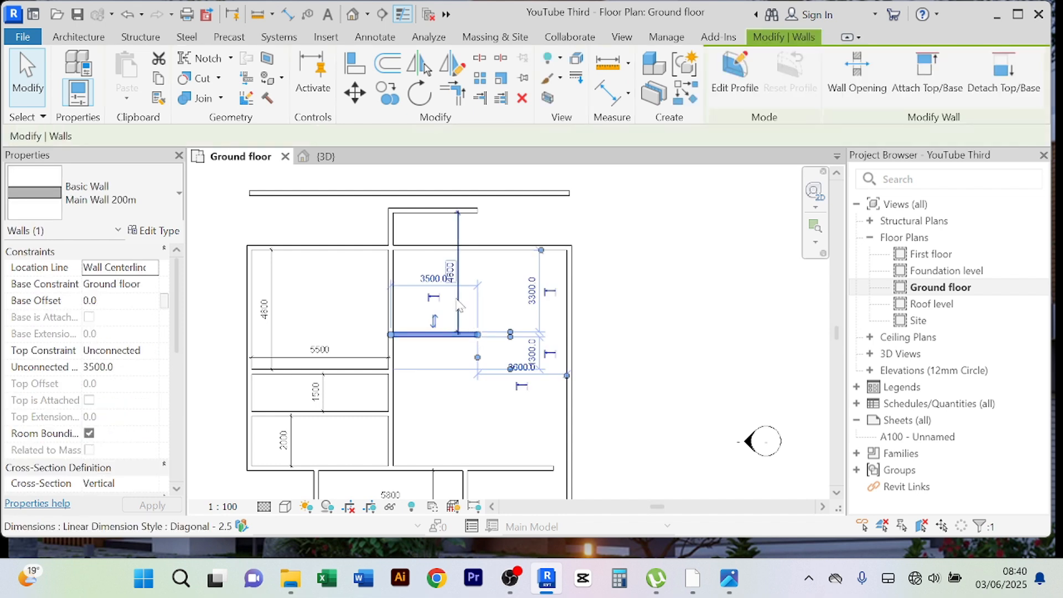
pyautogui.scroll(3, 453, 299)
pyautogui.click(419, 271)
pyautogui.write('5')
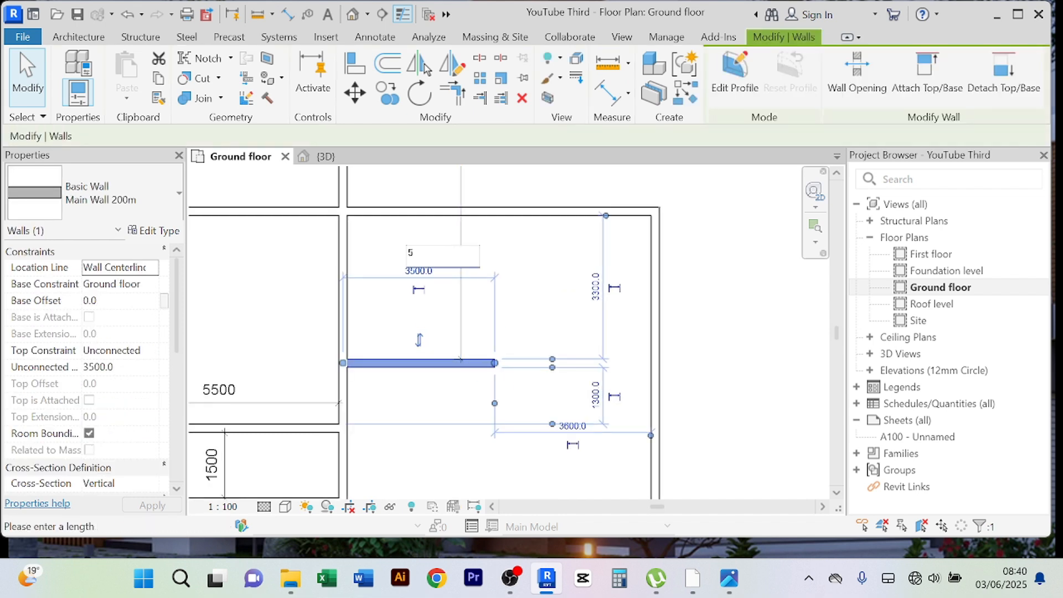
pyautogui.write('m')
pyautogui.press('Return')
pyautogui.click(724, 309)
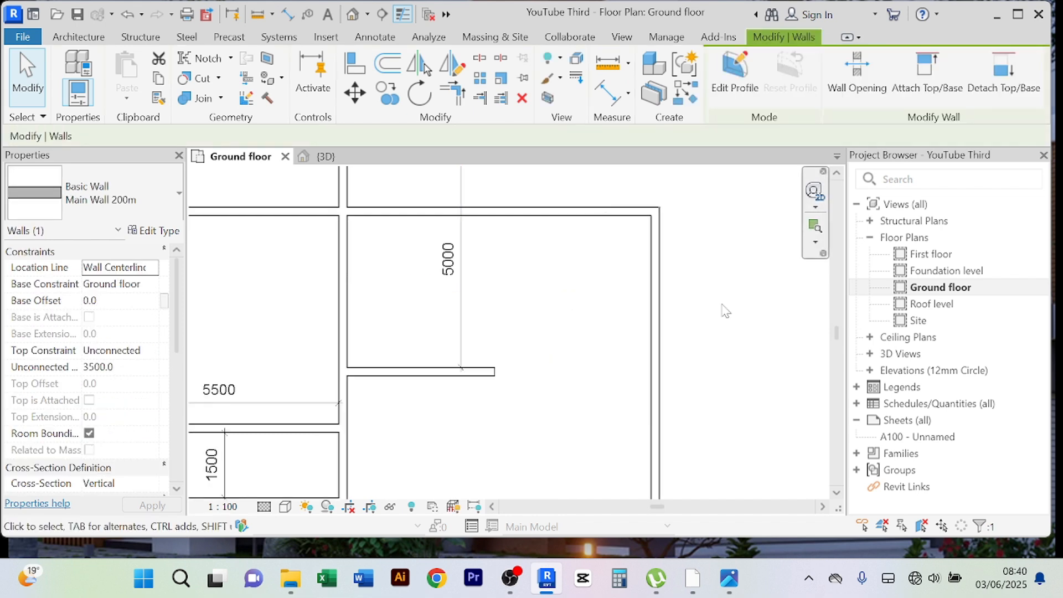
# - Offset a copy of the upper middle room's left wall 4000 mm to the right
pyautogui.scroll(-2, 726, 308)
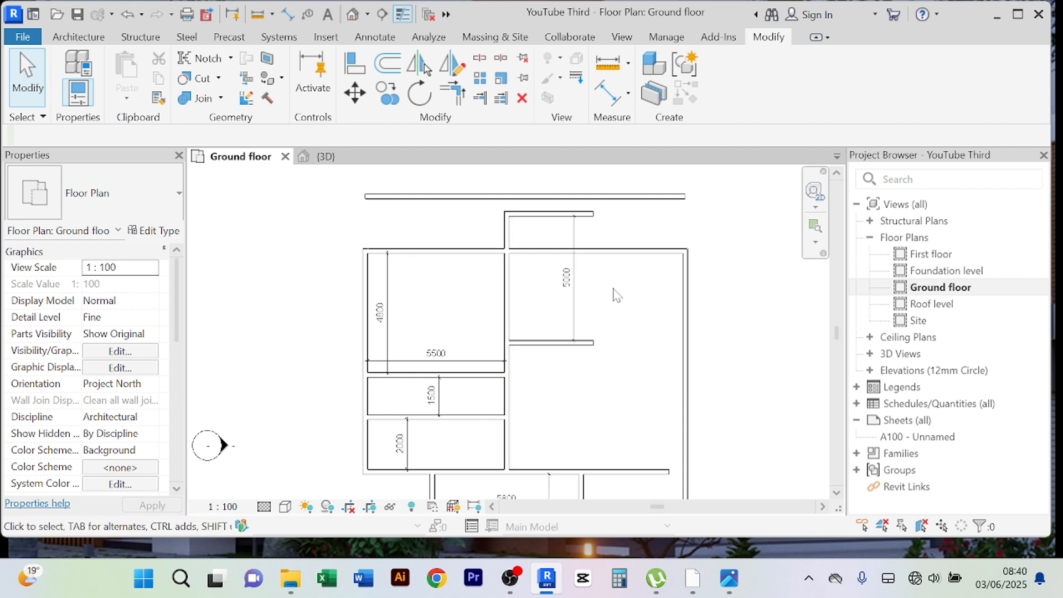
pyautogui.moveTo(621, 302); pyautogui.dragTo(563, 298, button='middle')
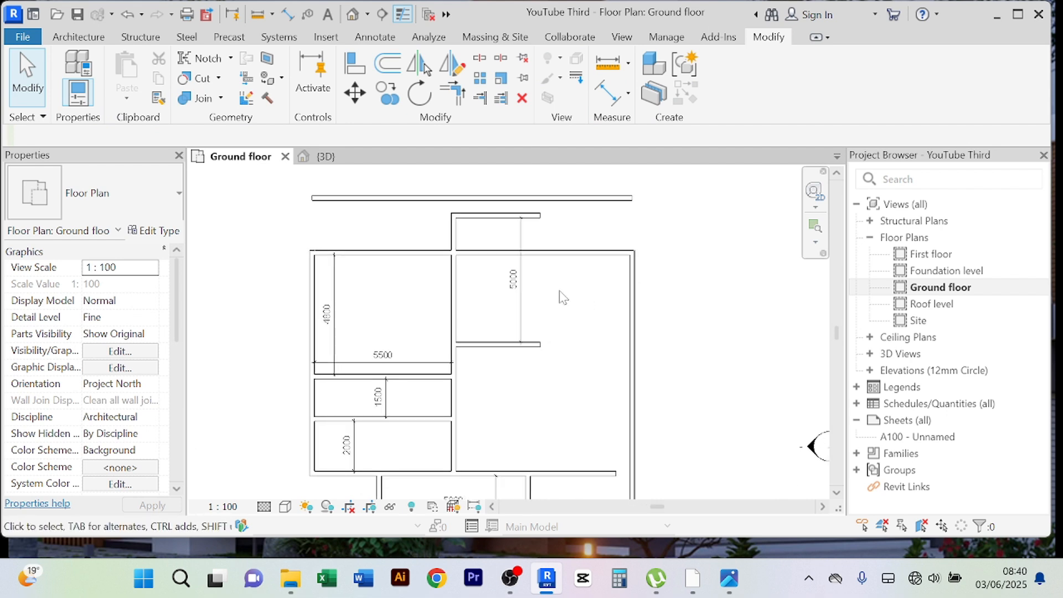
pyautogui.click(387, 63)
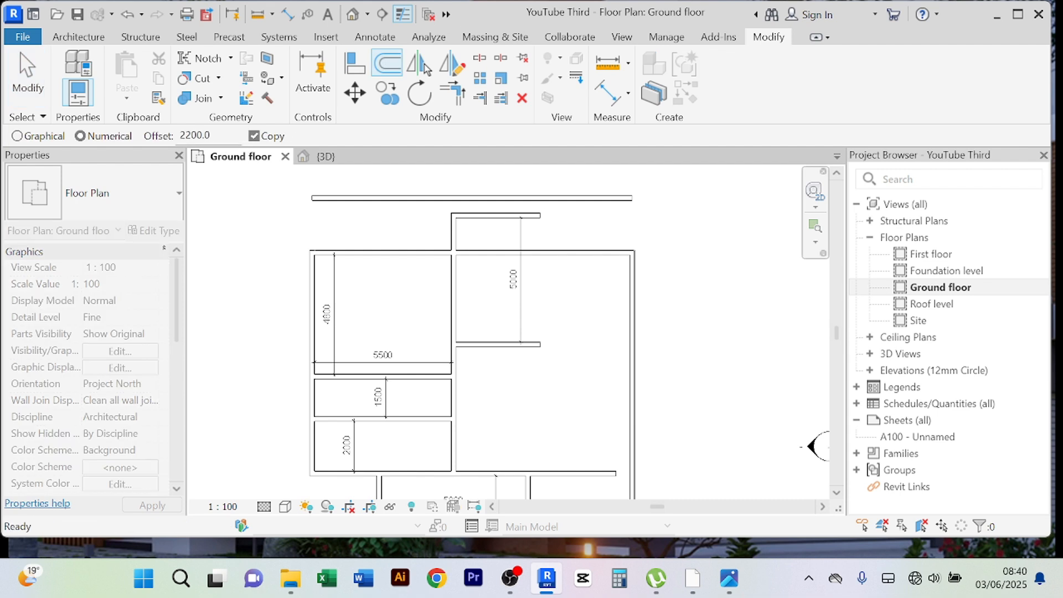
pyautogui.write('40')
pyautogui.press('Return')
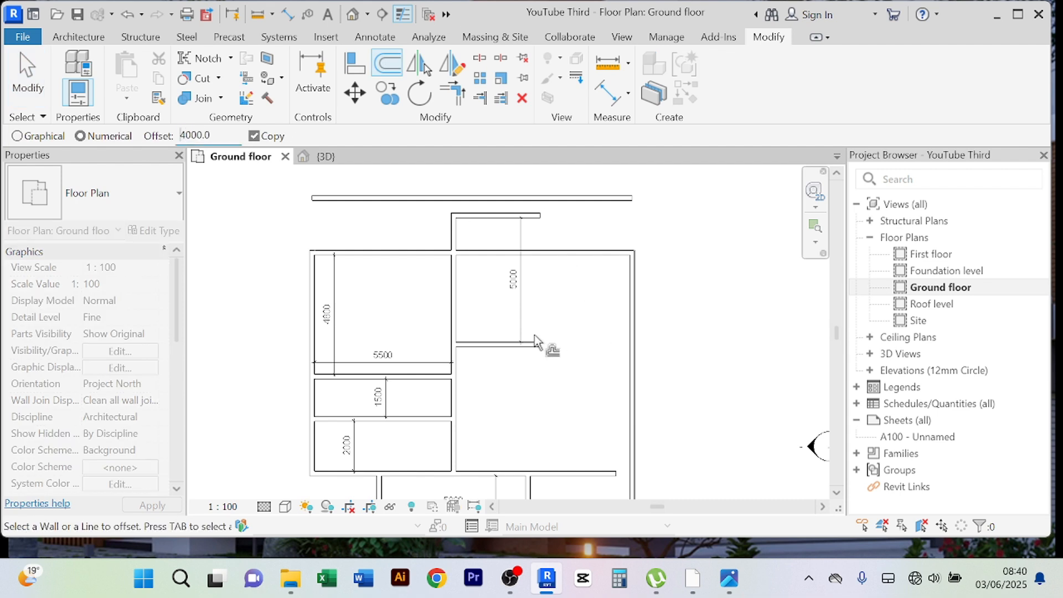
pyautogui.click(464, 300)
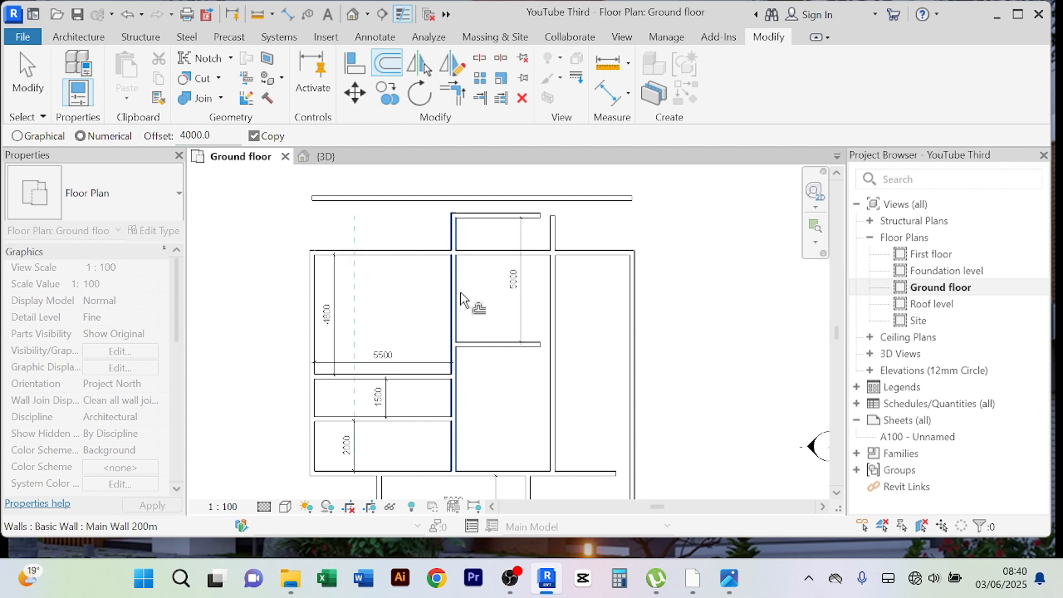
pyautogui.rightClick(722, 255)
pyautogui.click(745, 262)
pyautogui.rightClick(733, 235)
pyautogui.click(746, 243)
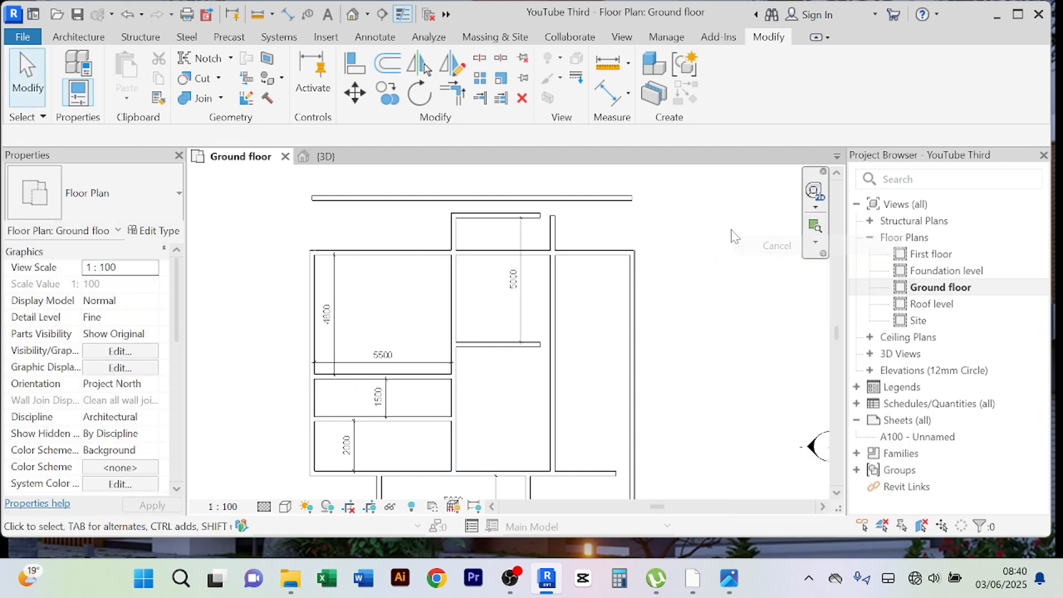
pyautogui.rightClick(732, 230)
pyautogui.click(747, 242)
# - Dimension the upper middle room's clear width between its left wall and the new offset wall
pyautogui.moveTo(748, 255); pyautogui.dragTo(688, 238, button='middle')
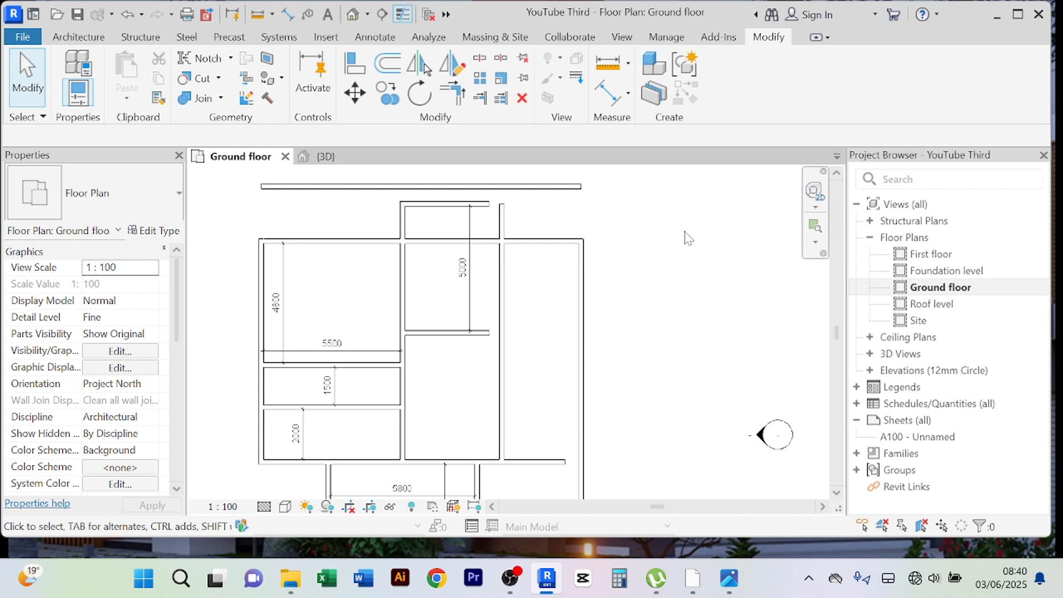
pyautogui.click(607, 91)
pyautogui.click(406, 303)
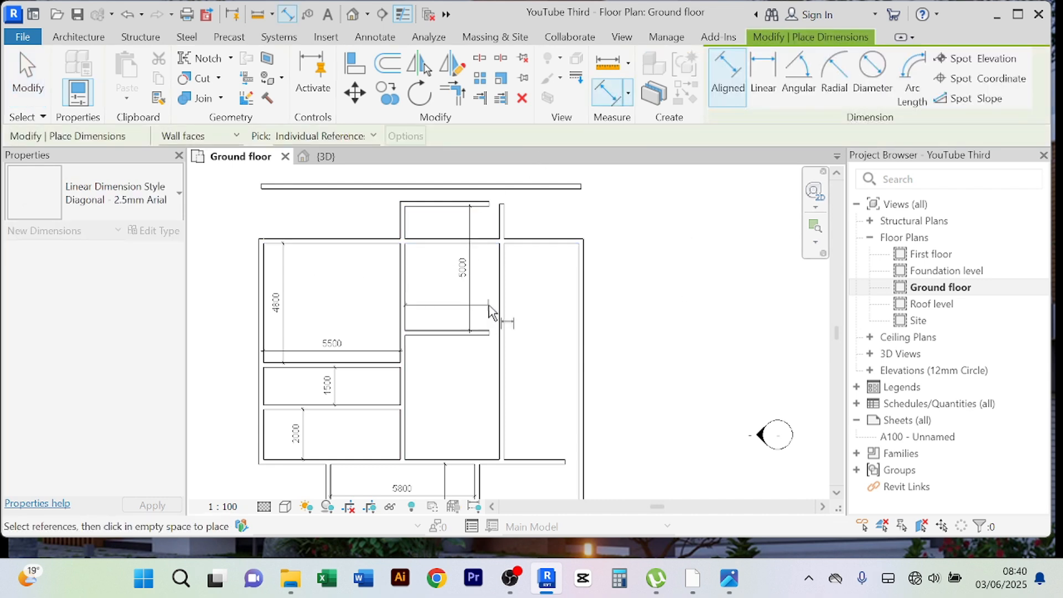
pyautogui.click(501, 312)
pyautogui.click(501, 312)
pyautogui.rightClick(656, 251)
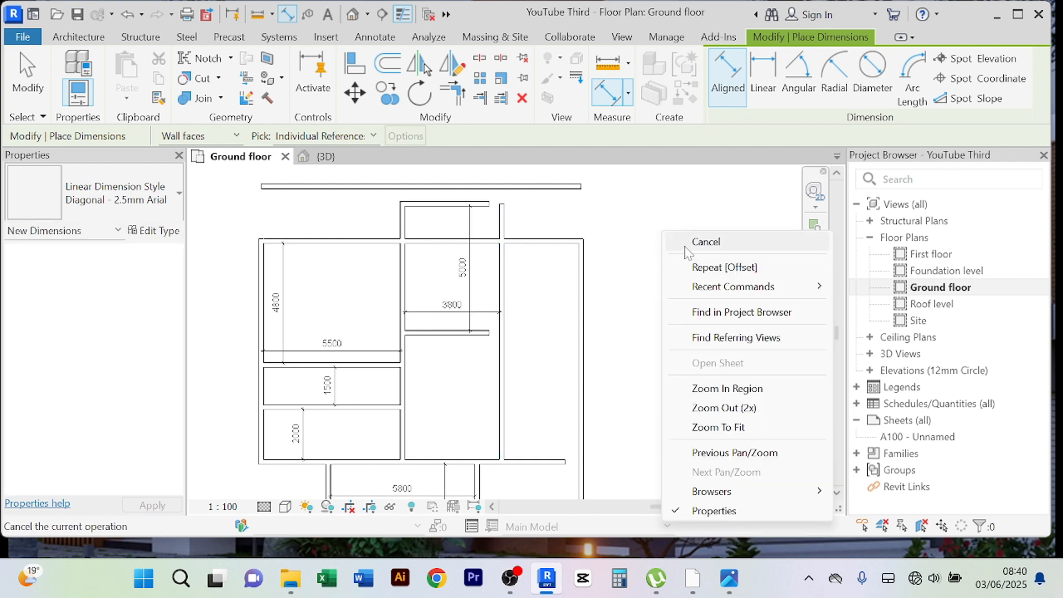
pyautogui.click(698, 263)
# - Move the new right wall by setting the upper middle room's clear width to 4 m
pyautogui.click(501, 260)
pyautogui.scroll(2, 460, 307)
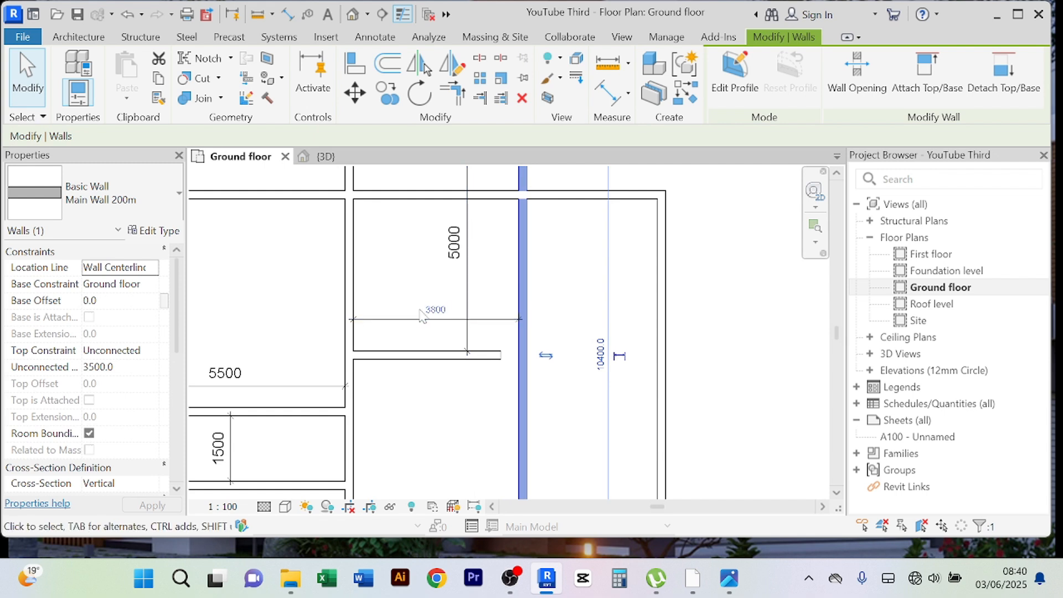
pyautogui.click(434, 310)
pyautogui.write('4m')
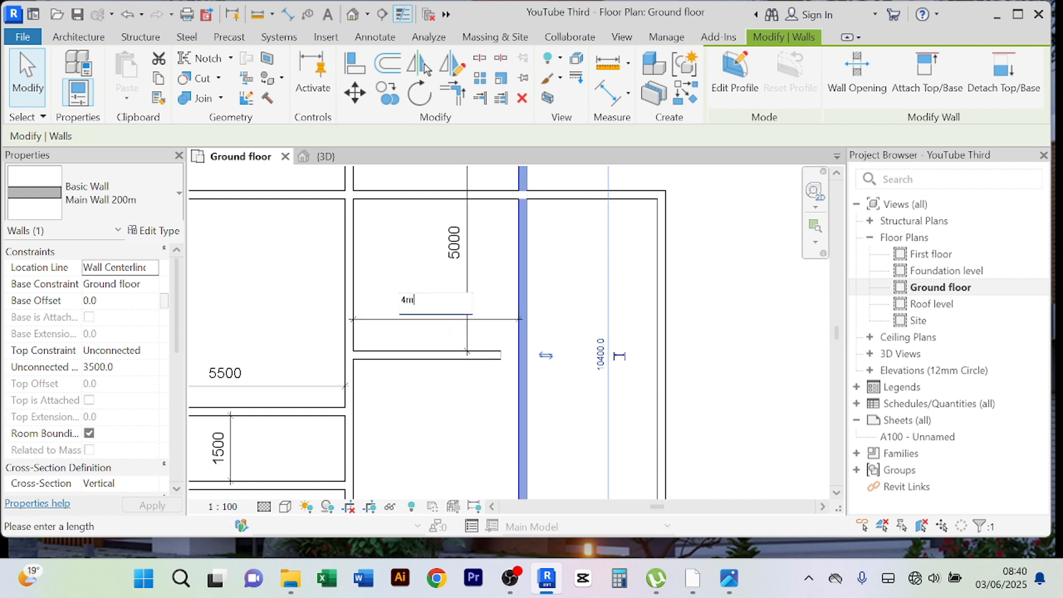
pyautogui.press('Return')
pyautogui.scroll(-2, 579, 338)
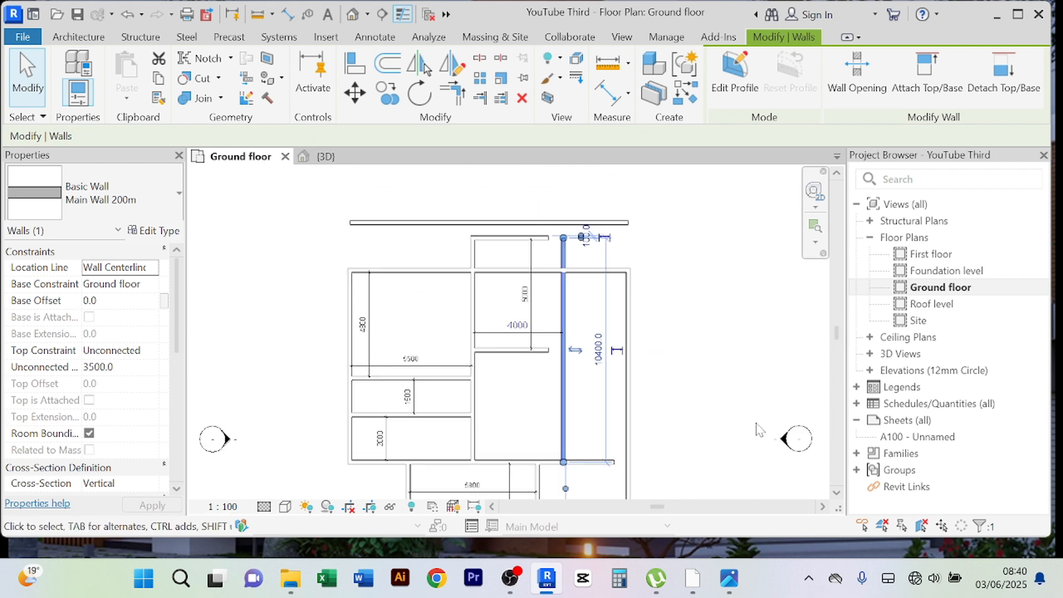
pyautogui.moveTo(738, 387); pyautogui.dragTo(706, 353, button='middle')
pyautogui.click(685, 338)
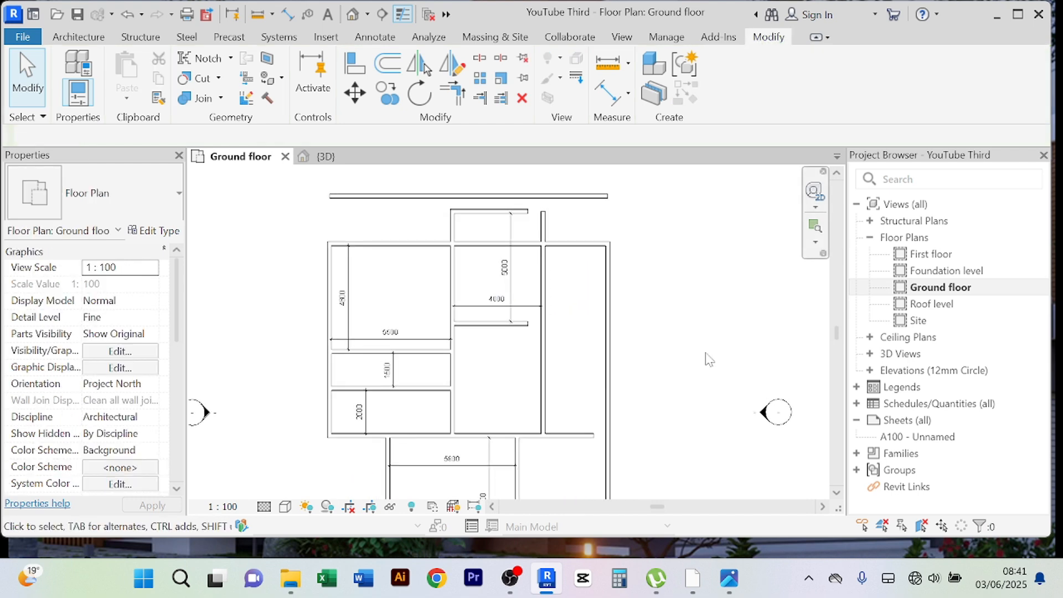
# - Extend the upper middle room's bottom wall to meet the room's right wall
pyautogui.scroll(2, 528, 326)
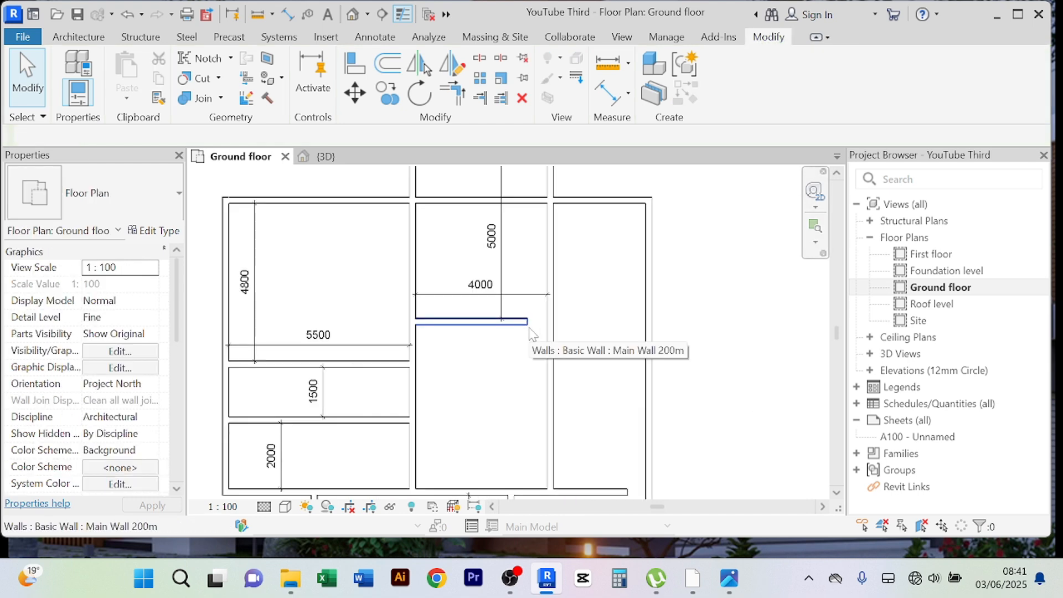
pyautogui.click(528, 324)
pyautogui.moveTo(529, 321); pyautogui.dragTo(552, 321)
pyautogui.click(684, 307)
# - Extend the upper middle room's top wall to its right wall, and that right wall up to the long topmost wall
pyautogui.scroll(-1, 693, 313)
pyautogui.moveTo(716, 310); pyautogui.dragTo(699, 380, button='middle')
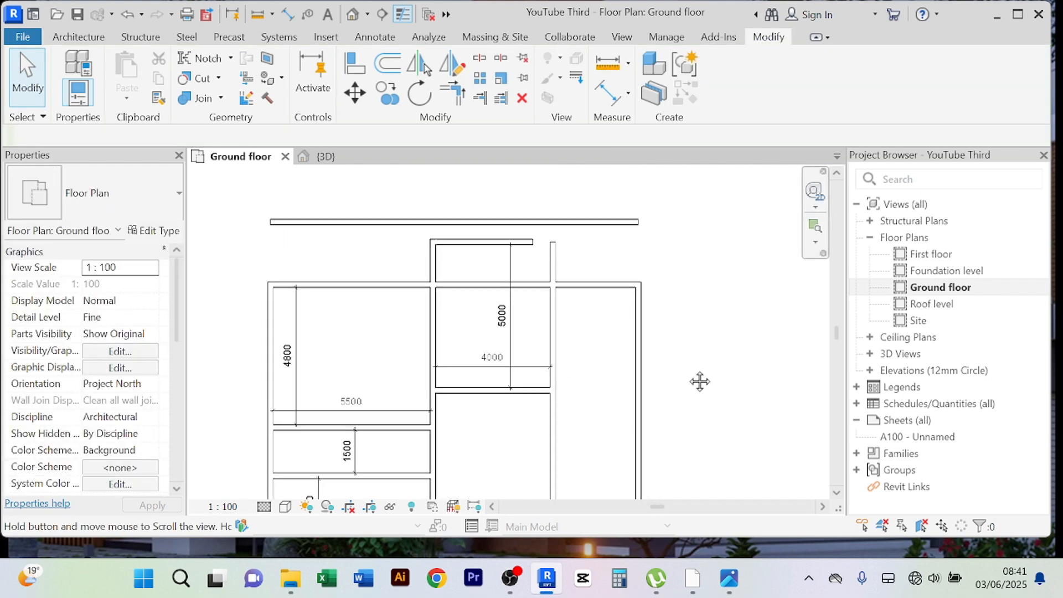
pyautogui.click(536, 252)
pyautogui.moveTo(533, 242); pyautogui.dragTo(552, 222)
pyautogui.click(583, 266)
pyautogui.click(553, 266)
pyautogui.click(742, 288)
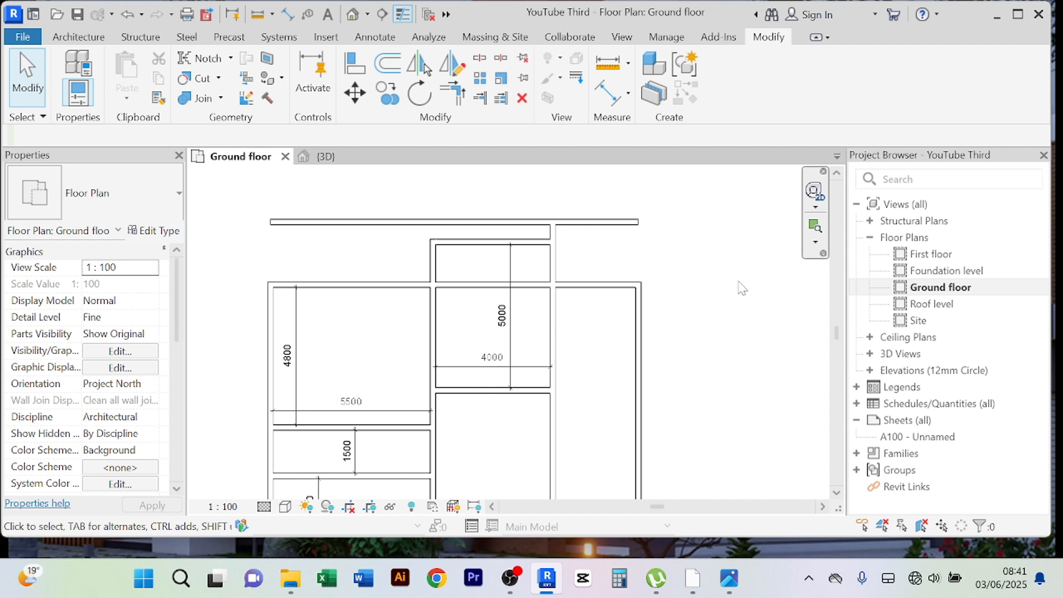
# - Trim the upper middle room's right wall and the long topmost wall into a corner, keeping the part right of it
pyautogui.click(554, 268)
pyautogui.click(458, 95)
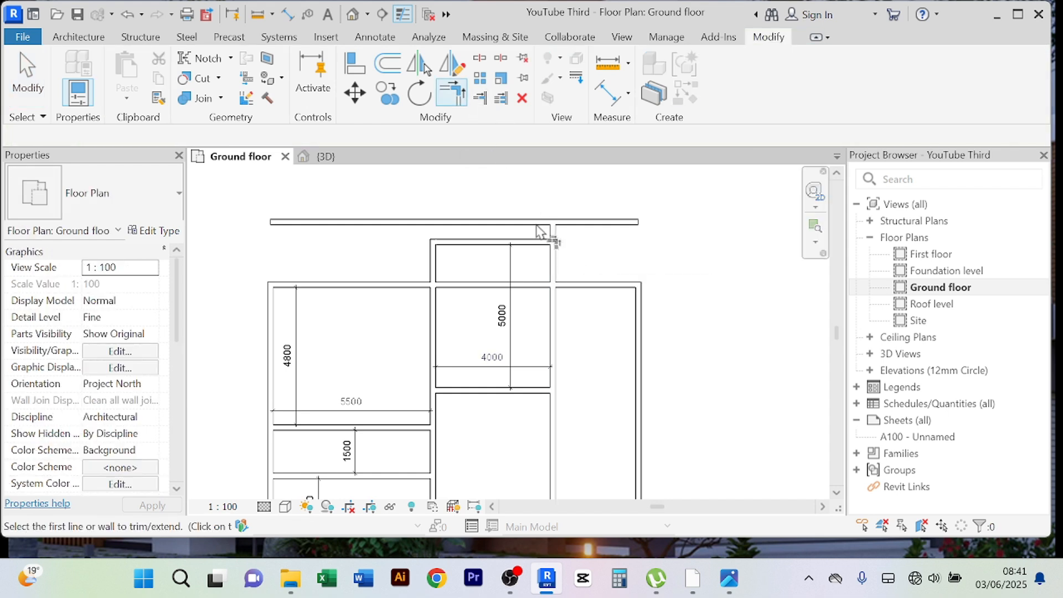
pyautogui.click(554, 263)
pyautogui.click(586, 221)
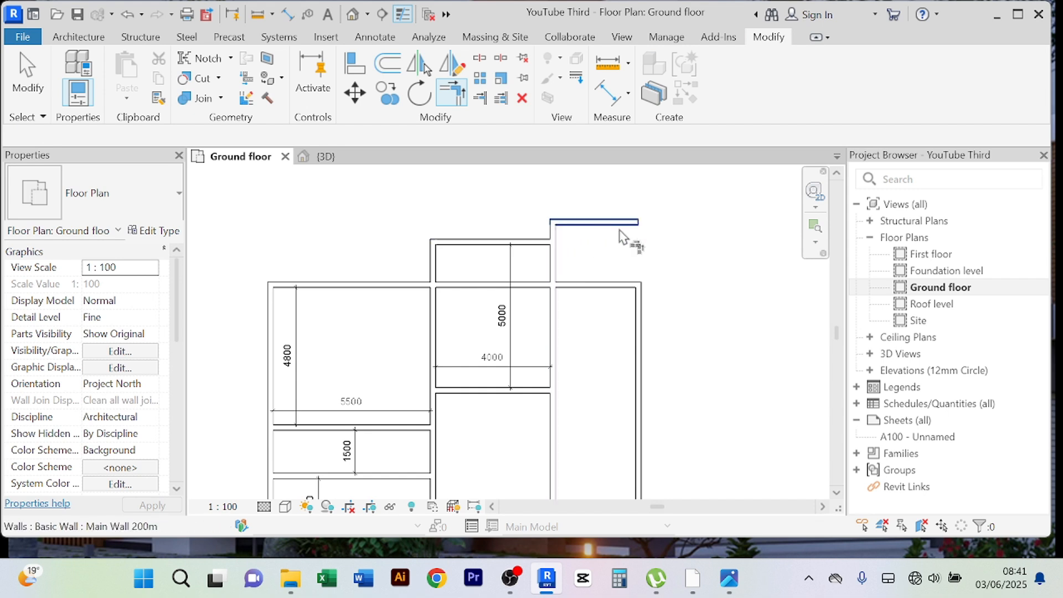
pyautogui.rightClick(684, 218)
pyautogui.click(714, 228)
pyautogui.rightClick(704, 205)
pyautogui.click(731, 216)
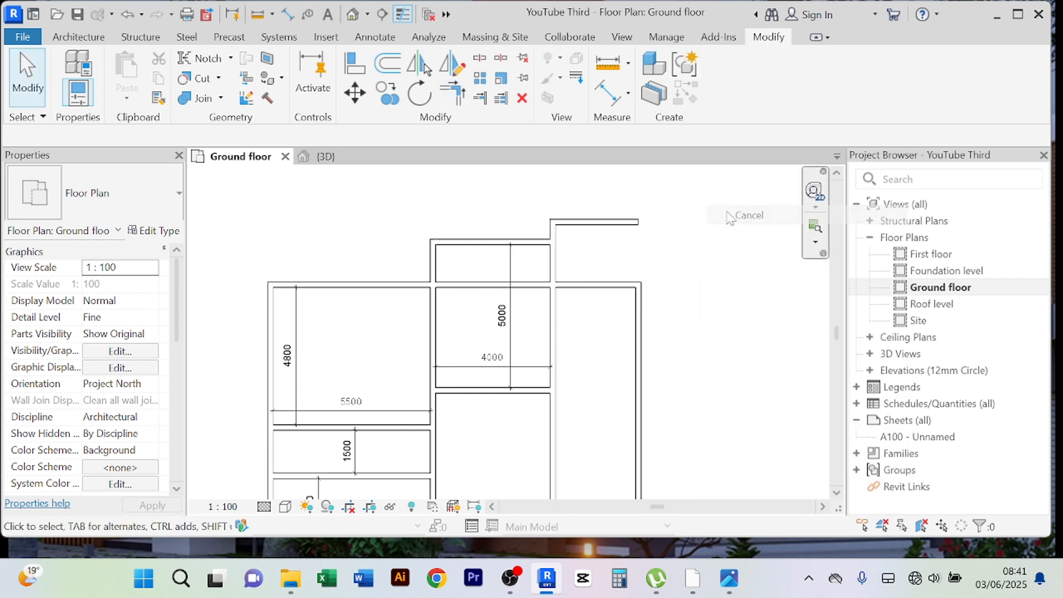
# - Offset a copy of the upper middle room's right wall 5000 mm to the right
pyautogui.scroll(-3, 612, 225)
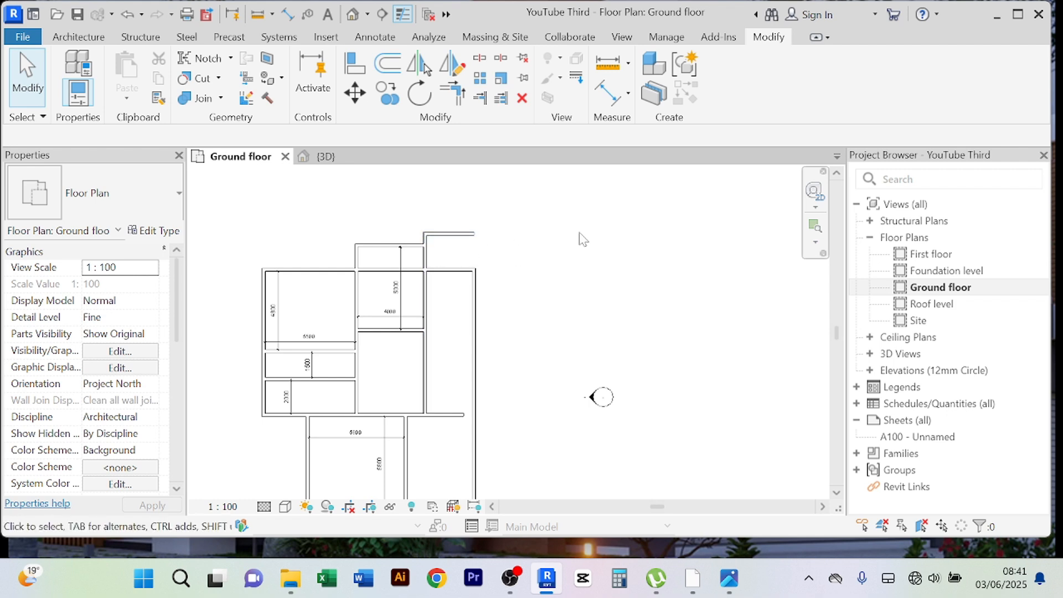
pyautogui.click(426, 302)
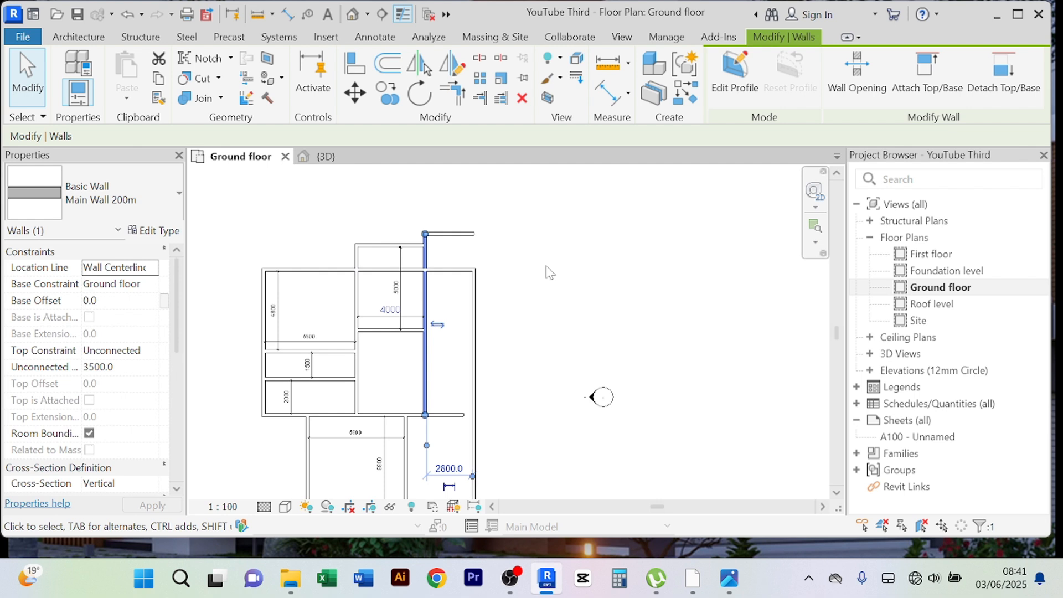
pyautogui.click(388, 64)
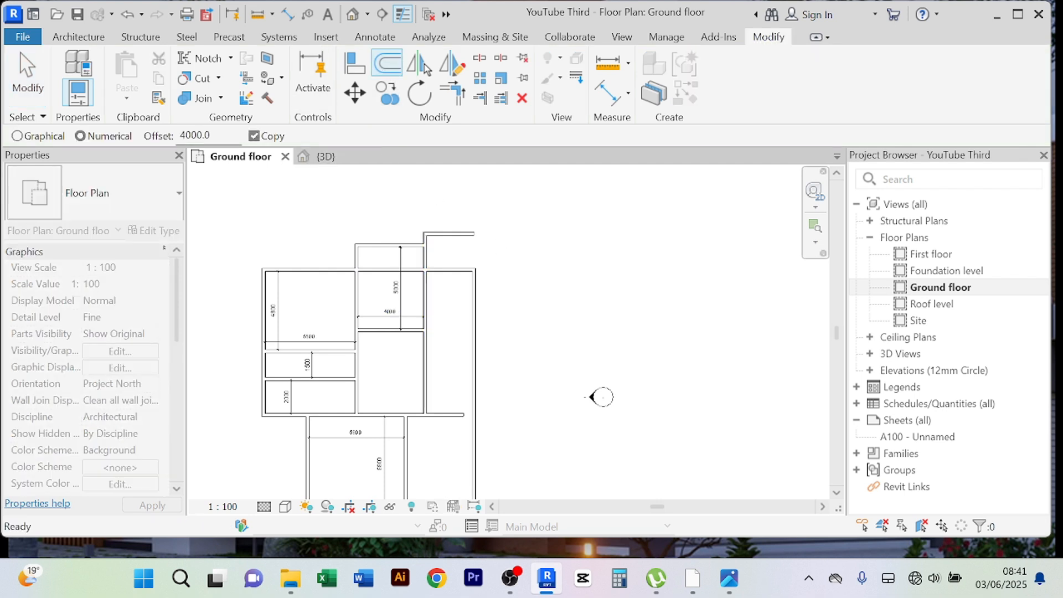
pyautogui.moveTo(206, 135); pyautogui.dragTo(171, 134)
pyautogui.write('5')
pyautogui.click(430, 260)
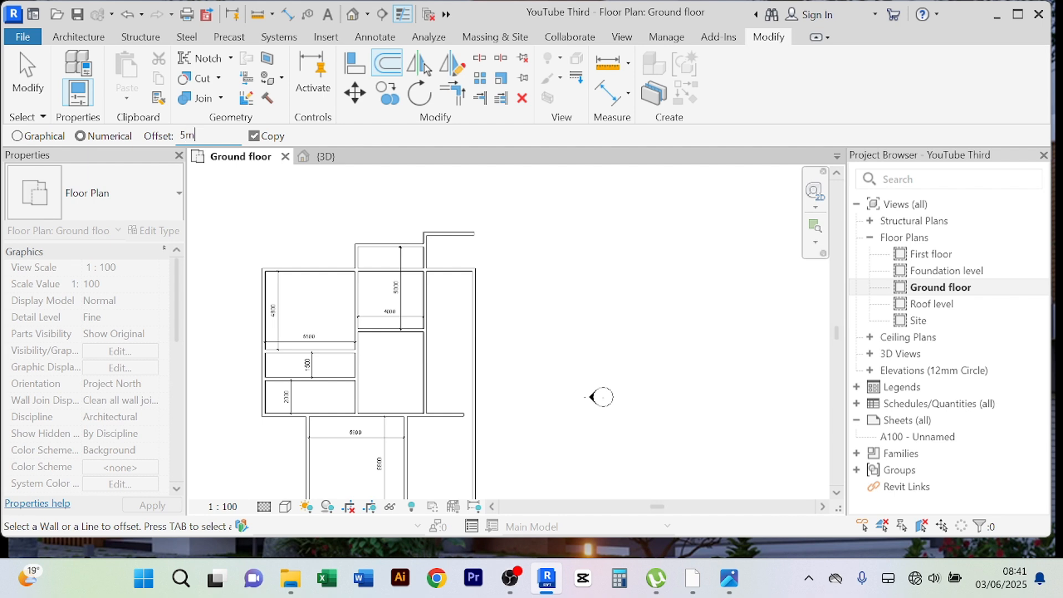
pyautogui.click(431, 270)
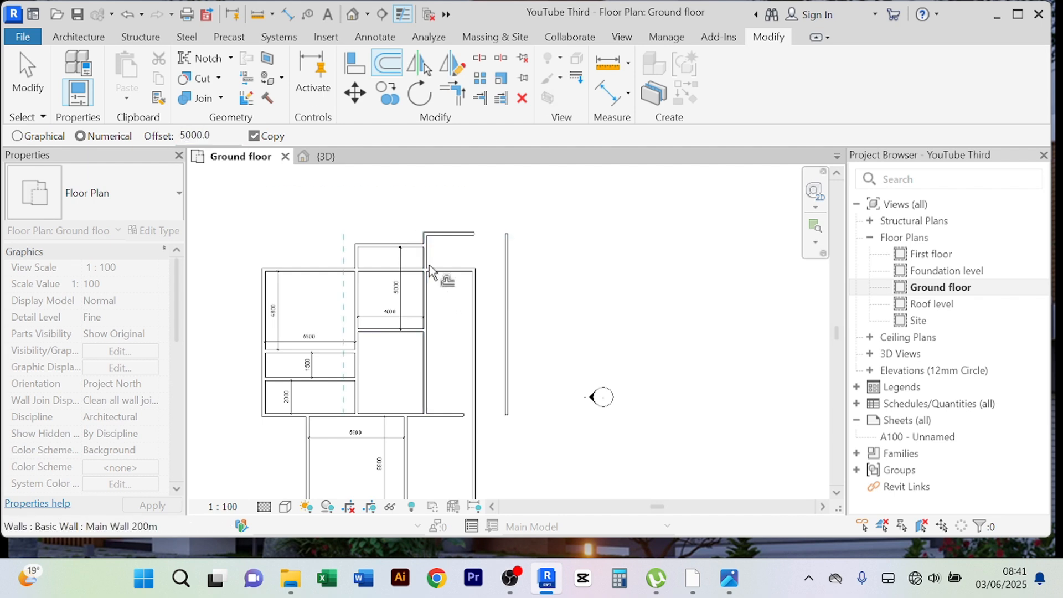
pyautogui.rightClick(570, 207)
pyautogui.click(581, 214)
pyautogui.rightClick(577, 189)
pyautogui.click(583, 199)
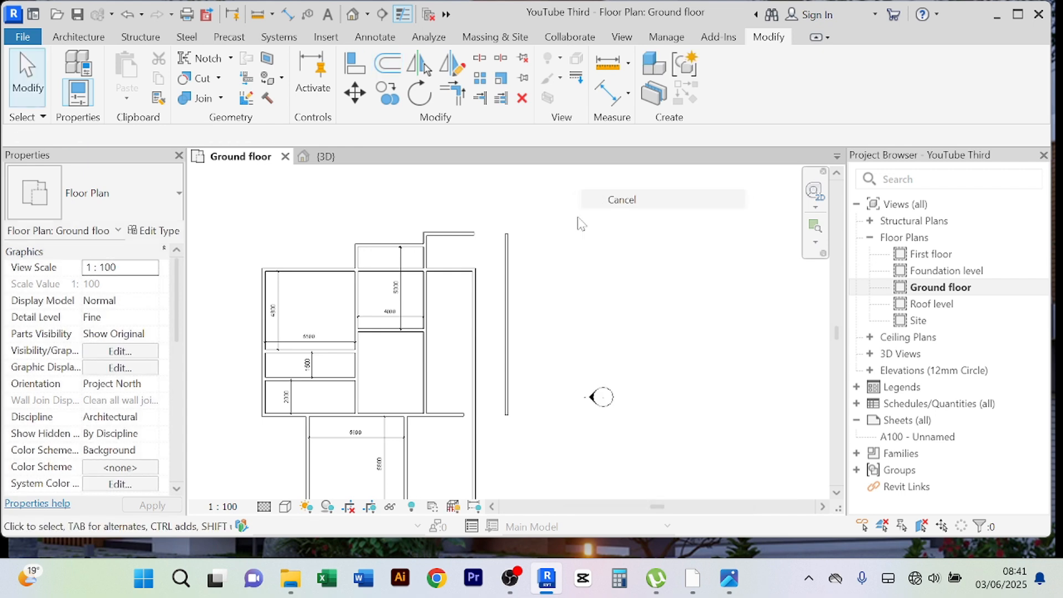
# - Trim the topmost wall and the new offset wall into the upper right room's top right corner
pyautogui.scroll(2, 563, 239)
pyautogui.scroll(-3, 563, 238)
pyautogui.scroll(3, 509, 292)
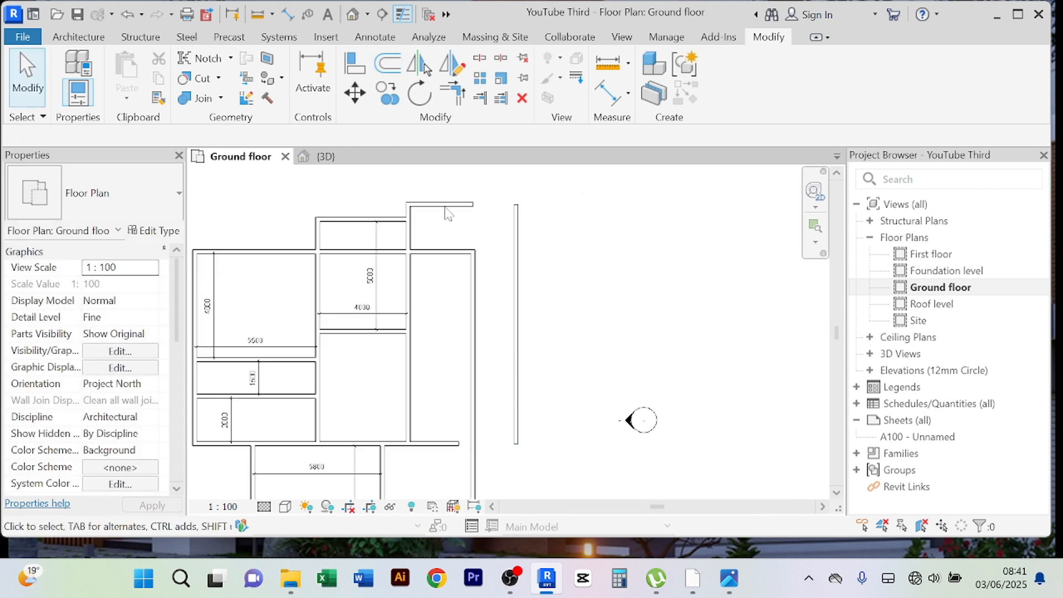
pyautogui.click(452, 91)
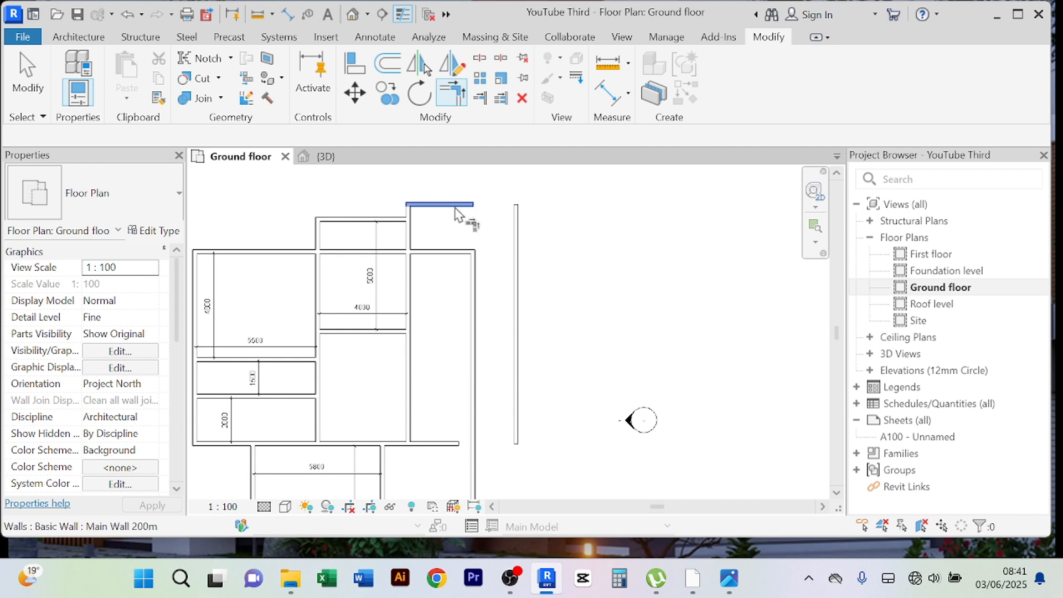
pyautogui.click(467, 214)
pyautogui.click(529, 237)
pyautogui.rightClick(615, 197)
pyautogui.click(615, 204)
pyautogui.rightClick(614, 200)
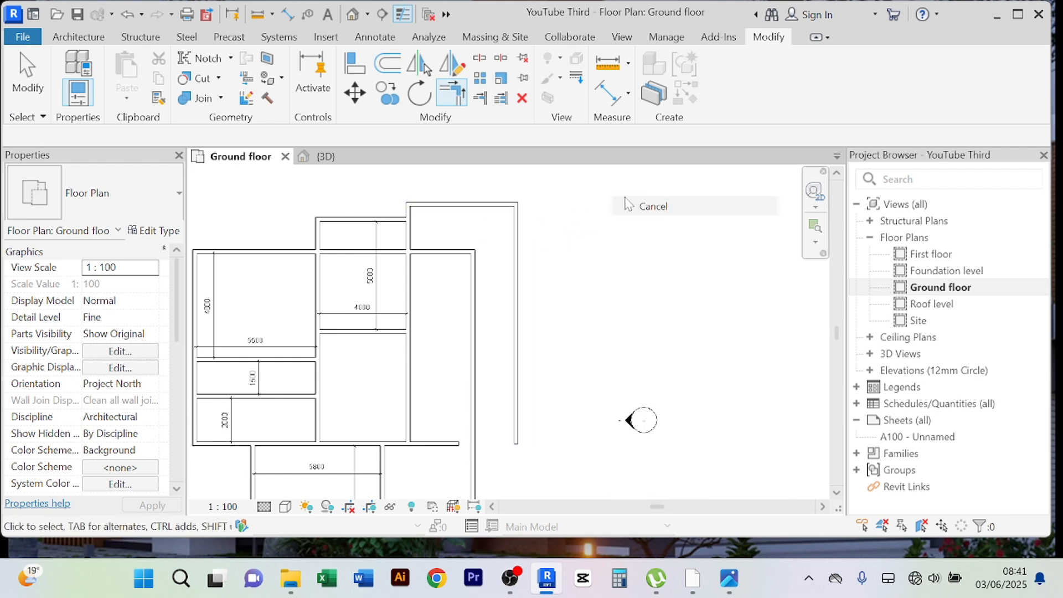
pyautogui.click(617, 206)
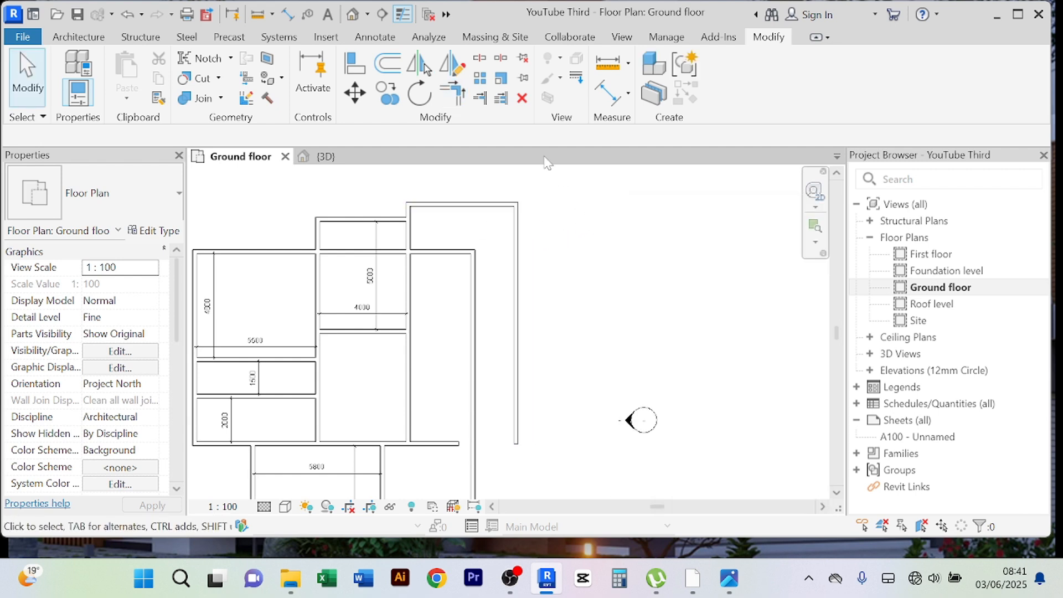
# - Trim the long horizontal wall and the offset wall into the upper right room's bottom right corner
pyautogui.click(452, 91)
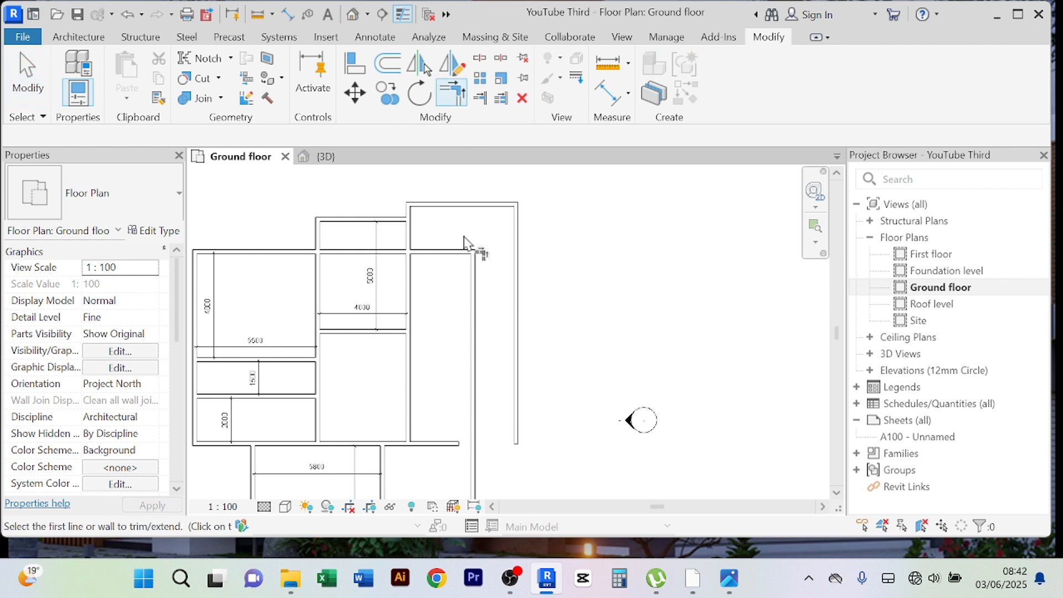
pyautogui.click(459, 252)
pyautogui.click(514, 259)
pyautogui.click(521, 237)
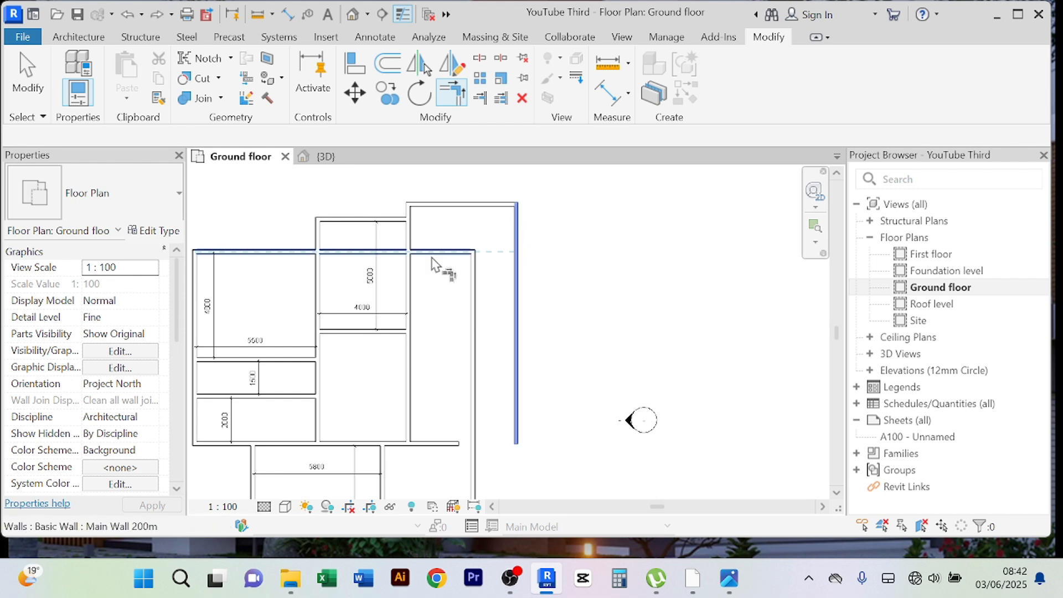
pyautogui.click(432, 258)
pyautogui.rightClick(585, 222)
pyautogui.click(600, 235)
pyautogui.rightClick(594, 213)
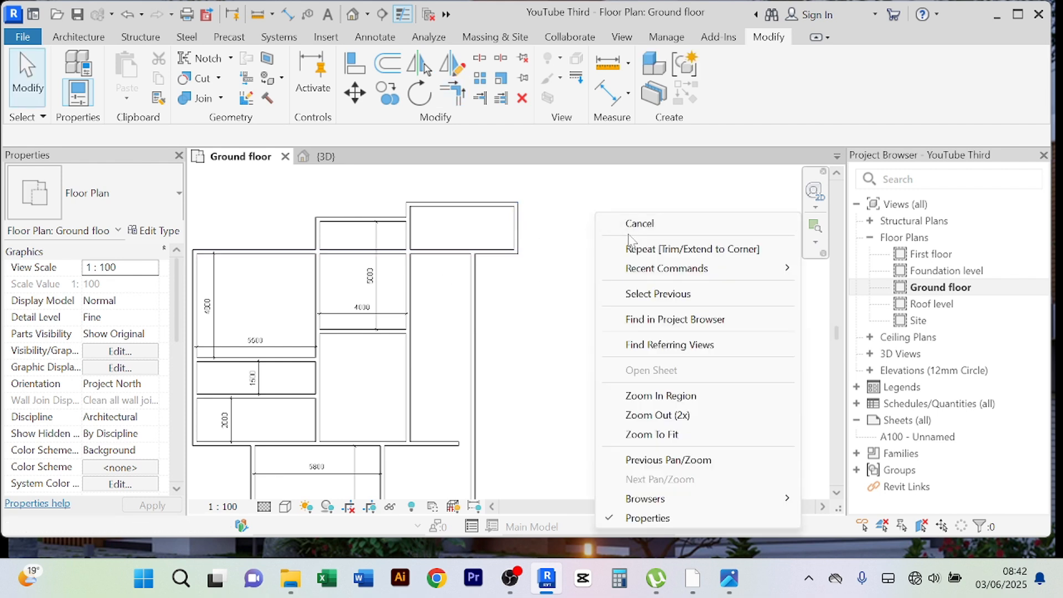
pyautogui.click(626, 228)
# - Dimension the upper right room's clear width between the inner faces of its side walls
pyautogui.scroll(-3, 627, 229)
pyautogui.moveTo(640, 239); pyautogui.dragTo(596, 293, button='middle')
pyautogui.scroll(4, 569, 262)
pyautogui.scroll(2, 554, 277)
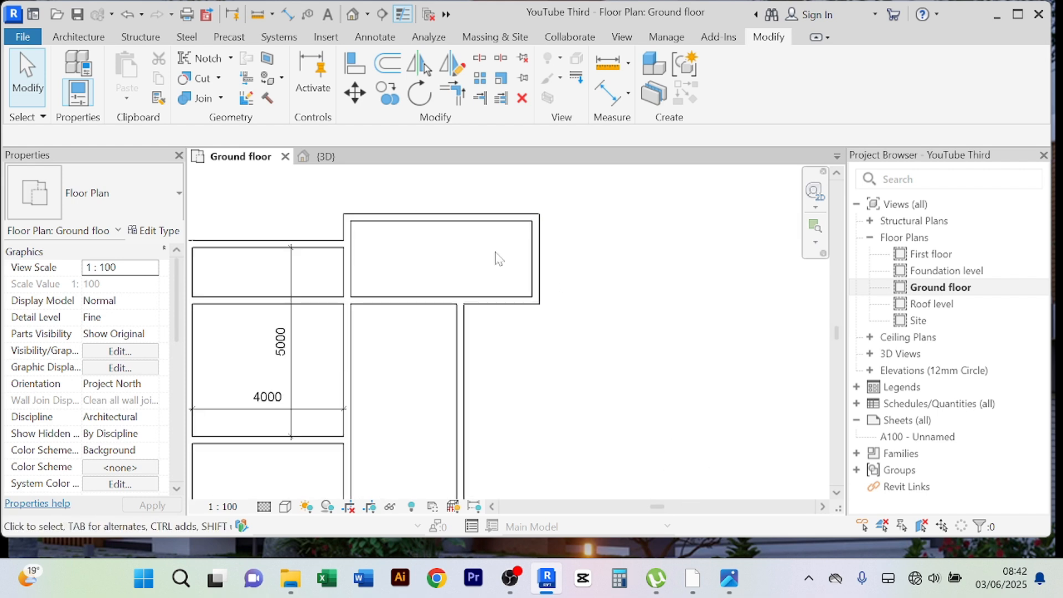
pyautogui.click(607, 93)
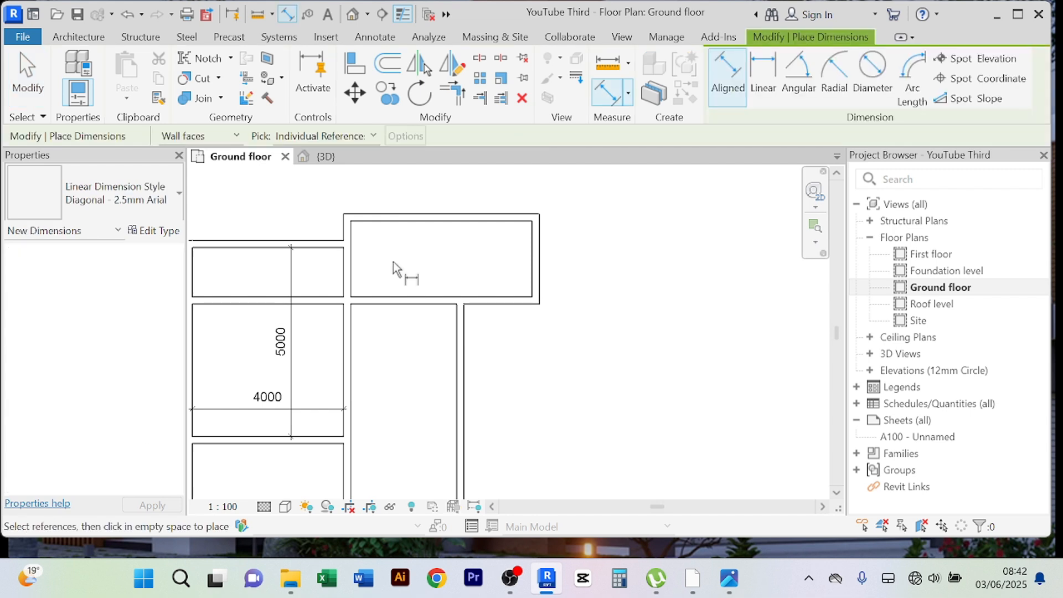
pyautogui.click(351, 267)
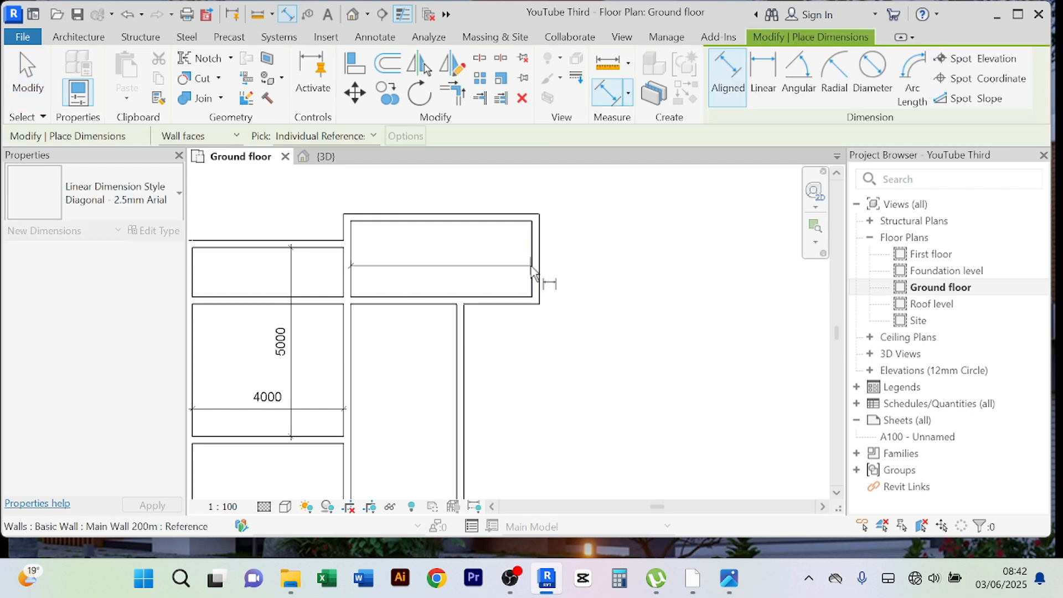
pyautogui.click(532, 275)
pyautogui.click(518, 275)
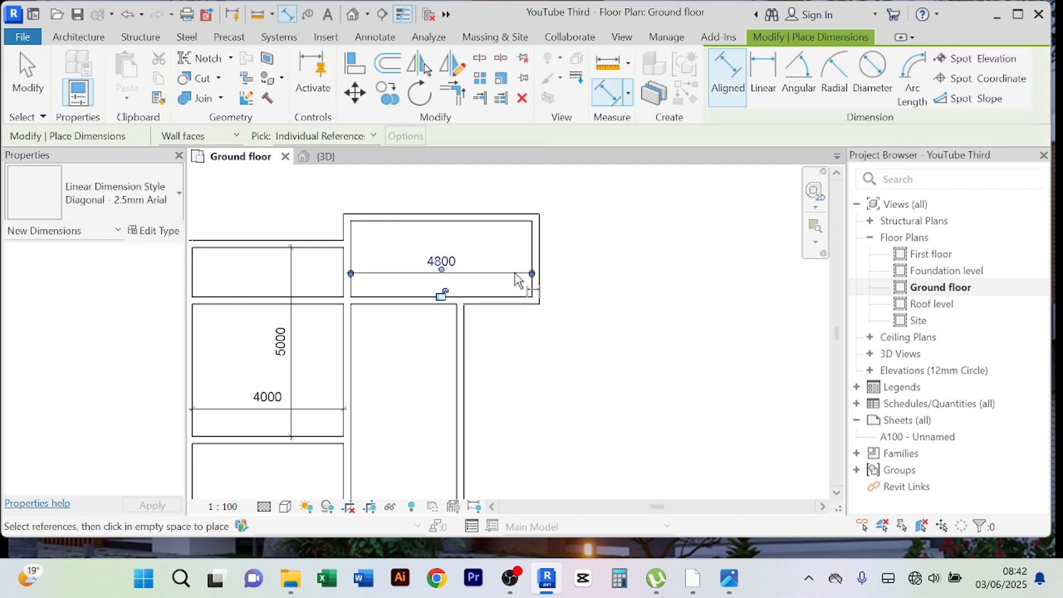
# - Dimension the upper right room's clear height between the inner faces of its top and bottom walls
pyautogui.click(490, 222)
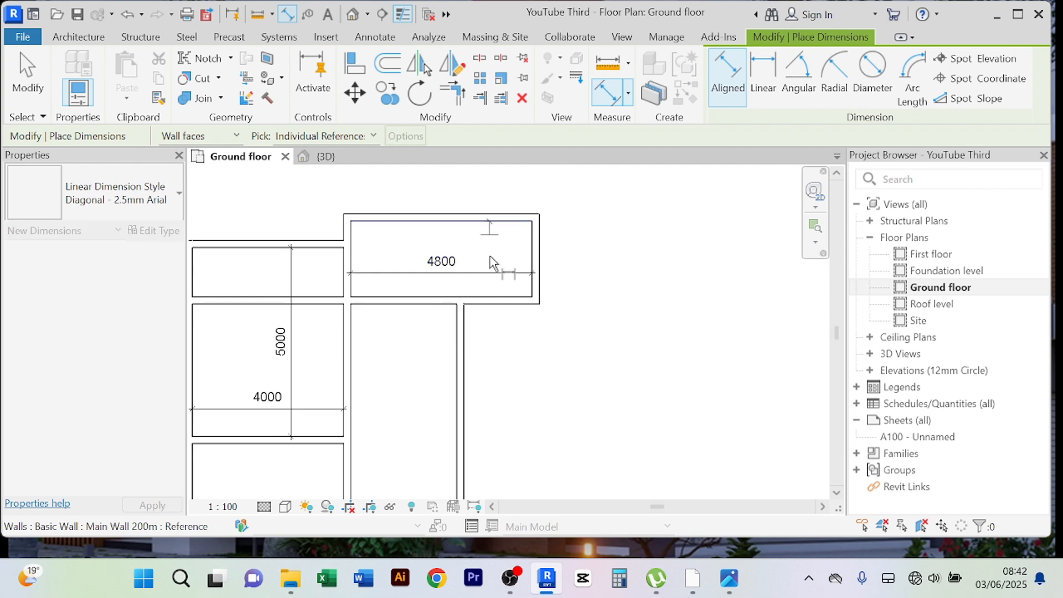
pyautogui.click(494, 299)
pyautogui.click(498, 297)
pyautogui.rightClick(602, 219)
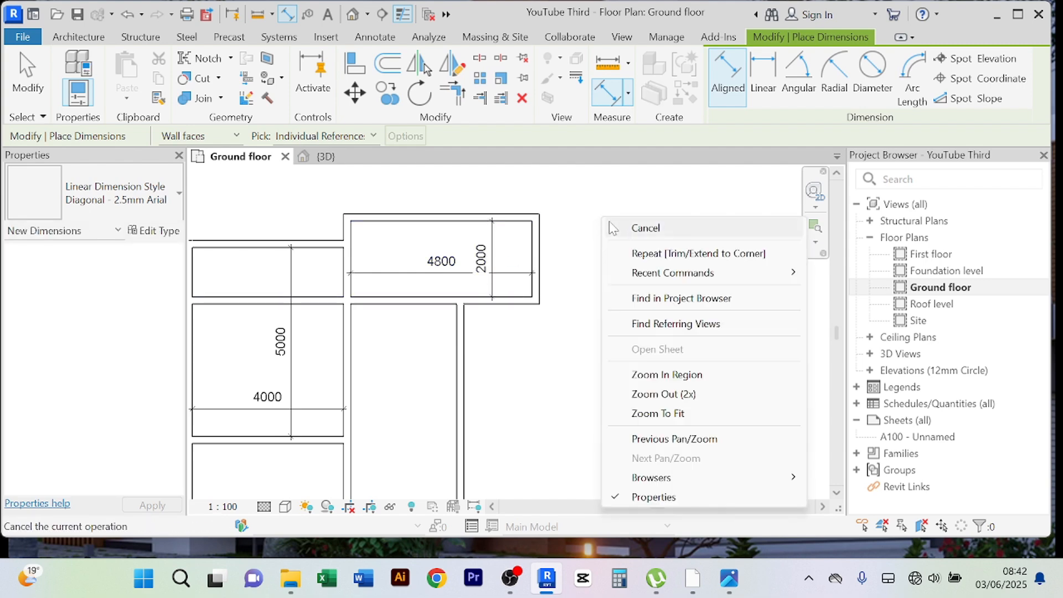
pyautogui.click(611, 227)
pyautogui.rightClick(605, 217)
pyautogui.click(614, 227)
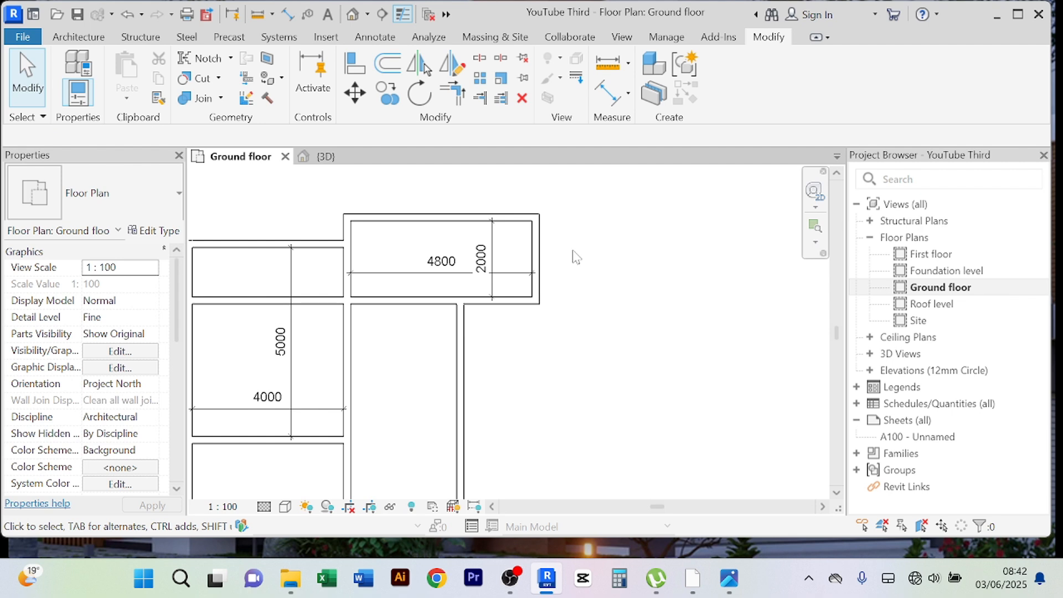
# - Move the upper right room's right wall by setting the room's clear width to 5 m
pyautogui.click(536, 257)
pyautogui.click(420, 255)
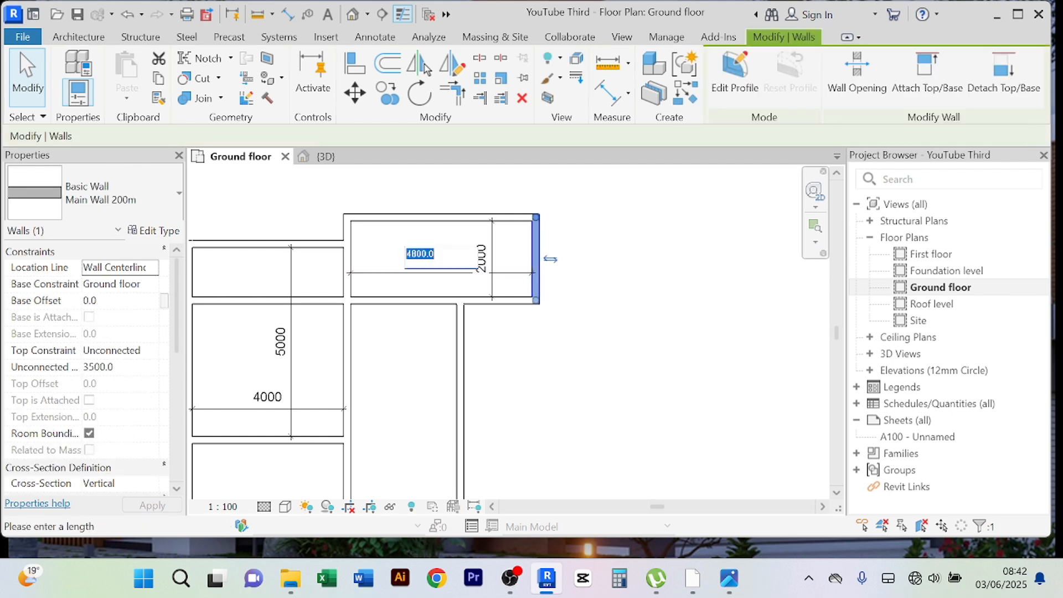
pyautogui.write('5m')
pyautogui.press('Return')
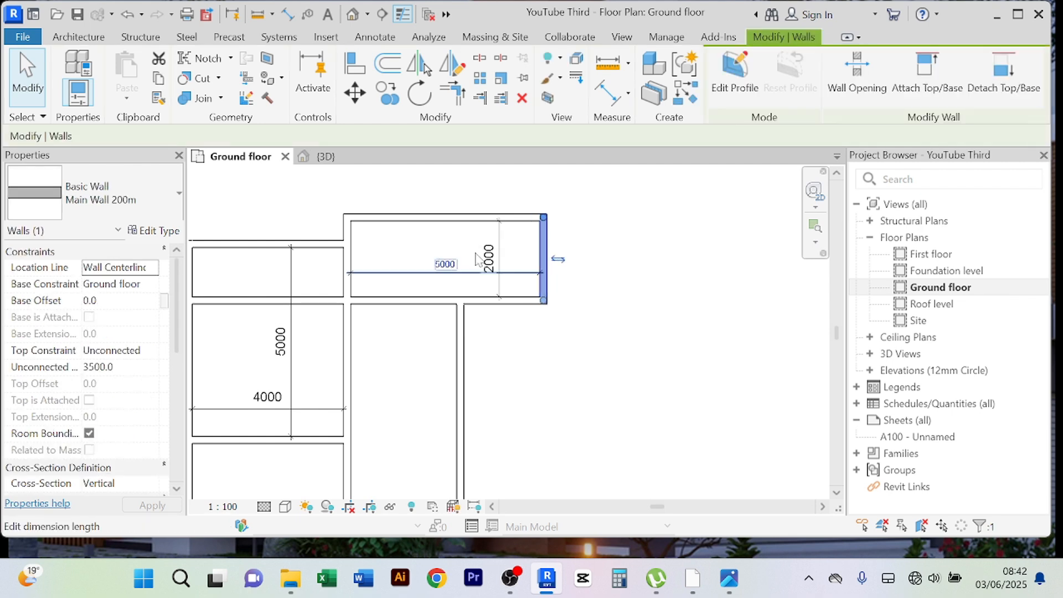
pyautogui.click(649, 256)
# - Move the upper right room's top wall by setting the room's clear height to 2.2 m
pyautogui.click(456, 219)
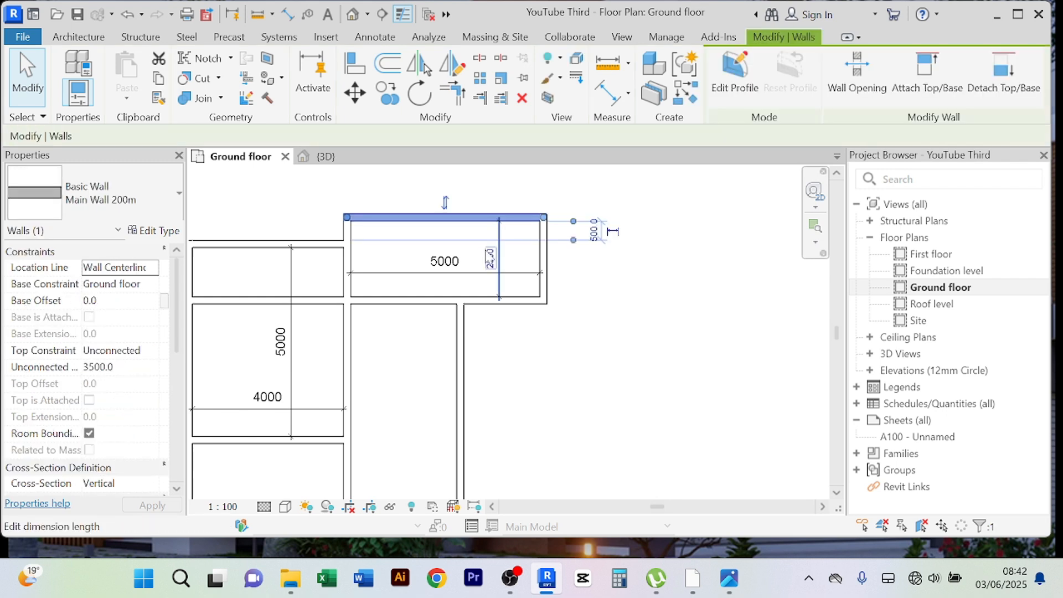
pyautogui.click(471, 258)
pyautogui.write('2.2m')
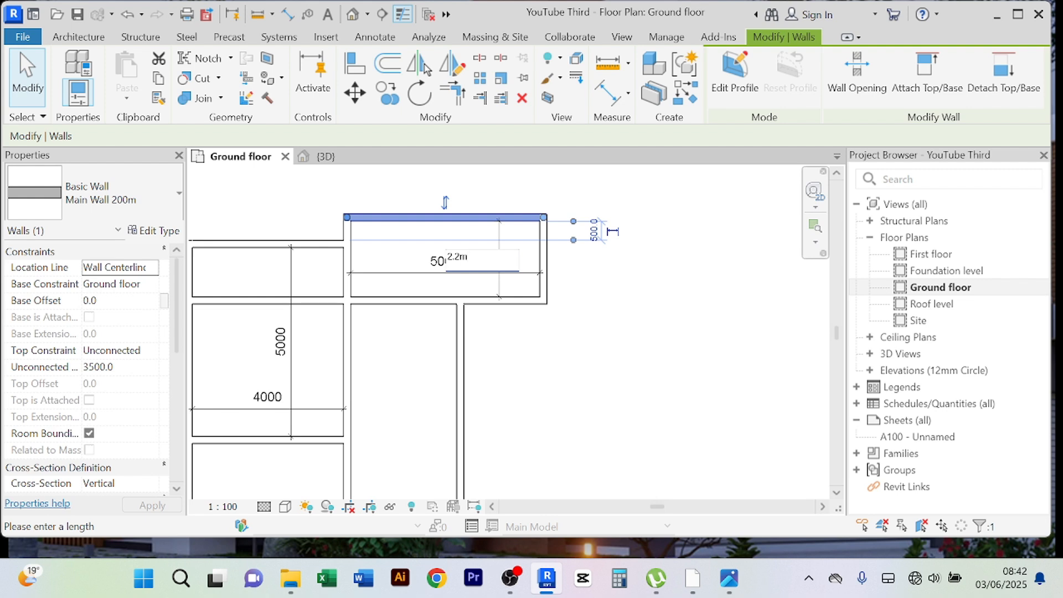
pyautogui.press('Return')
pyautogui.click(631, 309)
# - Split the long horizontal wall crossing the upper middle room at its junctions with the room's side walls
pyautogui.scroll(-2, 647, 332)
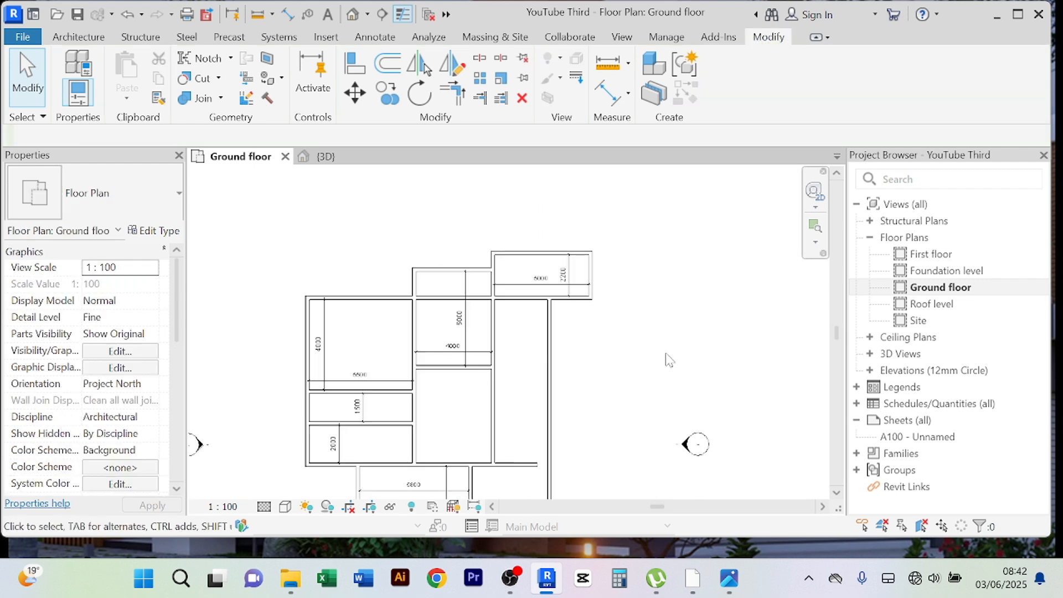
pyautogui.moveTo(668, 360); pyautogui.dragTo(629, 350, button='middle')
pyautogui.scroll(2, 592, 330)
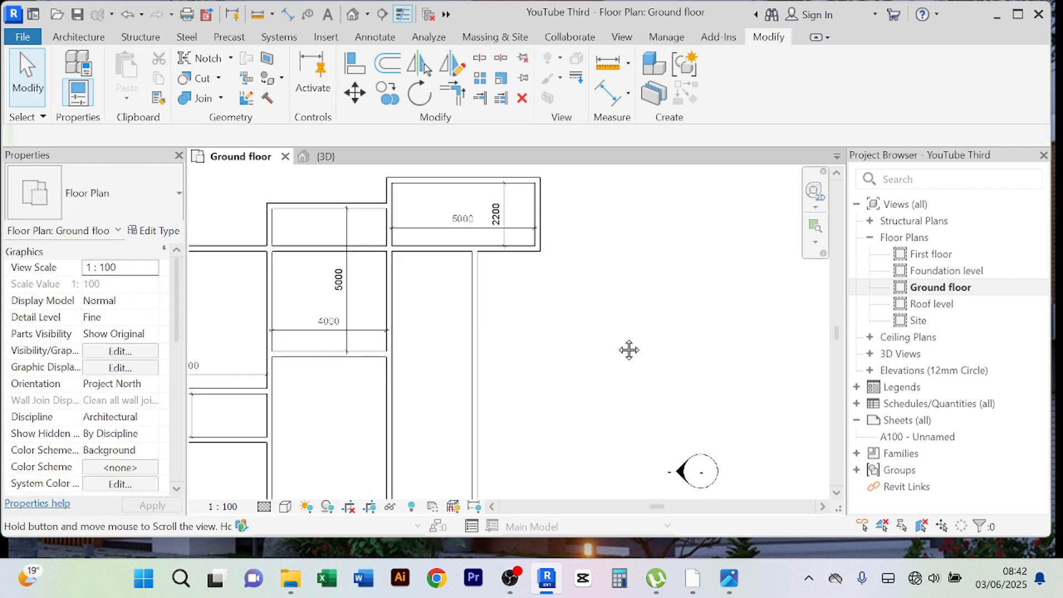
pyautogui.scroll(1, 623, 346)
pyautogui.click(285, 237)
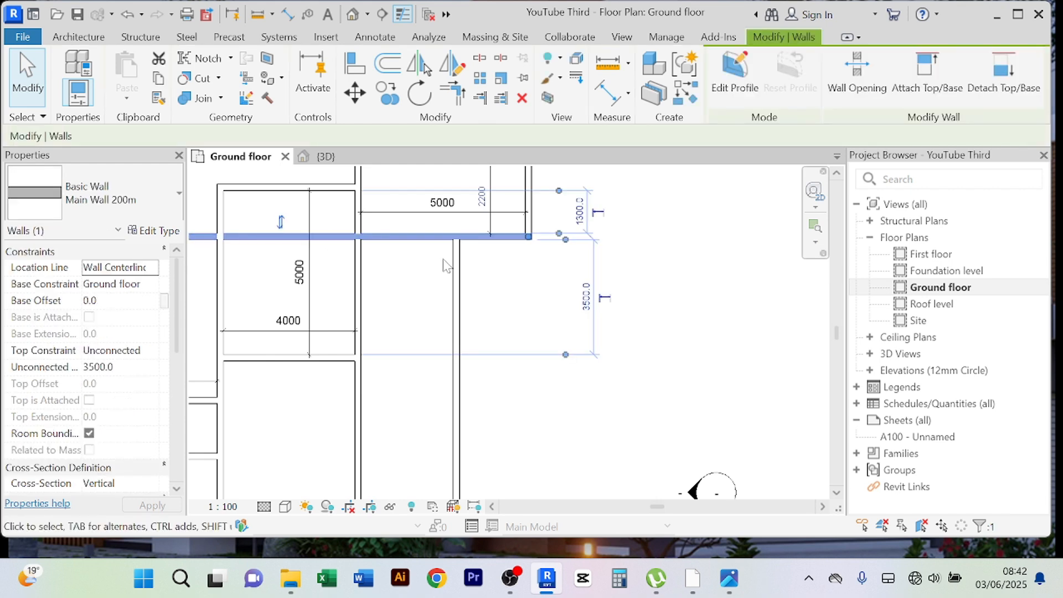
pyautogui.scroll(-2, 437, 274)
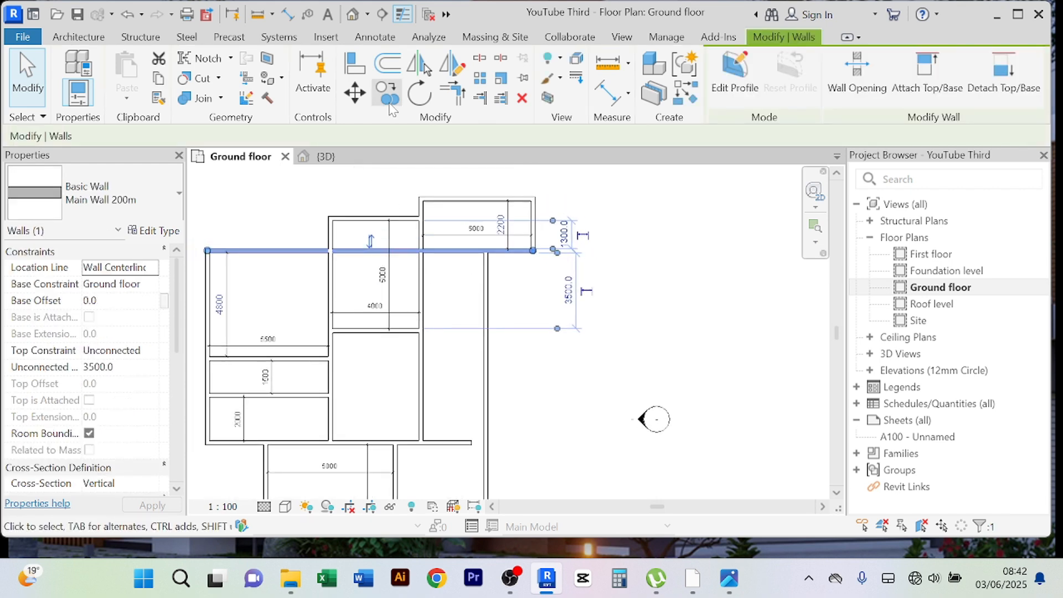
pyautogui.click(479, 58)
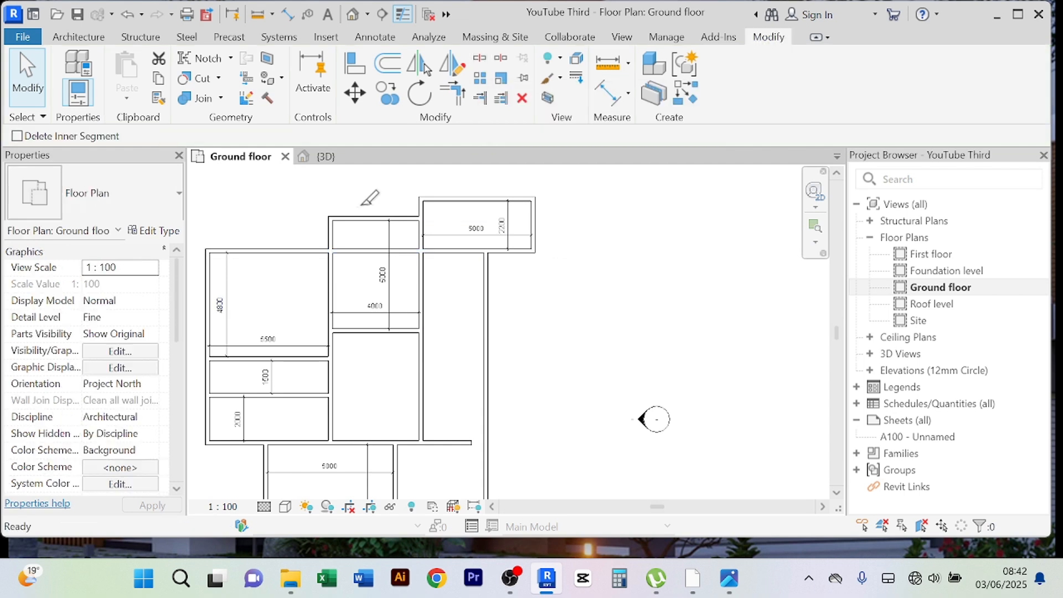
pyautogui.scroll(5, 370, 198)
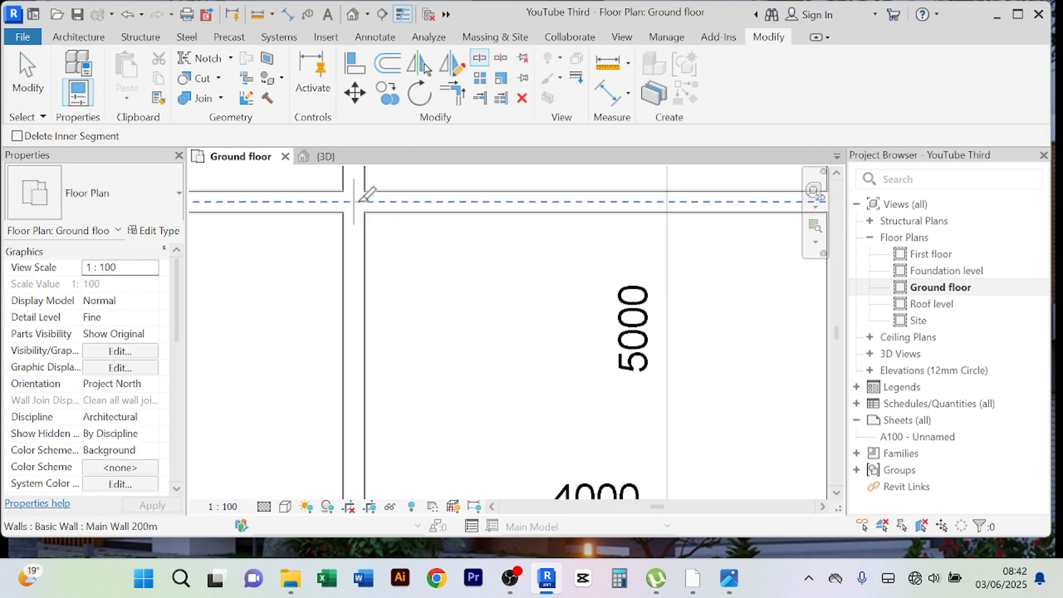
pyautogui.scroll(-3, 365, 195)
pyautogui.moveTo(646, 230); pyautogui.dragTo(622, 273, button='middle')
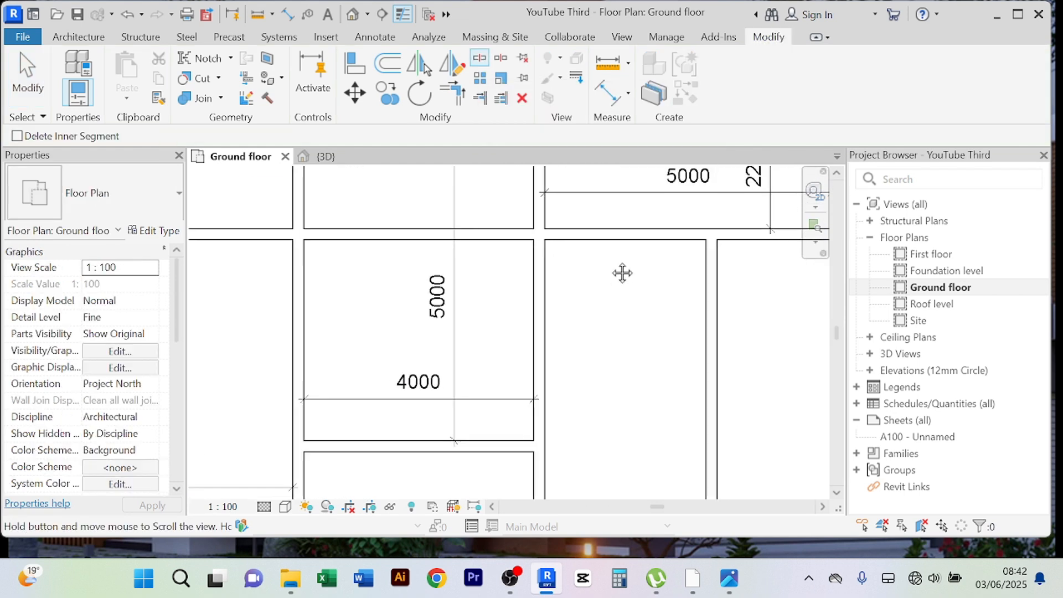
pyautogui.scroll(4, 547, 220)
pyautogui.scroll(2, 537, 228)
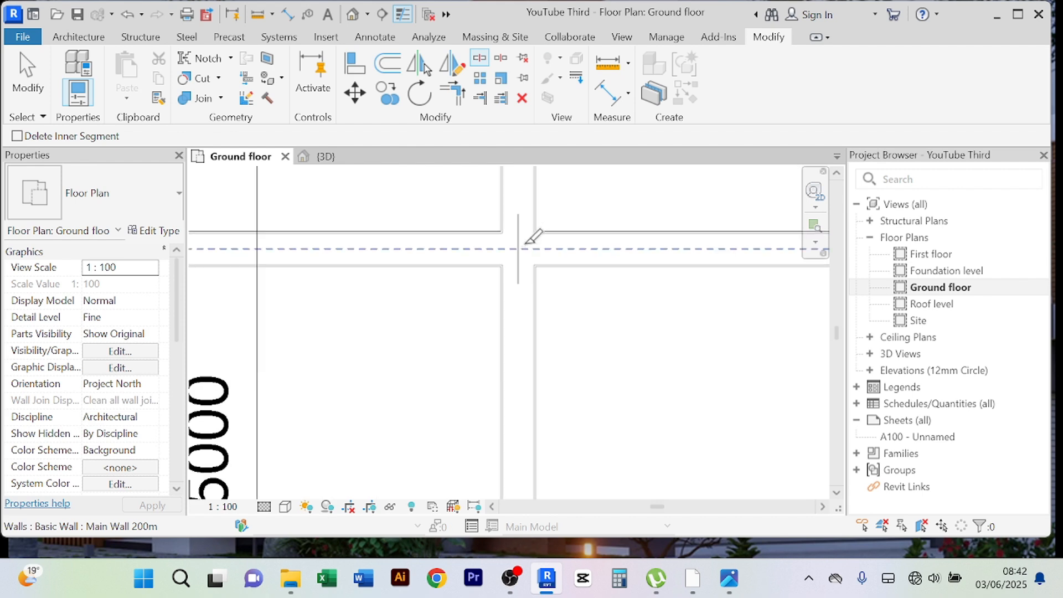
# - Finish splitting and delete the wall segment that crosses the 4000 by 5000 mm room
pyautogui.scroll(-4, 532, 238)
pyautogui.rightClick(411, 200)
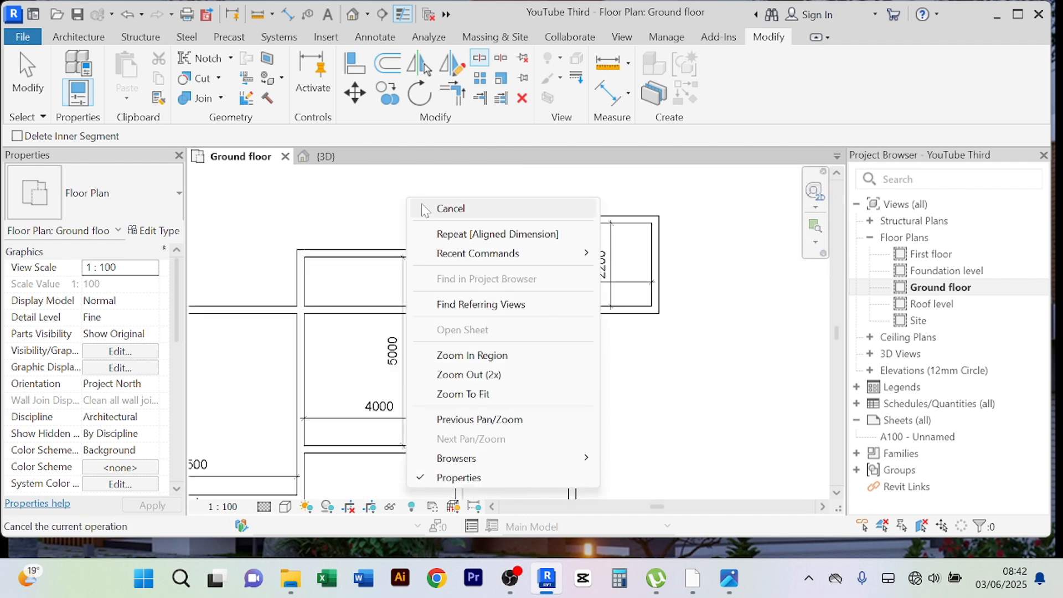
pyautogui.click(425, 209)
pyautogui.click(369, 314)
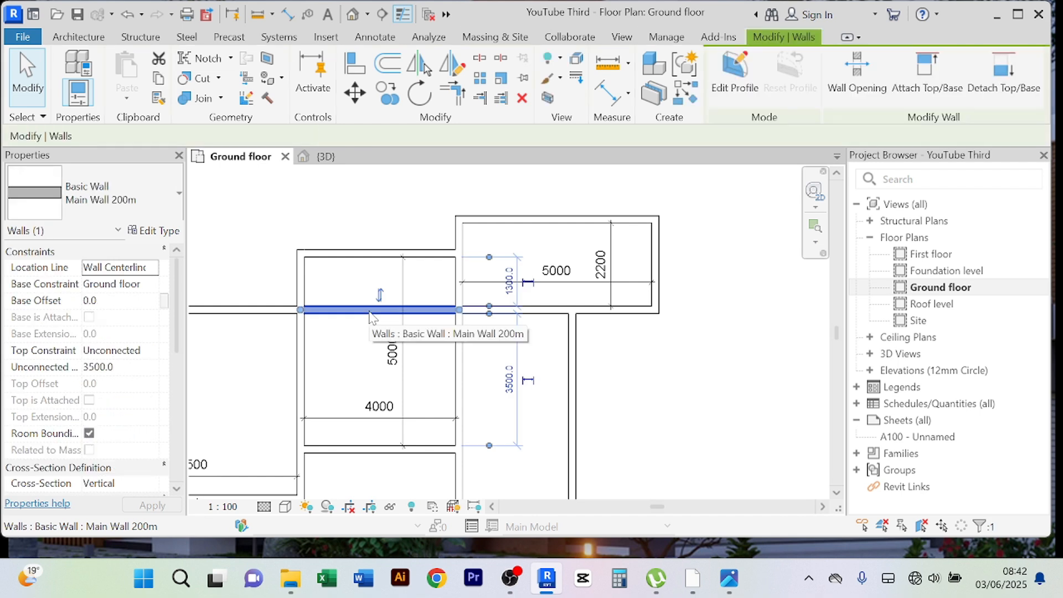
pyautogui.press('Escape')
pyautogui.scroll(-2, 367, 315)
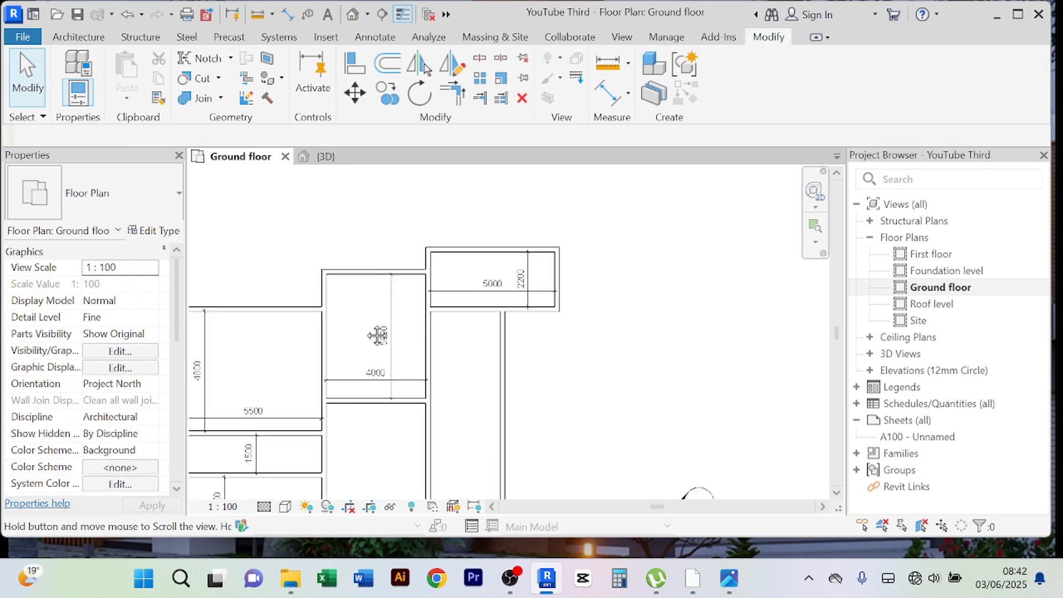
# - Offset a copy of the right-hand wall of the 5000 by 2200 mm room 1800 mm outward
pyautogui.moveTo(377, 335); pyautogui.dragTo(343, 274, button='middle')
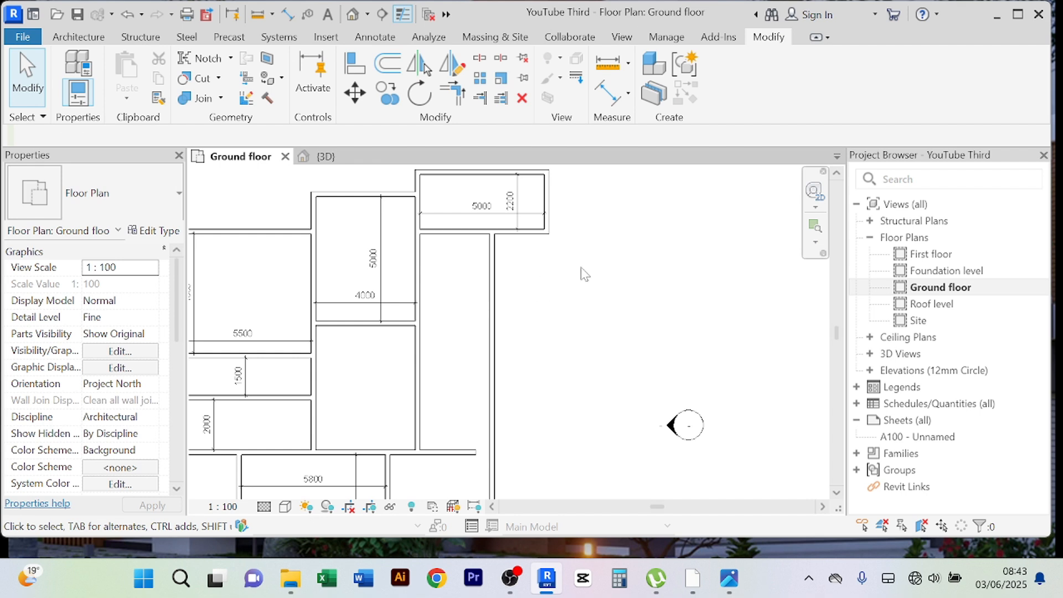
pyautogui.moveTo(584, 274); pyautogui.dragTo(574, 320, button='middle')
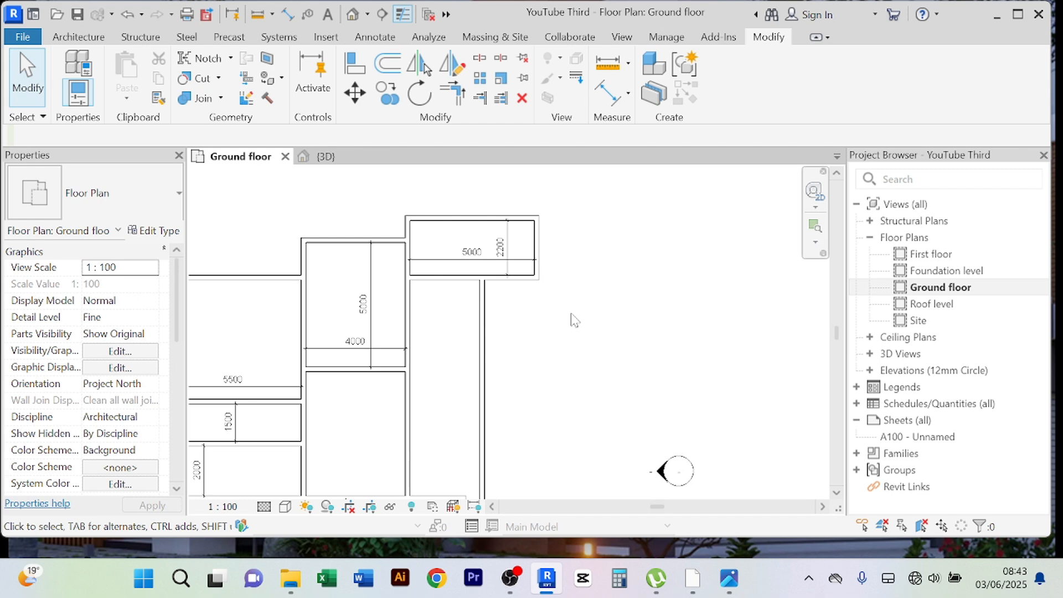
pyautogui.scroll(4, 548, 239)
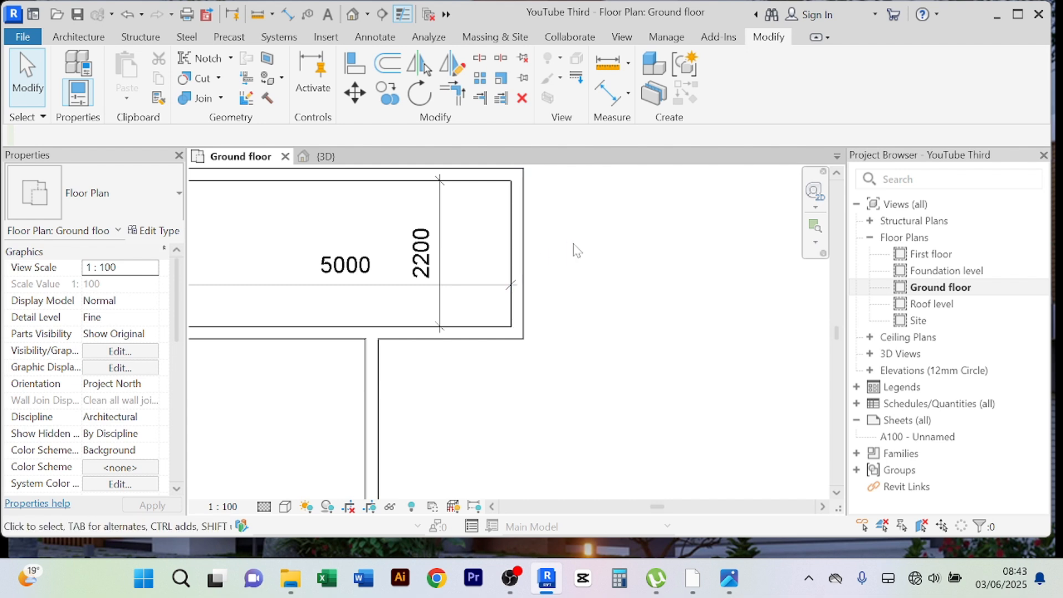
pyautogui.moveTo(576, 250); pyautogui.dragTo(569, 298, button='middle')
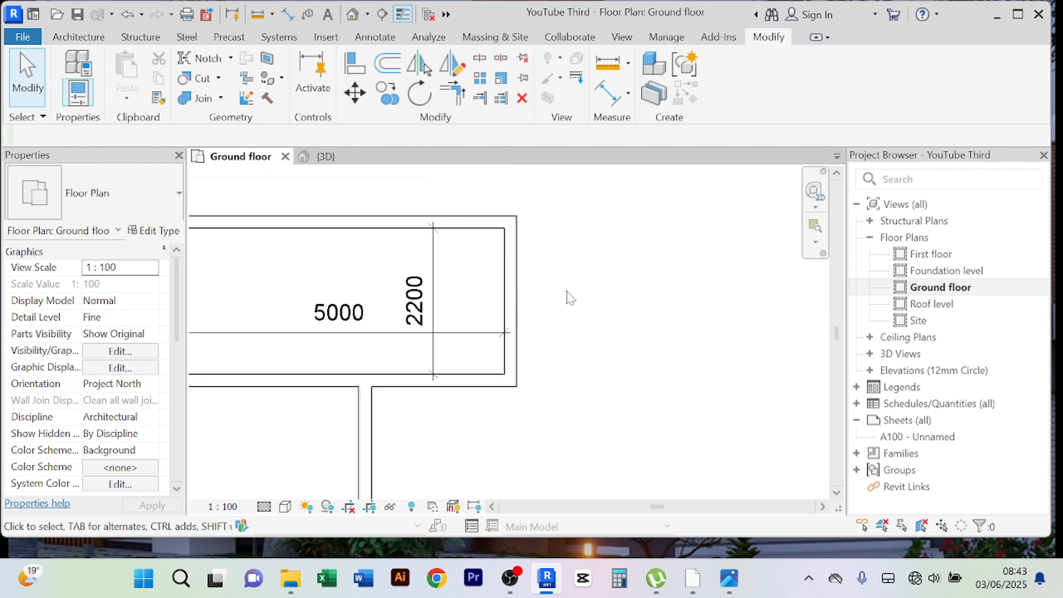
pyautogui.click(520, 281)
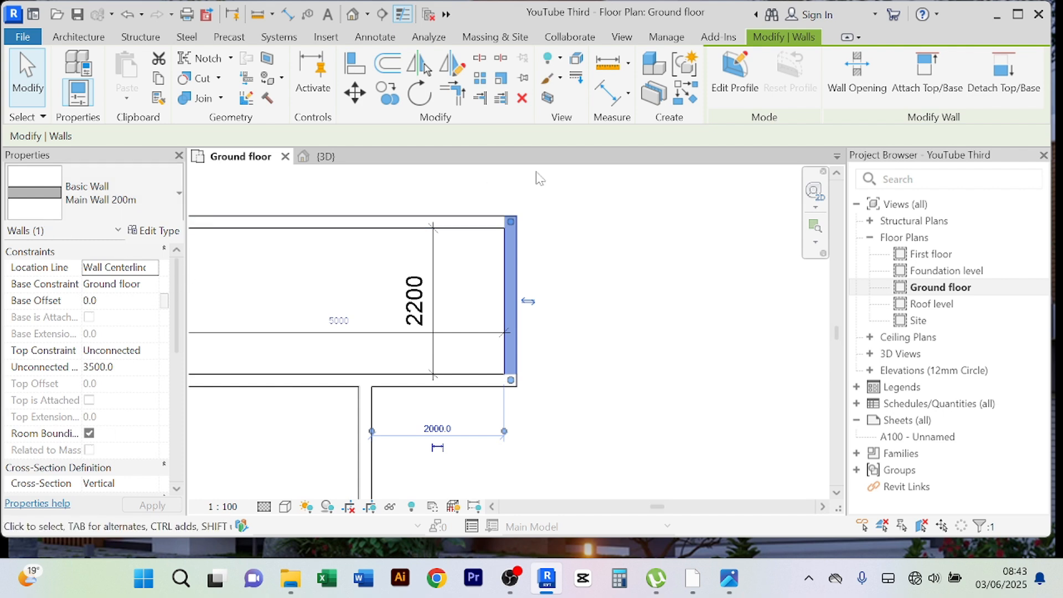
pyautogui.click(387, 64)
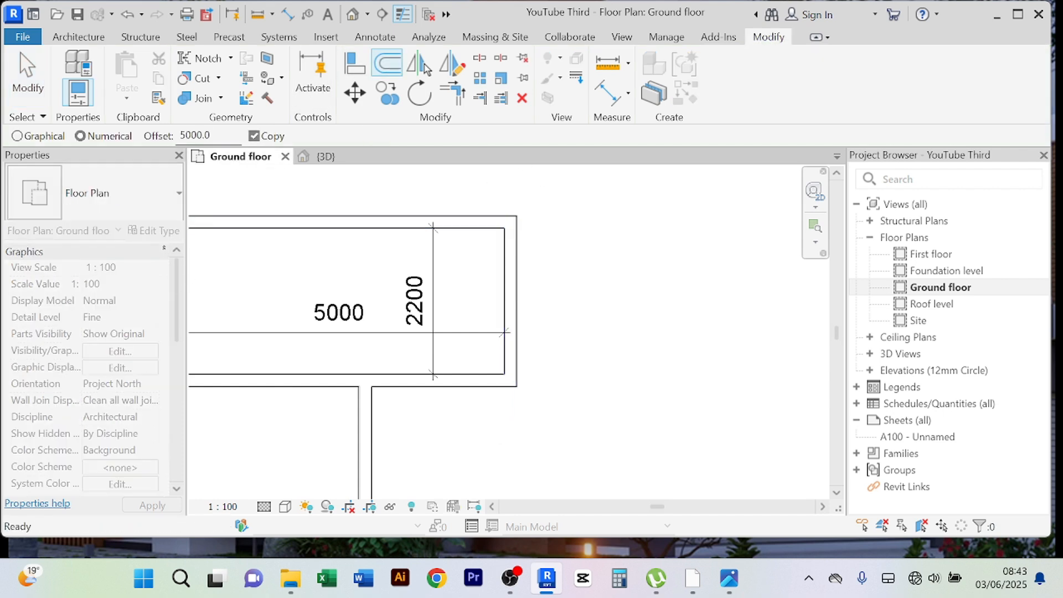
pyautogui.click(178, 137)
pyautogui.write('18')
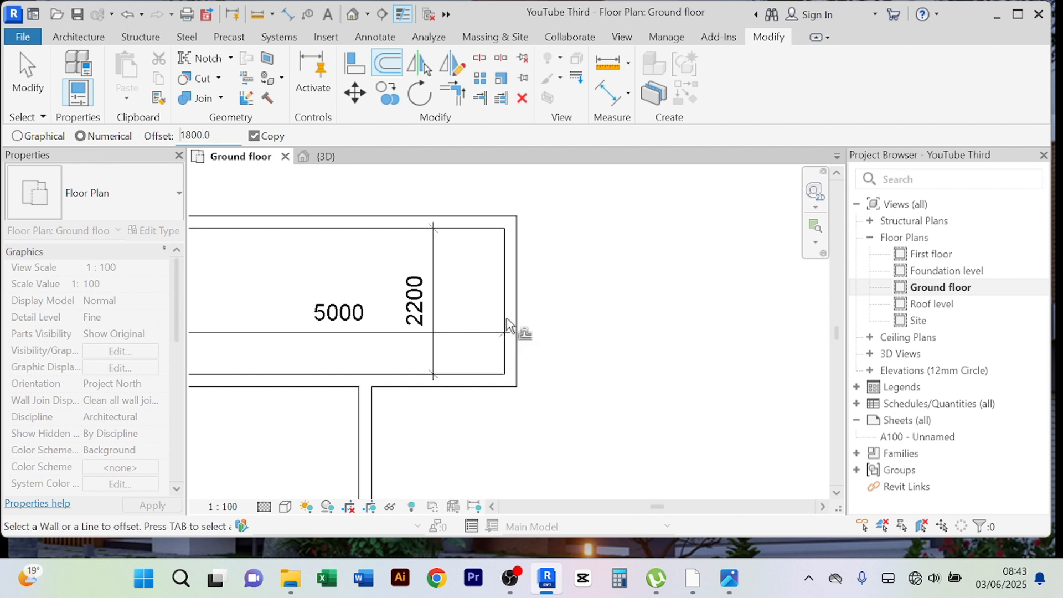
pyautogui.click(520, 309)
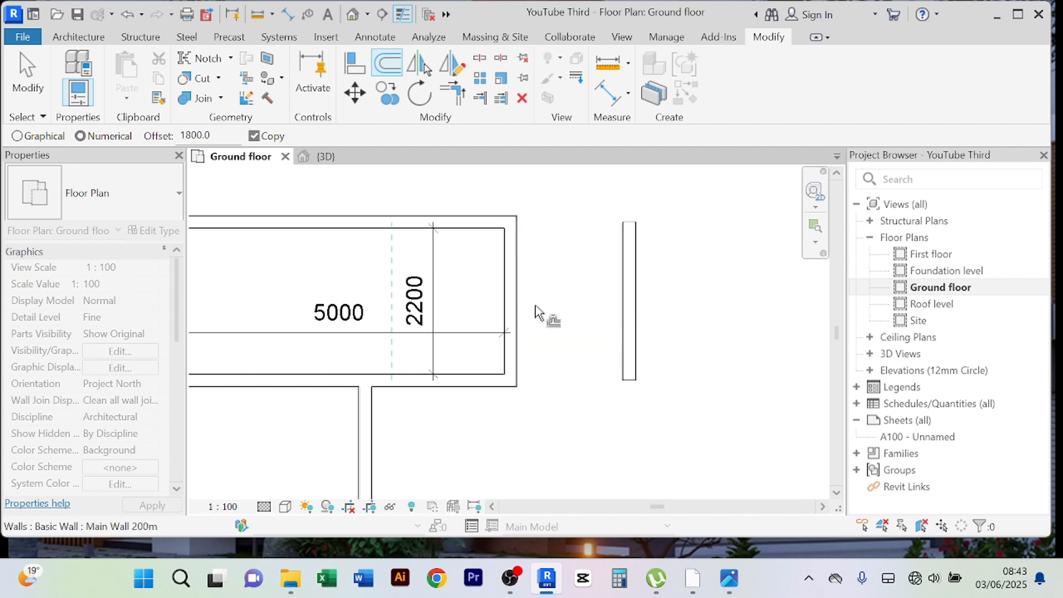
pyautogui.rightClick(711, 240)
pyautogui.click(741, 249)
pyautogui.rightClick(711, 235)
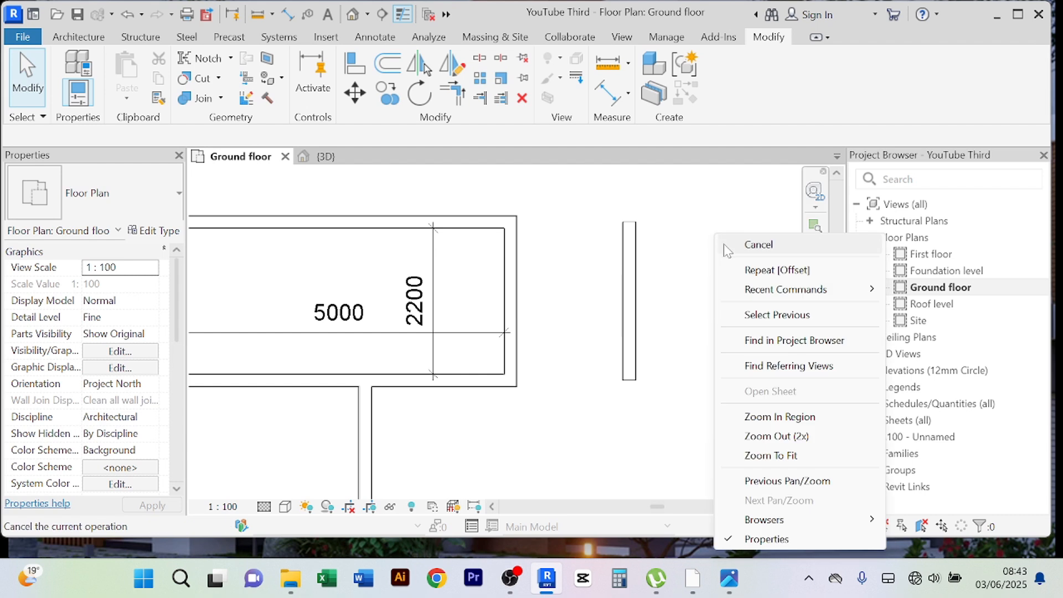
pyautogui.click(723, 244)
# - Extend the upper and lower walls of the 5000 by 2200 mm room to form corners with the new offset wall
pyautogui.scroll(-3, 720, 252)
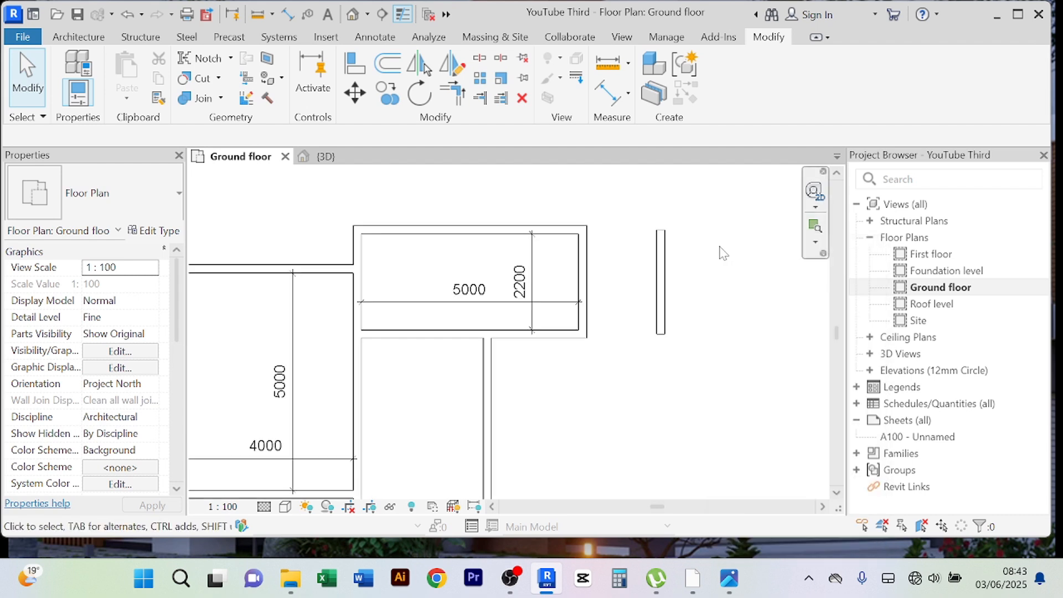
pyautogui.click(452, 94)
pyautogui.click(480, 245)
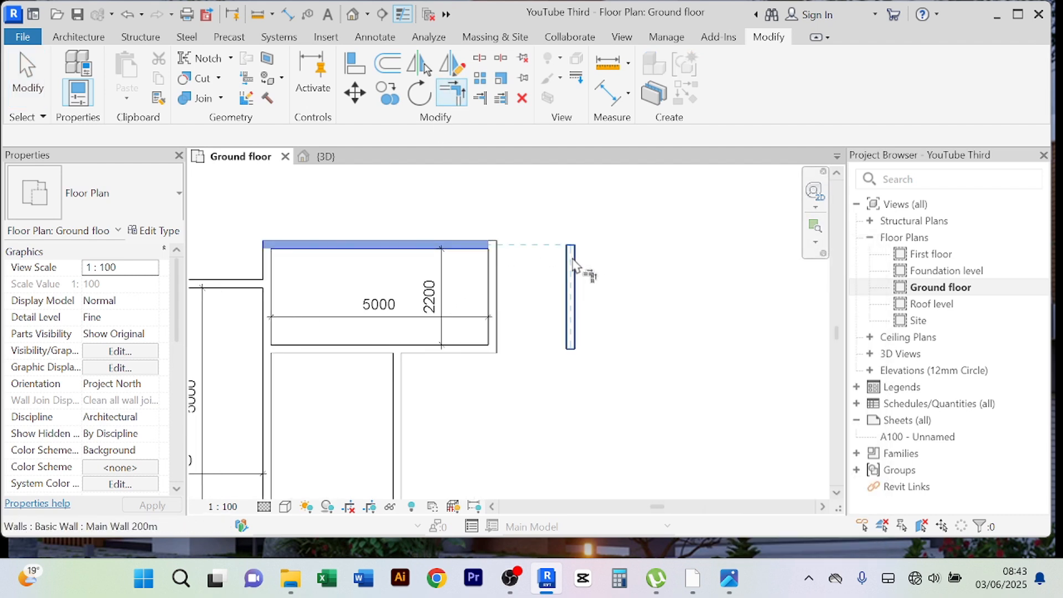
pyautogui.click(573, 266)
pyautogui.click(472, 352)
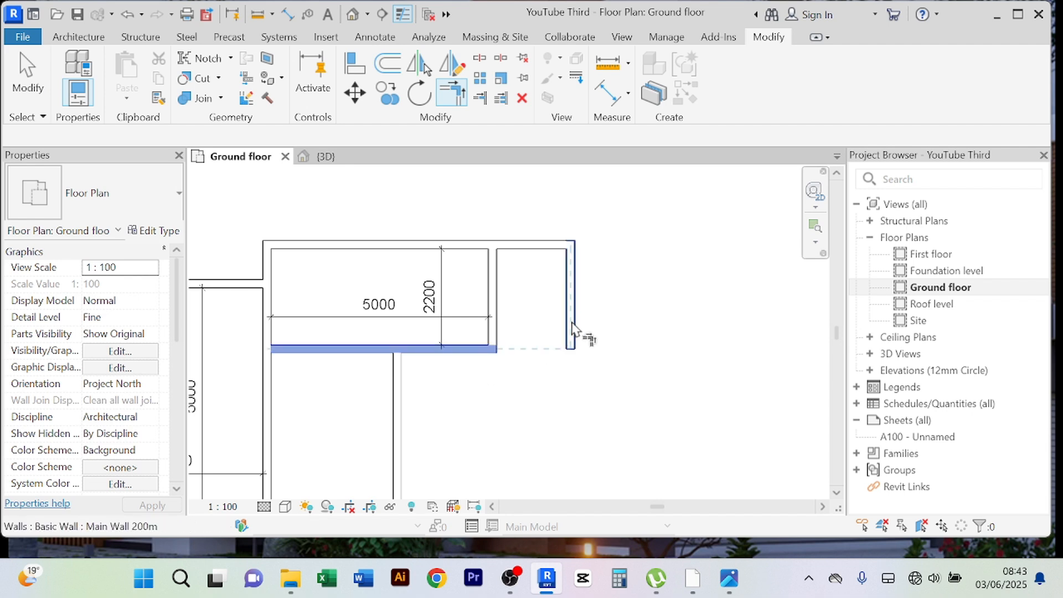
pyautogui.rightClick(648, 231)
pyautogui.click(690, 233)
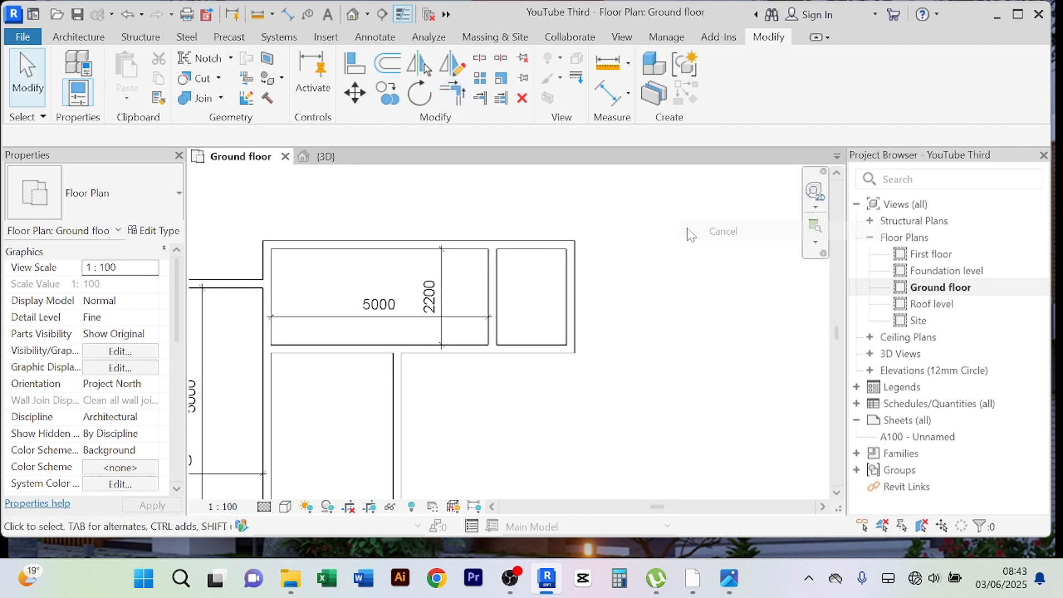
# - Add an aligned dimension for the inside width of the small new room beside the 5000 mm wide room
pyautogui.scroll(-2, 669, 254)
pyautogui.scroll(4, 569, 278)
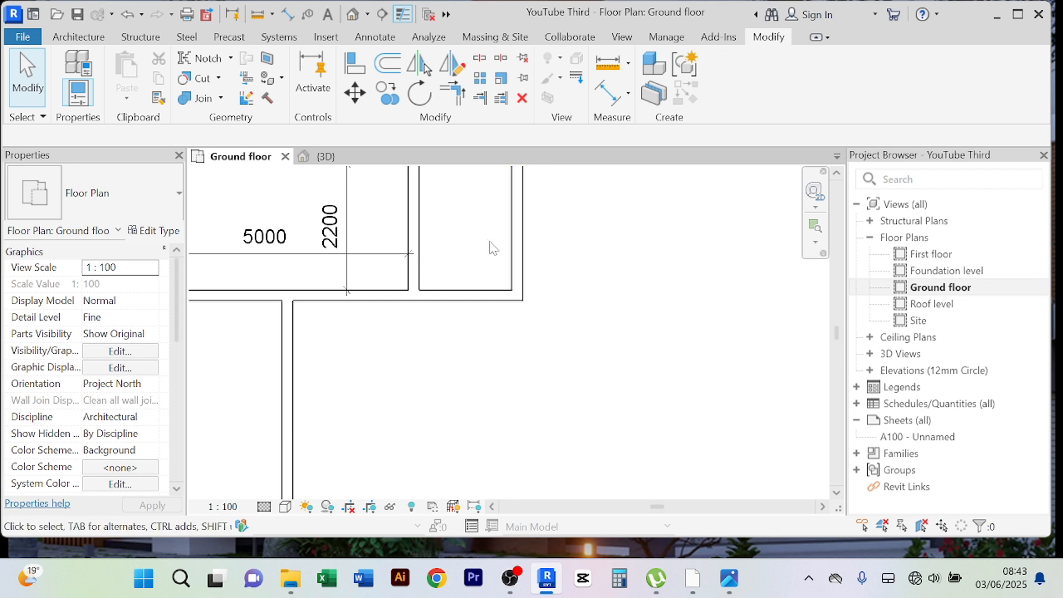
pyautogui.moveTo(490, 246); pyautogui.dragTo(539, 313, button='middle')
pyautogui.press('d')
pyautogui.press('i')
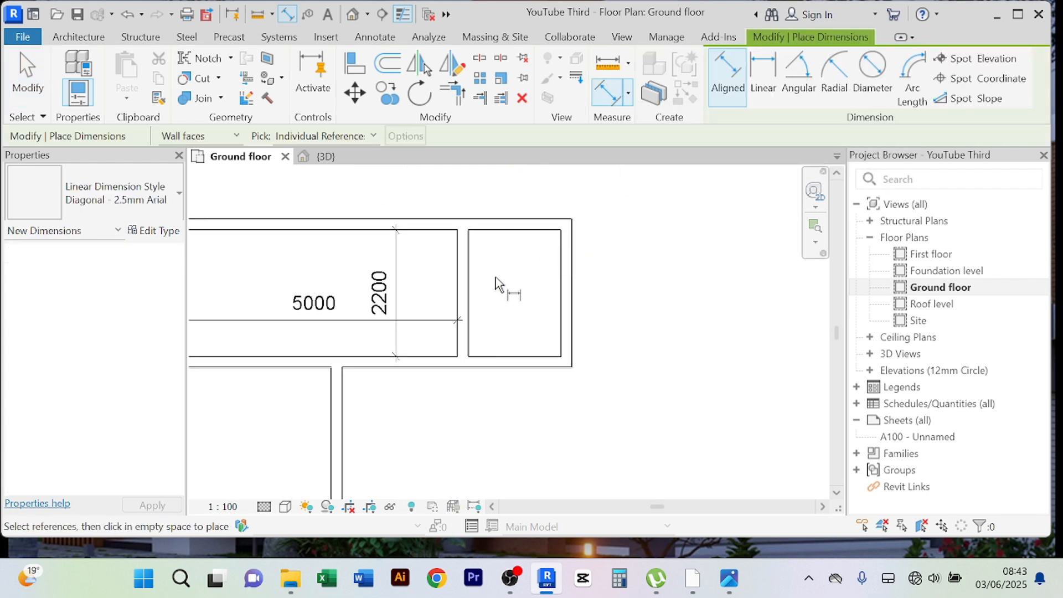
pyautogui.click(470, 283)
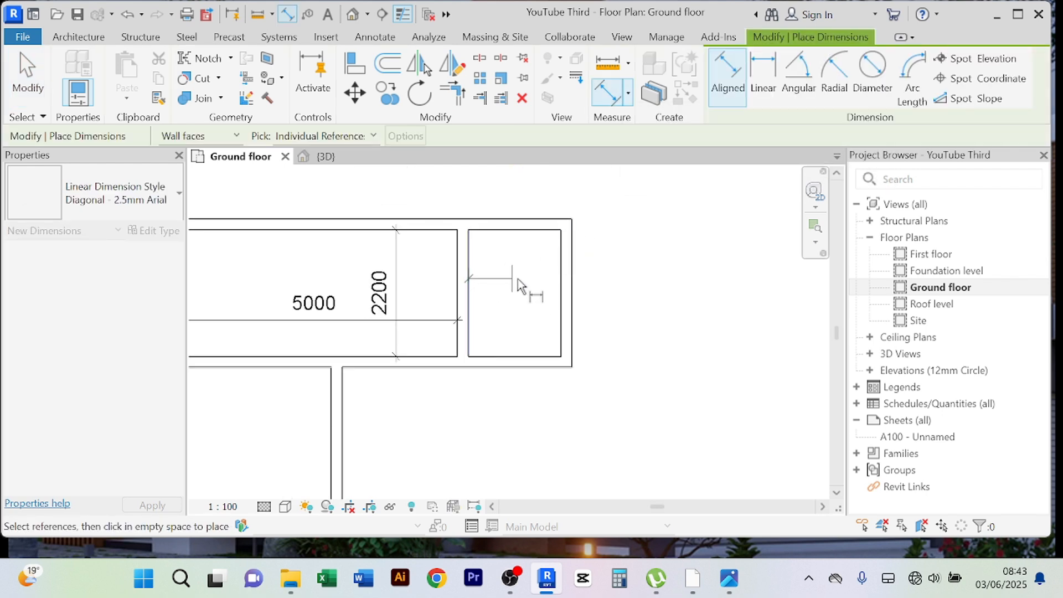
pyautogui.click(562, 285)
pyautogui.click(550, 285)
pyautogui.rightClick(680, 226)
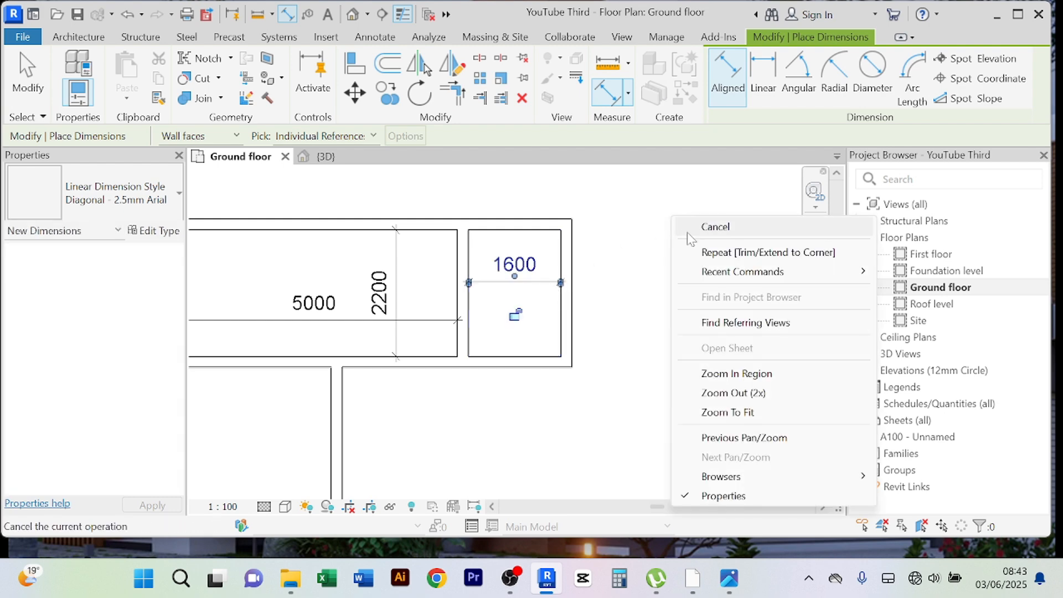
pyautogui.click(686, 231)
pyautogui.rightClick(659, 204)
pyautogui.click(680, 216)
pyautogui.rightClick(645, 192)
pyautogui.click(669, 206)
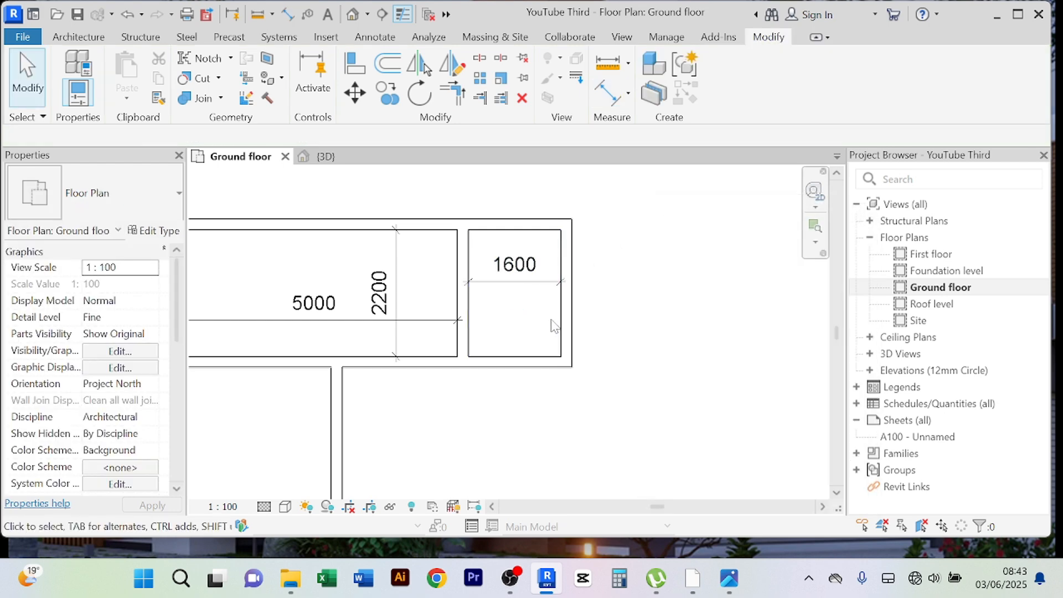
# - Move the small new room's outer wall by setting the room's inside width to 1300 mm
pyautogui.scroll(4, 551, 319)
pyautogui.moveTo(545, 316); pyautogui.dragTo(538, 336, button='middle')
pyautogui.scroll(-5, 538, 336)
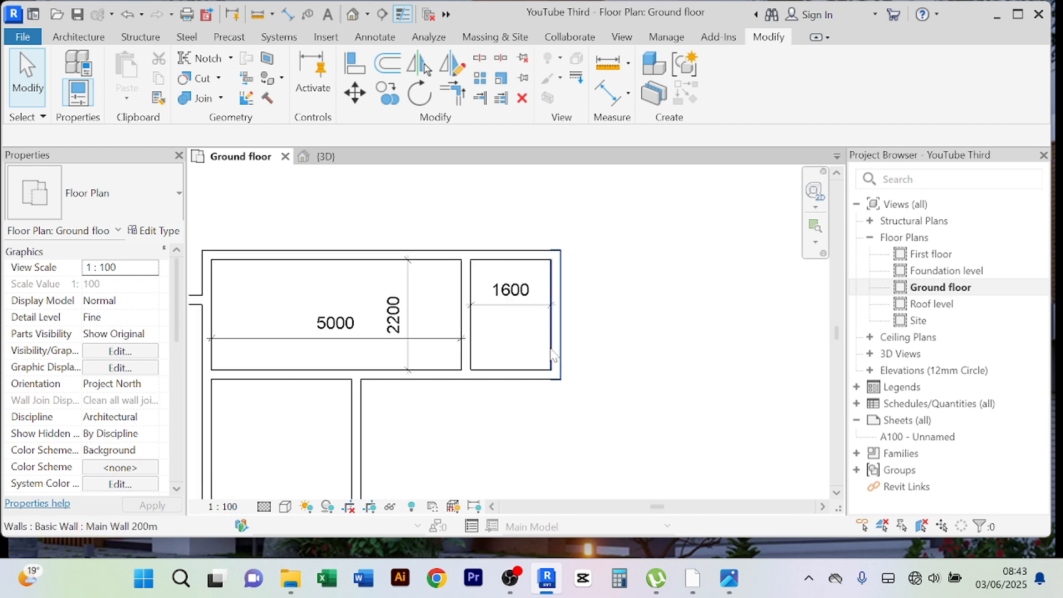
pyautogui.click(553, 354)
pyautogui.scroll(2, 505, 291)
pyautogui.click(503, 290)
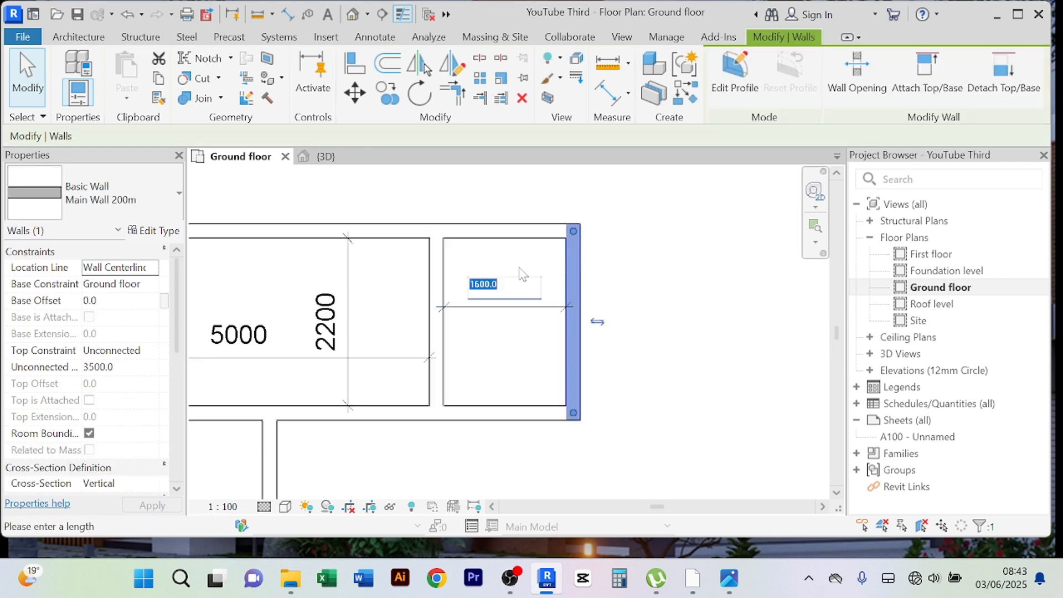
pyautogui.press('BackSpace')
pyautogui.press('Return')
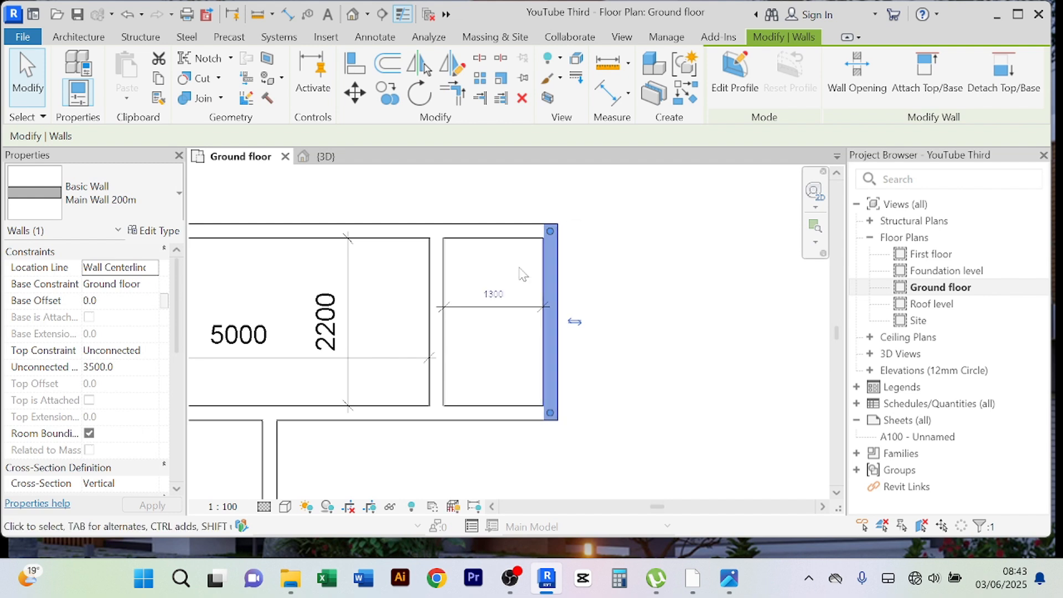
pyautogui.click(618, 343)
# - Examine the overall ground floor layout, especially the open space below the 5000 by 2200 mm room
pyautogui.scroll(-3, 696, 387)
pyautogui.moveTo(695, 387); pyautogui.dragTo(633, 280, button='middle')
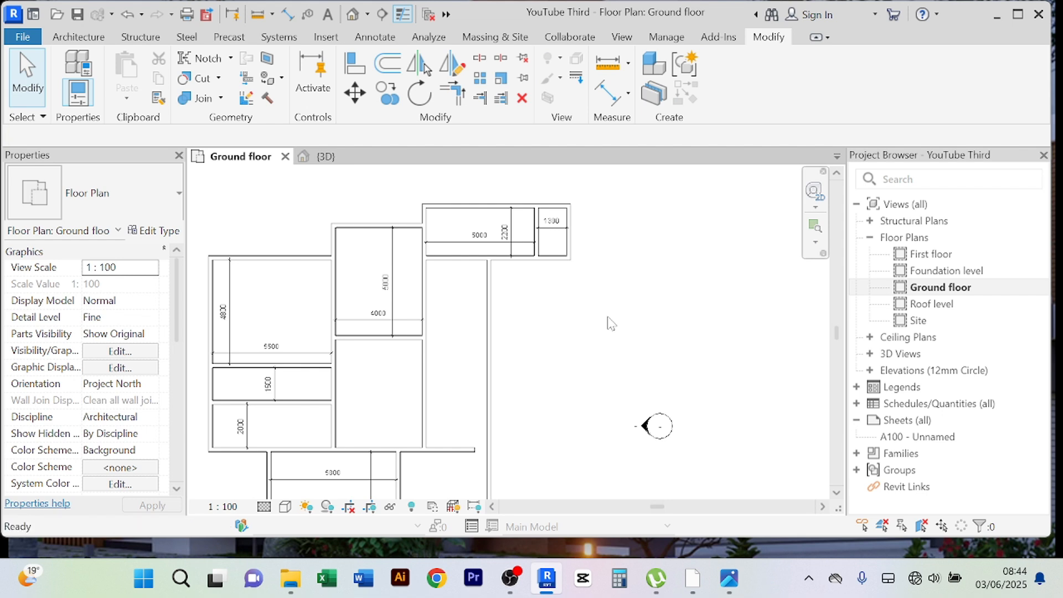
pyautogui.scroll(-2, 610, 364)
pyautogui.moveTo(621, 370); pyautogui.dragTo(609, 316, button='middle')
pyautogui.scroll(4, 532, 295)
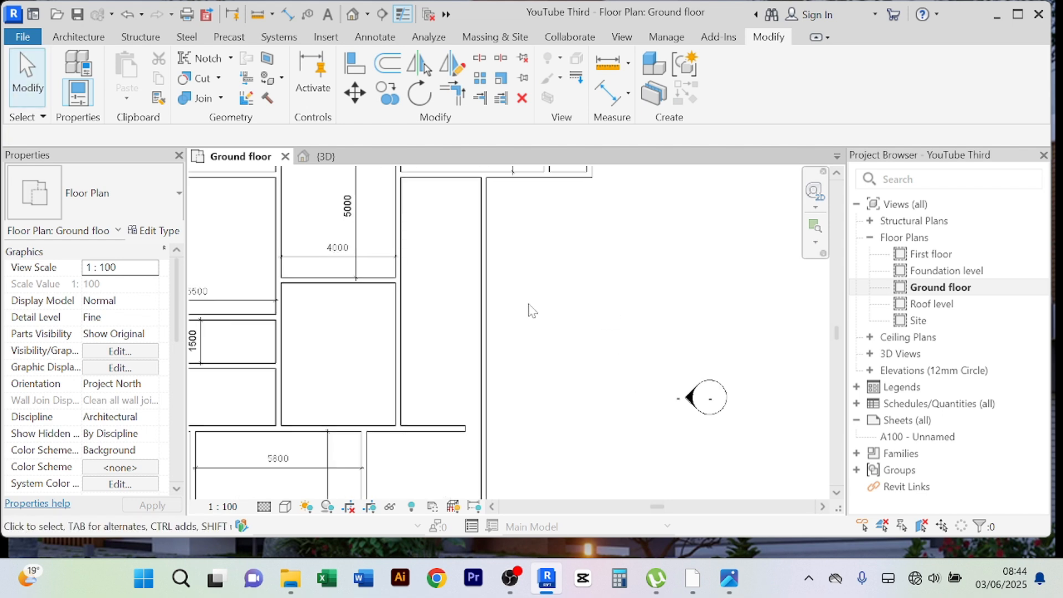
pyautogui.scroll(-2, 533, 310)
pyautogui.moveTo(541, 332); pyautogui.dragTo(531, 352, button='middle')
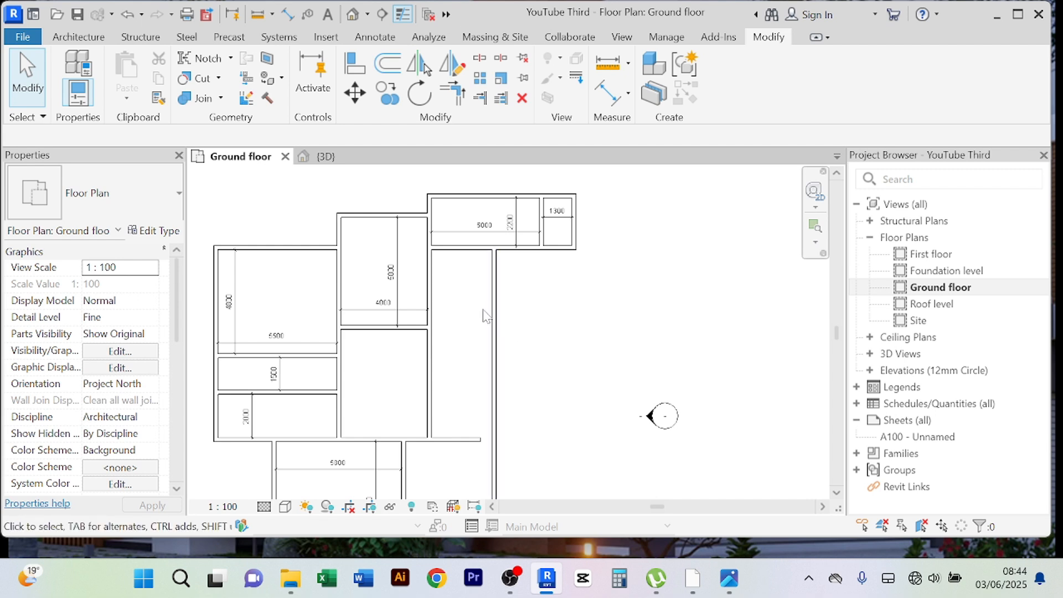
pyautogui.moveTo(535, 293); pyautogui.dragTo(524, 291, button='middle')
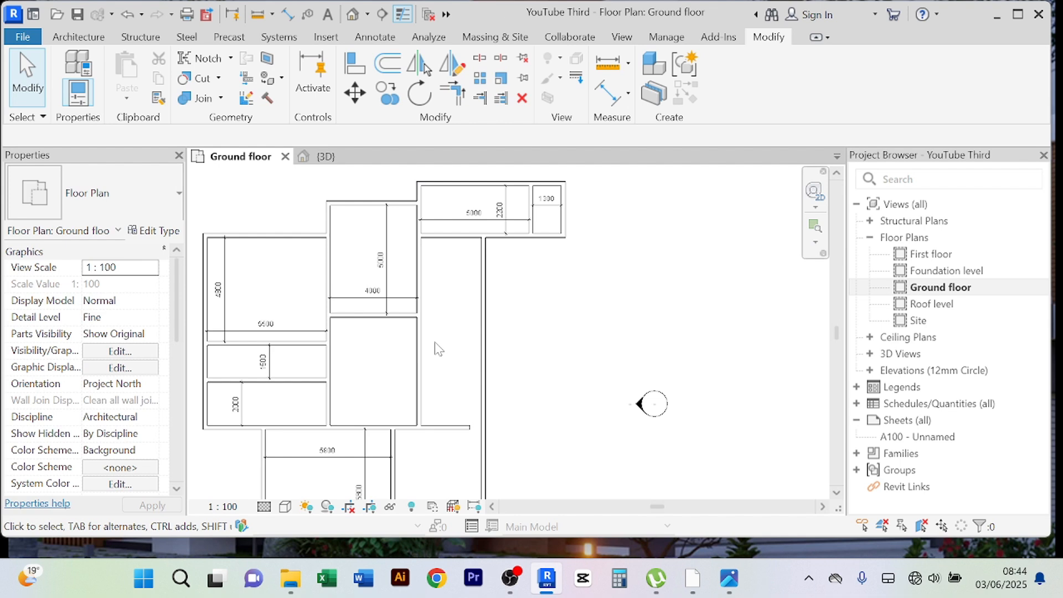
pyautogui.scroll(-2, 501, 360)
pyautogui.moveTo(503, 360); pyautogui.dragTo(468, 352, button='middle')
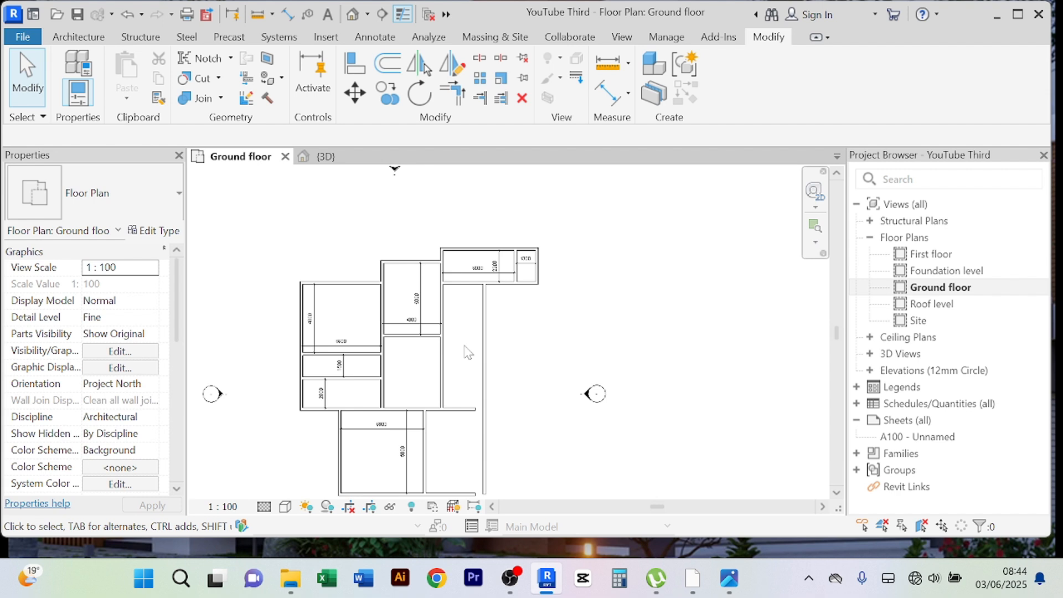
pyautogui.scroll(2, 483, 342)
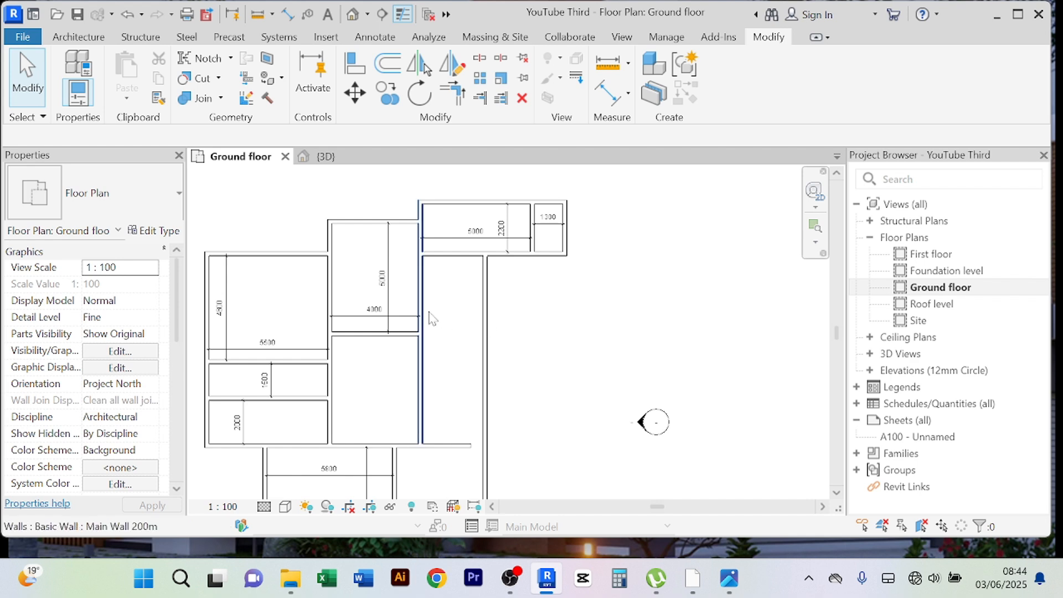
# - Offset a copy of the lower wall of the 5000 by 2200 mm room 3600 mm downward
pyautogui.click(454, 257)
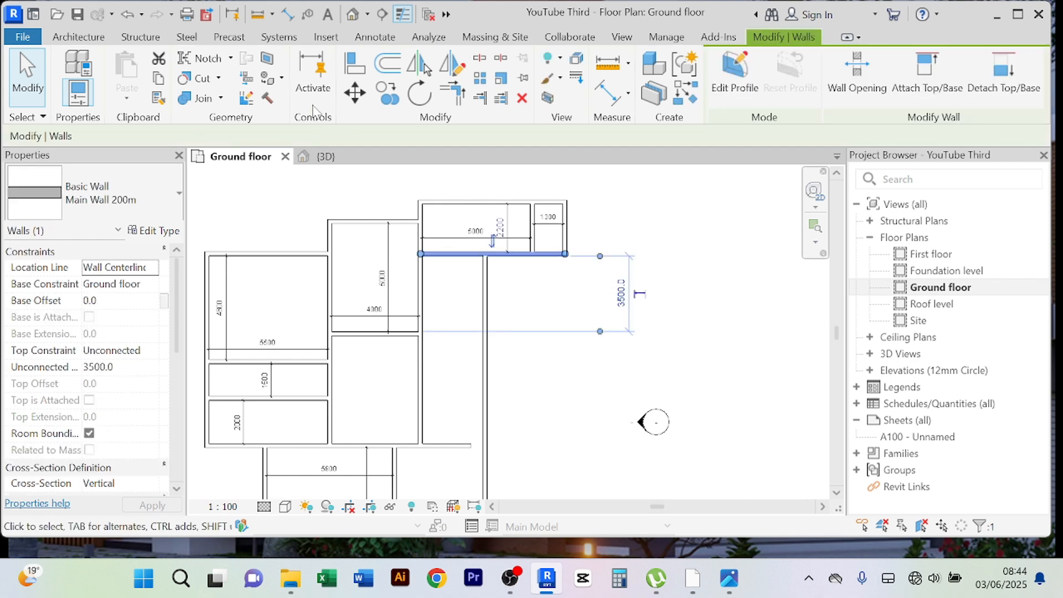
pyautogui.click(389, 64)
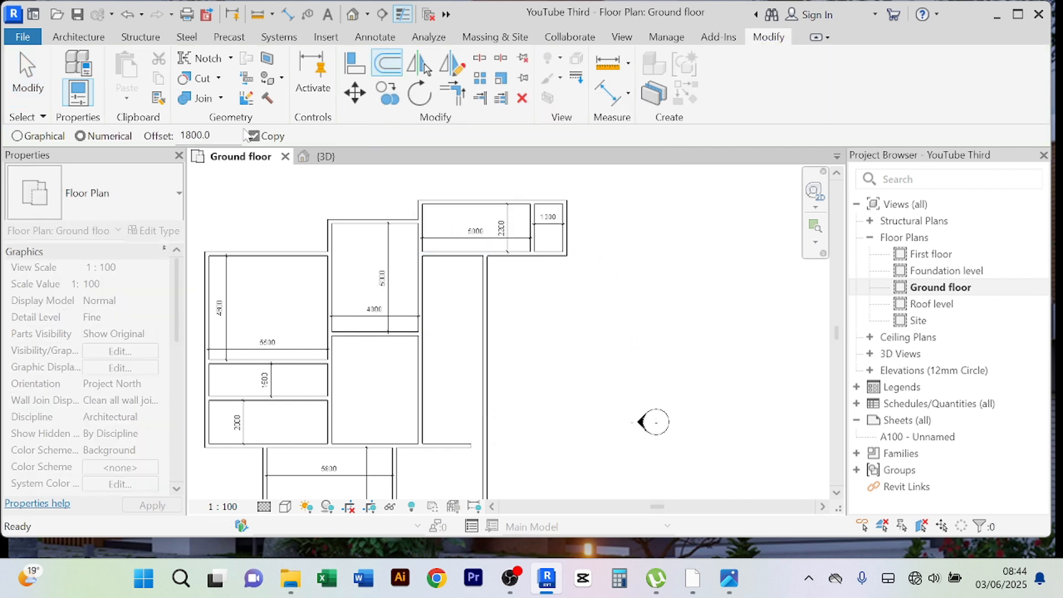
pyautogui.write('36')
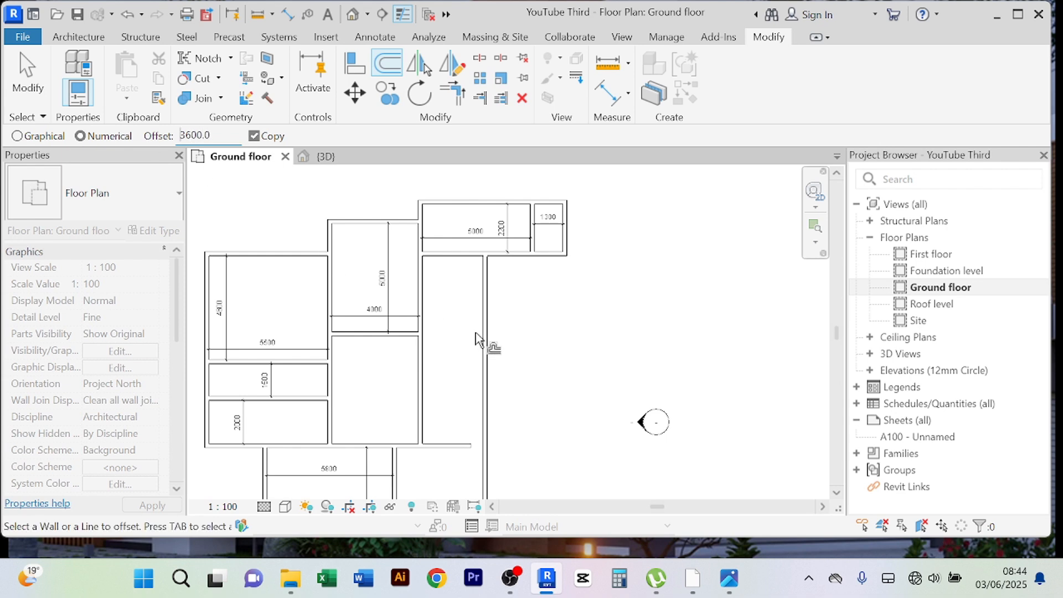
pyautogui.click(457, 261)
pyautogui.rightClick(635, 238)
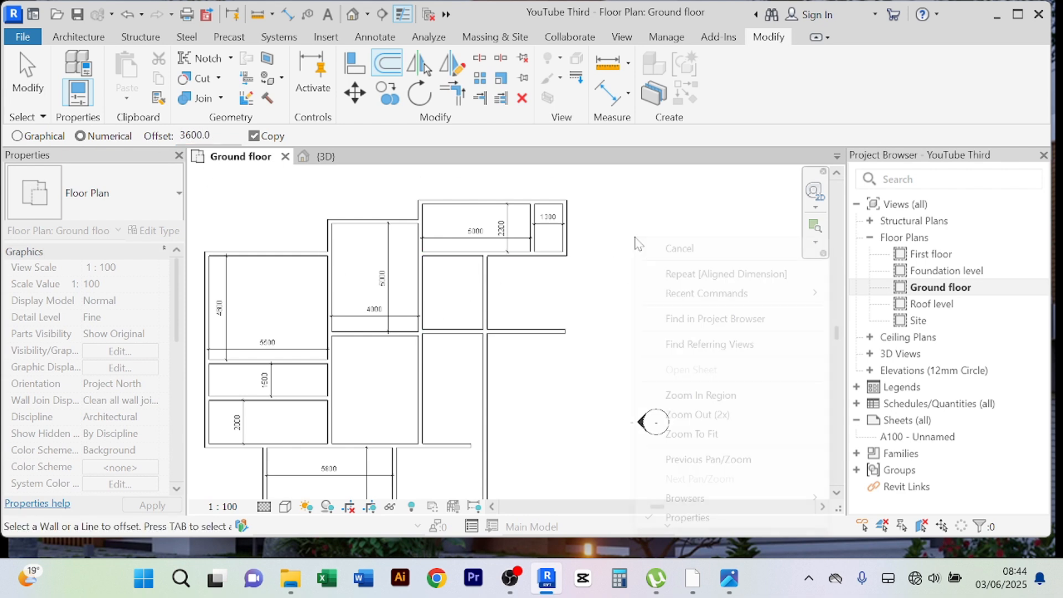
pyautogui.click(661, 250)
pyautogui.rightClick(649, 216)
pyautogui.click(677, 228)
# - Add an aligned dimension for the inside height of the new room below the 5000 by 2200 mm room
pyautogui.click(608, 94)
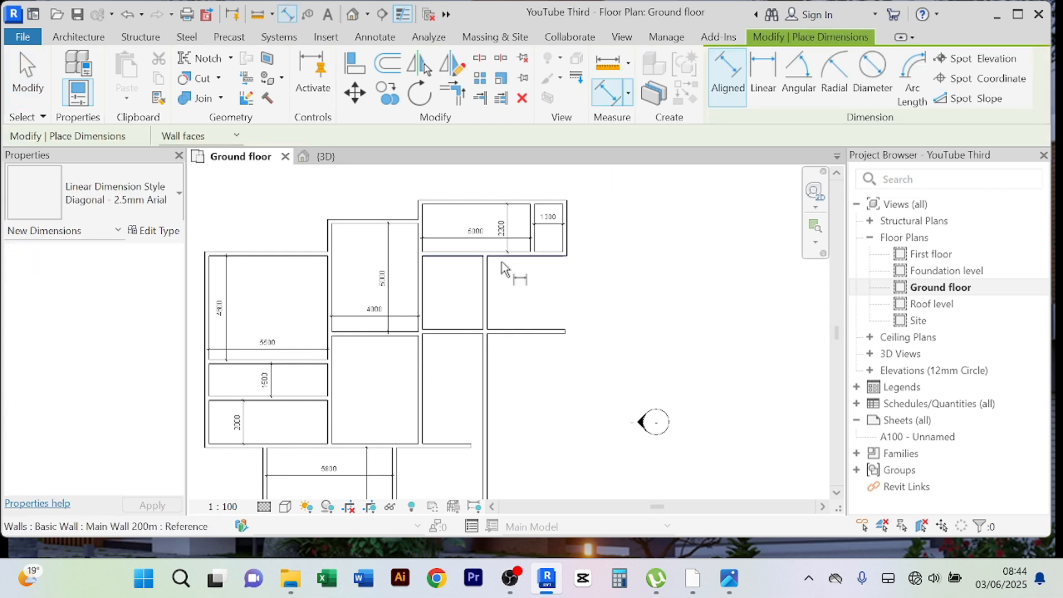
pyautogui.click(455, 331)
pyautogui.click(456, 313)
pyautogui.rightClick(616, 293)
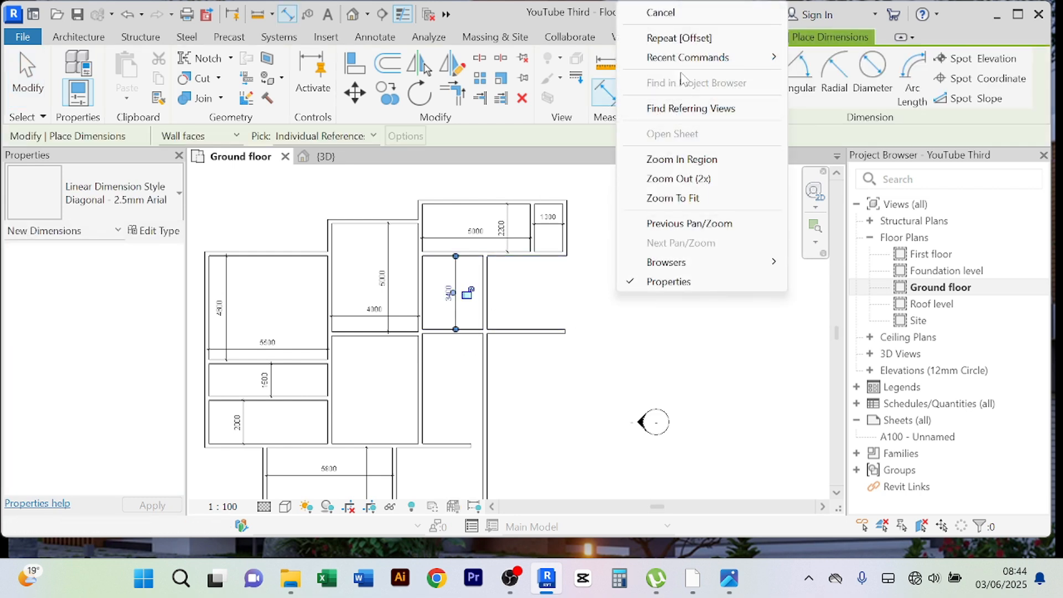
pyautogui.click(660, 12)
# - Add an aligned dimension for the inside width of the same room below the 5000 by 2200 mm room
pyautogui.scroll(1, 559, 290)
pyautogui.scroll(-1, 559, 290)
pyautogui.moveTo(559, 290); pyautogui.dragTo(573, 283, button='middle')
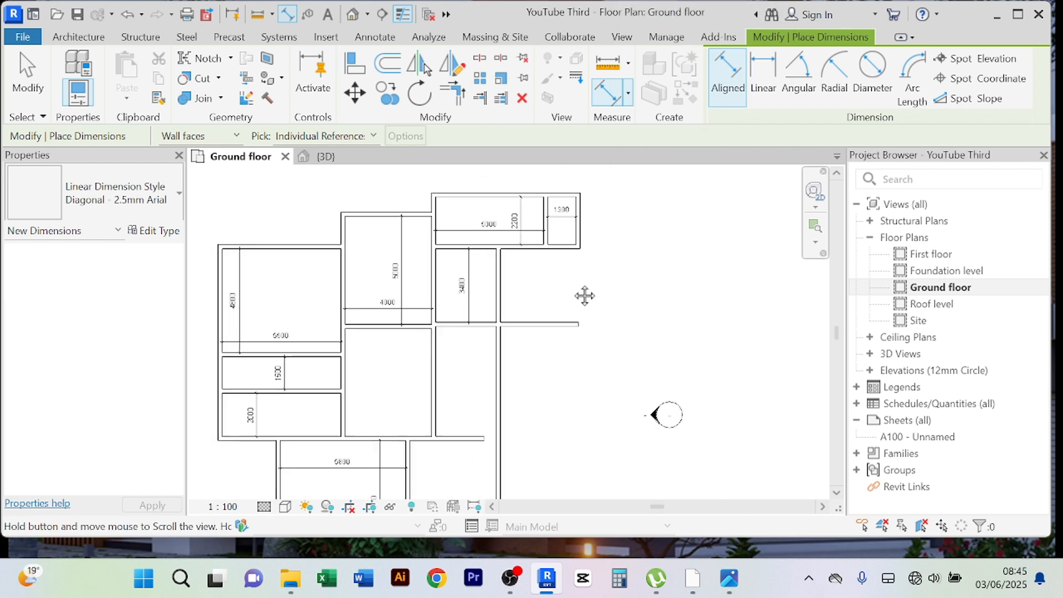
pyautogui.scroll(3, 508, 277)
pyautogui.click(402, 267)
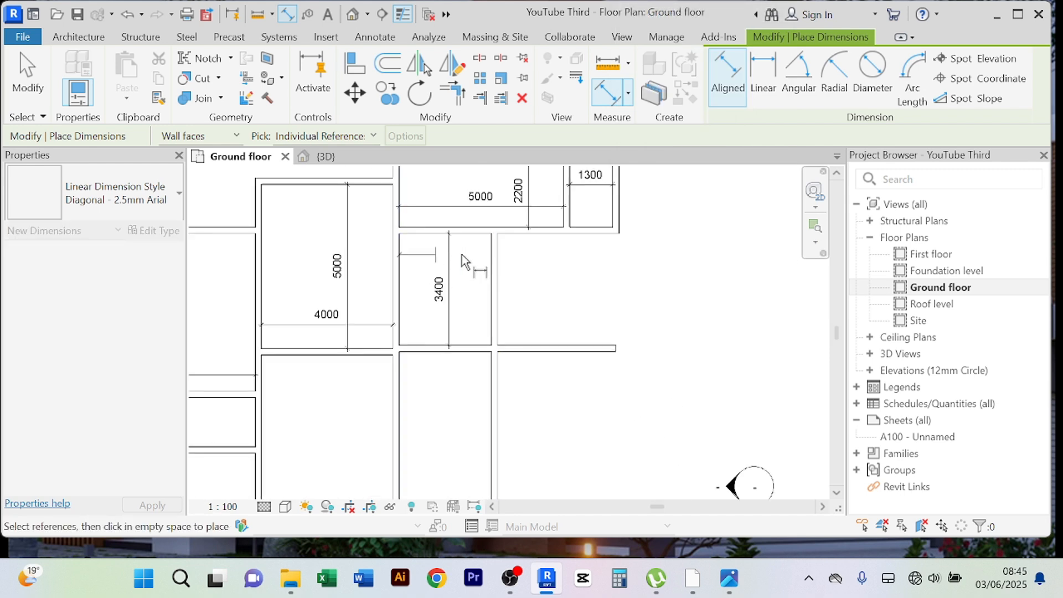
pyautogui.click(493, 263)
pyautogui.rightClick(598, 262)
pyautogui.click(642, 273)
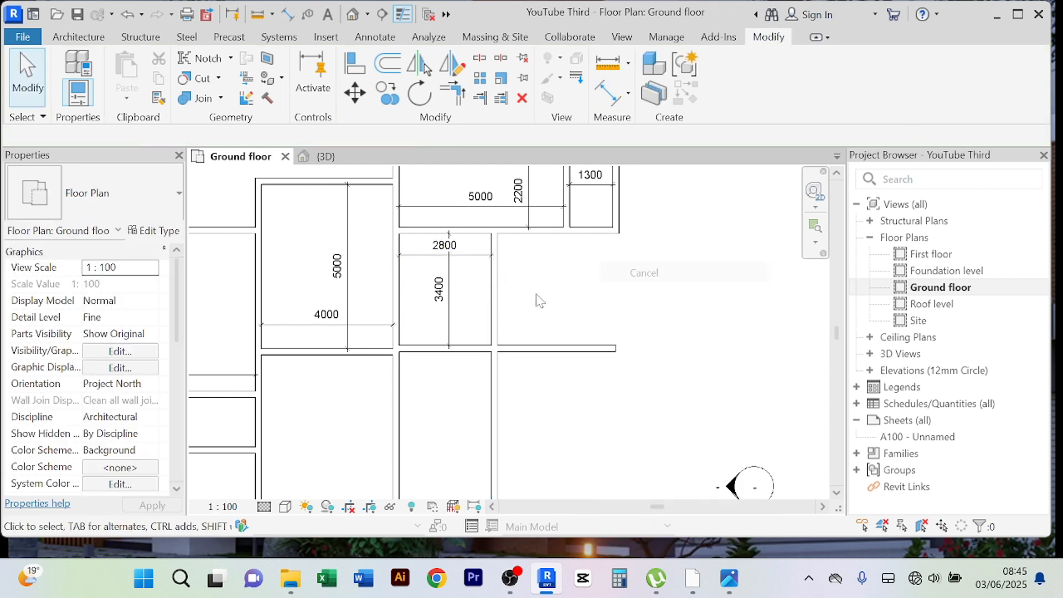
# - Move the lower wall of this room by setting the room's inside height to 3600 mm
pyautogui.click(534, 349)
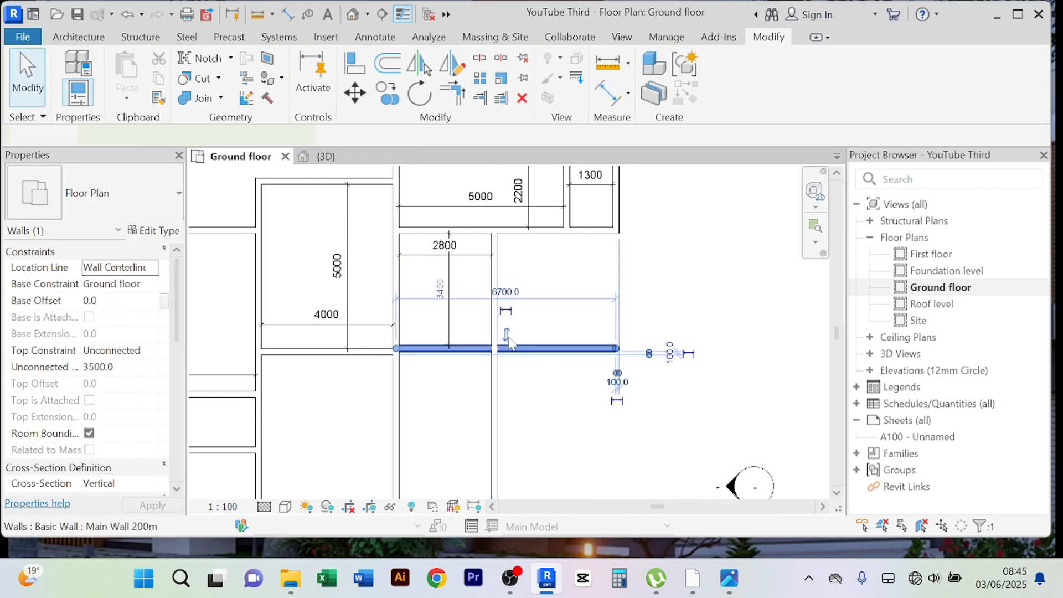
pyautogui.click(409, 299)
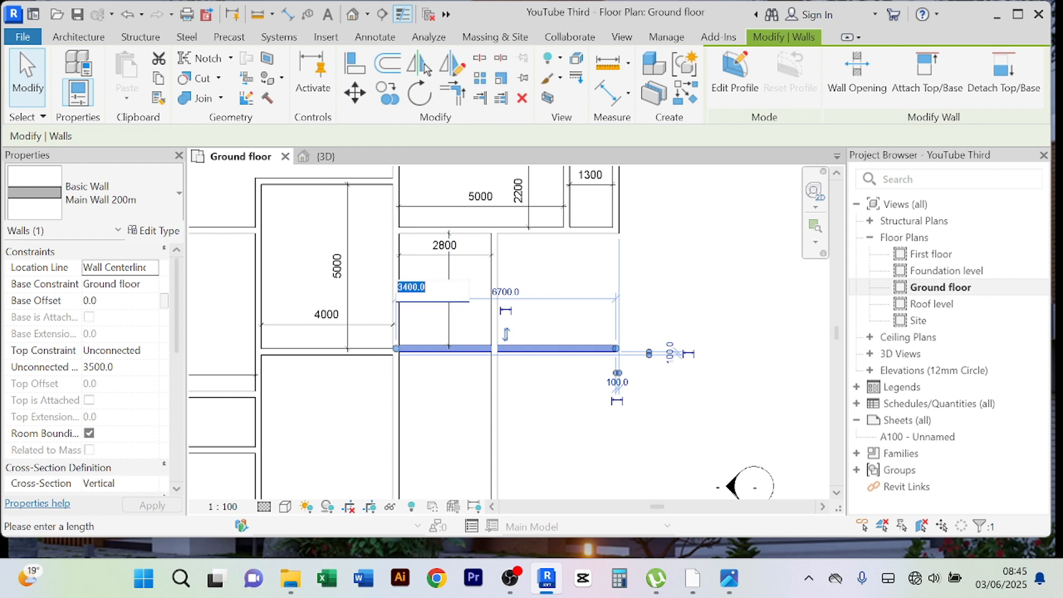
pyautogui.write('3')
pyautogui.press('Return')
pyautogui.click(738, 284)
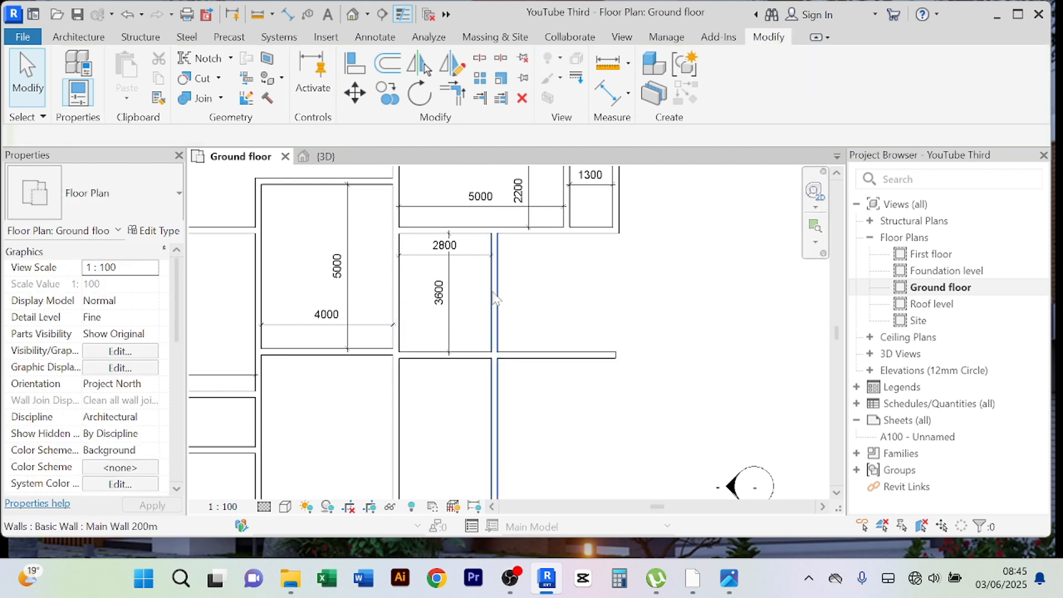
# - Move the long wall on the room's right side by setting the room's inside width to 3600 mm
pyautogui.click(498, 306)
pyautogui.click(441, 242)
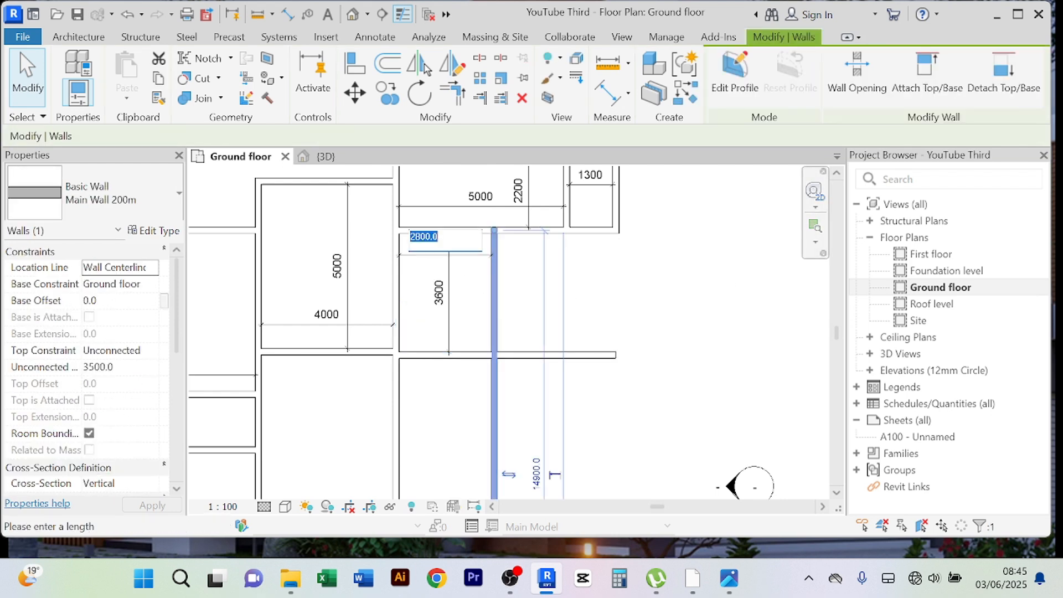
pyautogui.write('3600')
pyautogui.press('Return')
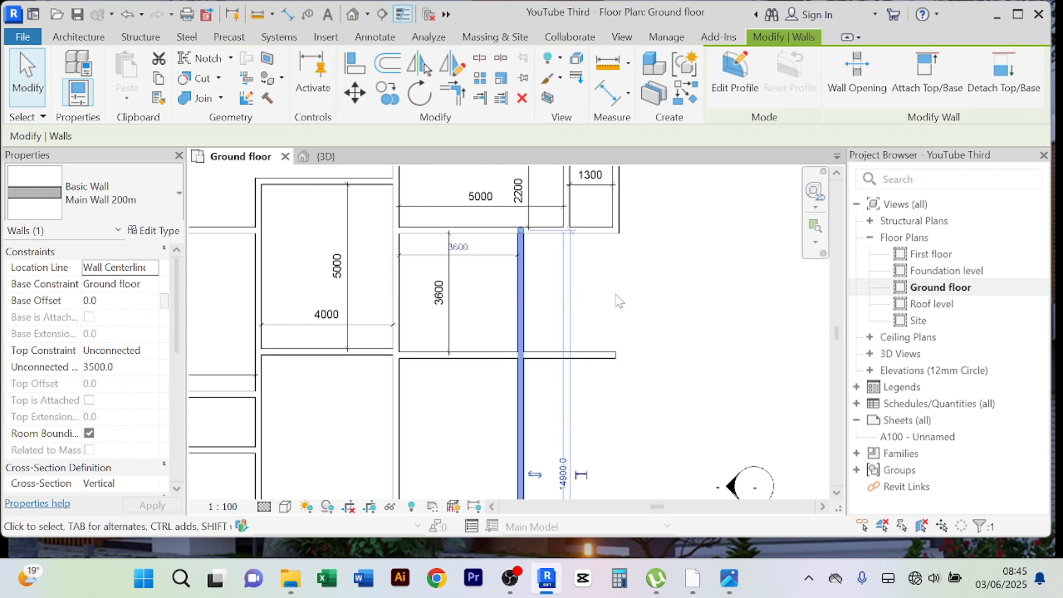
pyautogui.click(642, 306)
# - Offset a copy of the lower wall of the 3600 by 3600 mm room 3600 mm downward
pyautogui.scroll(-3, 679, 304)
pyautogui.moveTo(690, 311); pyautogui.dragTo(657, 270, button='middle')
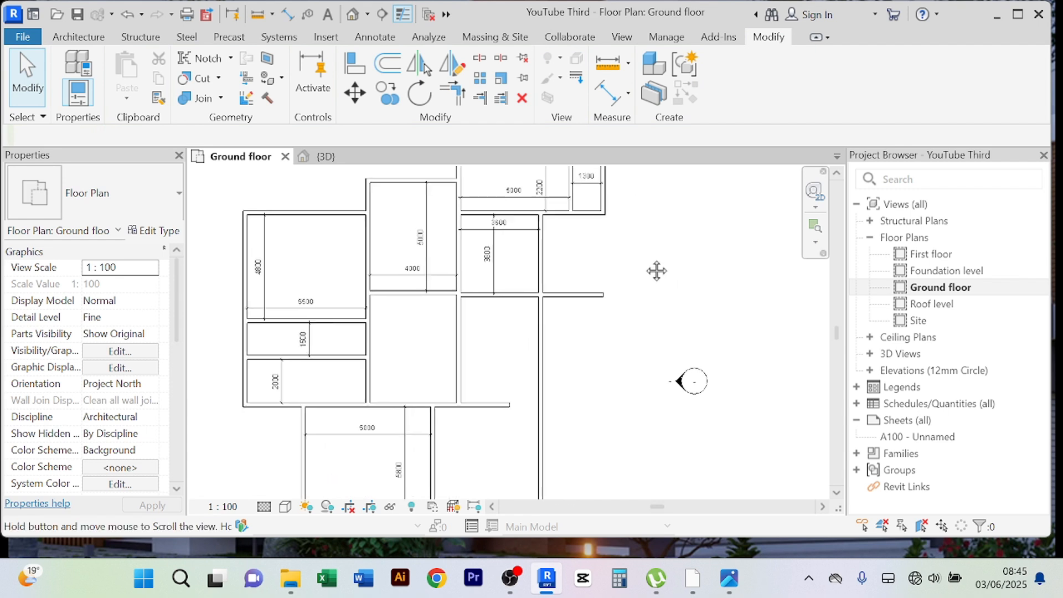
pyautogui.scroll(4, 506, 318)
pyautogui.moveTo(518, 333); pyautogui.dragTo(517, 360, button='middle')
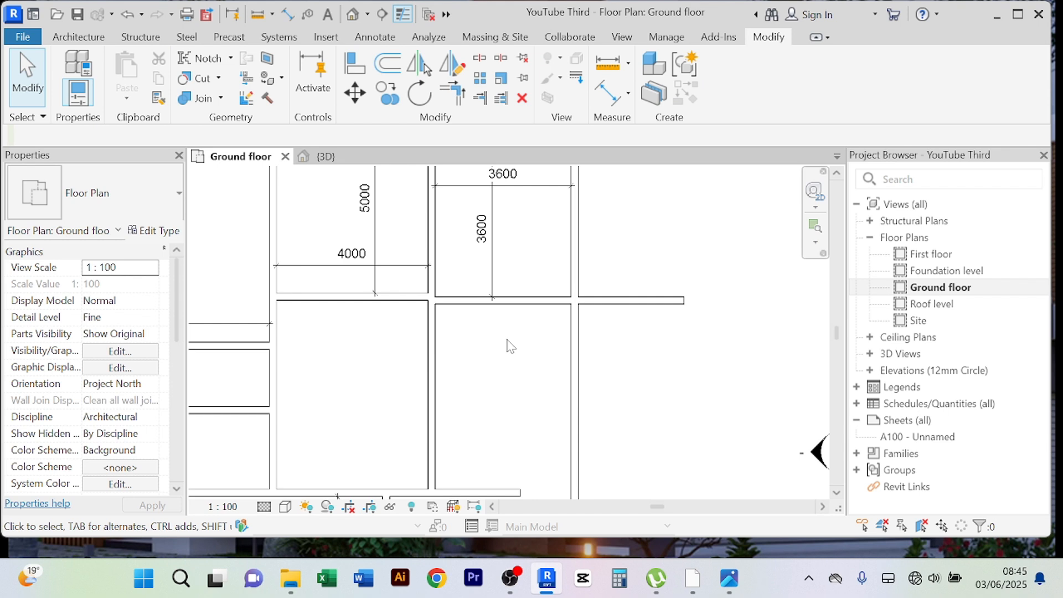
pyautogui.scroll(-1, 519, 372)
pyautogui.moveTo(529, 376); pyautogui.dragTo(522, 352, button='middle')
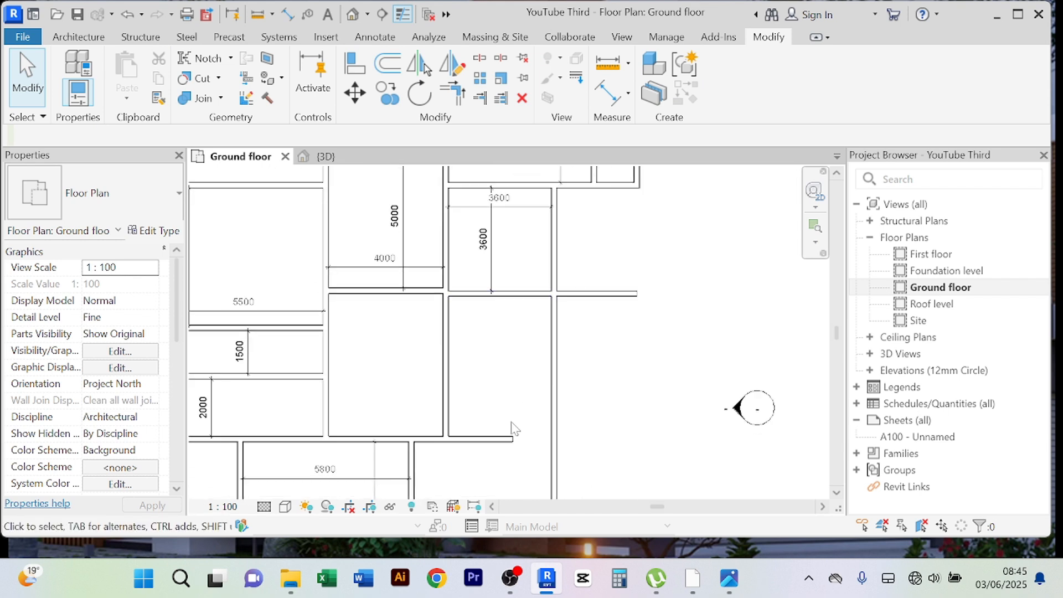
pyautogui.scroll(-1, 626, 372)
pyautogui.moveTo(634, 381); pyautogui.dragTo(627, 390, button='middle')
pyautogui.scroll(2, 524, 379)
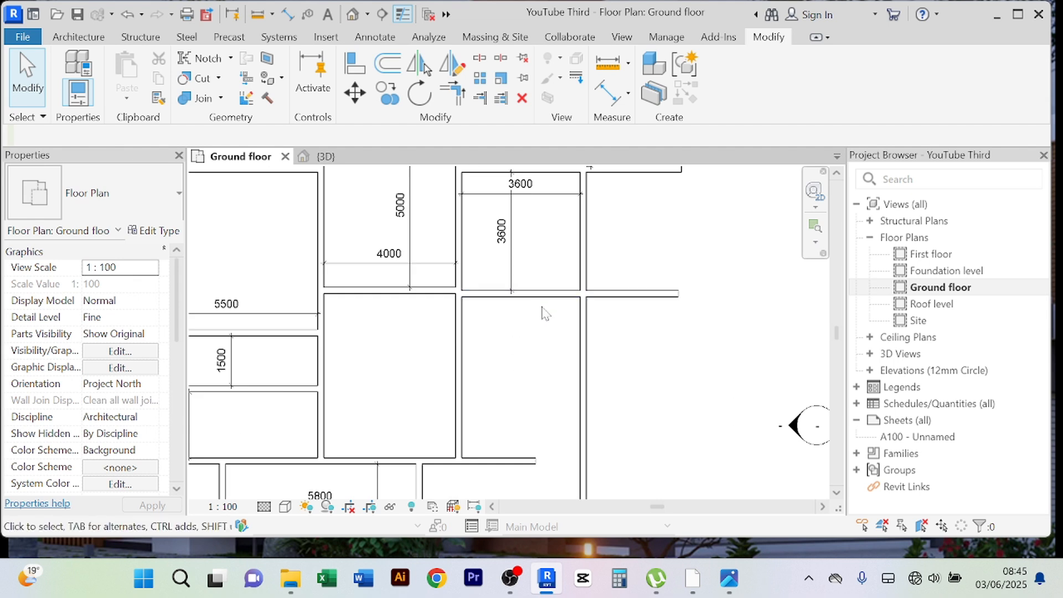
pyautogui.click(387, 63)
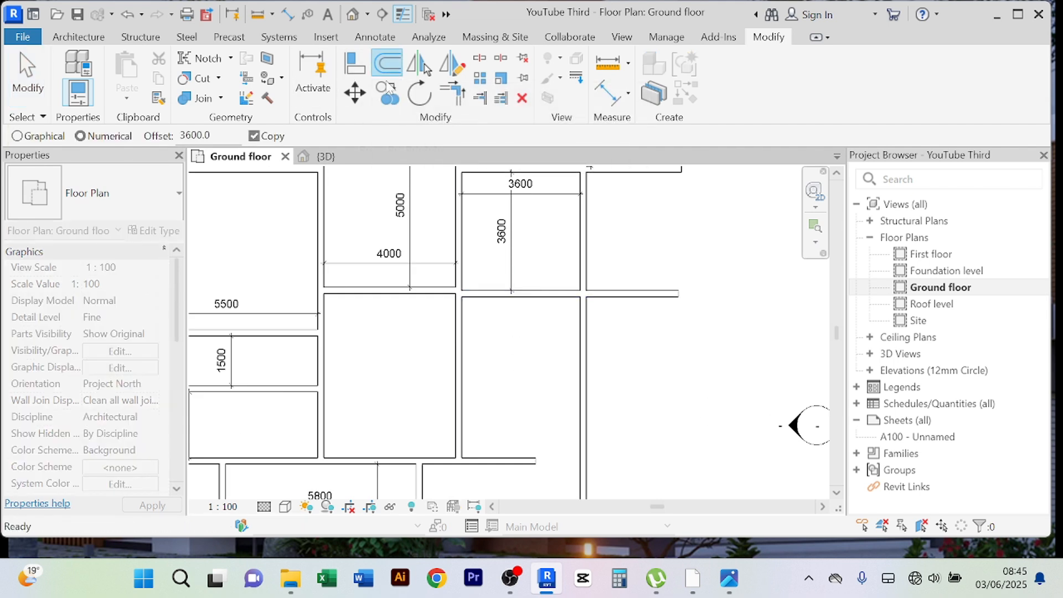
pyautogui.click(546, 298)
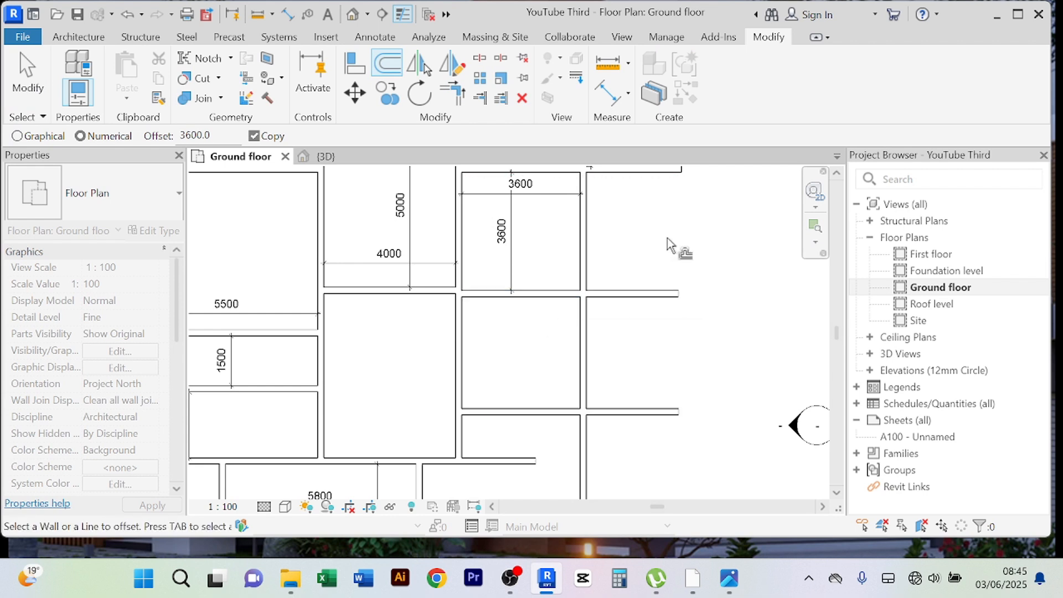
pyautogui.rightClick(674, 227)
pyautogui.click(689, 234)
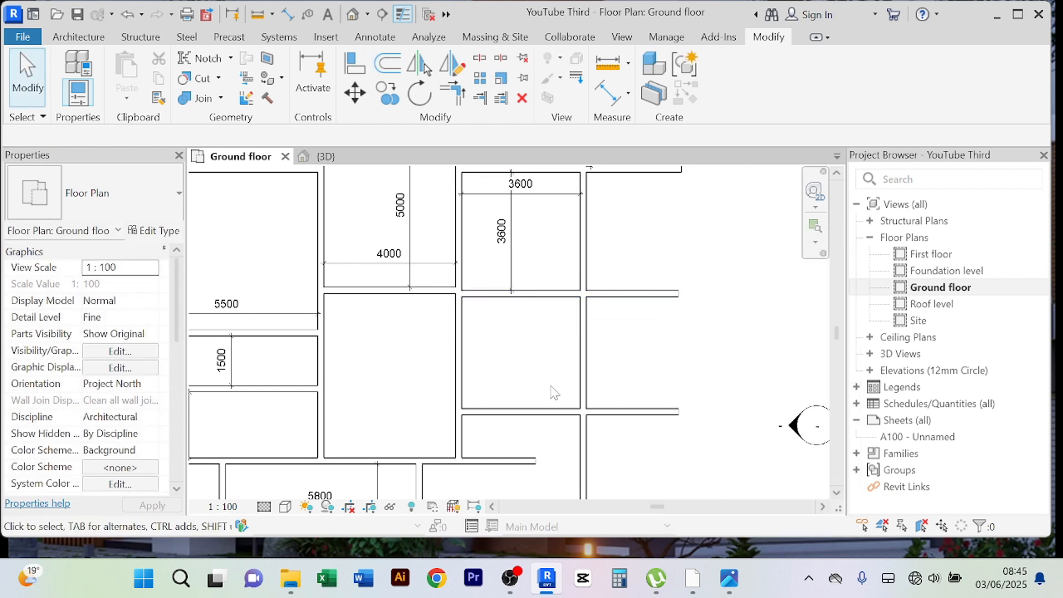
# - Add an aligned dimension for the inside height of the new room directly below the 3600 by 3600 mm room
pyautogui.click(607, 90)
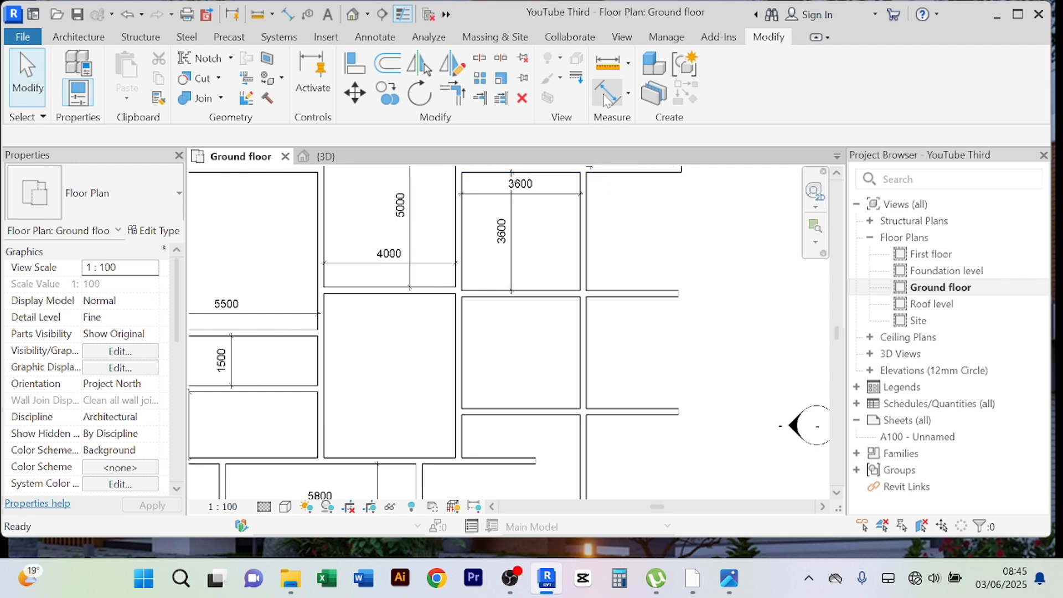
pyautogui.click(538, 299)
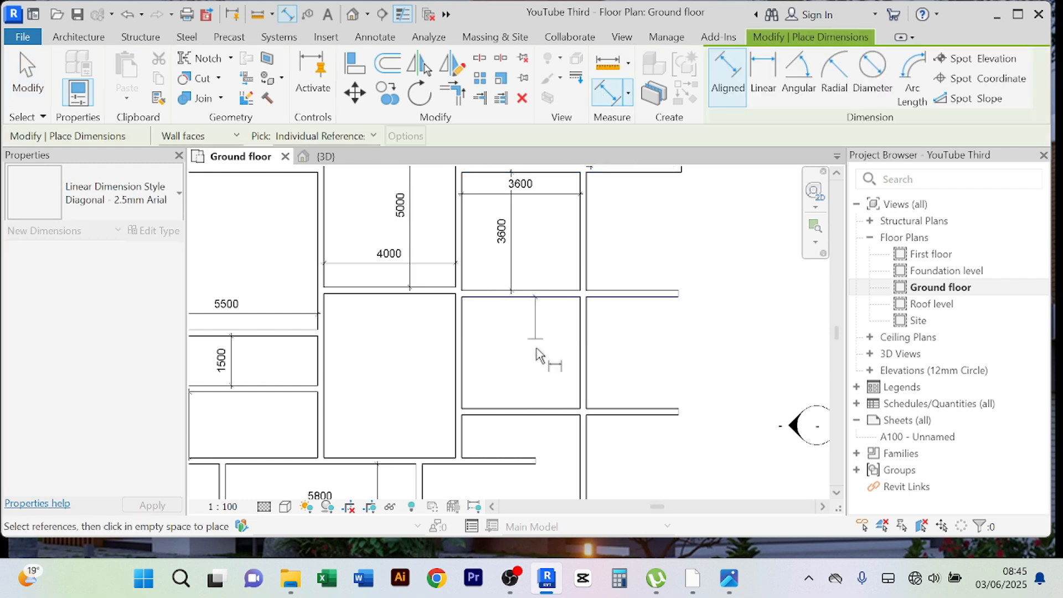
pyautogui.click(544, 410)
pyautogui.click(545, 390)
pyautogui.rightClick(548, 258)
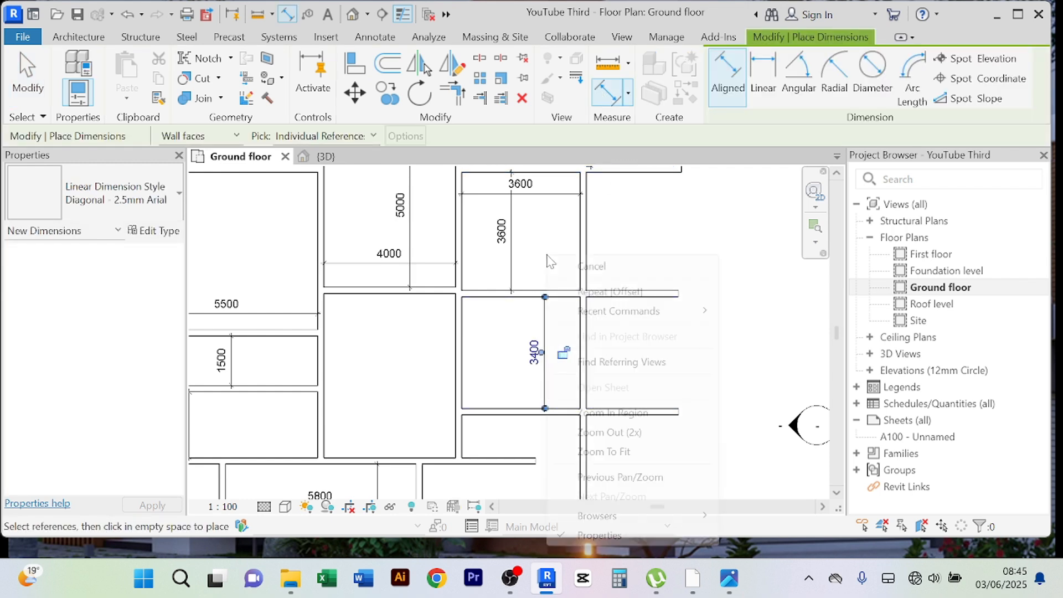
pyautogui.click(559, 267)
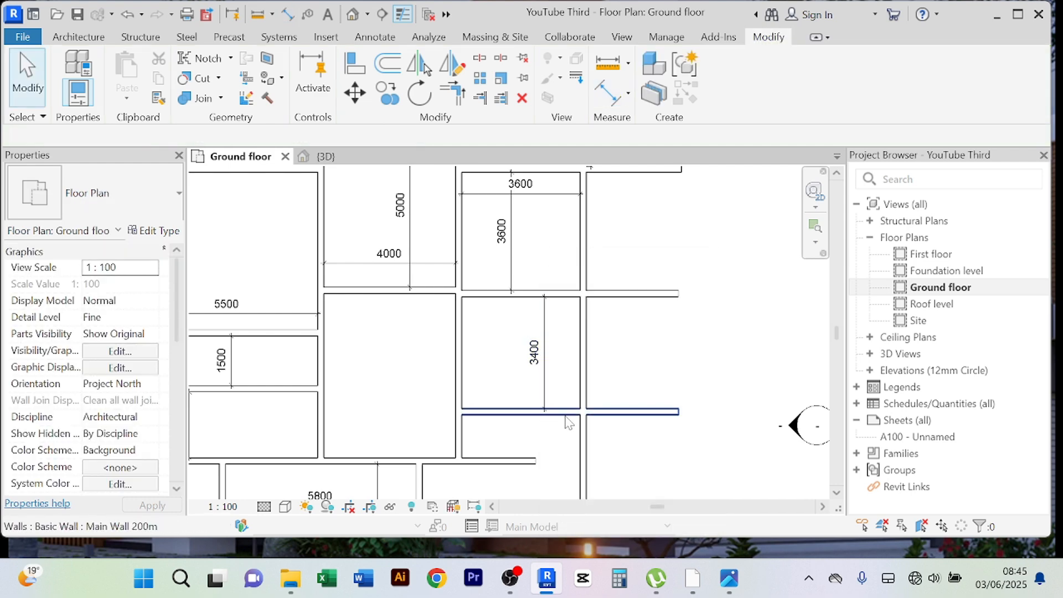
# - Move the newly offset lower wall by setting the second room's inside height to 3600 mm
pyautogui.click(609, 411)
pyautogui.click(537, 352)
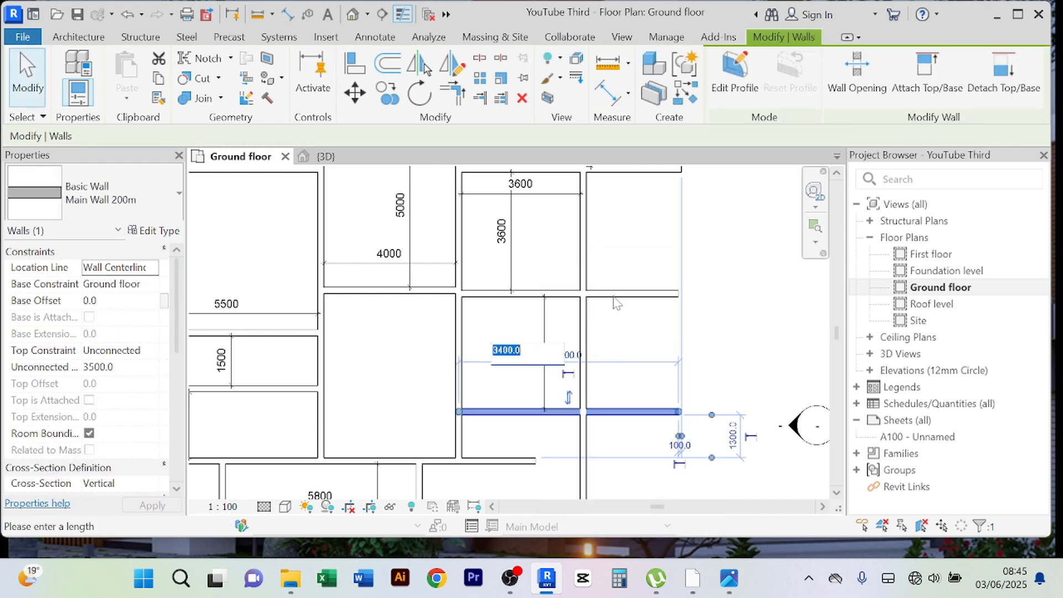
pyautogui.write('3600')
pyautogui.press('Return')
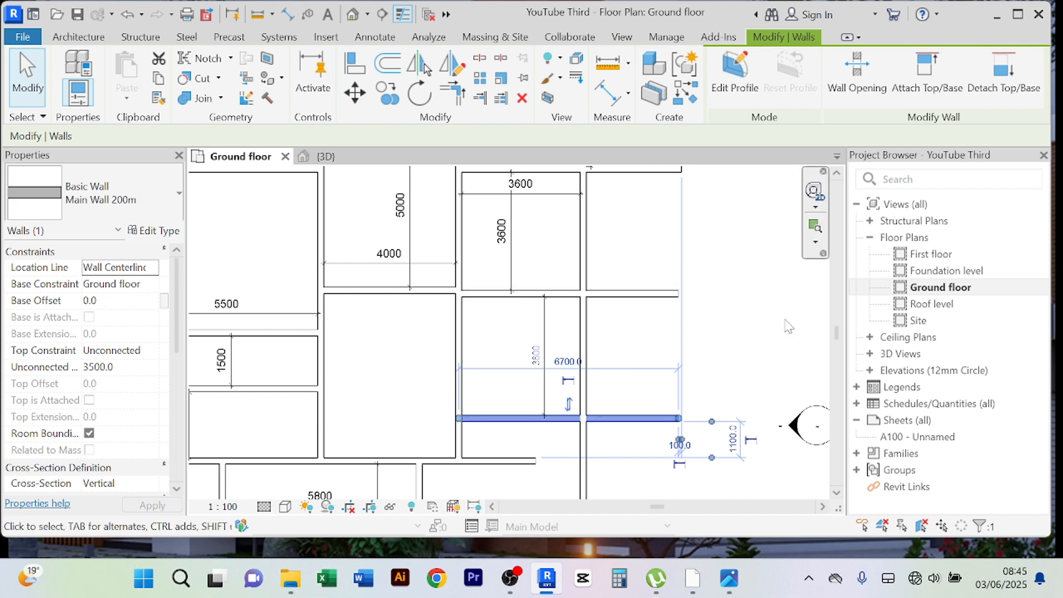
pyautogui.click(750, 325)
# - Examine the overhanging wall ends around the second 3600 mm high room and the 5800 by 5800 mm room
pyautogui.scroll(-3, 754, 329)
pyautogui.scroll(2, 690, 380)
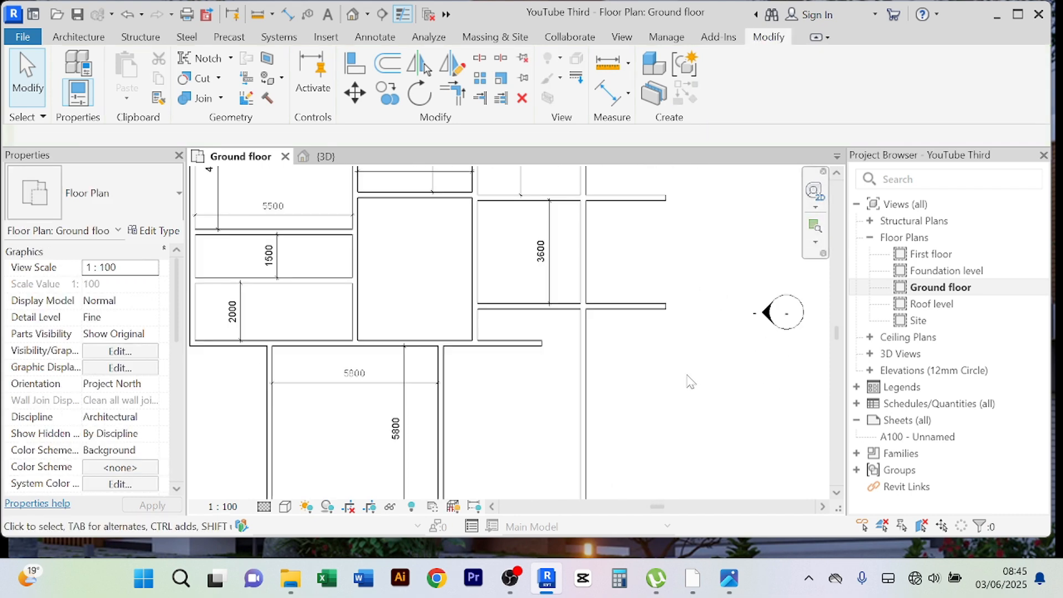
pyautogui.scroll(-3, 692, 378)
pyautogui.moveTo(693, 377)
pyautogui.mouseDown(button='middle')
pyautogui.moveTo(683, 367)
pyautogui.moveTo(675, 375)
pyautogui.mouseUp(button='middle')
pyautogui.scroll(2, 676, 375)
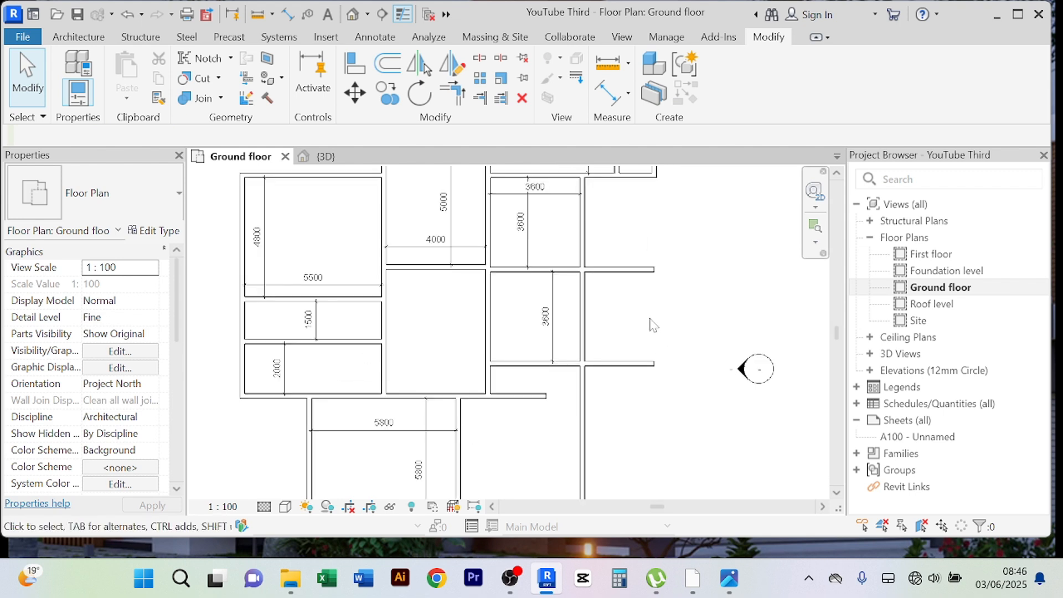
pyautogui.scroll(-2, 520, 449)
pyautogui.moveTo(545, 393); pyautogui.dragTo(519, 348, button='middle')
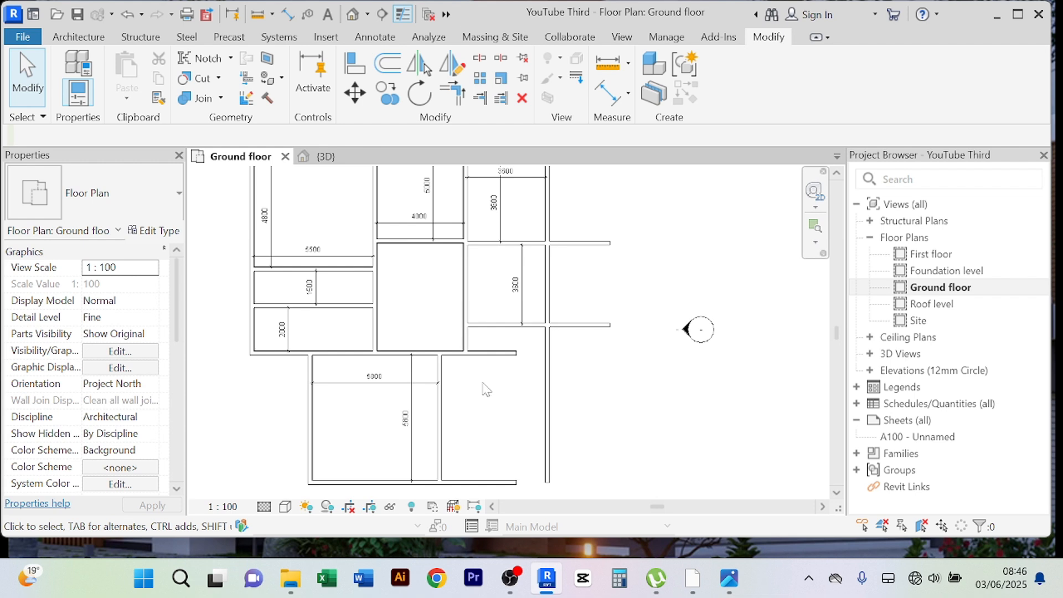
pyautogui.scroll(-1, 482, 382)
pyautogui.scroll(4, 479, 365)
pyautogui.scroll(-3, 476, 374)
pyautogui.moveTo(476, 375); pyautogui.dragTo(467, 417, button='middle')
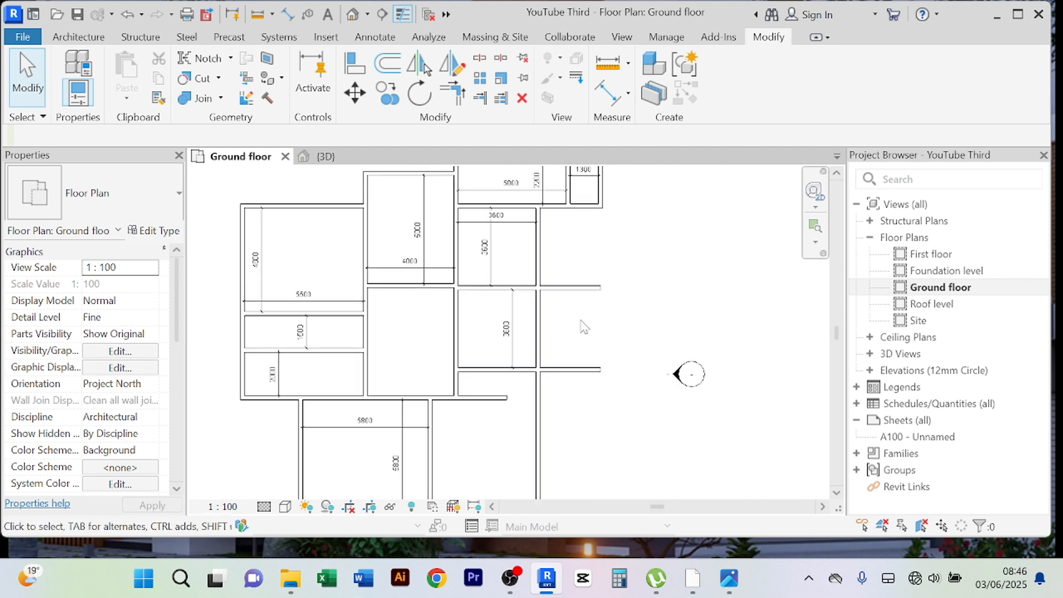
pyautogui.moveTo(584, 327)
pyautogui.mouseDown(button='middle')
pyautogui.moveTo(582, 340)
pyautogui.moveTo(644, 272)
pyautogui.mouseUp(button='middle')
pyautogui.scroll(1, 484, 360)
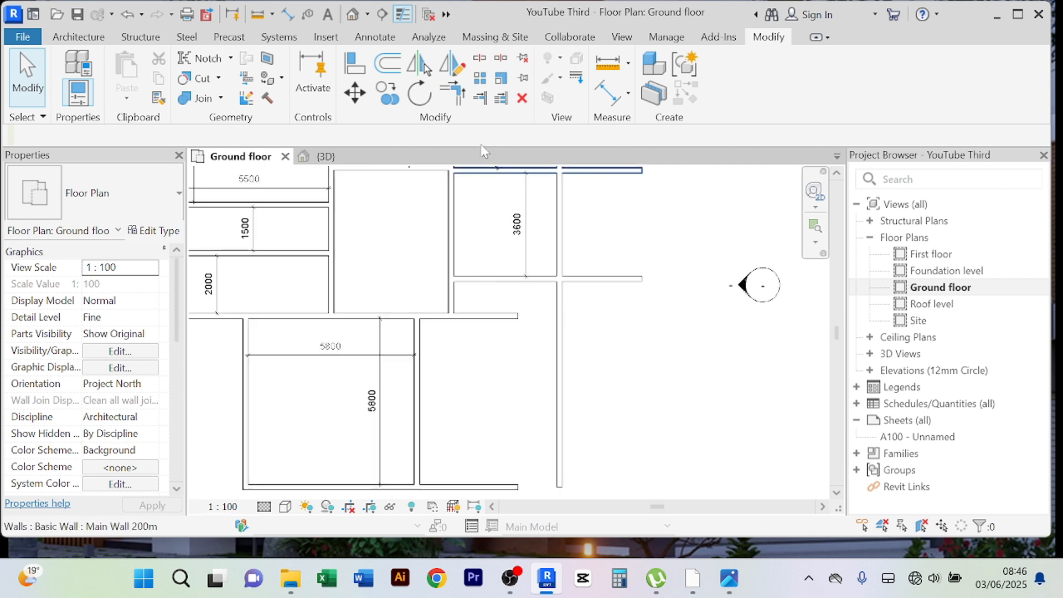
# - Trim the bottom wall of the room below the 4000 by 5000 mm room and that room's right wall into a corner
pyautogui.click(453, 93)
pyautogui.scroll(2, 465, 354)
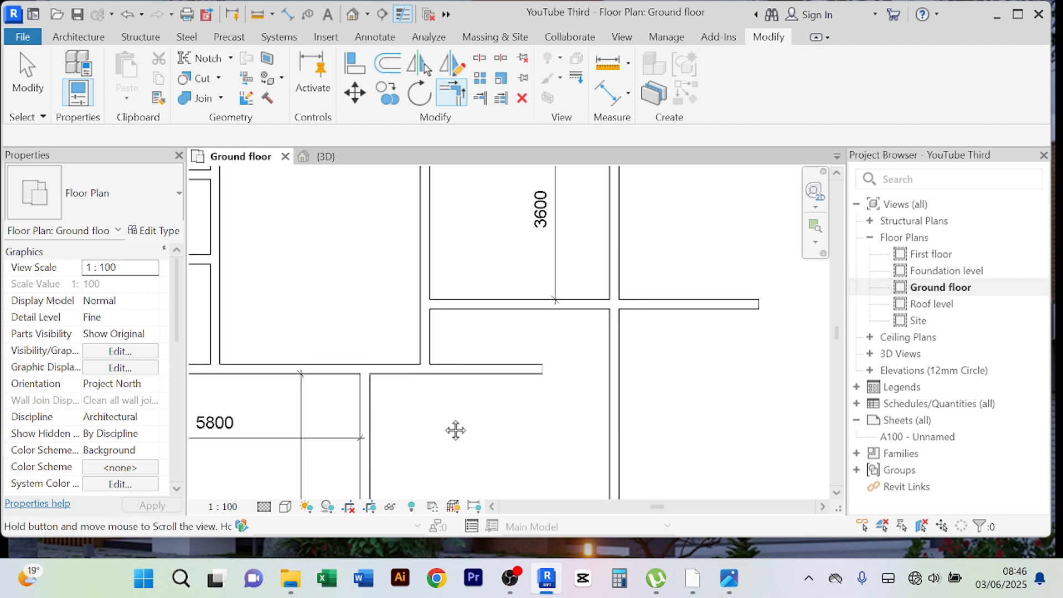
pyautogui.click(406, 377)
pyautogui.click(428, 357)
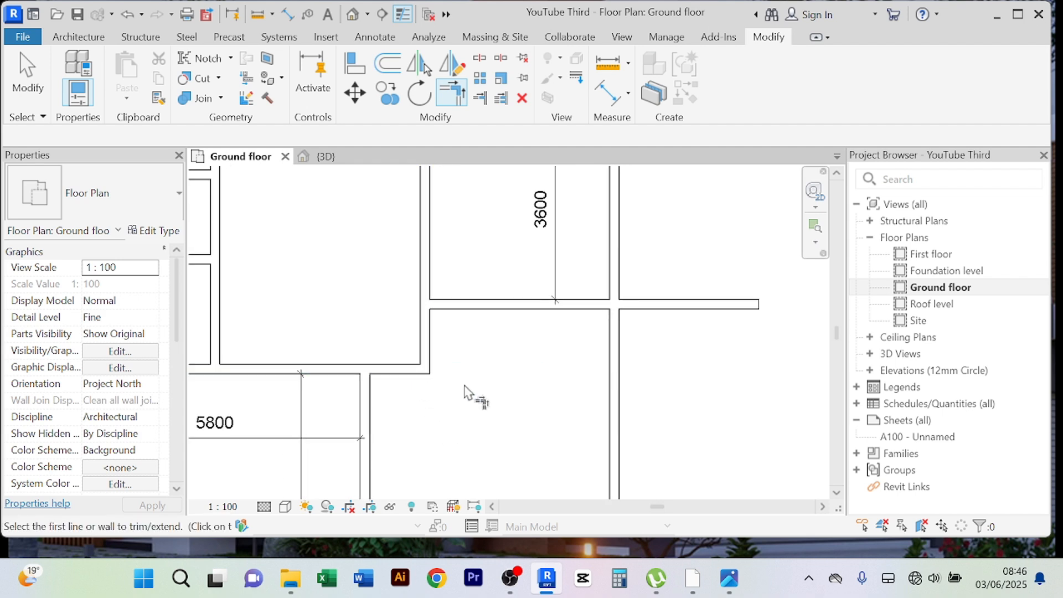
# - Trim the lower wall of the second 3600 mm high room and the long wall on its right into a corner
pyautogui.scroll(-2, 472, 394)
pyautogui.moveTo(472, 394); pyautogui.dragTo(406, 420, button='middle')
pyautogui.click(489, 357)
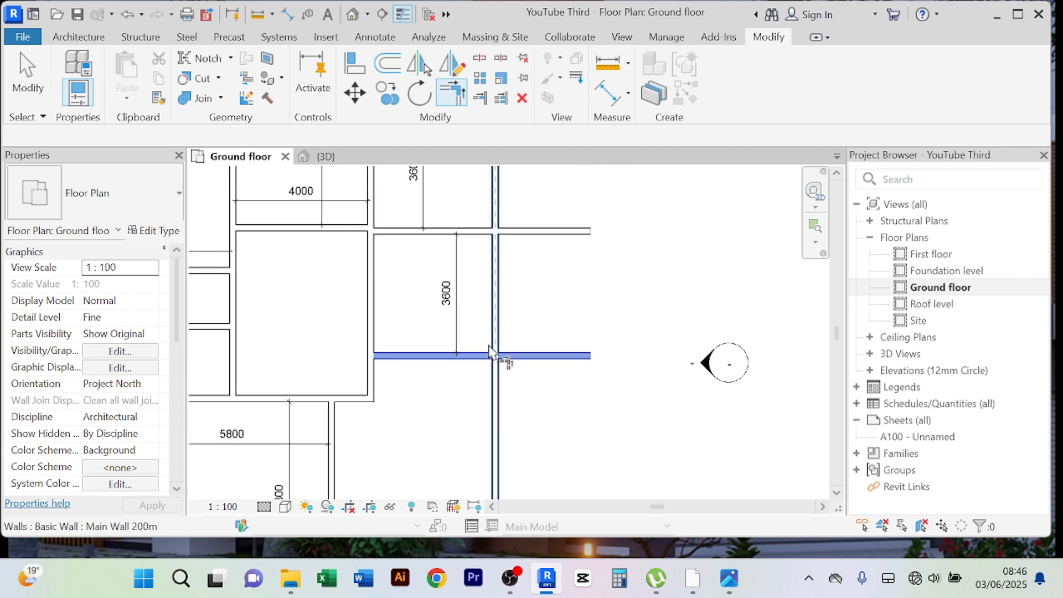
pyautogui.click(493, 333)
# - Trim the bottom wall and the right wall of the 5800 by 5800 mm room into a corner
pyautogui.scroll(-2, 530, 332)
pyautogui.moveTo(561, 359); pyautogui.dragTo(552, 293, button='middle')
pyautogui.scroll(2, 341, 449)
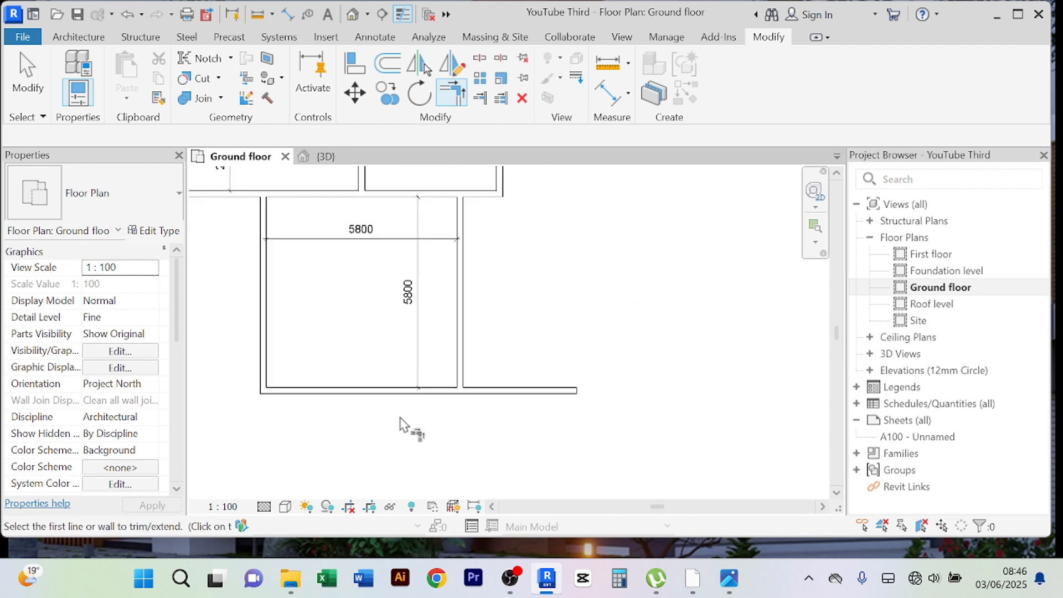
pyautogui.click(423, 398)
pyautogui.click(463, 374)
pyautogui.scroll(-3, 570, 356)
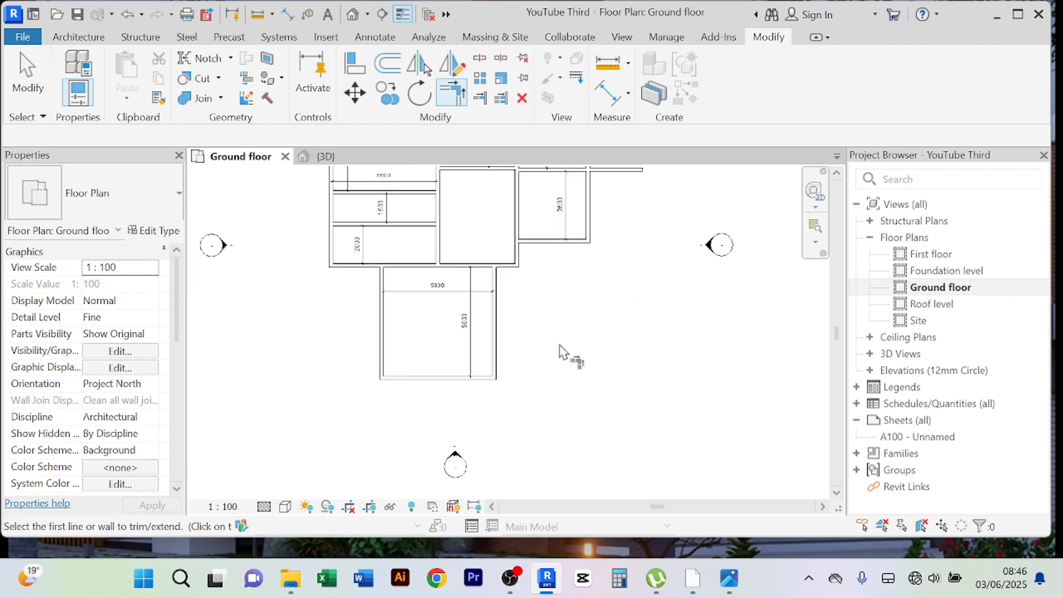
pyautogui.moveTo(520, 342); pyautogui.dragTo(540, 430, button='middle')
pyautogui.scroll(4, 505, 349)
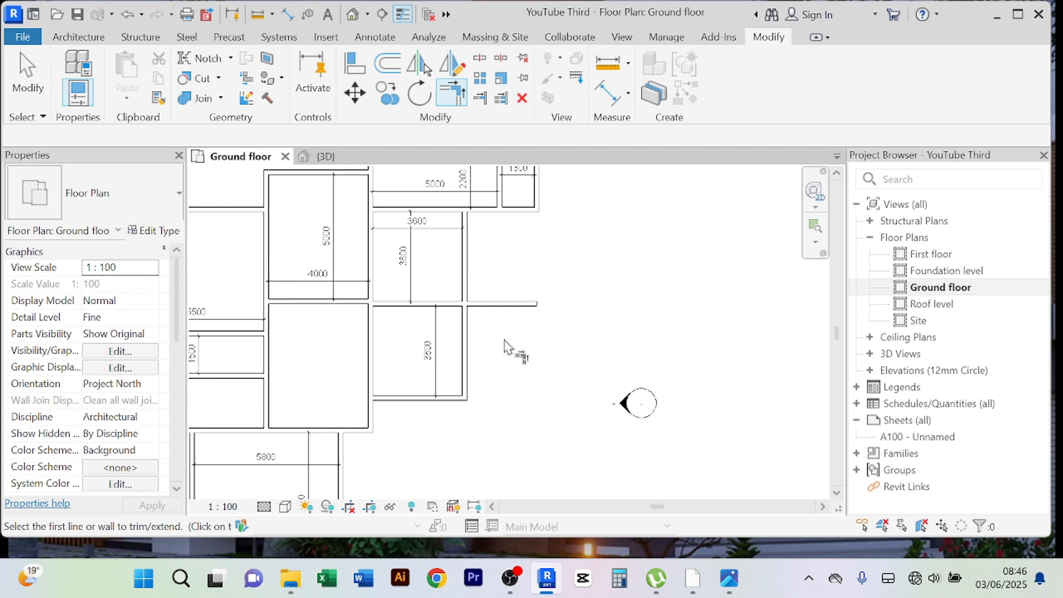
pyautogui.rightClick(629, 260)
pyautogui.click(630, 261)
pyautogui.rightClick(532, 248)
pyautogui.click(569, 259)
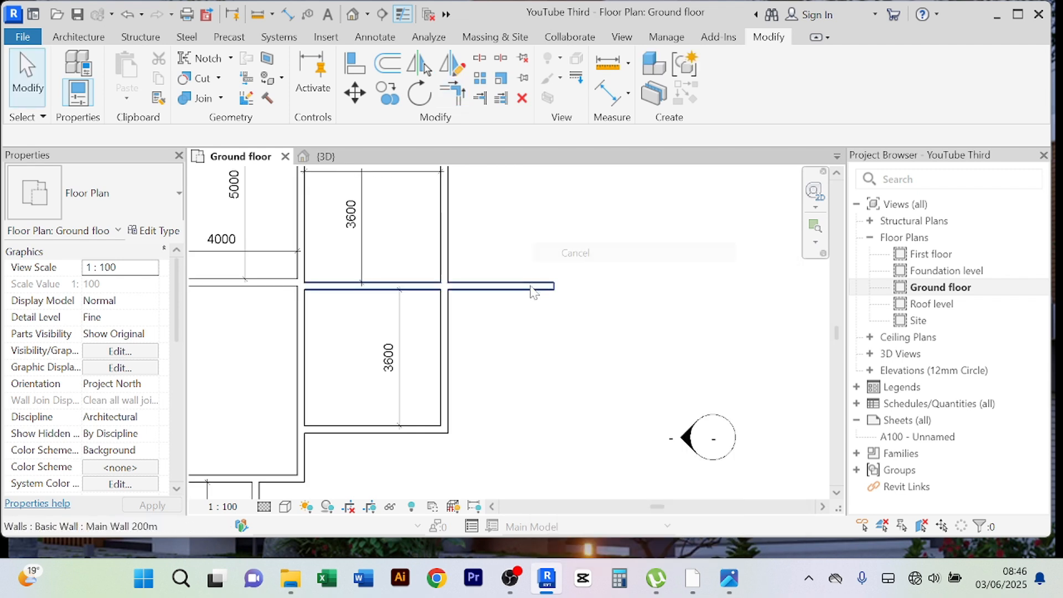
# - Split the wall between the two stacked 3600 mm rooms where it passes beyond their shared right wall
pyautogui.moveTo(552, 306); pyautogui.dragTo(580, 322, button='middle')
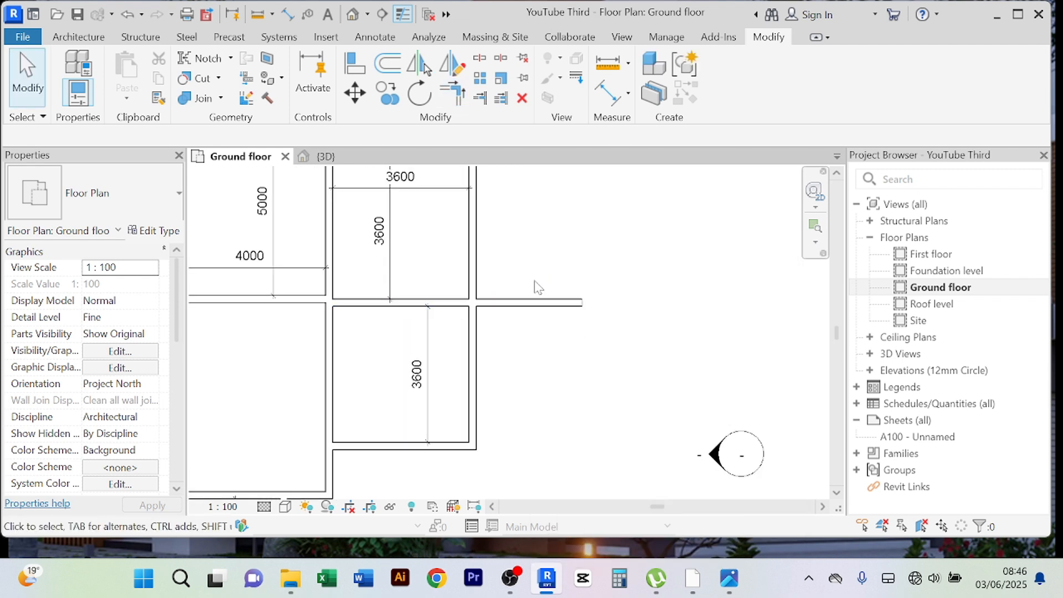
pyautogui.scroll(3, 535, 286)
pyautogui.click(512, 314)
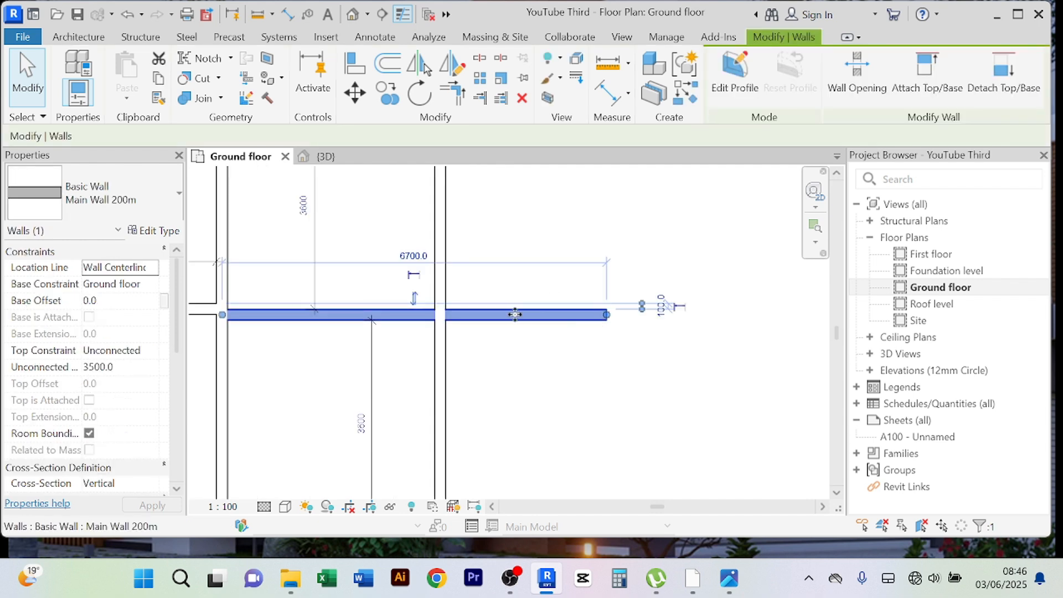
pyautogui.click(573, 254)
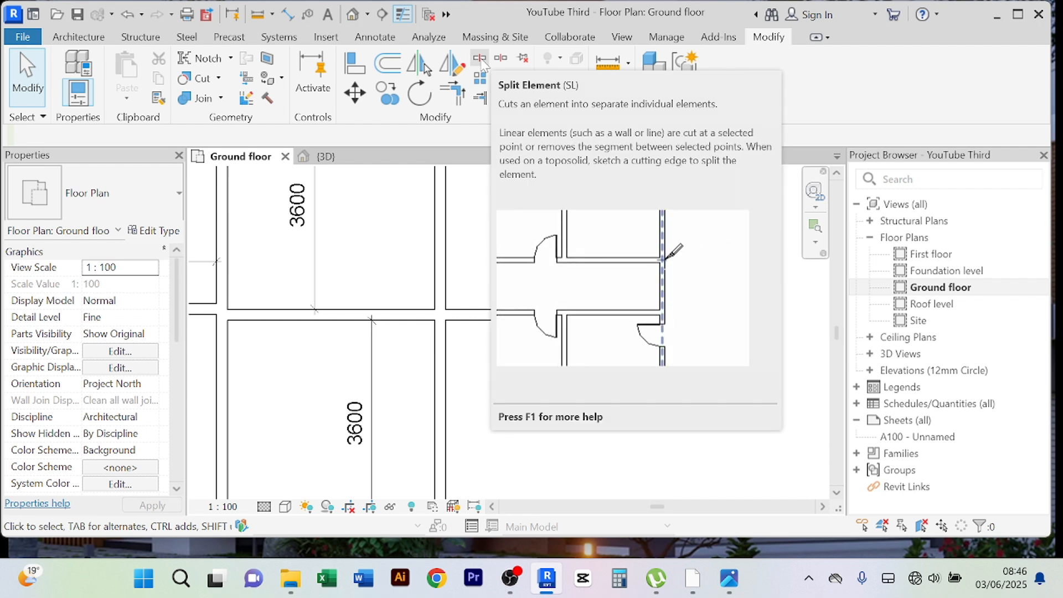
pyautogui.click(480, 58)
pyautogui.scroll(5, 437, 316)
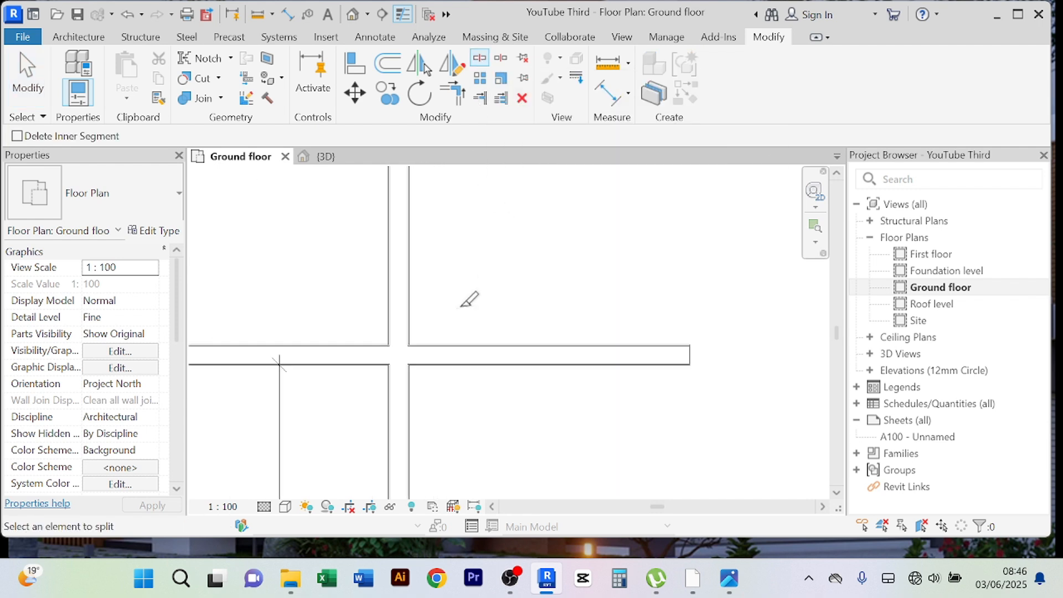
pyautogui.scroll(-3, 427, 315)
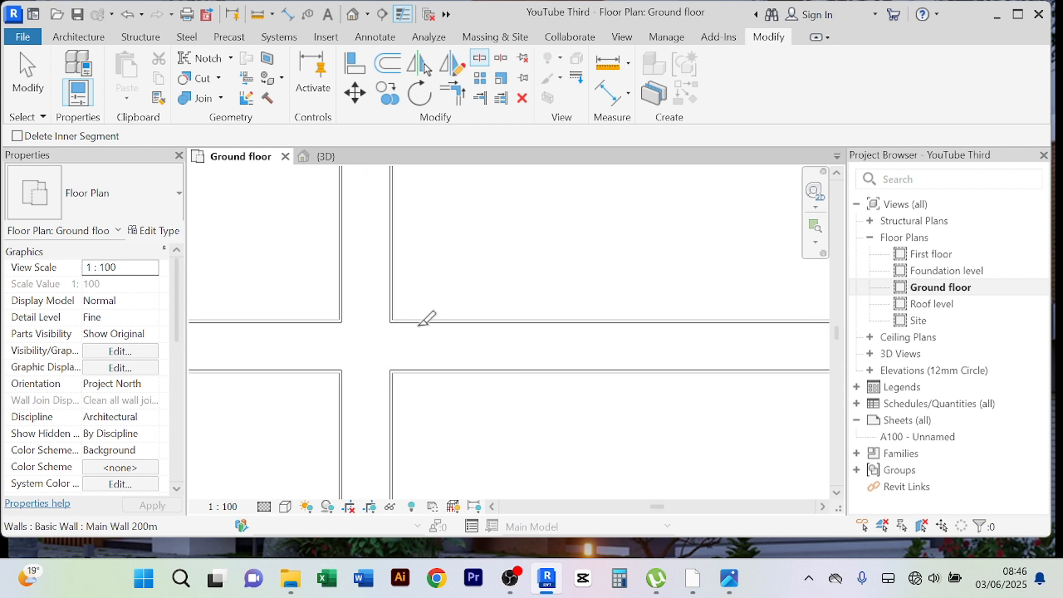
pyautogui.rightClick(576, 228)
pyautogui.click(609, 237)
# - Delete the split-off wall piece overhanging to the right of the two stacked 3600 mm rooms
pyautogui.scroll(-2, 609, 244)
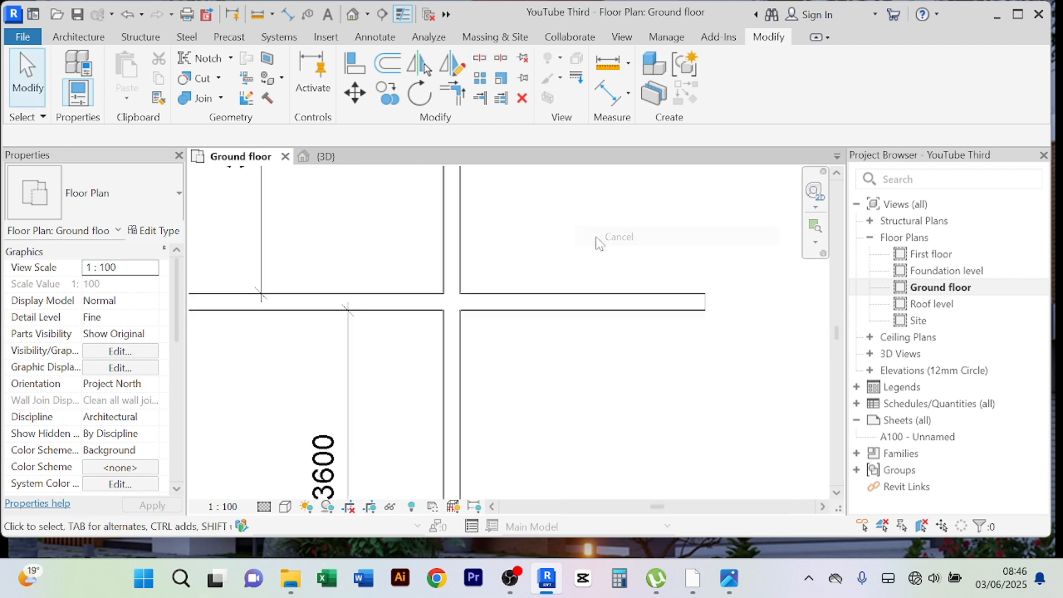
pyautogui.click(638, 285)
pyautogui.press('Delete')
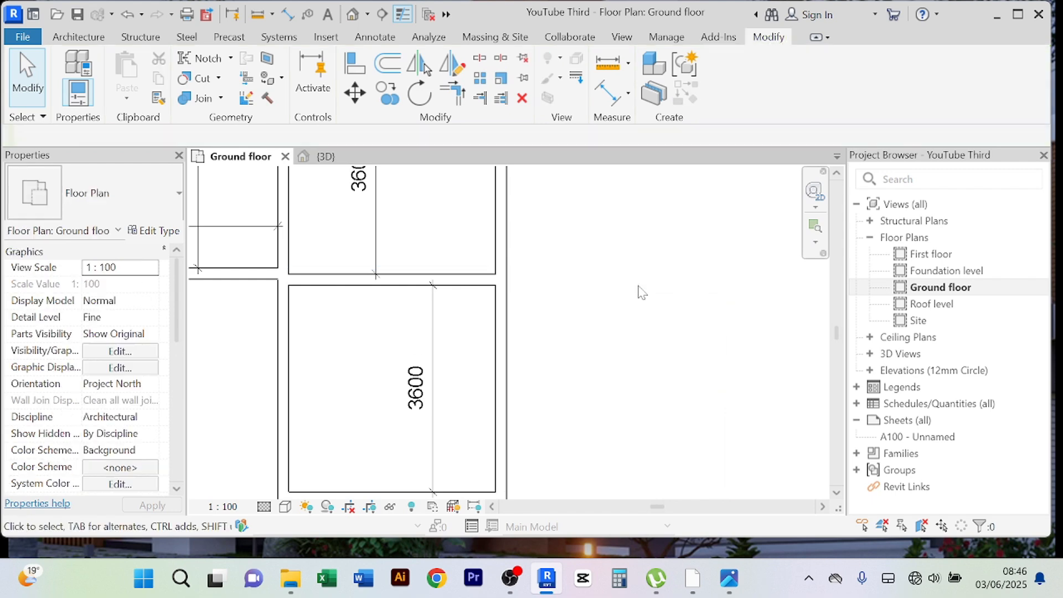
# - Add an aligned dimension for the inside width of the lower 3600 mm high room, near its bottom wall
pyautogui.scroll(-6, 676, 266)
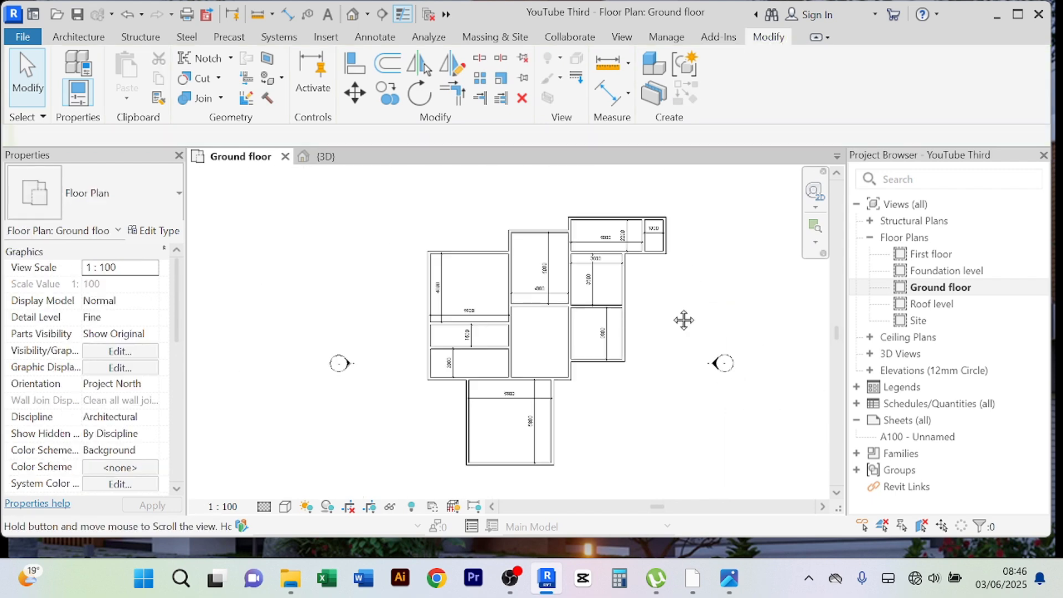
pyautogui.moveTo(683, 318); pyautogui.dragTo(658, 301, button='middle')
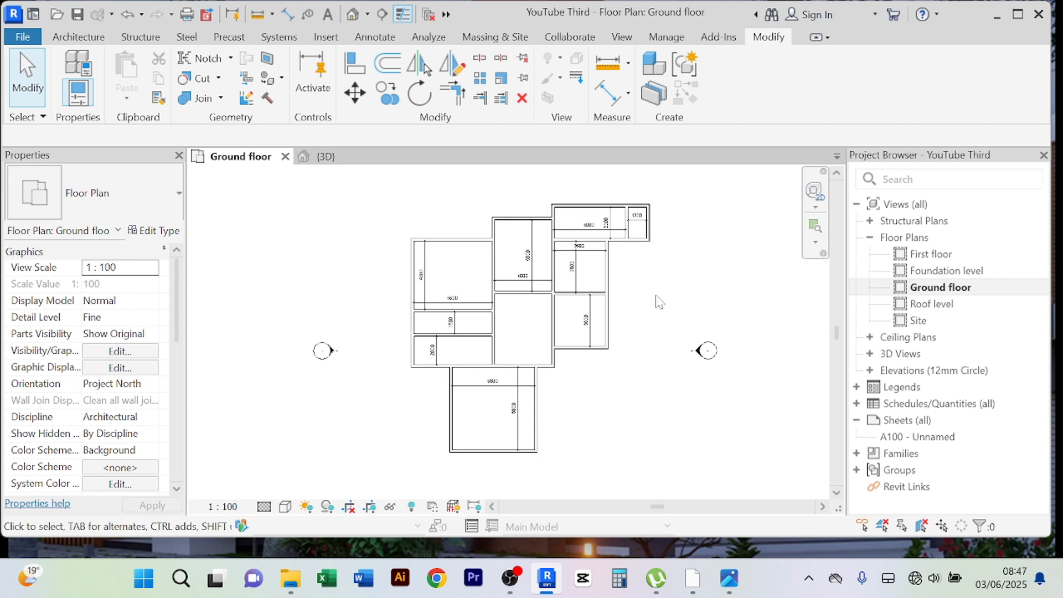
pyautogui.scroll(3, 658, 302)
pyautogui.moveTo(655, 299); pyautogui.dragTo(669, 256, button='middle')
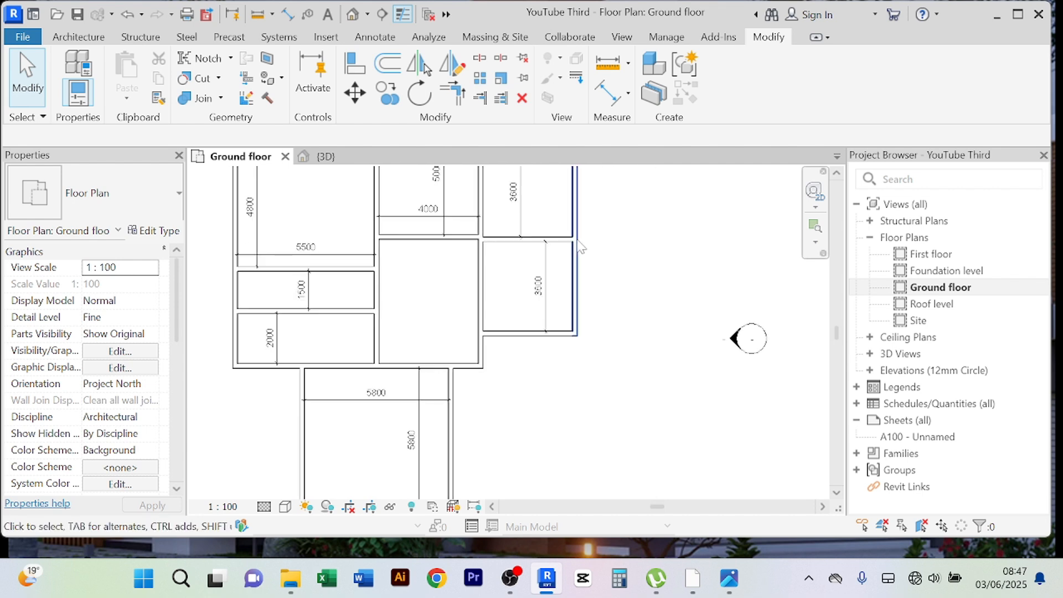
pyautogui.moveTo(624, 227); pyautogui.dragTo(627, 262, button='middle')
pyautogui.click(609, 92)
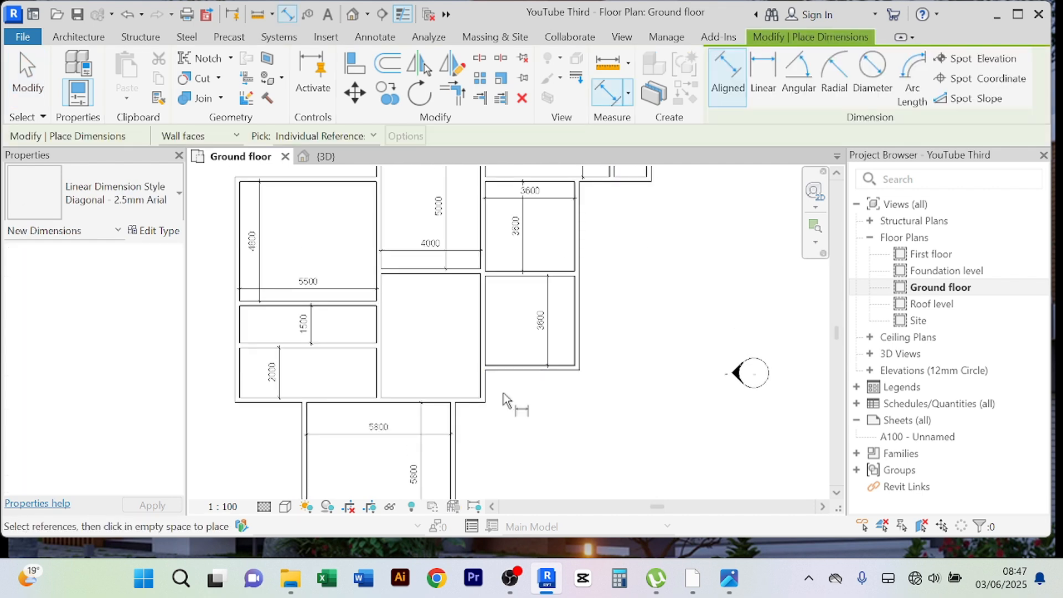
pyautogui.click(486, 353)
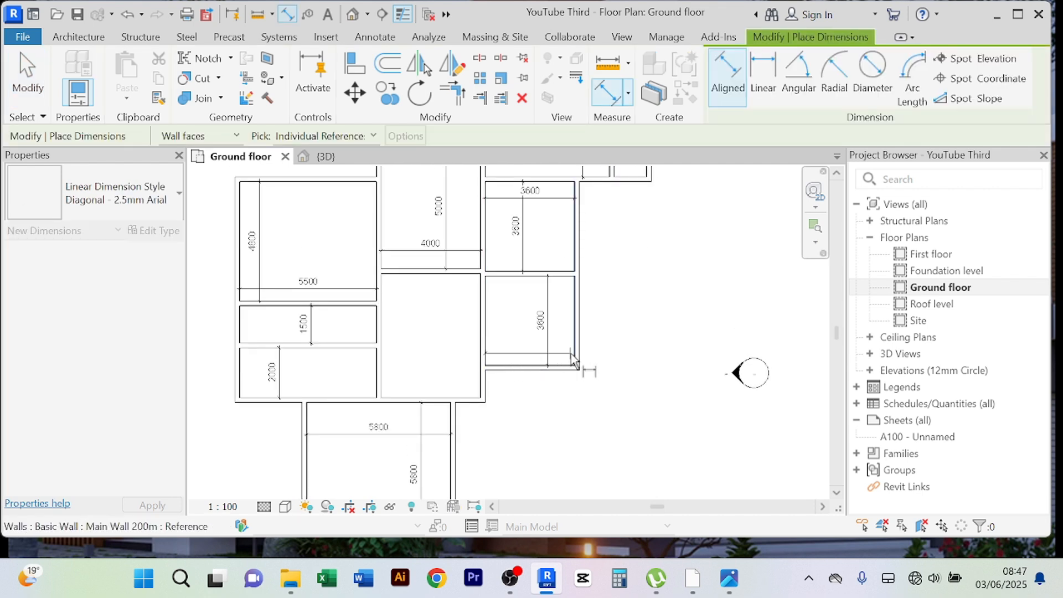
pyautogui.click(573, 360)
pyautogui.click(523, 358)
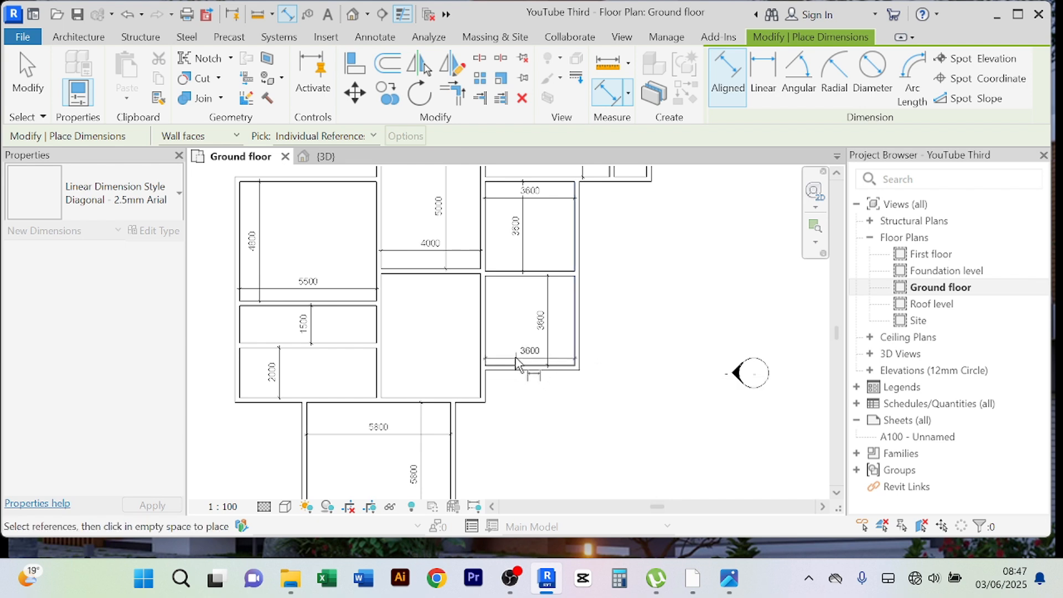
pyautogui.rightClick(664, 300)
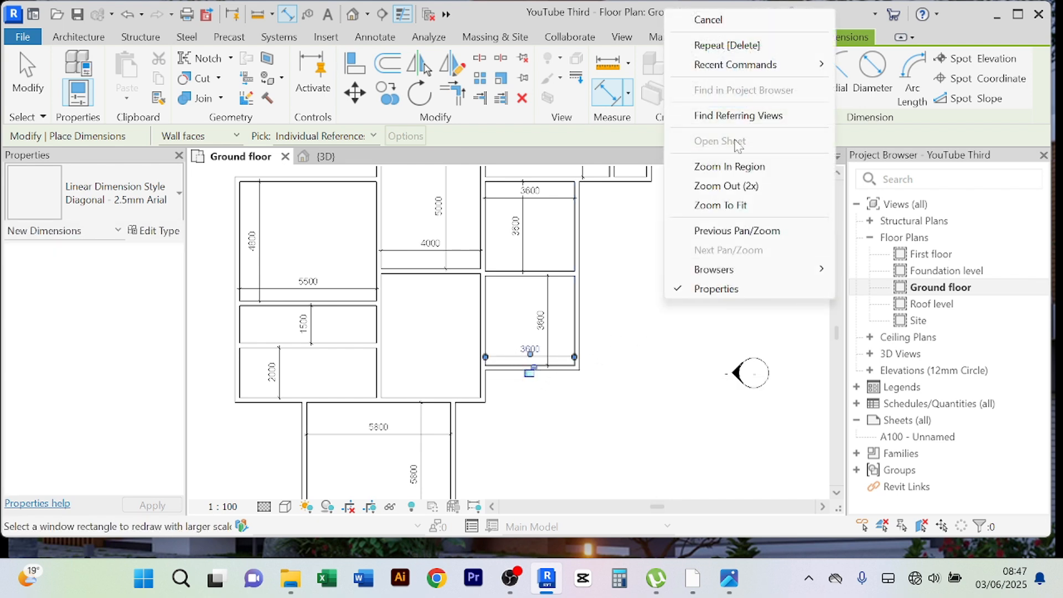
pyautogui.click(708, 20)
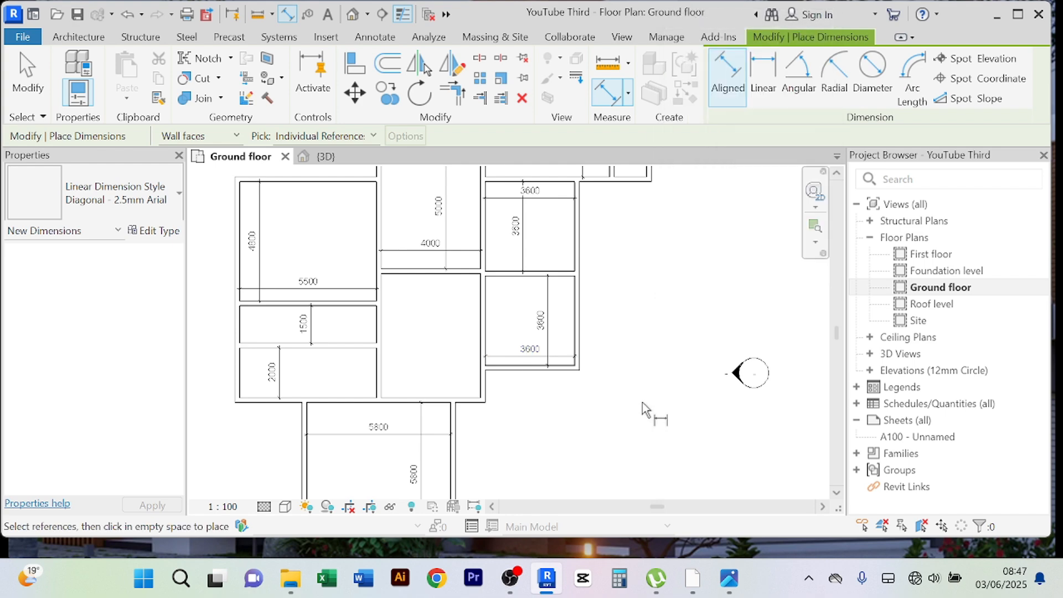
pyautogui.rightClick(655, 339)
pyautogui.click(700, 52)
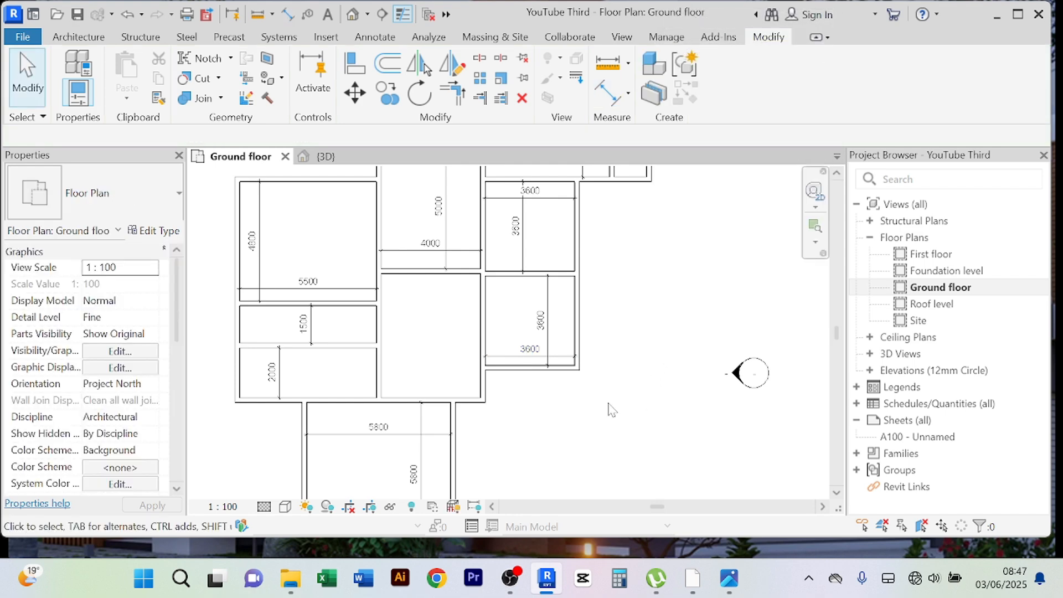
# - Dimension the inside height of the room below the 4000 by 5000 mm room, between its top and bottom walls
pyautogui.moveTo(542, 439); pyautogui.dragTo(599, 407, button='middle')
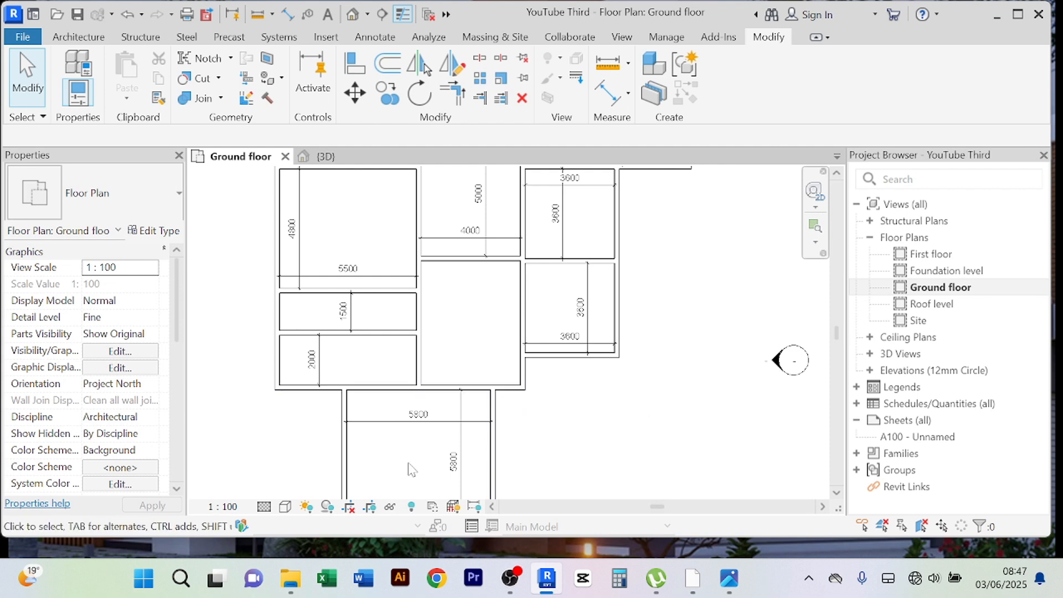
pyautogui.scroll(-1, 357, 238)
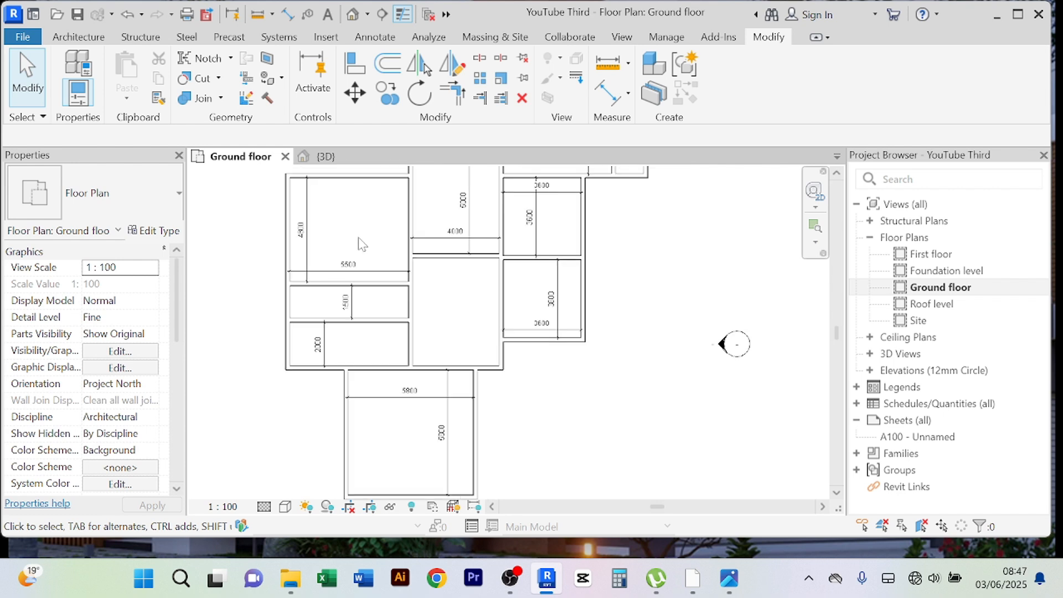
pyautogui.moveTo(360, 239); pyautogui.dragTo(294, 309, button='middle')
pyautogui.moveTo(581, 388); pyautogui.dragTo(598, 358, button='middle')
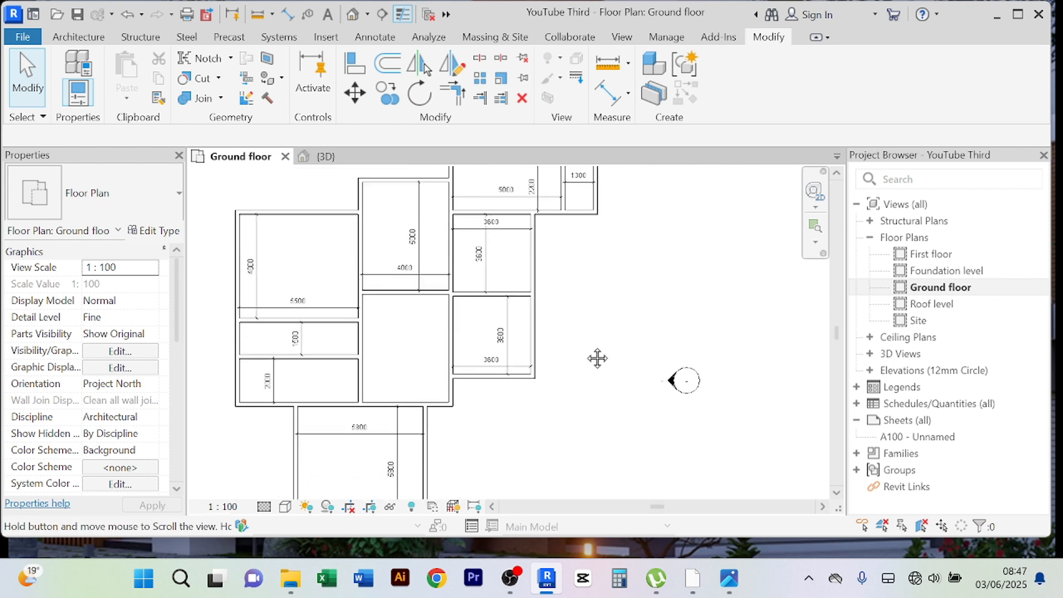
pyautogui.scroll(2, 454, 338)
pyautogui.moveTo(407, 352); pyautogui.dragTo(475, 345, button='middle')
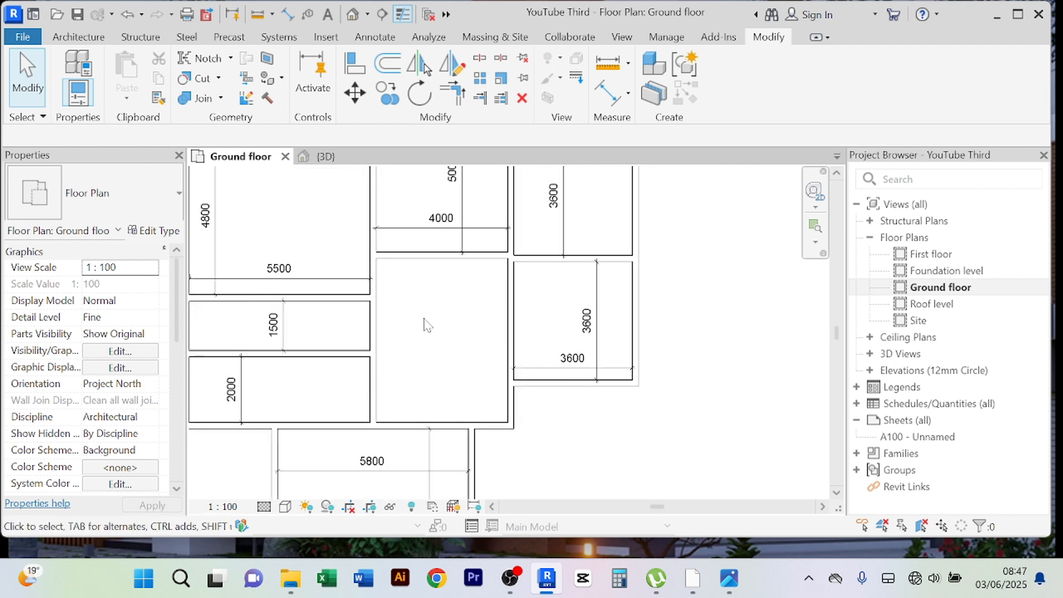
pyautogui.scroll(-2, 439, 334)
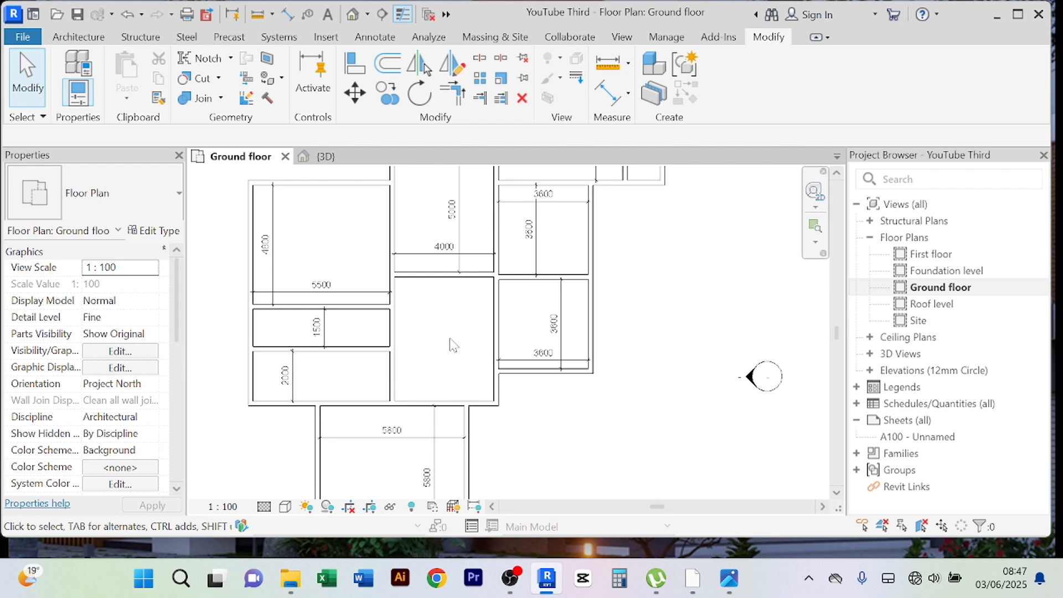
pyautogui.press('d')
pyautogui.press('i')
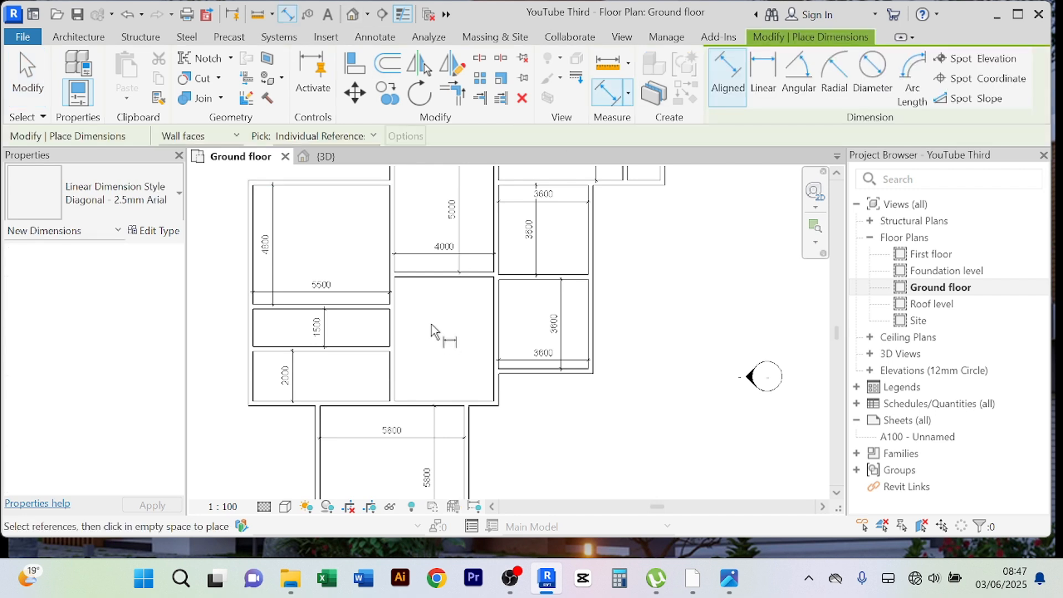
pyautogui.click(420, 279)
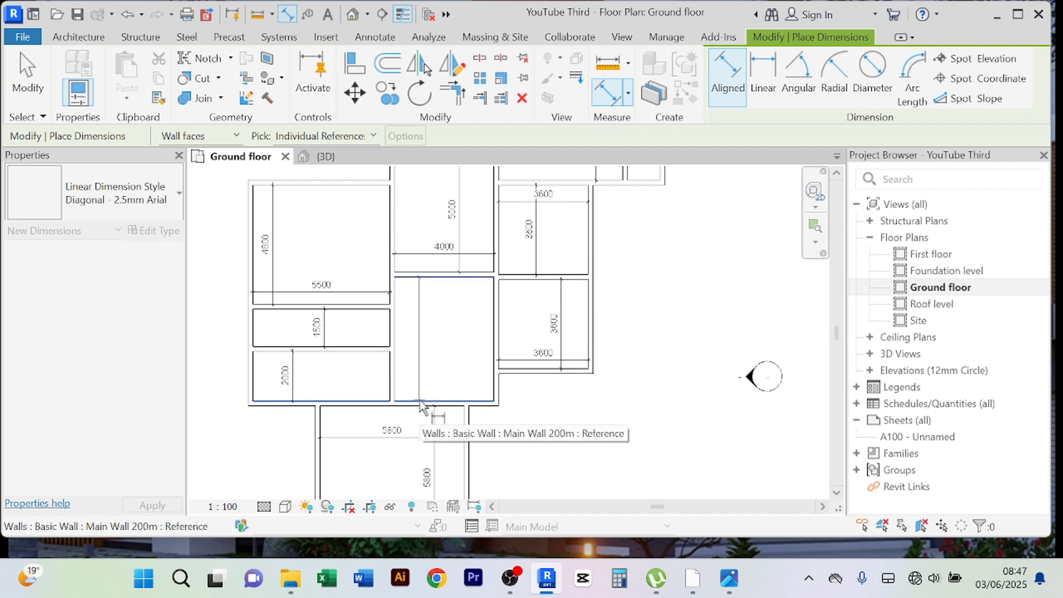
pyautogui.click(421, 406)
pyautogui.click(418, 335)
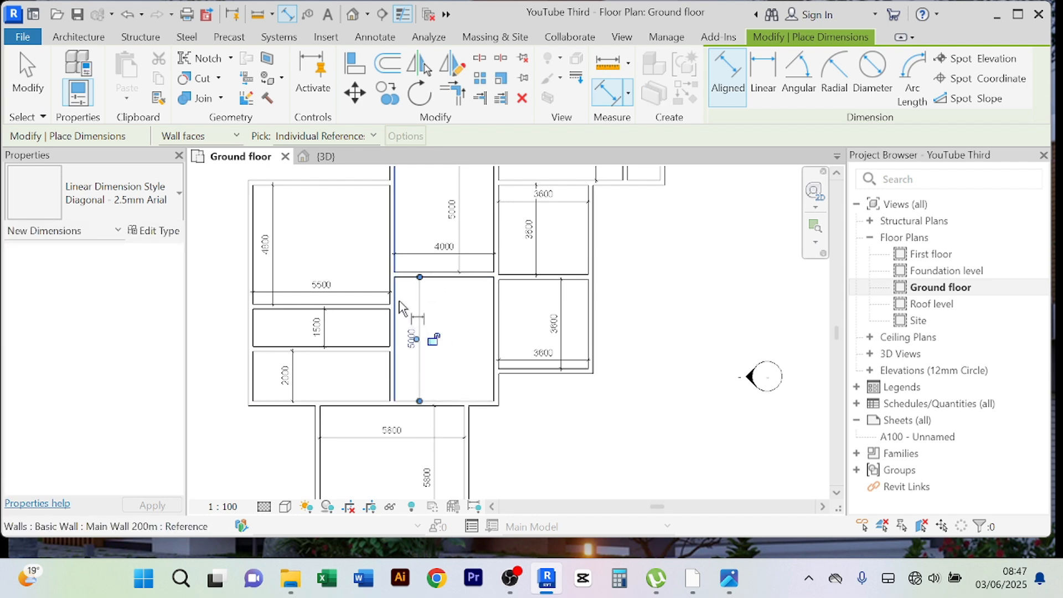
# - Dimension the inside width of that same central room near its top wall, and finish dimensioning
pyautogui.click(402, 309)
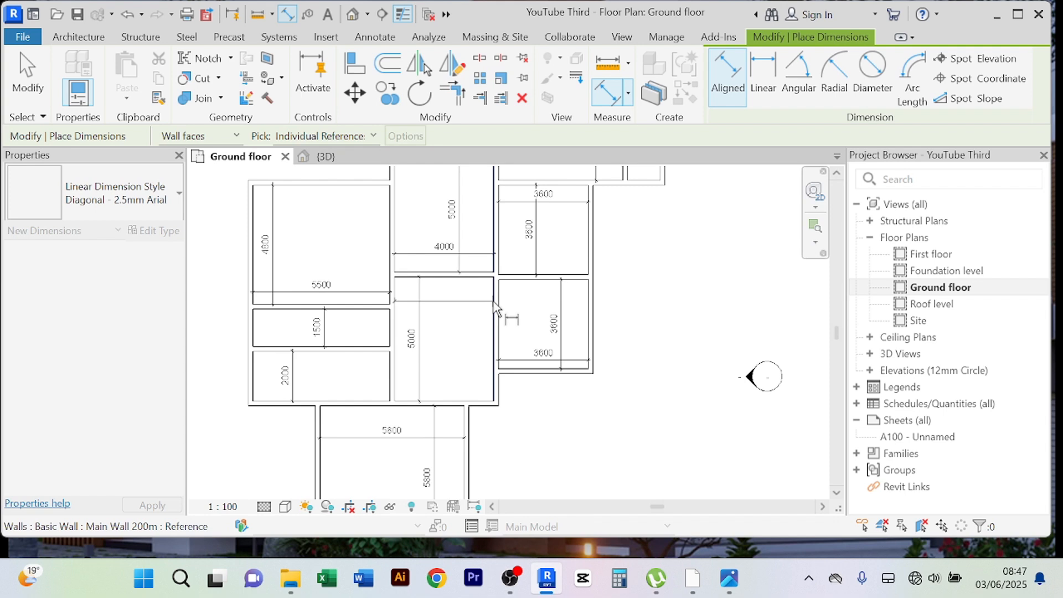
pyautogui.click(495, 305)
pyautogui.click(474, 306)
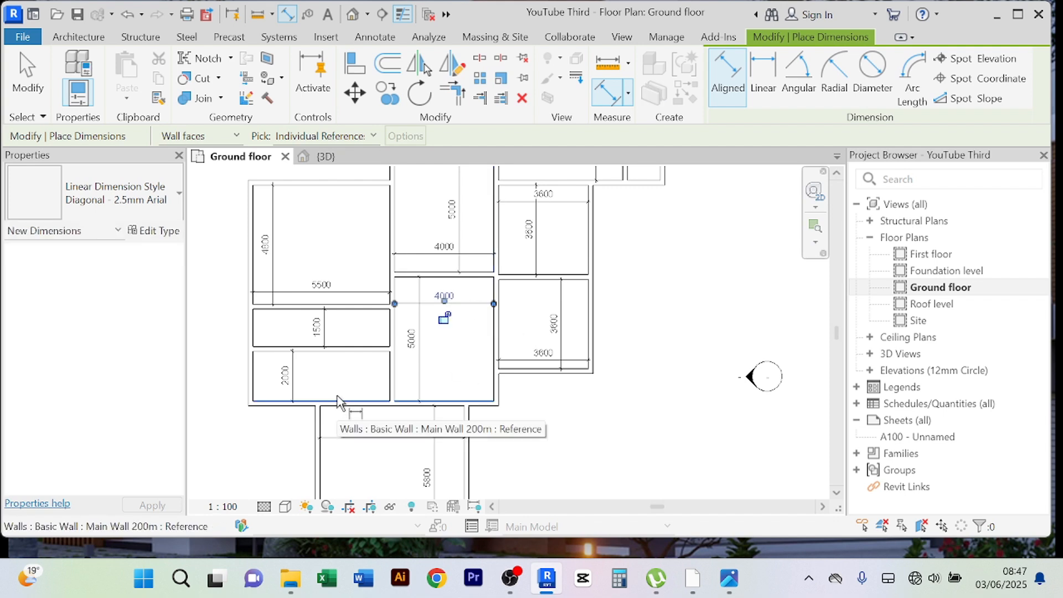
pyautogui.rightClick(667, 287)
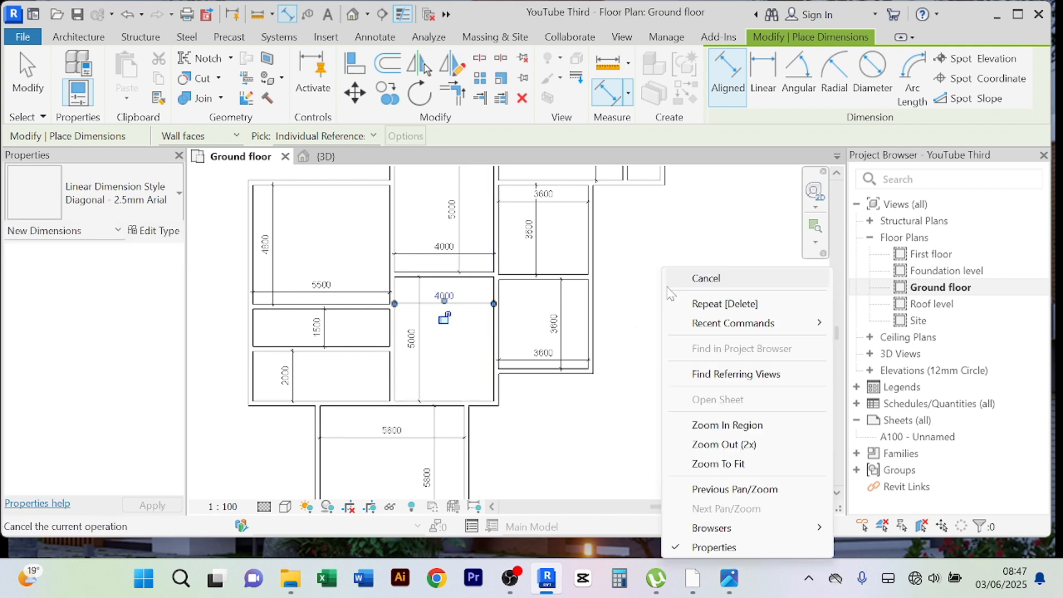
pyautogui.click(694, 278)
pyautogui.rightClick(685, 263)
pyautogui.click(696, 265)
pyautogui.rightClick(698, 260)
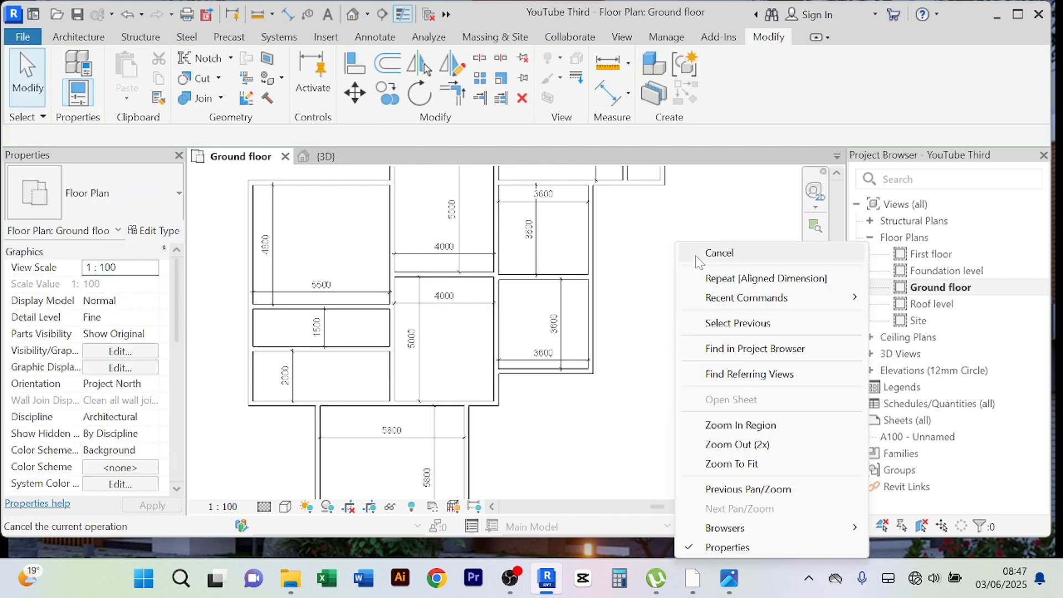
pyautogui.click(707, 254)
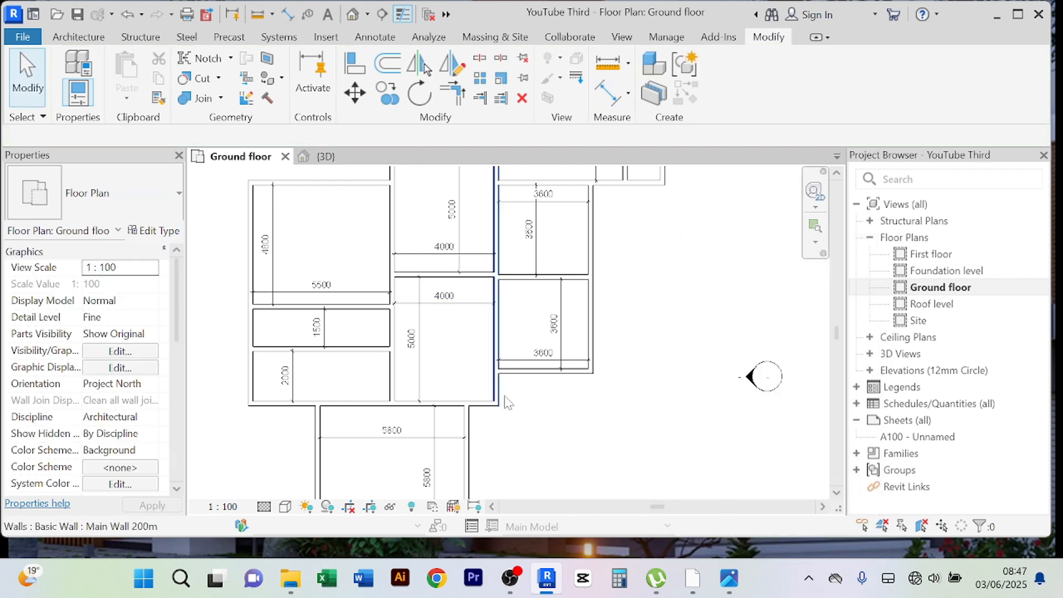
# - Examine the newly dimensioned central room, its wall corners and the rooms around it across the ground floor plan
pyautogui.scroll(2, 394, 363)
pyautogui.scroll(3, 518, 346)
pyautogui.scroll(-4, 495, 338)
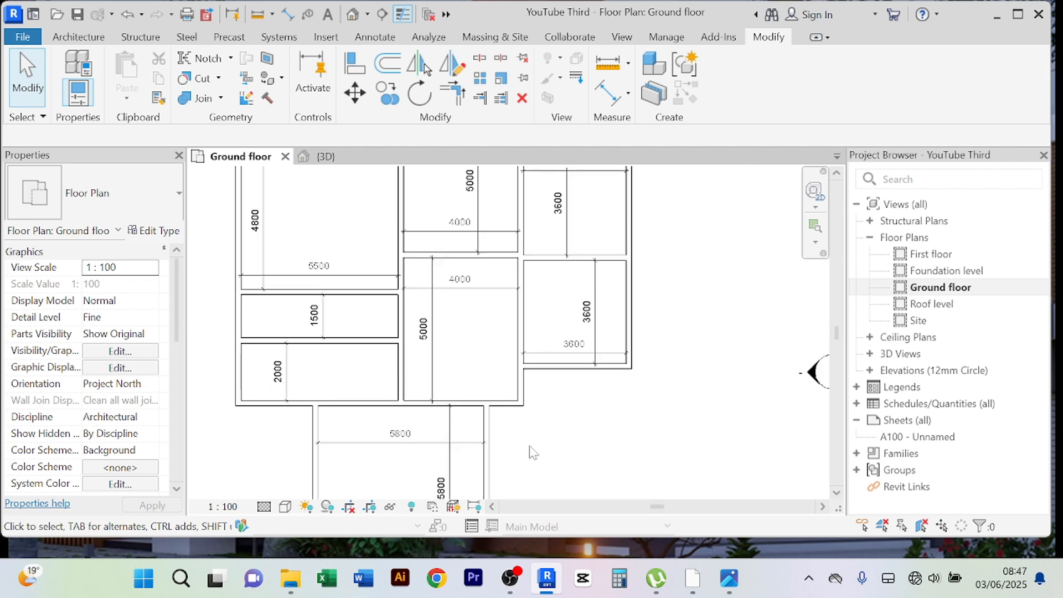
pyautogui.scroll(-2, 489, 365)
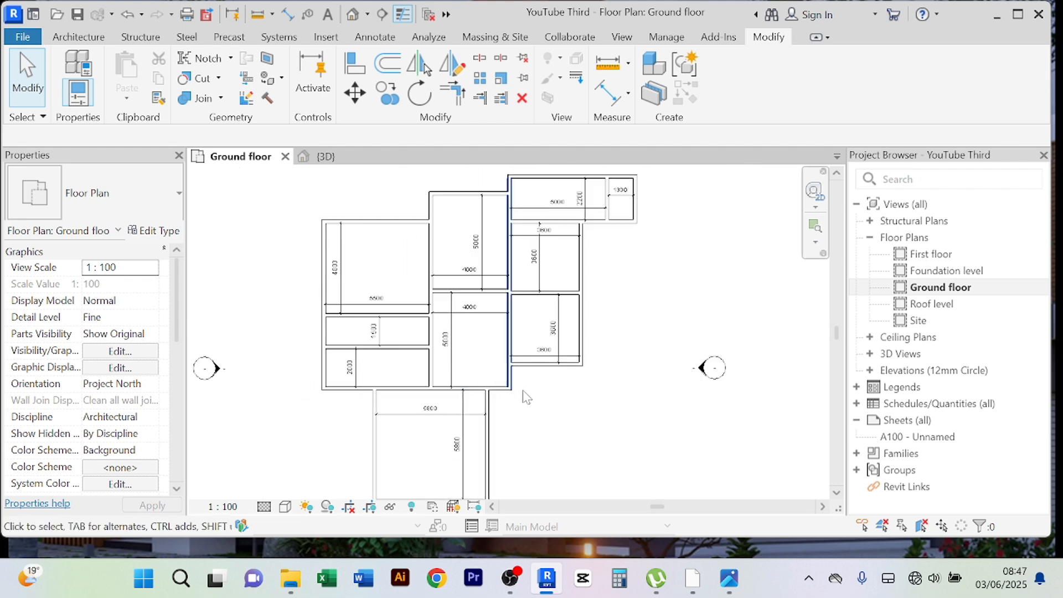
pyautogui.scroll(3, 493, 384)
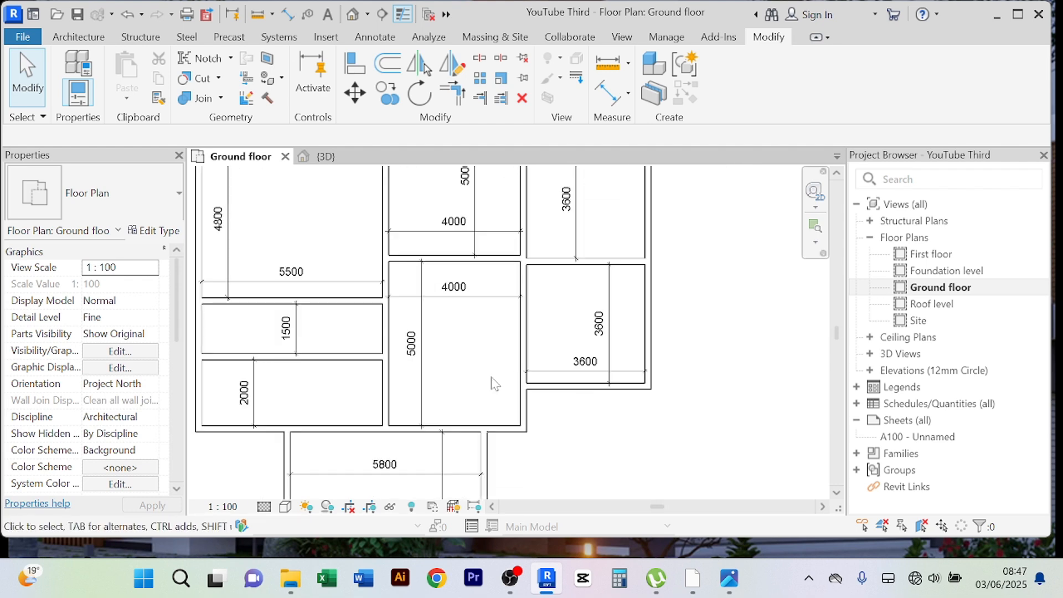
pyautogui.scroll(-1, 491, 378)
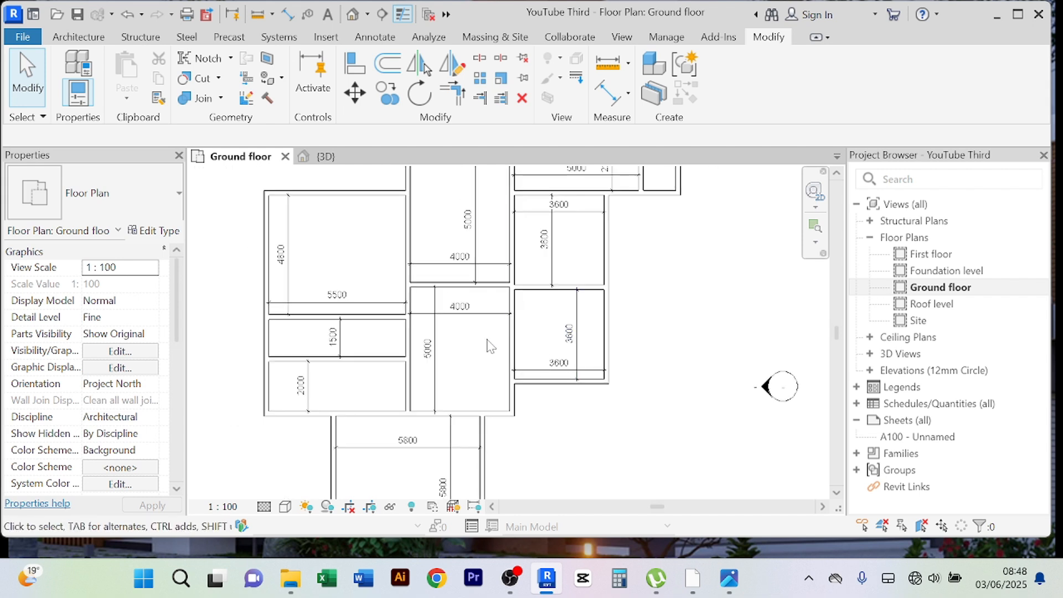
pyautogui.scroll(1, 489, 346)
pyautogui.moveTo(486, 336); pyautogui.dragTo(519, 334, button='middle')
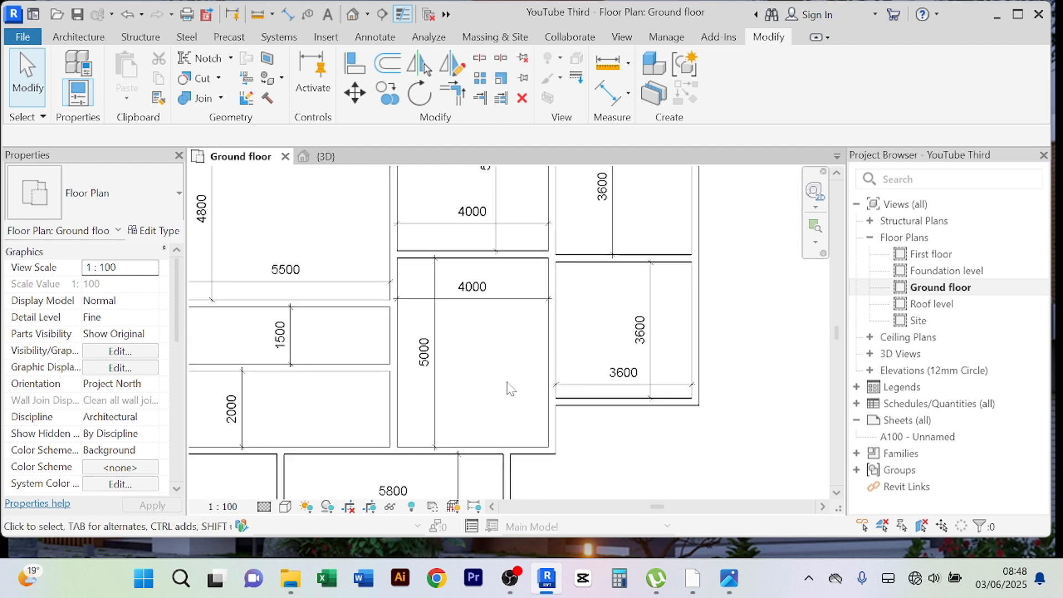
pyautogui.moveTo(510, 379); pyautogui.dragTo(515, 391, button='middle')
pyautogui.scroll(-2, 512, 382)
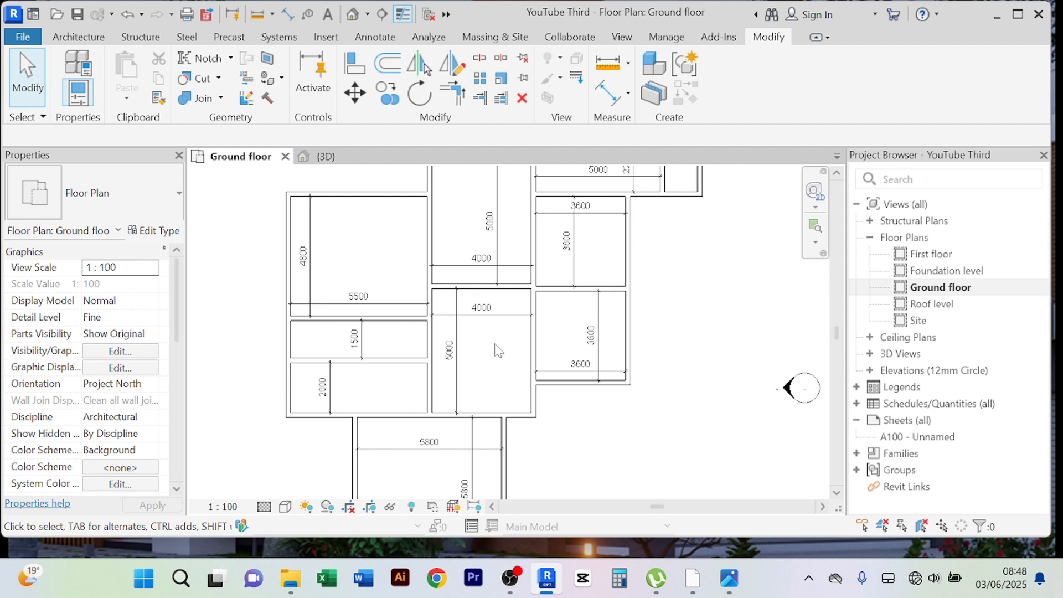
pyautogui.moveTo(634, 327); pyautogui.dragTo(637, 354, button='middle')
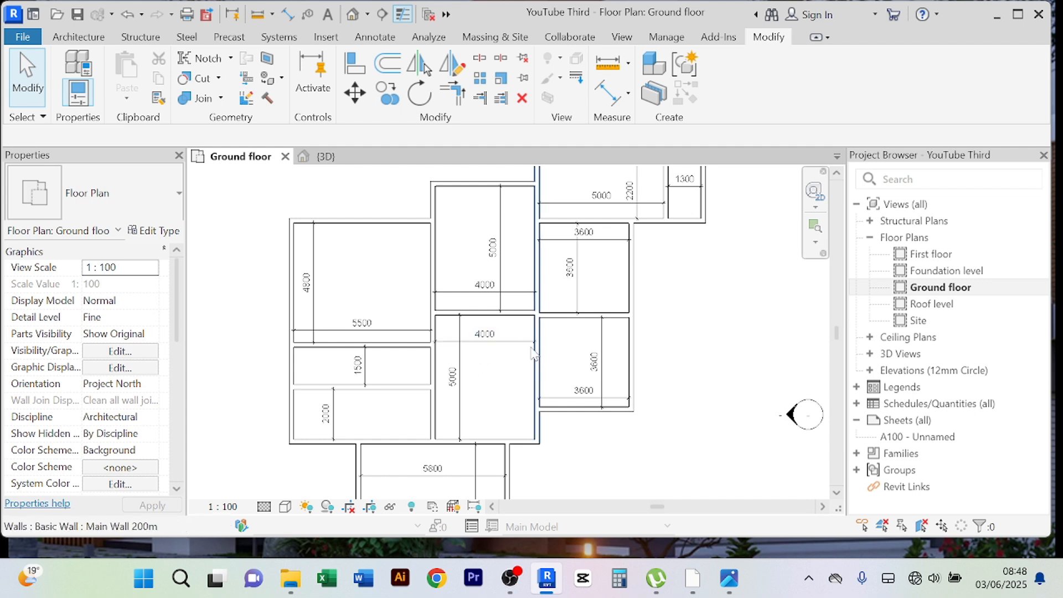
pyautogui.moveTo(504, 367); pyautogui.dragTo(523, 357, button='middle')
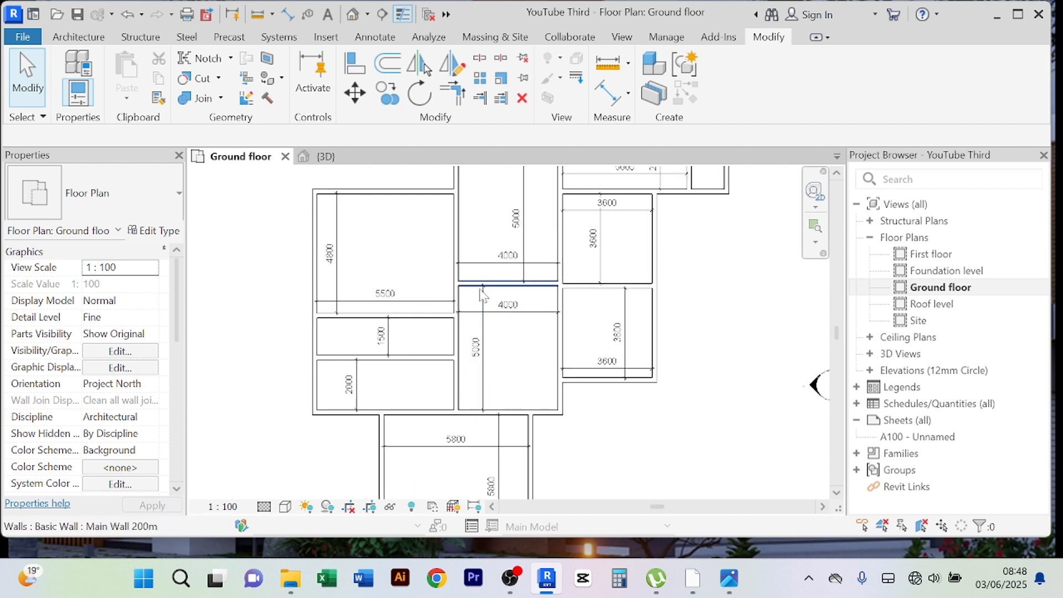
pyautogui.moveTo(502, 244); pyautogui.dragTo(497, 244, button='middle')
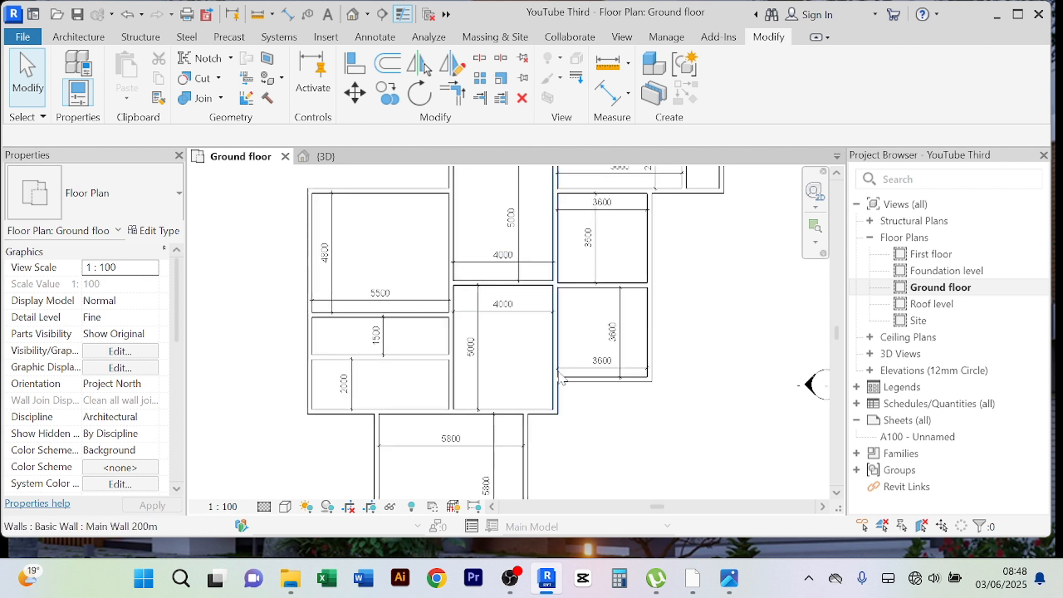
pyautogui.scroll(1, 478, 352)
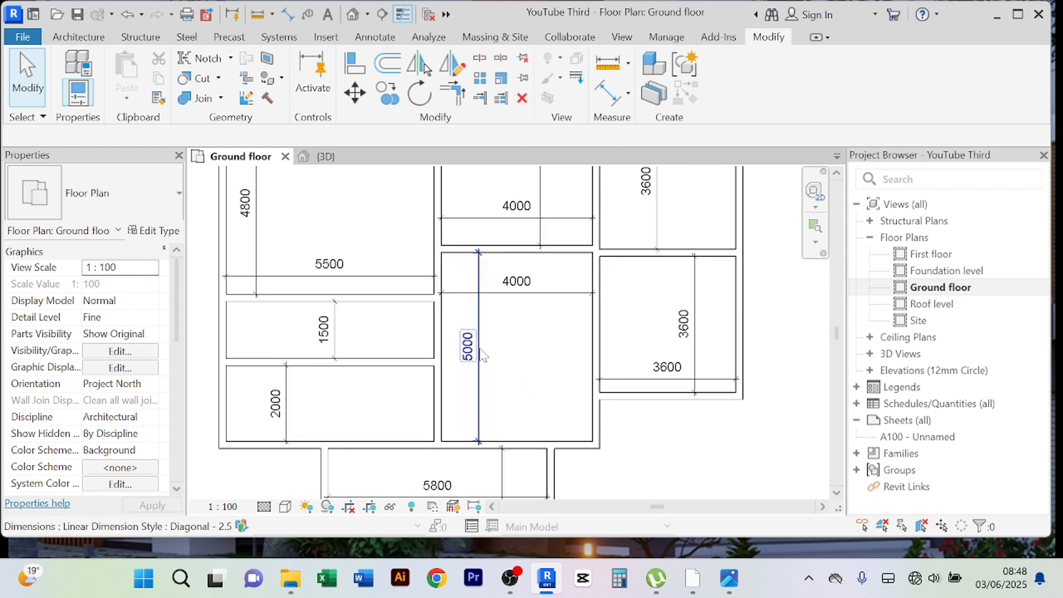
pyautogui.scroll(-1, 483, 352)
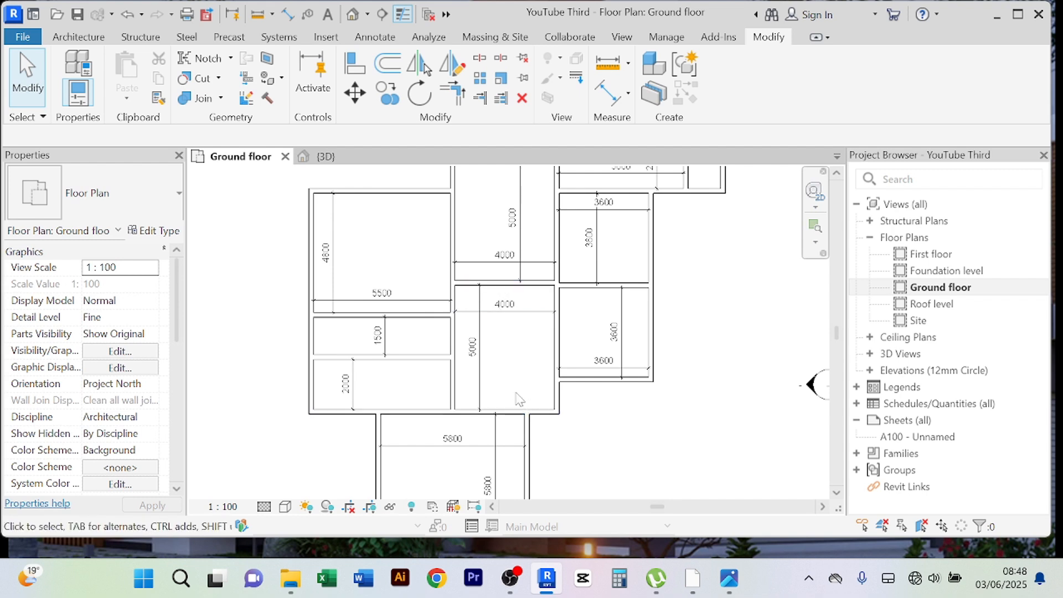
# - Draw a Main Wall 200m partition about 5100 mm long through the central 4000 by 5000 mm room, from its top wall to its bottom wall
pyautogui.click(458, 233)
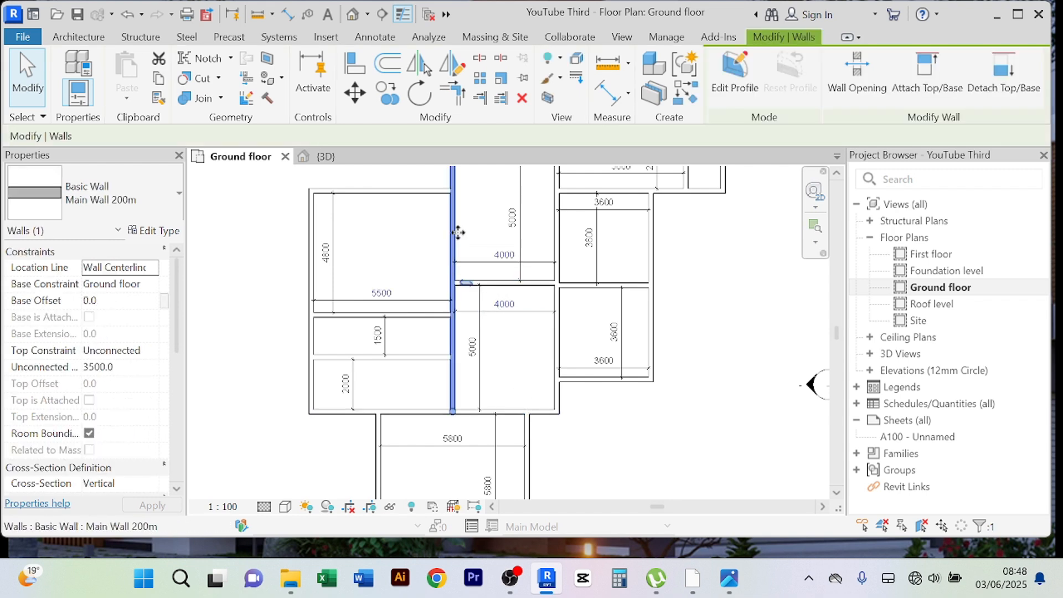
pyautogui.click(686, 96)
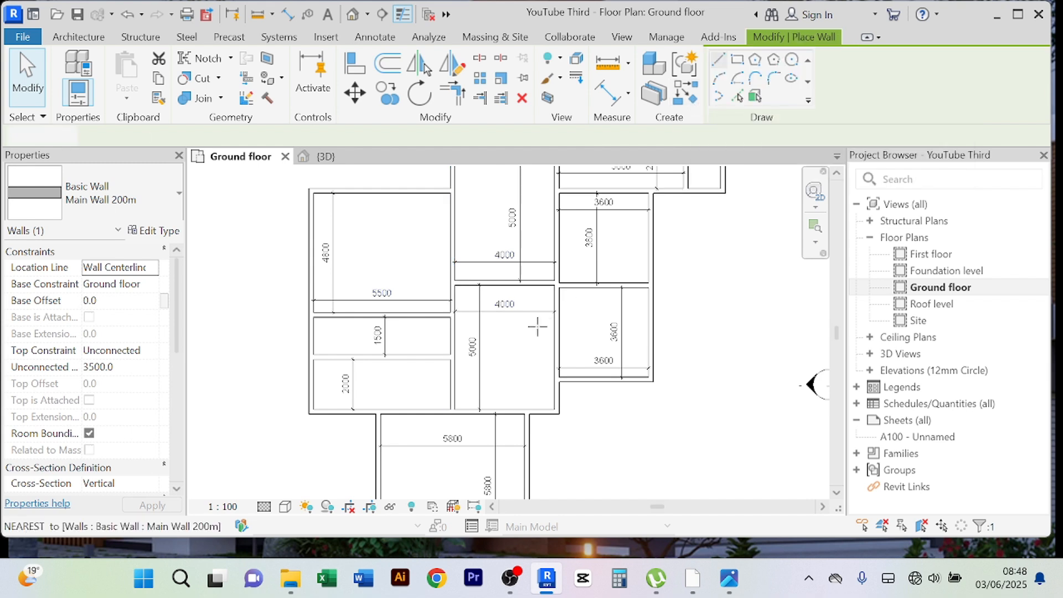
pyautogui.click(490, 287)
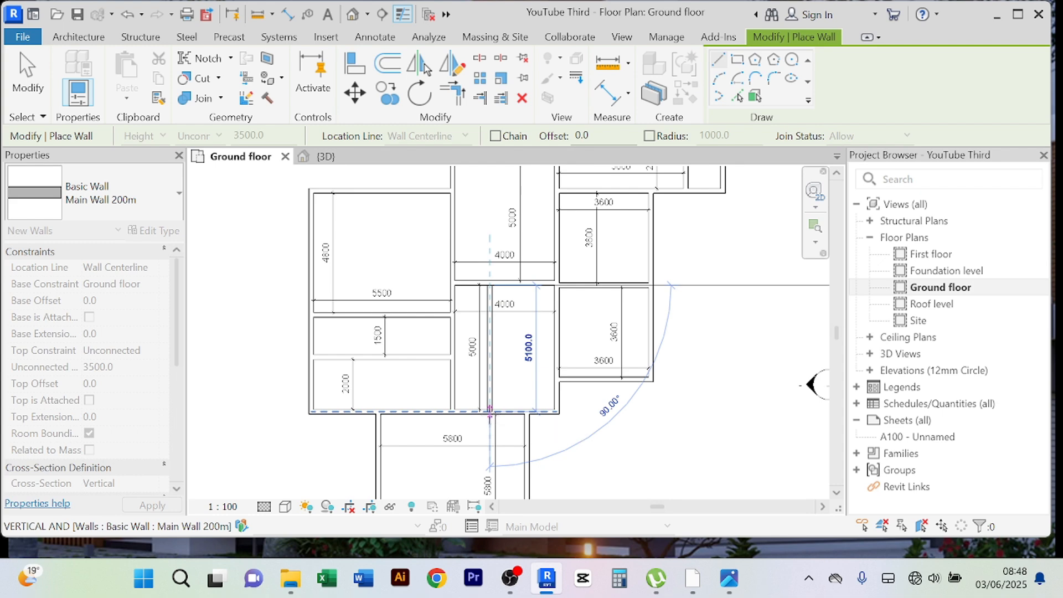
pyautogui.click(490, 409)
pyautogui.rightClick(646, 149)
pyautogui.click(714, 164)
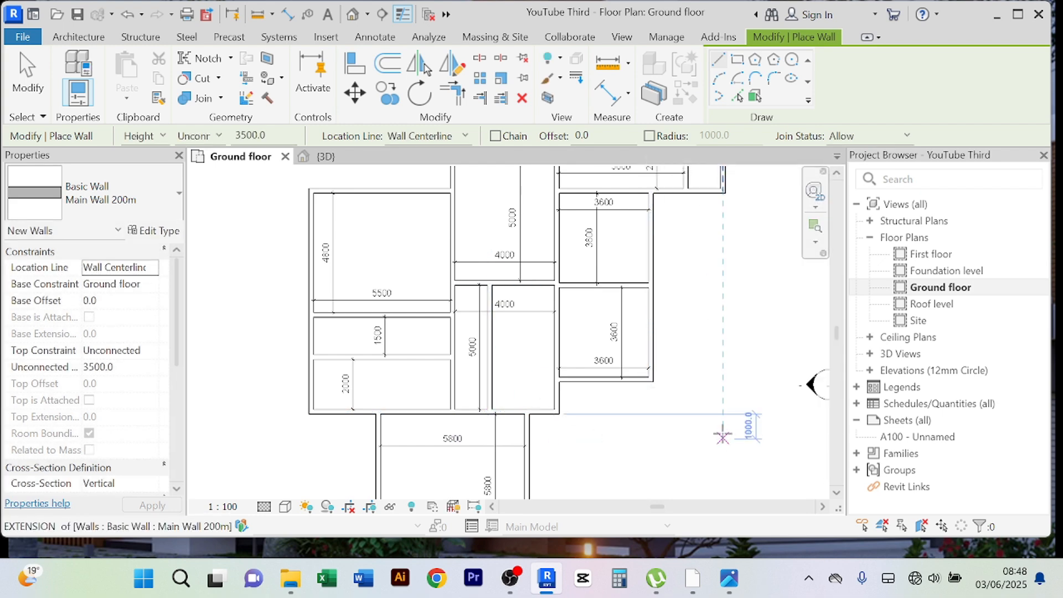
pyautogui.rightClick(722, 436)
pyautogui.click(764, 119)
# - Add an aligned dimension between the central room's left wall and the new partition, near the bottom wall
pyautogui.scroll(2, 496, 335)
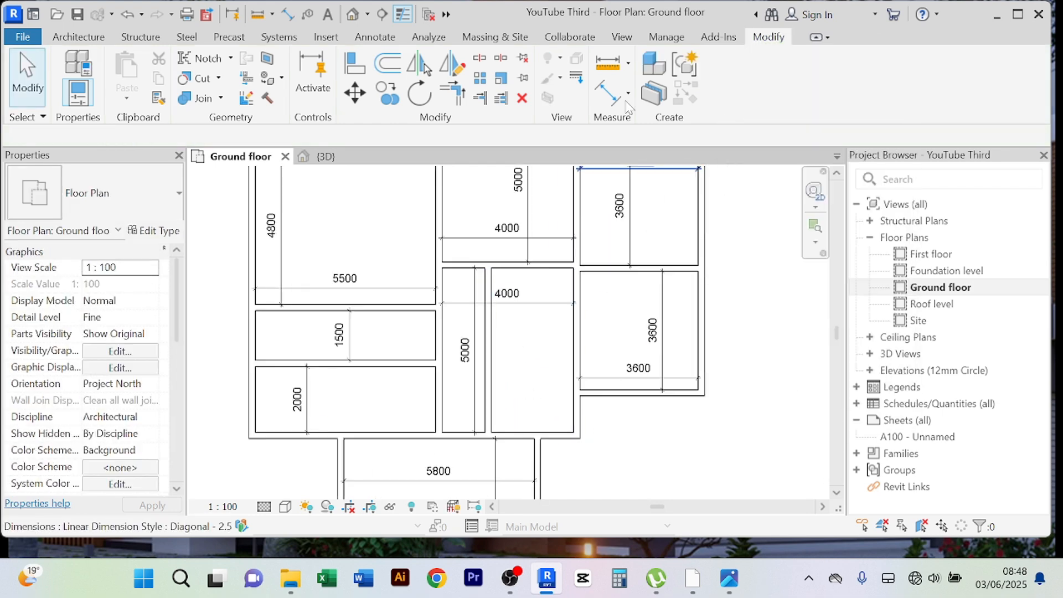
pyautogui.click(609, 93)
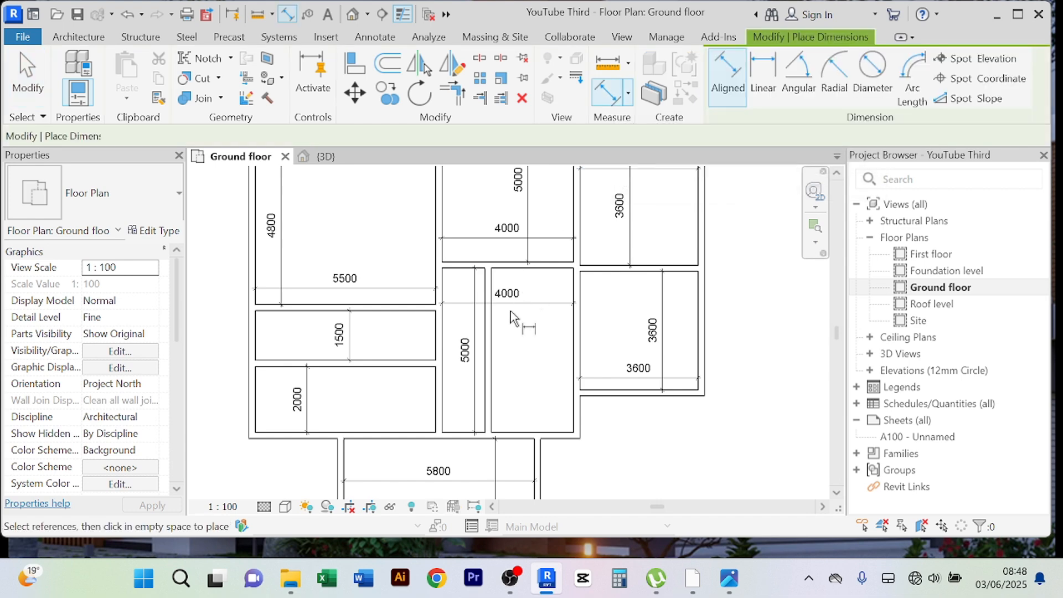
pyautogui.click(444, 397)
pyautogui.click(485, 403)
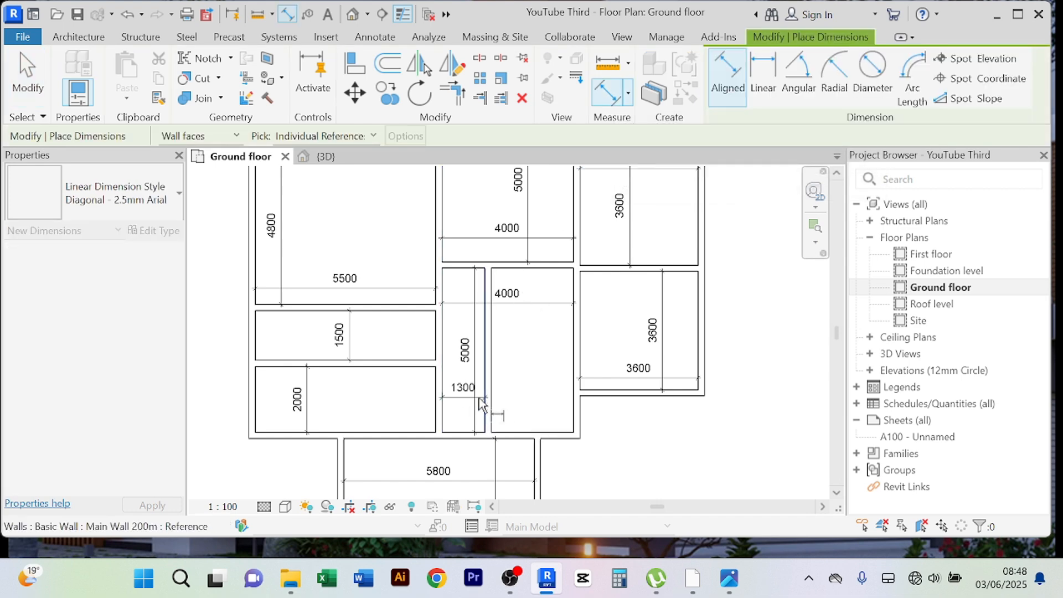
pyautogui.scroll(4, 471, 410)
pyautogui.click(463, 416)
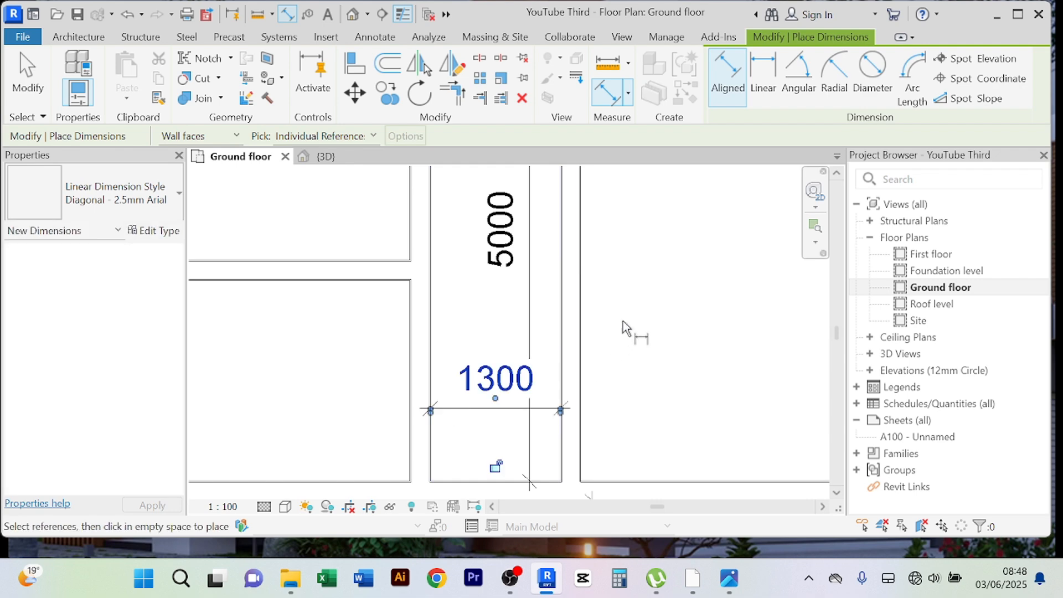
pyautogui.rightClick(638, 21)
pyautogui.click(686, 30)
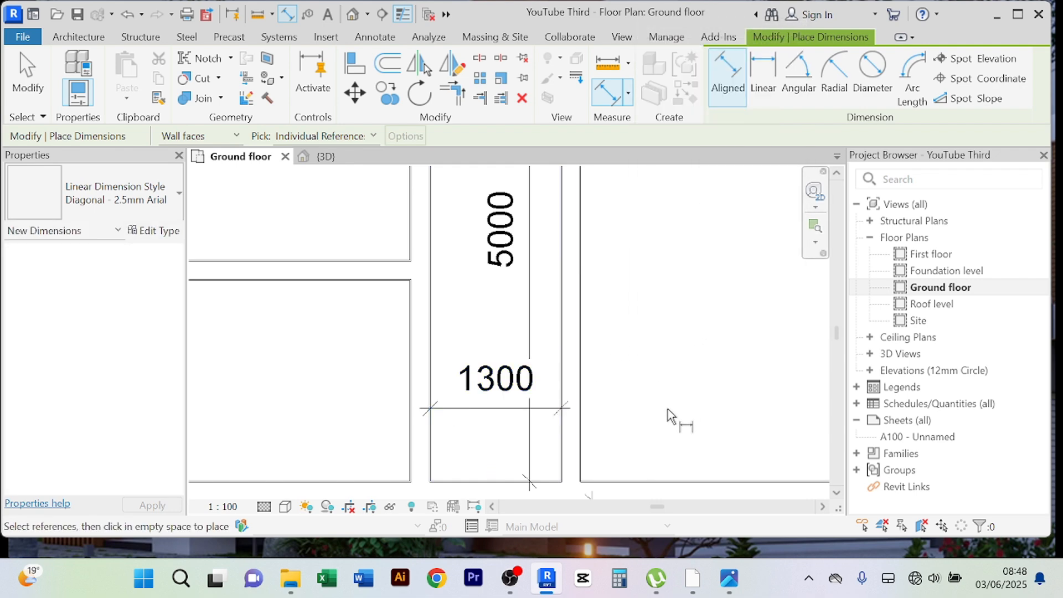
pyautogui.rightClick(692, 111)
pyautogui.click(712, 122)
# - Set the clear distance between the central room's left wall and the partition to 1200 mm
pyautogui.scroll(-2, 620, 338)
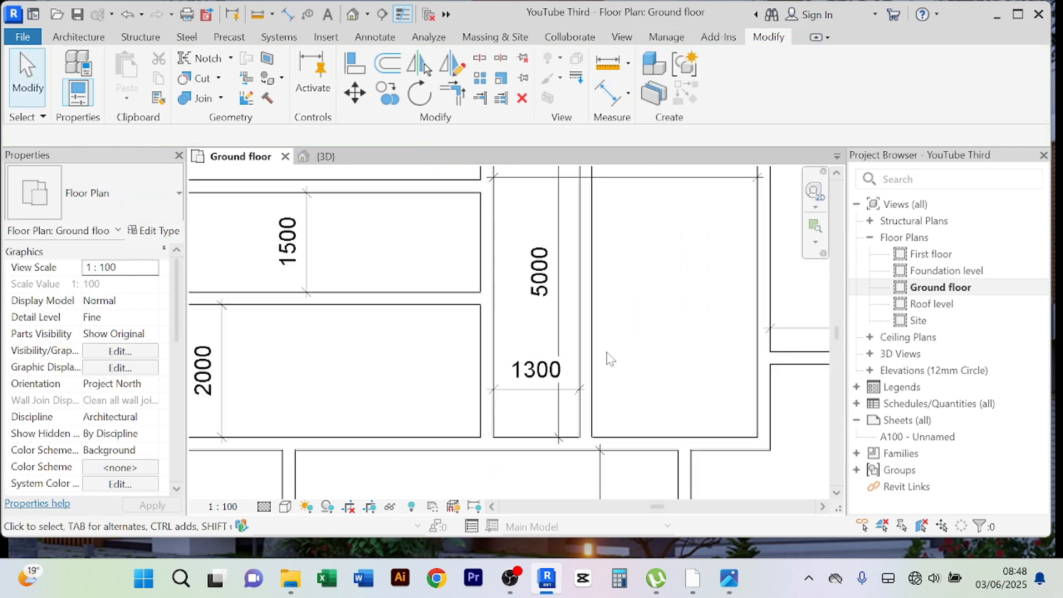
pyautogui.click(586, 354)
pyautogui.click(535, 370)
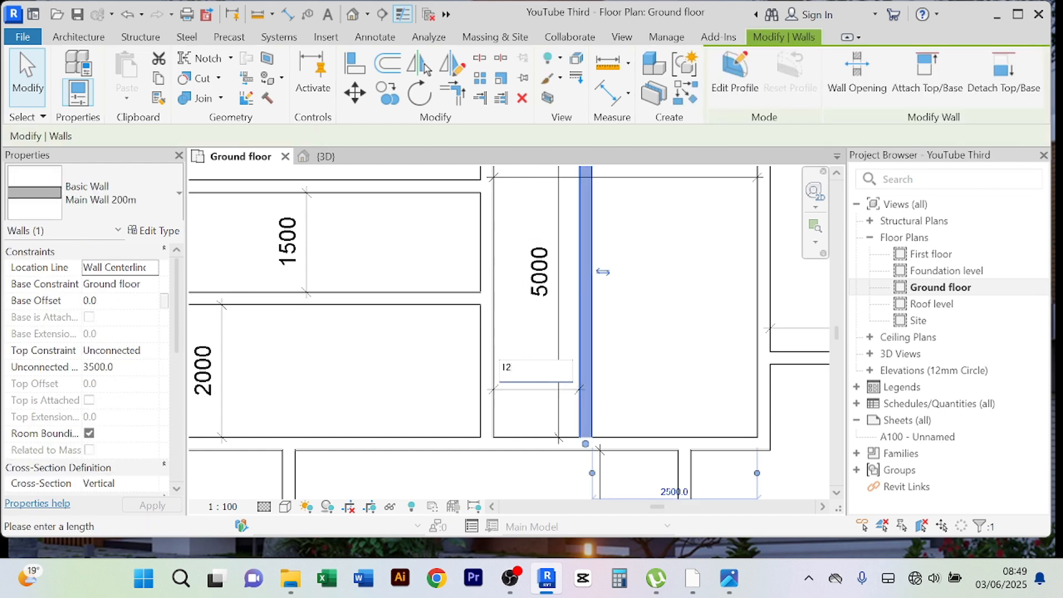
pyautogui.write('1200')
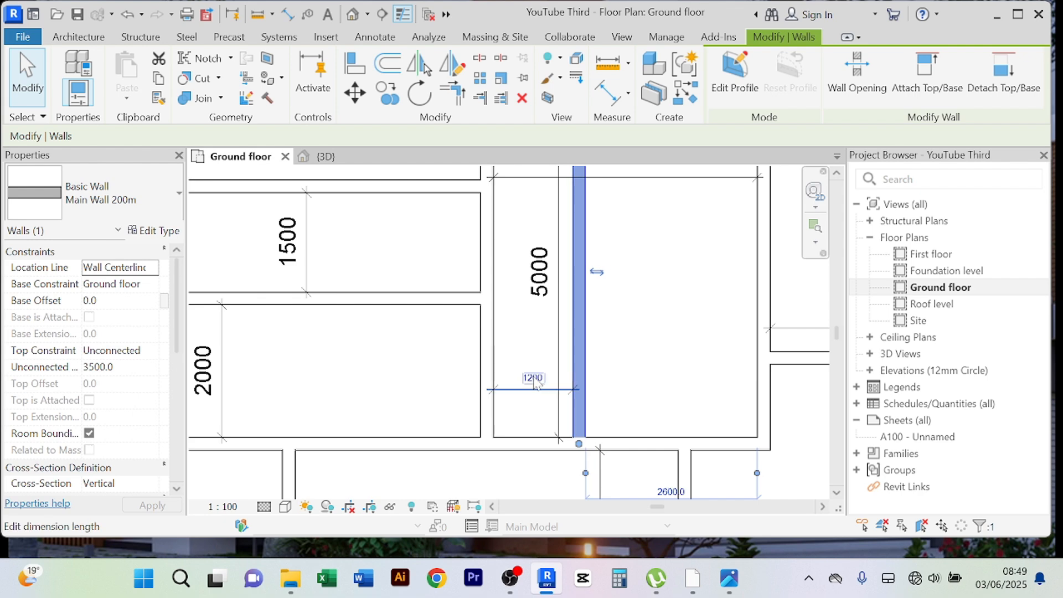
pyautogui.press('Return')
pyautogui.click(647, 363)
pyautogui.scroll(-2, 652, 364)
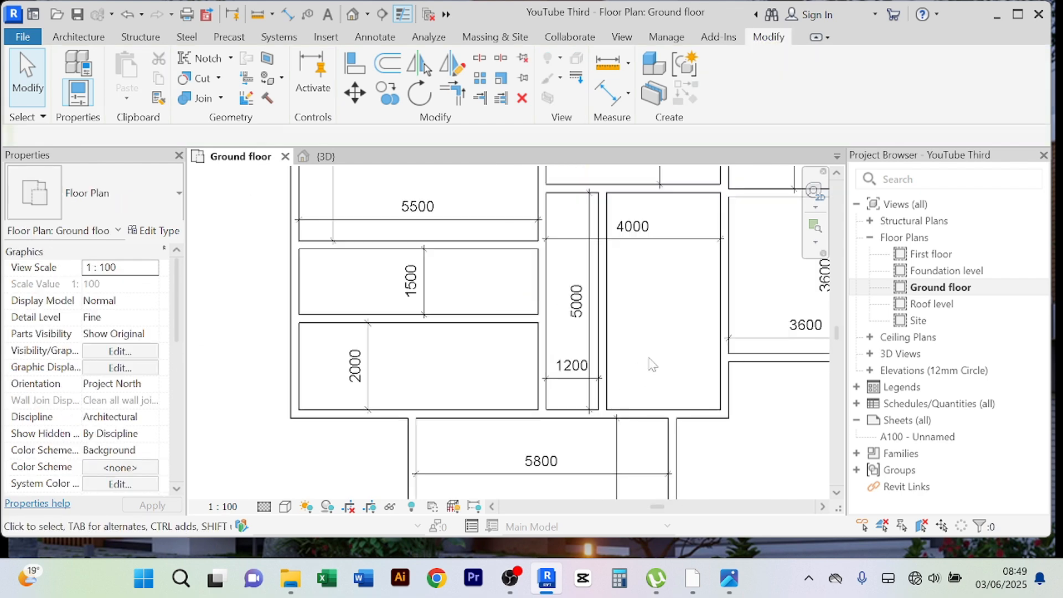
# - Offset a copy of the central room's partition 3600 mm to its right, into the lower 3600 mm room
pyautogui.moveTo(652, 364); pyautogui.dragTo(481, 398, button='middle')
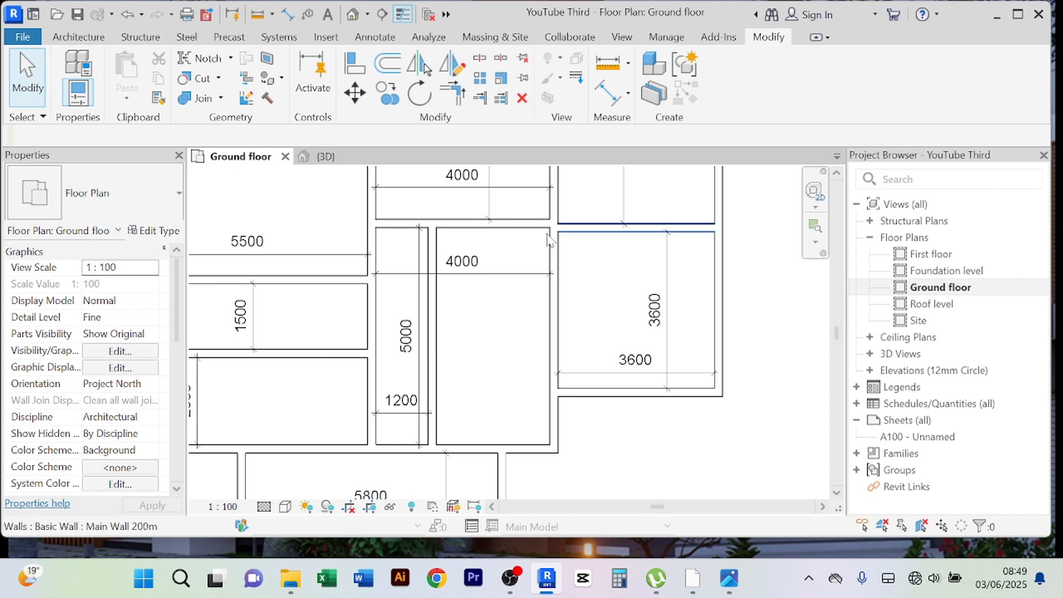
pyautogui.click(389, 66)
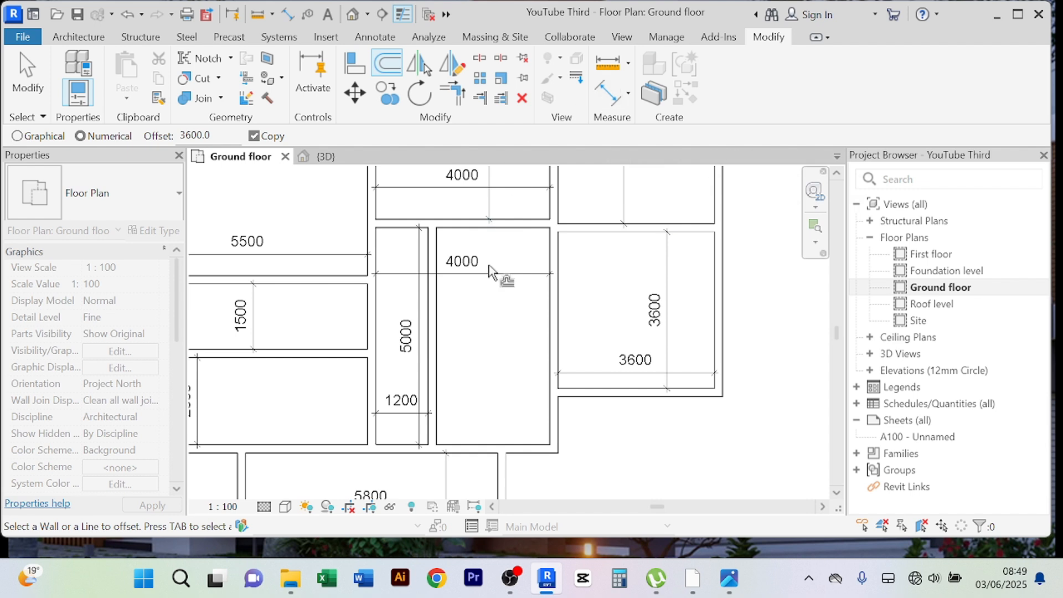
pyautogui.click(442, 354)
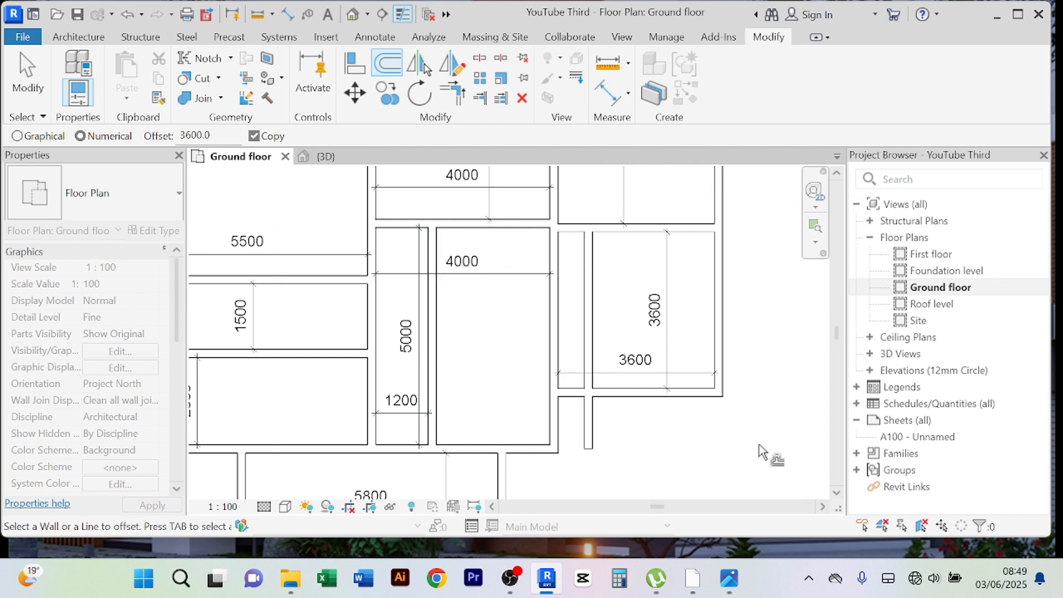
pyautogui.rightClick(754, 450)
pyautogui.click(778, 157)
pyautogui.rightClick(742, 428)
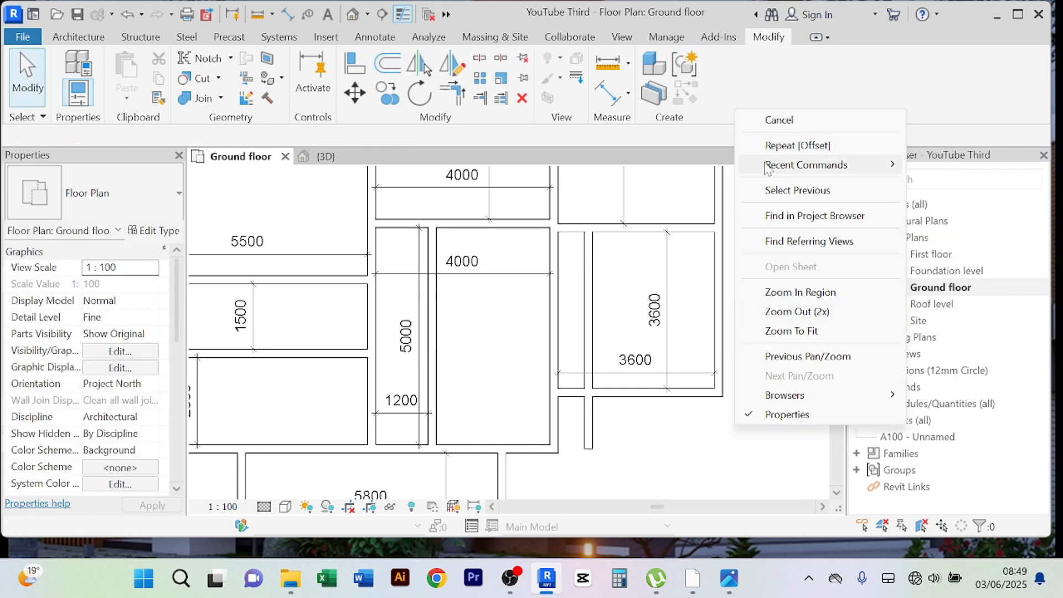
pyautogui.click(776, 119)
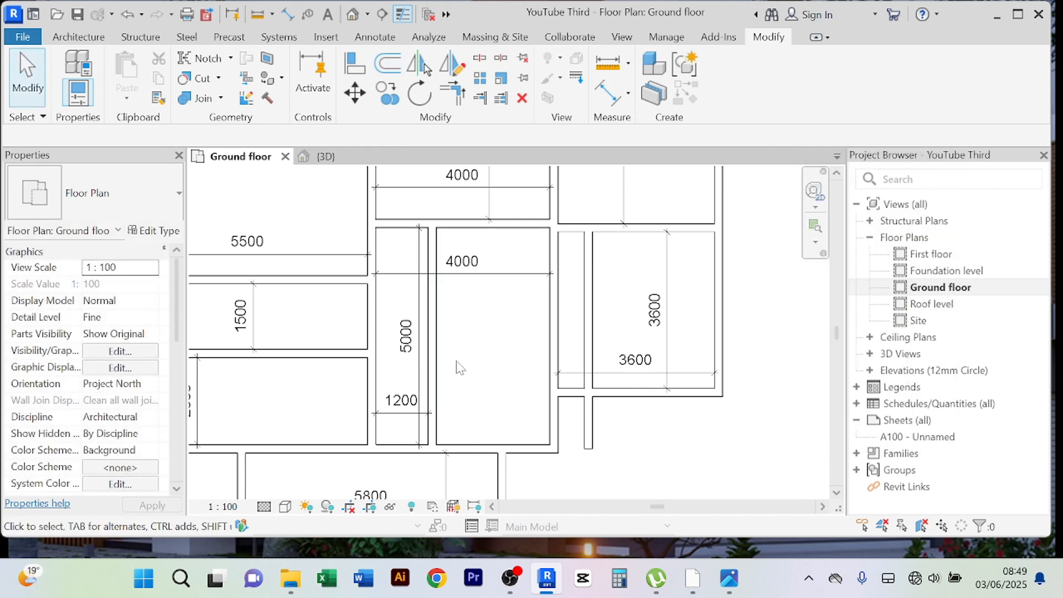
# - Add an aligned dimension between the inner faces of the central partition and its offset copy
pyautogui.click(608, 92)
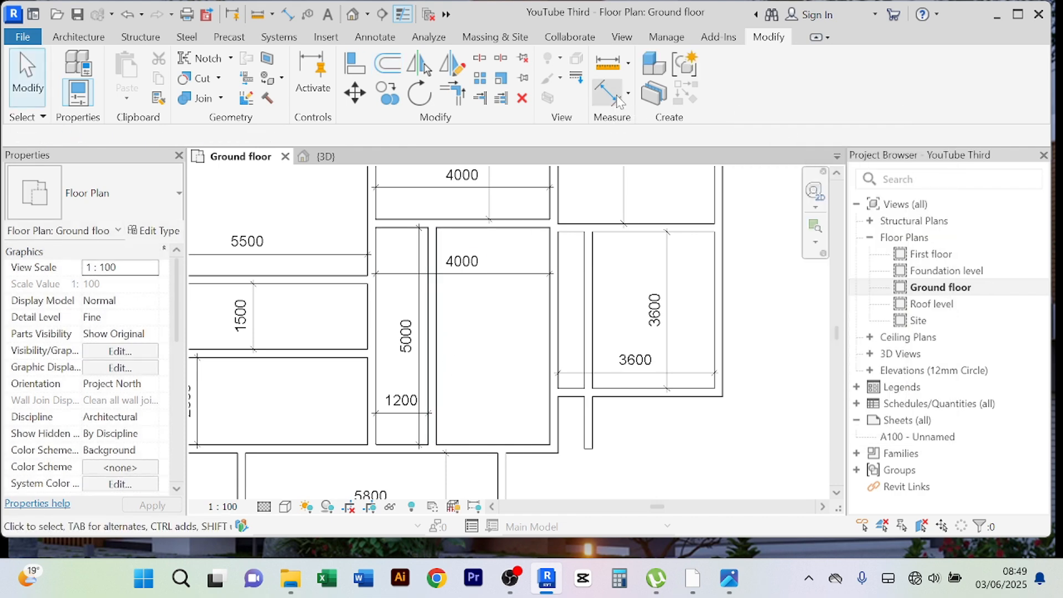
pyautogui.click(437, 346)
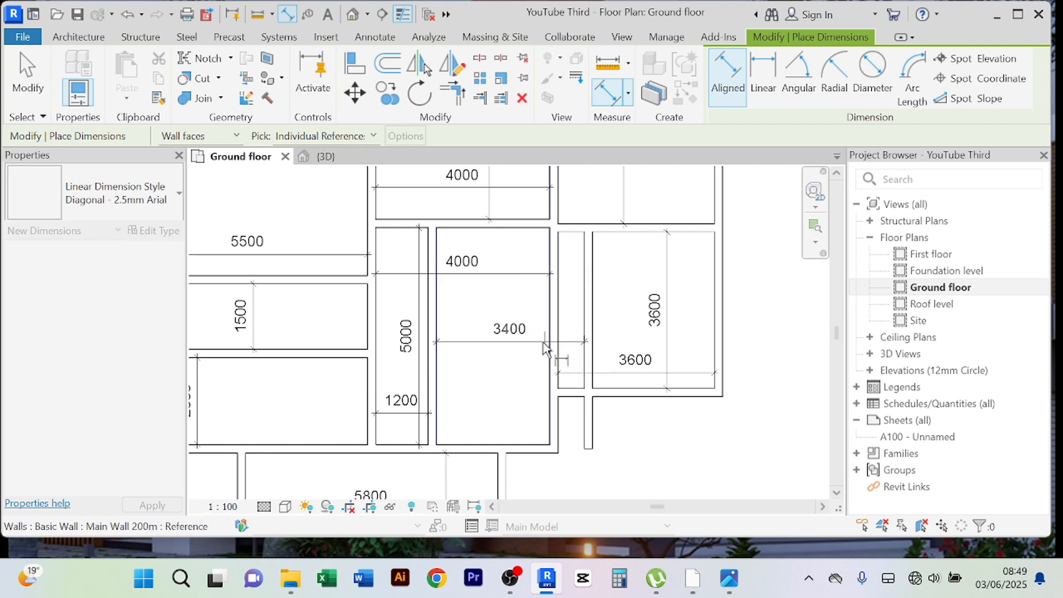
pyautogui.click(554, 347)
pyautogui.rightClick(746, 417)
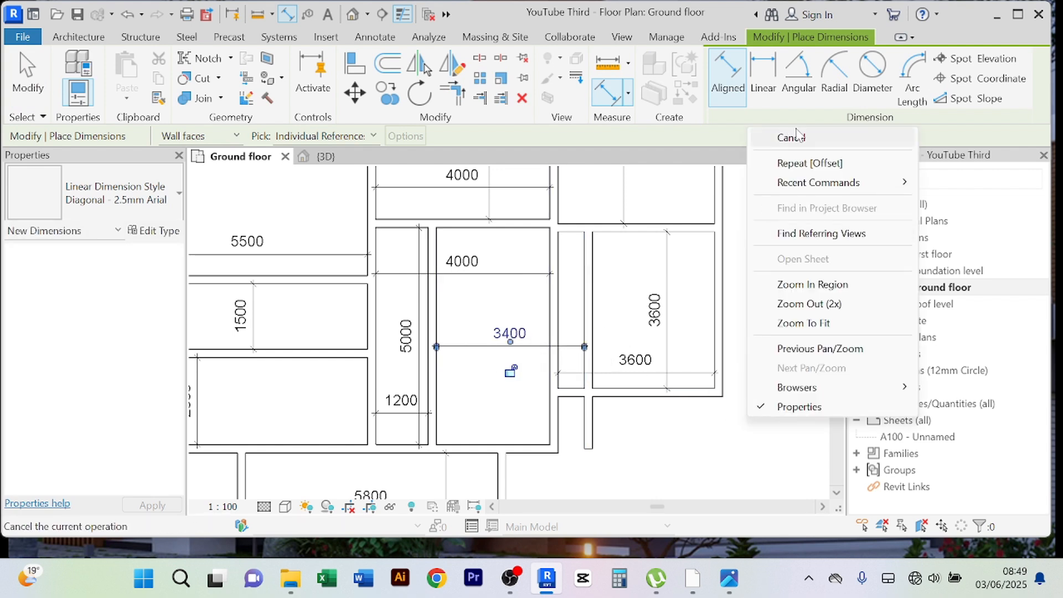
pyautogui.click(796, 136)
pyautogui.rightClick(764, 389)
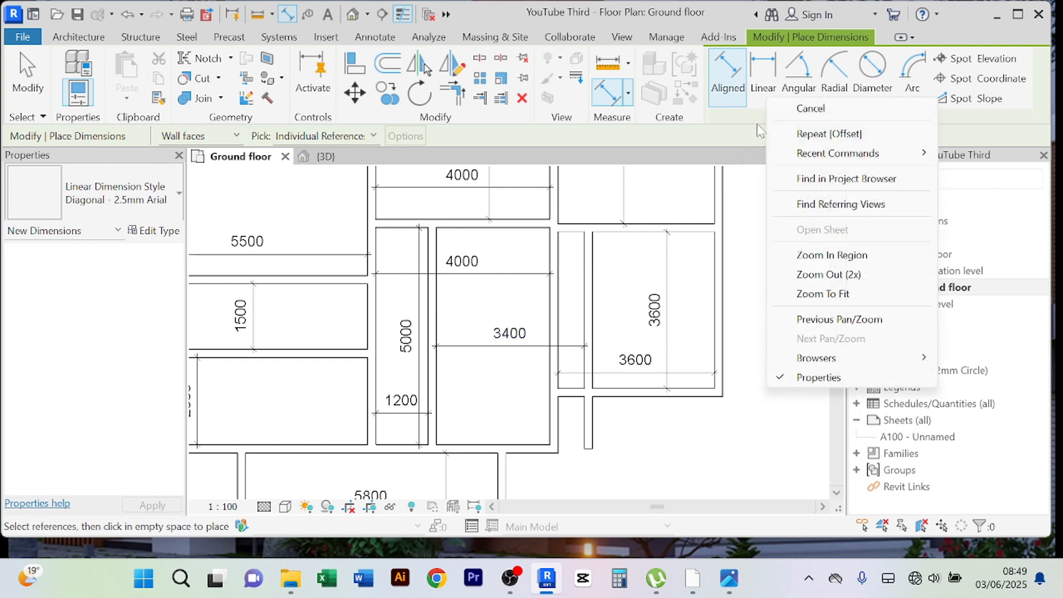
pyautogui.click(810, 109)
# - Move the offset wall so that its clear distance from the central partition is 3600 mm
pyautogui.click(588, 332)
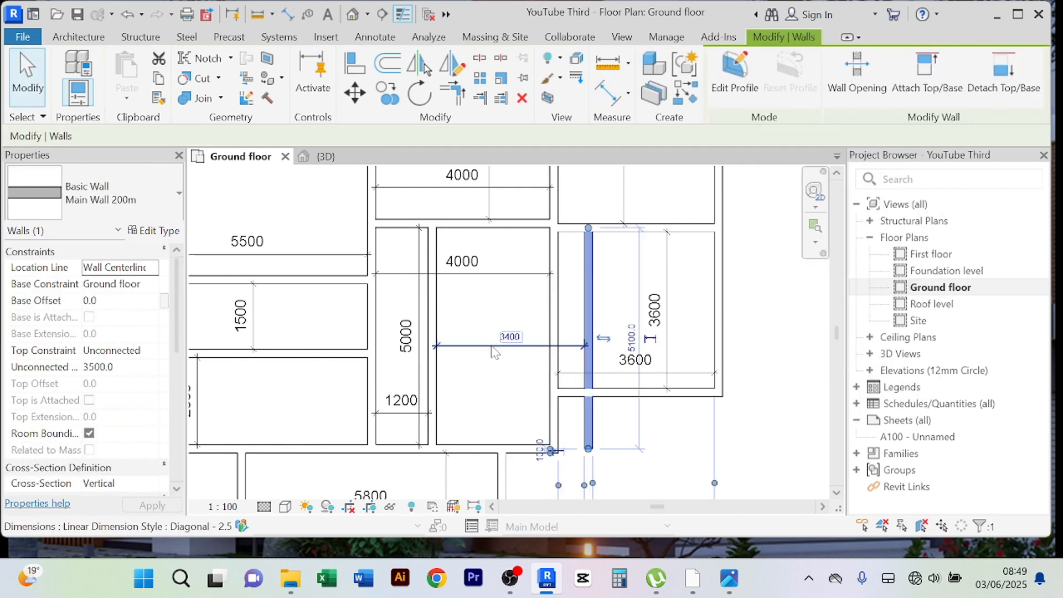
pyautogui.click(501, 332)
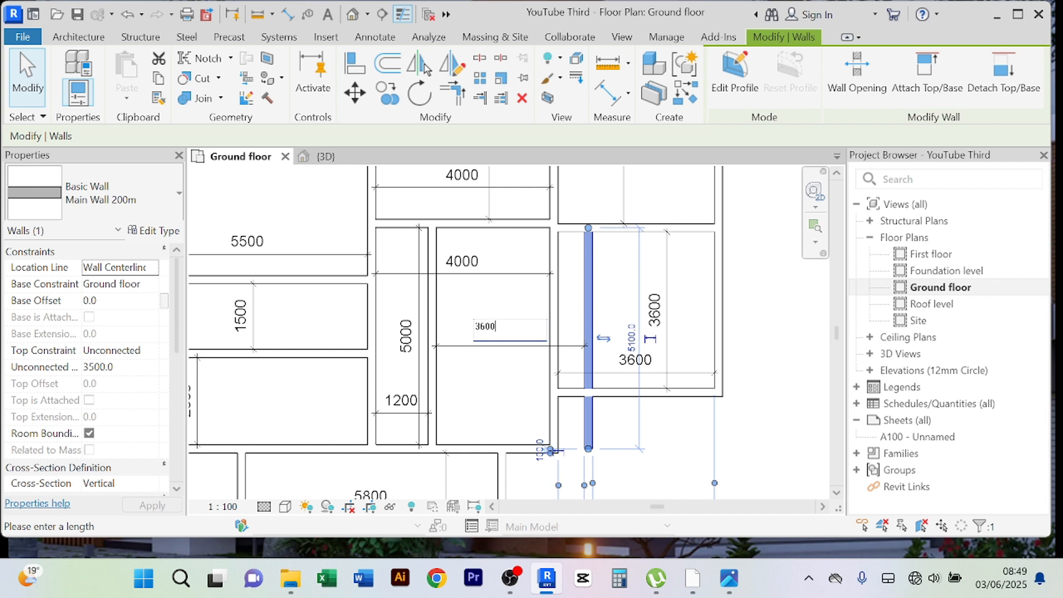
pyautogui.press('Return')
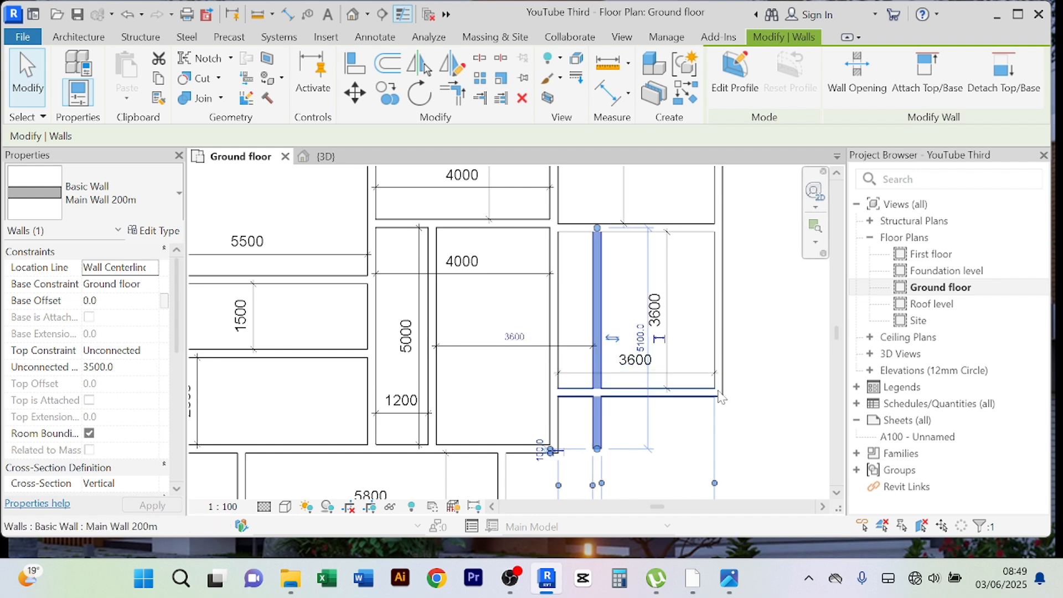
pyautogui.click(767, 390)
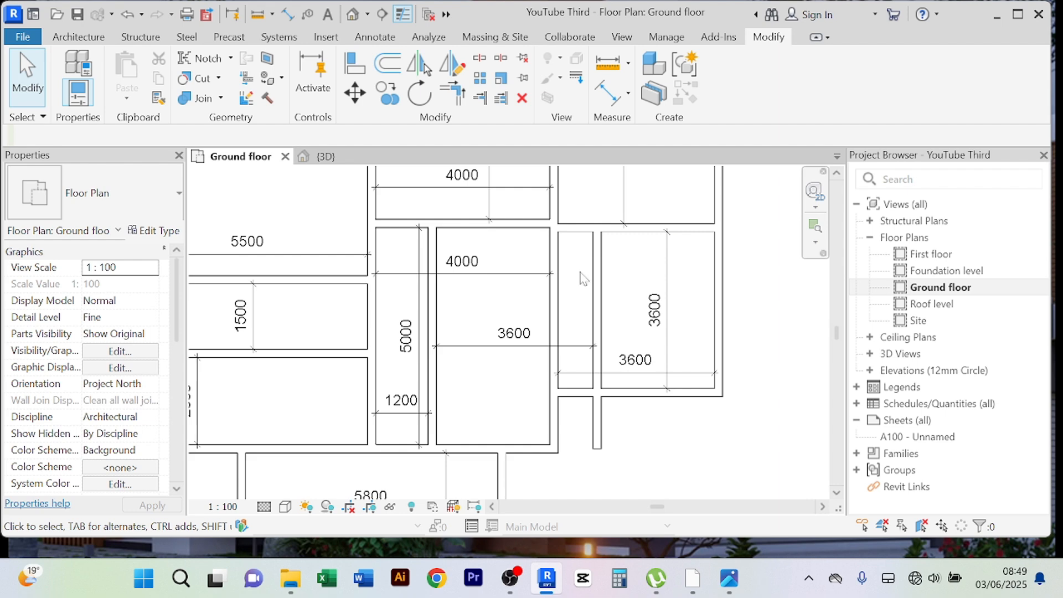
# - Trim/extend the central room's bottom wall and the lower end of the offset wall to meet in a corner
pyautogui.scroll(-1, 729, 349)
pyautogui.moveTo(761, 363); pyautogui.dragTo(738, 373, button='middle')
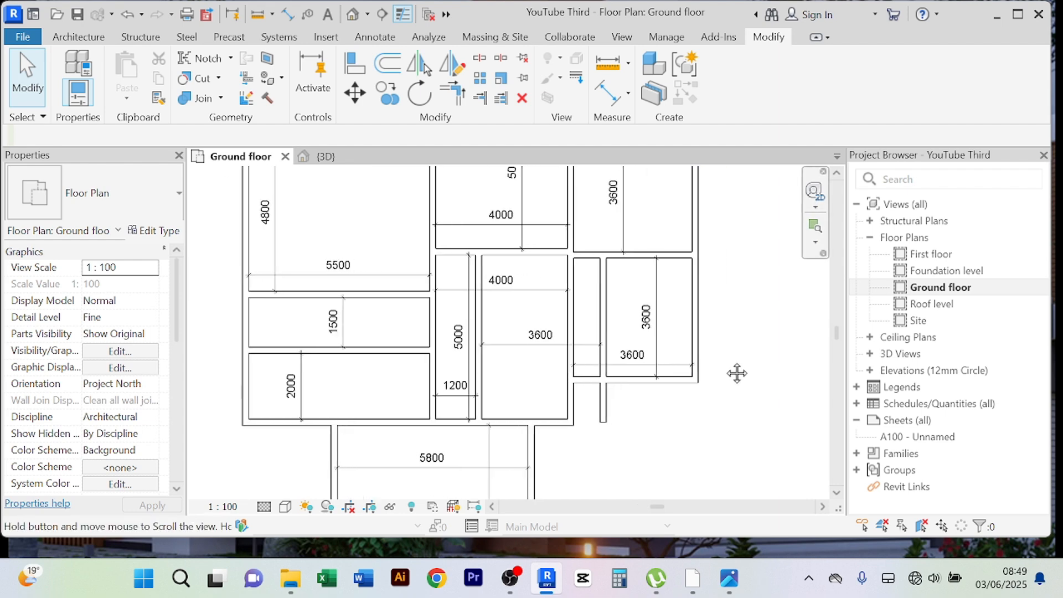
pyautogui.scroll(2, 508, 343)
pyautogui.moveTo(743, 458); pyautogui.dragTo(705, 408, button='middle')
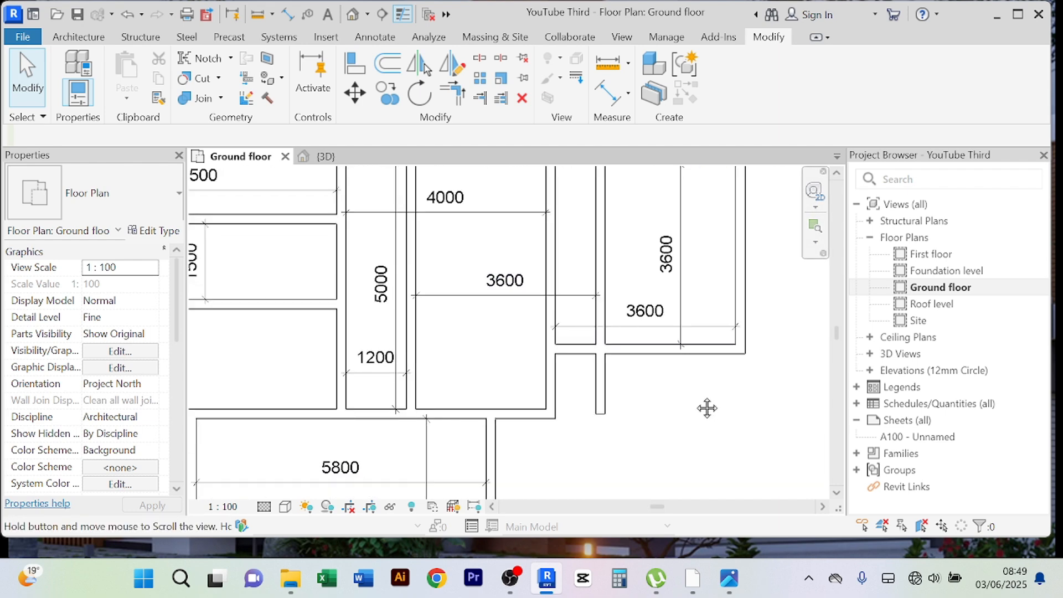
pyautogui.click(453, 91)
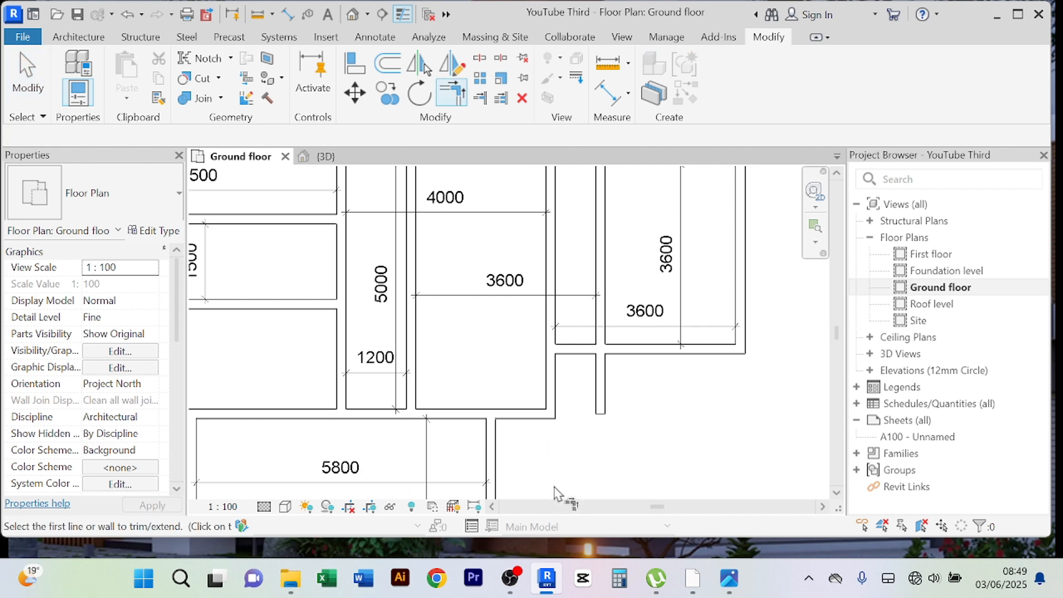
pyautogui.click(523, 417)
pyautogui.click(602, 408)
pyautogui.scroll(-1, 675, 431)
pyautogui.moveTo(674, 443); pyautogui.dragTo(620, 452, button='middle')
pyautogui.rightClick(730, 289)
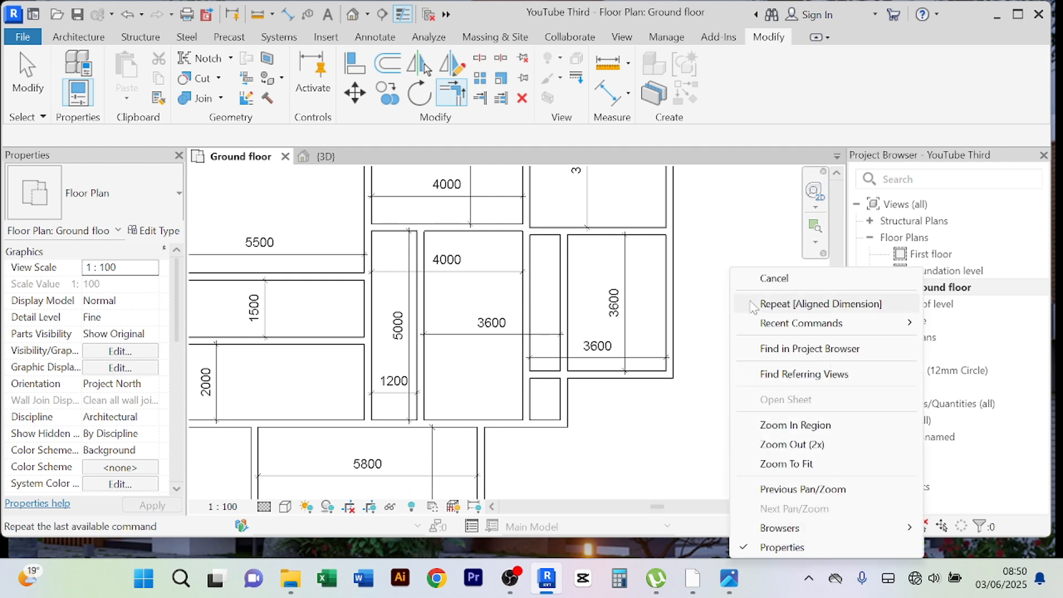
# - End the Trim/Extend to Corner command
pyautogui.click(750, 286)
pyautogui.rightClick(745, 268)
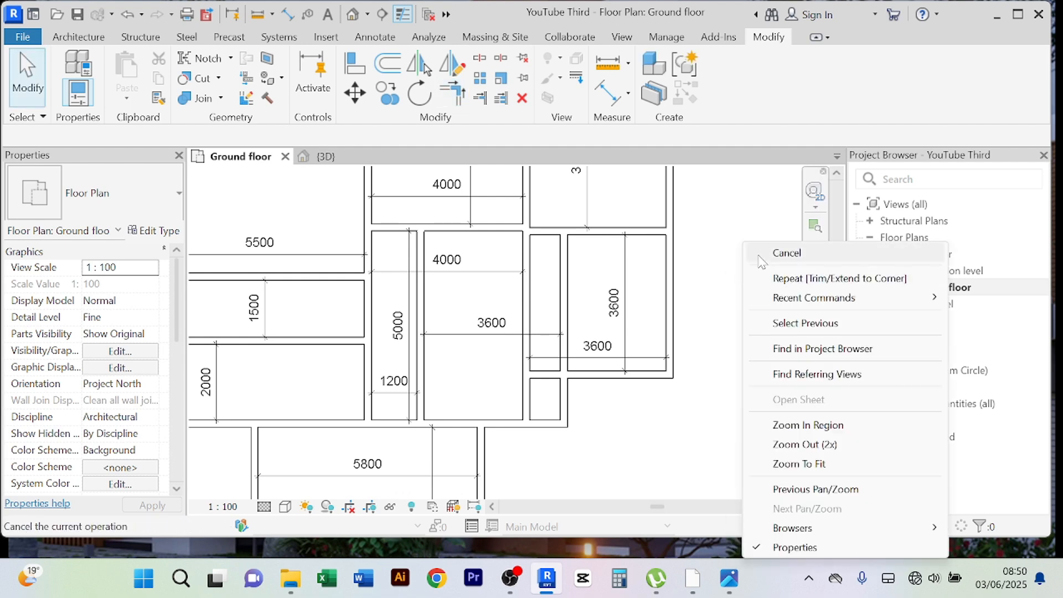
pyautogui.click(754, 260)
pyautogui.rightClick(753, 259)
pyautogui.click(750, 252)
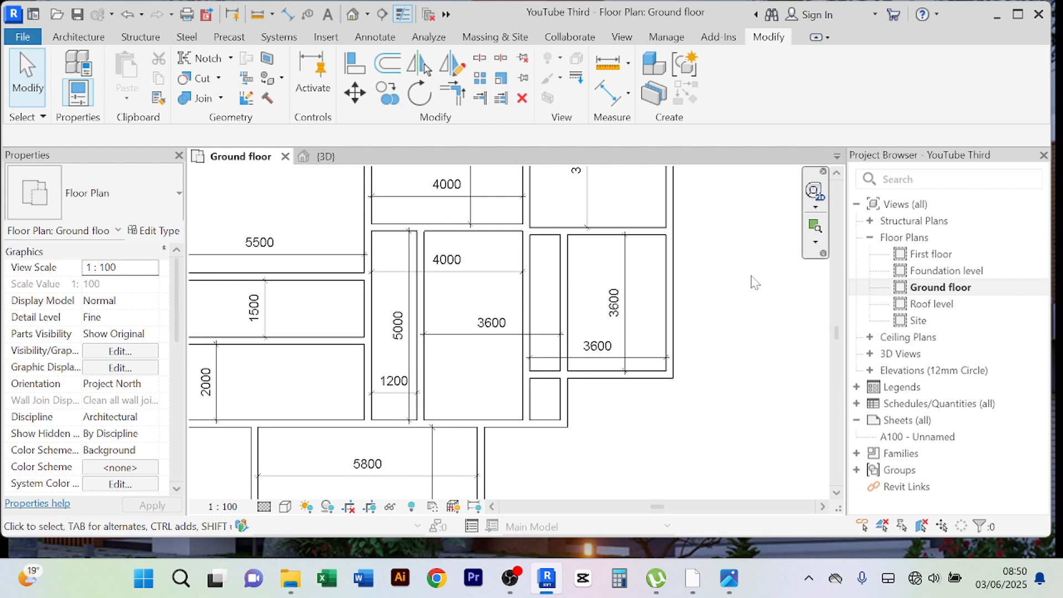
# - Delete the vertical partition that separates the 1200 mm strip from the rest of the lower central room
pyautogui.scroll(-1, 657, 464)
pyautogui.moveTo(657, 464); pyautogui.dragTo(608, 386, button='middle')
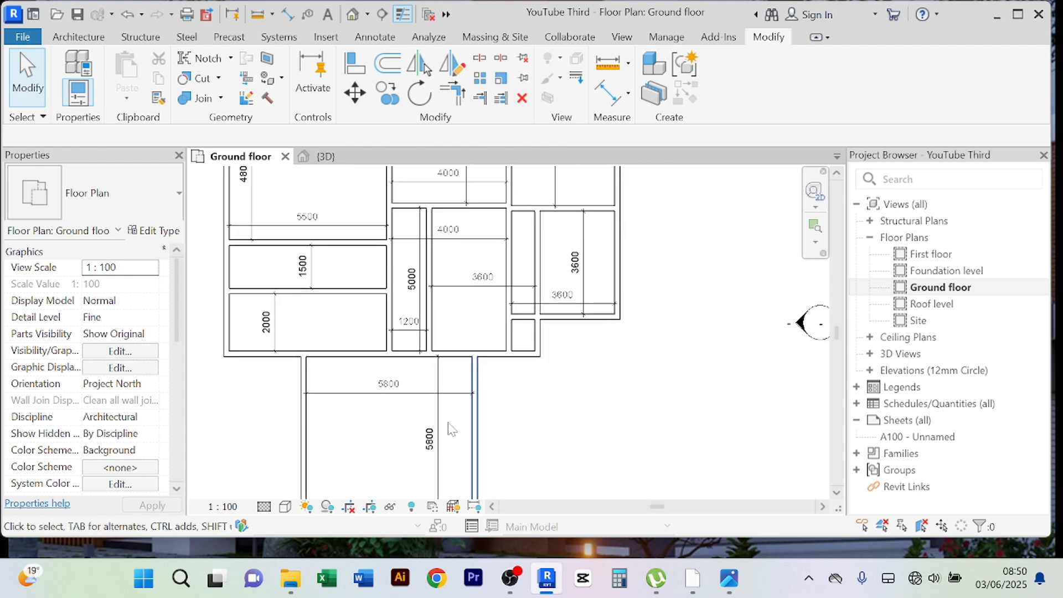
pyautogui.moveTo(392, 458); pyautogui.dragTo(369, 408, button='middle')
pyautogui.moveTo(453, 291); pyautogui.dragTo(433, 375, button='middle')
pyautogui.scroll(1, 432, 376)
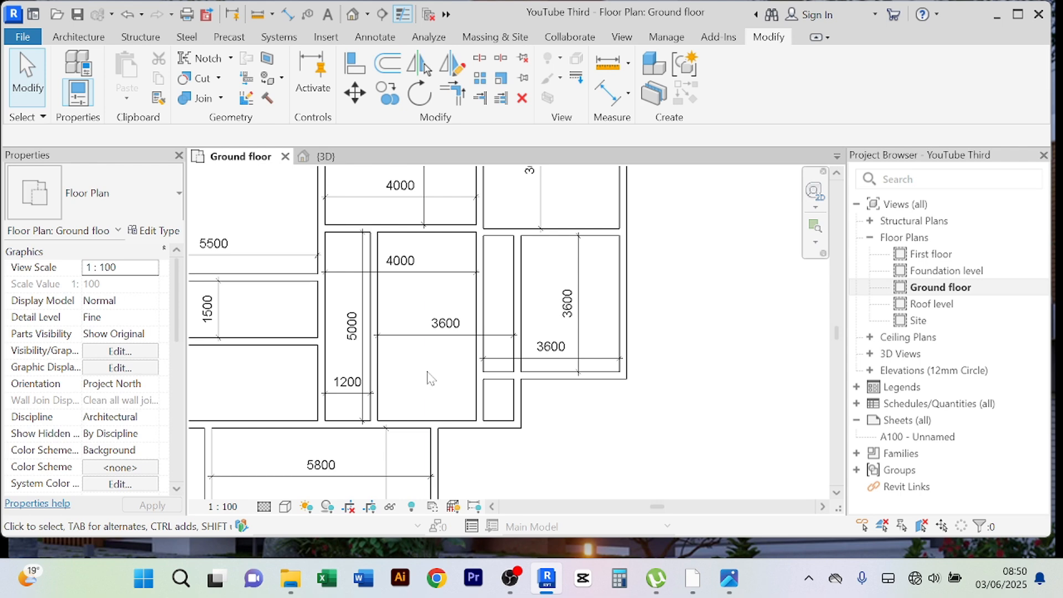
pyautogui.scroll(-1, 651, 308)
pyautogui.moveTo(656, 323); pyautogui.dragTo(642, 360, button='middle')
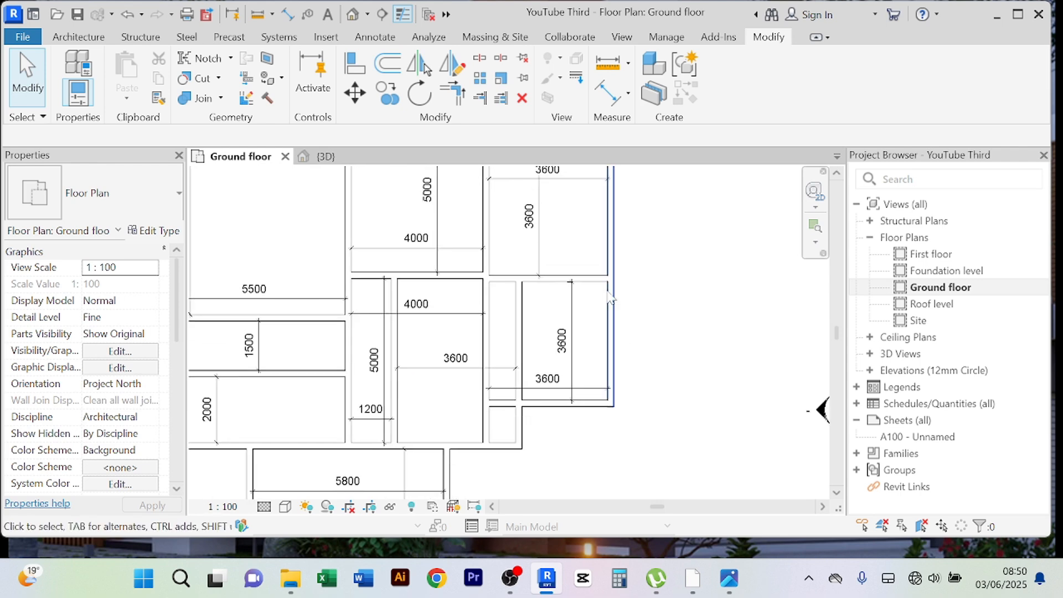
pyautogui.scroll(-2, 661, 310)
pyautogui.moveTo(673, 324); pyautogui.dragTo(662, 349, button='middle')
pyautogui.scroll(1, 514, 360)
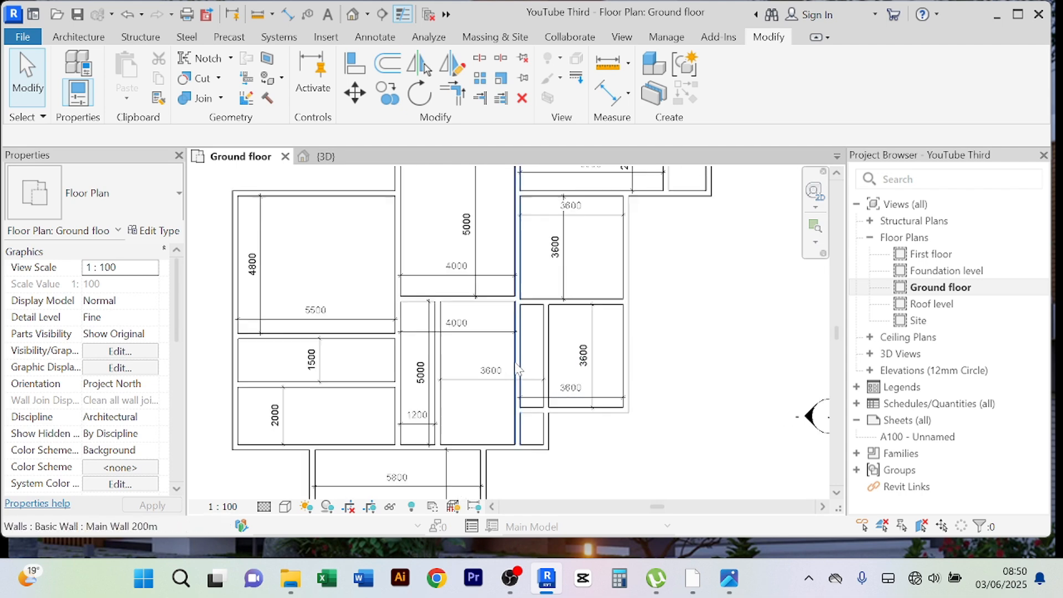
pyautogui.scroll(1, 515, 367)
pyautogui.moveTo(440, 361); pyautogui.dragTo(414, 366, button='middle')
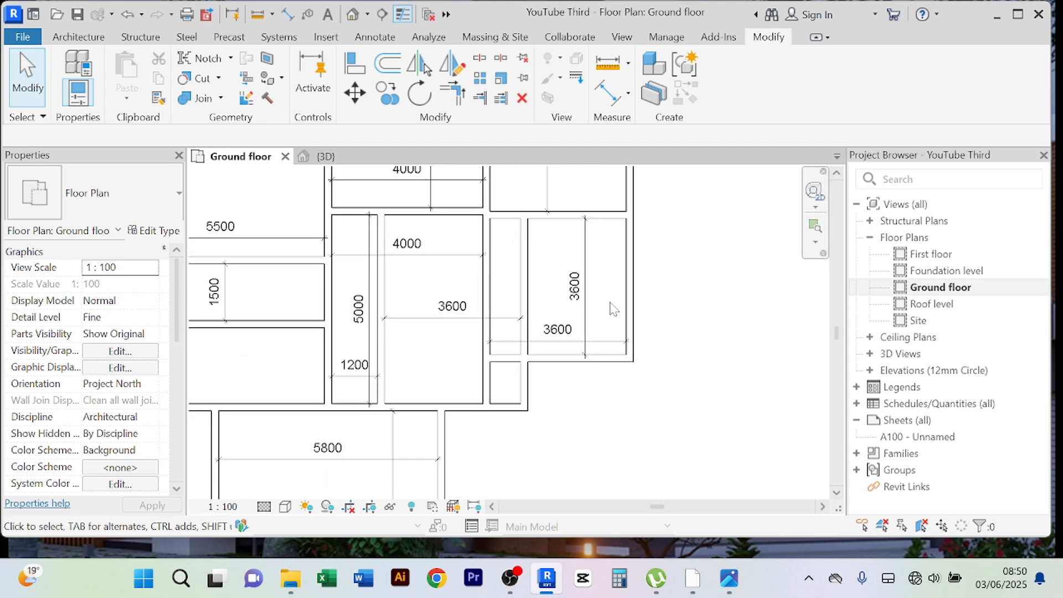
pyautogui.click(393, 363)
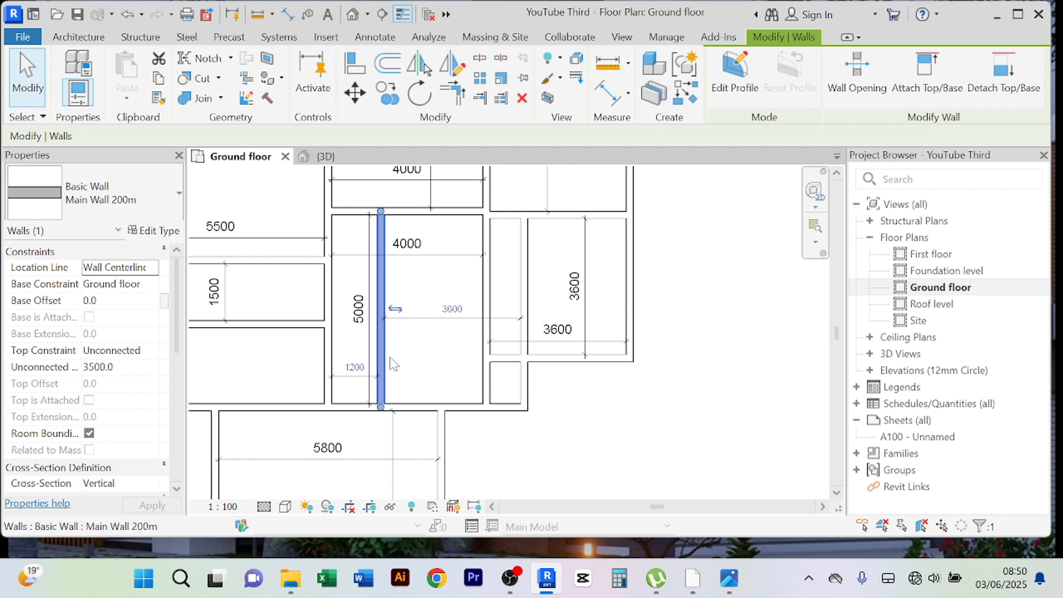
pyautogui.press('Delete')
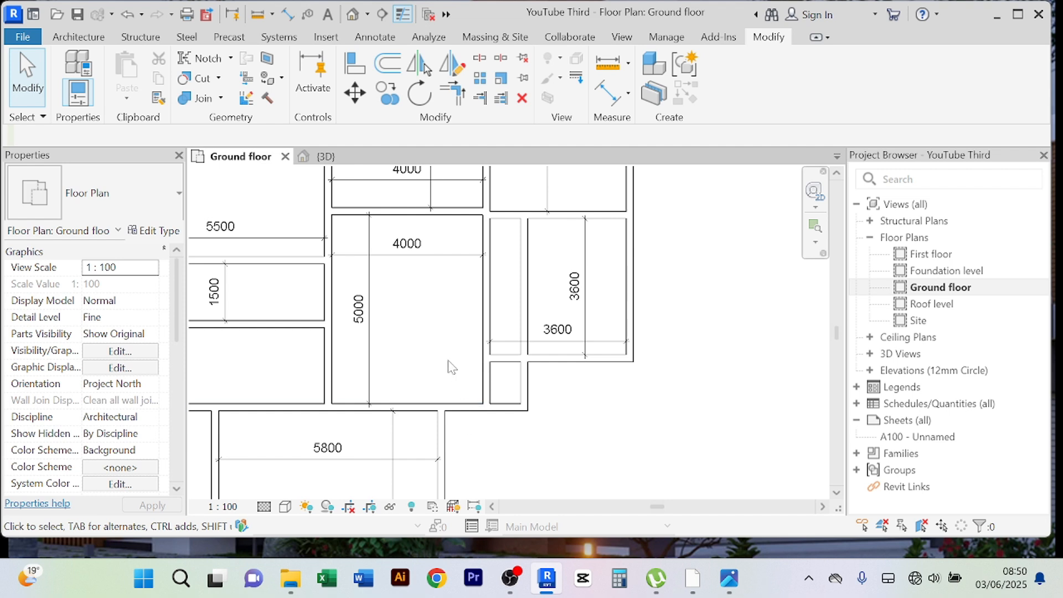
# - Shorten the long vertical wall right of the central rooms up to the wall between them, unjoining the elements that cannot stay joined
pyautogui.click(489, 320)
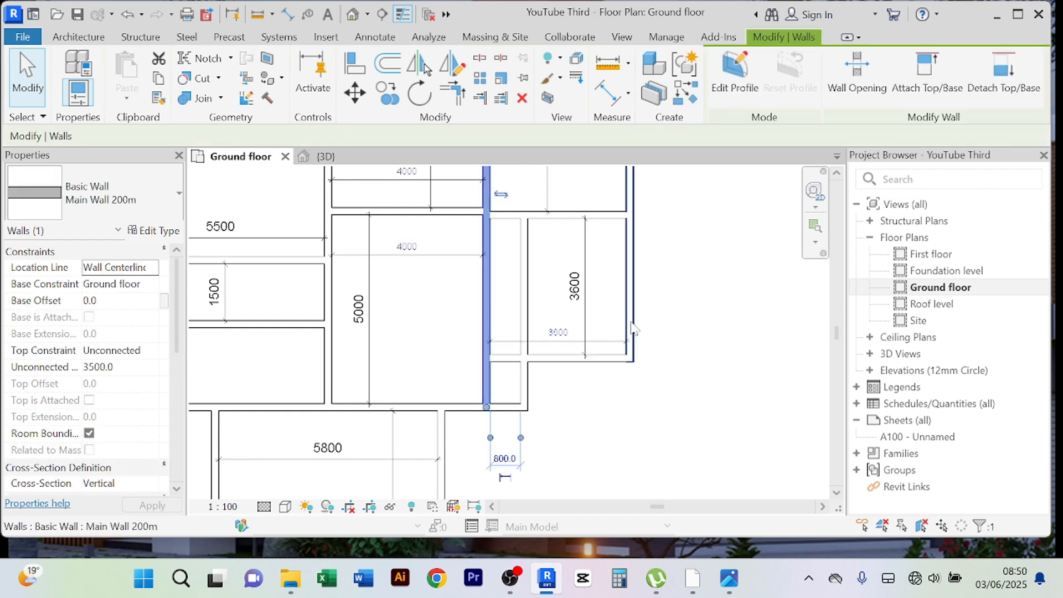
pyautogui.scroll(5, 499, 217)
pyautogui.scroll(-8, 510, 254)
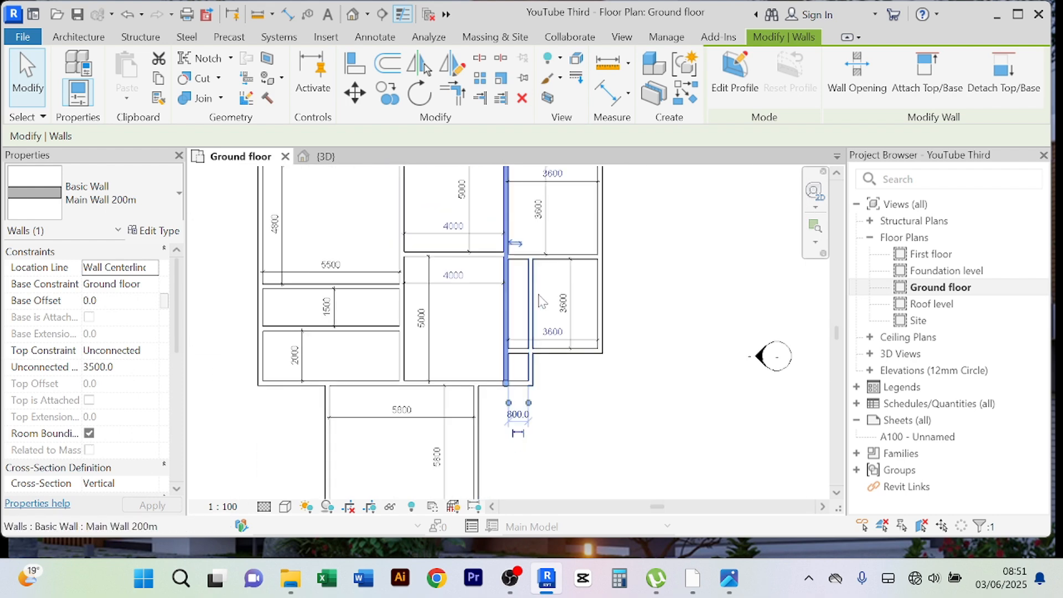
pyautogui.moveTo(644, 292); pyautogui.dragTo(637, 375, button='middle')
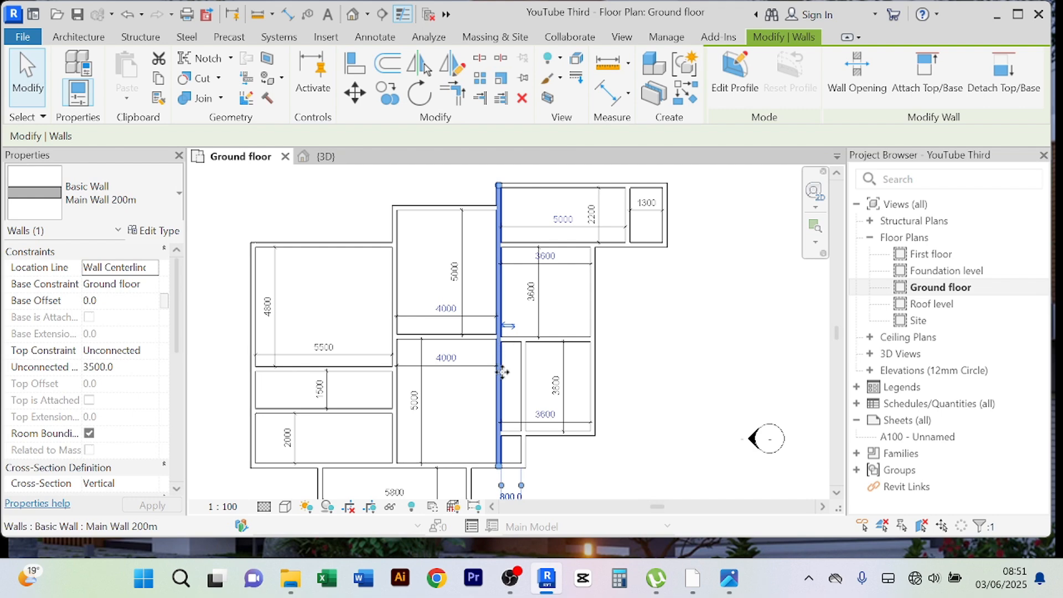
pyautogui.scroll(2, 498, 354)
pyautogui.scroll(2, 500, 346)
pyautogui.scroll(-5, 503, 348)
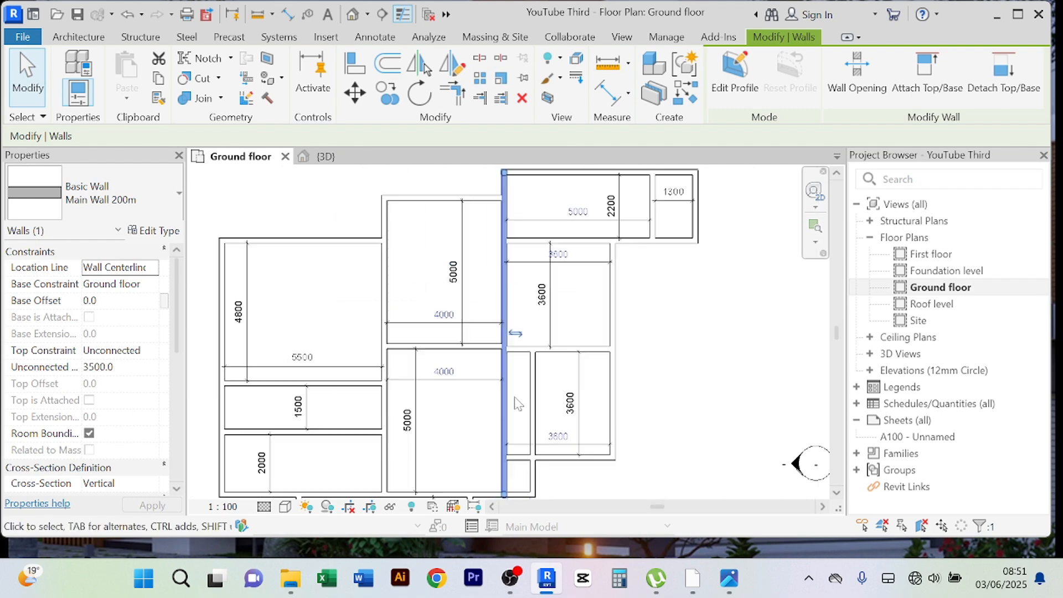
pyautogui.scroll(2, 498, 437)
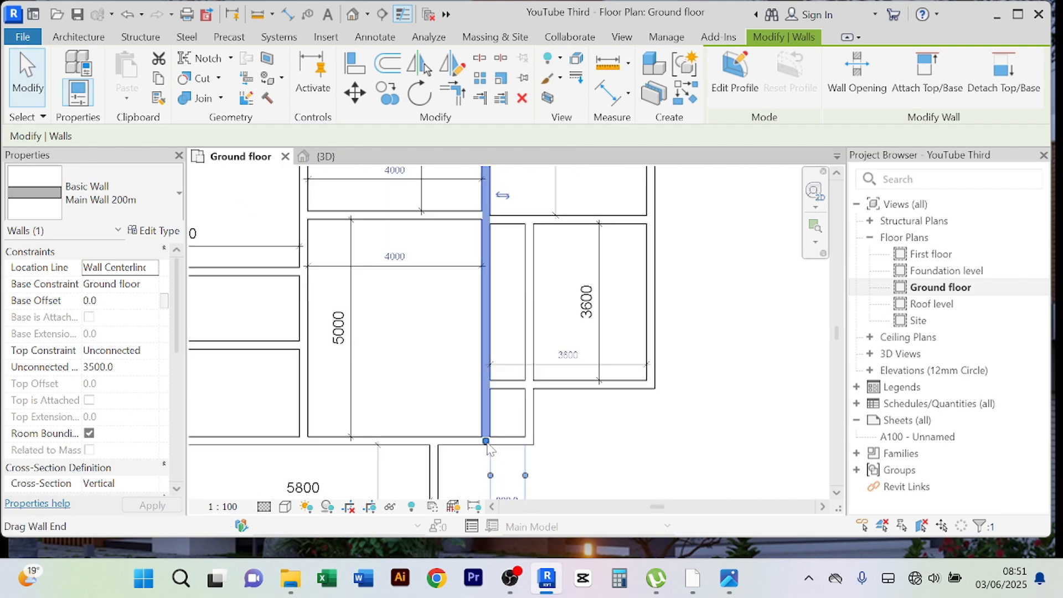
pyautogui.moveTo(486, 440); pyautogui.dragTo(485, 215)
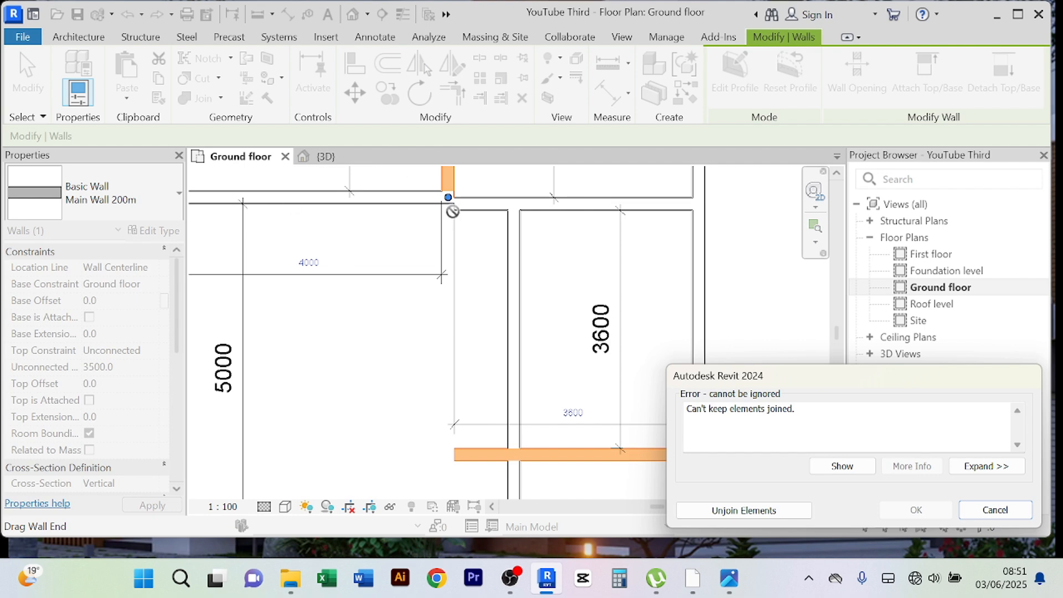
pyautogui.click(730, 513)
pyautogui.click(755, 377)
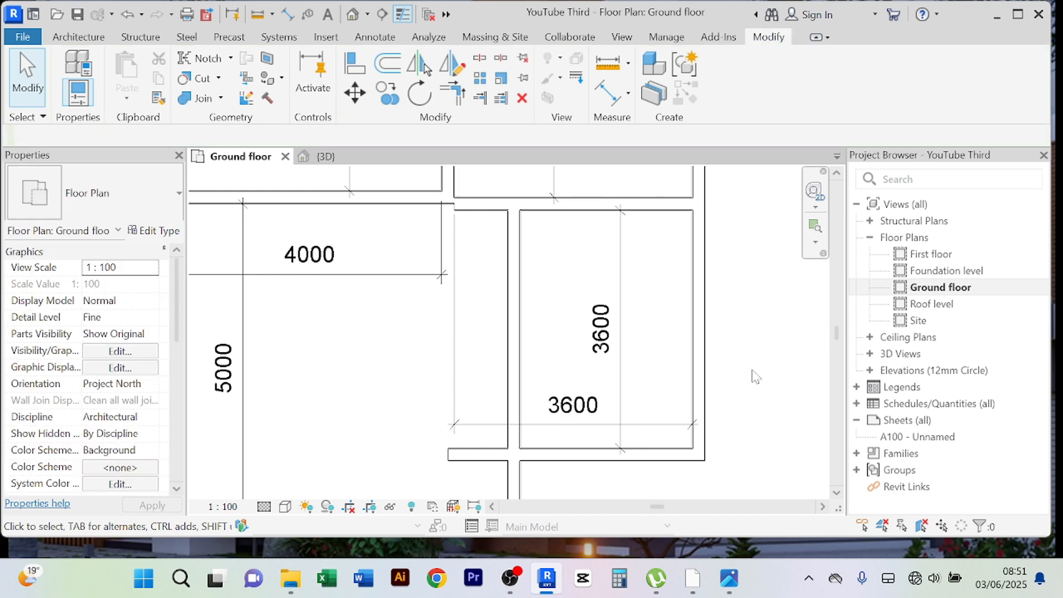
# - Examine the junction of the wall between the two central rooms with the neighbouring room's wall, and the opened area below it
pyautogui.scroll(-3, 750, 382)
pyautogui.scroll(4, 714, 384)
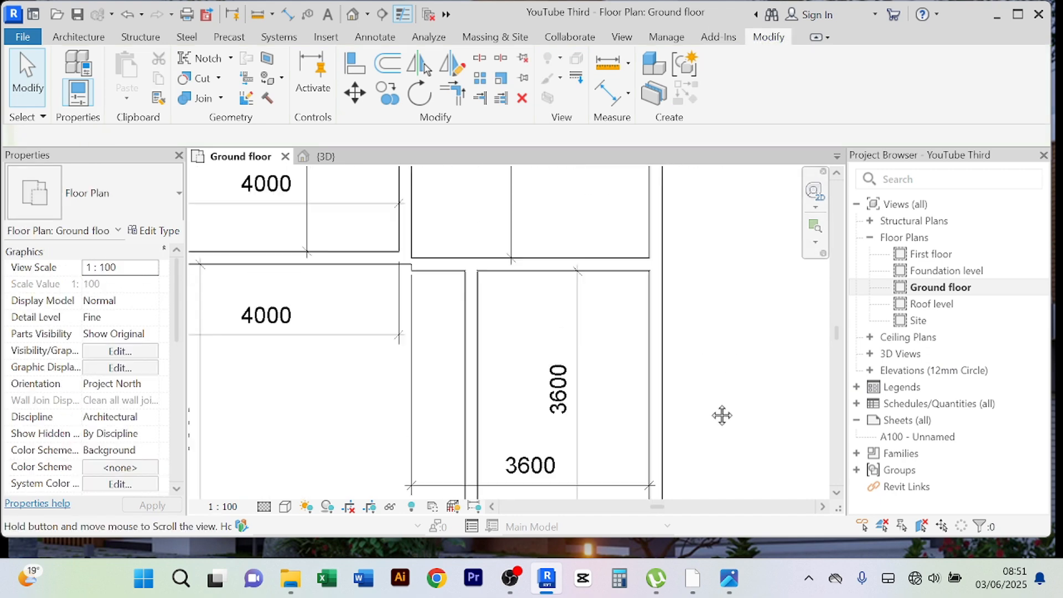
pyautogui.scroll(2, 724, 405)
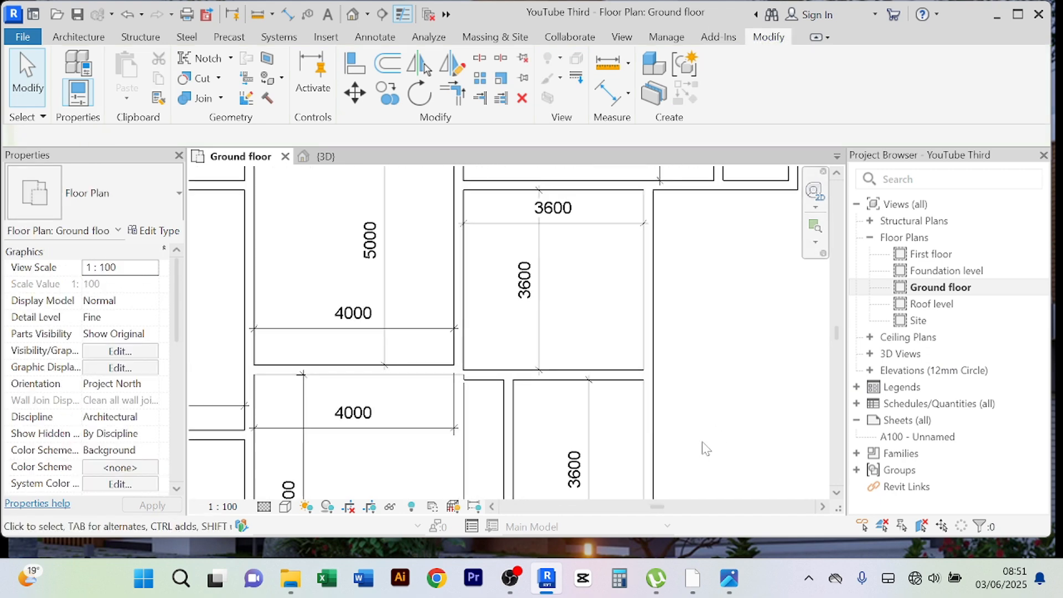
pyautogui.scroll(1, 475, 368)
pyautogui.scroll(-2, 387, 367)
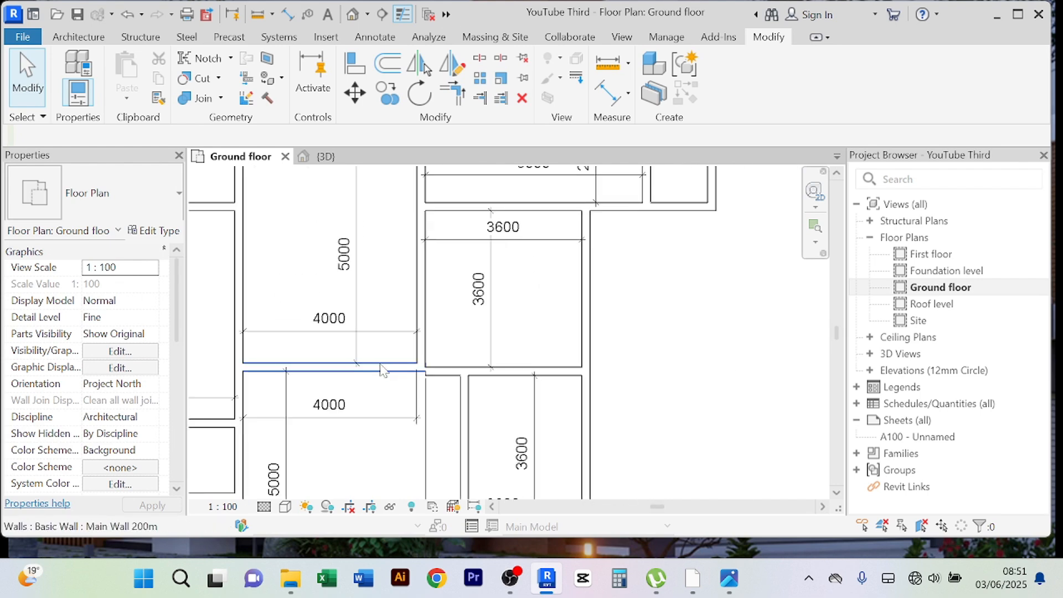
pyautogui.click(327, 370)
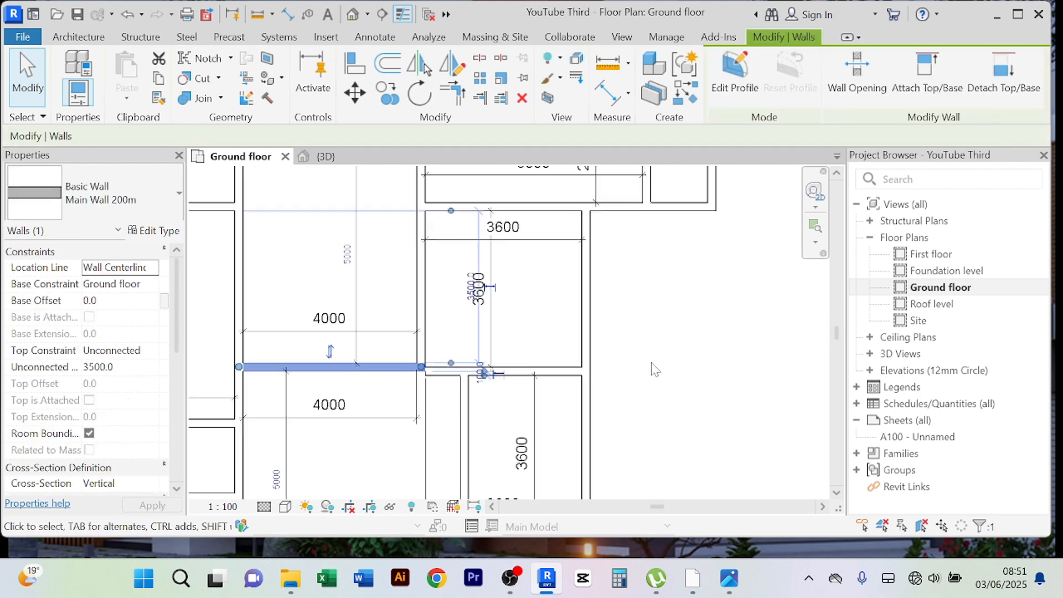
pyautogui.scroll(-2, 649, 370)
pyautogui.moveTo(499, 461); pyautogui.dragTo(460, 368, button='middle')
pyautogui.scroll(2, 425, 335)
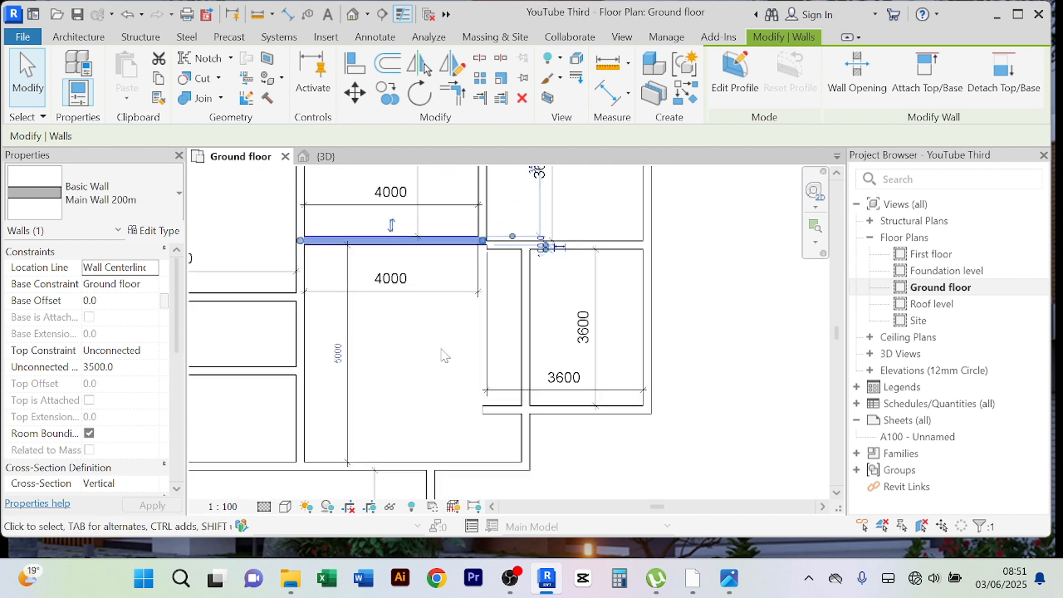
pyautogui.scroll(-1, 447, 375)
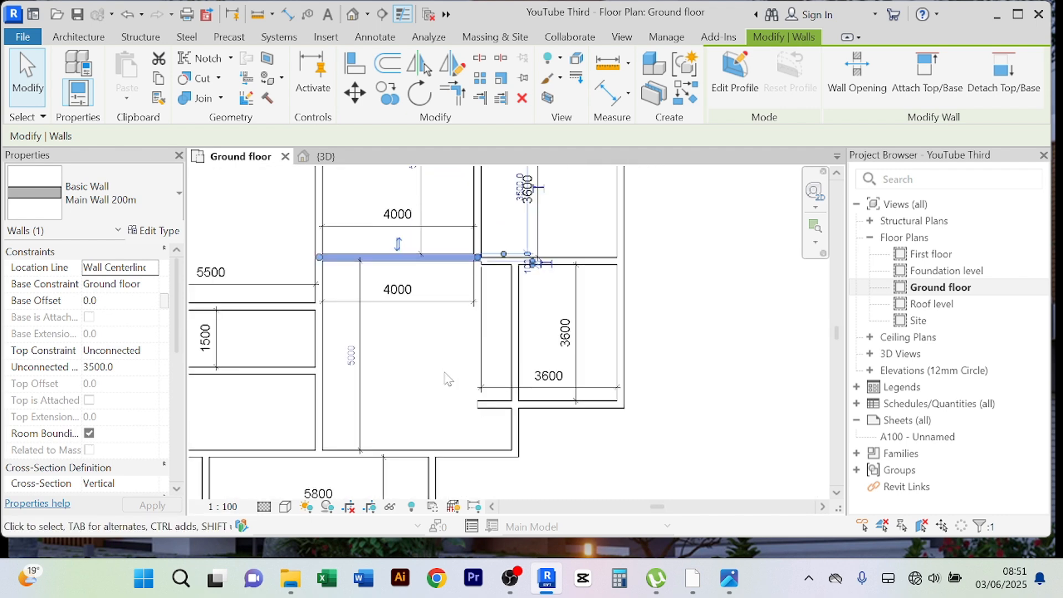
pyautogui.moveTo(457, 406); pyautogui.dragTo(422, 332, button='middle')
pyautogui.scroll(-2, 440, 339)
pyautogui.scroll(3, 421, 311)
pyautogui.scroll(-1, 423, 335)
pyautogui.moveTo(417, 395); pyautogui.dragTo(427, 351, button='middle')
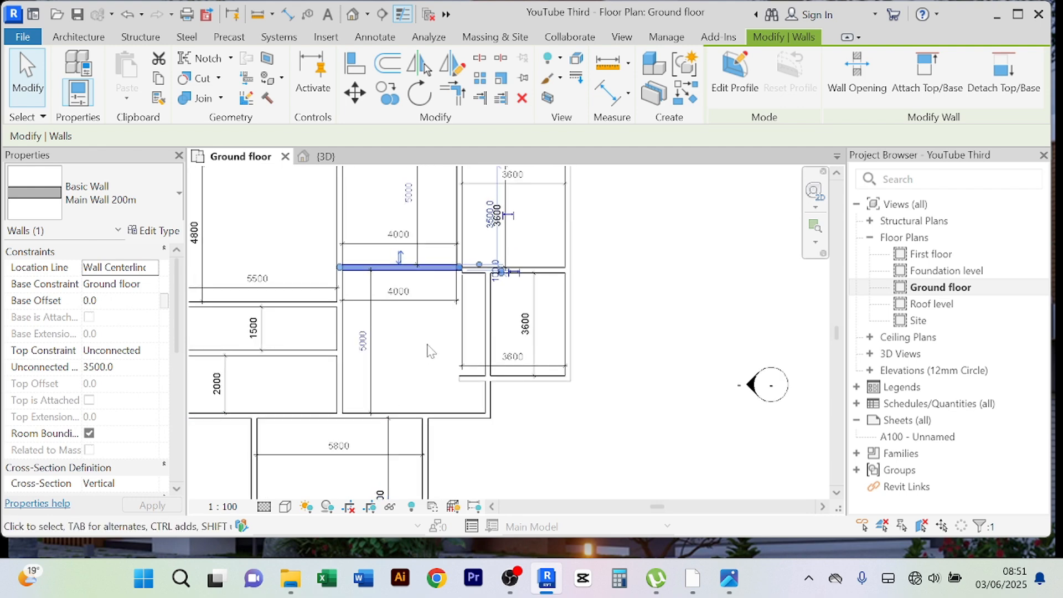
pyautogui.scroll(4, 419, 380)
pyautogui.scroll(-2, 425, 383)
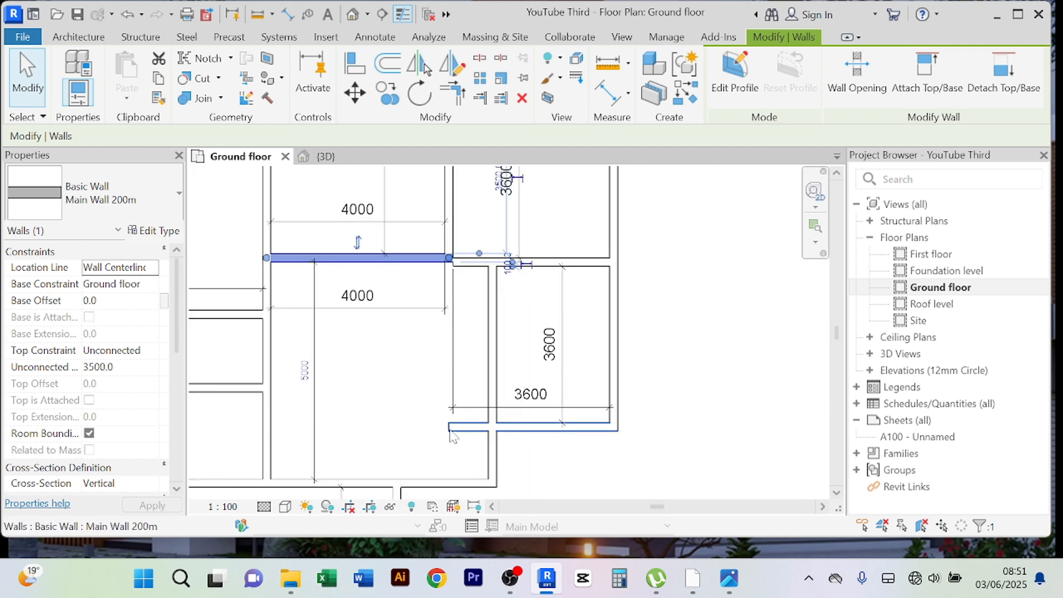
# - Shorten the bottom wall of the lower right-hand room so that its free left end meets the offset vertical wall
pyautogui.click(451, 430)
pyautogui.scroll(2, 449, 429)
pyautogui.moveTo(449, 427); pyautogui.dragTo(512, 425)
pyautogui.click(727, 364)
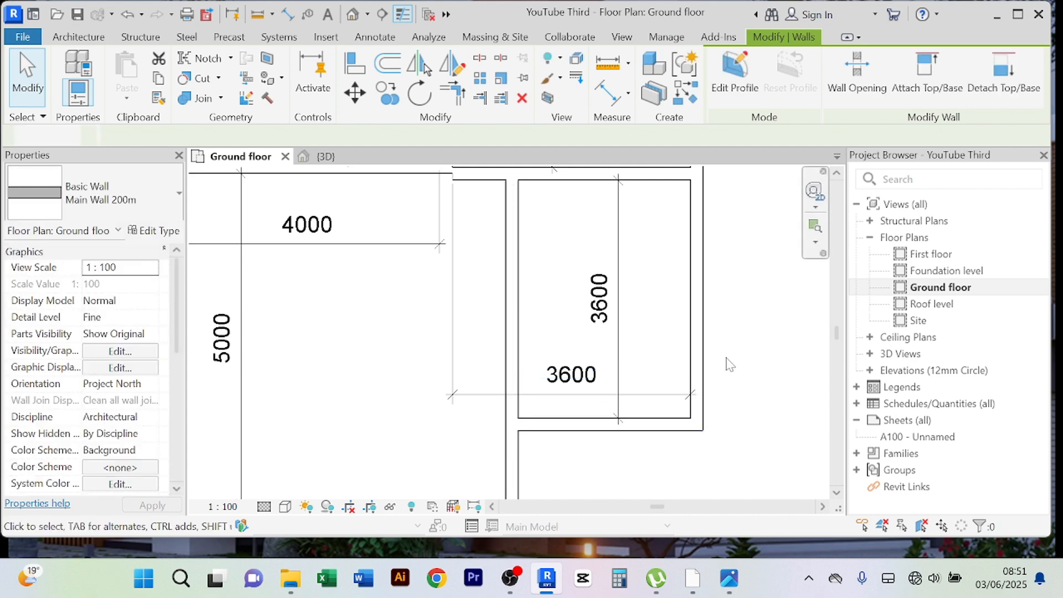
pyautogui.scroll(-2, 735, 362)
pyautogui.moveTo(736, 361); pyautogui.dragTo(649, 389, button='middle')
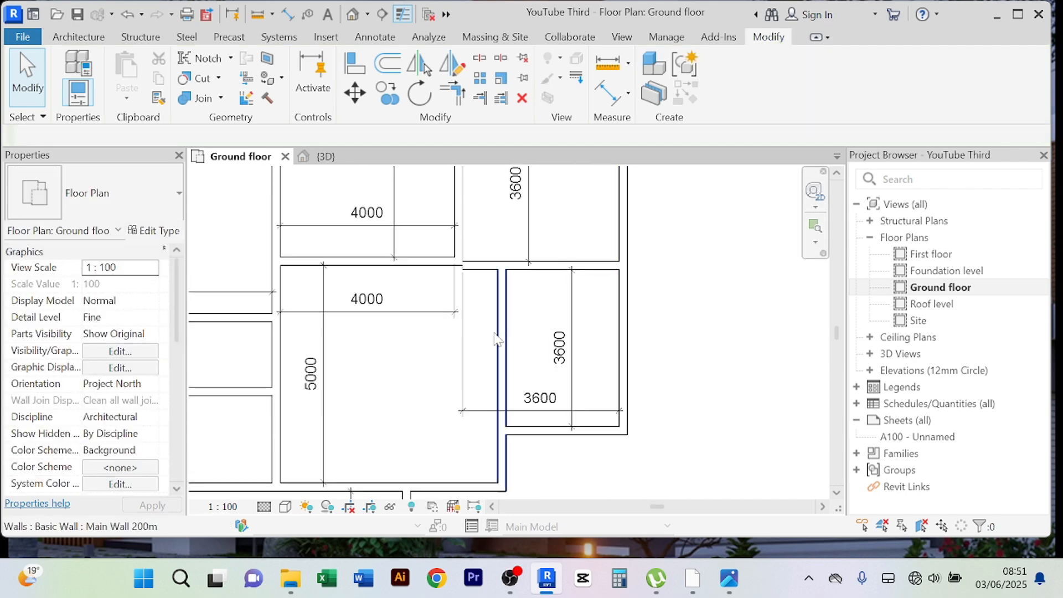
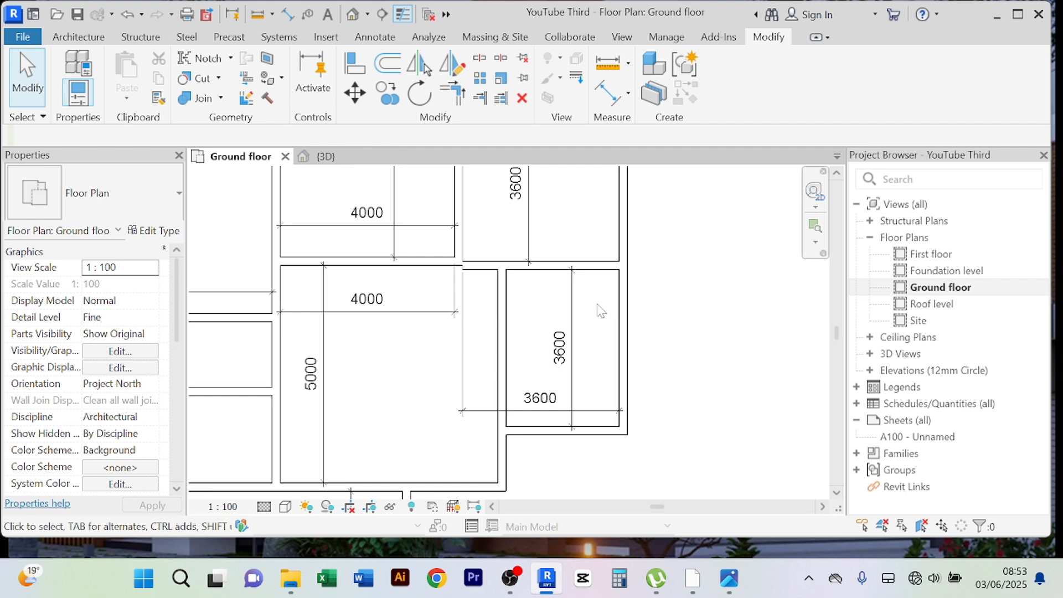
# - Delete the horizontal wall between the upper and lower central 4000 mm rooms
pyautogui.scroll(2, 593, 324)
pyautogui.scroll(-2, 596, 326)
pyautogui.scroll(-2, 643, 315)
pyautogui.moveTo(668, 320); pyautogui.dragTo(629, 332, button='middle')
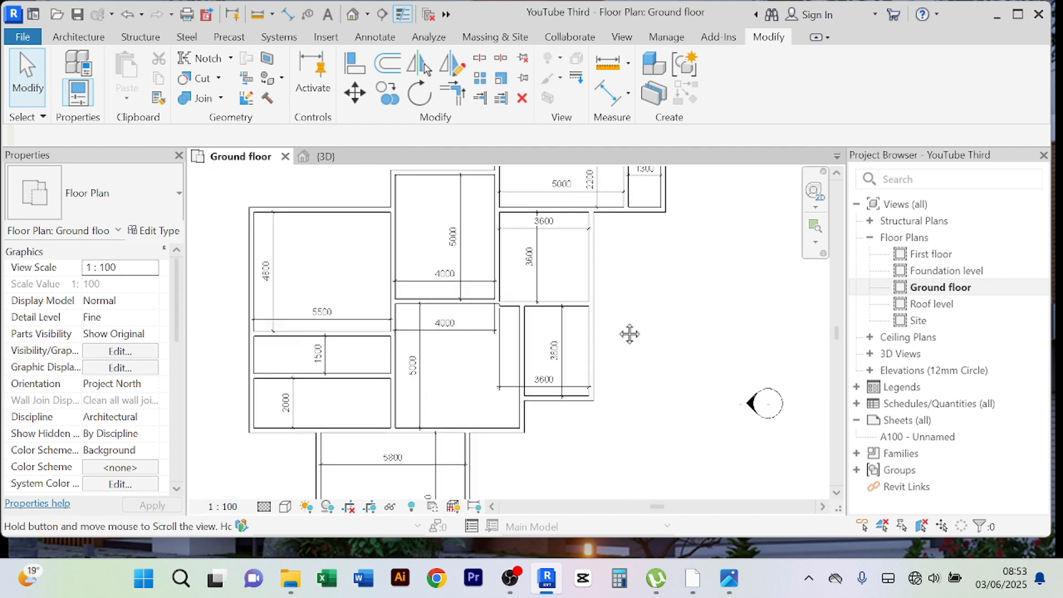
pyautogui.scroll(2, 619, 314)
pyautogui.scroll(3, 444, 296)
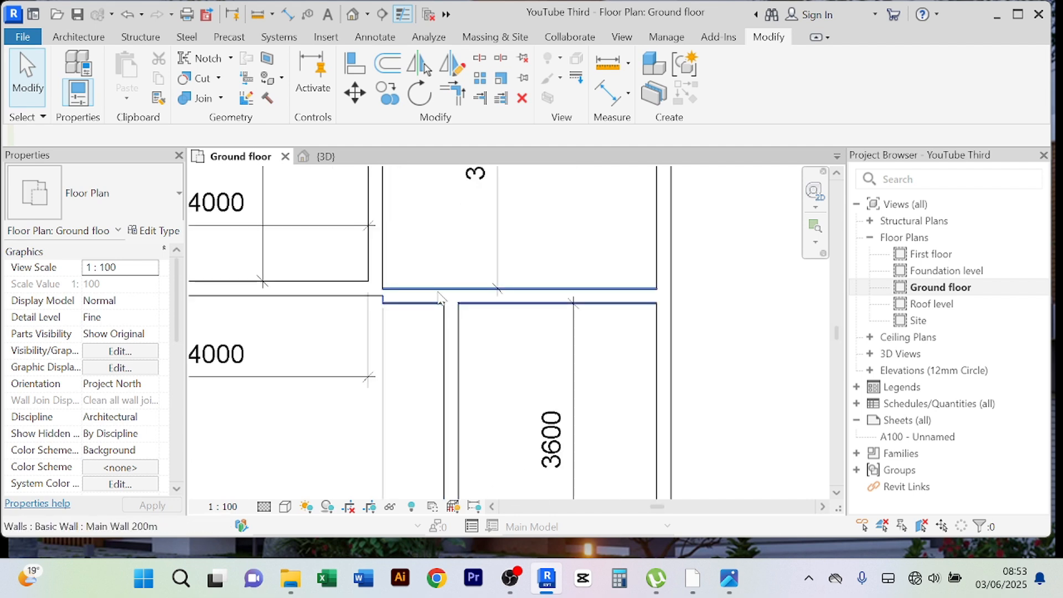
pyautogui.scroll(-3, 396, 315)
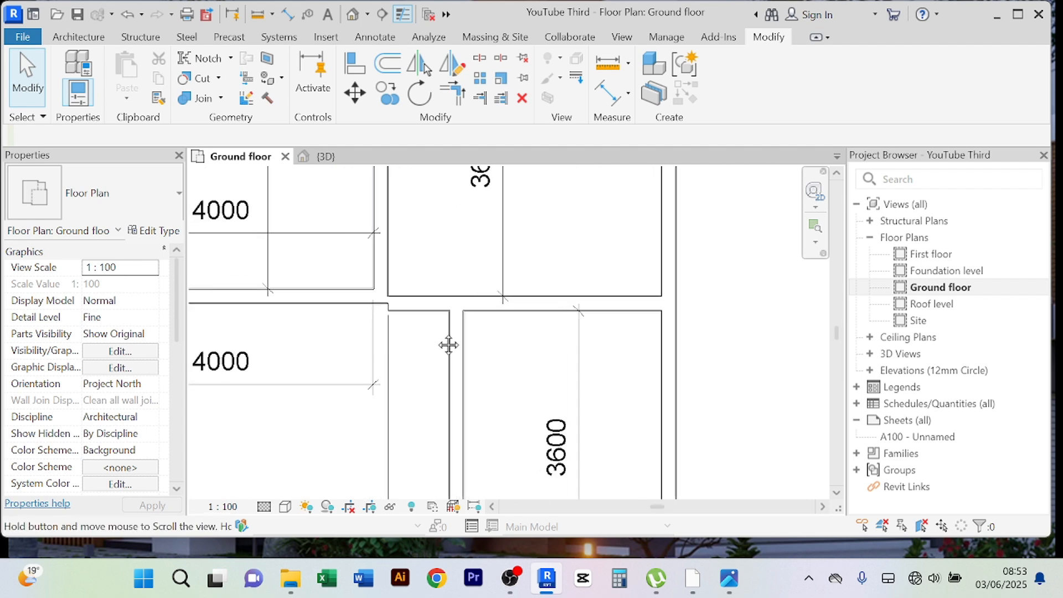
pyautogui.moveTo(382, 304); pyautogui.dragTo(429, 372, button='middle')
pyautogui.moveTo(421, 260)
pyautogui.mouseDown(button='middle')
pyautogui.moveTo(441, 347)
pyautogui.moveTo(430, 268)
pyautogui.mouseUp(button='middle')
pyautogui.scroll(-1, 437, 318)
pyautogui.moveTo(436, 370); pyautogui.dragTo(426, 318, button='middle')
pyautogui.click(427, 316)
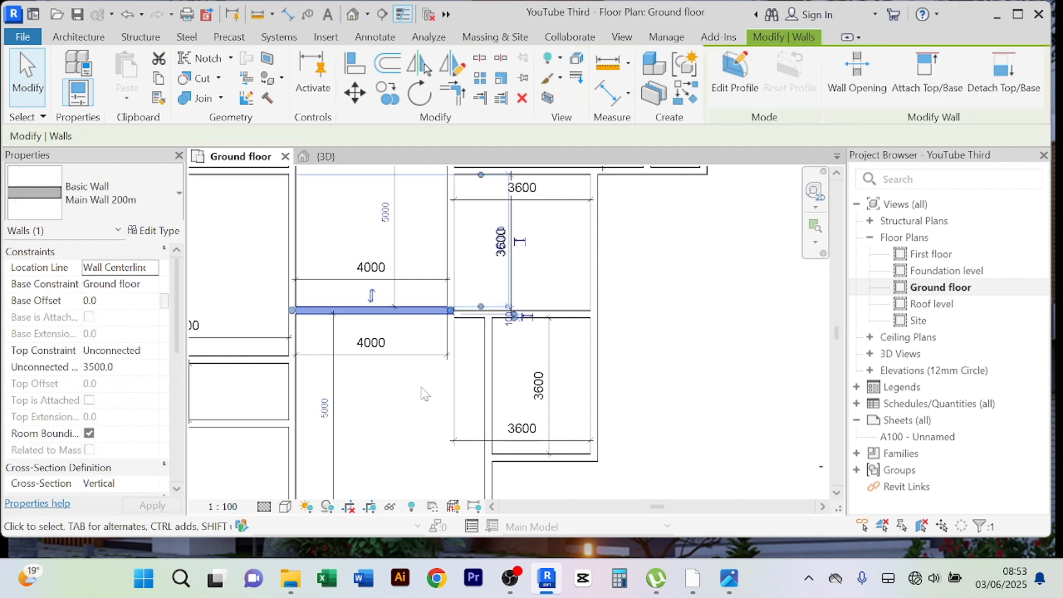
pyautogui.press('Escape')
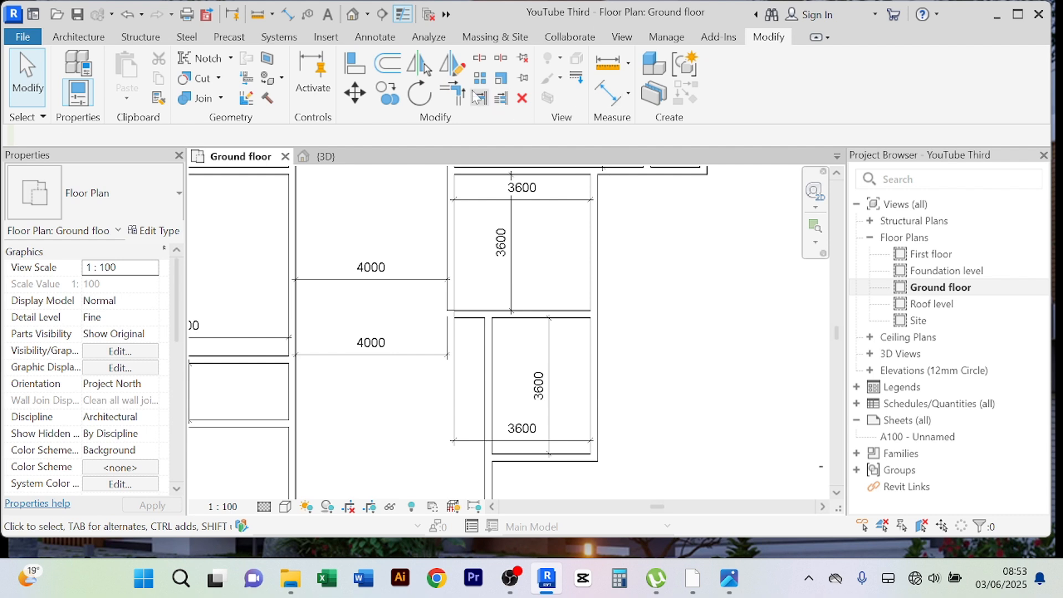
# - Trim/extend the shortened vertical wall and the horizontal wall between the two right-hand rooms to meet in a corner
pyautogui.click(452, 92)
pyautogui.click(451, 283)
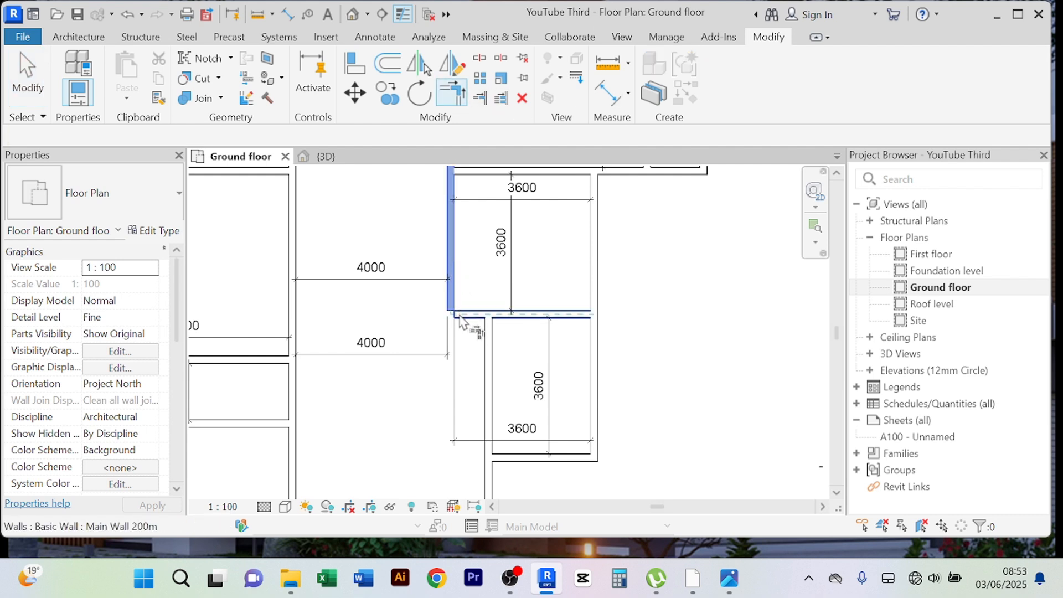
pyautogui.click(470, 315)
pyautogui.rightClick(666, 279)
pyautogui.click(666, 277)
pyautogui.rightClick(662, 248)
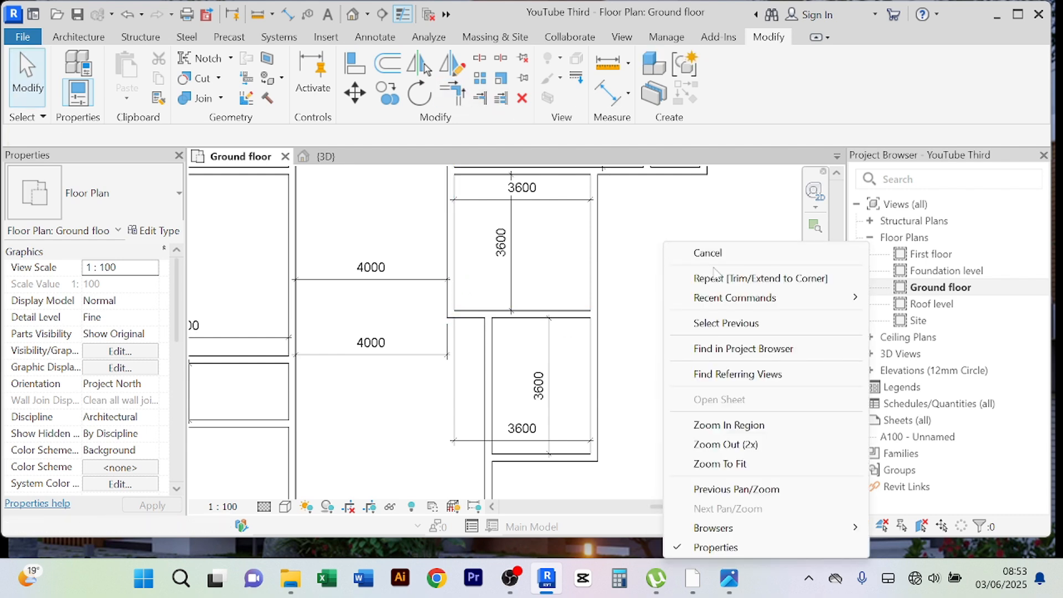
pyautogui.click(682, 253)
pyautogui.rightClick(692, 228)
pyautogui.click(710, 243)
pyautogui.rightClick(699, 228)
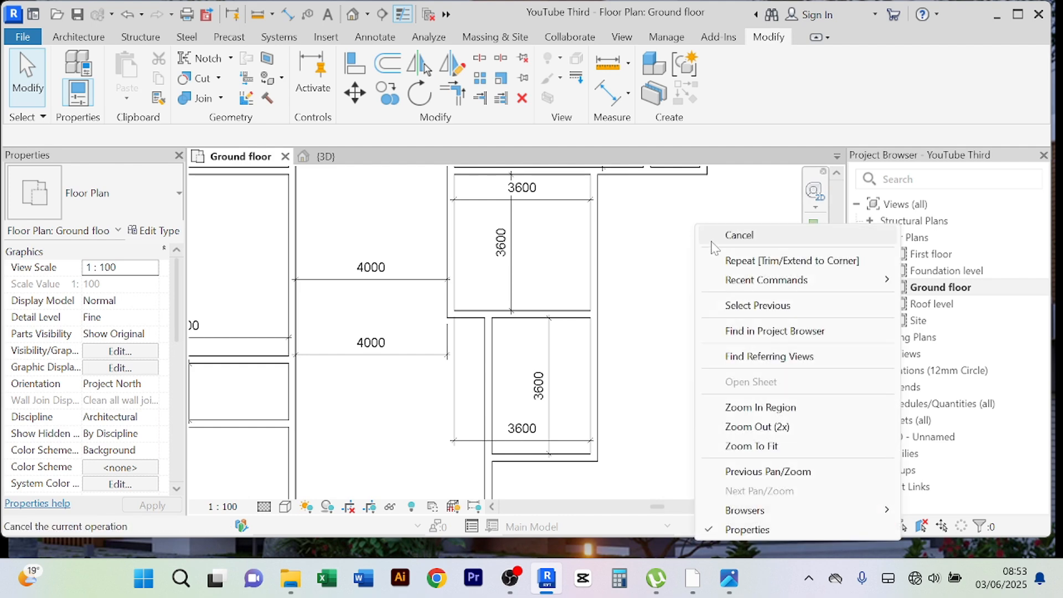
# - Delete the outdated width dimension that extends past the left wall of the lower right-hand room
pyautogui.click(719, 239)
pyautogui.scroll(-3, 649, 441)
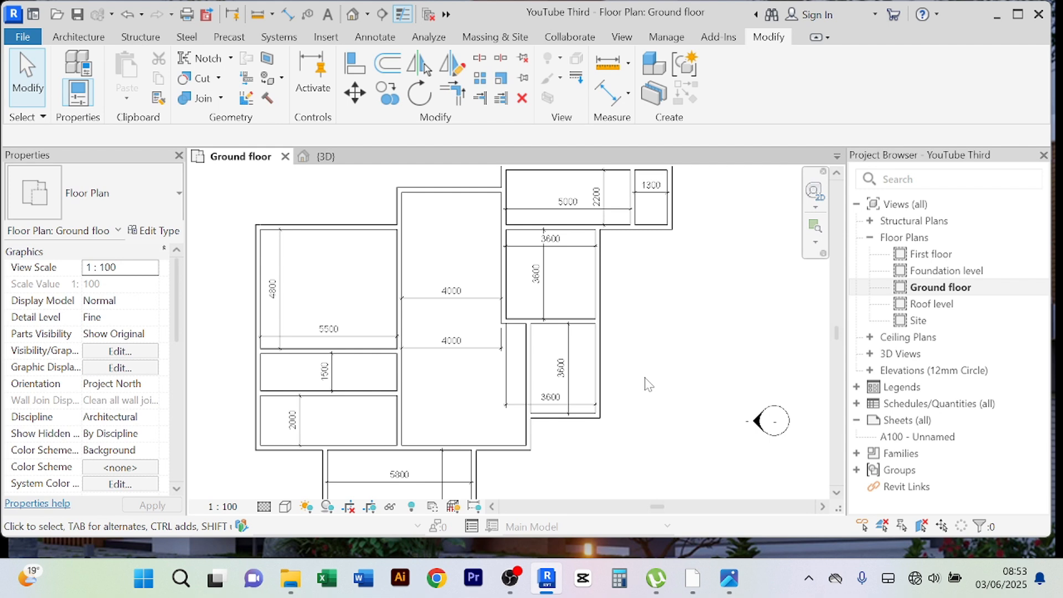
pyautogui.moveTo(651, 375); pyautogui.dragTo(630, 332, button='middle')
pyautogui.scroll(3, 636, 334)
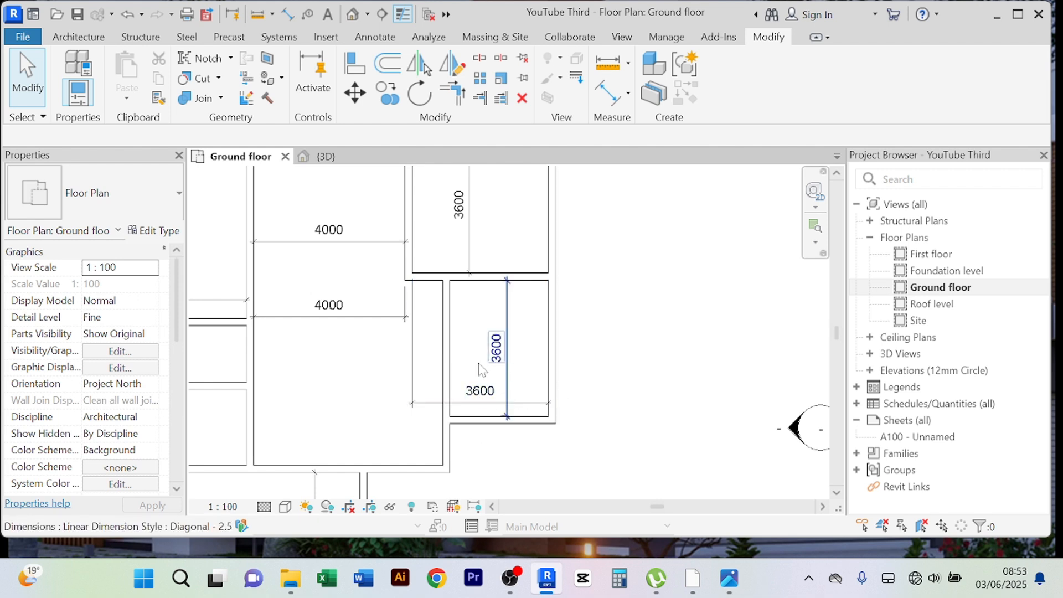
pyautogui.click(411, 385)
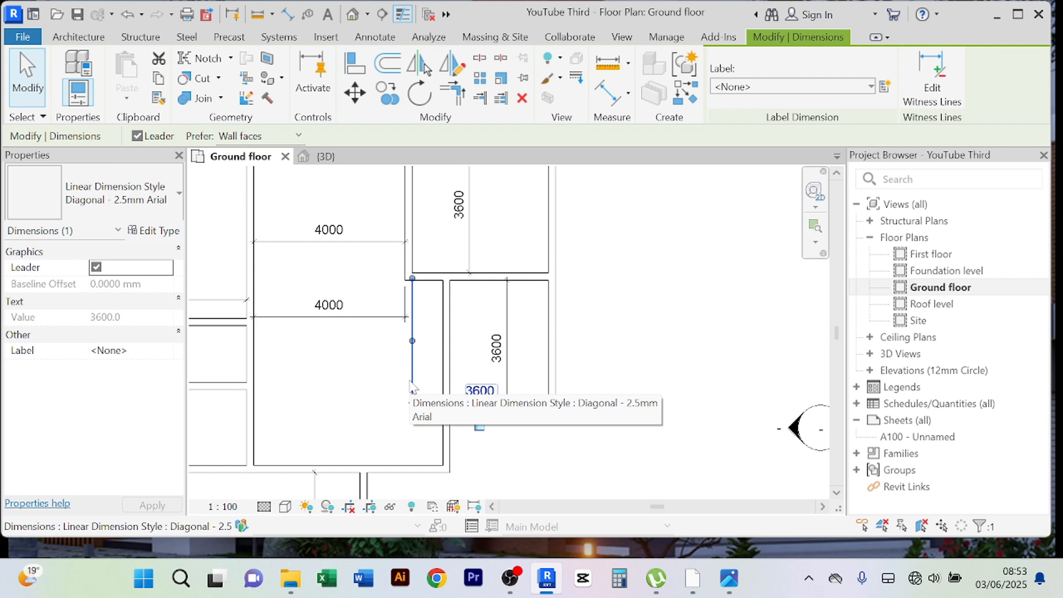
pyautogui.press('Delete')
# - Dimension the clear width of the lower right-hand room between its inner wall faces
pyautogui.click(615, 99)
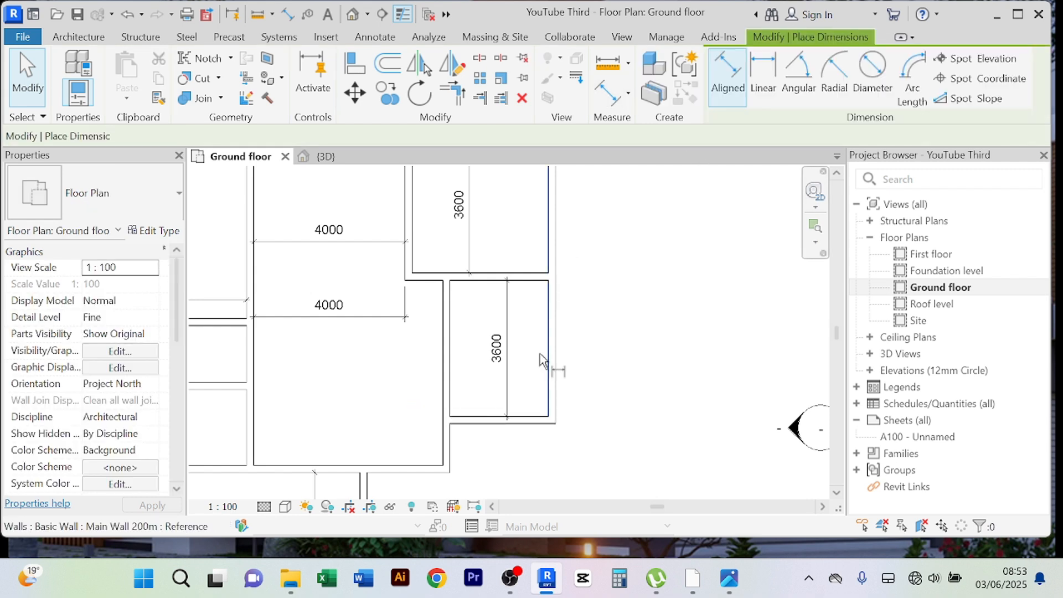
pyautogui.click(454, 396)
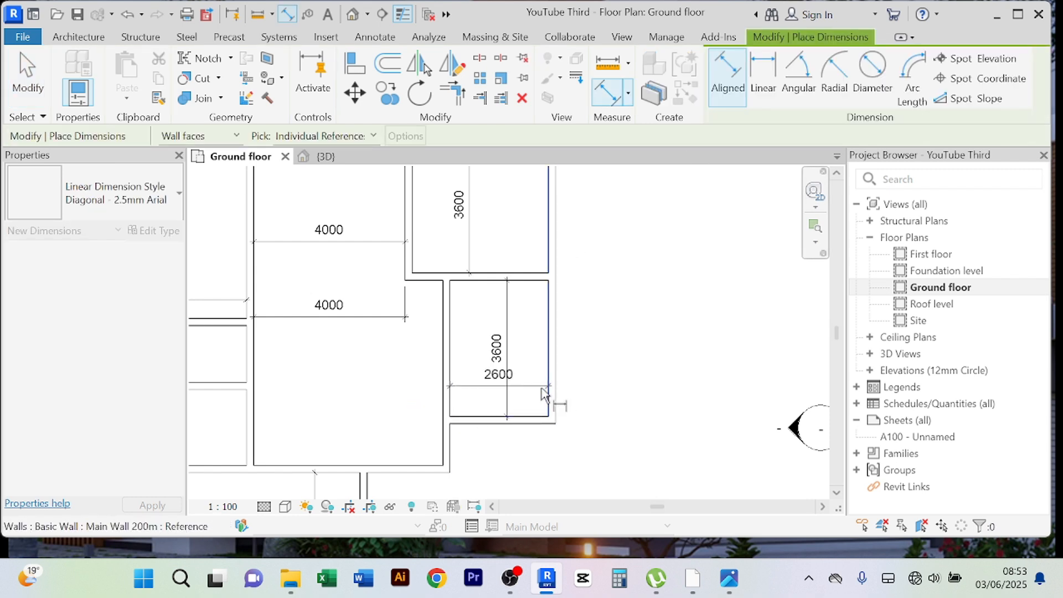
pyautogui.click(545, 392)
pyautogui.rightClick(676, 264)
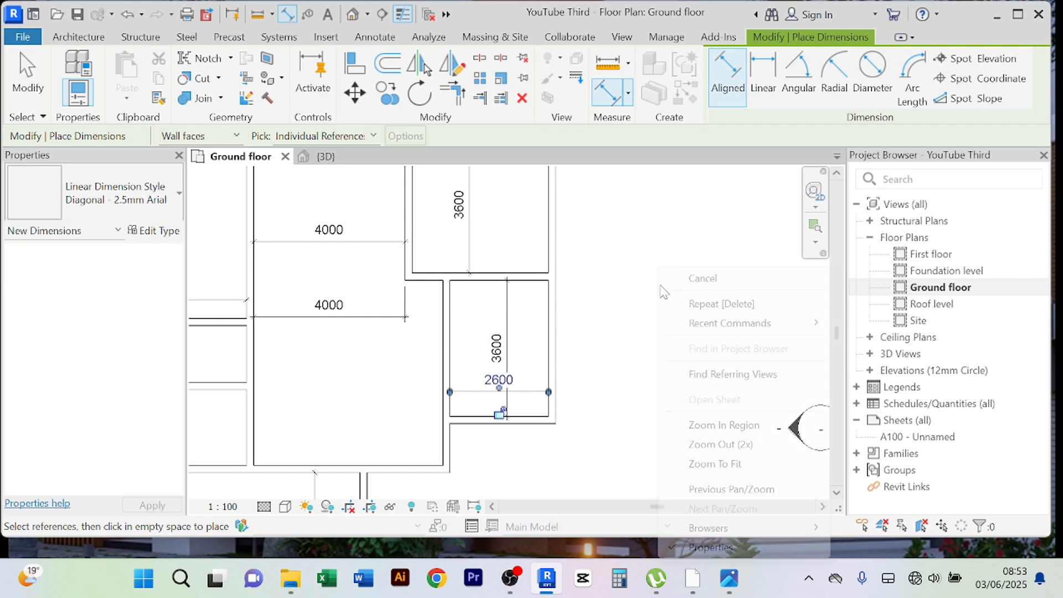
pyautogui.click(687, 273)
# - Examine the width of the lower right-hand room in relation to the room above it and the surrounding plan
pyautogui.scroll(5, 551, 424)
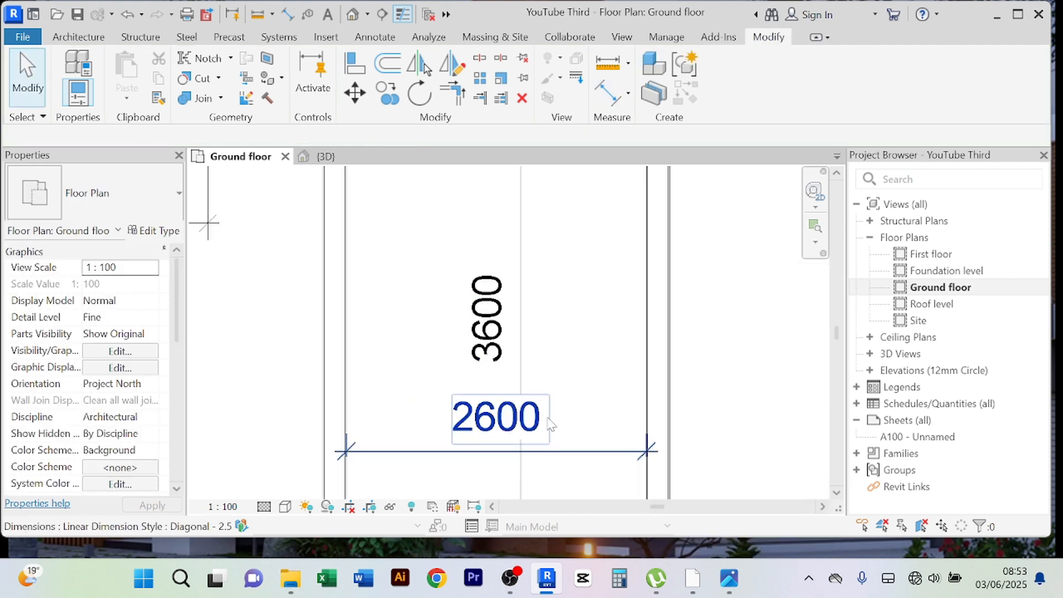
pyautogui.scroll(-5, 550, 424)
pyautogui.scroll(-2, 700, 353)
pyautogui.moveTo(699, 354); pyautogui.dragTo(588, 365, button='middle')
pyautogui.scroll(-3, 554, 344)
pyautogui.scroll(-2, 570, 342)
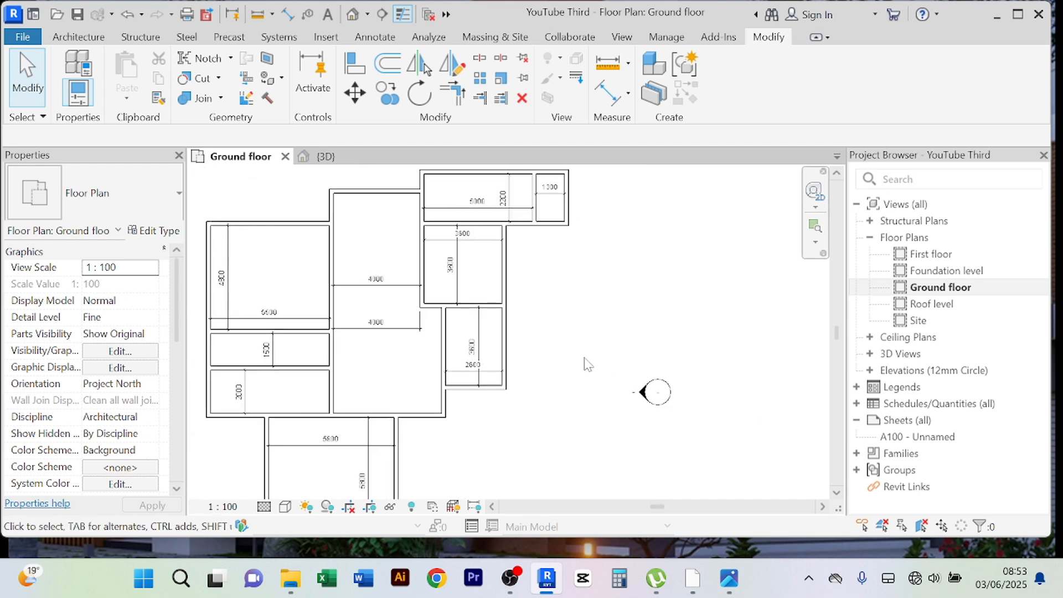
pyautogui.scroll(3, 505, 325)
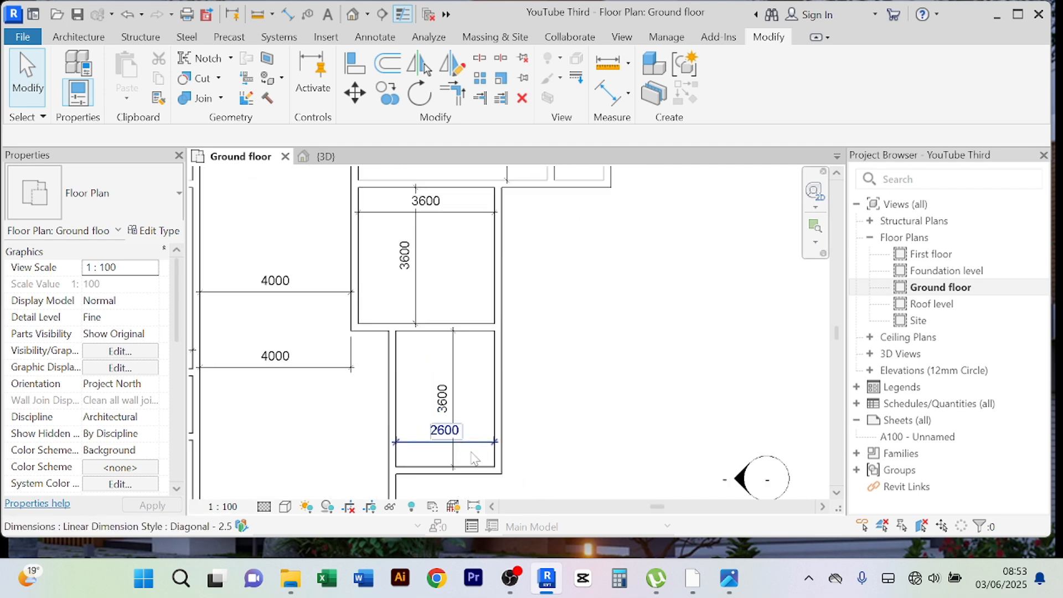
pyautogui.scroll(-4, 474, 458)
pyautogui.scroll(3, 569, 396)
pyautogui.moveTo(570, 396); pyautogui.dragTo(564, 358, button='middle')
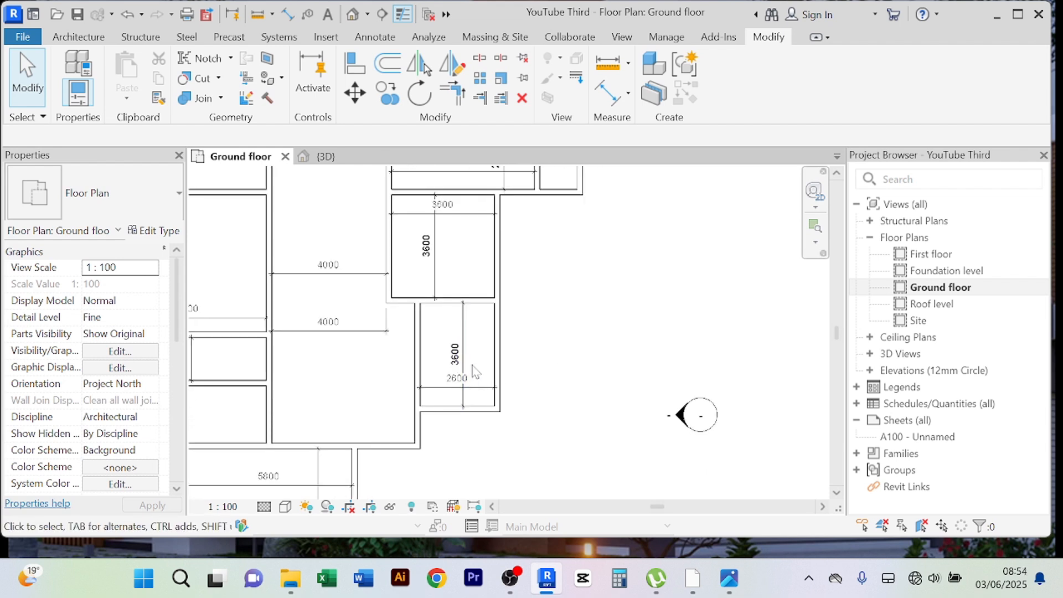
pyautogui.scroll(3, 488, 406)
pyautogui.scroll(-4, 576, 353)
pyautogui.moveTo(590, 361); pyautogui.dragTo(568, 381, button='middle')
pyautogui.scroll(2, 568, 381)
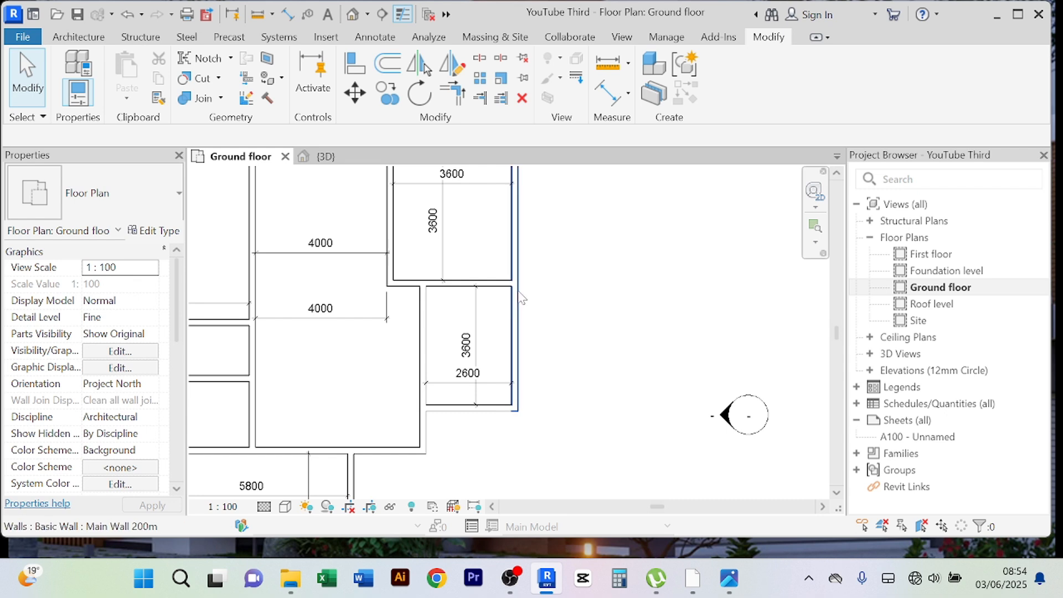
pyautogui.scroll(-5, 559, 323)
pyautogui.scroll(4, 505, 322)
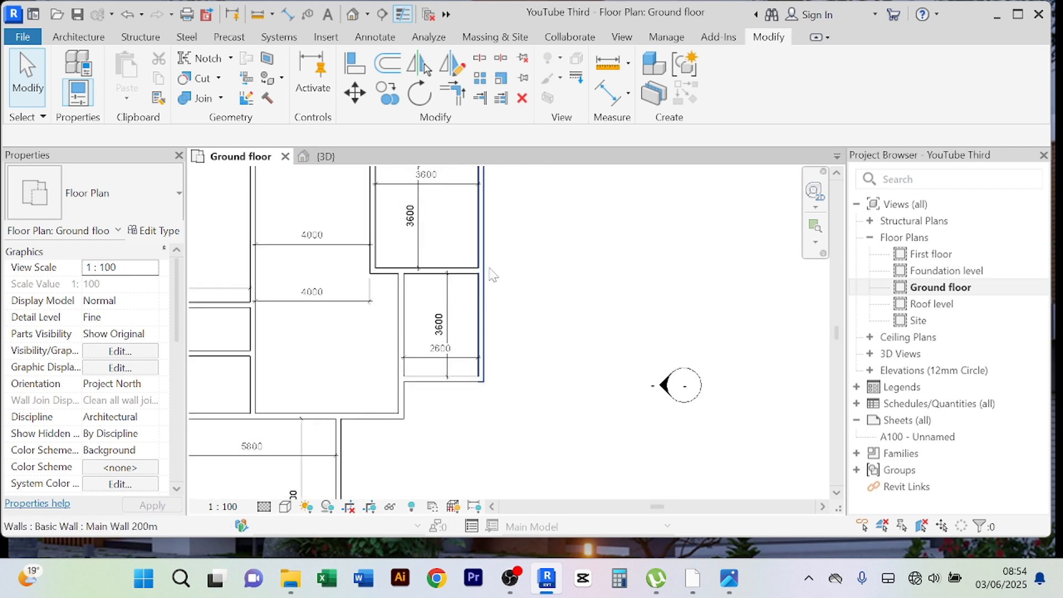
pyautogui.moveTo(512, 320); pyautogui.dragTo(495, 350, button='middle')
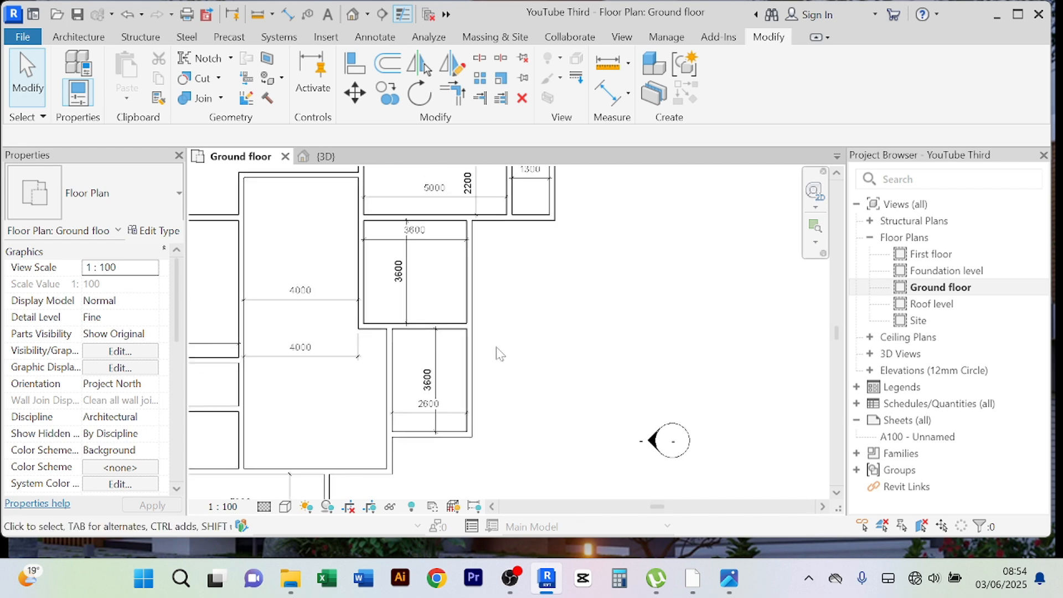
# - Offset a copy of the right wall of the two right-hand rooms outward by 3600 mm
pyautogui.click(470, 399)
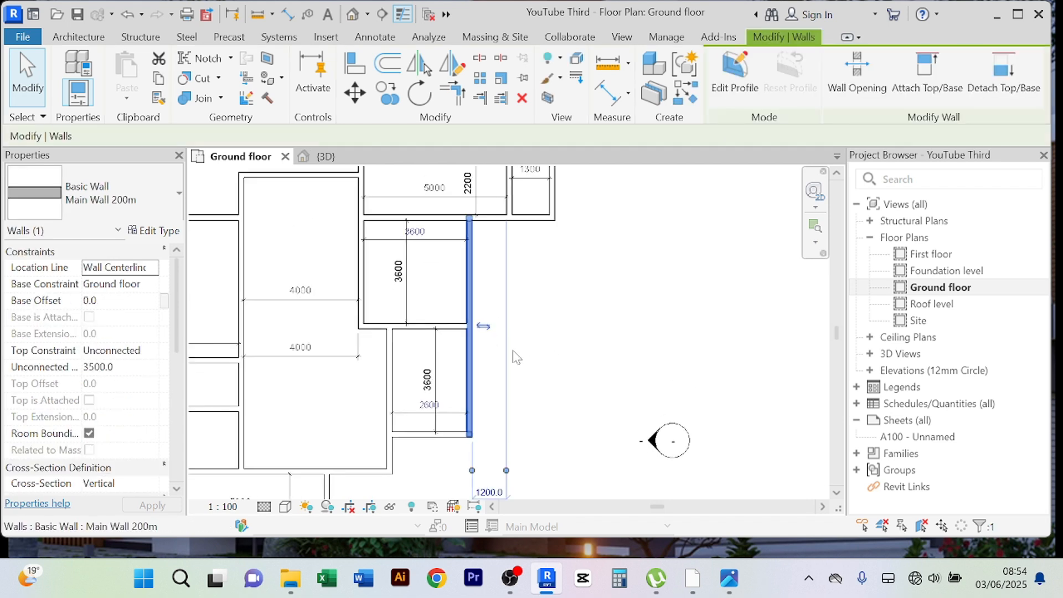
pyautogui.click(387, 63)
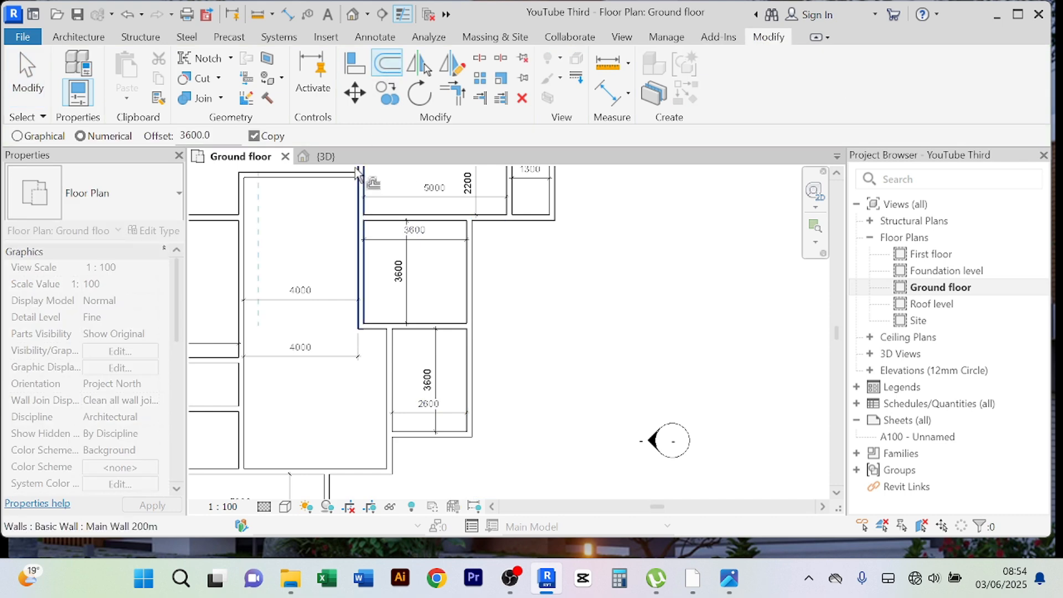
pyautogui.click(476, 386)
pyautogui.rightClick(637, 282)
pyautogui.click(678, 278)
pyautogui.rightClick(673, 244)
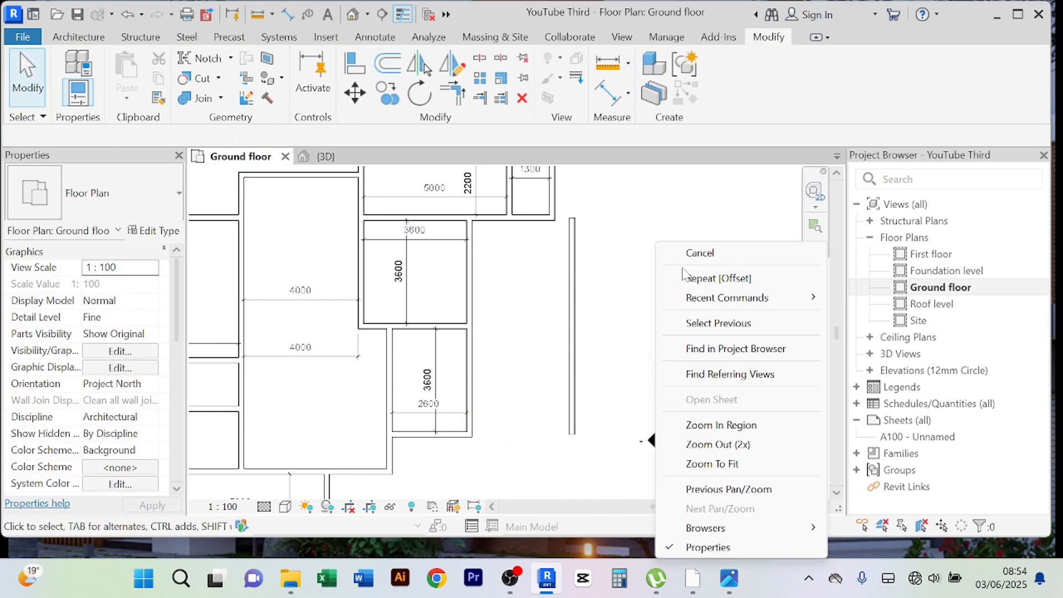
pyautogui.click(689, 255)
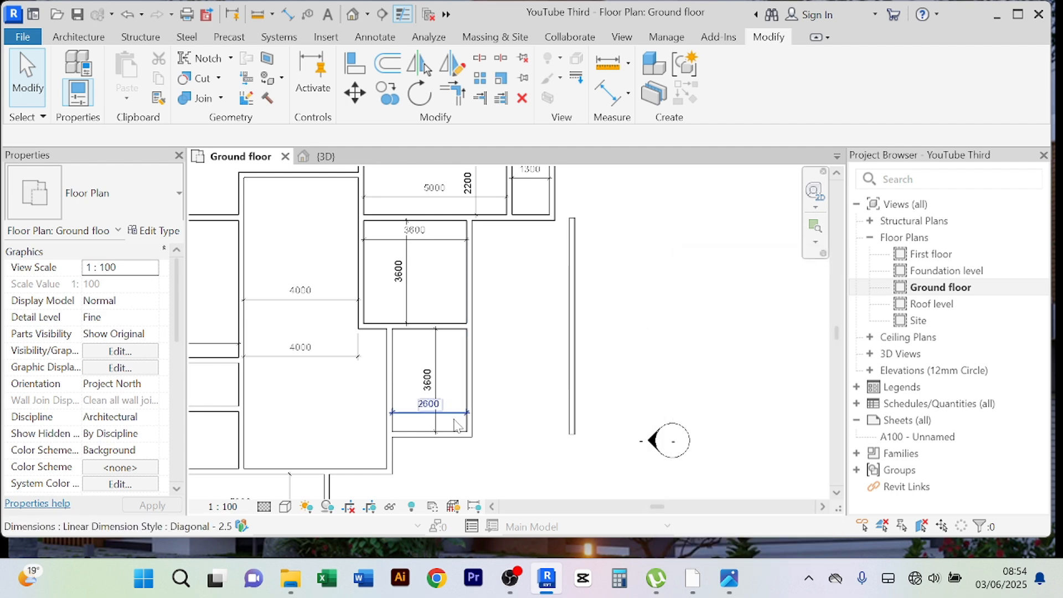
# - Replace the lower right-hand room's width dimension with an aligned one from its left wall's inner face to the new offset wall
pyautogui.click(426, 413)
pyautogui.press('Delete')
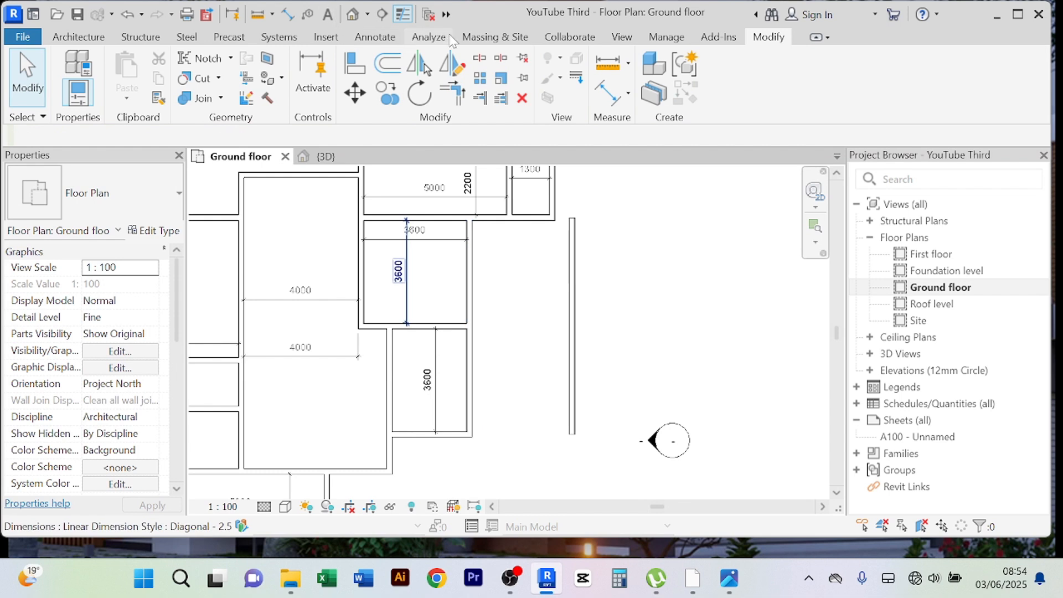
pyautogui.click(600, 100)
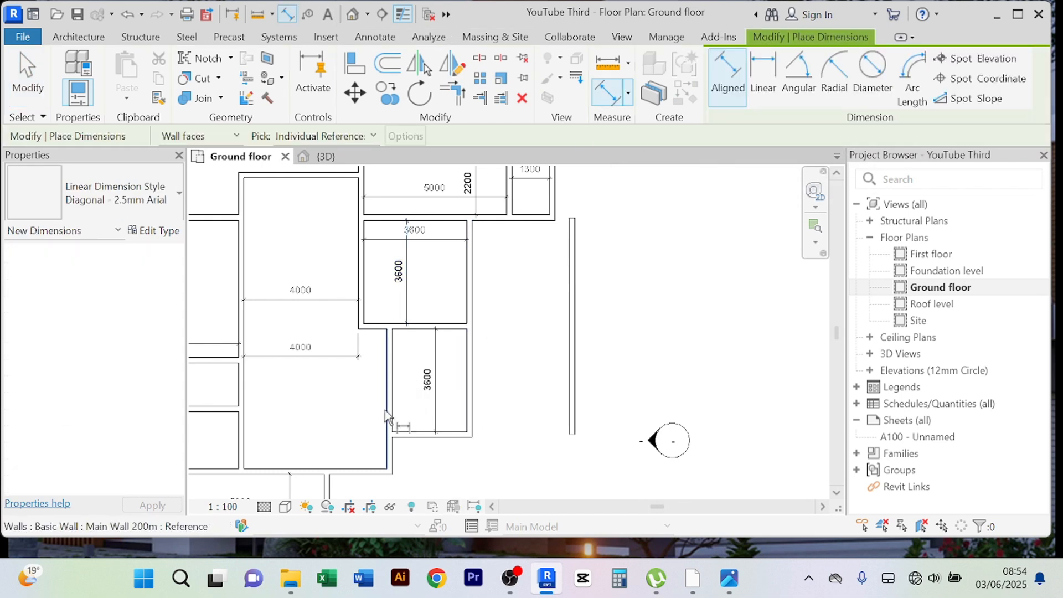
pyautogui.click(394, 425)
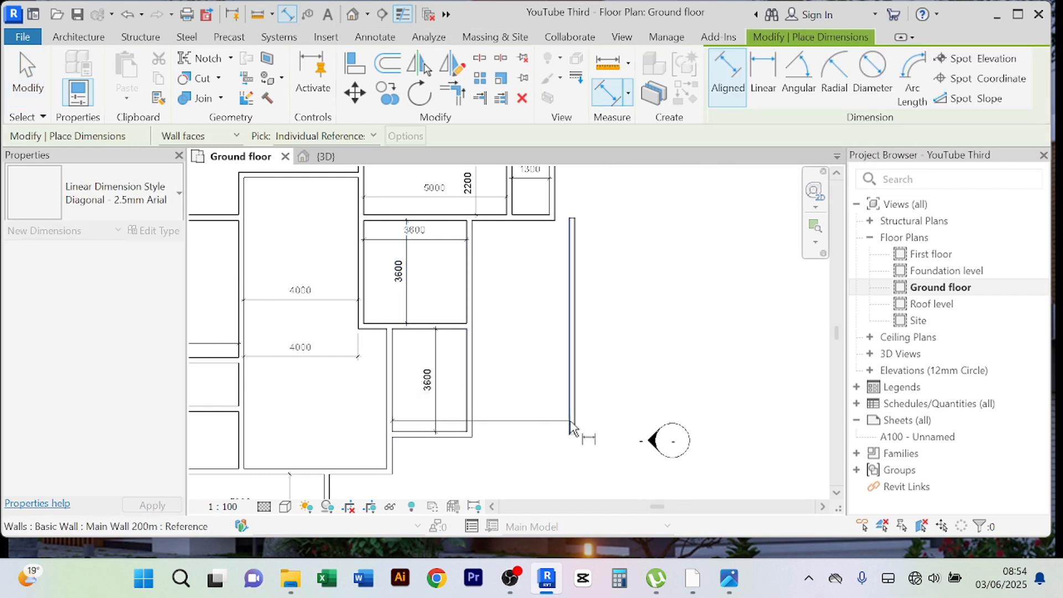
pyautogui.click(571, 421)
pyautogui.click(528, 417)
pyautogui.rightClick(682, 262)
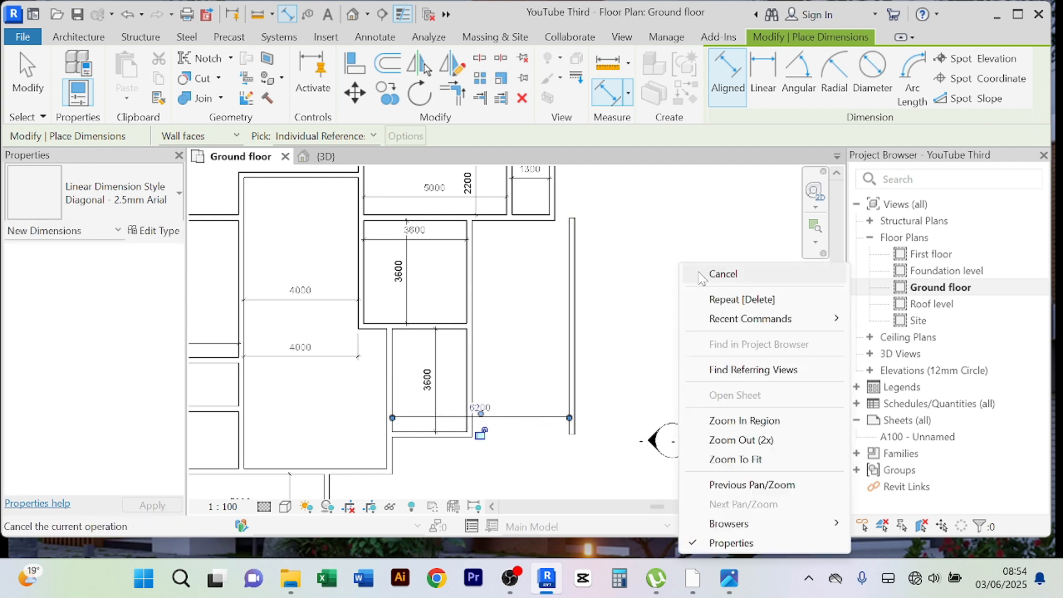
pyautogui.click(698, 272)
pyautogui.rightClick(683, 241)
pyautogui.click(722, 251)
# - Move the offset wall by setting its dimension from the lower room's left wall to 3600 mm
pyautogui.click(572, 332)
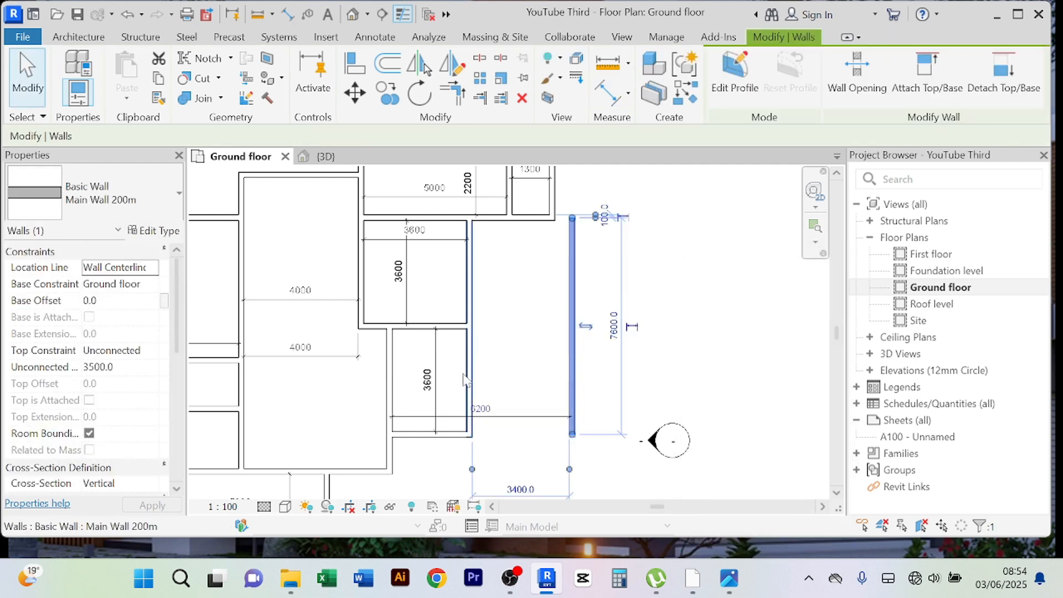
pyautogui.click(488, 409)
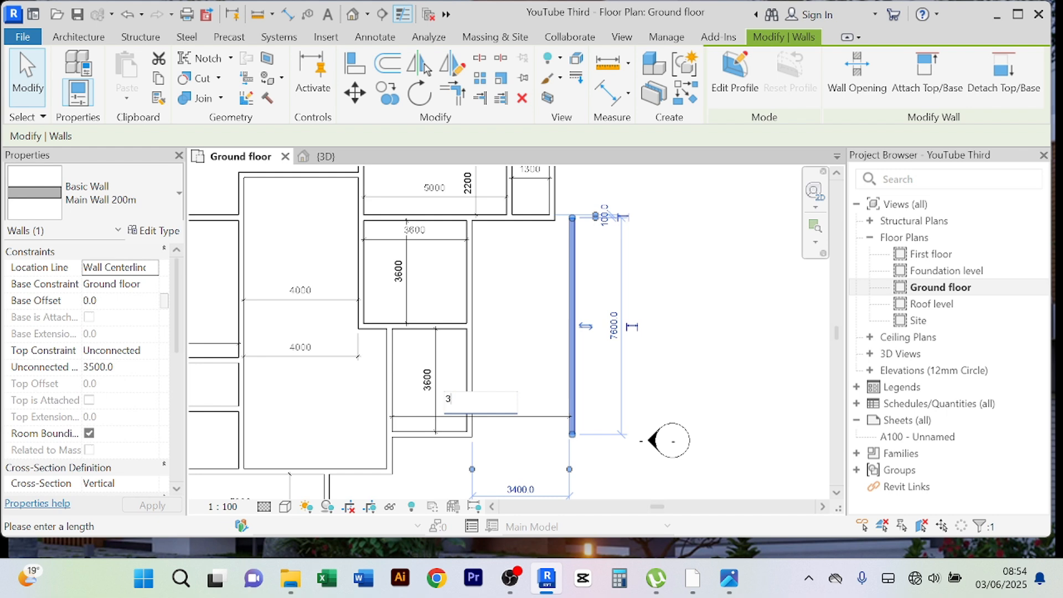
pyautogui.press('Return')
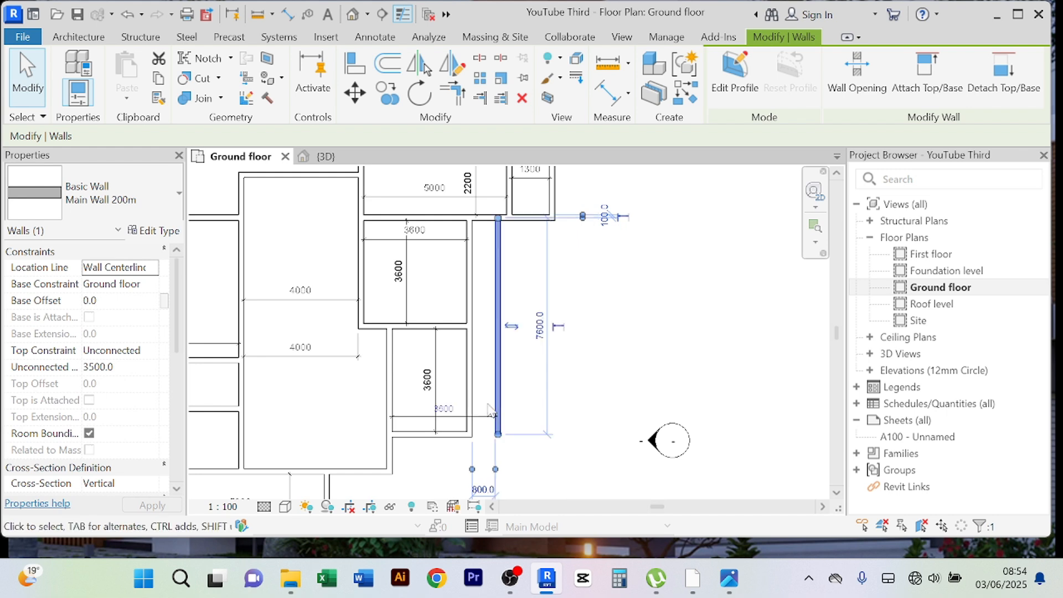
pyautogui.click(637, 372)
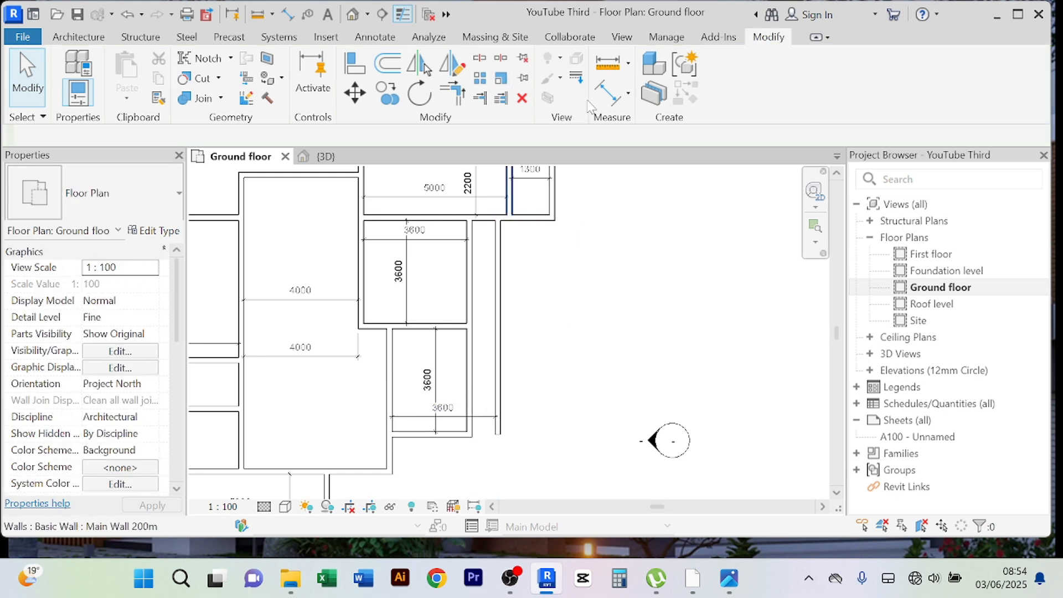
# - Trim/extend the bottom wall of the lower right-hand room and the repositioned wall to meet in a corner
pyautogui.click(462, 95)
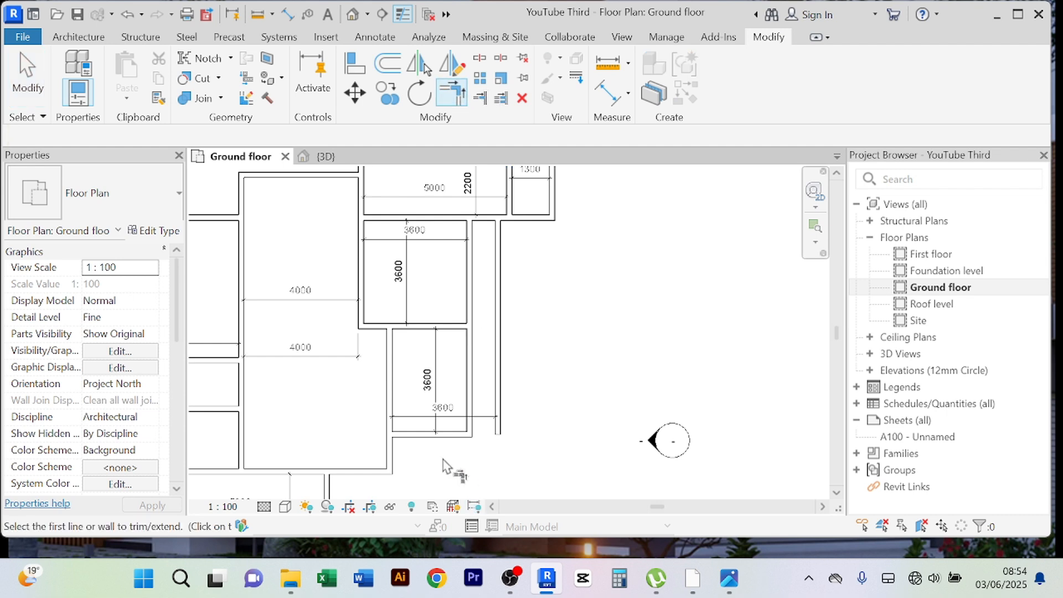
pyautogui.click(451, 435)
pyautogui.click(500, 392)
pyautogui.rightClick(549, 358)
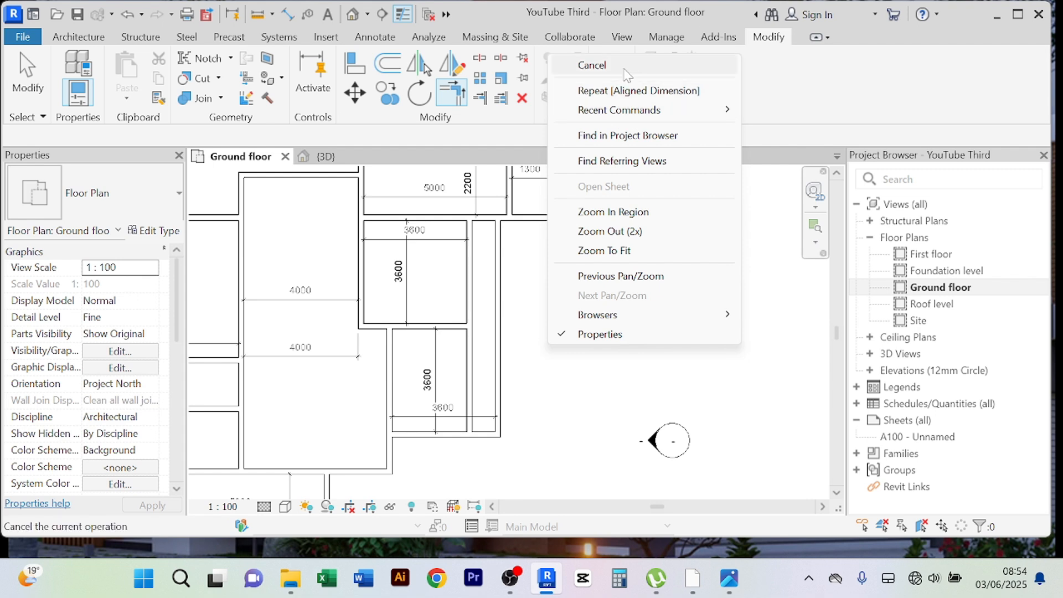
pyautogui.click(592, 65)
# - Trim/extend the horizontal wall between the two right-hand rooms and the repositioned wall to meet in a corner
pyautogui.click(452, 95)
pyautogui.click(460, 326)
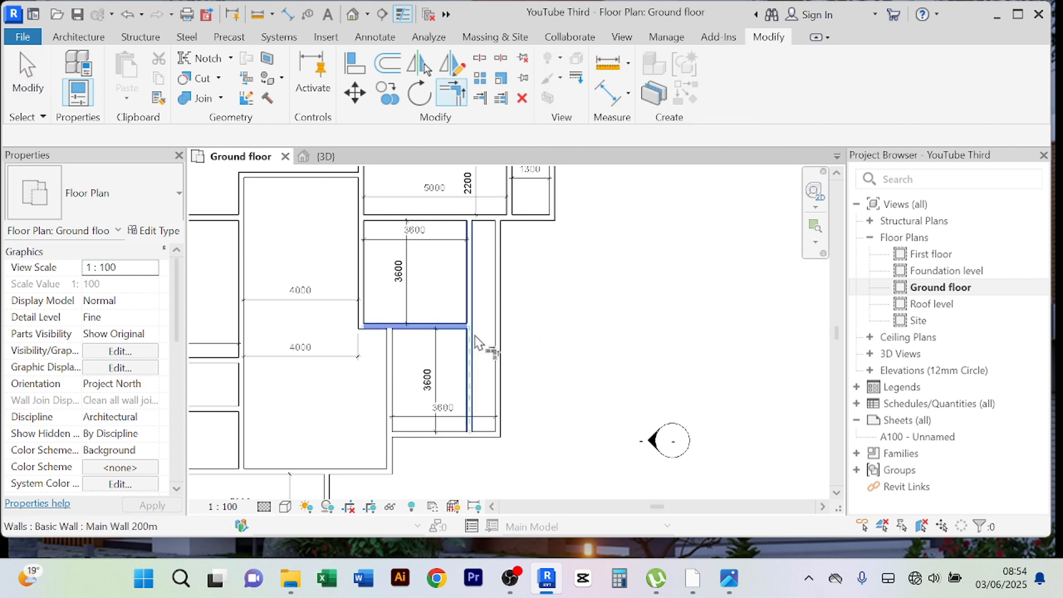
pyautogui.click(502, 345)
pyautogui.rightClick(608, 263)
pyautogui.click(639, 267)
pyautogui.rightClick(633, 265)
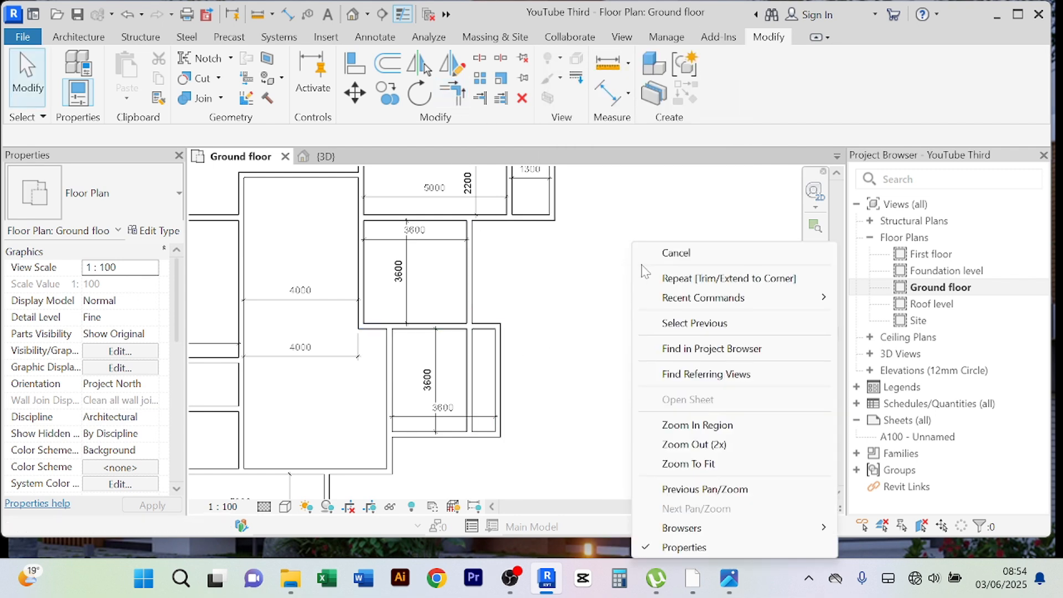
pyautogui.click(647, 256)
# - Try to split the former right wall of the two right-hand rooms where it crosses the horizontal wall between them
pyautogui.click(470, 380)
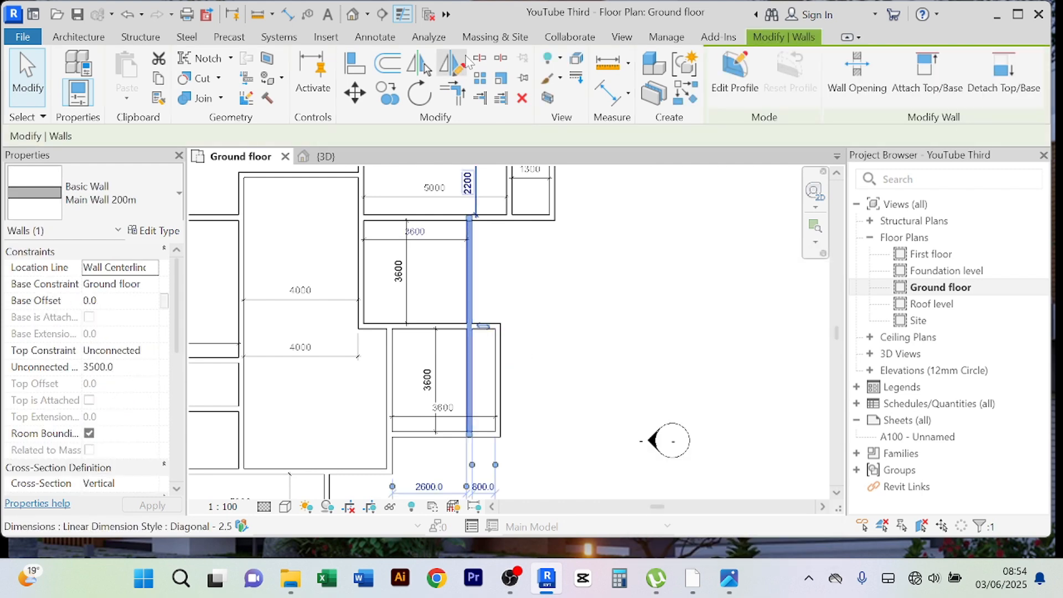
pyautogui.click(479, 58)
pyautogui.scroll(4, 497, 352)
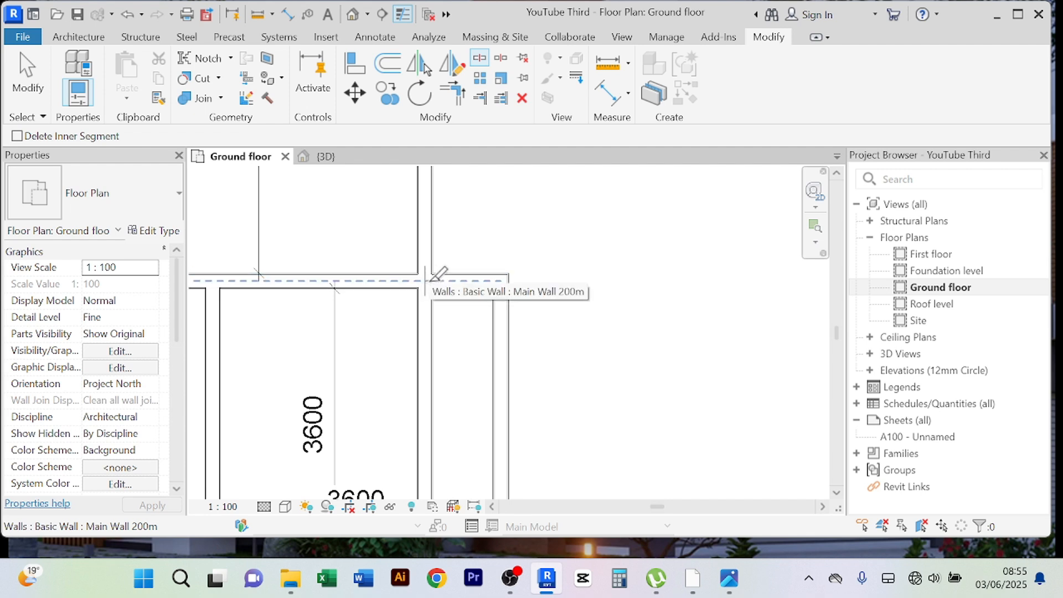
pyautogui.rightClick(540, 228)
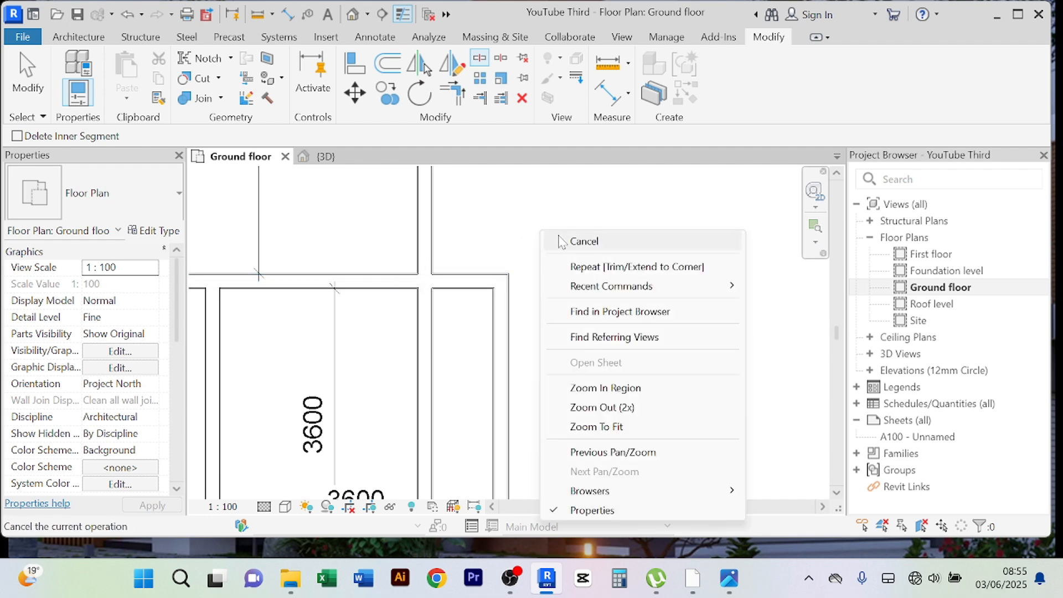
pyautogui.click(580, 240)
pyautogui.click(426, 368)
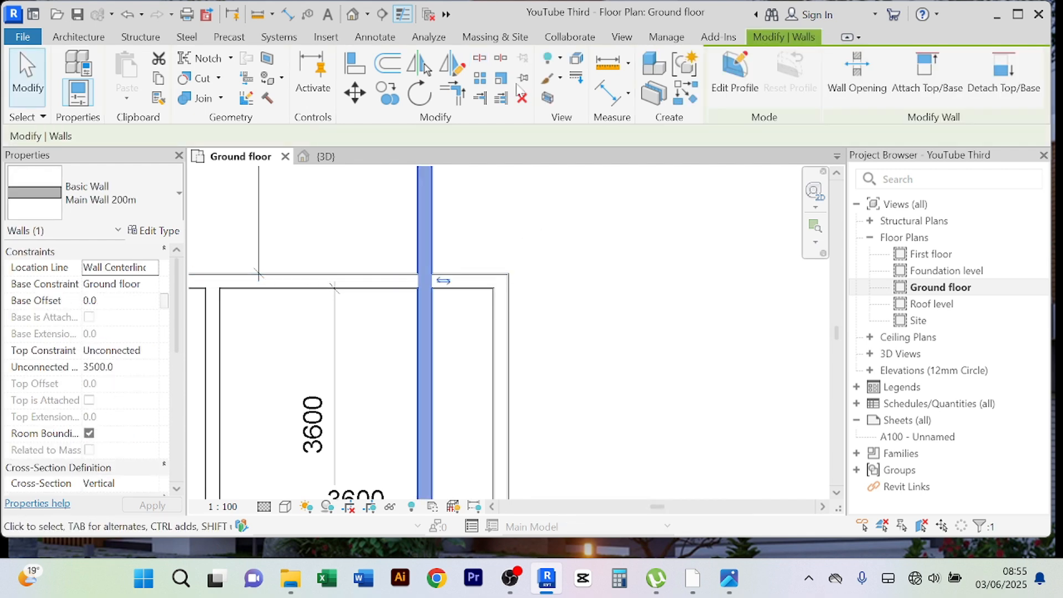
pyautogui.click(479, 59)
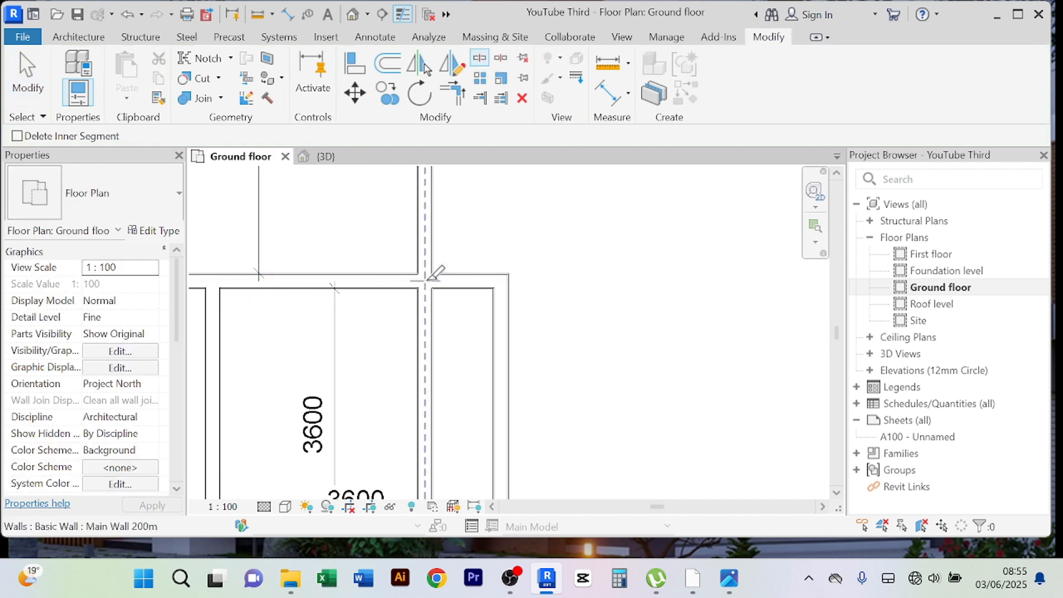
pyautogui.rightClick(554, 227)
pyautogui.click(570, 239)
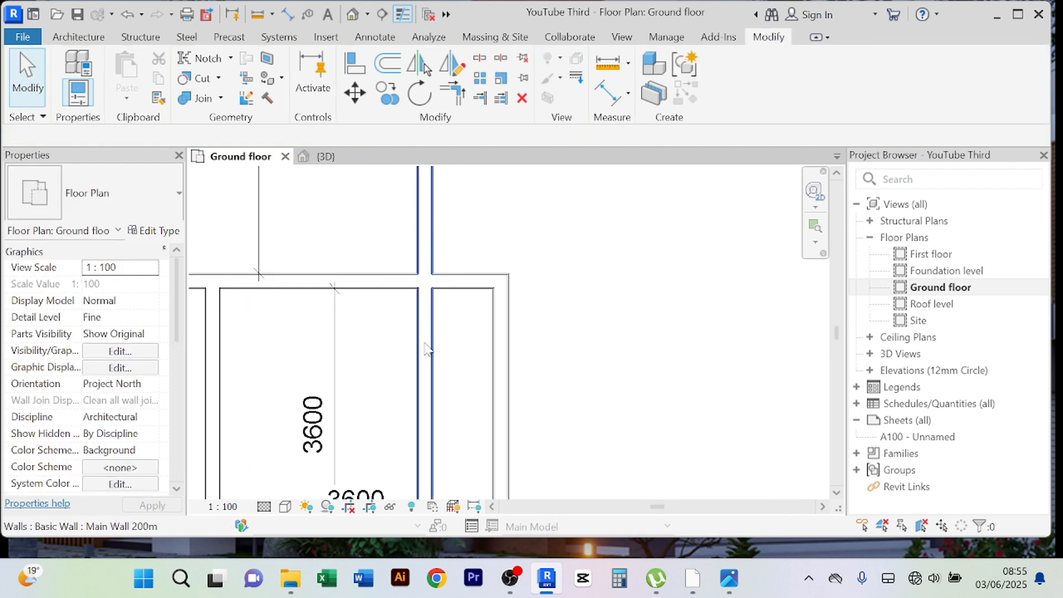
# - Shorten the former right wall of the two right-hand rooms so its lower end stops at the horizontal wall between them
pyautogui.click(426, 346)
pyautogui.click(471, 280)
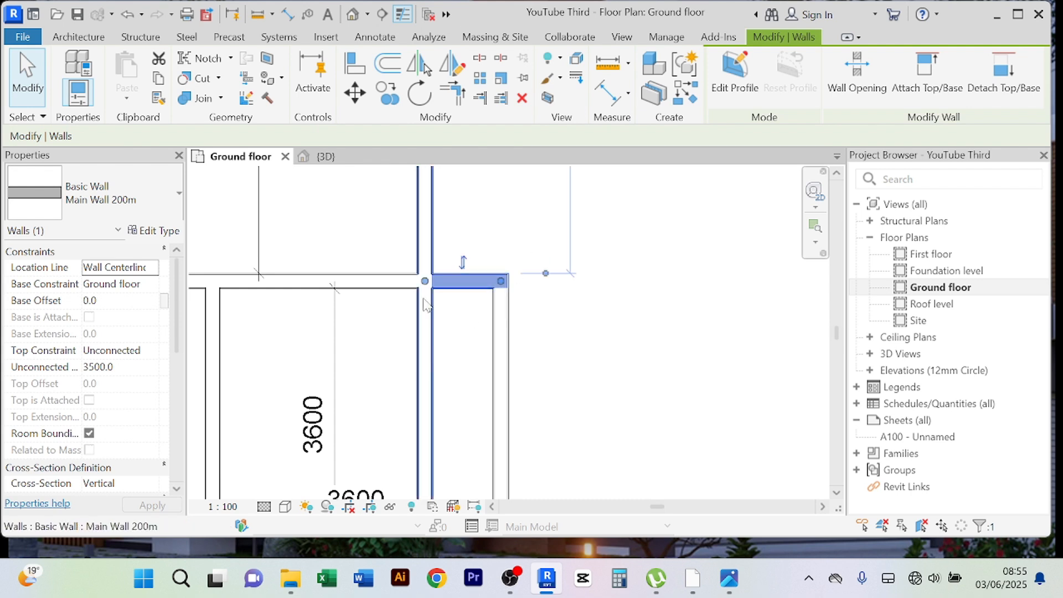
pyautogui.press('Escape')
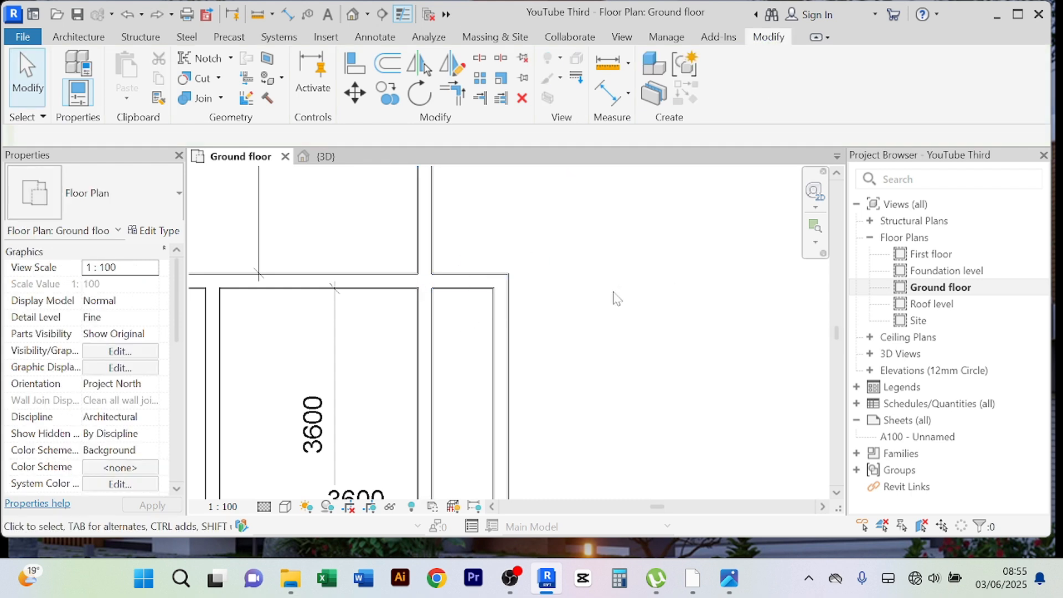
pyautogui.scroll(-2, 614, 301)
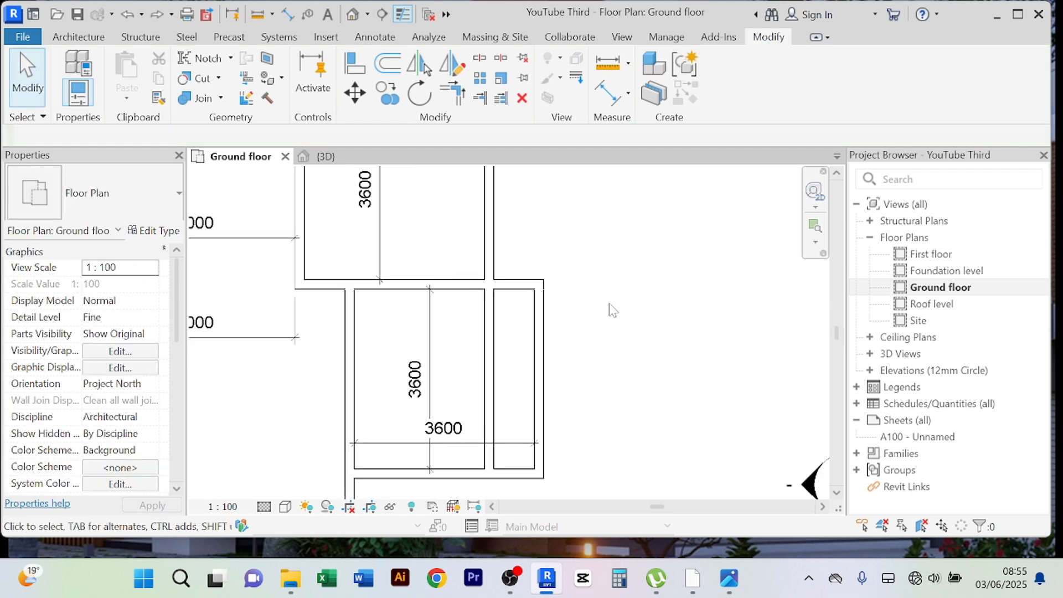
pyautogui.click(474, 383)
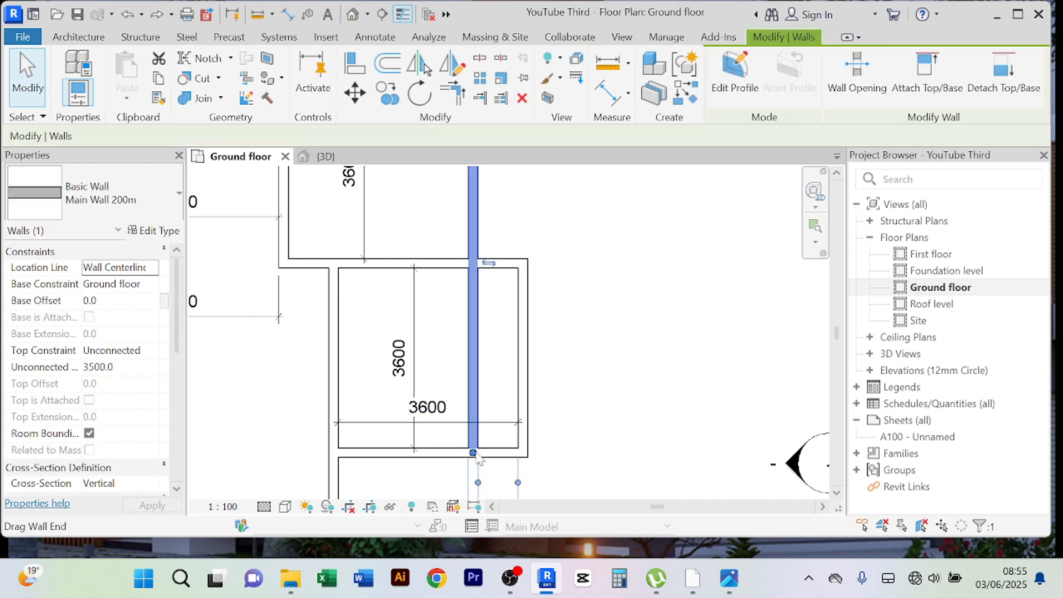
pyautogui.moveTo(473, 453); pyautogui.dragTo(482, 366)
pyautogui.moveTo(472, 308); pyautogui.dragTo(474, 260)
pyautogui.click(632, 323)
# - Delete the lower of the two 4000 dimensions across the central space
pyautogui.scroll(-6, 626, 325)
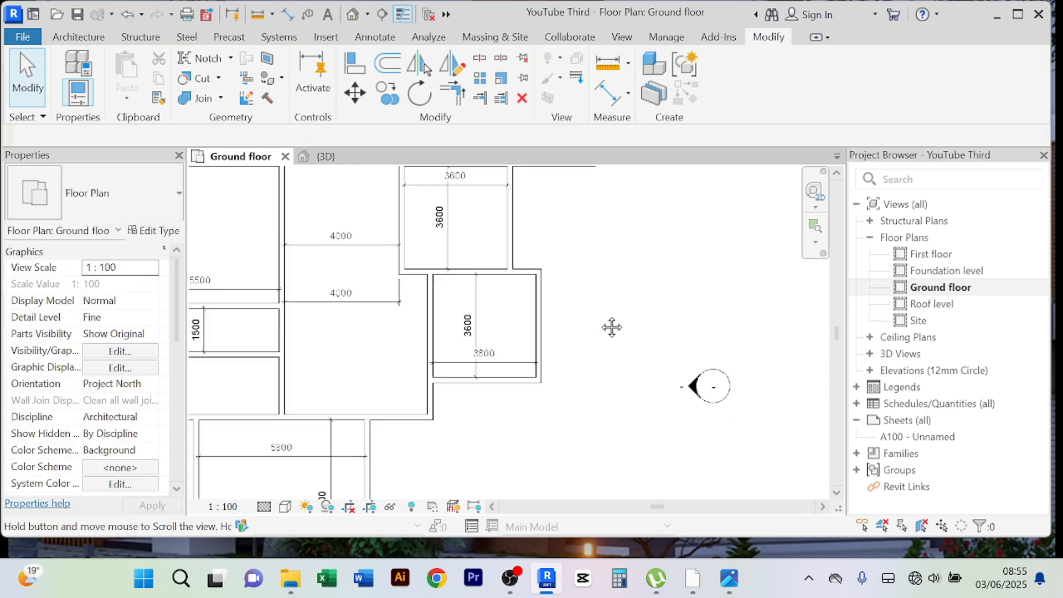
pyautogui.scroll(4, 582, 354)
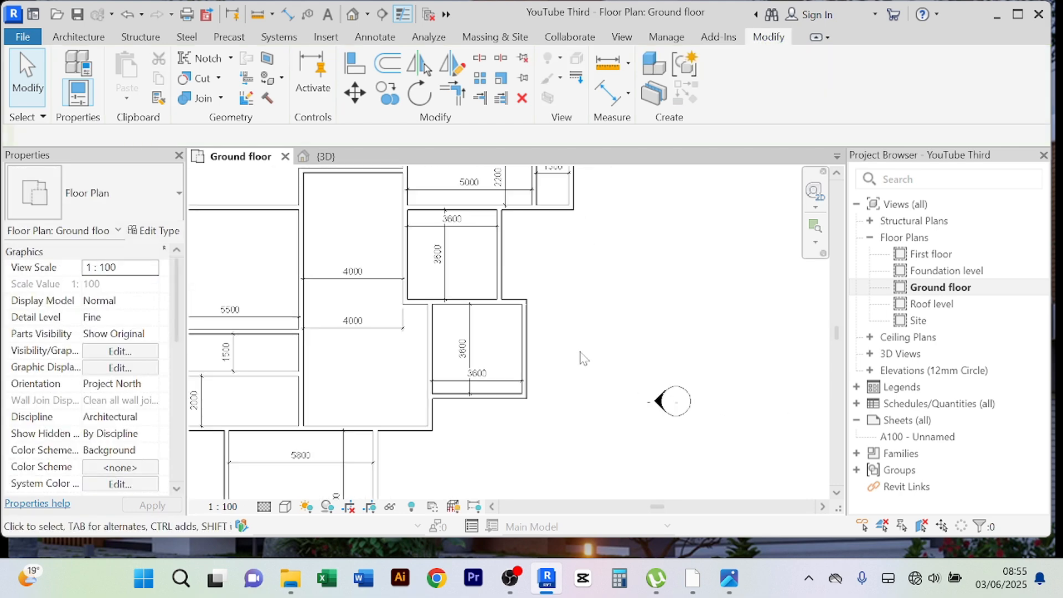
pyautogui.scroll(-1, 576, 370)
pyautogui.moveTo(578, 365); pyautogui.dragTo(601, 306, button='middle')
pyautogui.scroll(-1, 601, 306)
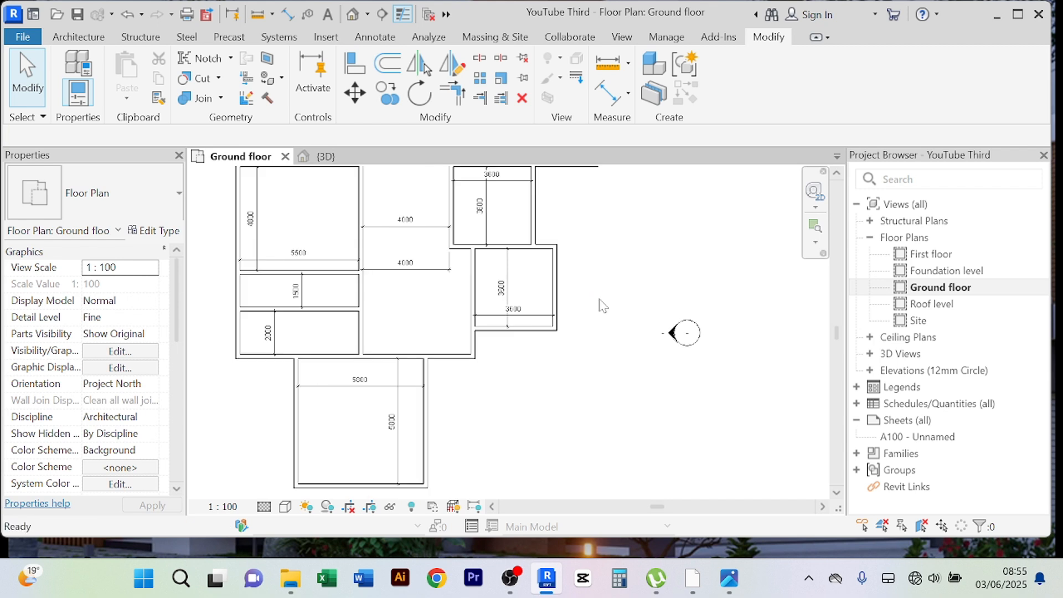
pyautogui.scroll(2, 459, 276)
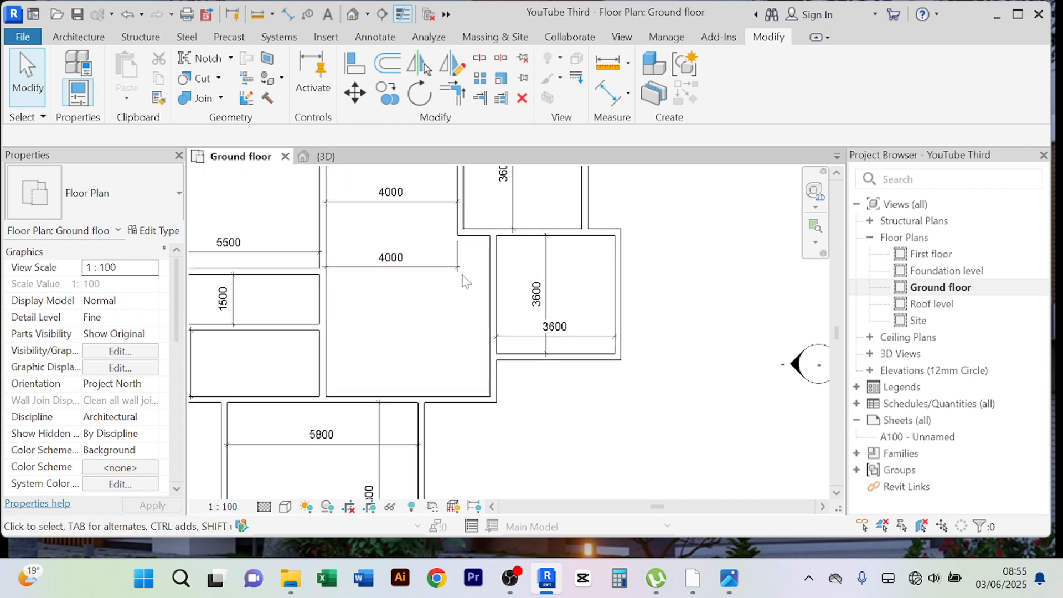
pyautogui.click(462, 271)
pyautogui.scroll(-2, 459, 298)
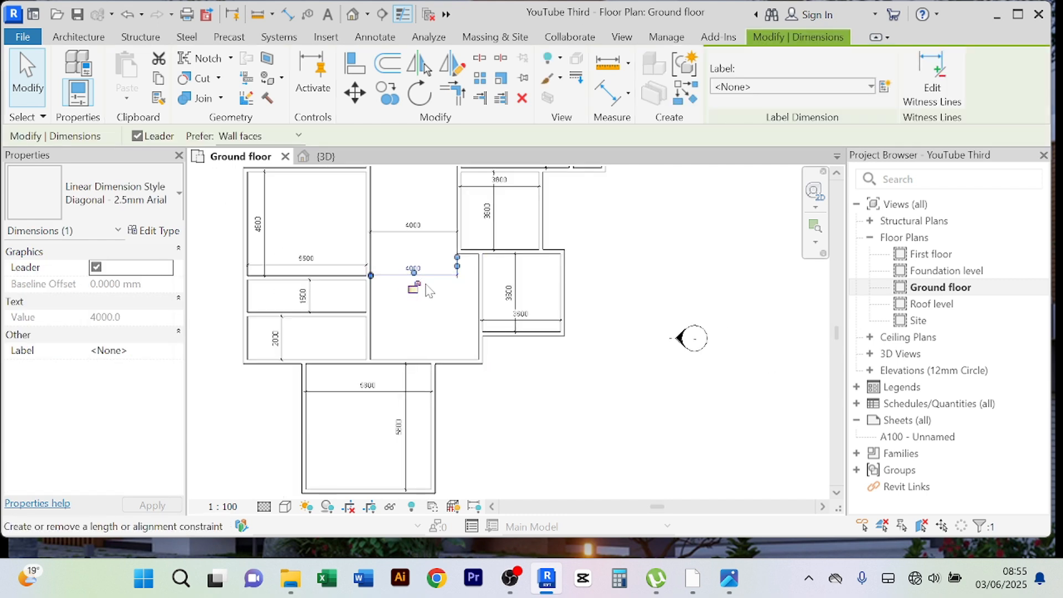
pyautogui.press('Delete')
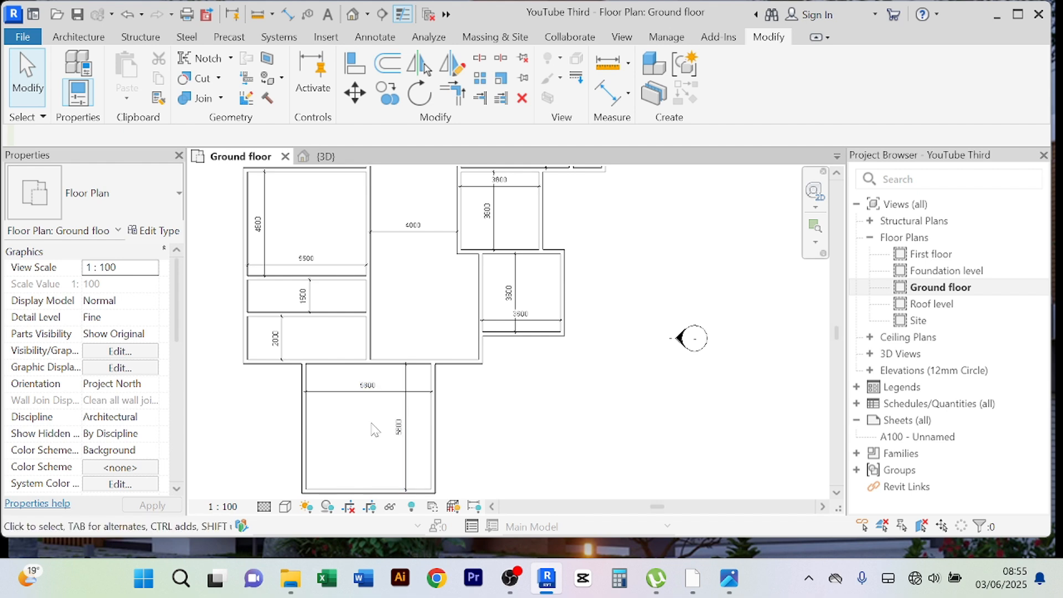
# - Add an aligned dimension across the width of the central space's wider lower part, between its left and right walls
pyautogui.scroll(2, 398, 429)
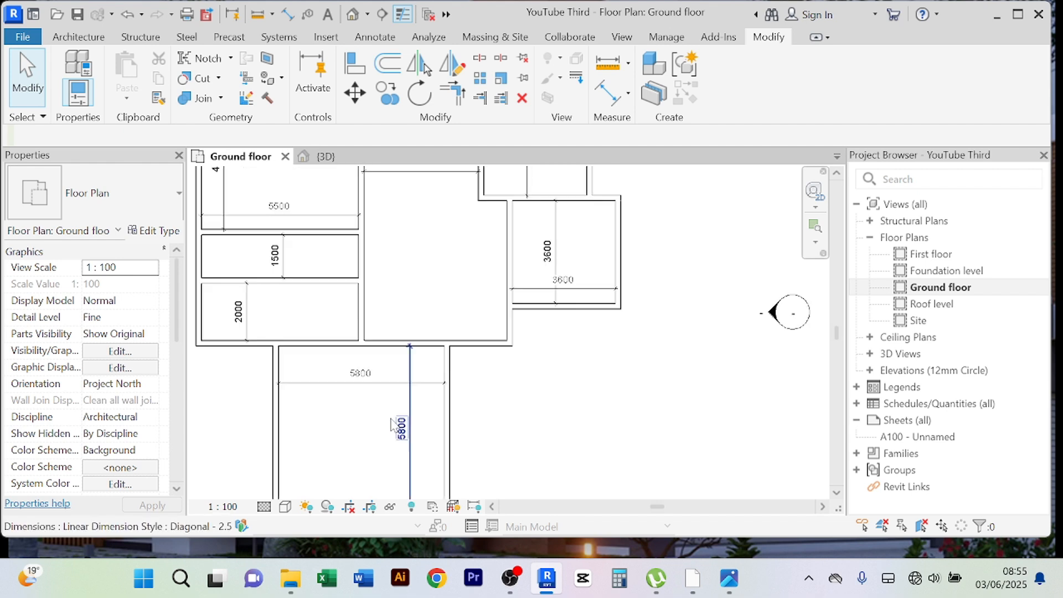
pyautogui.moveTo(418, 439); pyautogui.dragTo(413, 361, button='middle')
pyautogui.moveTo(453, 275); pyautogui.dragTo(424, 350, button='middle')
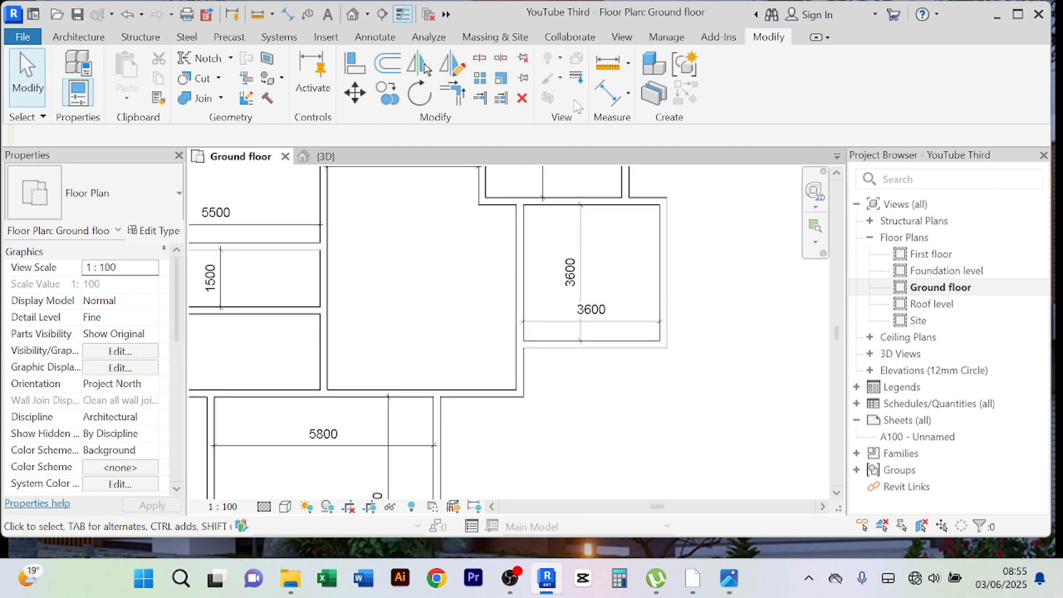
pyautogui.click(621, 98)
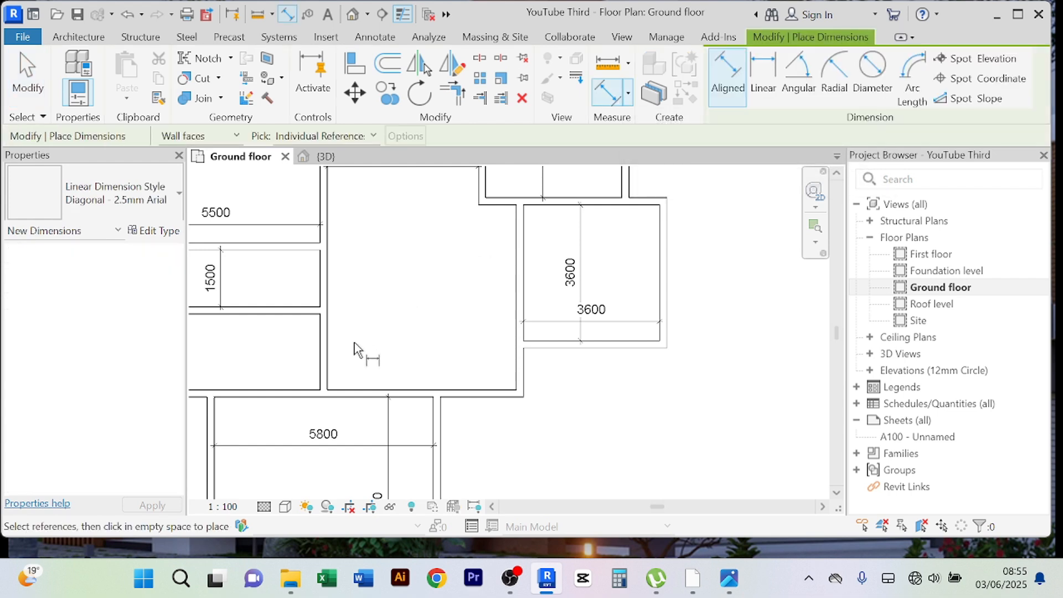
pyautogui.click(329, 365)
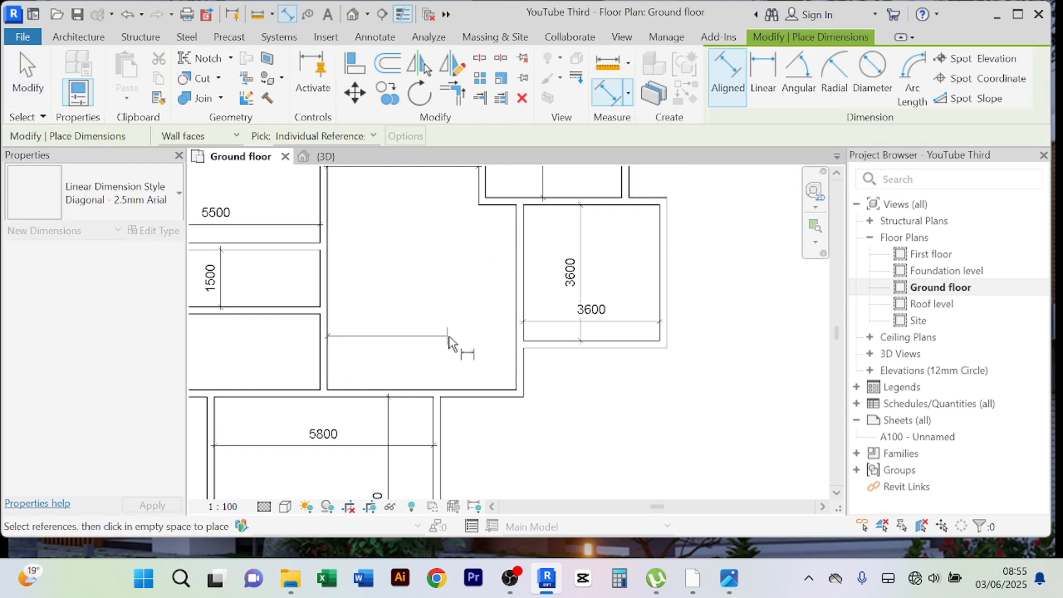
pyautogui.click(518, 338)
pyautogui.click(474, 339)
# - Dimension the height of the central space's wider lower part, from its short upper wall to its bottom wall
pyautogui.click(493, 207)
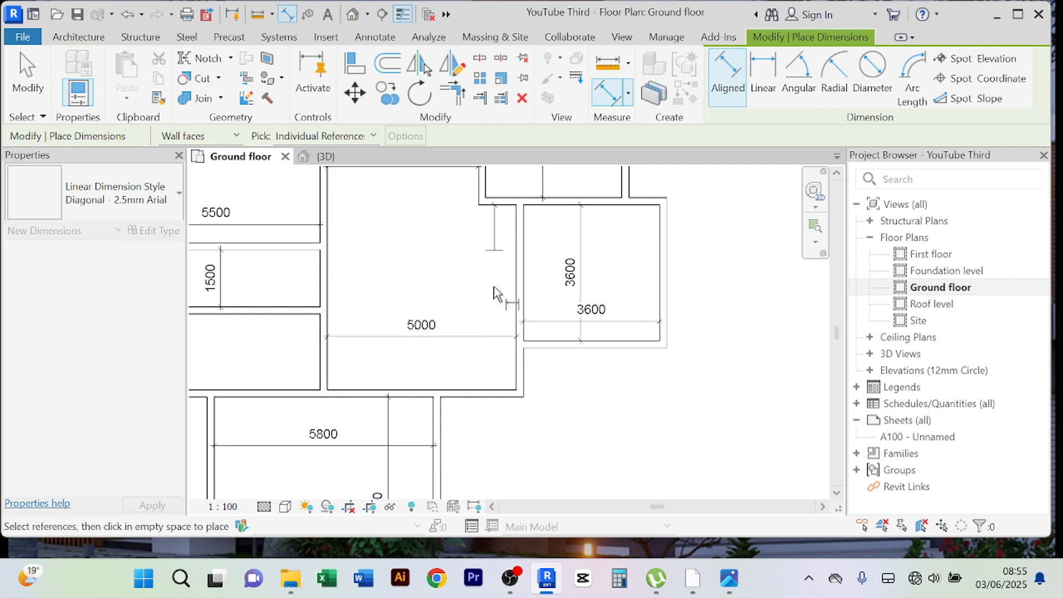
pyautogui.click(479, 392)
pyautogui.click(482, 363)
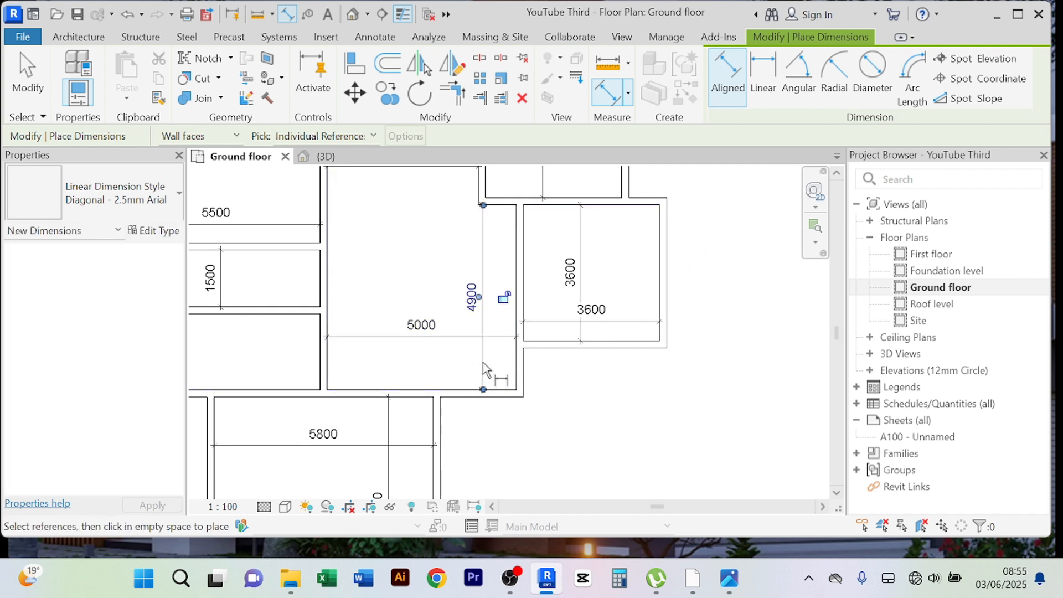
pyautogui.rightClick(715, 203)
pyautogui.click(728, 213)
pyautogui.rightClick(721, 204)
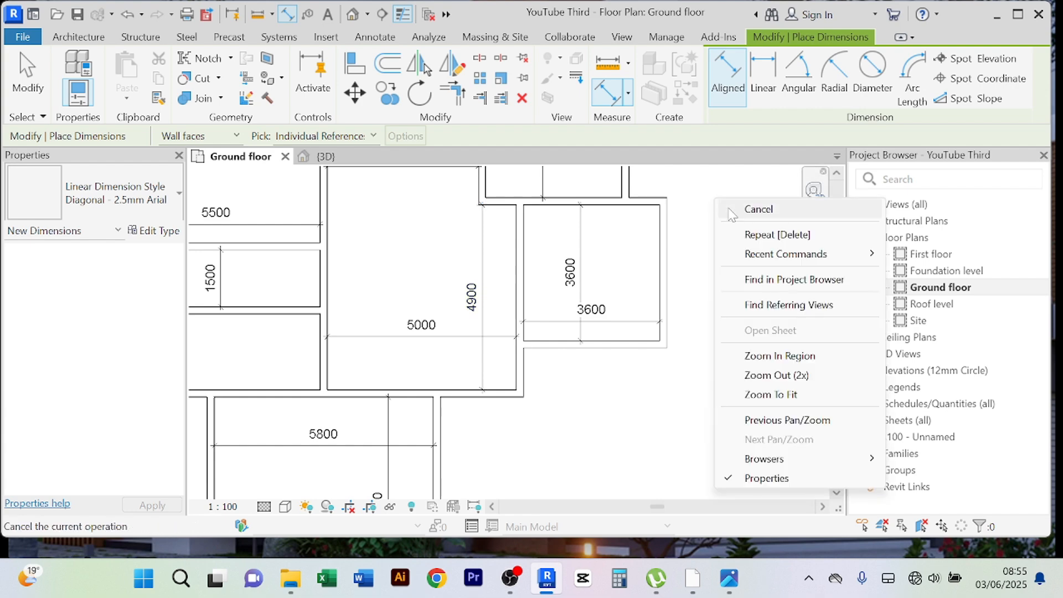
pyautogui.click(730, 210)
pyautogui.rightClick(726, 183)
pyautogui.click(738, 191)
# - Examine the walls and dimensions of the lower half of the plan, around the 5800 by 5800 room and the central space
pyautogui.scroll(-2, 721, 274)
pyautogui.moveTo(698, 434); pyautogui.dragTo(582, 413, button='middle')
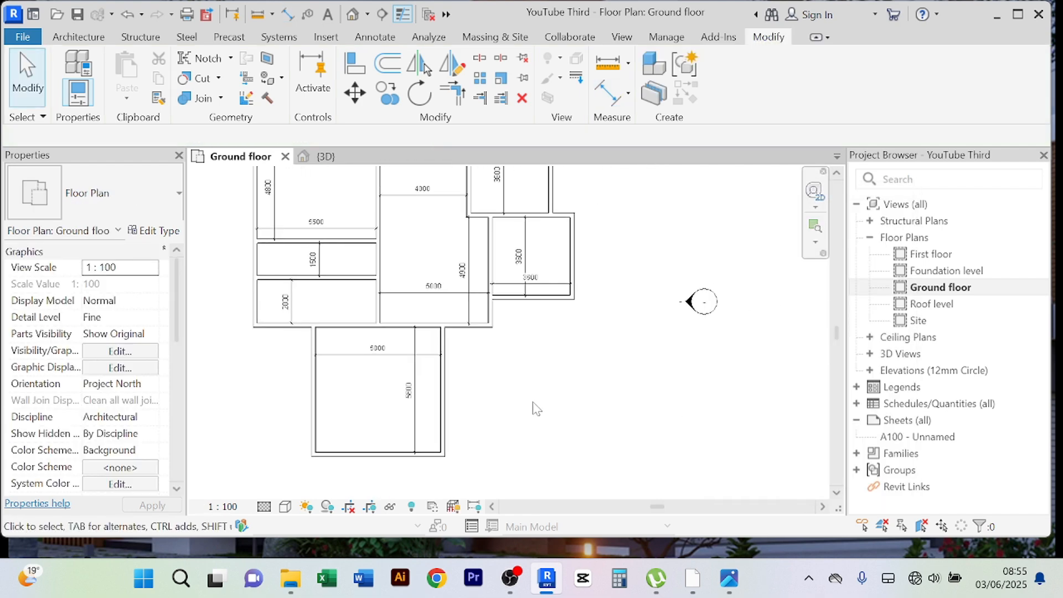
pyautogui.scroll(2, 530, 389)
pyautogui.moveTo(530, 386); pyautogui.dragTo(592, 383, button='middle')
pyautogui.scroll(-2, 590, 384)
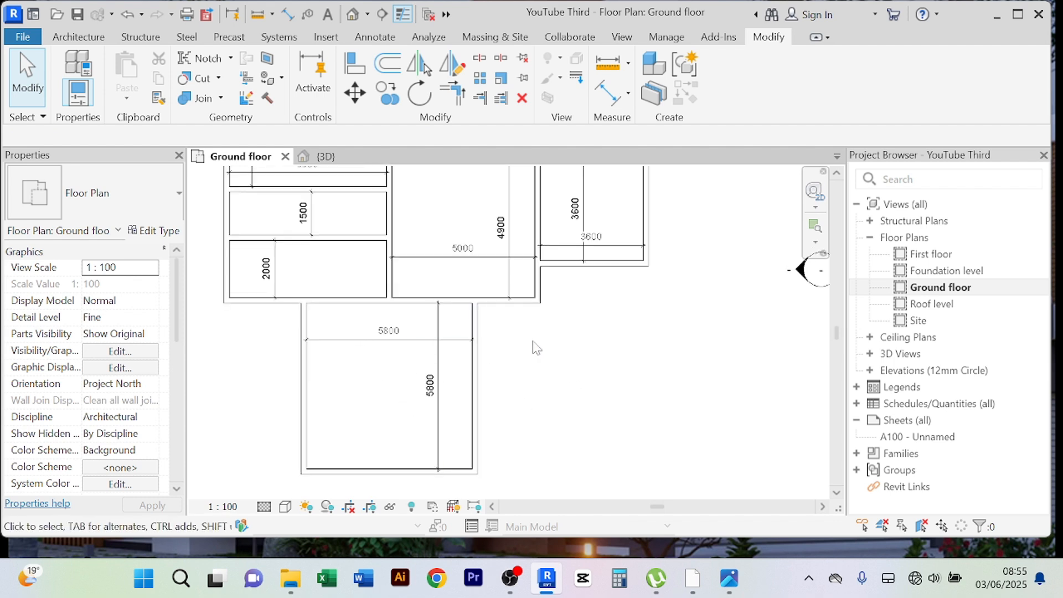
pyautogui.moveTo(534, 348); pyautogui.dragTo(509, 387, button='middle')
pyautogui.moveTo(434, 251)
pyautogui.mouseDown(button='middle')
pyautogui.moveTo(429, 294)
pyautogui.moveTo(436, 245)
pyautogui.mouseUp(button='middle')
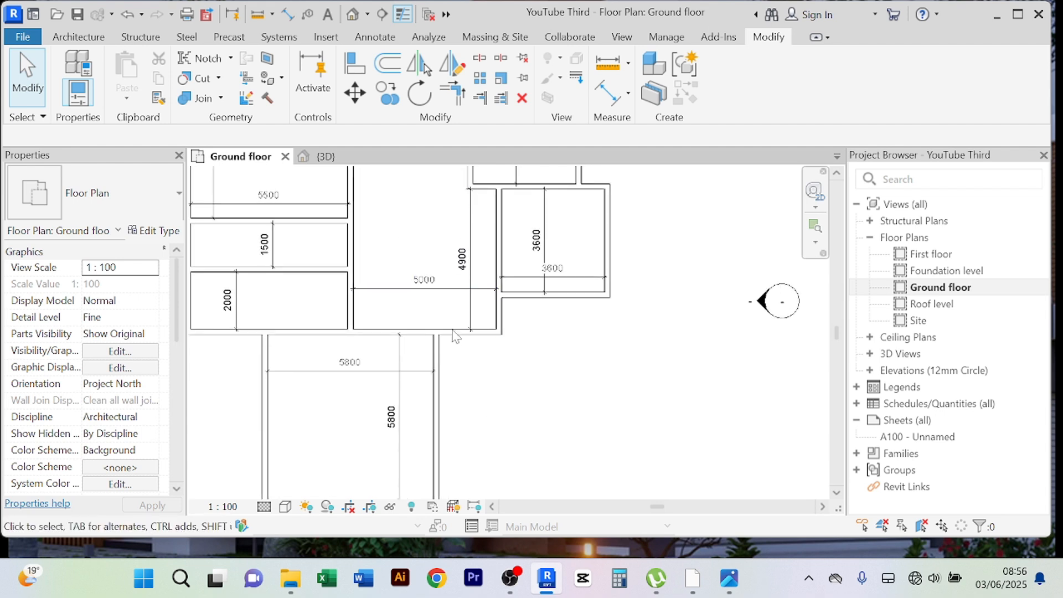
pyautogui.moveTo(546, 399); pyautogui.dragTo(561, 339, button='middle')
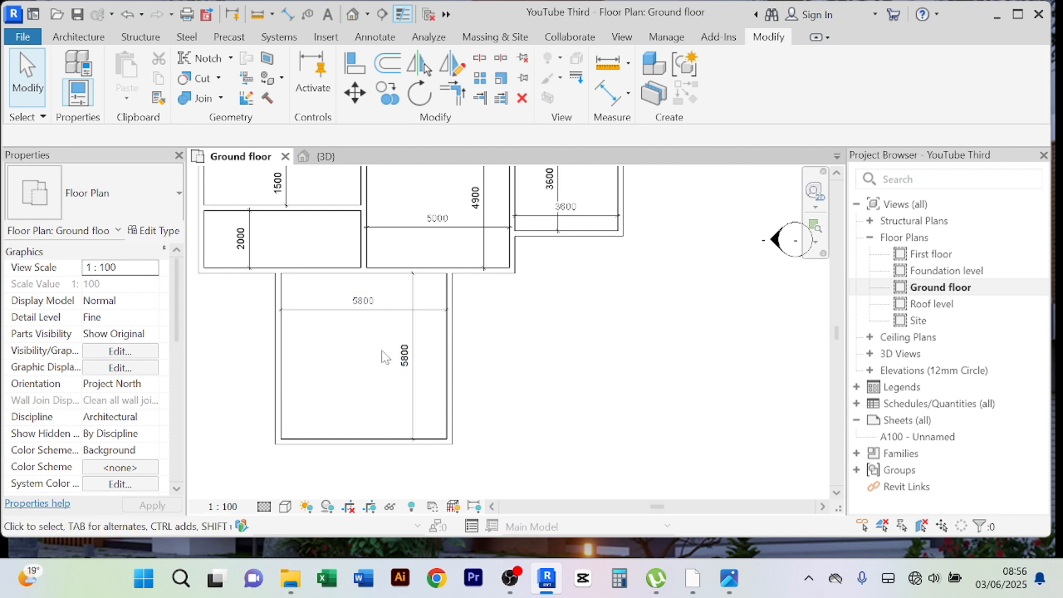
pyautogui.moveTo(527, 332); pyautogui.dragTo(504, 397, button='middle')
pyautogui.scroll(4, 489, 370)
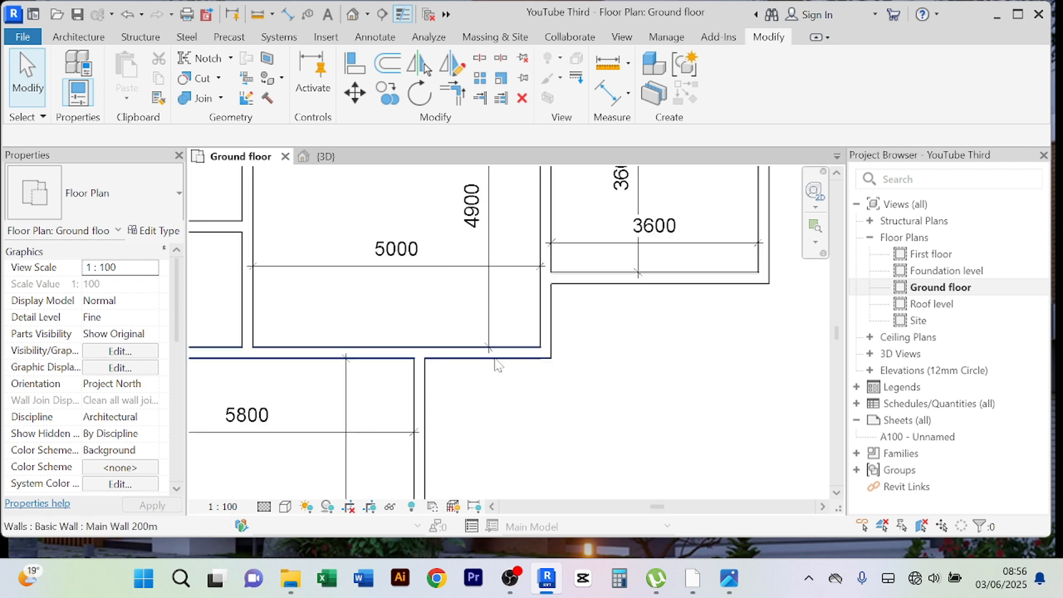
pyautogui.scroll(-3, 510, 332)
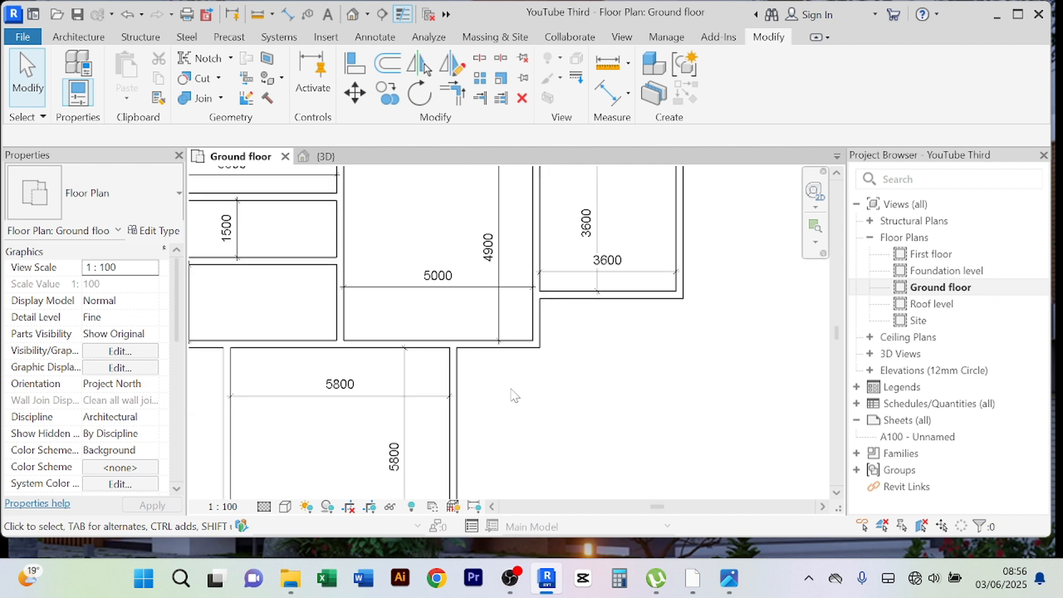
pyautogui.moveTo(498, 346); pyautogui.dragTo(497, 399, button='middle')
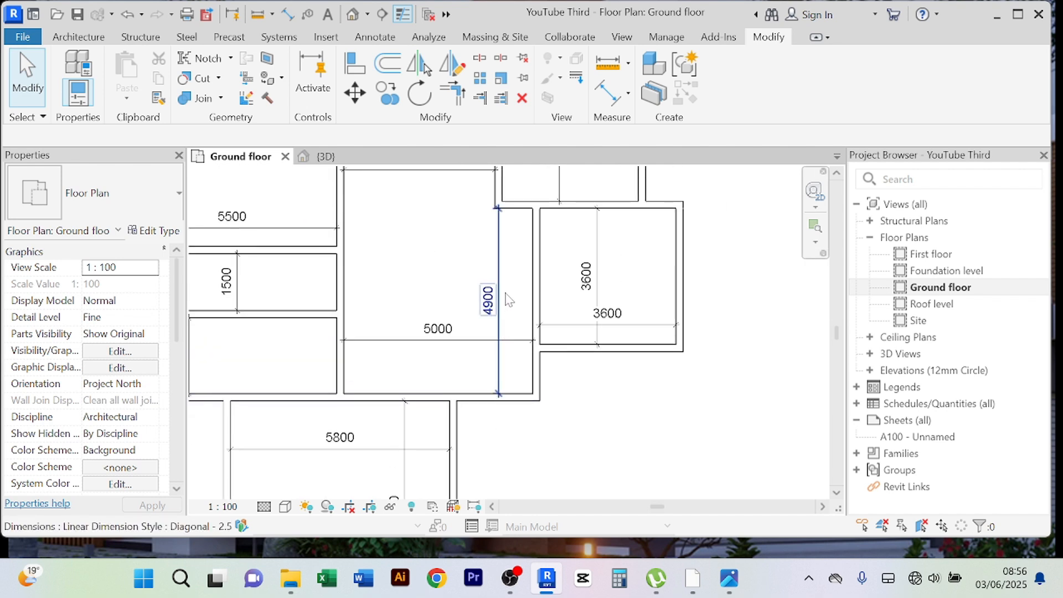
pyautogui.moveTo(560, 442); pyautogui.dragTo(602, 339, button='middle')
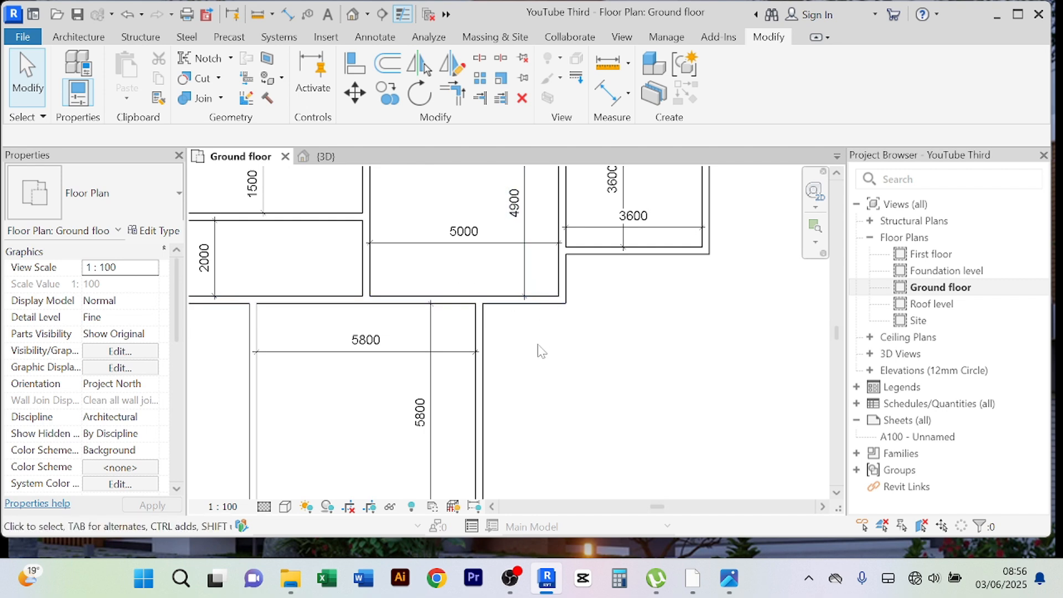
pyautogui.moveTo(536, 351); pyautogui.dragTo(532, 400, button='middle')
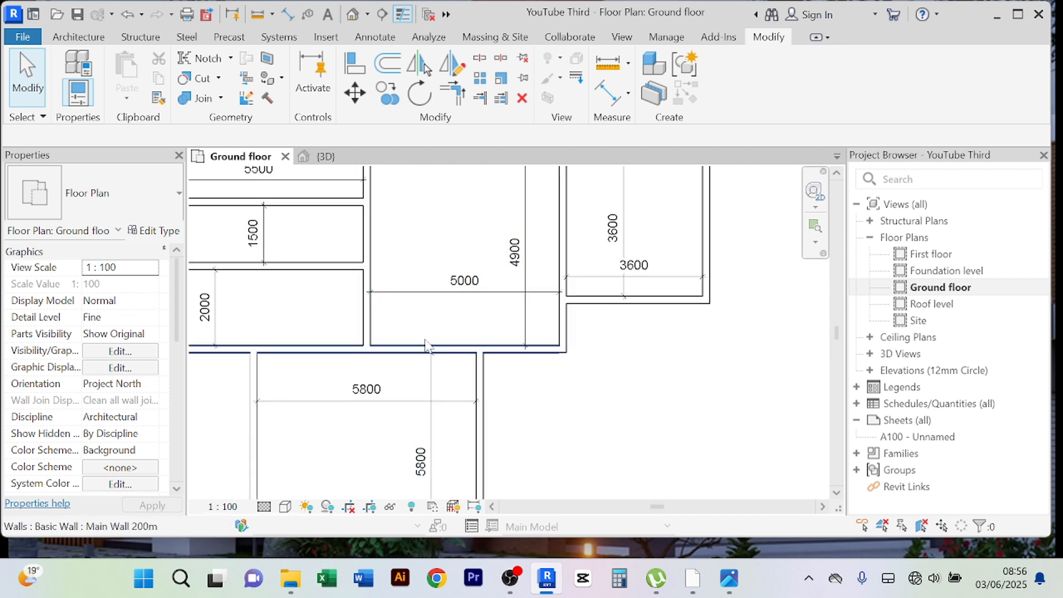
pyautogui.scroll(-3, 439, 329)
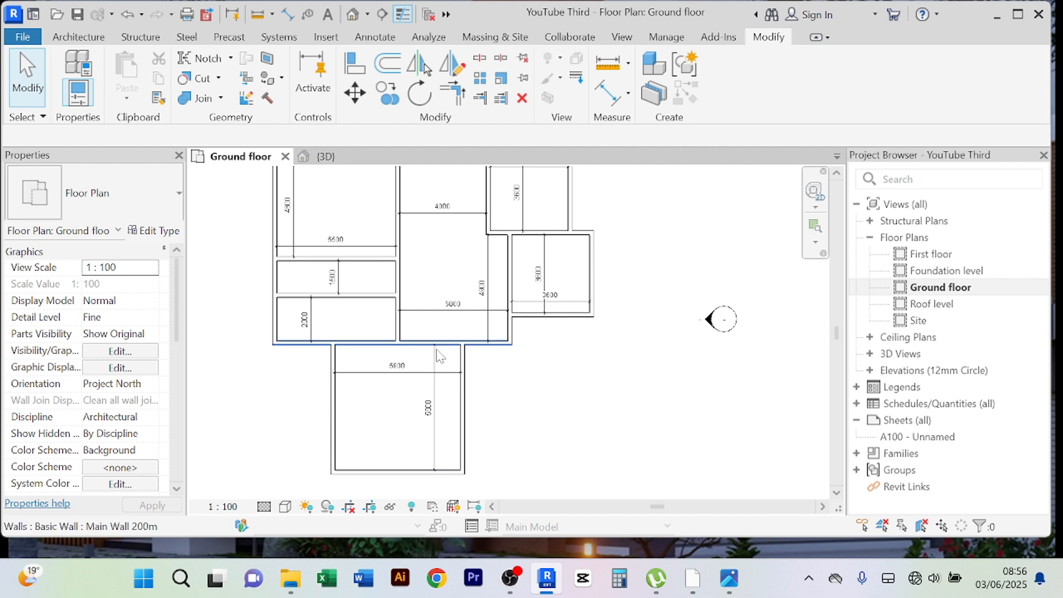
pyautogui.moveTo(548, 396); pyautogui.dragTo(548, 442, button='middle')
pyautogui.moveTo(608, 411); pyautogui.dragTo(588, 366, button='middle')
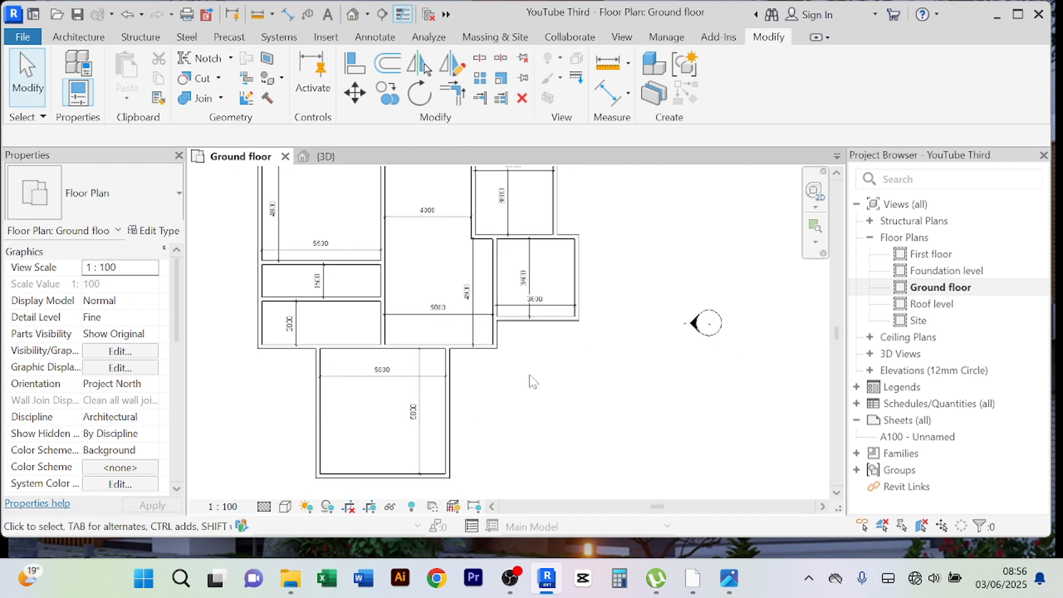
# - Examine the walls and dimensions of the upper half of the plan, including the right-hand rooms and the 5500 by 4800 room
pyautogui.scroll(5, 529, 376)
pyautogui.scroll(-3, 520, 308)
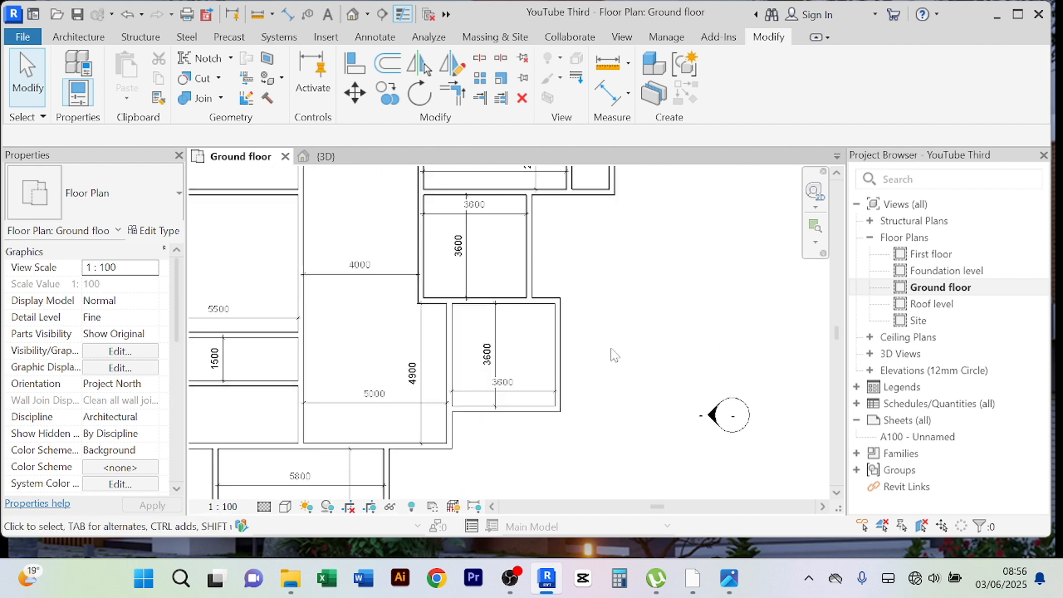
pyautogui.scroll(2, 554, 309)
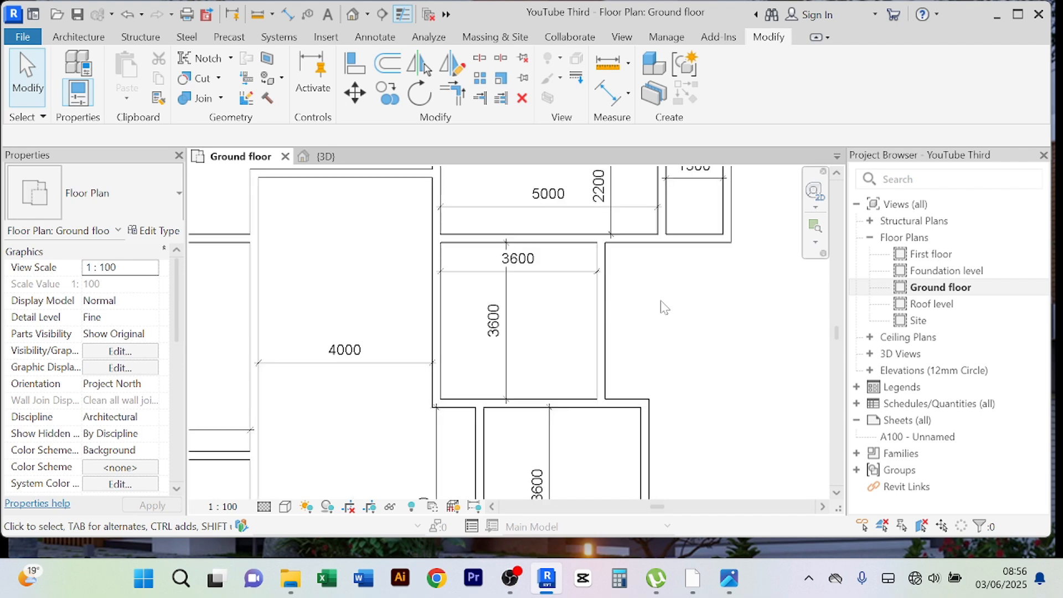
pyautogui.scroll(-4, 664, 307)
pyautogui.scroll(4, 666, 311)
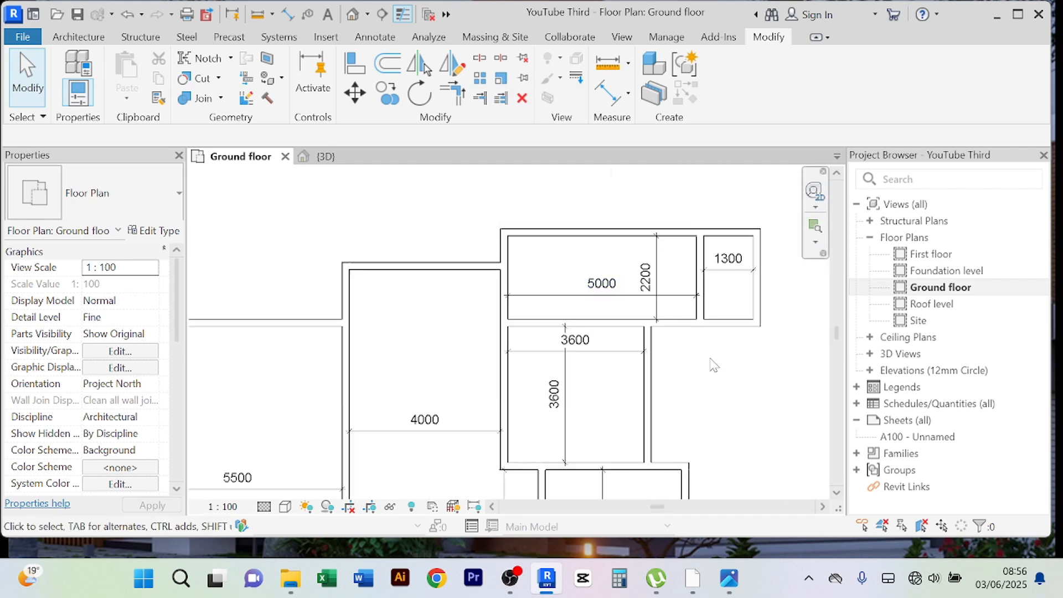
pyautogui.moveTo(718, 372); pyautogui.dragTo(733, 317, button='middle')
pyautogui.scroll(3, 673, 295)
pyautogui.scroll(-5, 669, 306)
pyautogui.scroll(3, 492, 266)
pyautogui.scroll(-2, 512, 298)
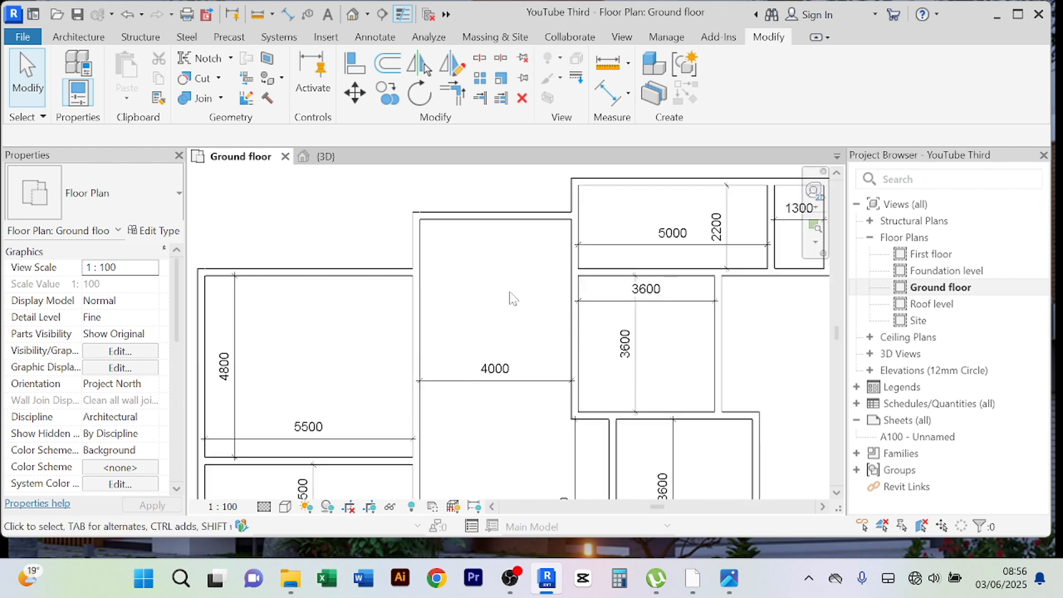
pyautogui.scroll(-3, 506, 297)
pyautogui.moveTo(505, 280); pyautogui.dragTo(512, 253, button='middle')
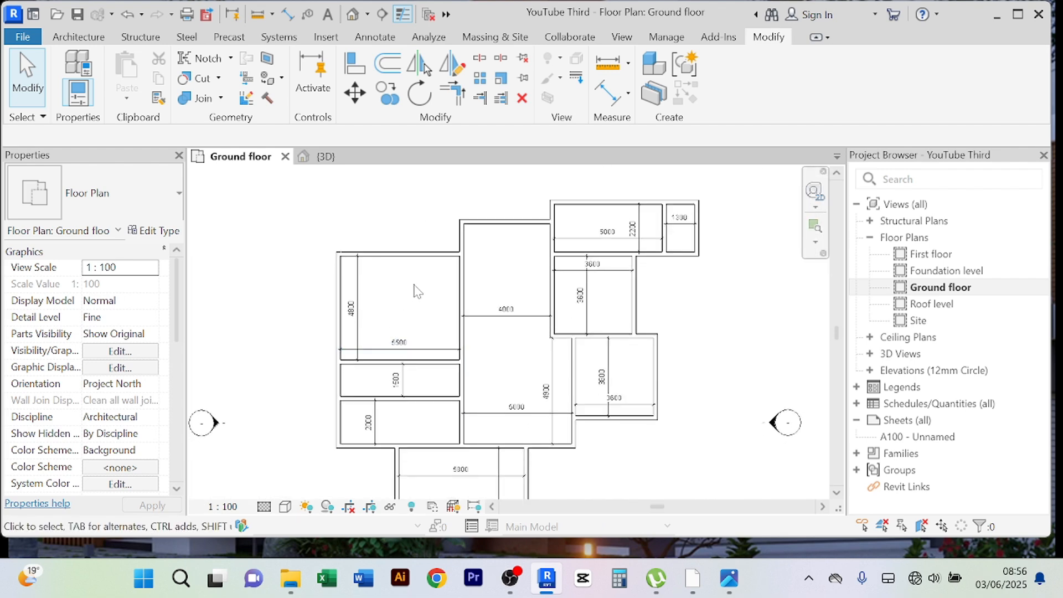
pyautogui.scroll(3, 407, 322)
pyautogui.scroll(2, 403, 311)
pyautogui.scroll(-4, 412, 311)
pyautogui.moveTo(413, 311); pyautogui.dragTo(422, 301, button='middle')
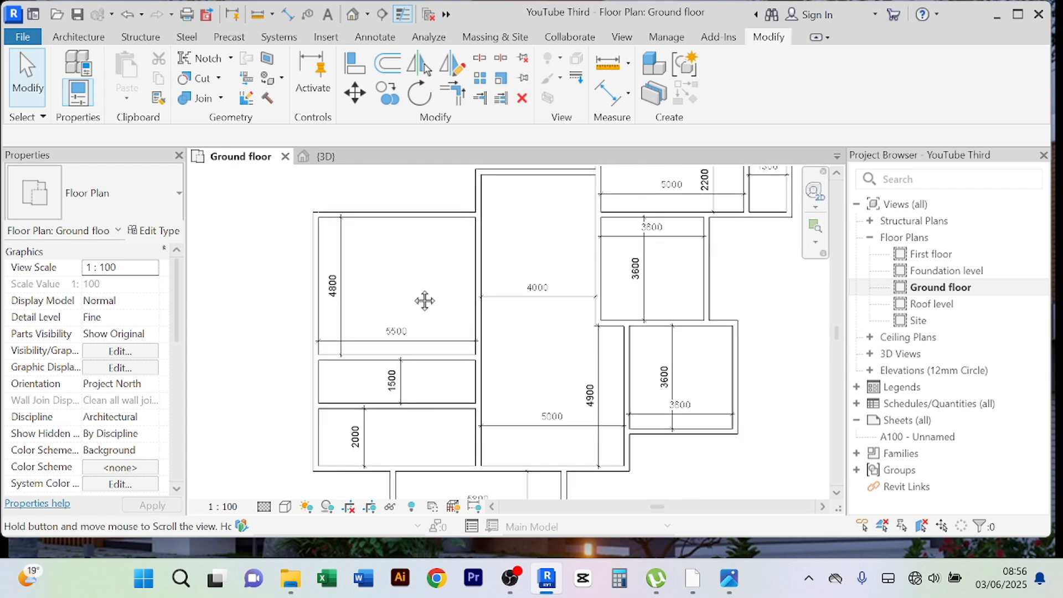
pyautogui.scroll(3, 420, 282)
pyautogui.scroll(-2, 426, 285)
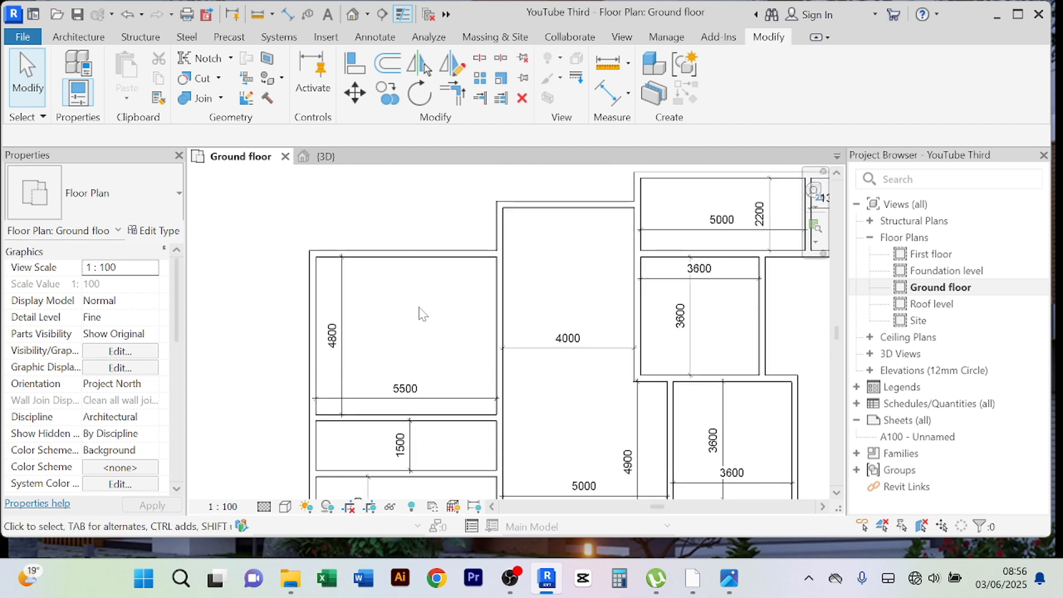
# - Move the top wall of the 5500-wide upper-left room so the room's height is 5500
pyautogui.scroll(2, 437, 341)
pyautogui.scroll(-1, 409, 340)
pyautogui.scroll(-2, 417, 351)
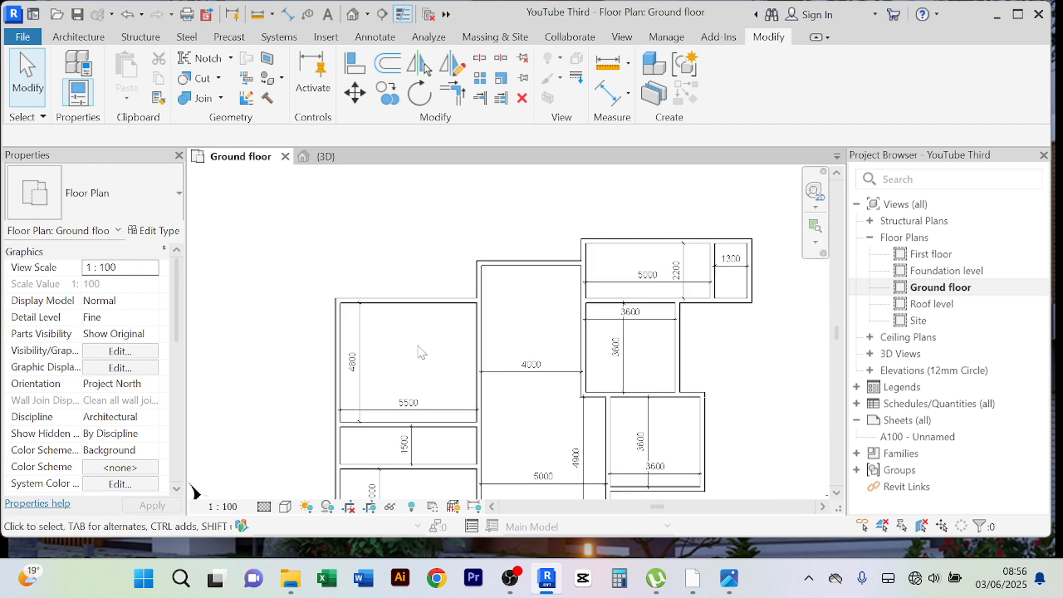
pyautogui.moveTo(417, 351); pyautogui.dragTo(399, 244, button='middle')
pyautogui.moveTo(488, 389); pyautogui.dragTo(499, 303, button='middle')
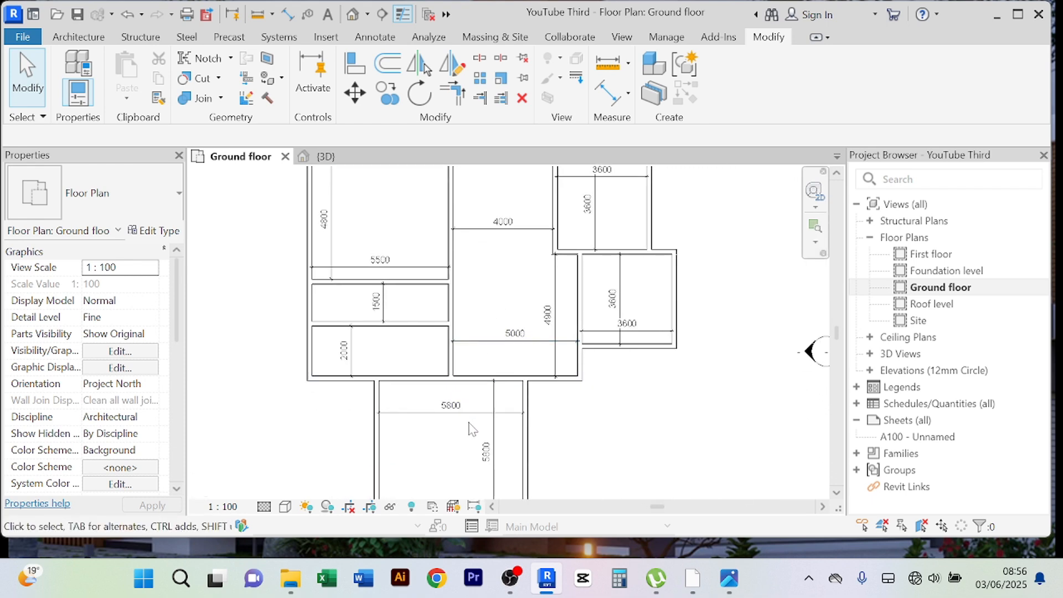
pyautogui.moveTo(463, 445); pyautogui.dragTo(475, 481, button='middle')
pyautogui.moveTo(388, 246); pyautogui.dragTo(410, 341, button='middle')
pyautogui.click(409, 284)
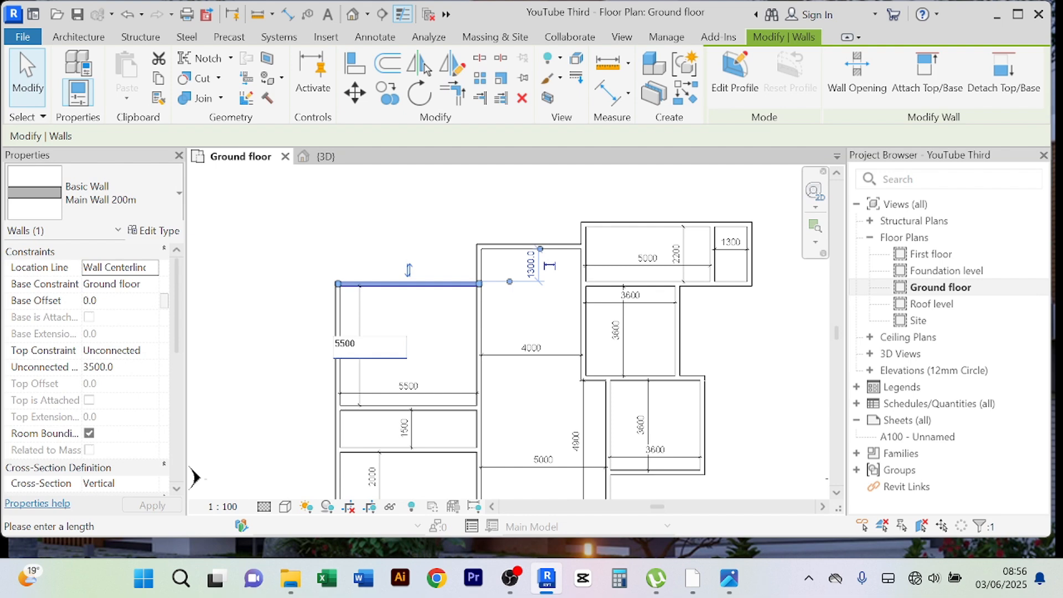
pyautogui.press('Return')
pyautogui.click(268, 304)
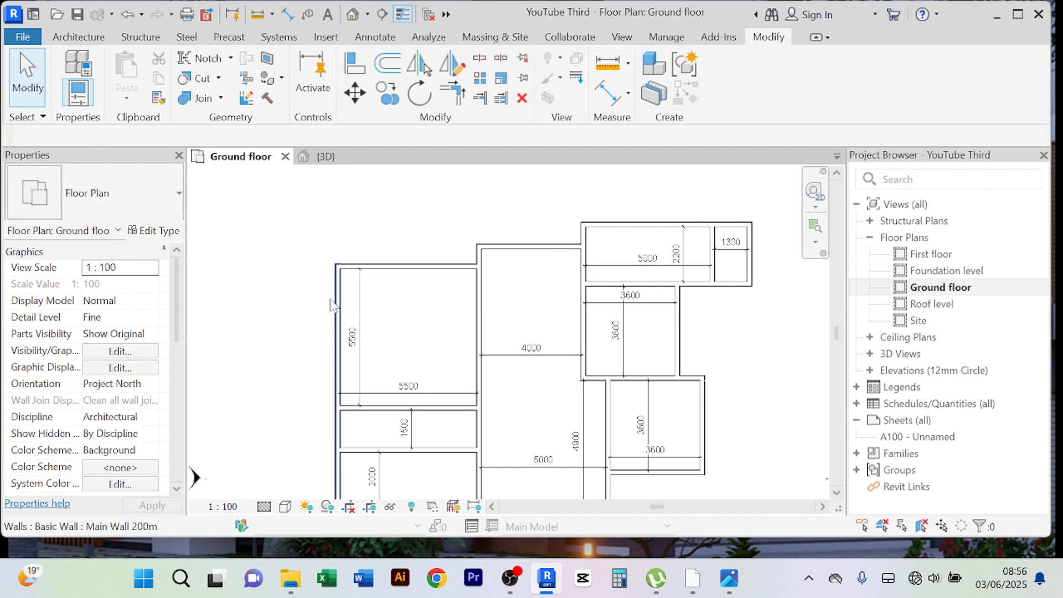
# - Examine the overall ground floor wall layout and its room dimensions
pyautogui.scroll(-3, 325, 307)
pyautogui.moveTo(628, 350); pyautogui.dragTo(636, 283, button='middle')
pyautogui.scroll(4, 419, 283)
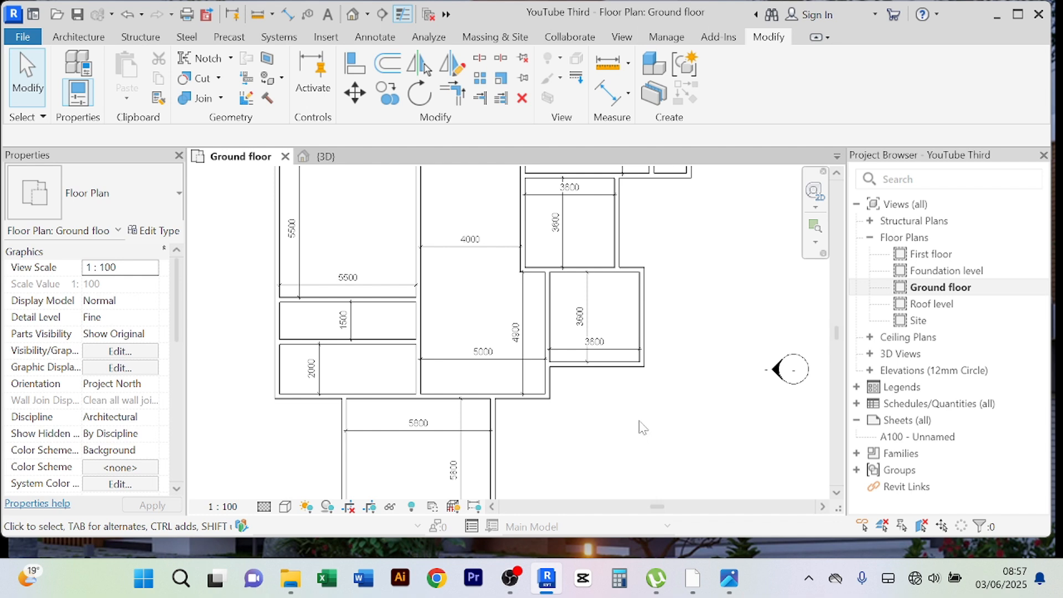
pyautogui.scroll(-3, 639, 422)
pyautogui.moveTo(647, 428); pyautogui.dragTo(618, 410, button='middle')
pyautogui.scroll(4, 598, 364)
pyautogui.scroll(-3, 599, 372)
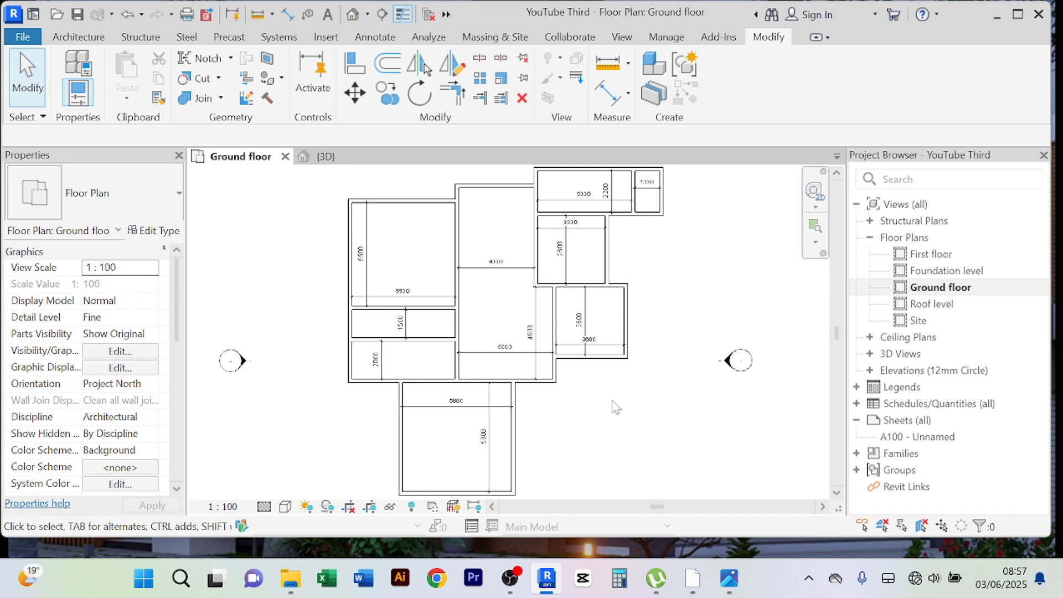
pyautogui.scroll(-2, 615, 407)
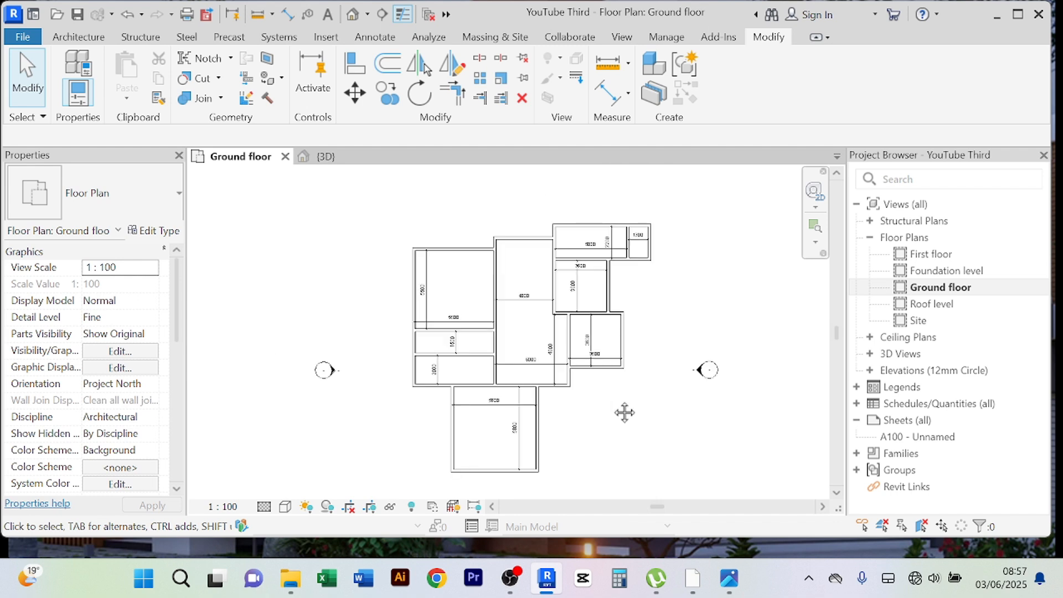
pyautogui.scroll(3, 593, 384)
pyautogui.scroll(-3, 594, 386)
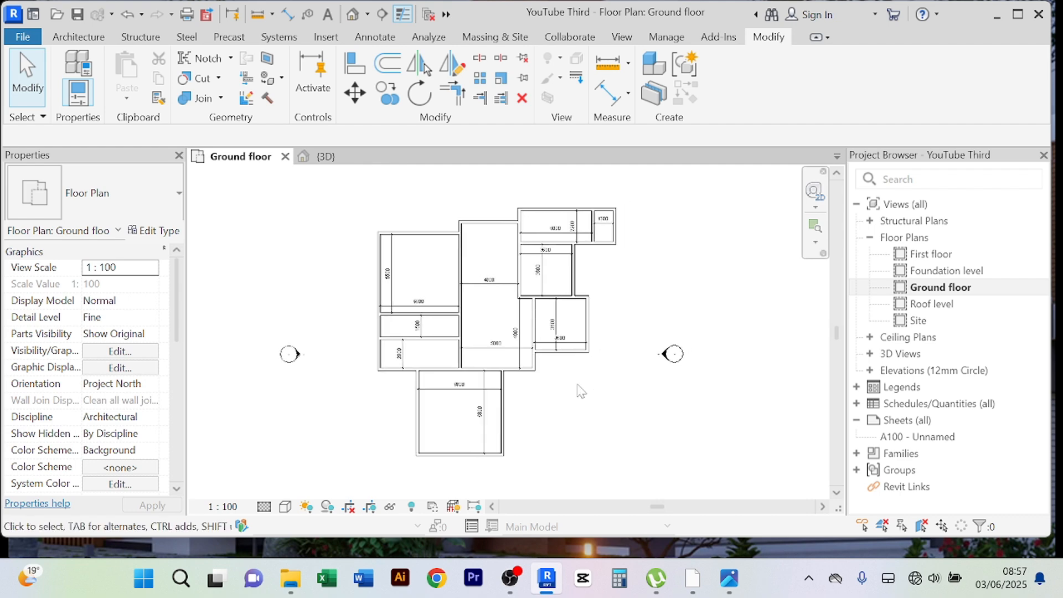
pyautogui.scroll(3, 576, 391)
pyautogui.scroll(-3, 588, 397)
pyautogui.scroll(3, 465, 325)
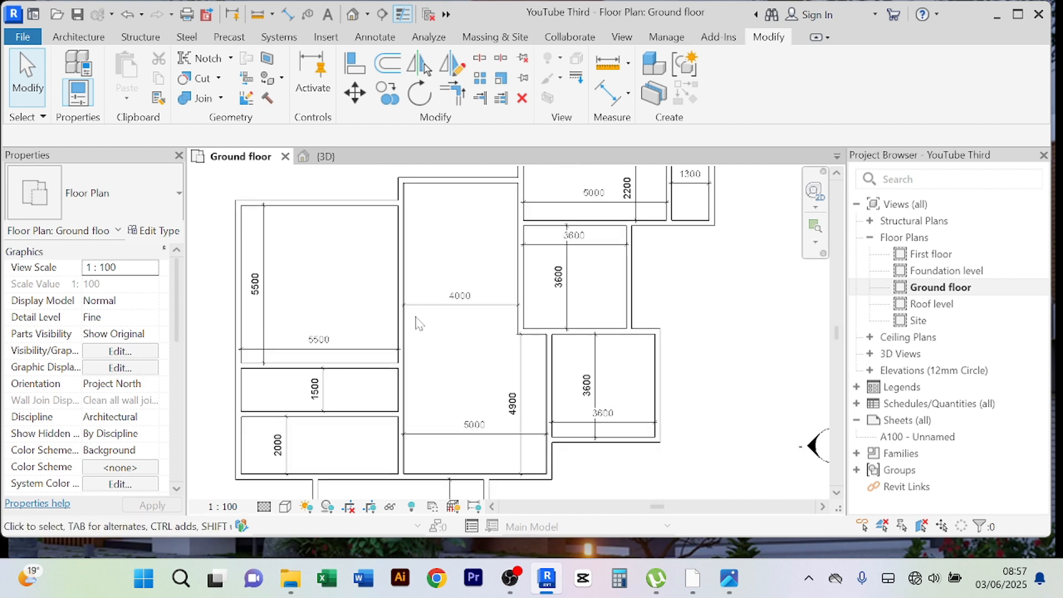
# - Examine the two narrow rooms, 1500 and 2000 high, beneath the 5500 by 5500 room
pyautogui.scroll(2, 344, 297)
pyautogui.scroll(-2, 395, 409)
pyautogui.moveTo(395, 410); pyautogui.dragTo(468, 329, button='middle')
pyautogui.scroll(3, 386, 335)
pyautogui.scroll(-2, 386, 337)
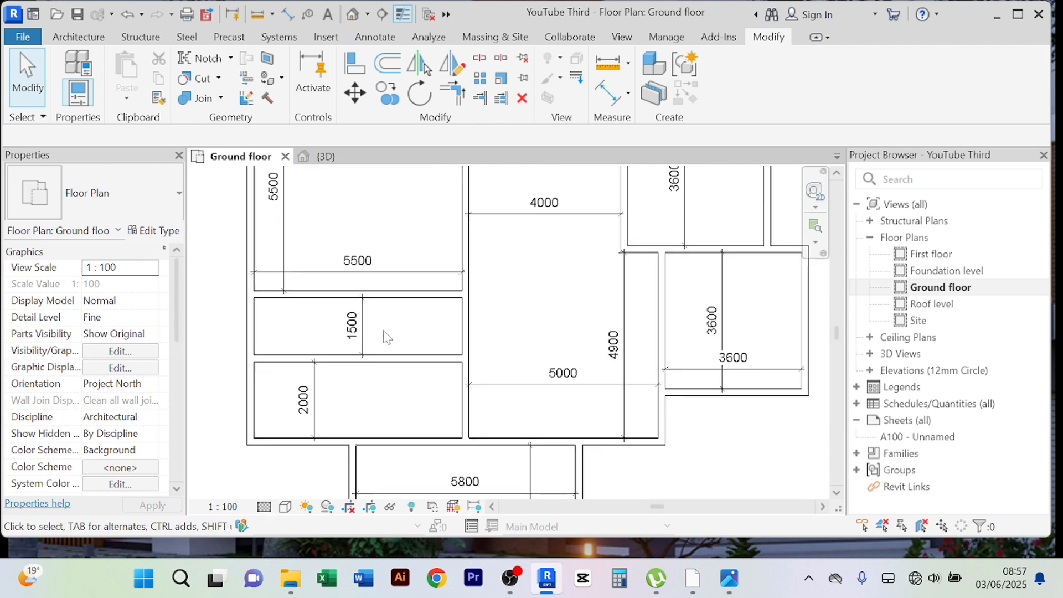
pyautogui.scroll(-4, 520, 311)
pyautogui.middleClick(522, 306)
pyautogui.scroll(3, 421, 310)
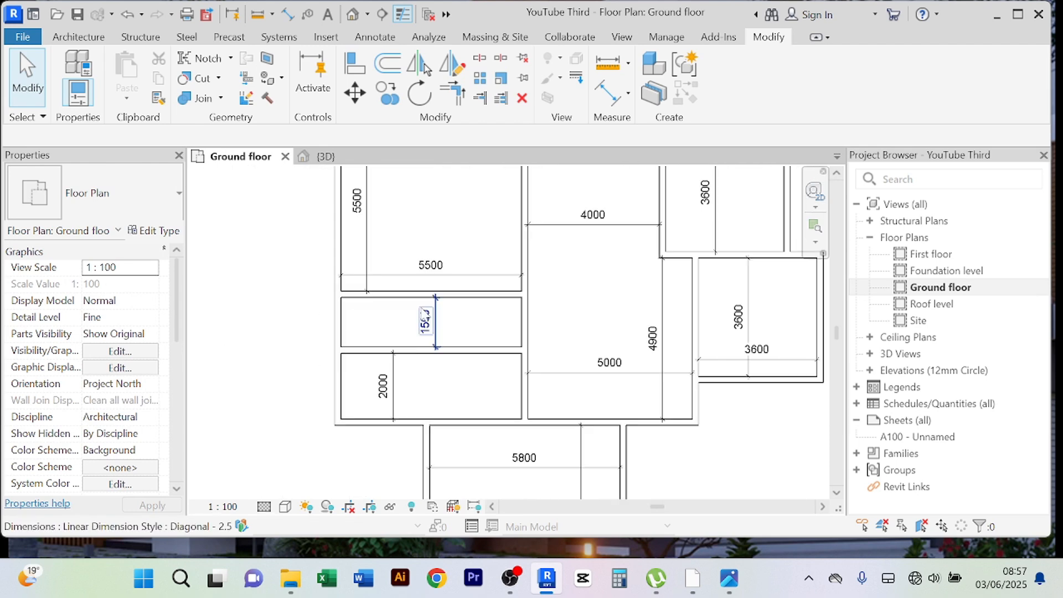
pyautogui.scroll(3, 432, 320)
pyautogui.scroll(-3, 457, 317)
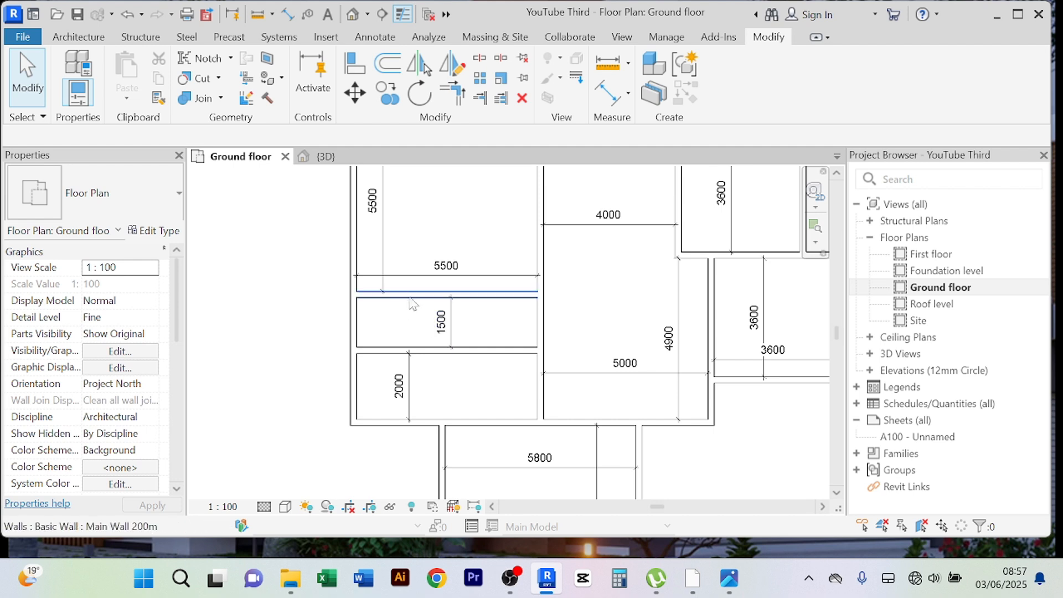
pyautogui.moveTo(465, 374); pyautogui.dragTo(438, 351, button='middle')
pyautogui.scroll(2, 439, 354)
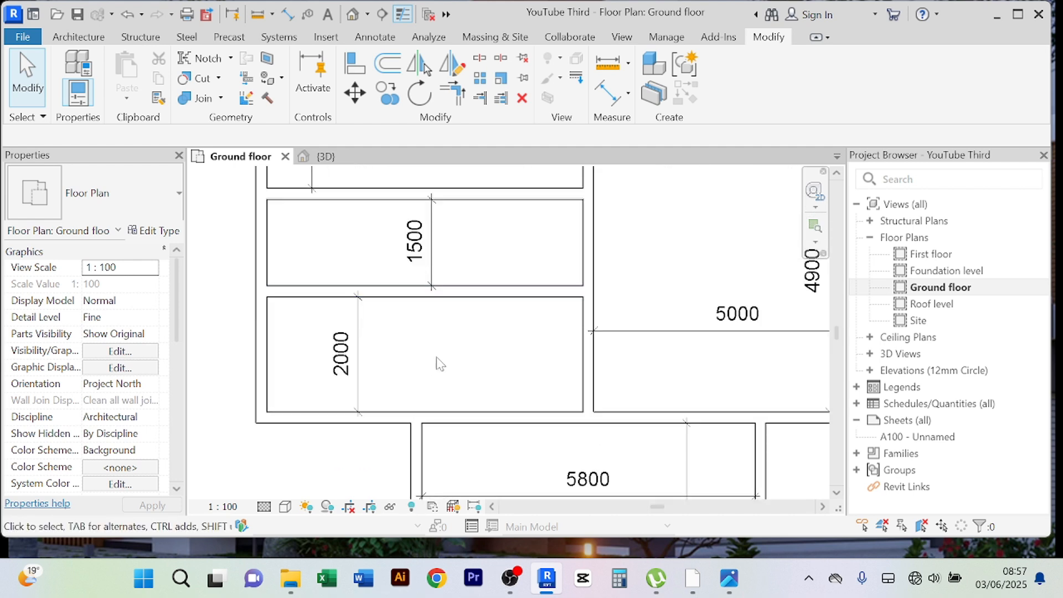
pyautogui.scroll(-2, 440, 363)
pyautogui.scroll(-1, 437, 355)
pyautogui.moveTo(437, 354); pyautogui.dragTo(399, 407, button='middle')
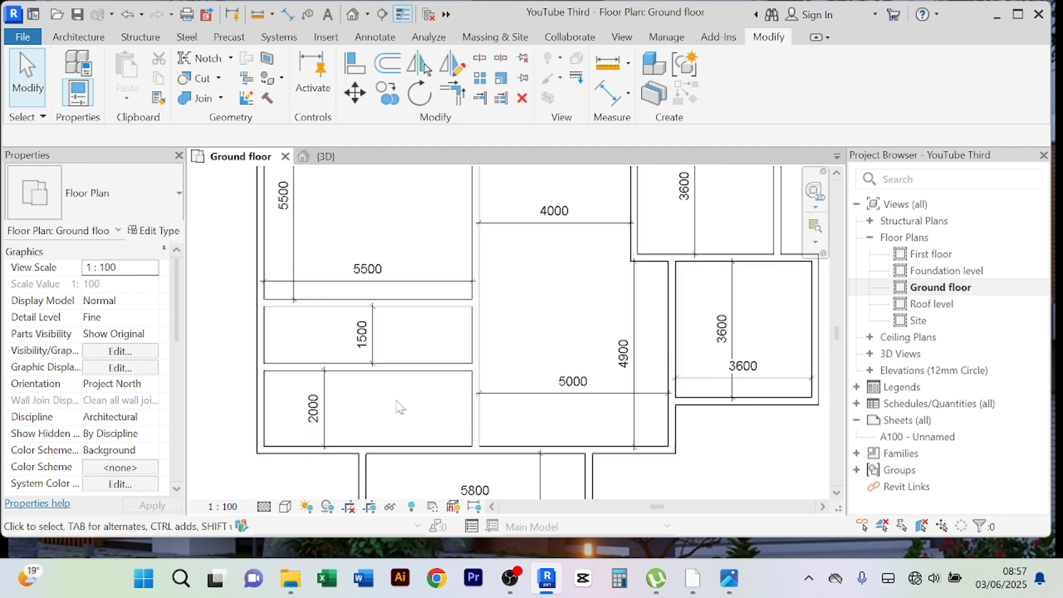
pyautogui.scroll(-1, 397, 401)
pyautogui.scroll(2, 356, 344)
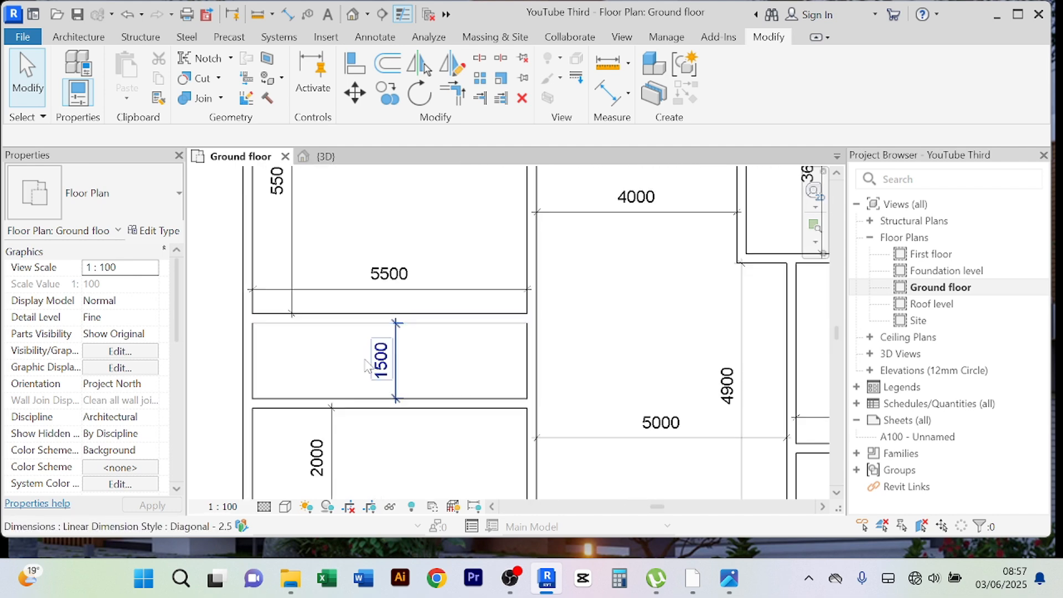
pyautogui.scroll(-2, 363, 368)
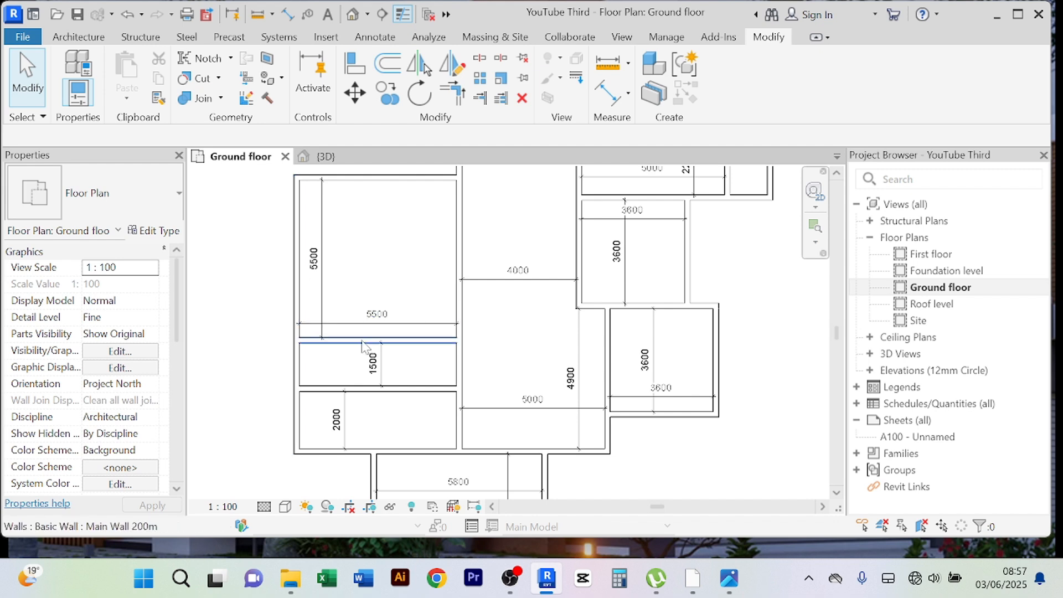
pyautogui.scroll(-1, 387, 270)
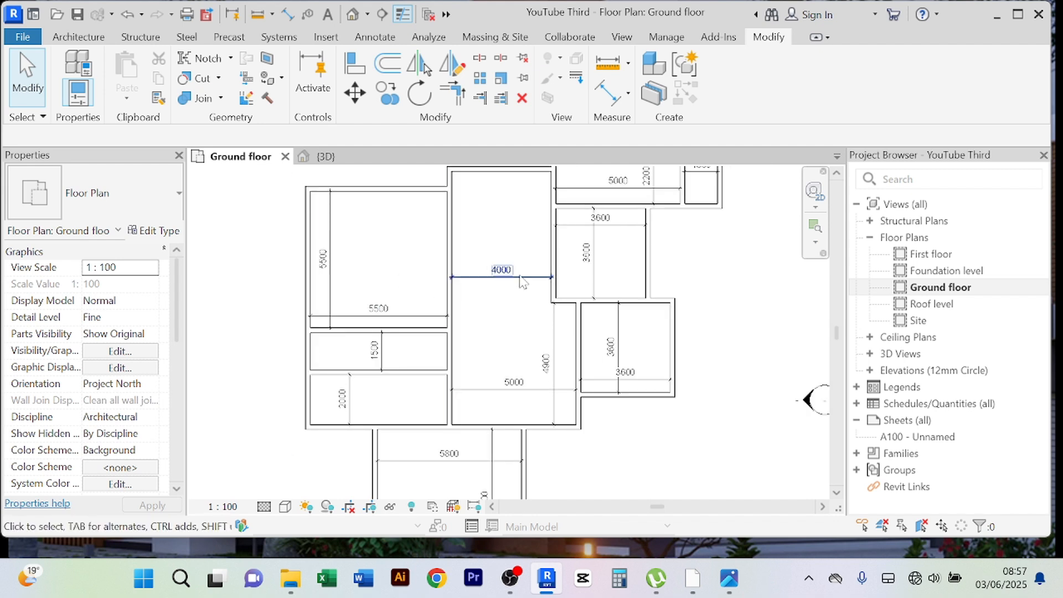
# - Examine the upper-right rooms, the two 3600 by 3600 rooms and the adjoining central space
pyautogui.moveTo(510, 254); pyautogui.dragTo(455, 307, button='middle')
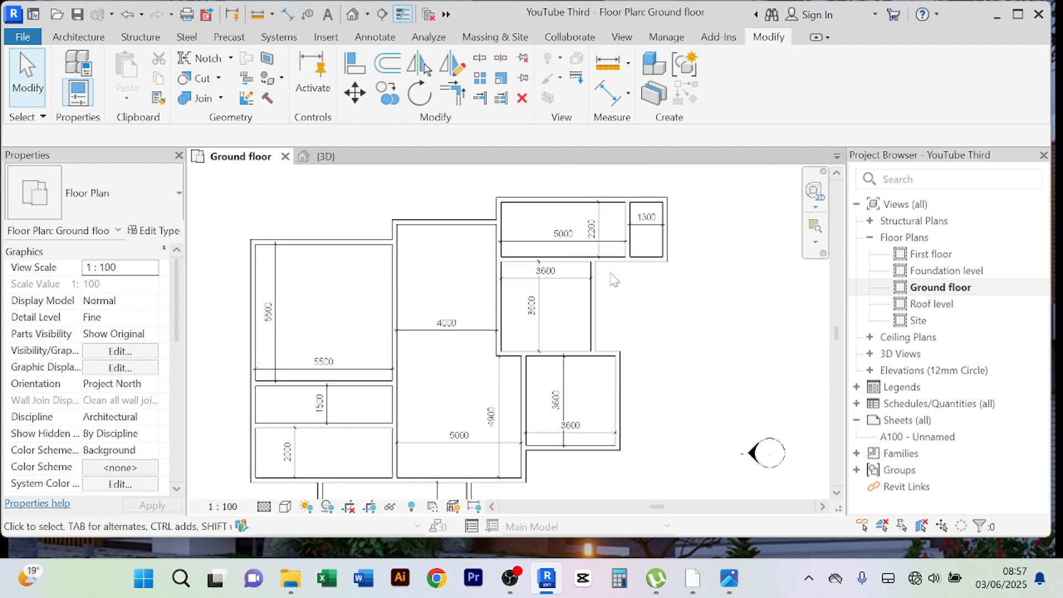
pyautogui.scroll(2, 570, 226)
pyautogui.scroll(-2, 520, 326)
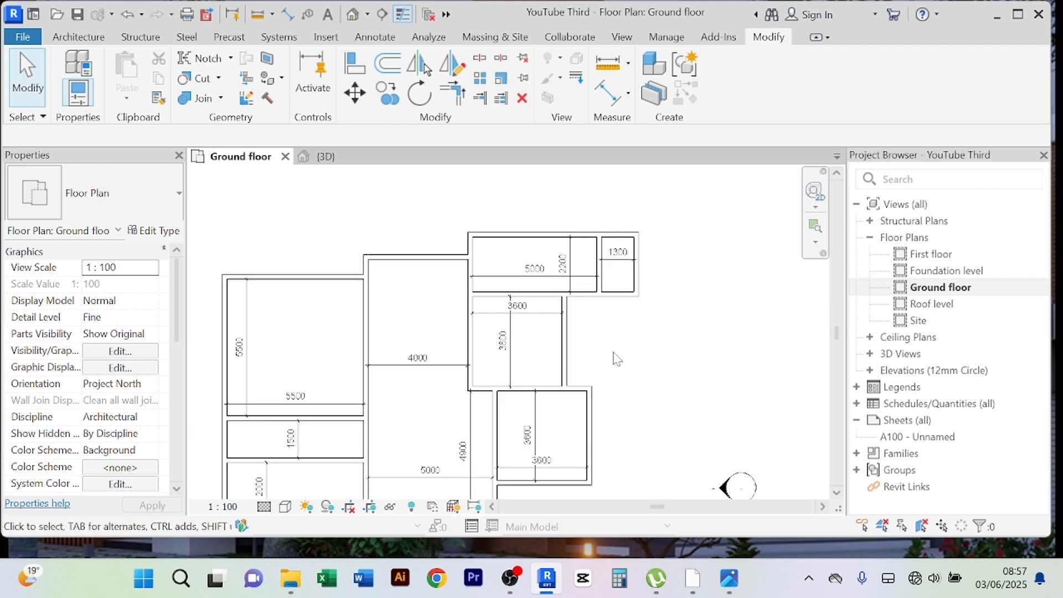
pyautogui.moveTo(617, 359); pyautogui.dragTo(654, 280, button='middle')
pyautogui.scroll(-2, 627, 306)
pyautogui.scroll(2, 608, 321)
pyautogui.scroll(-2, 609, 321)
pyautogui.moveTo(592, 415); pyautogui.dragTo(587, 425, button='middle')
pyautogui.scroll(-2, 573, 413)
pyautogui.scroll(2, 584, 377)
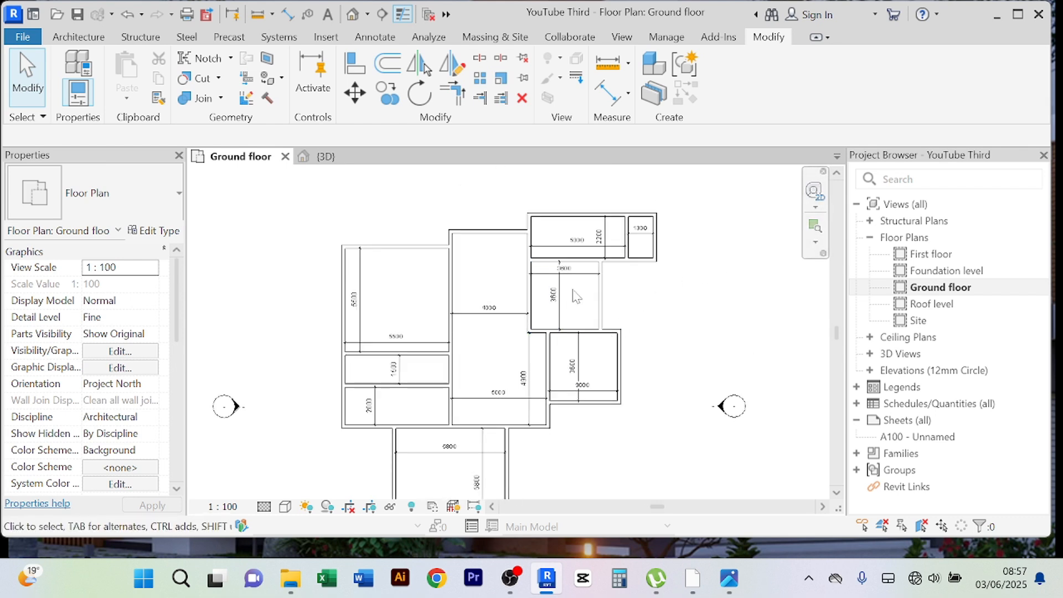
pyautogui.scroll(-2, 656, 297)
pyautogui.scroll(3, 553, 285)
pyautogui.scroll(-1, 548, 261)
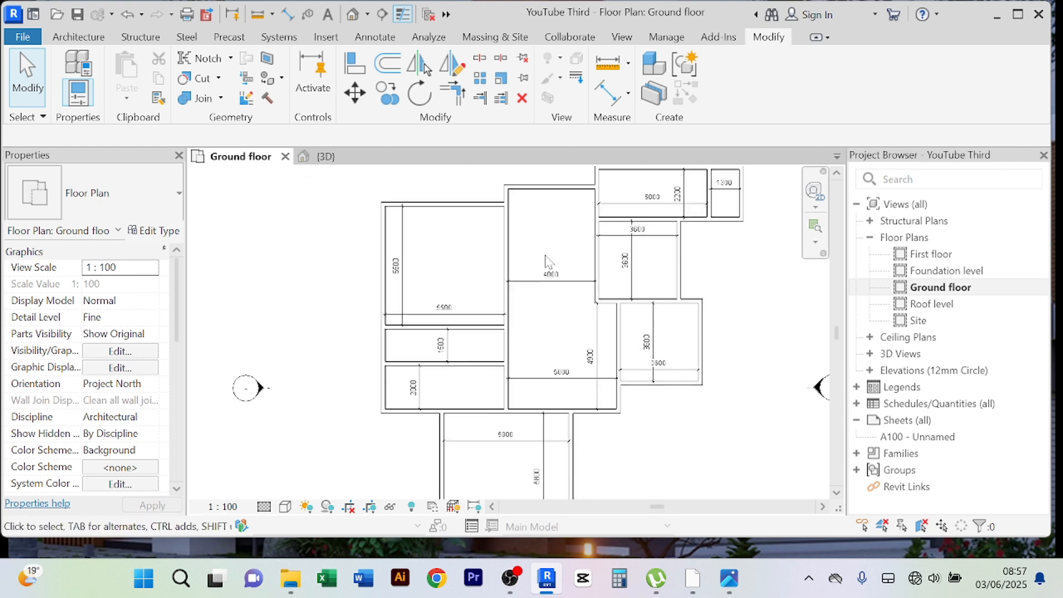
pyautogui.scroll(1, 508, 248)
pyautogui.scroll(-2, 495, 343)
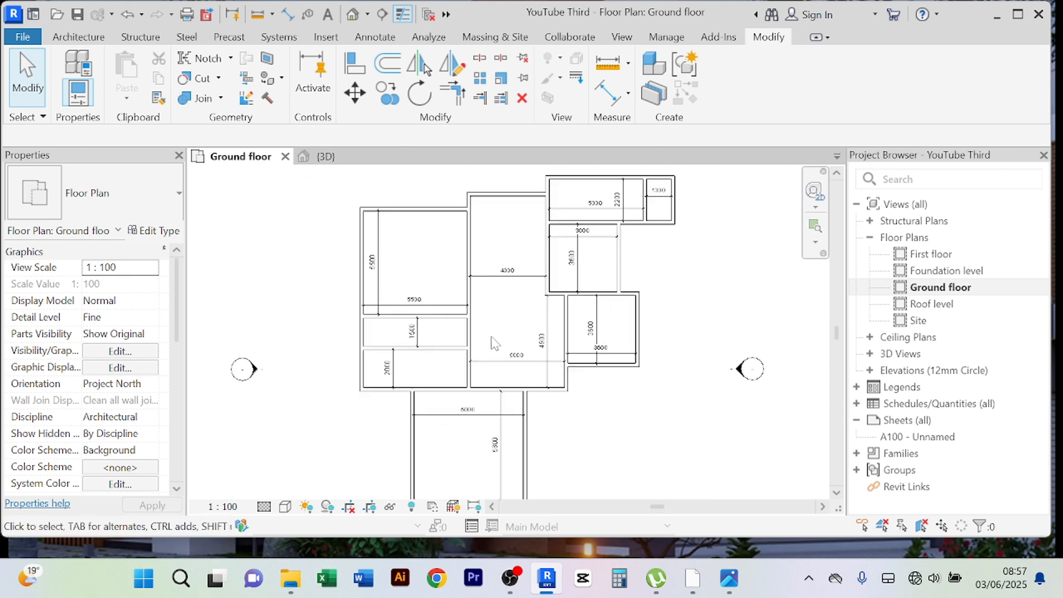
# - Examine the full plan outline, from the 5800 by 5800 room up to the right-hand rooms' outer walls
pyautogui.moveTo(515, 331); pyautogui.dragTo(498, 307, button='middle')
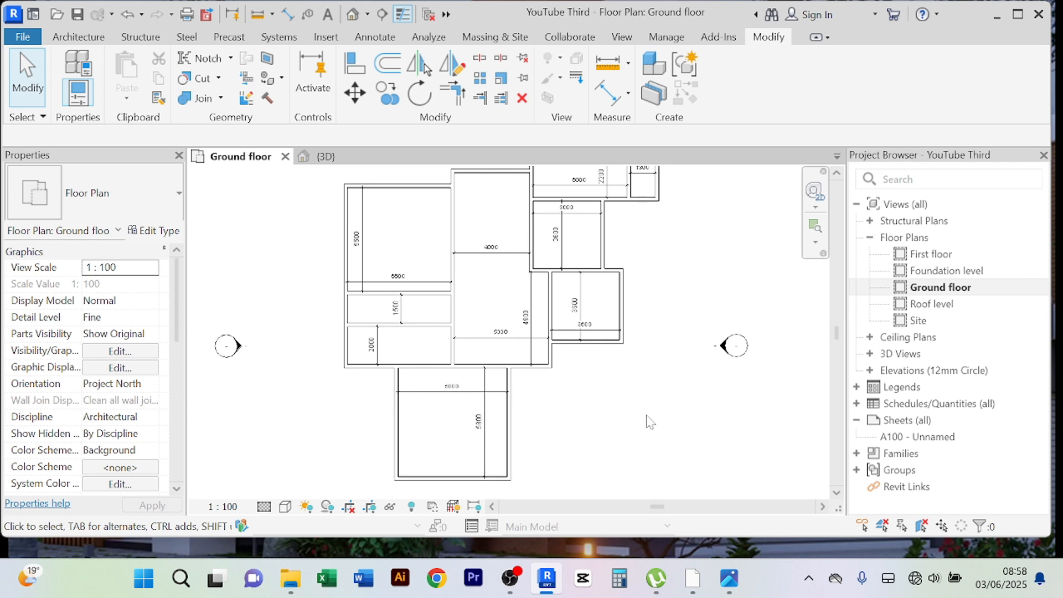
pyautogui.scroll(-2, 604, 402)
pyautogui.moveTo(603, 404); pyautogui.dragTo(581, 412, button='middle')
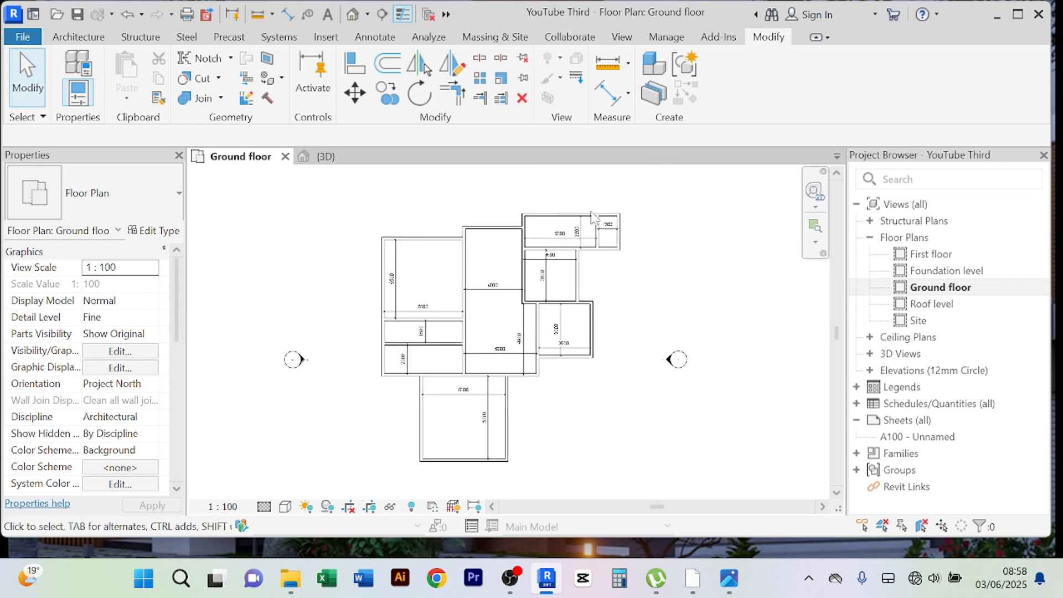
pyautogui.scroll(2, 531, 327)
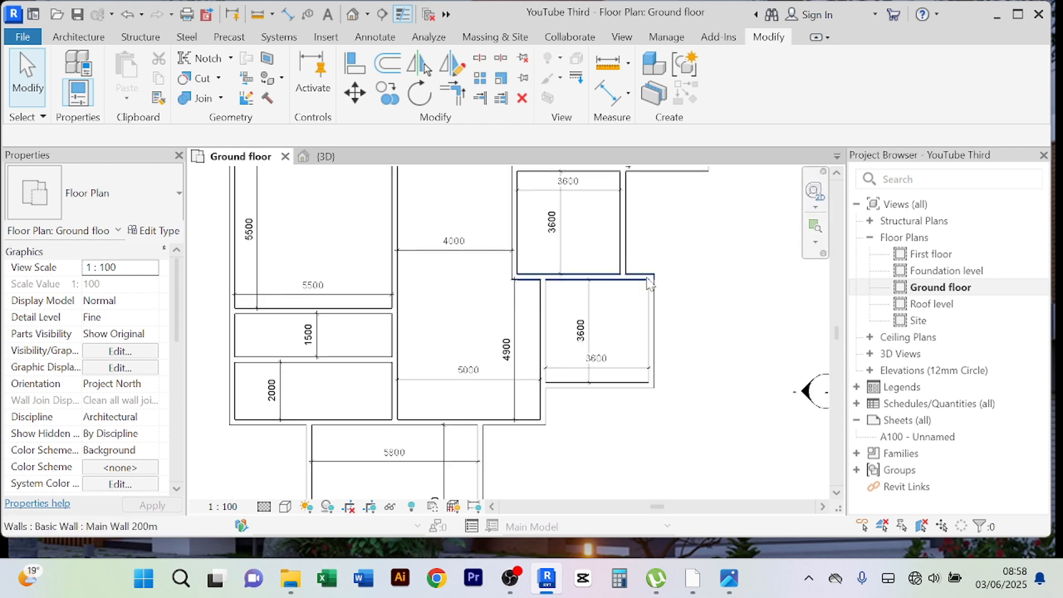
pyautogui.scroll(-3, 650, 283)
pyautogui.moveTo(738, 275); pyautogui.dragTo(684, 276, button='middle')
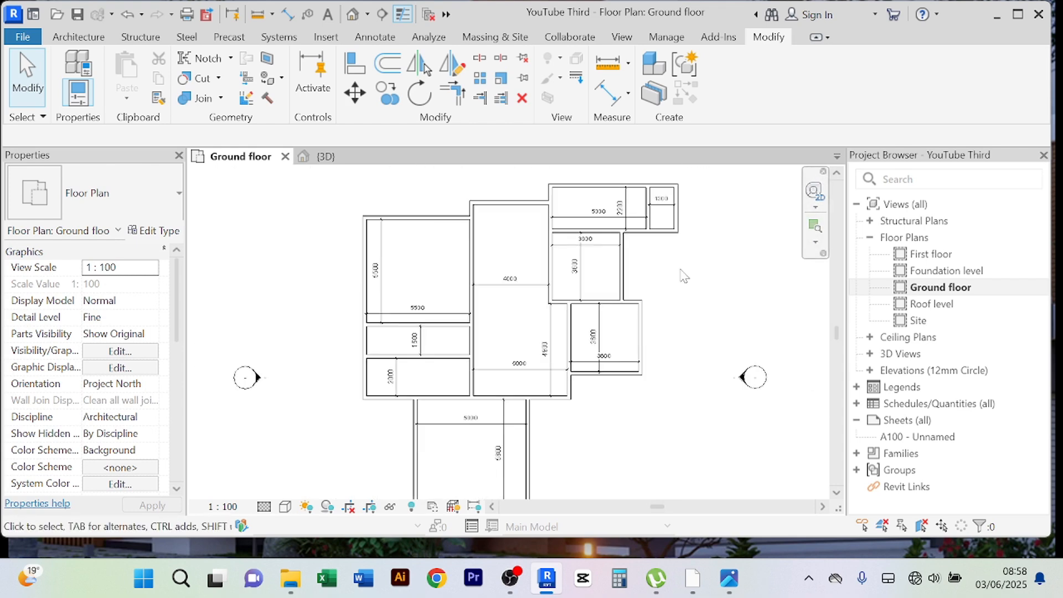
pyautogui.scroll(-2, 684, 276)
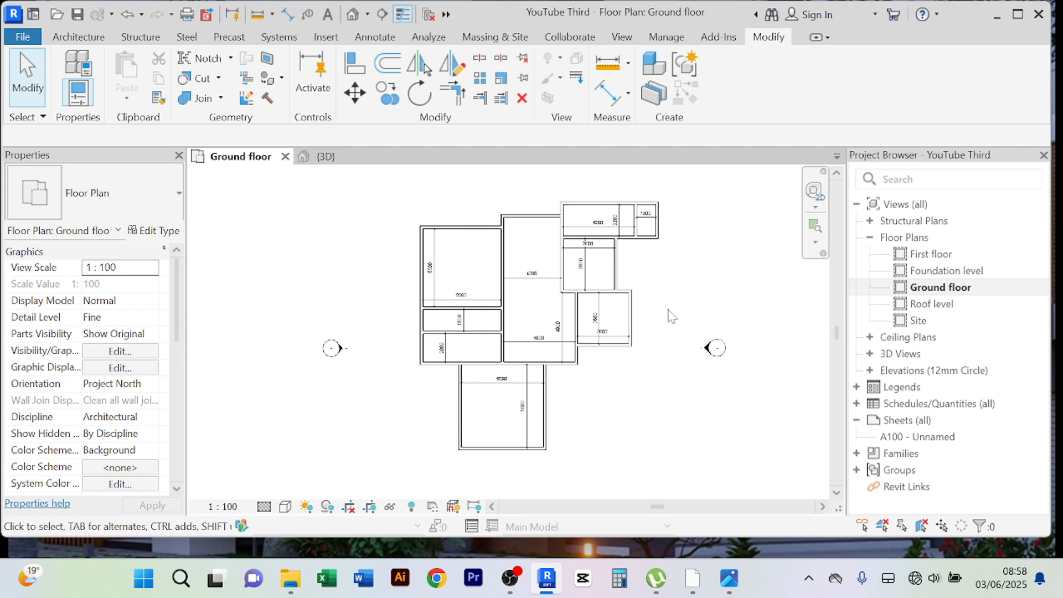
pyautogui.scroll(2, 664, 311)
pyautogui.scroll(-3, 659, 309)
pyautogui.moveTo(659, 308); pyautogui.dragTo(642, 337, button='middle')
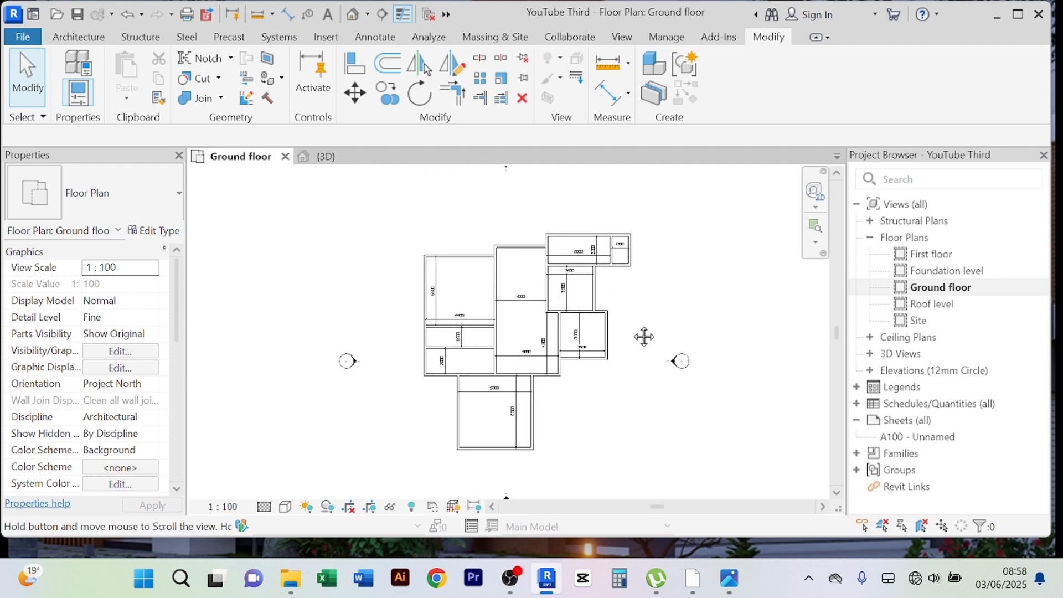
pyautogui.scroll(3, 620, 257)
pyautogui.scroll(-3, 648, 332)
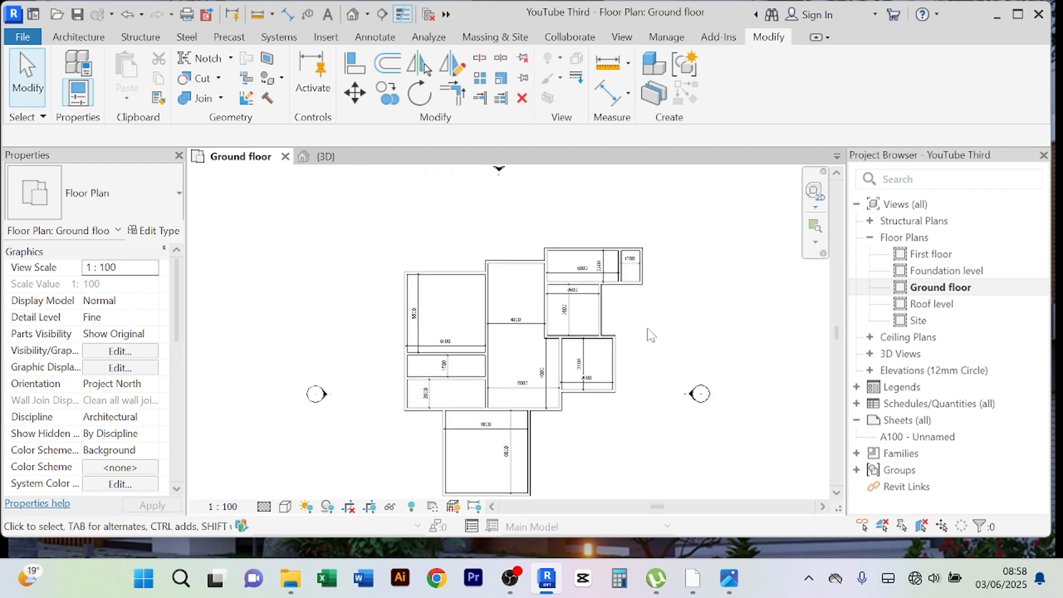
pyautogui.scroll(1, 624, 313)
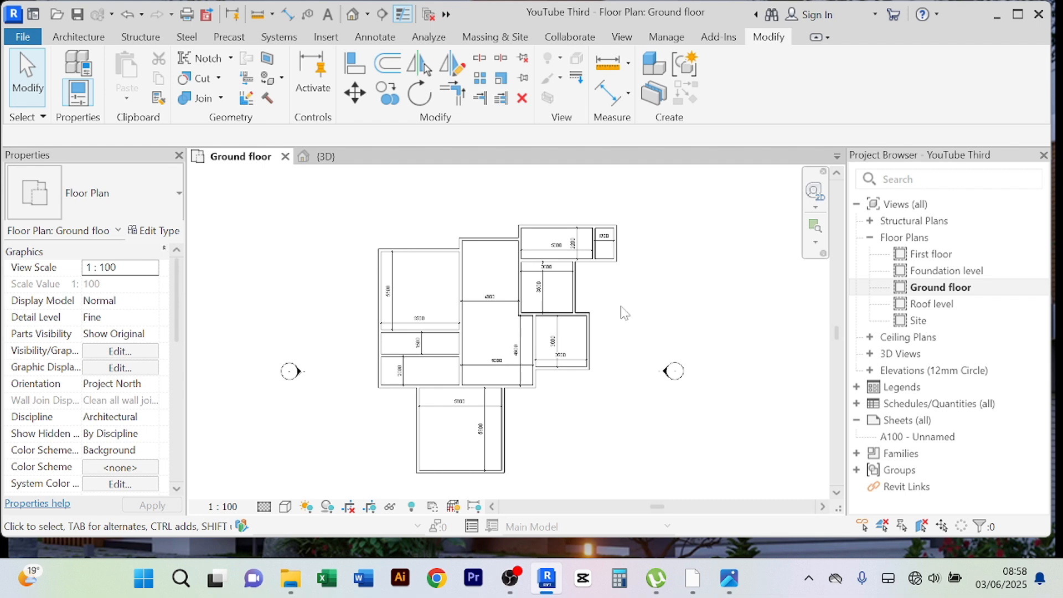
pyautogui.moveTo(612, 301); pyautogui.dragTo(629, 275, button='middle')
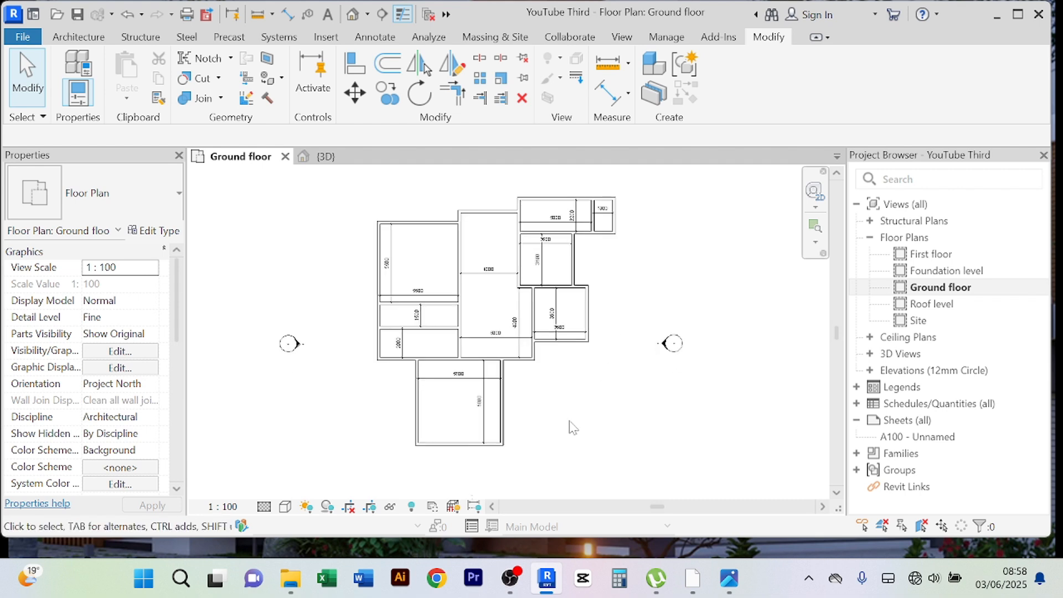
pyautogui.scroll(5, 626, 310)
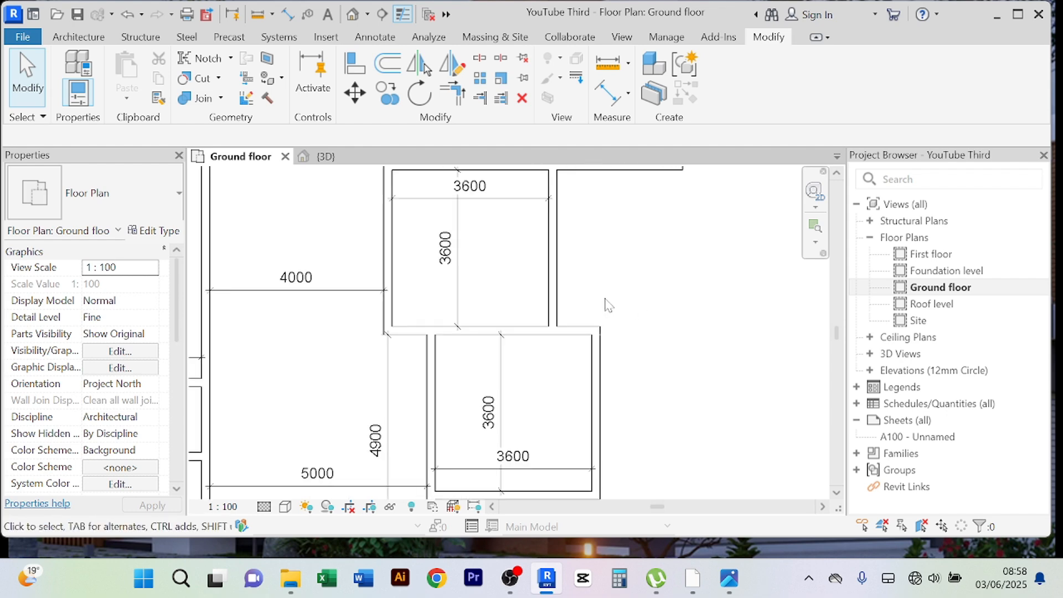
pyautogui.scroll(-2, 607, 305)
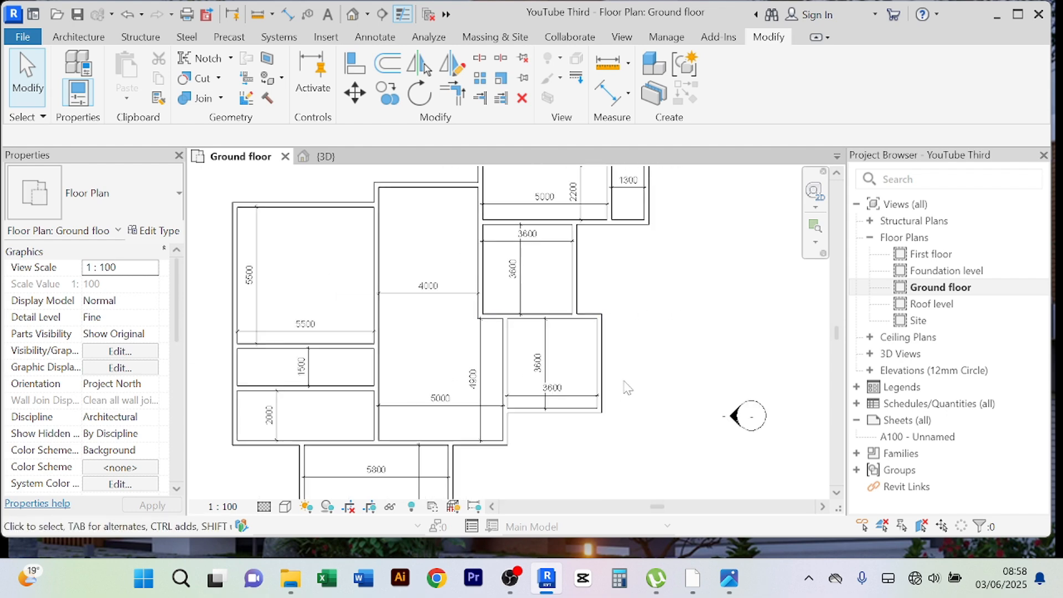
pyautogui.scroll(-1, 627, 387)
pyautogui.moveTo(623, 361); pyautogui.dragTo(622, 336, button='middle')
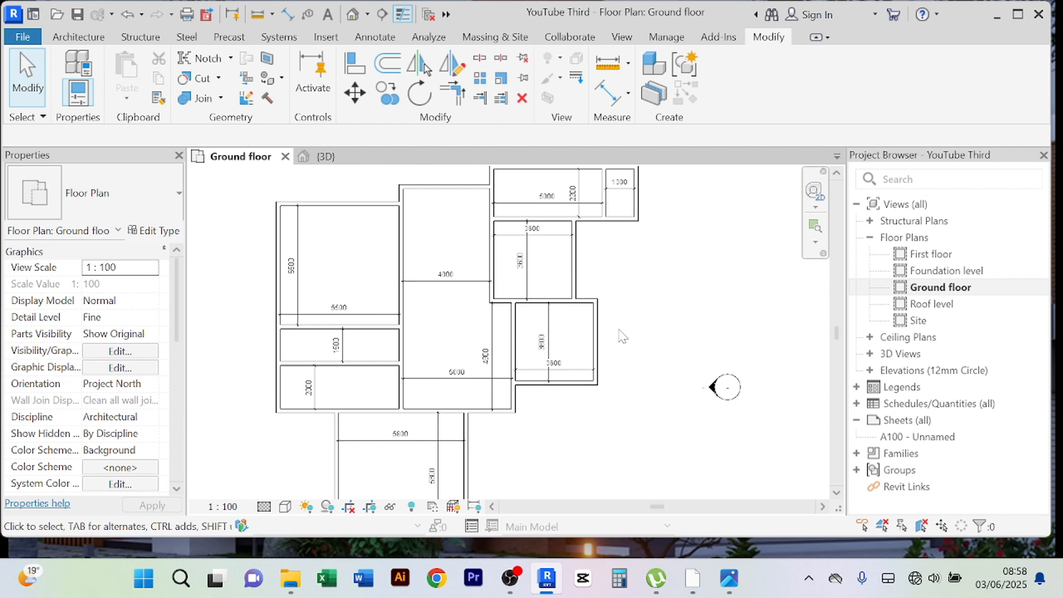